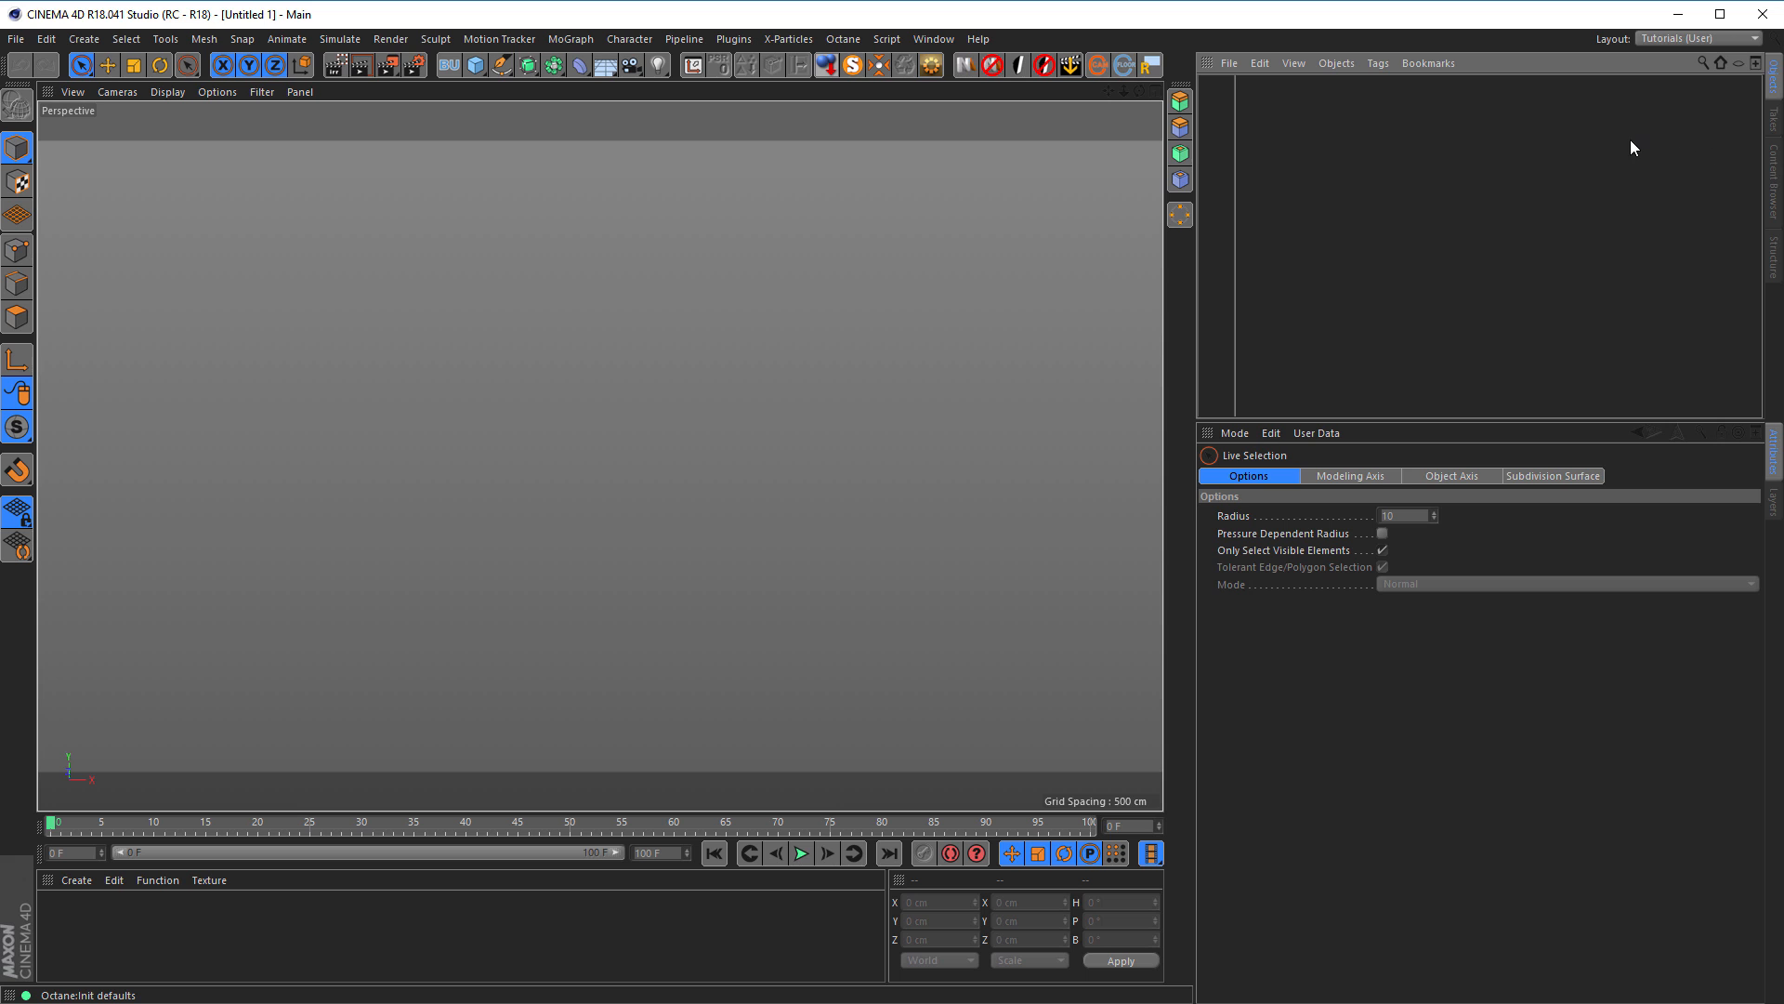
Step: Add the Nikomedias Scene Rig Pro to the empty scene and bring up its attributes in an enlarged attribute area
left_click_drag(1517, 420, 1557, 612)
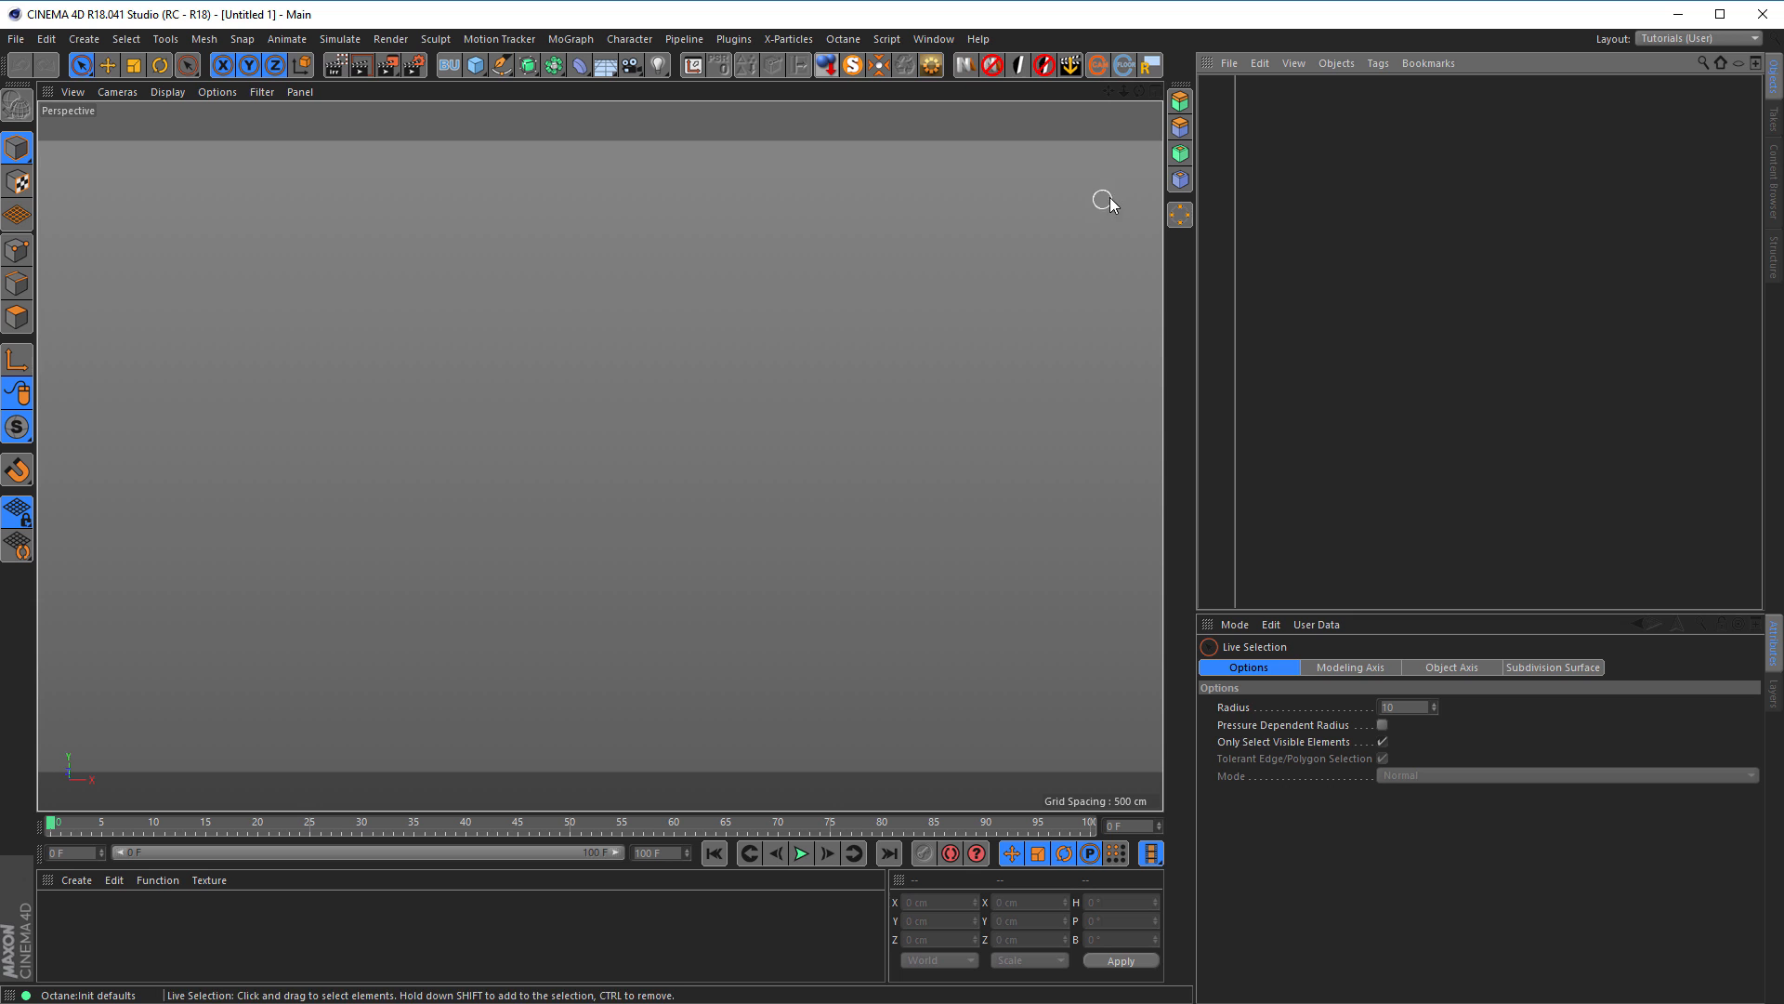
left_click(969, 74)
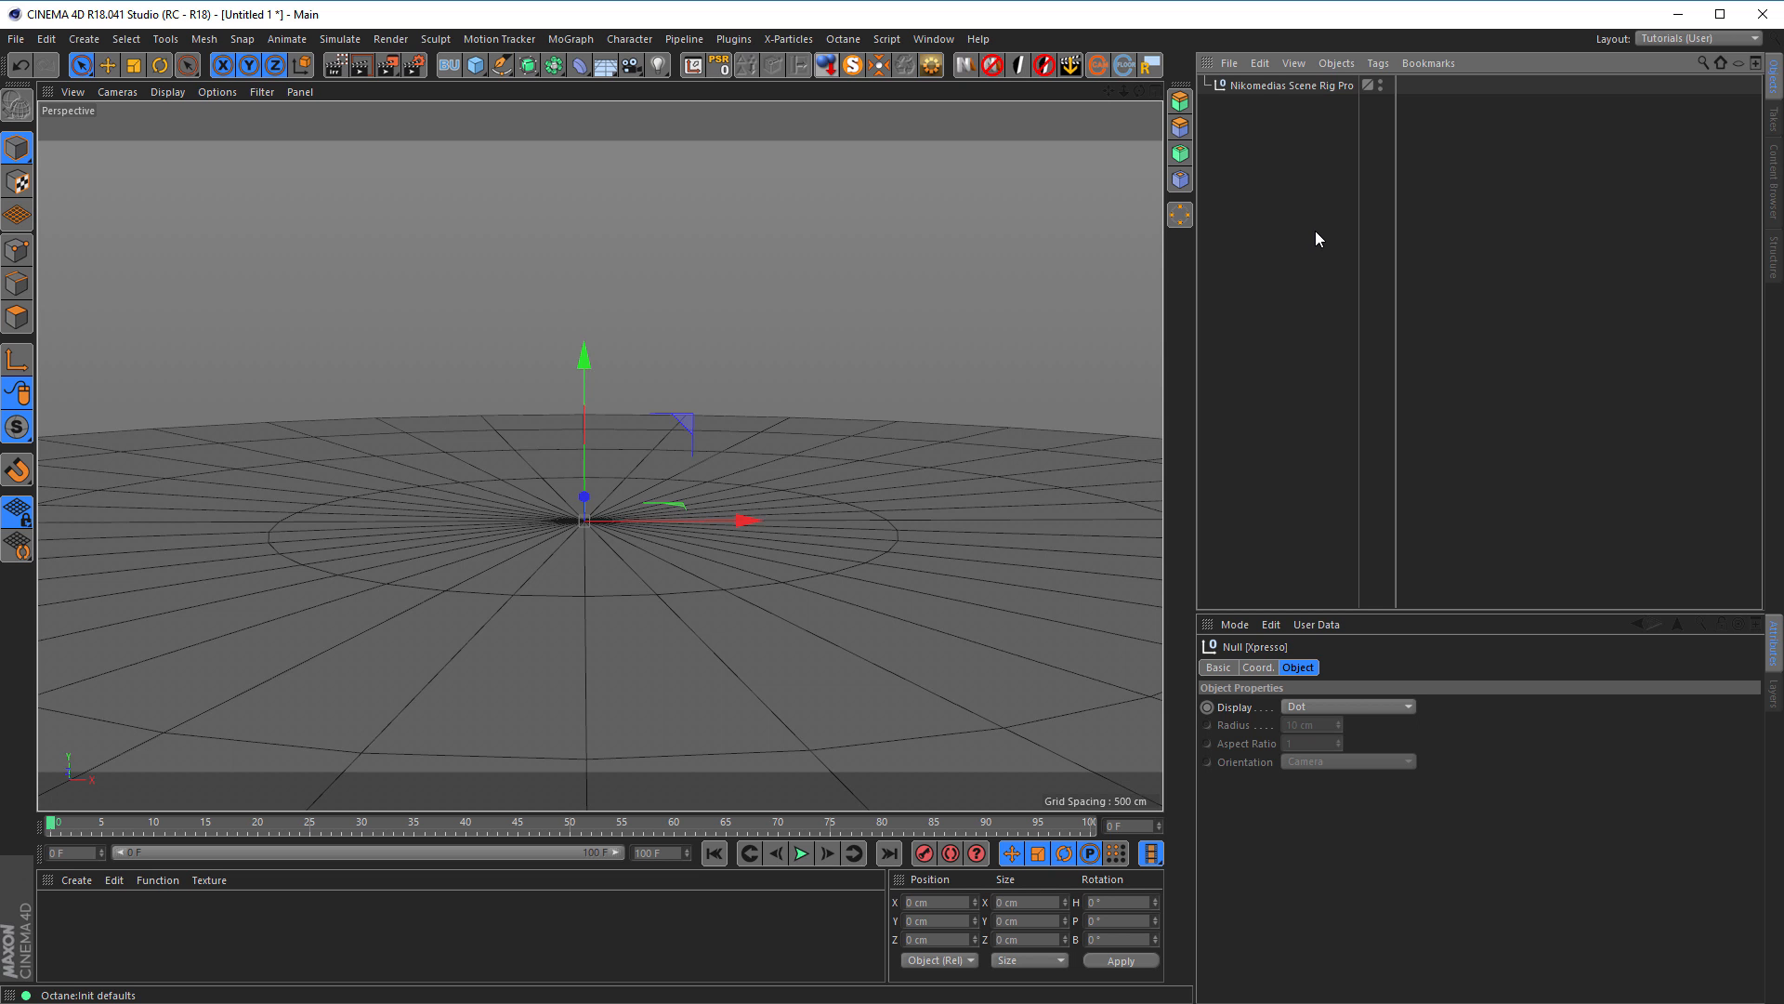
left_click(1279, 86)
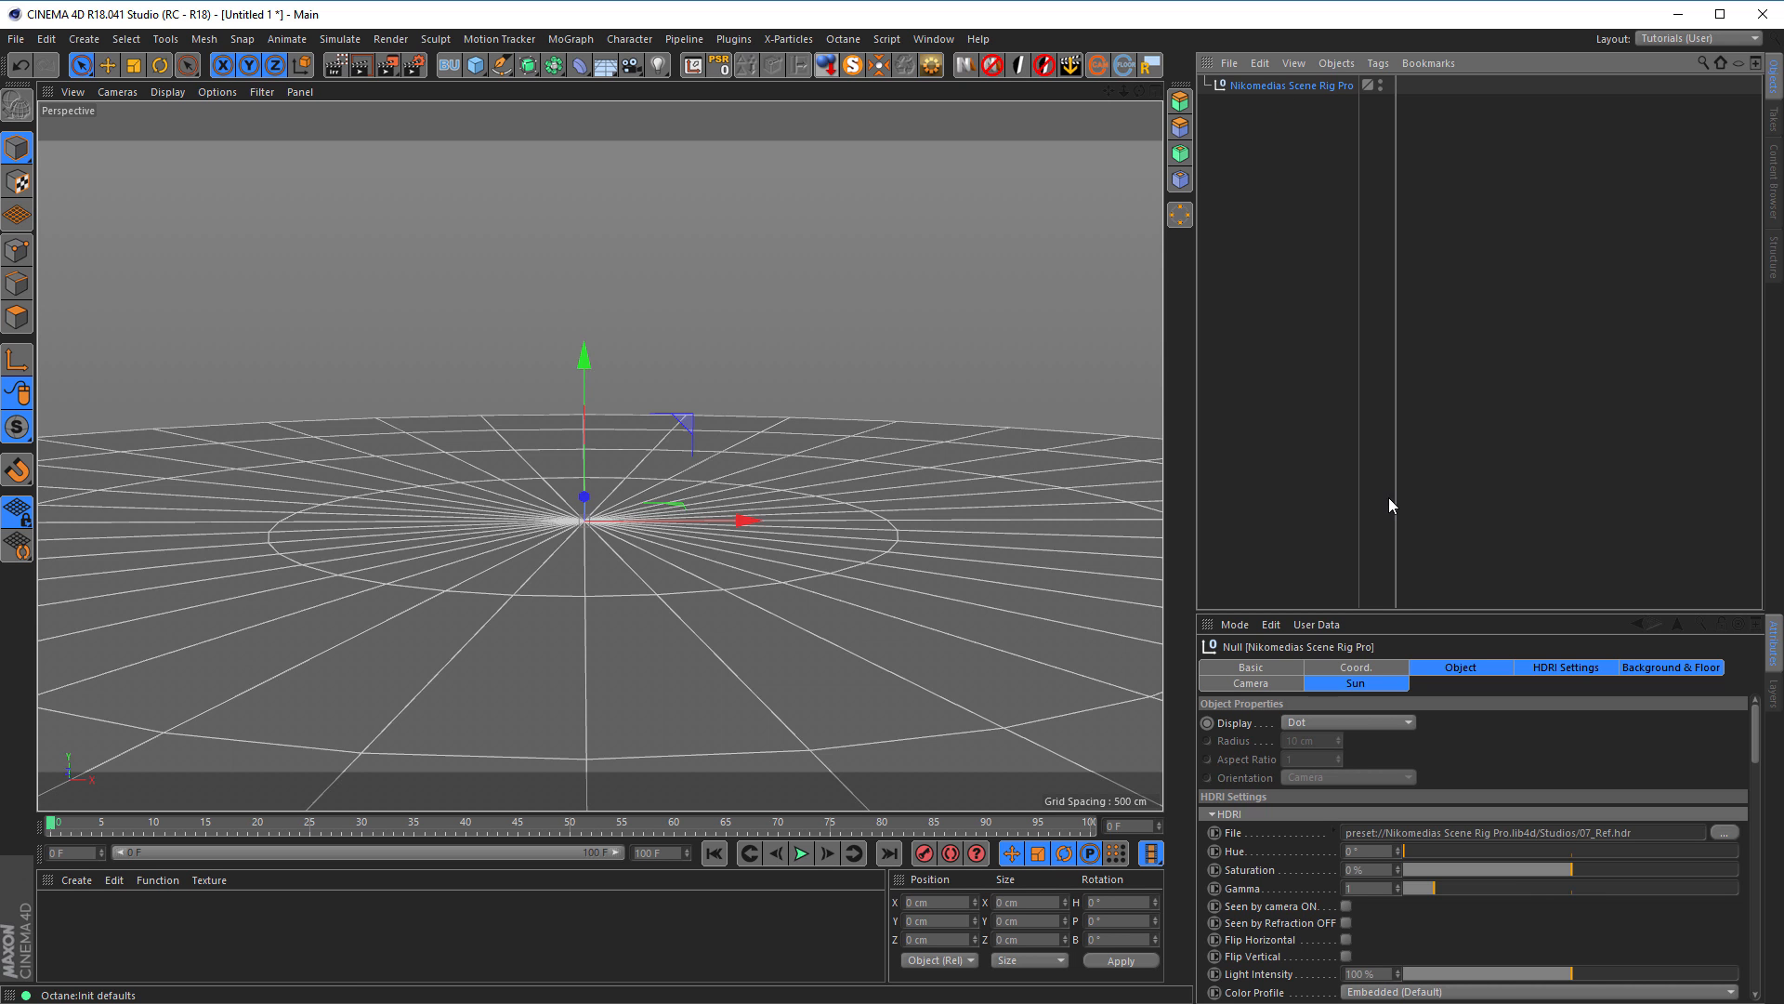
left_click_drag(1435, 608, 1446, 488)
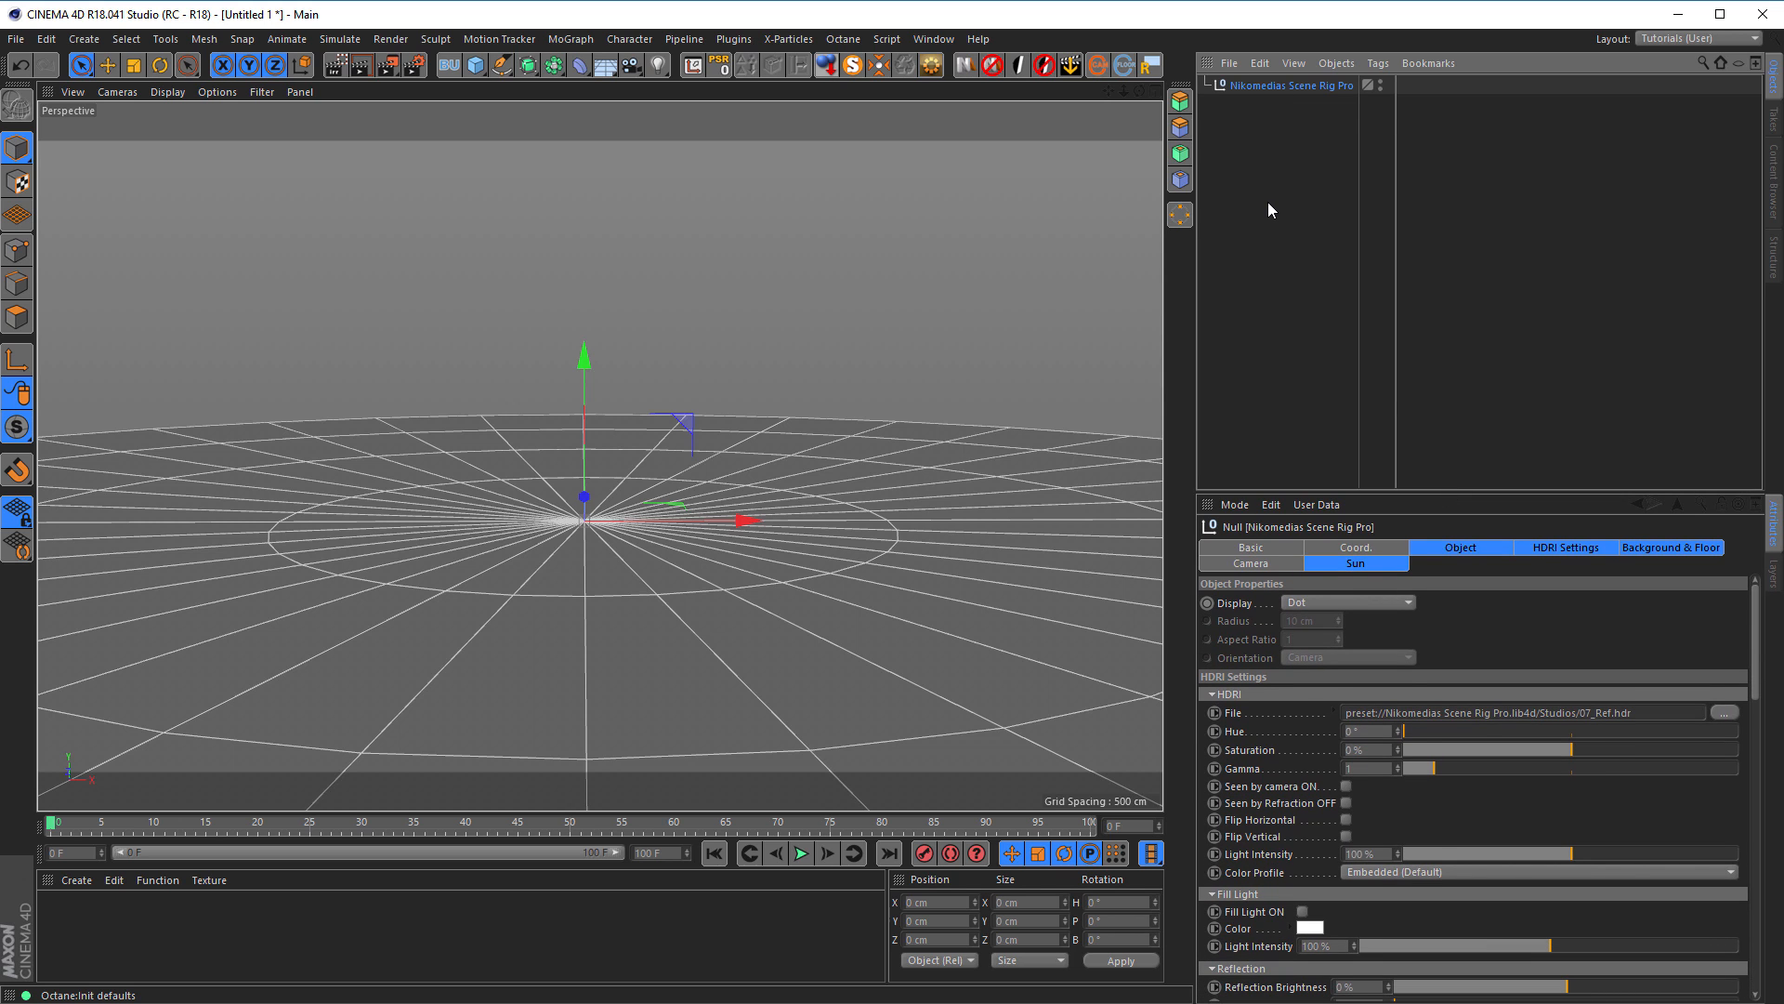
Step: Delete the rig object, briefly reveal the leftover contents of the Scene and Hide Xpresso layers, and hide them again
key("Delete")
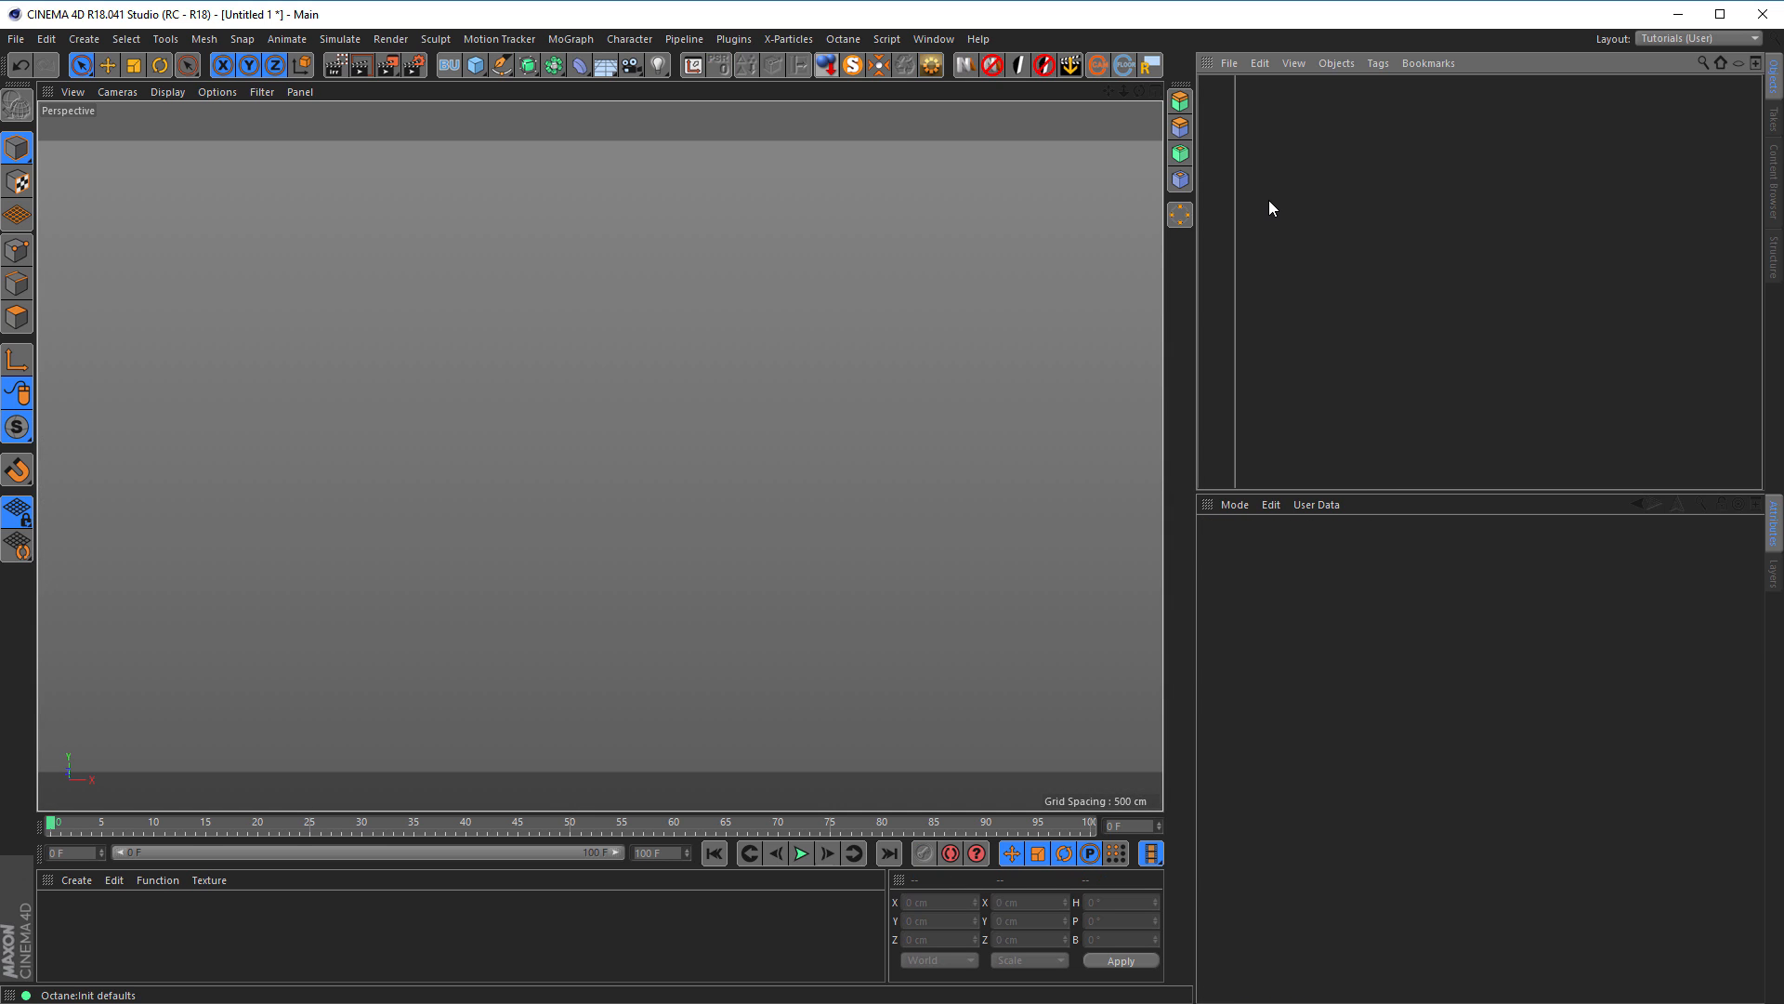
left_click_drag(1413, 490, 1429, 585)
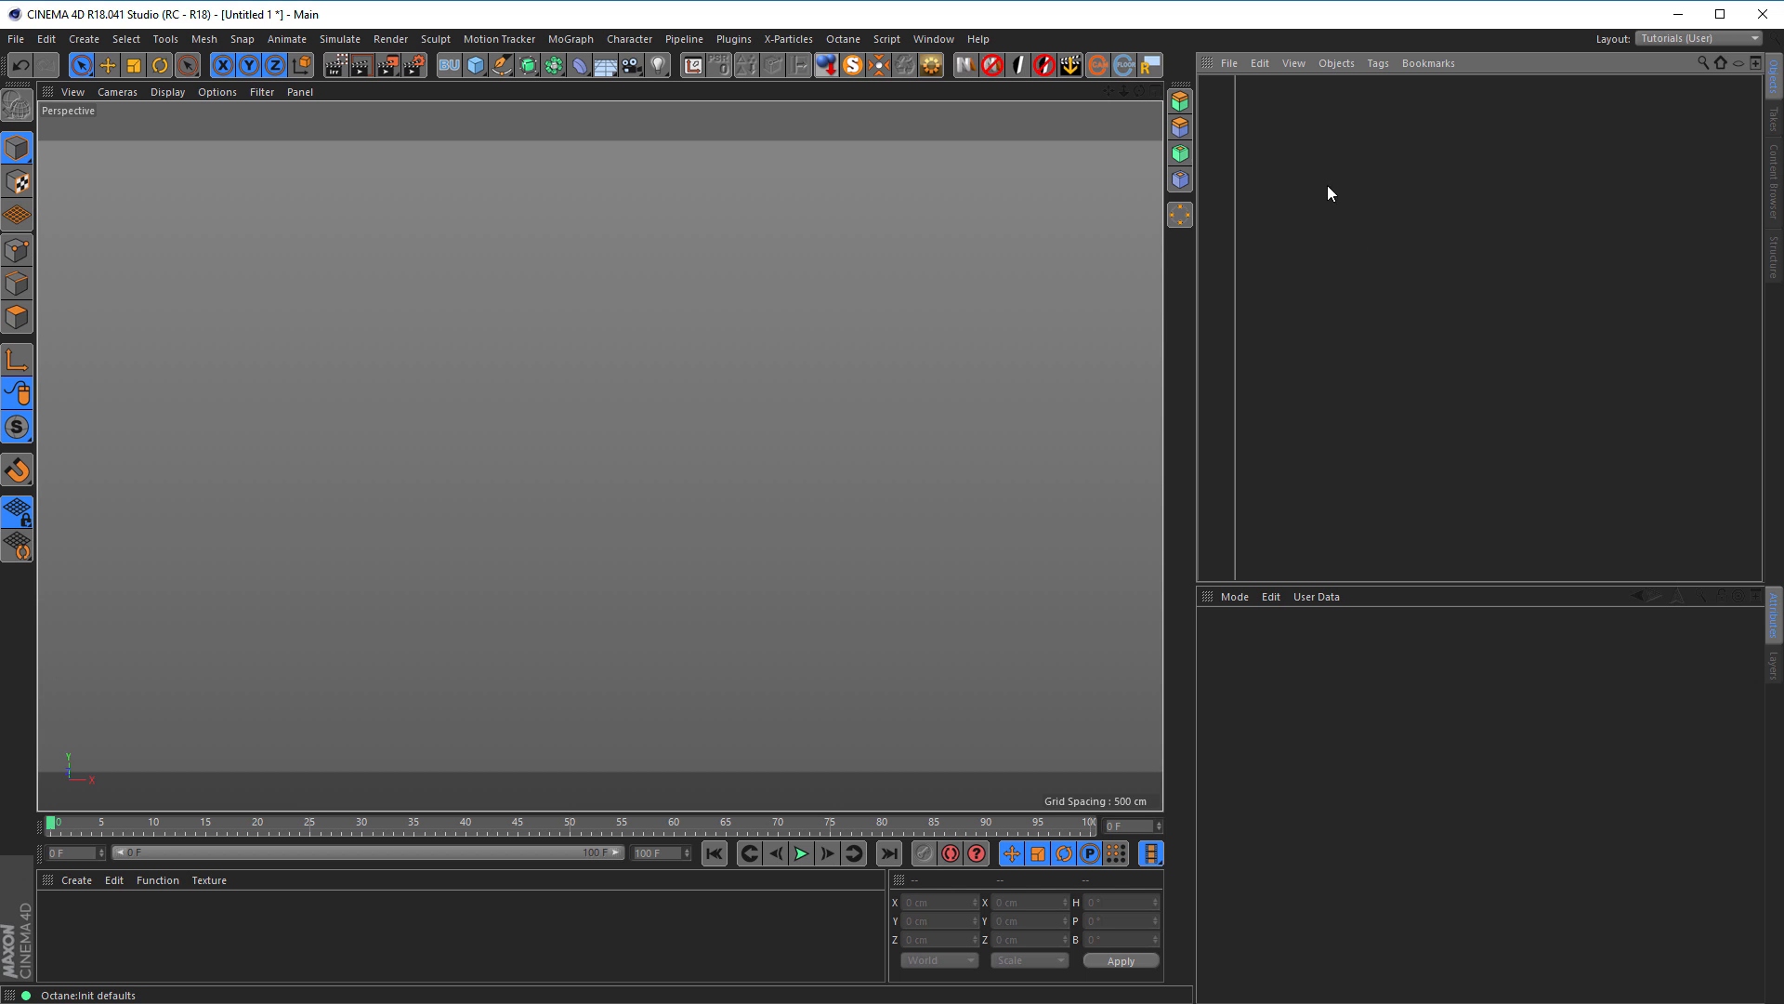
left_click(1773, 666)
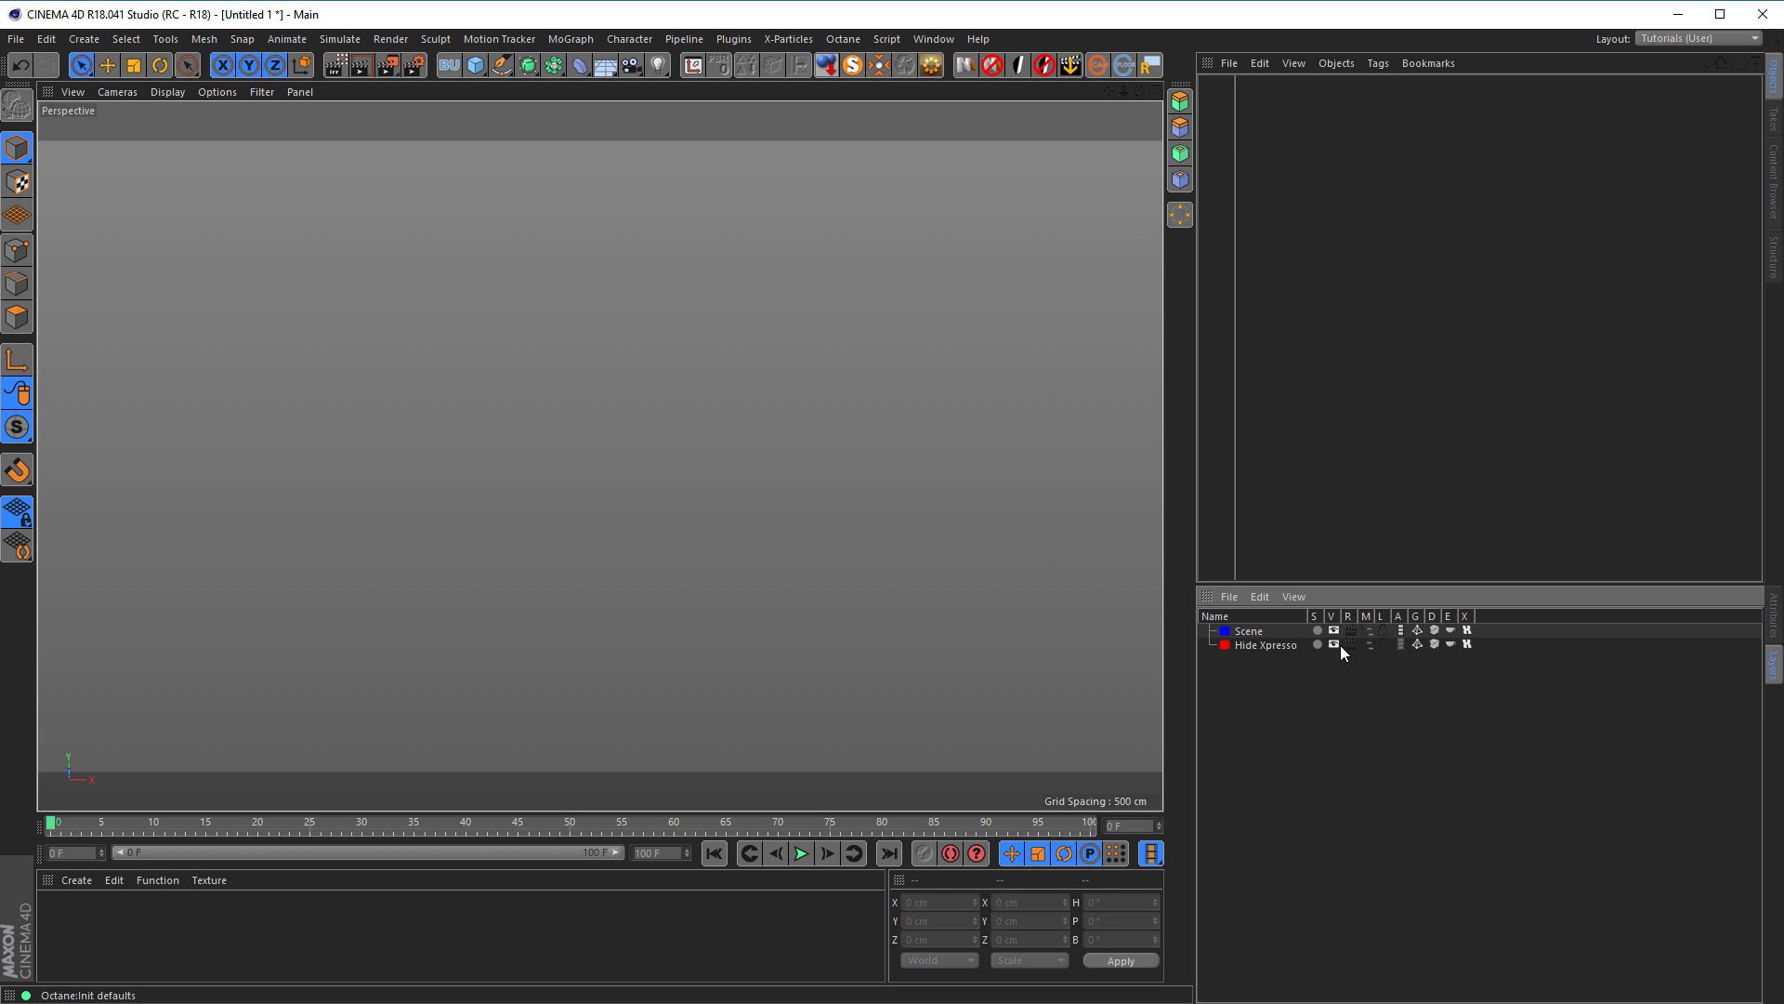
left_click_drag(1373, 631, 1372, 645)
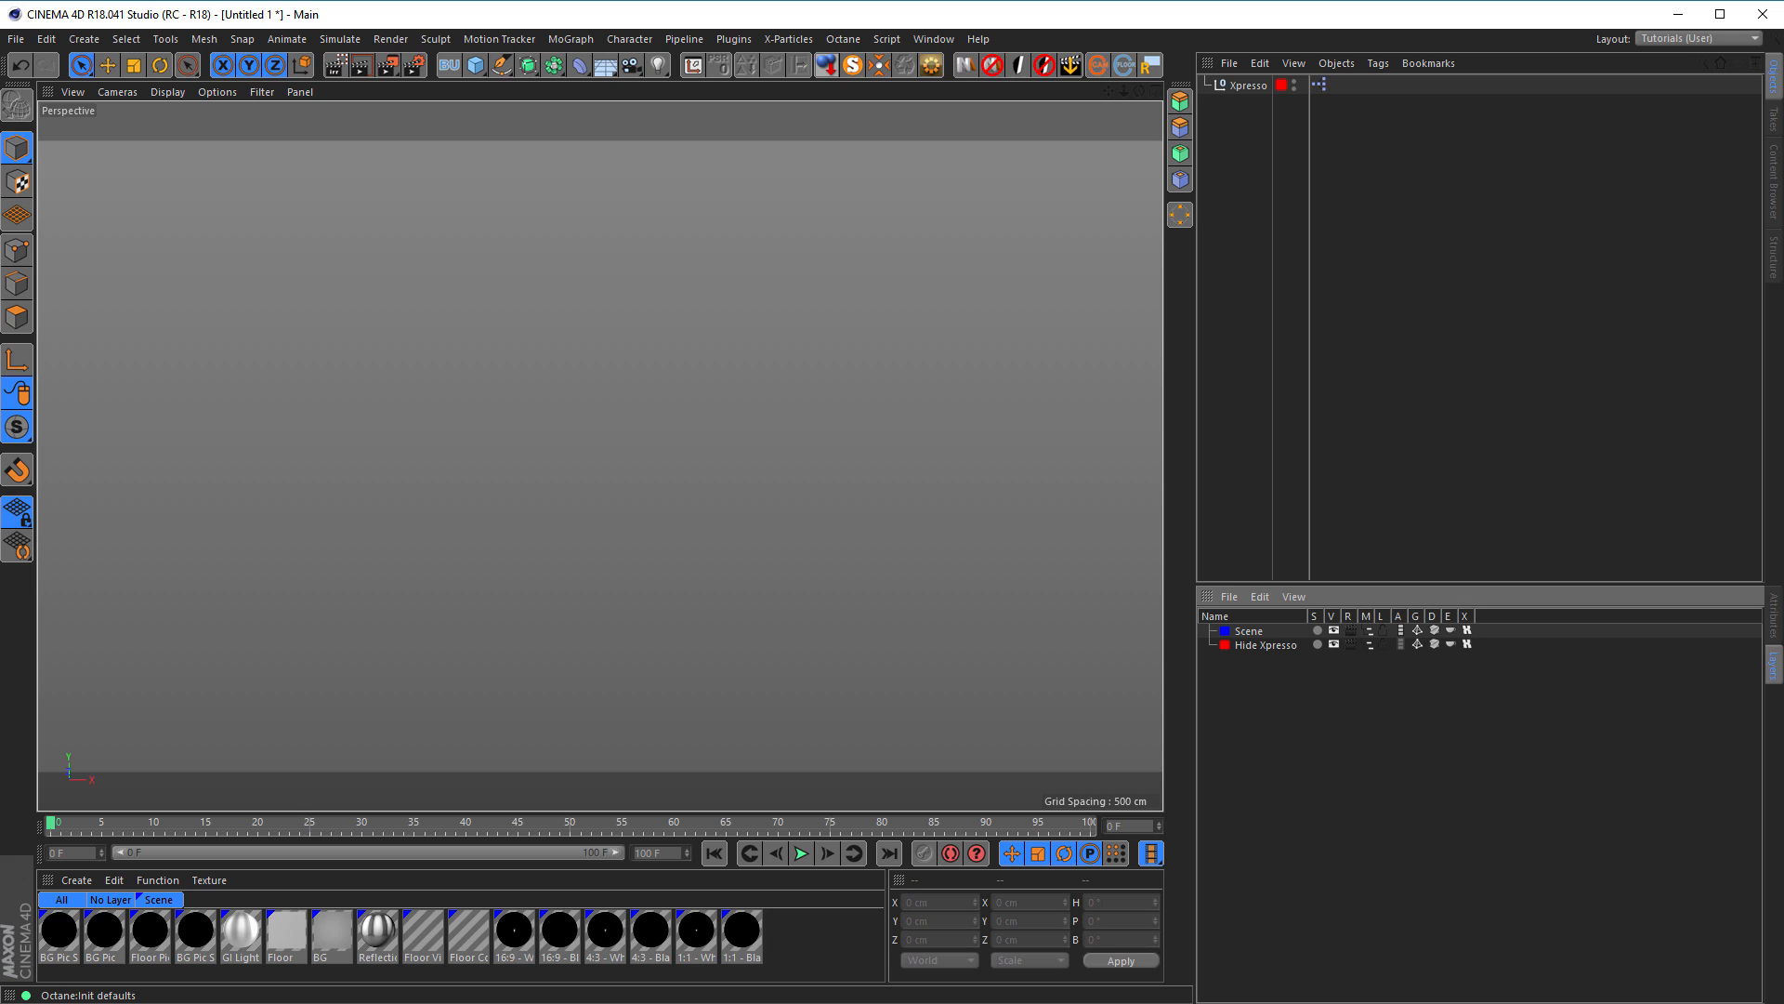
left_click_drag(1373, 632, 1371, 651)
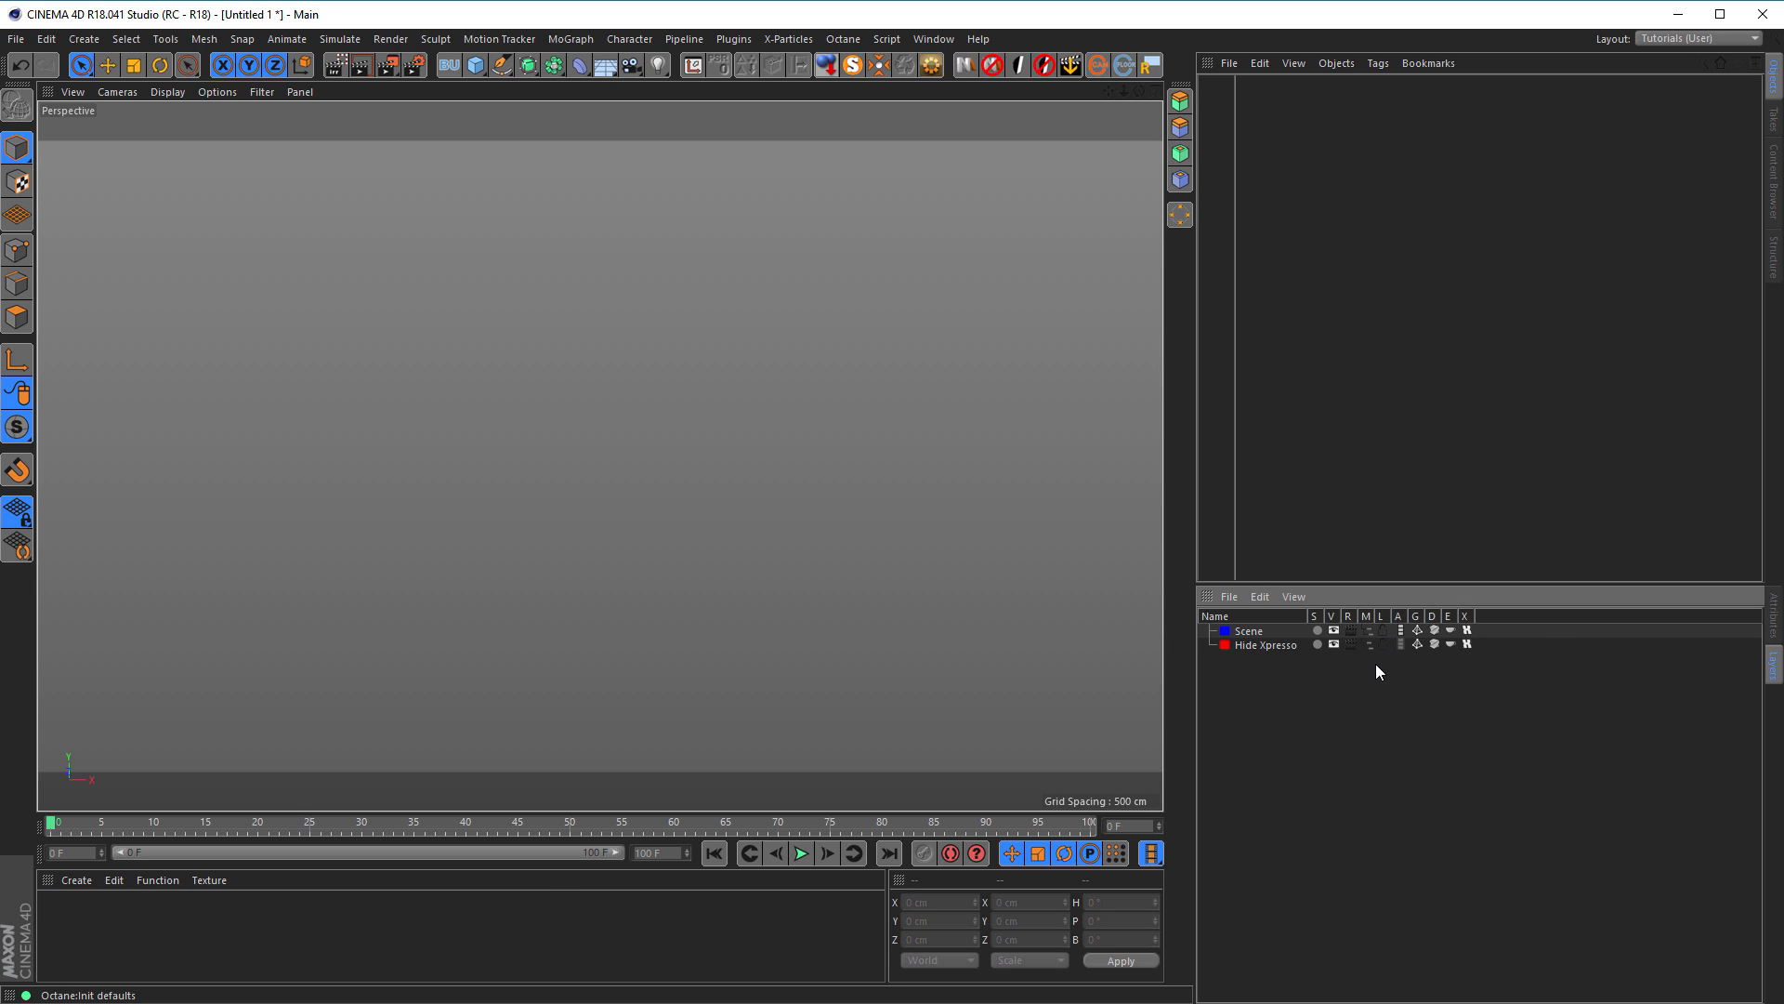
left_click(1773, 615)
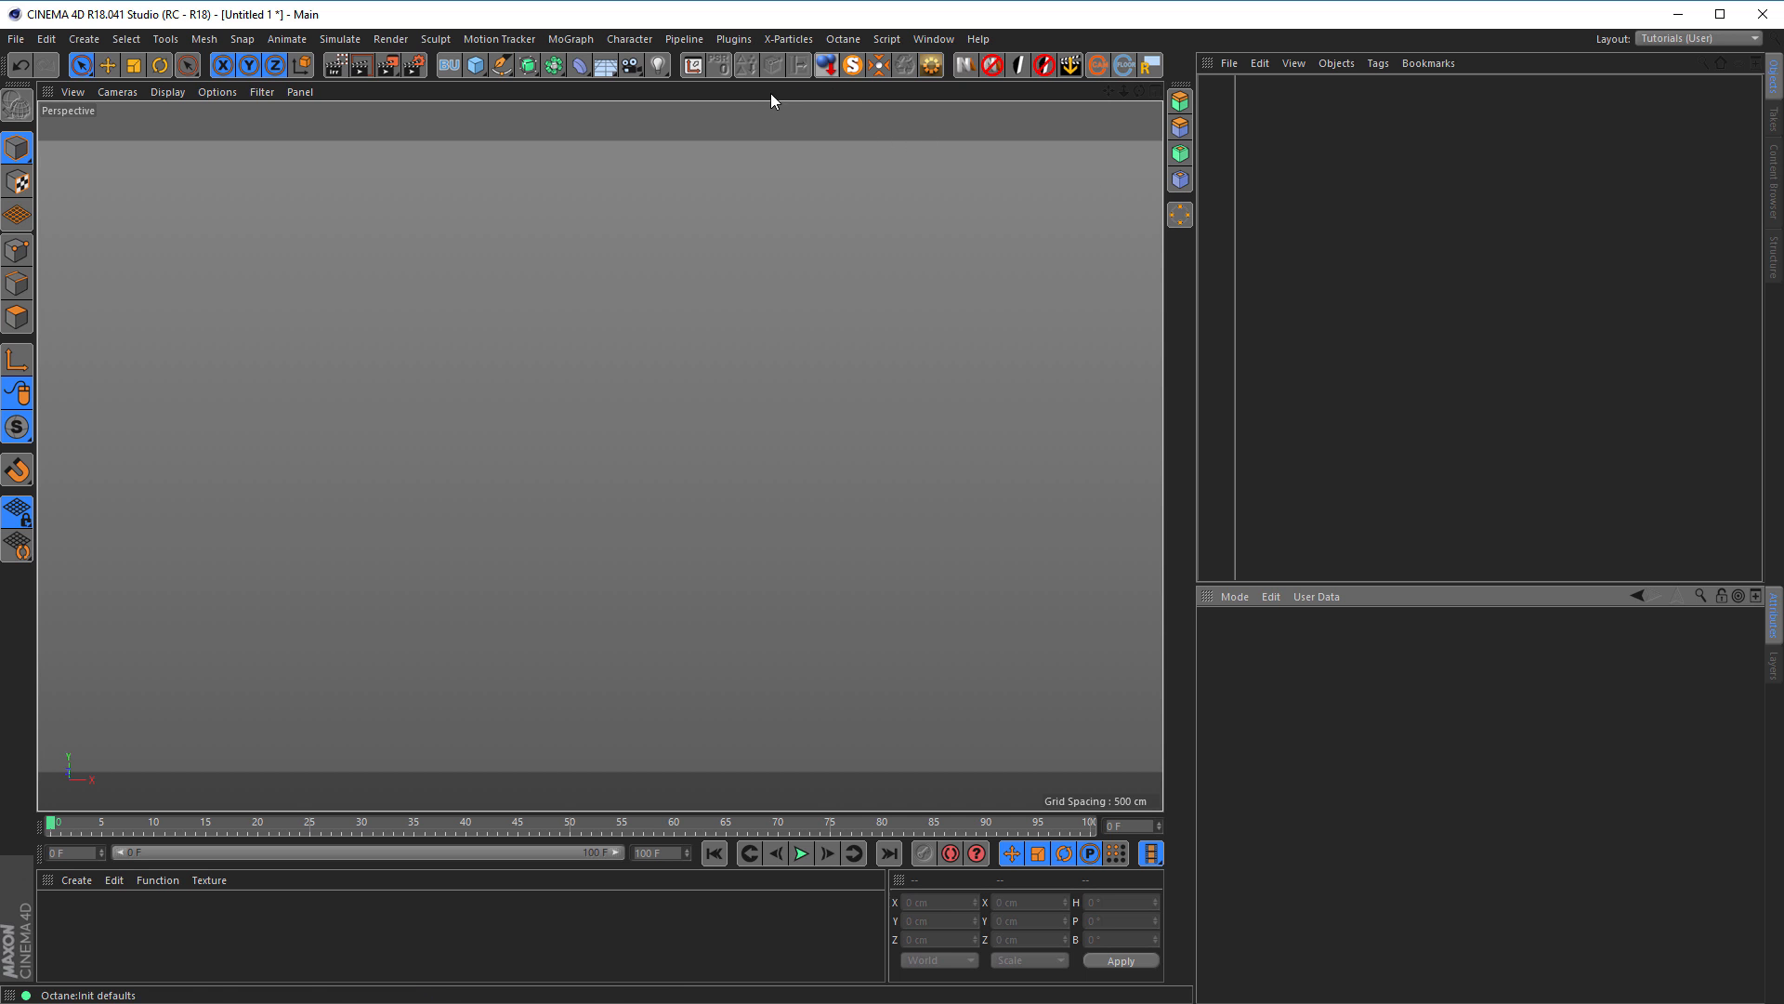
Step: Add the Nikomedias Scene Rig Pro again, delete only the rig object, and add the rig once more
left_click(966, 65)
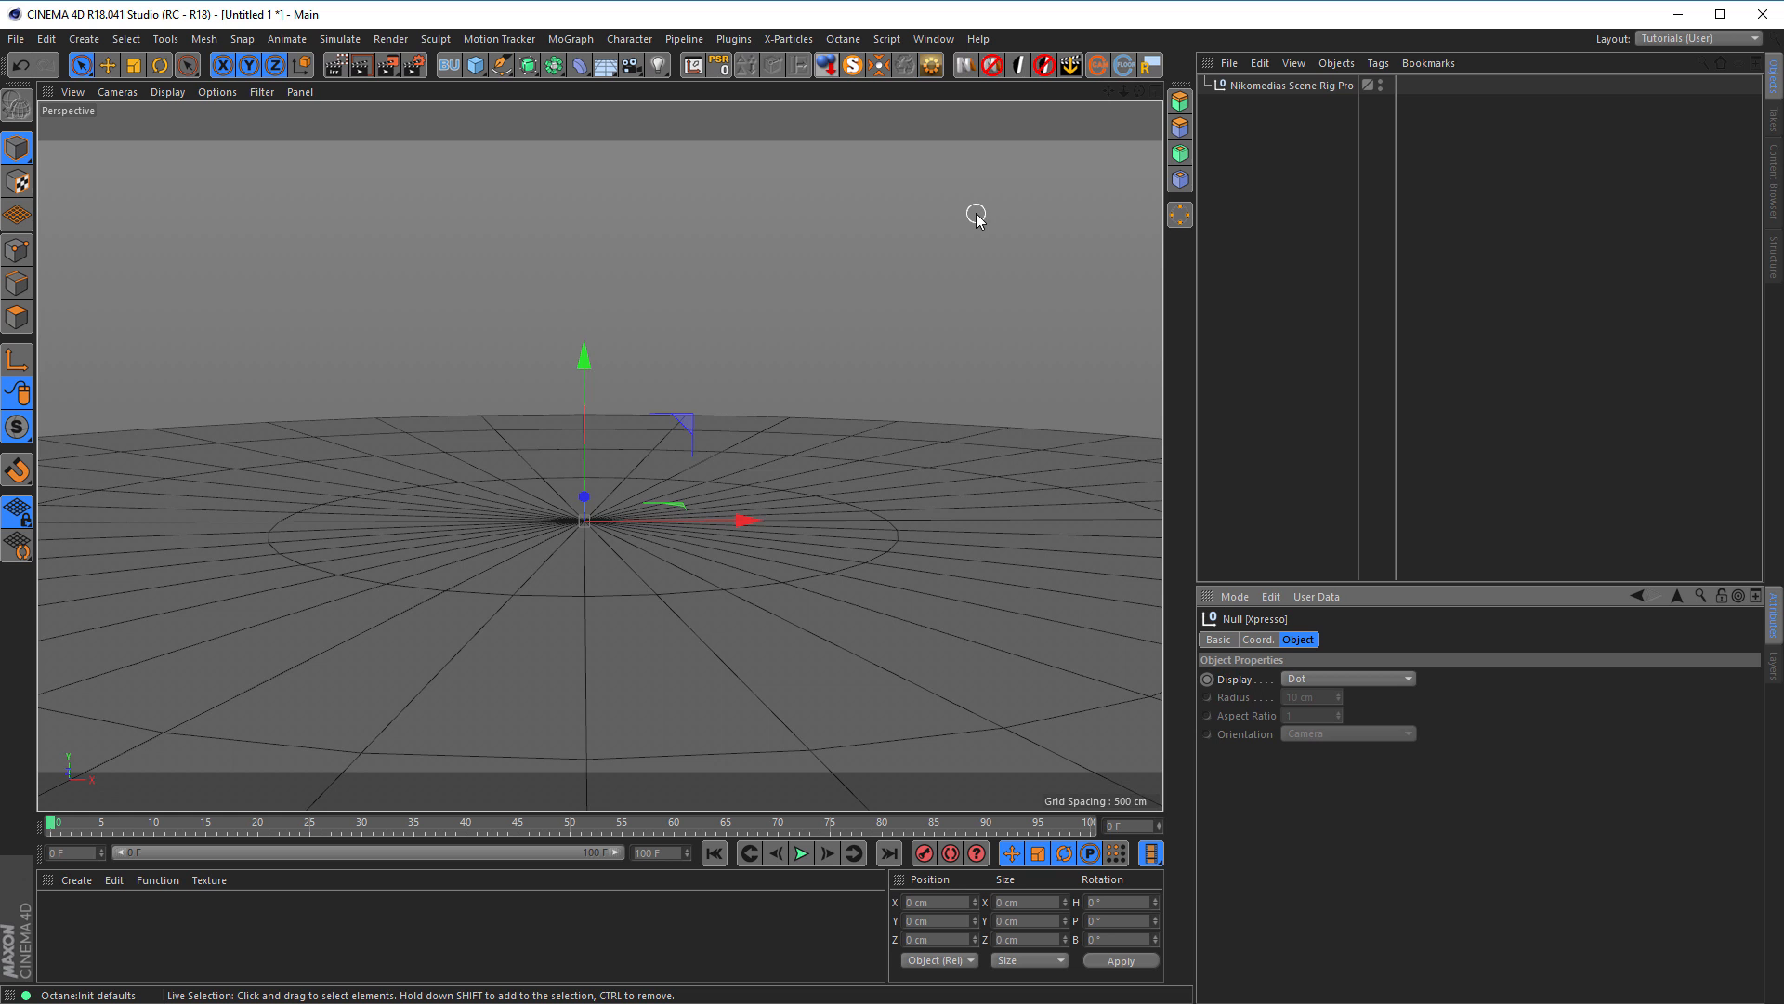
left_click(1268, 87)
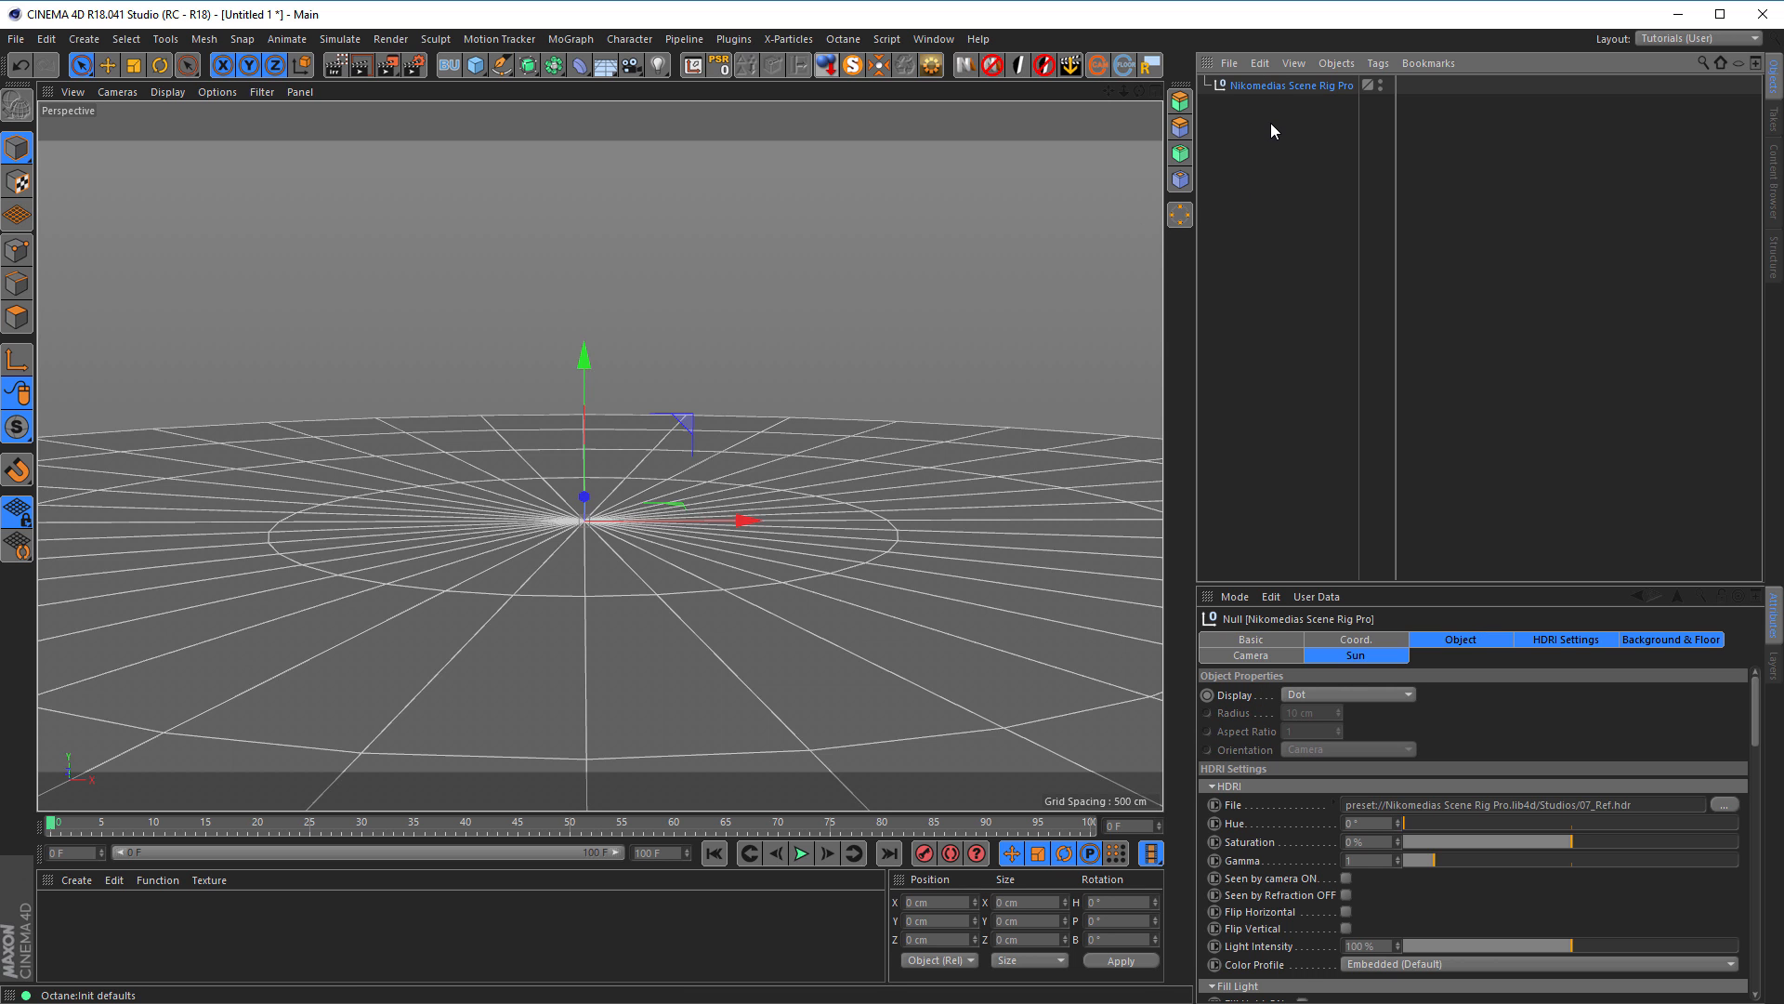
key("Delete")
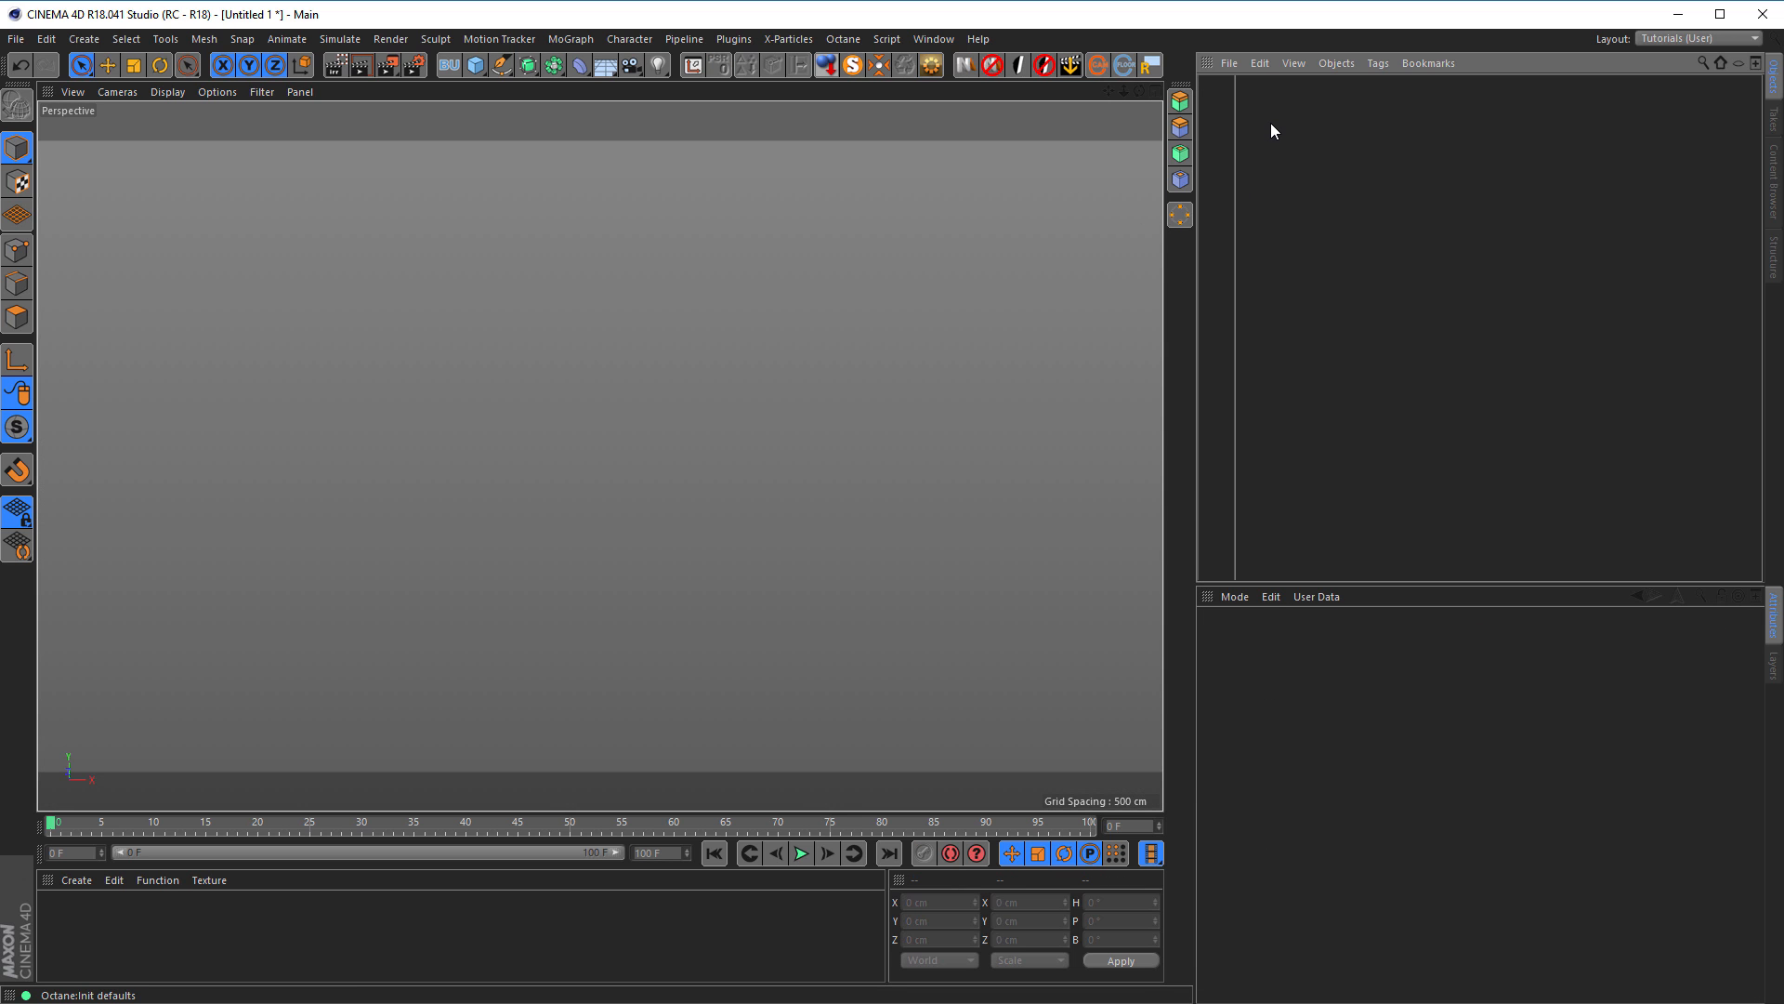
left_click(963, 70)
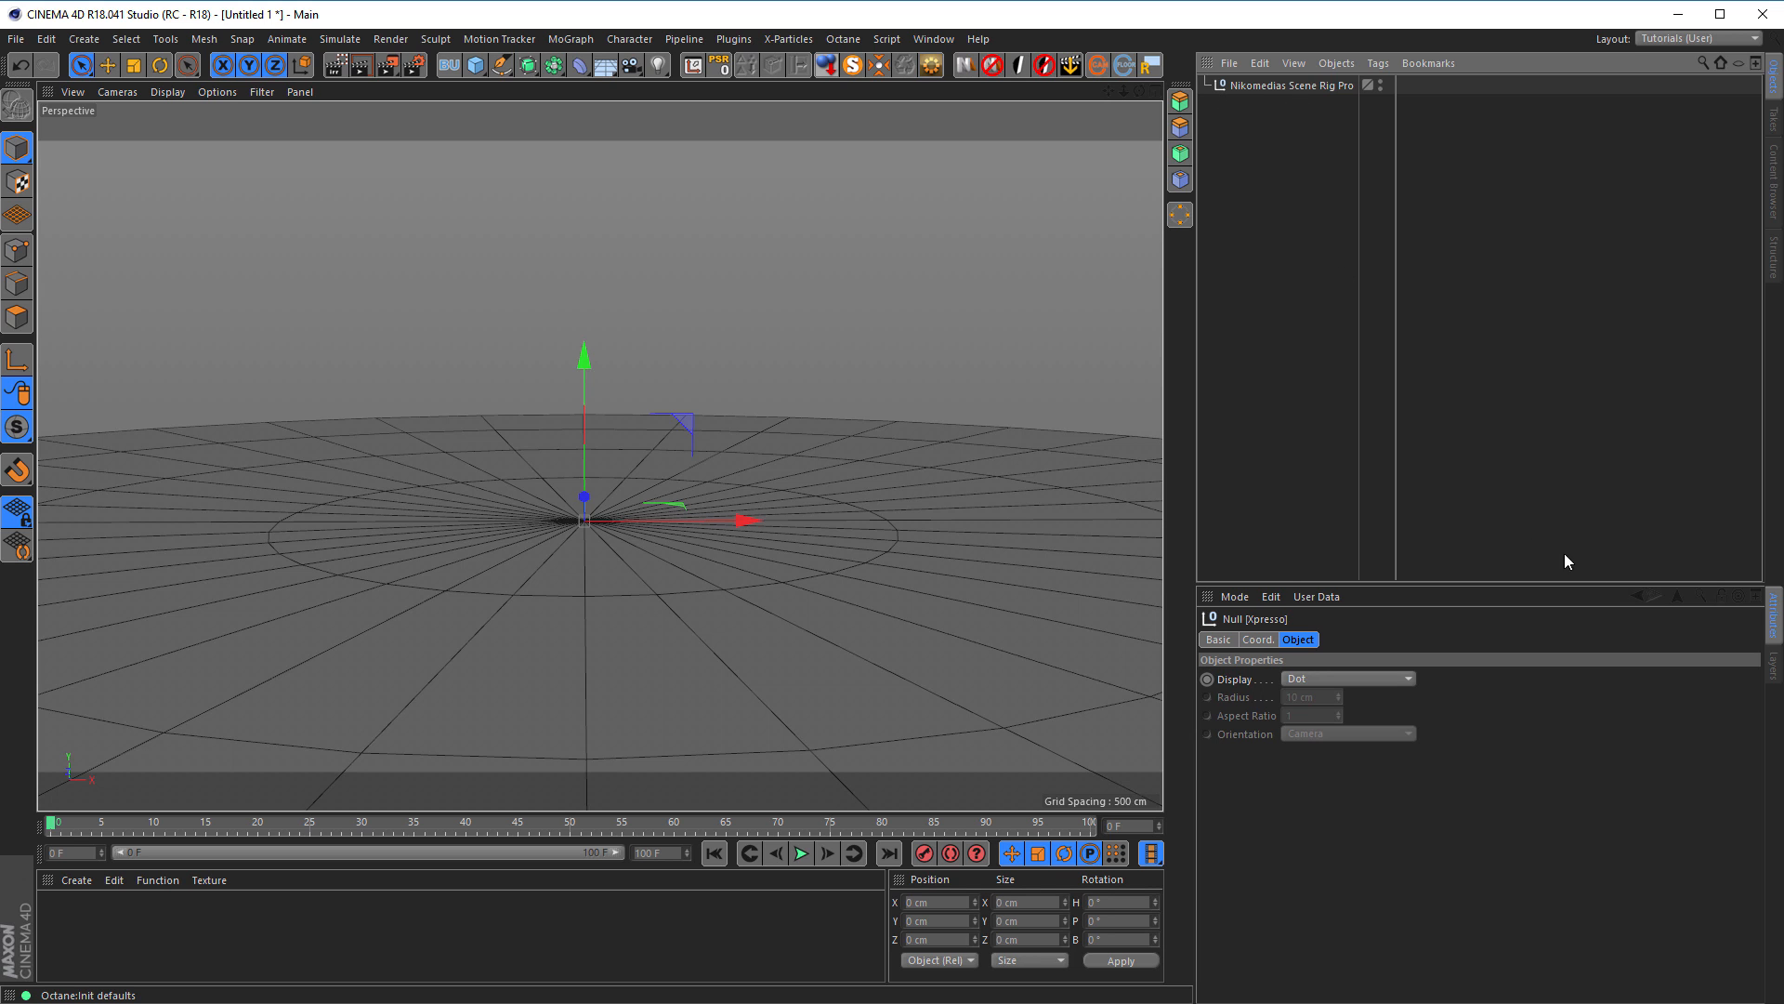
Step: Reveal the hidden objects and materials of all the rig layers, and close the project without saving it
left_click(1775, 667)
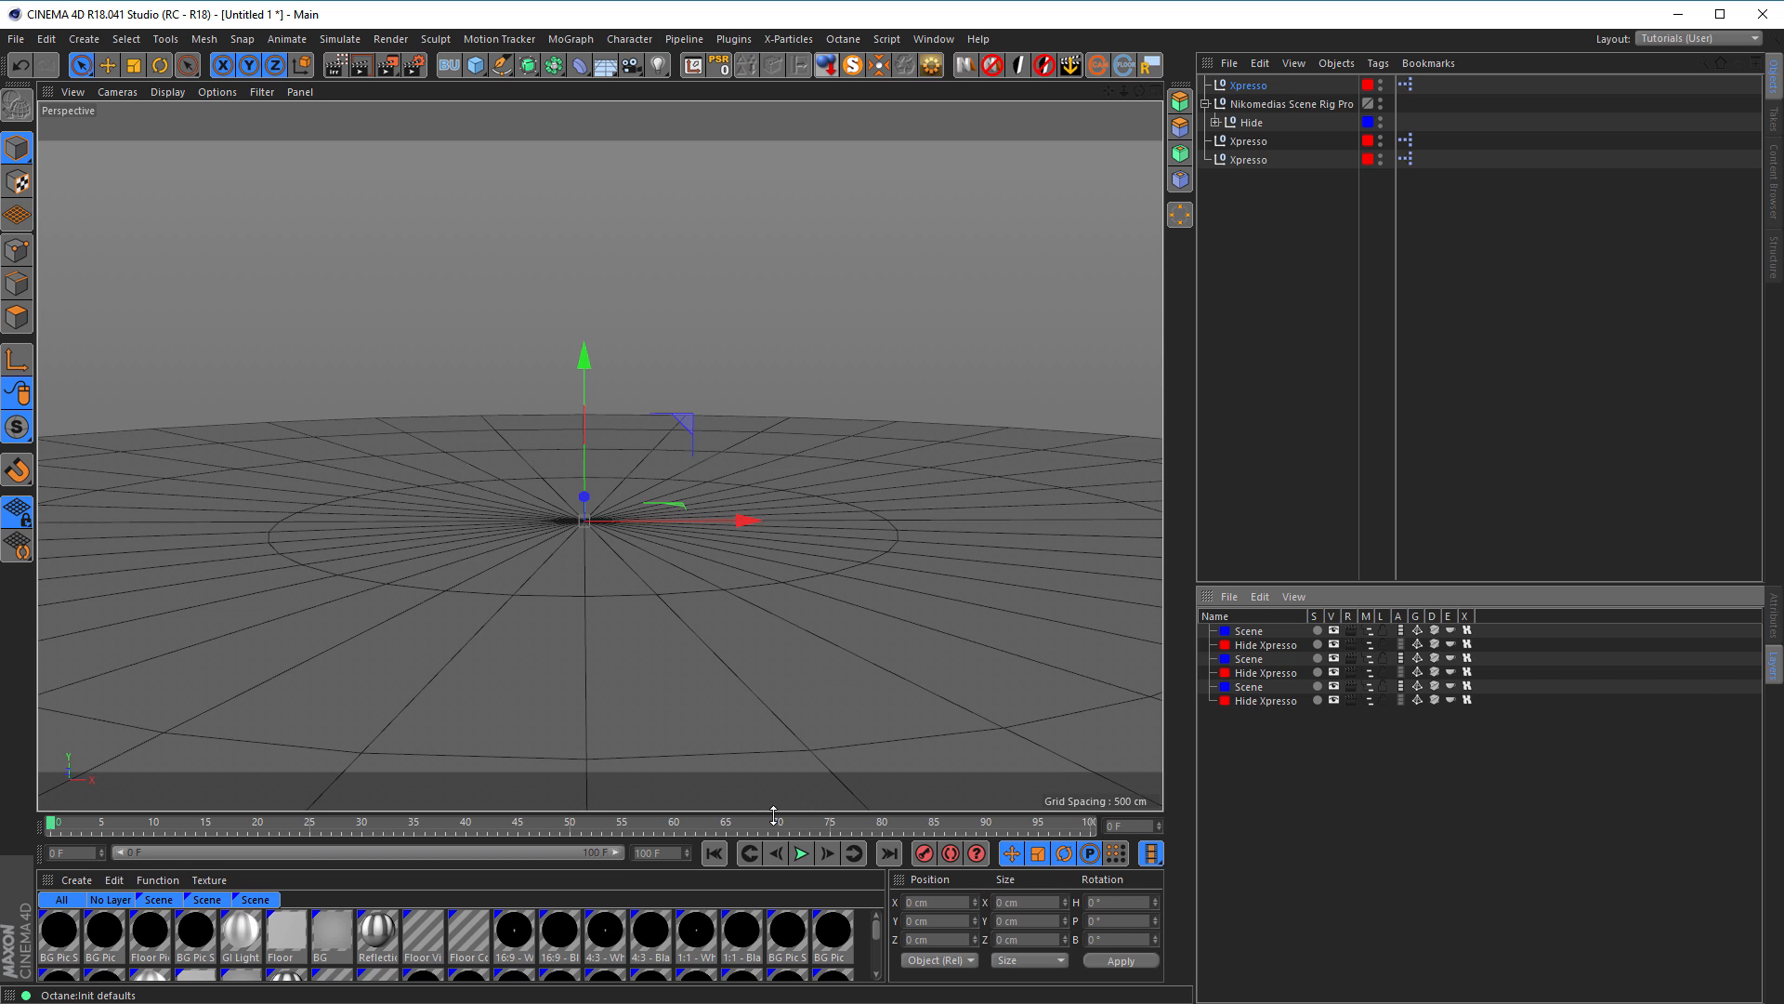
left_click_drag(777, 814, 796, 657)
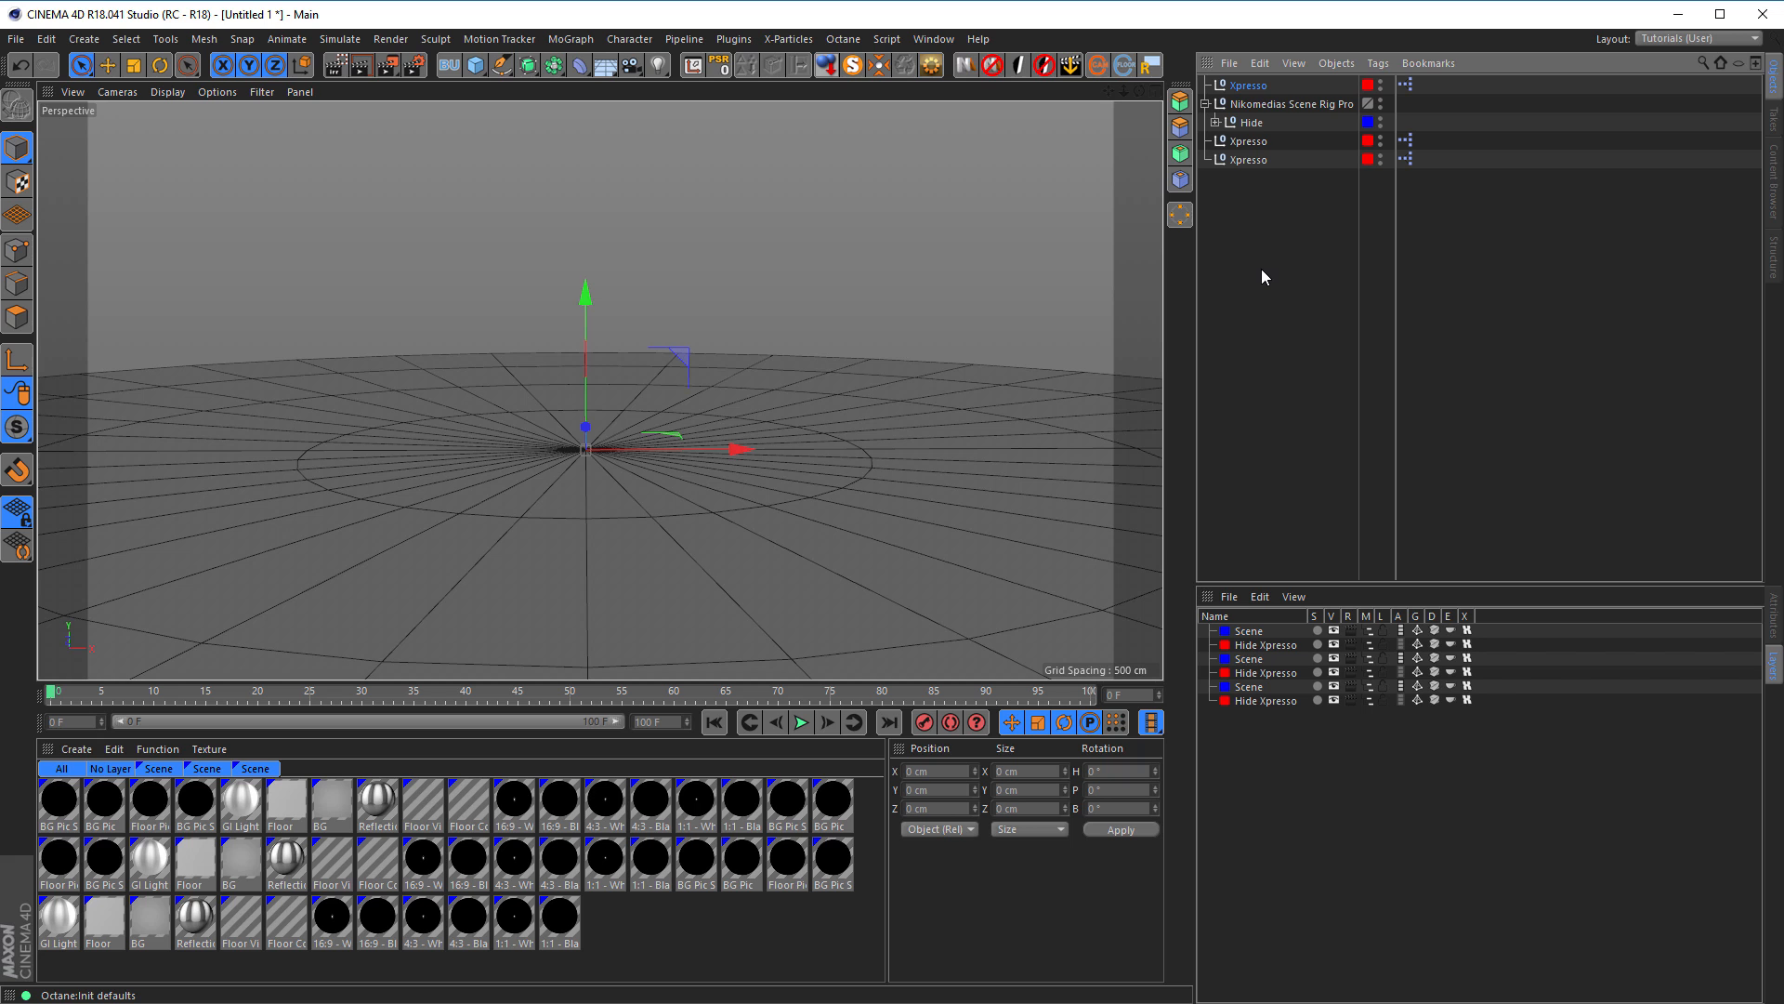
left_click(1264, 215)
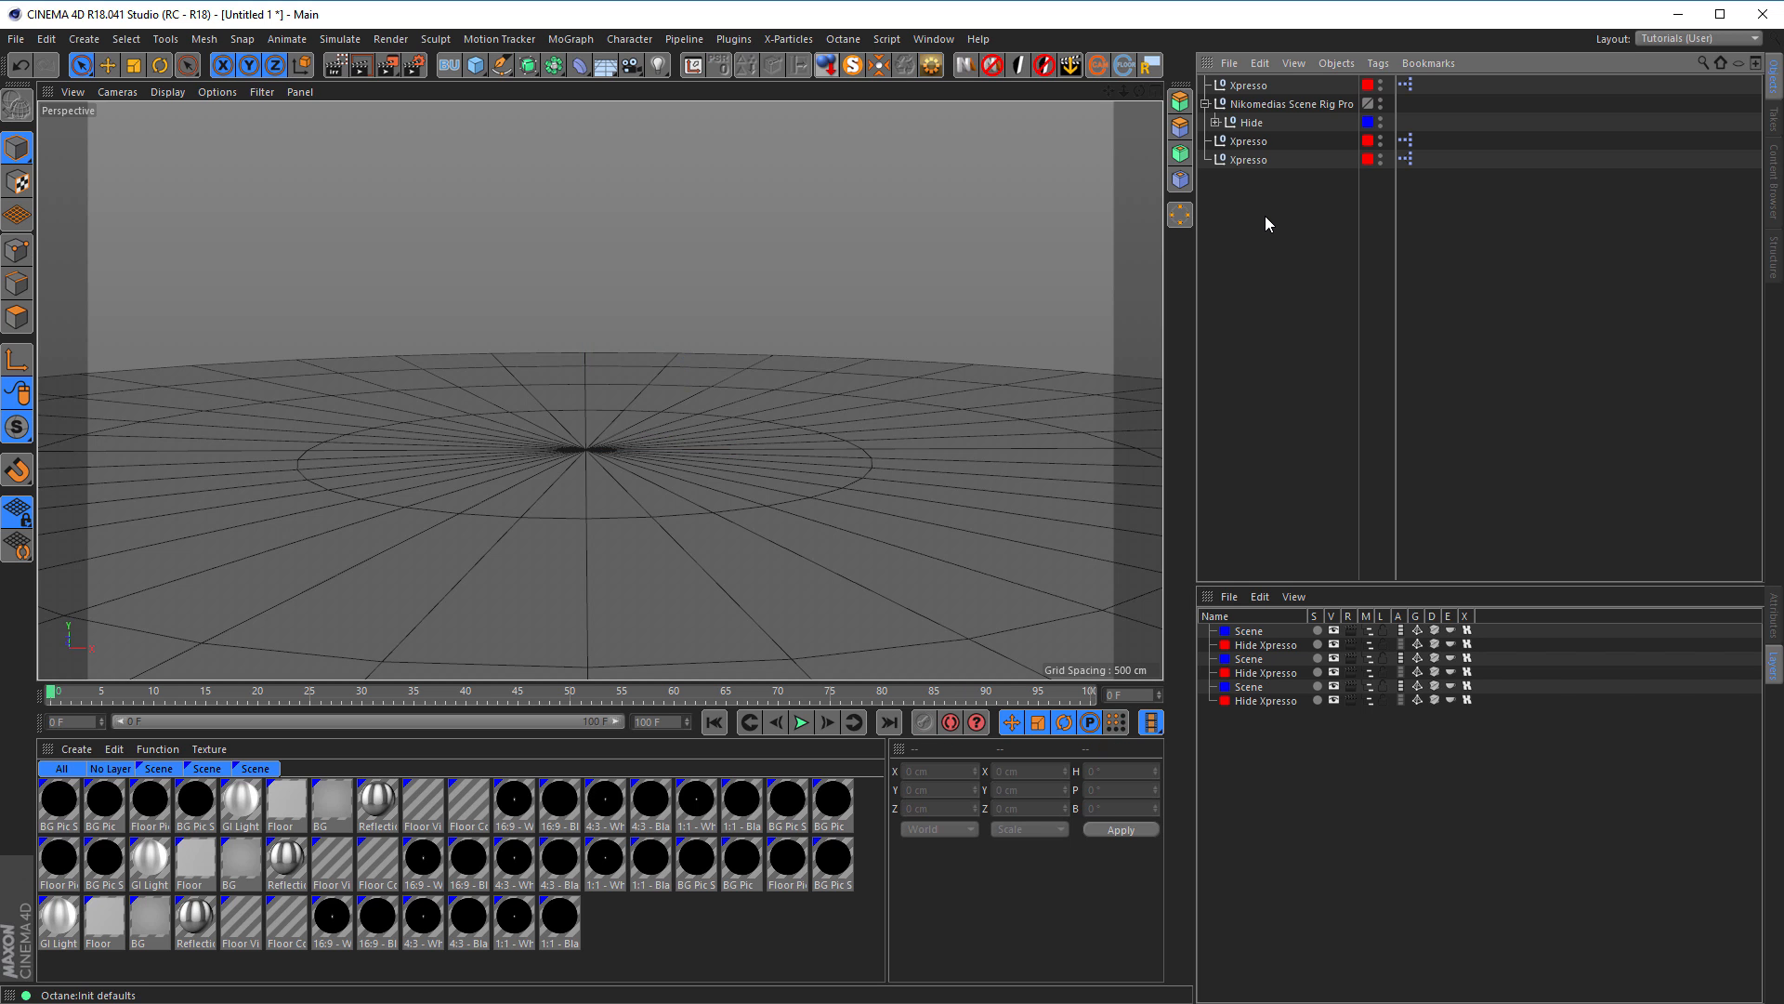
key("ctrl+F4")
key("n")
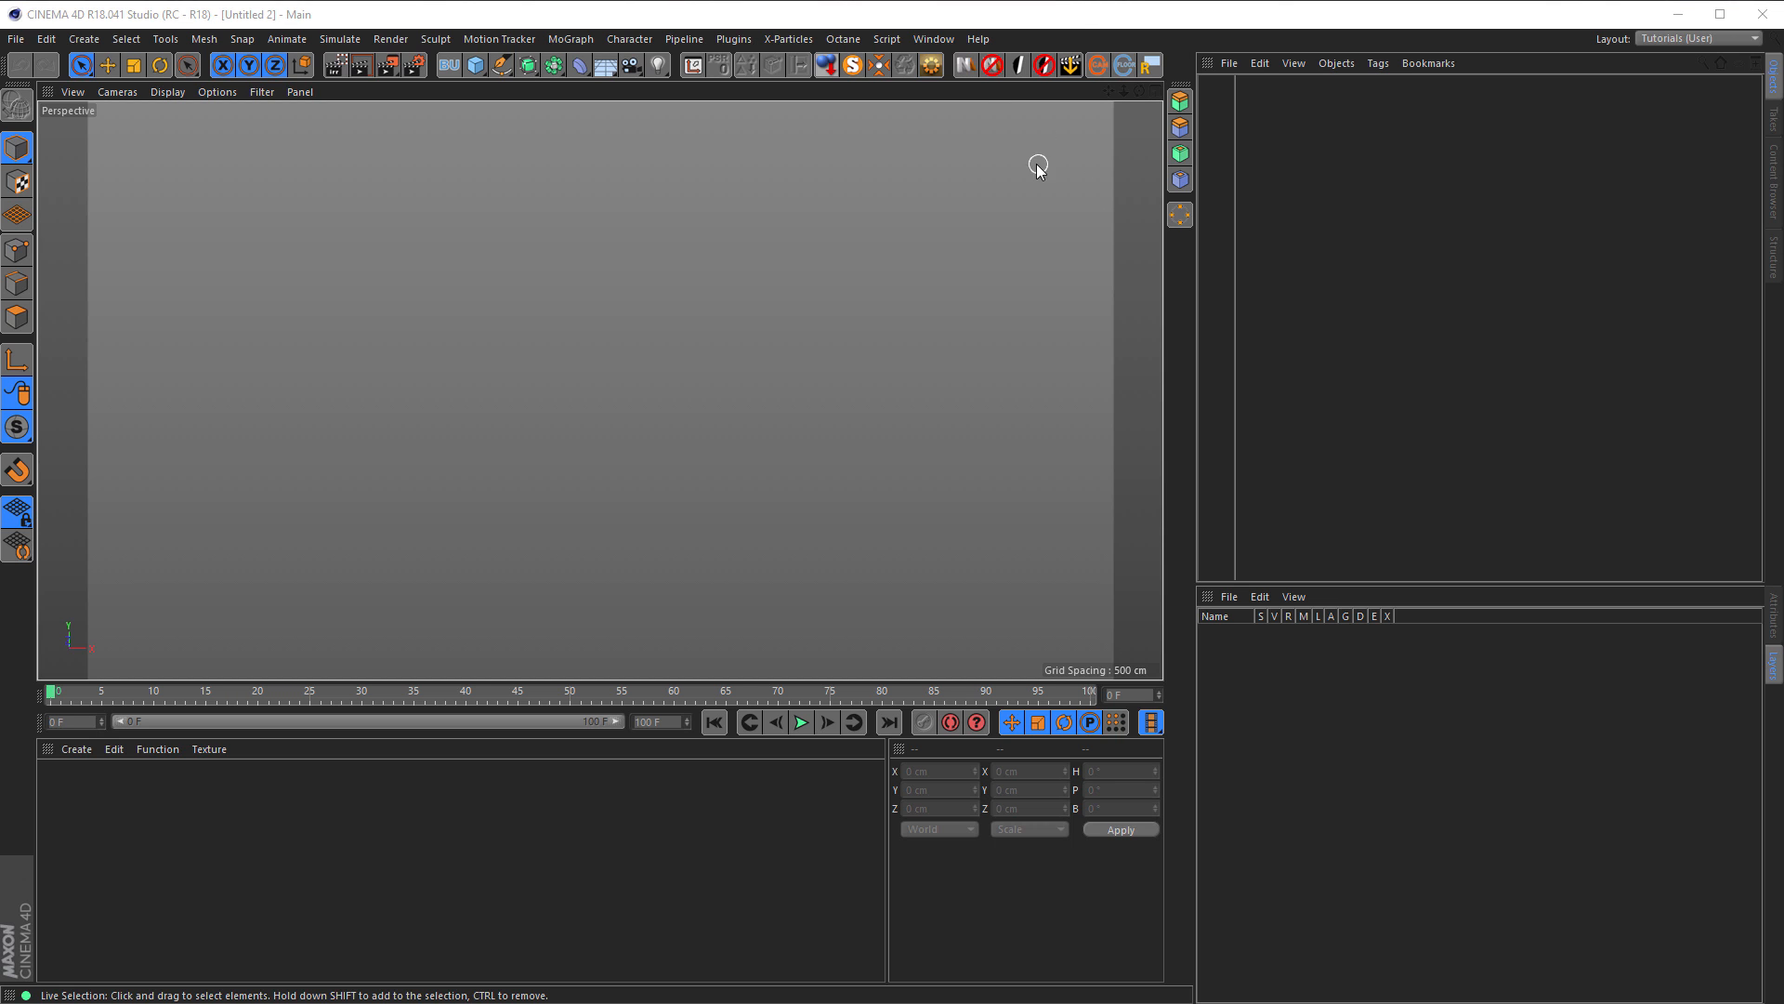
Step: Add the Nikomedias Scene Rig Pro to the new project and remove the rig completely, including its layers and materials
left_click(964, 67)
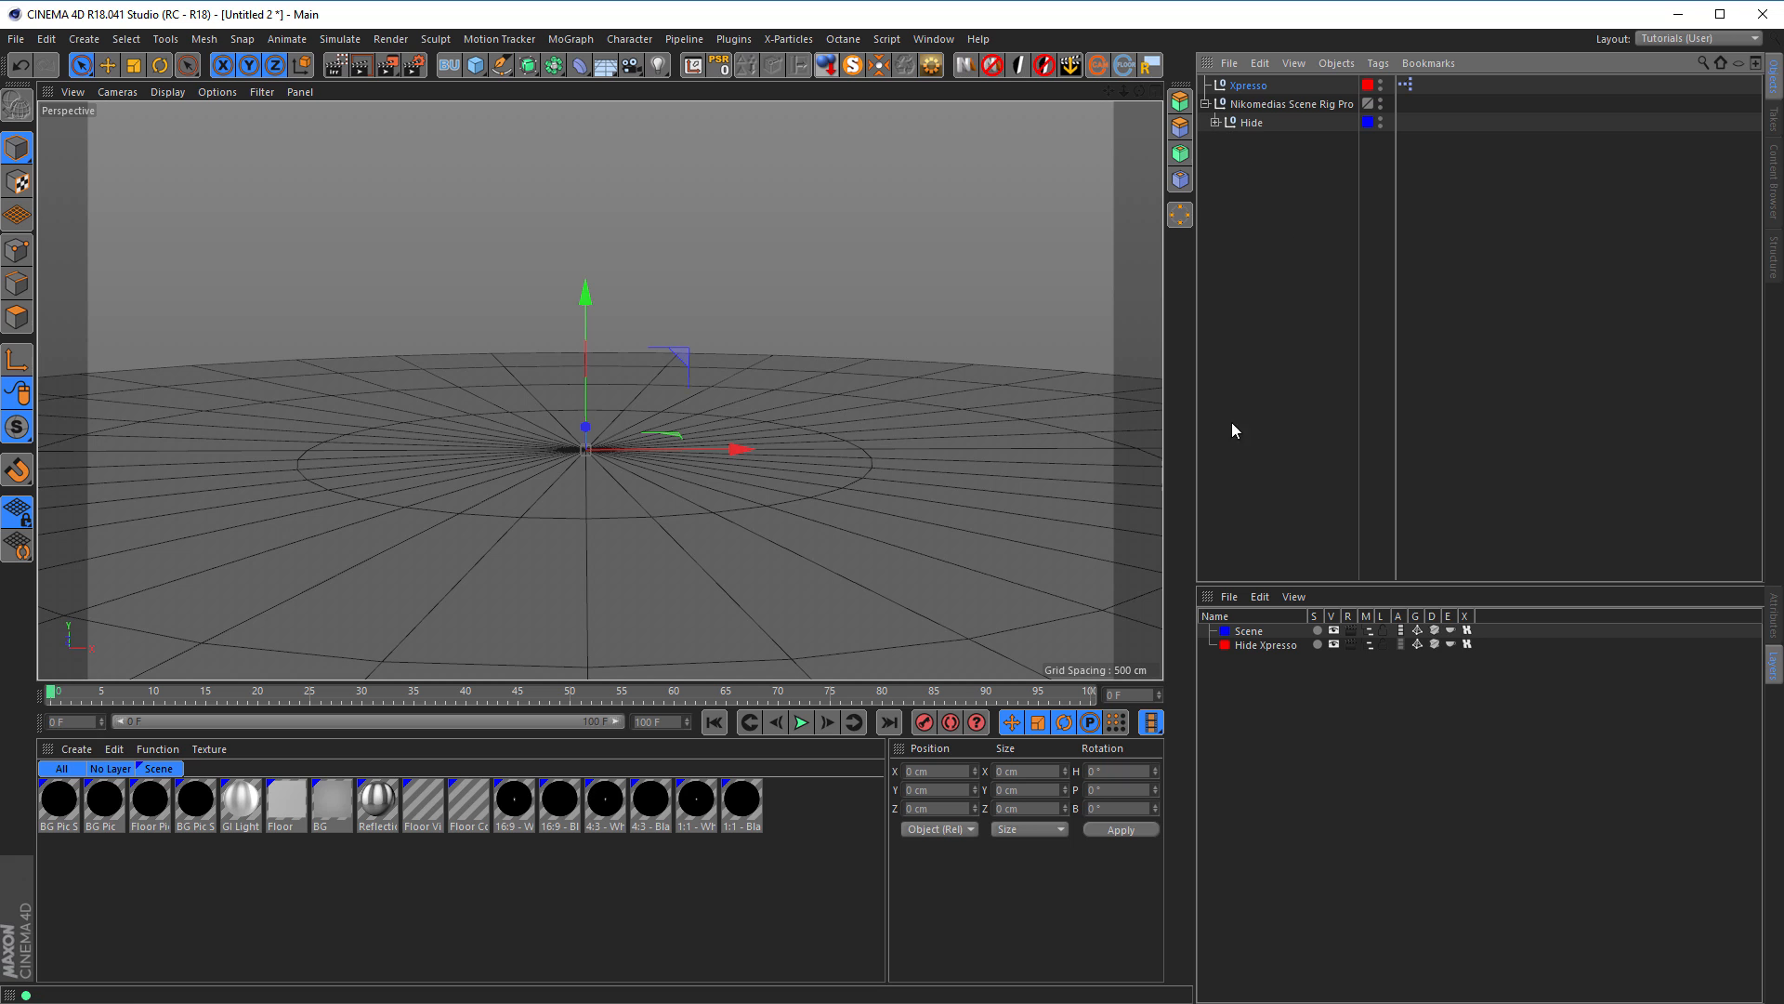
key("Down")
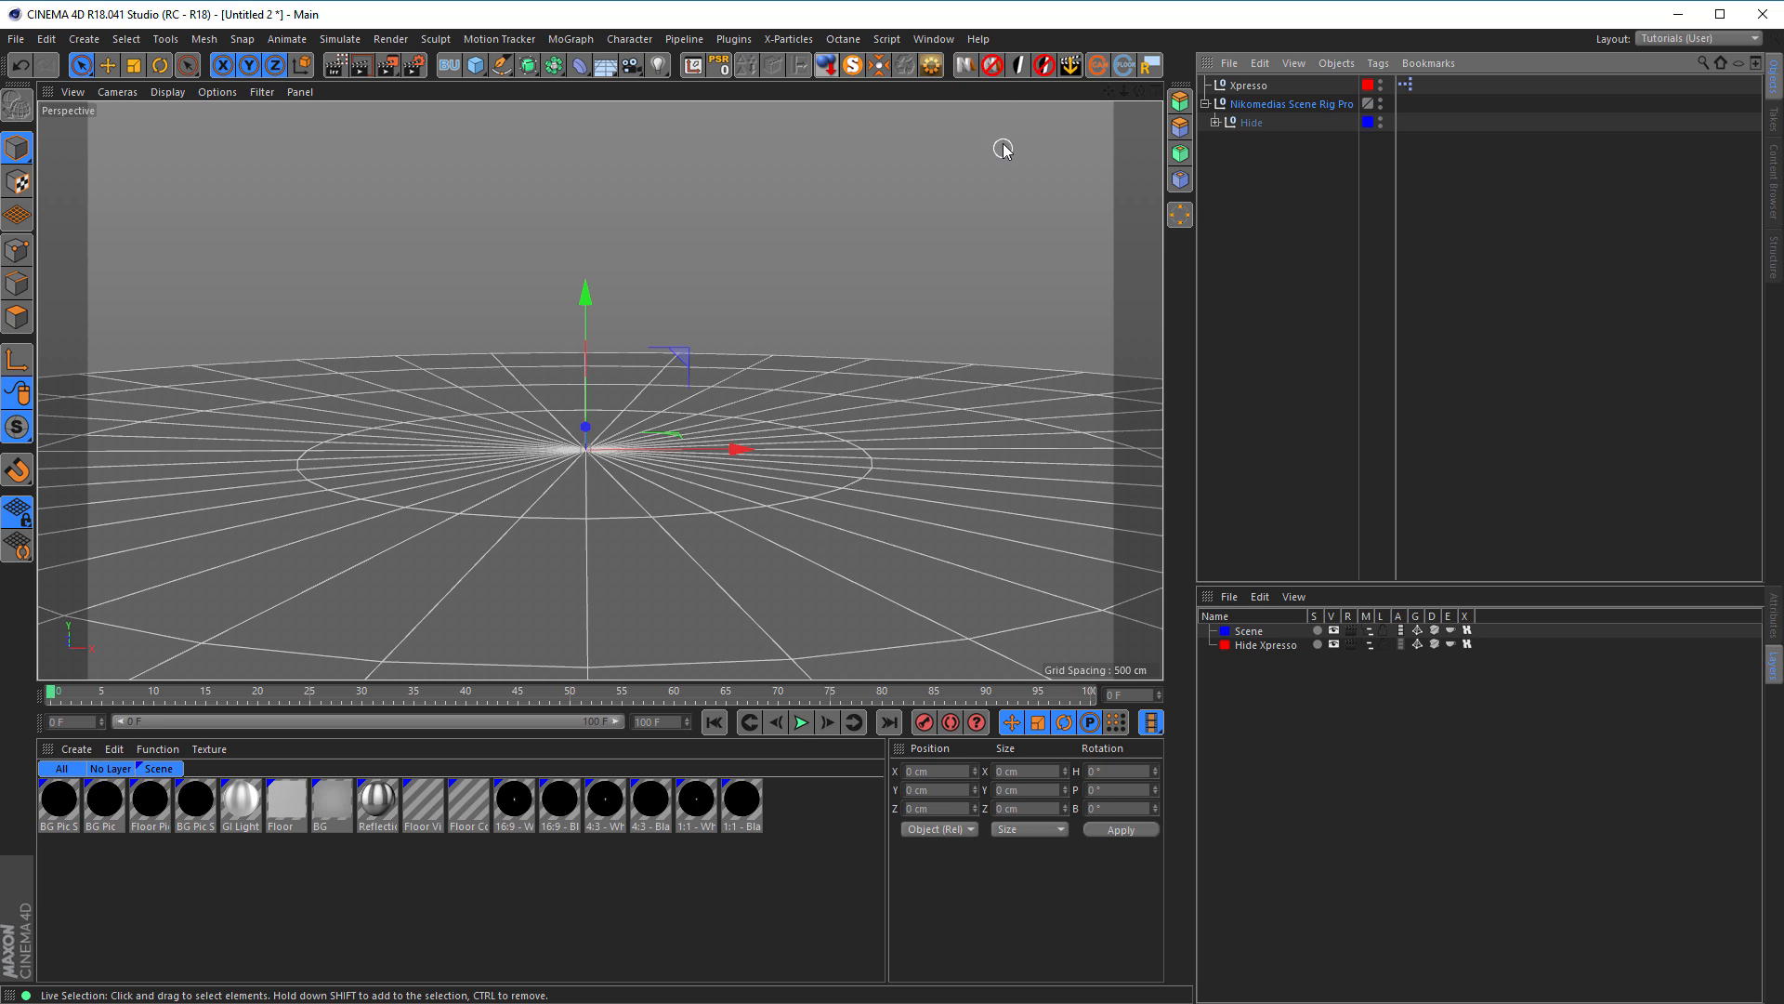
left_click(992, 67)
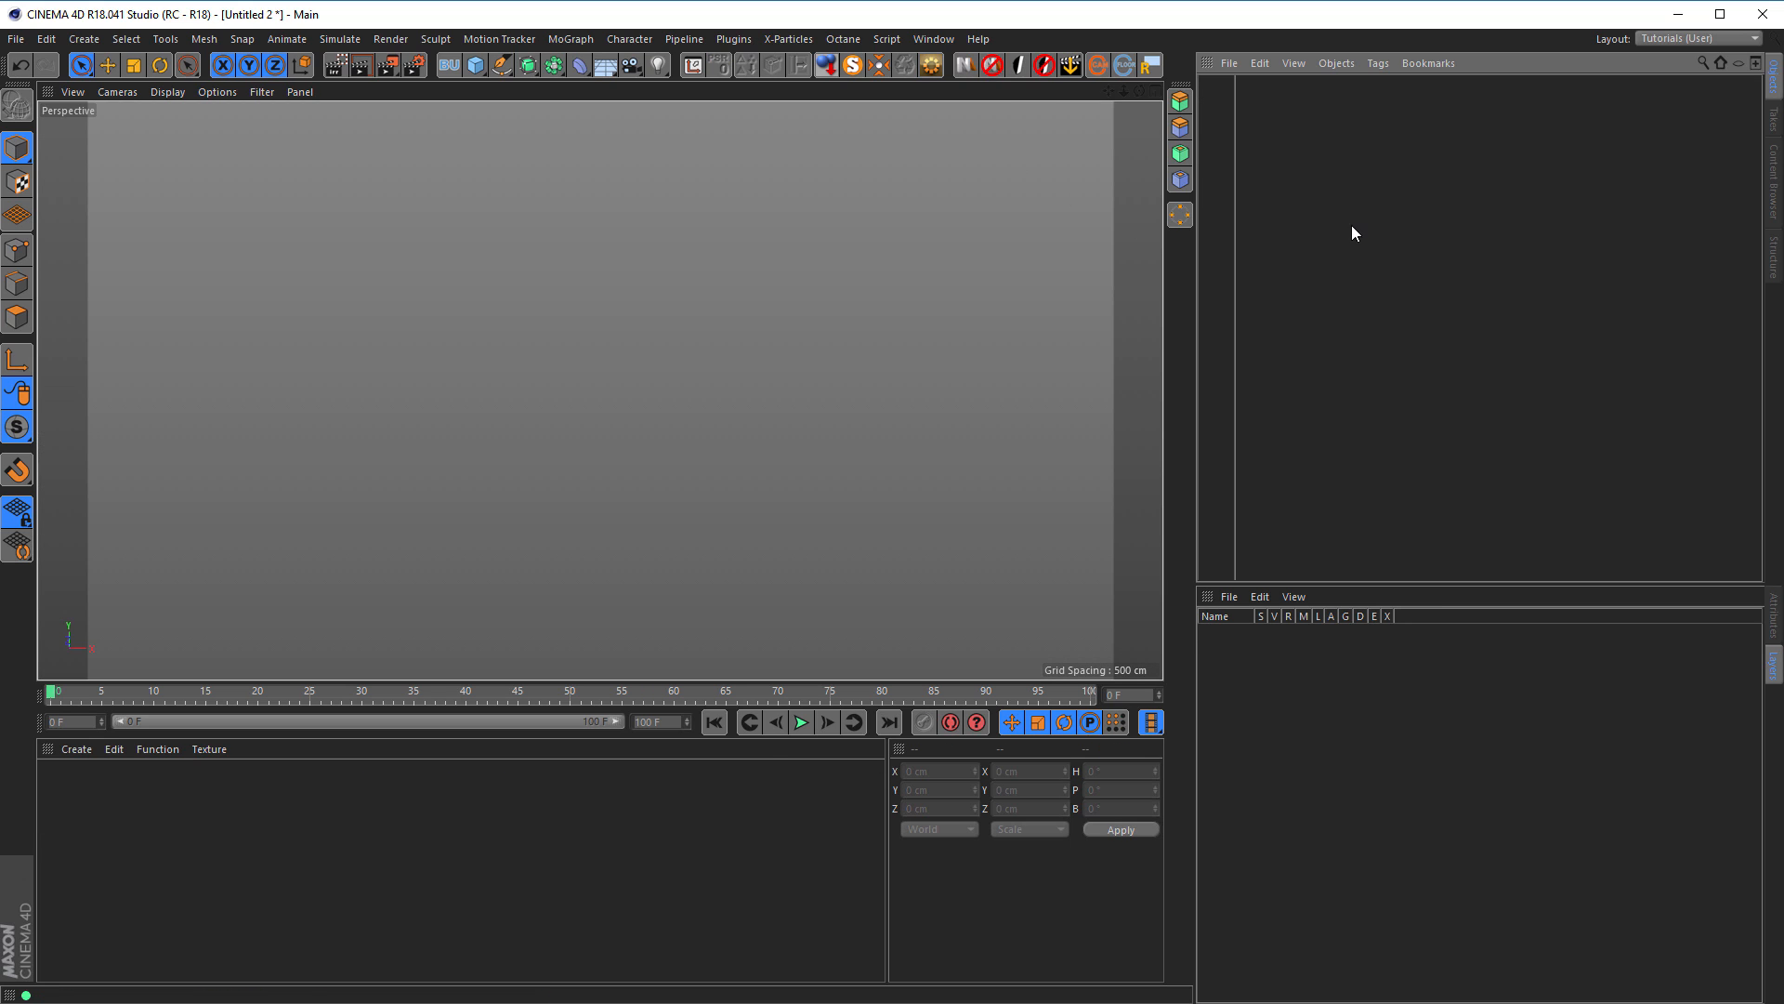
left_click(1720, 677)
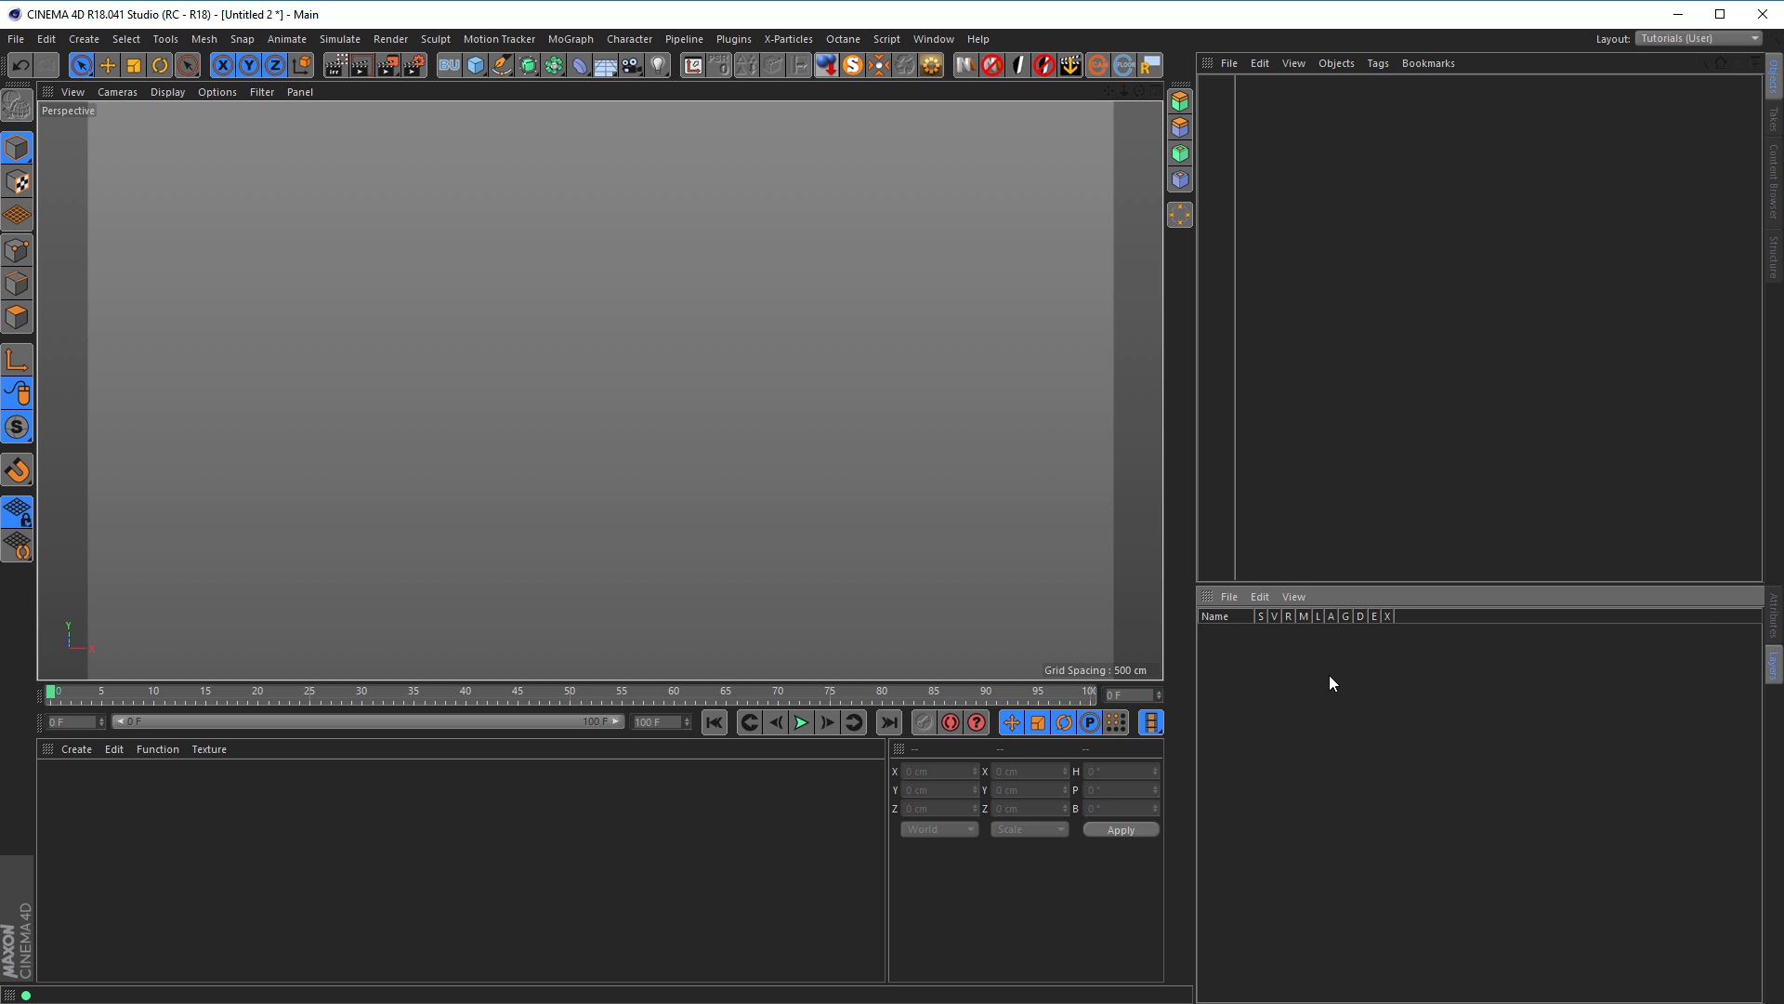
Step: Enlarge the viewport and alternately add and completely remove the scene rig several times
left_click_drag(498, 710, 500, 810)
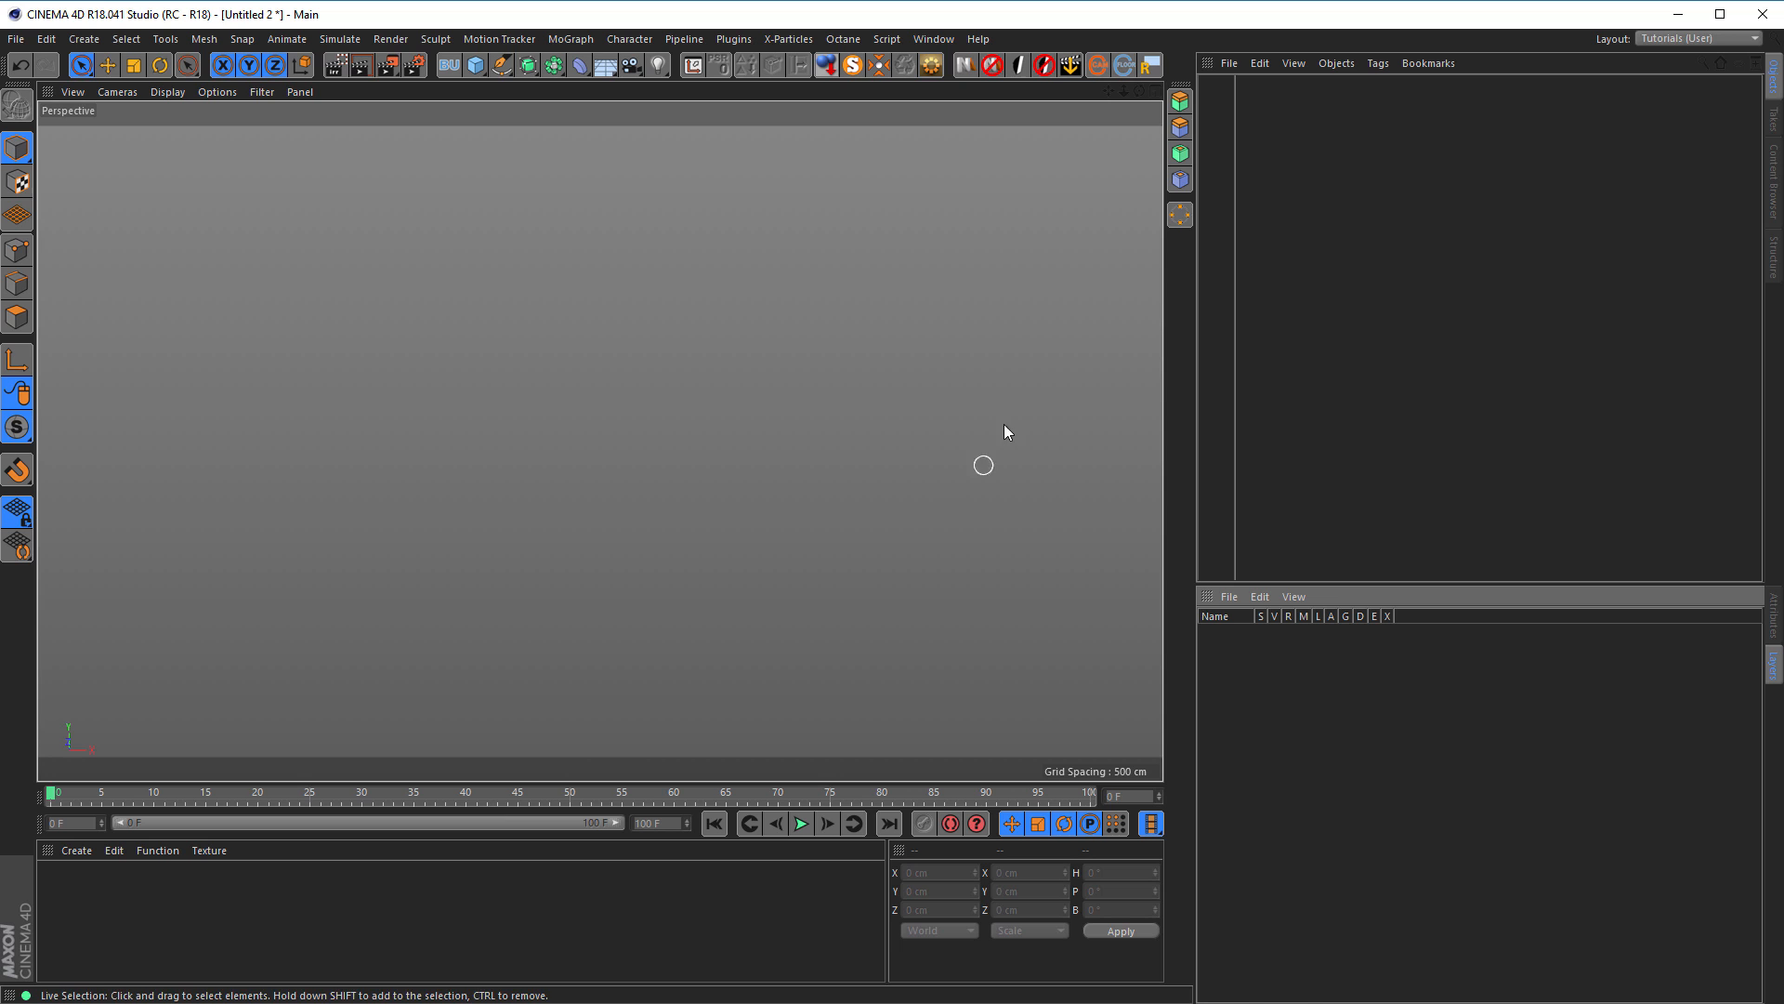
left_click(965, 65)
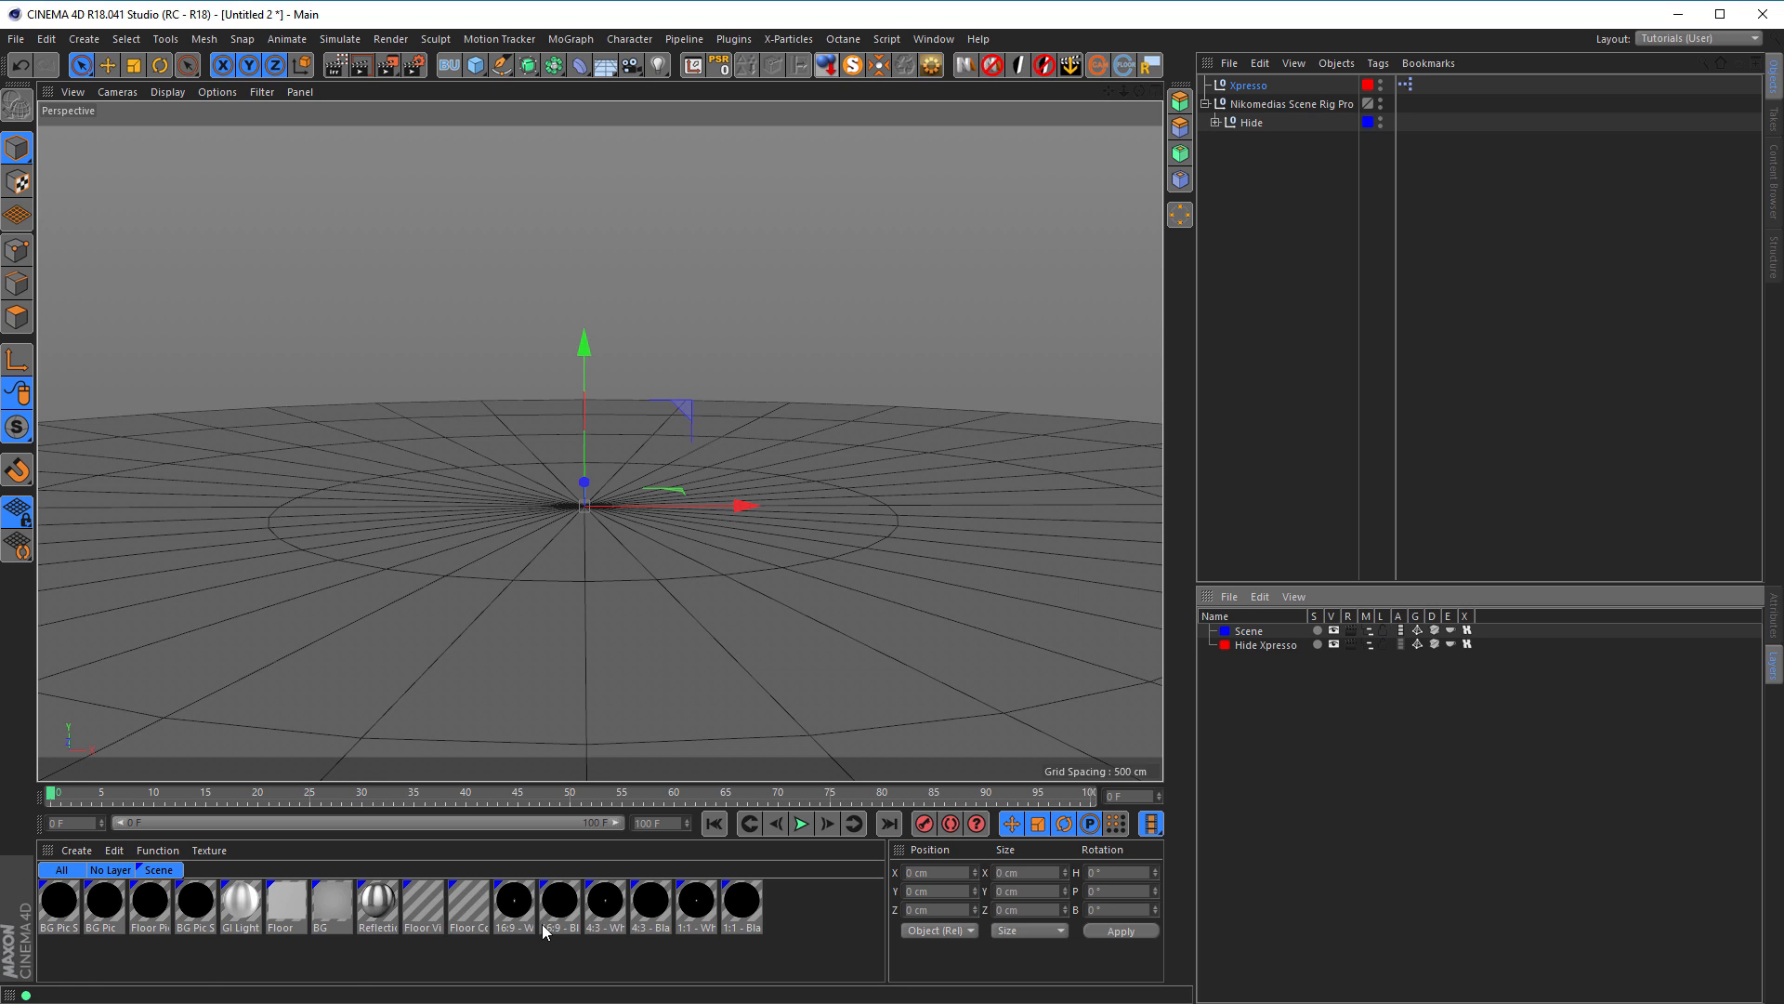
left_click(992, 66)
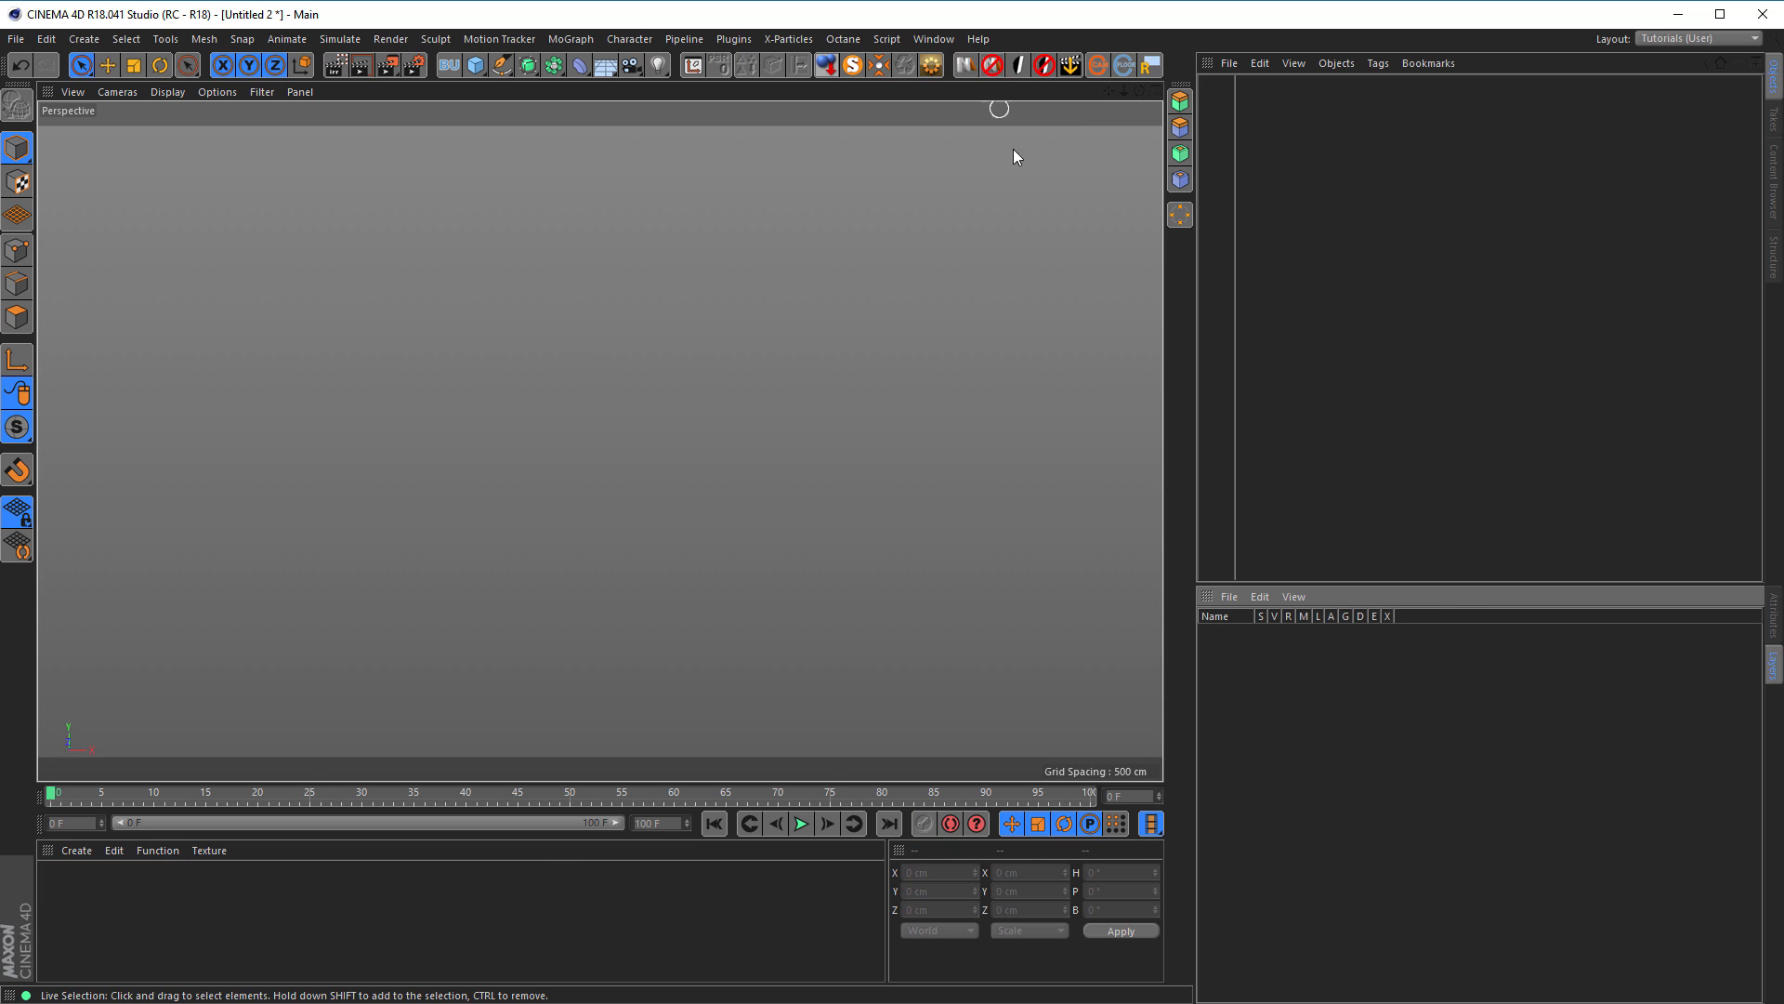
left_click(967, 65)
left_click(993, 67)
left_click(966, 67)
left_click(992, 67)
Step: Add the Nikomedias Scene Rig Pro twice, viewing the first rig's attributes, and remove both rigs completely
left_click(966, 67)
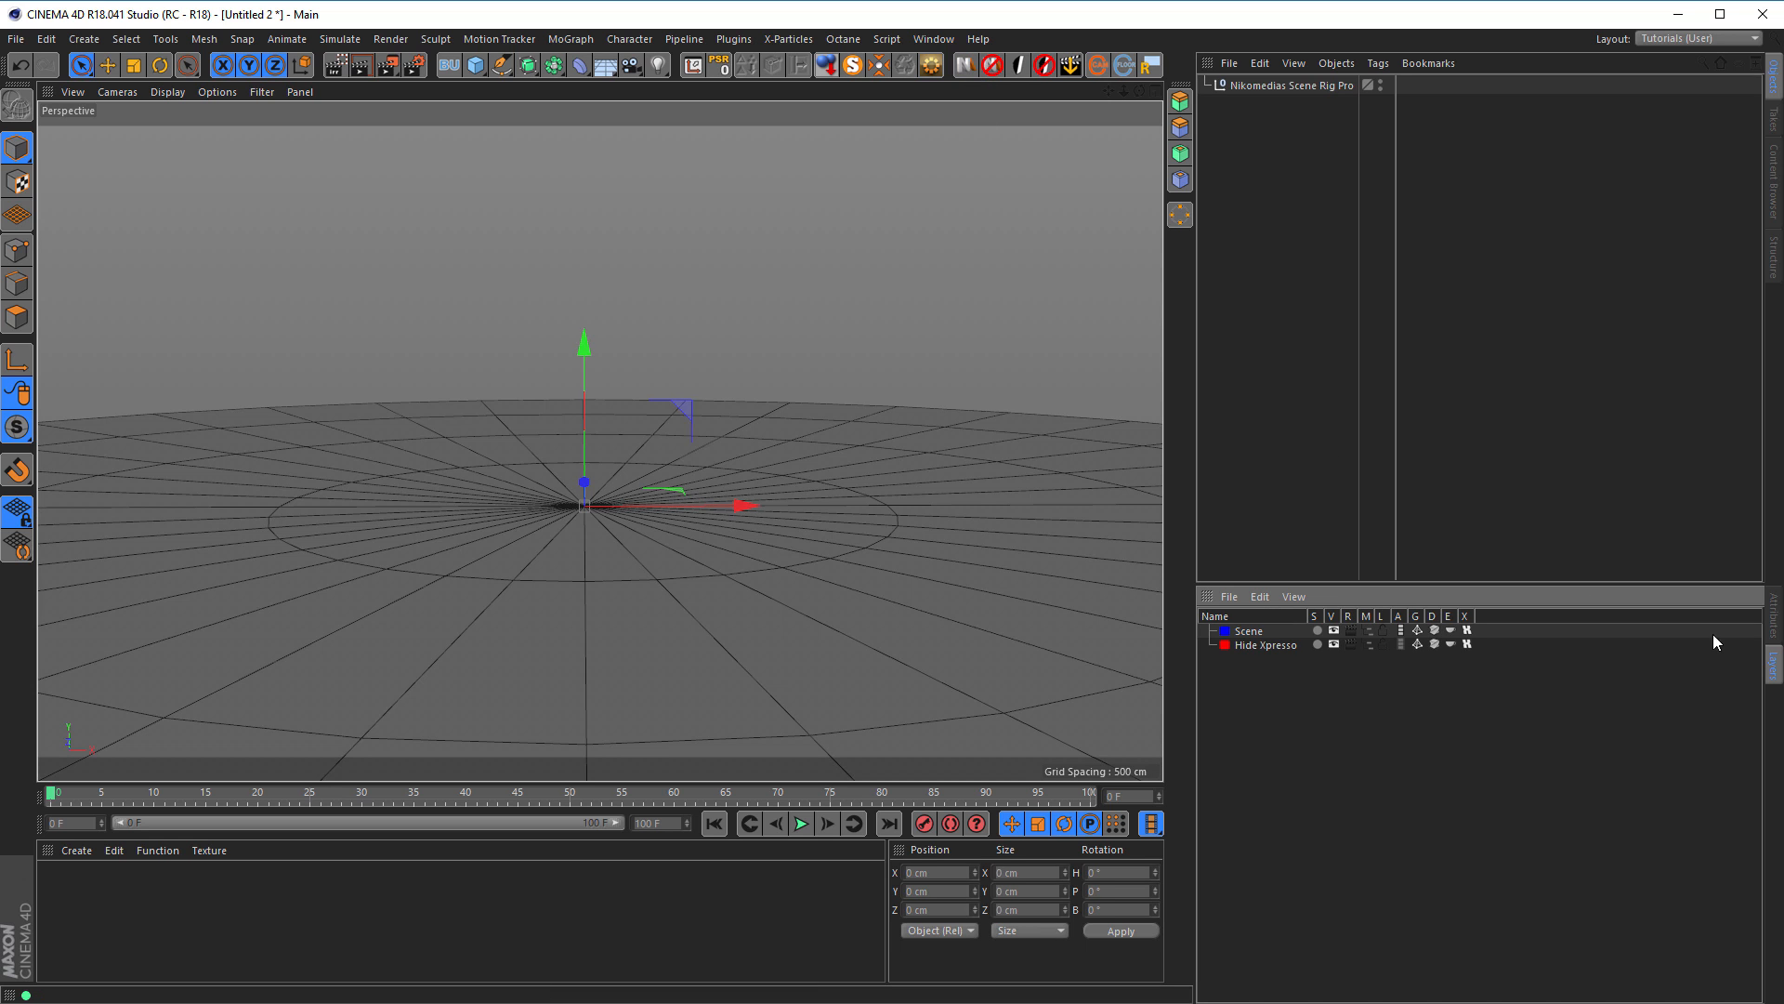
left_click(1774, 615)
left_click(1238, 86)
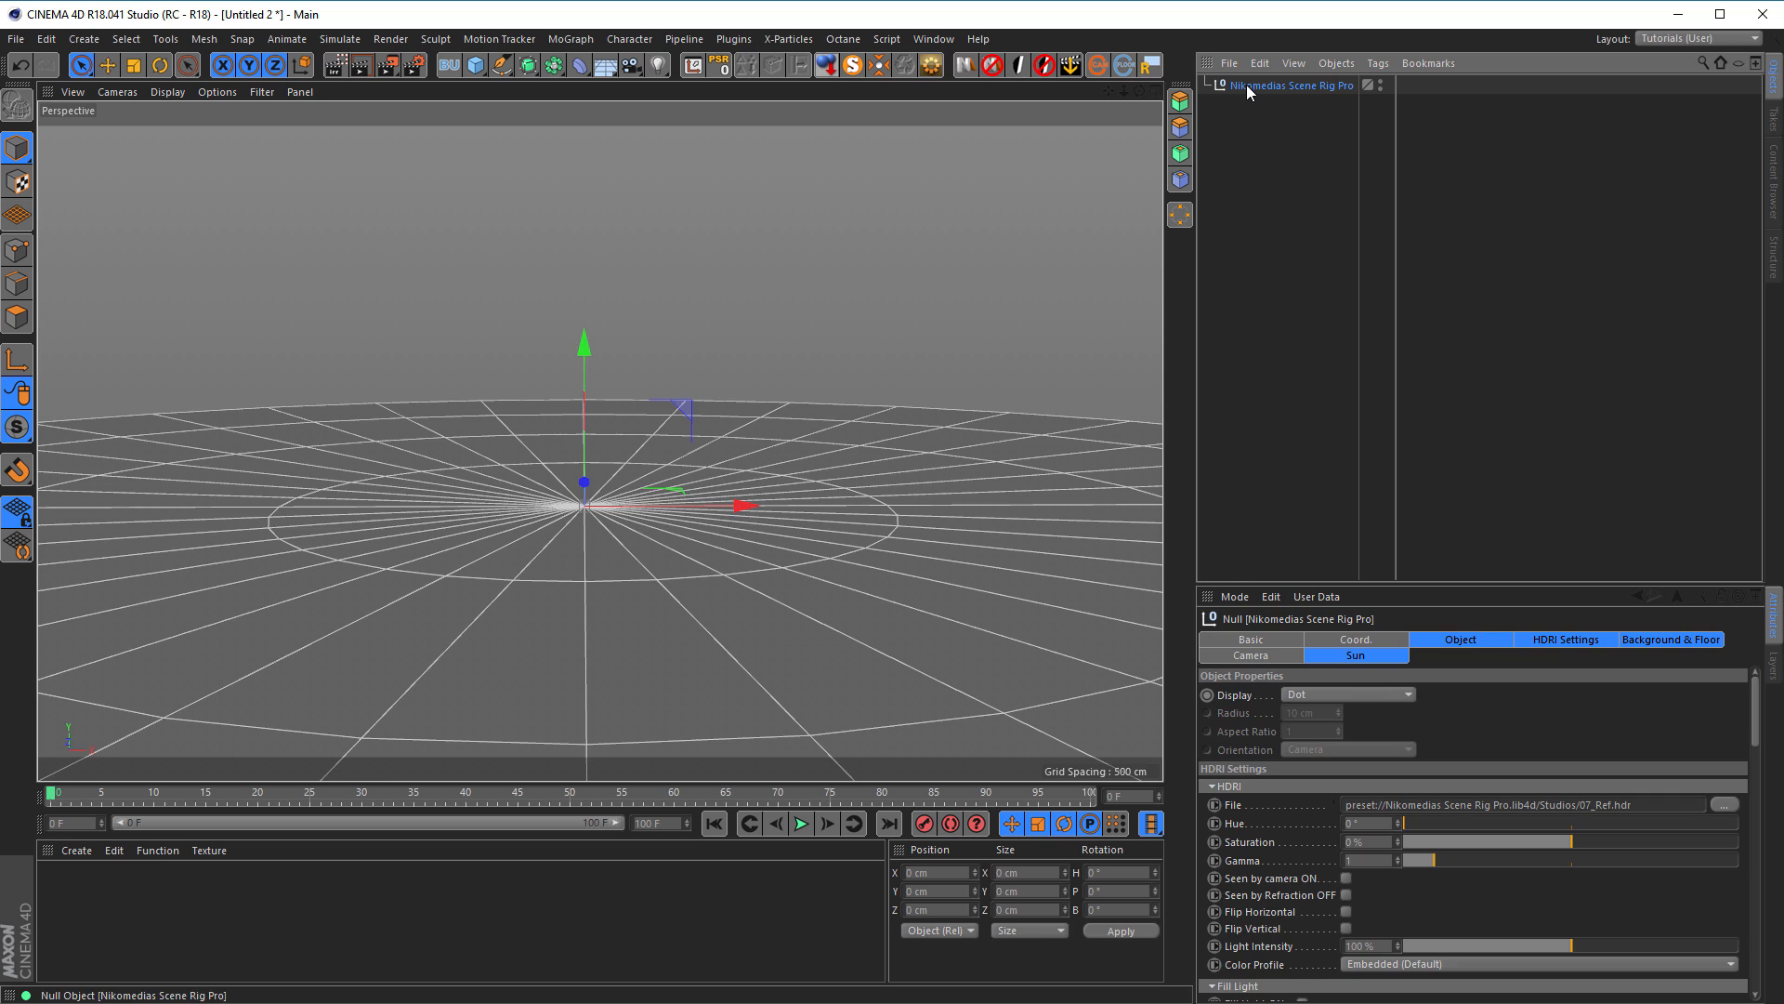
left_click(967, 67)
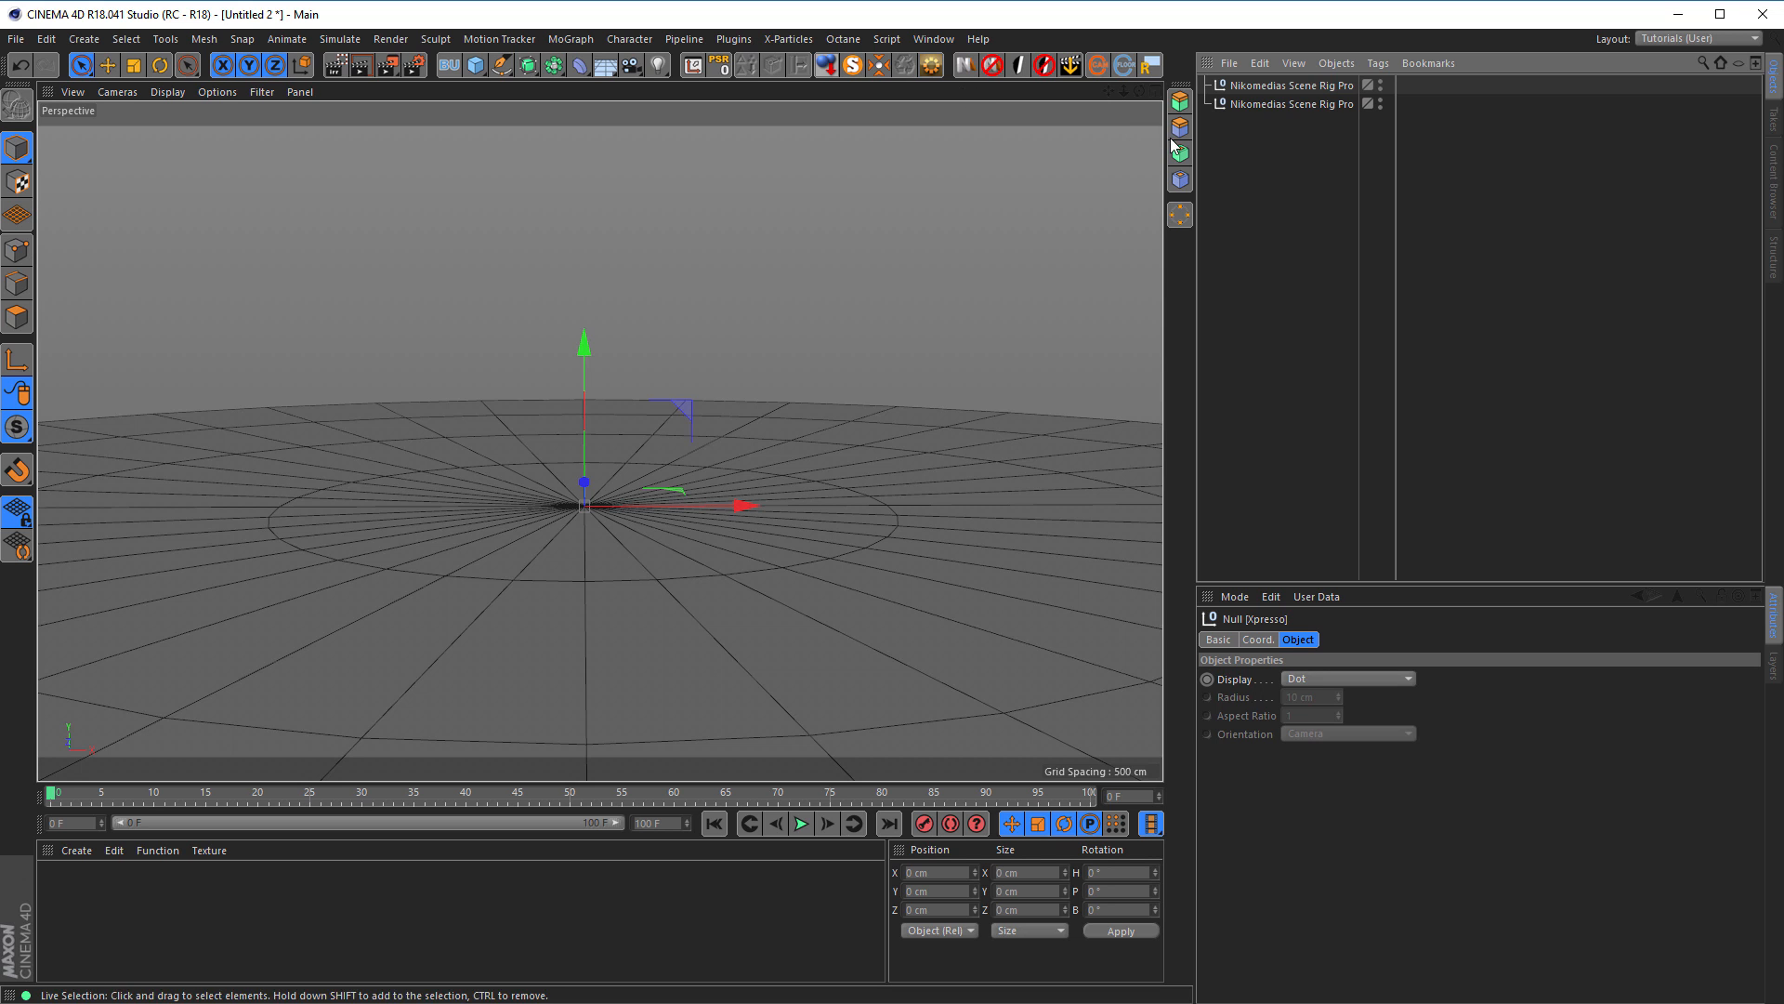
left_click(991, 67)
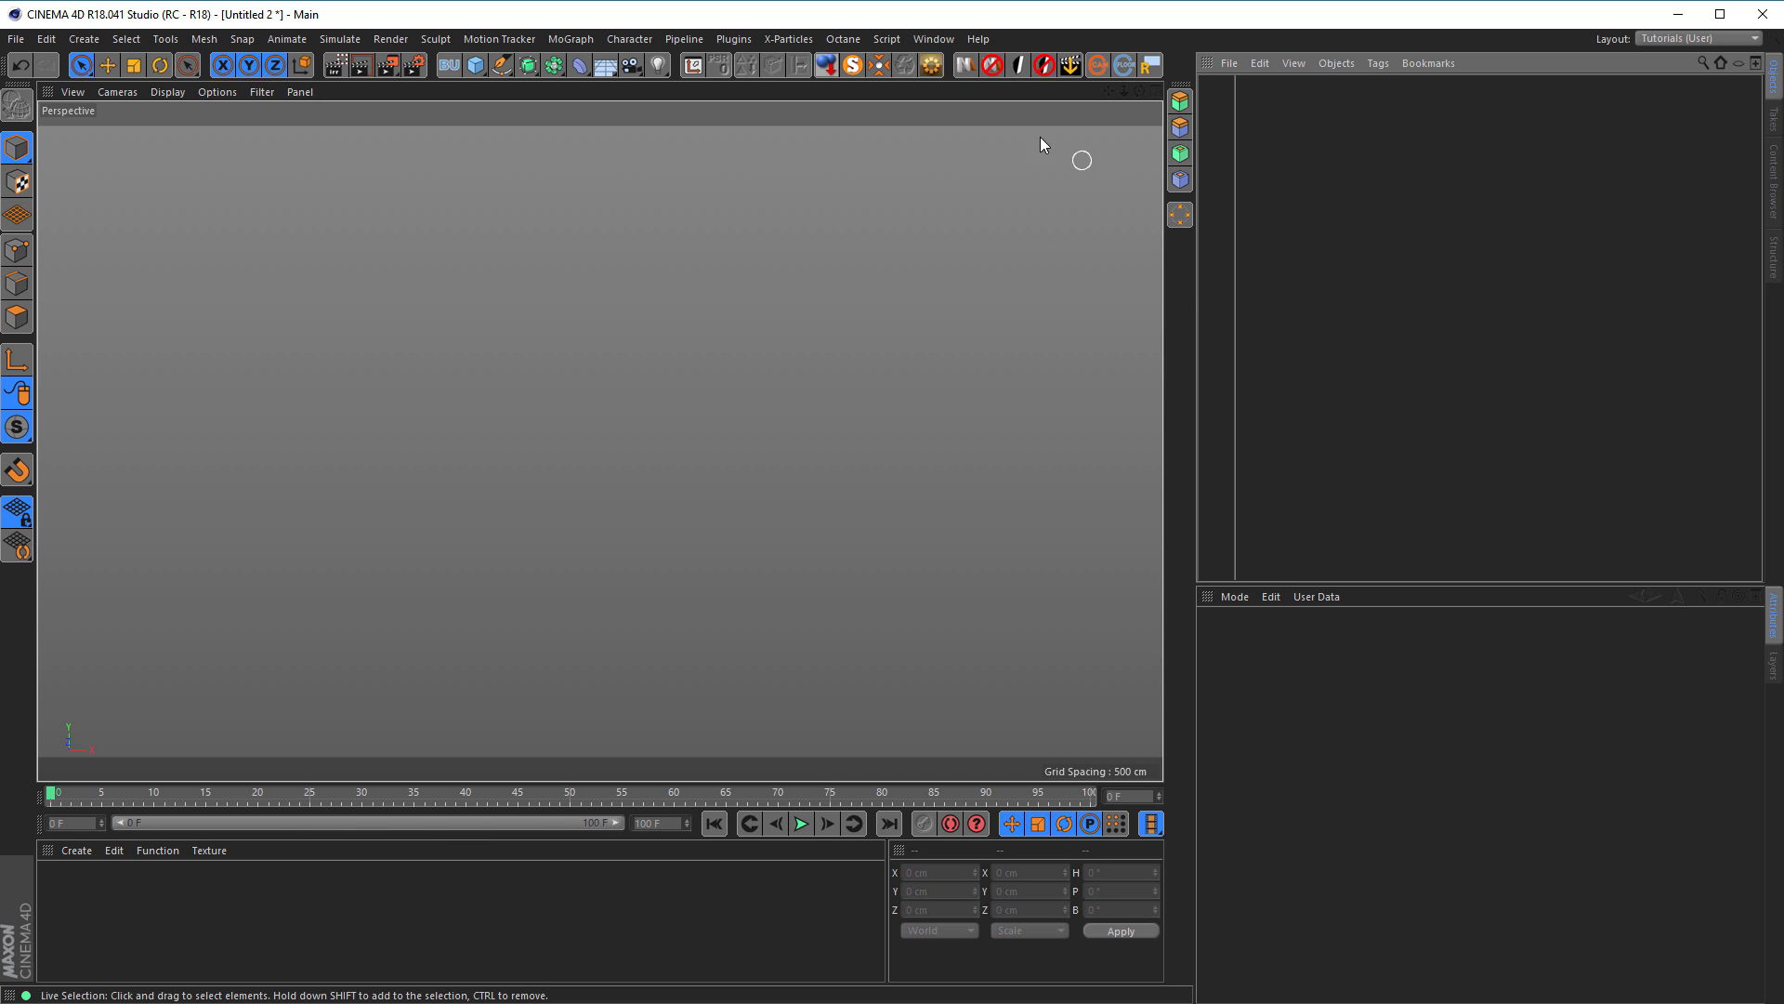
Step: Add one Nikomedias Scene Rig Pro to the scene and show its Camera settings in an enlarged attribute area
left_click(966, 67)
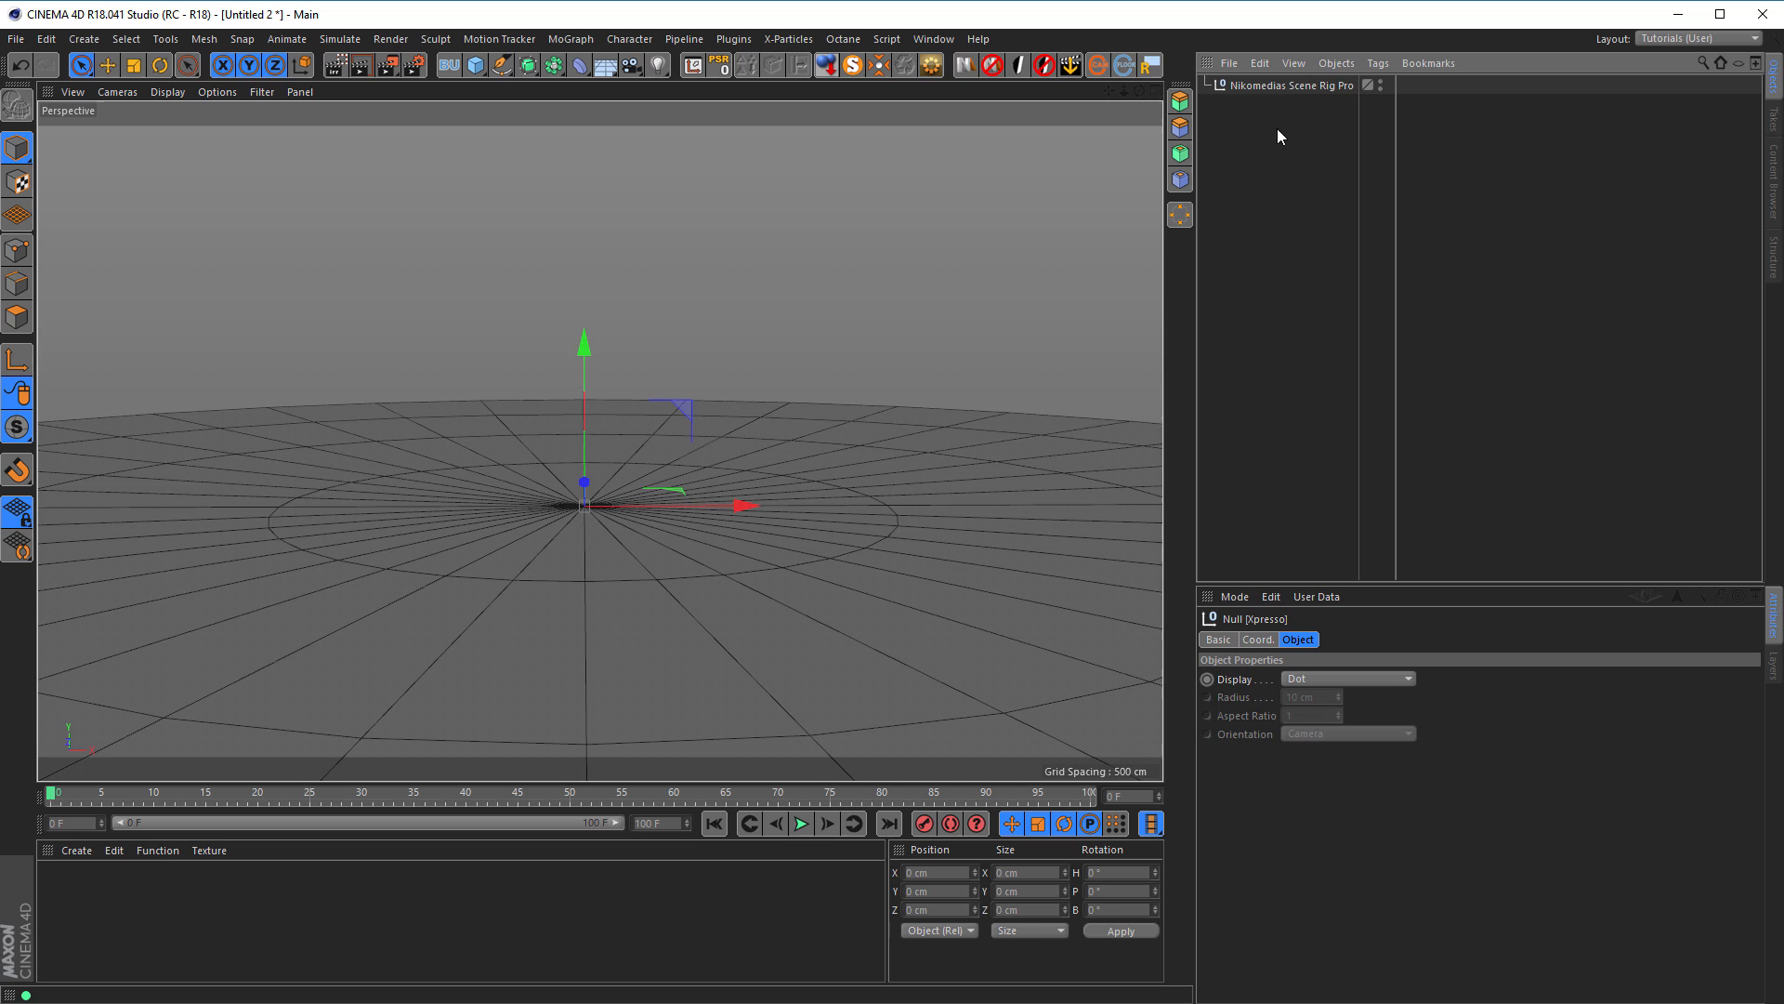
left_click(1299, 87)
left_click_drag(1415, 583, 1416, 579)
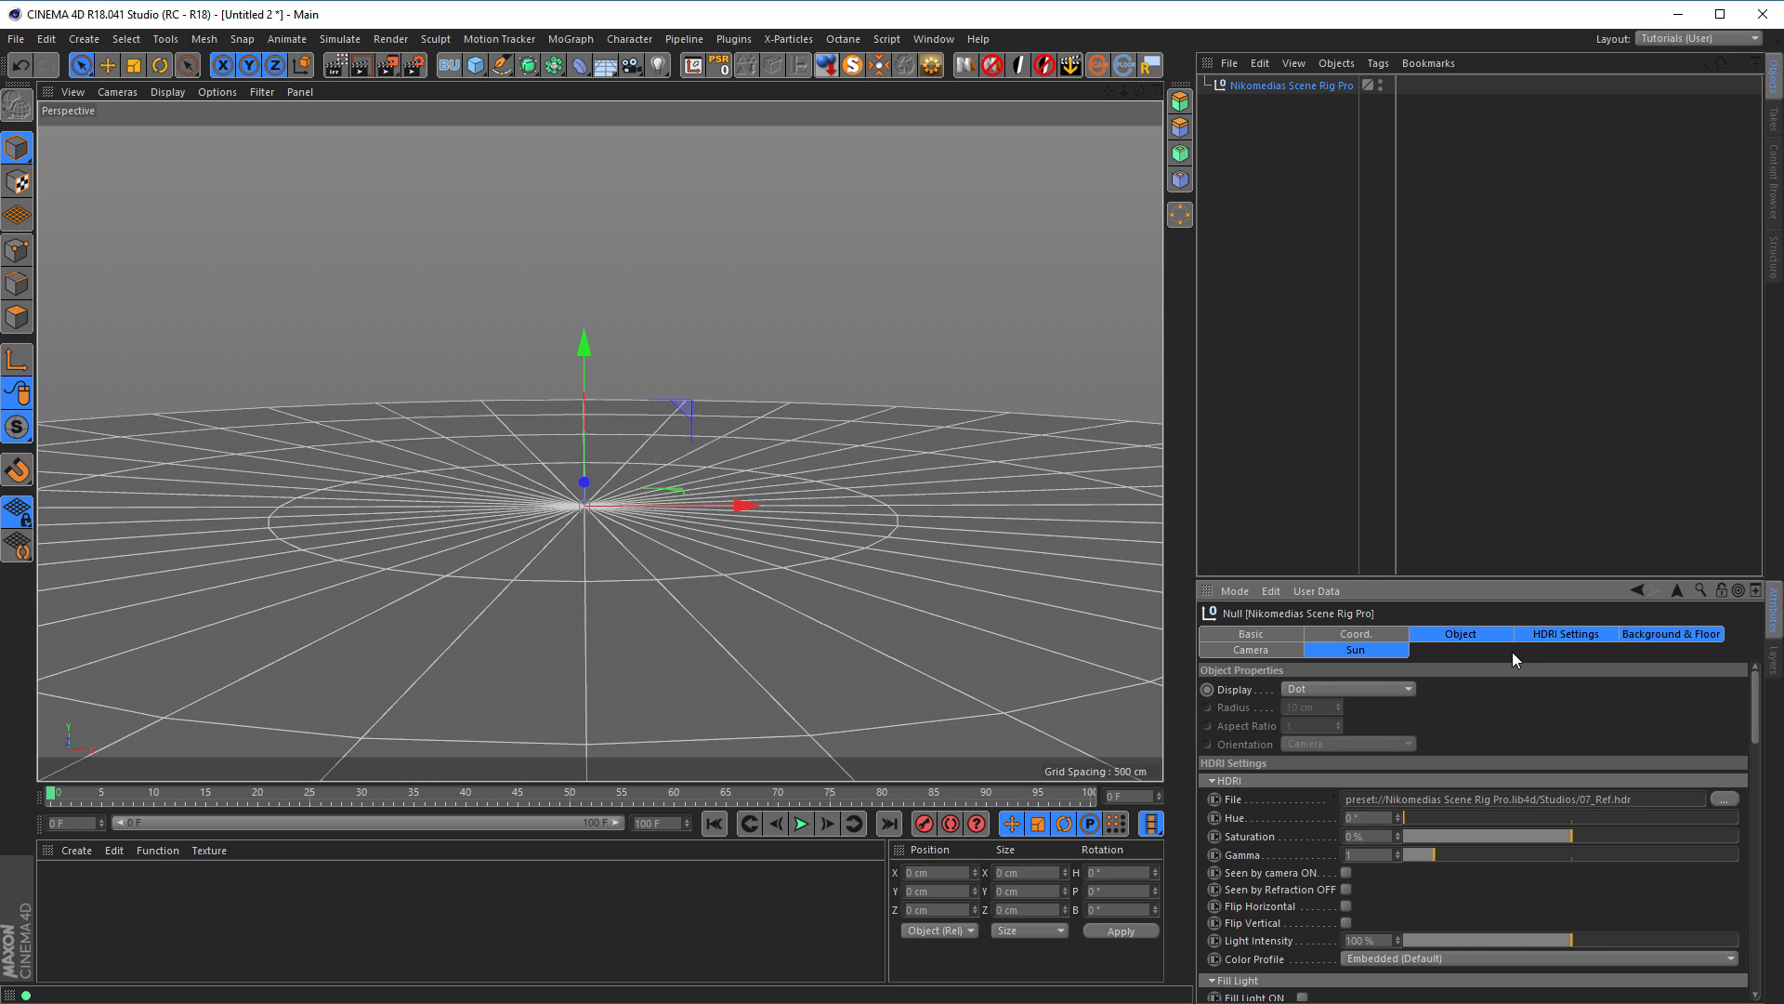
left_click_drag(1487, 580, 1496, 417)
left_click(1246, 493)
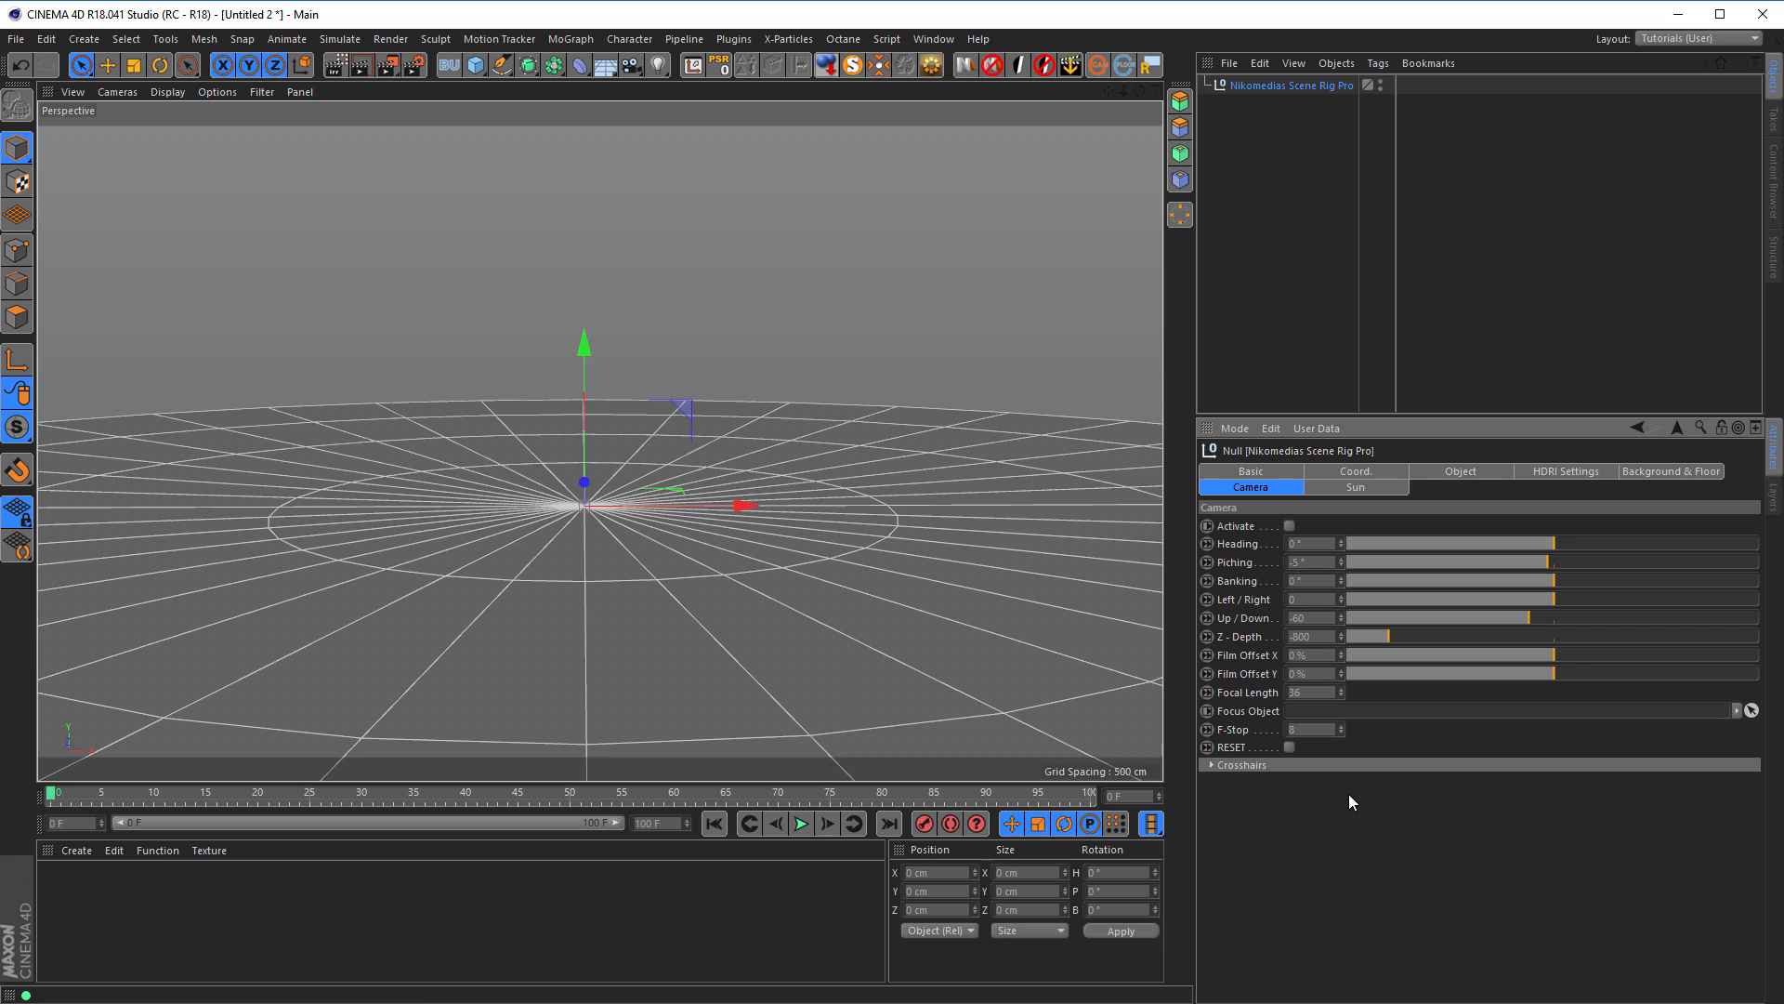
Step: Enable the 16:9 - White crosshair in the rig's camera Crosshairs options
left_click(1333, 763)
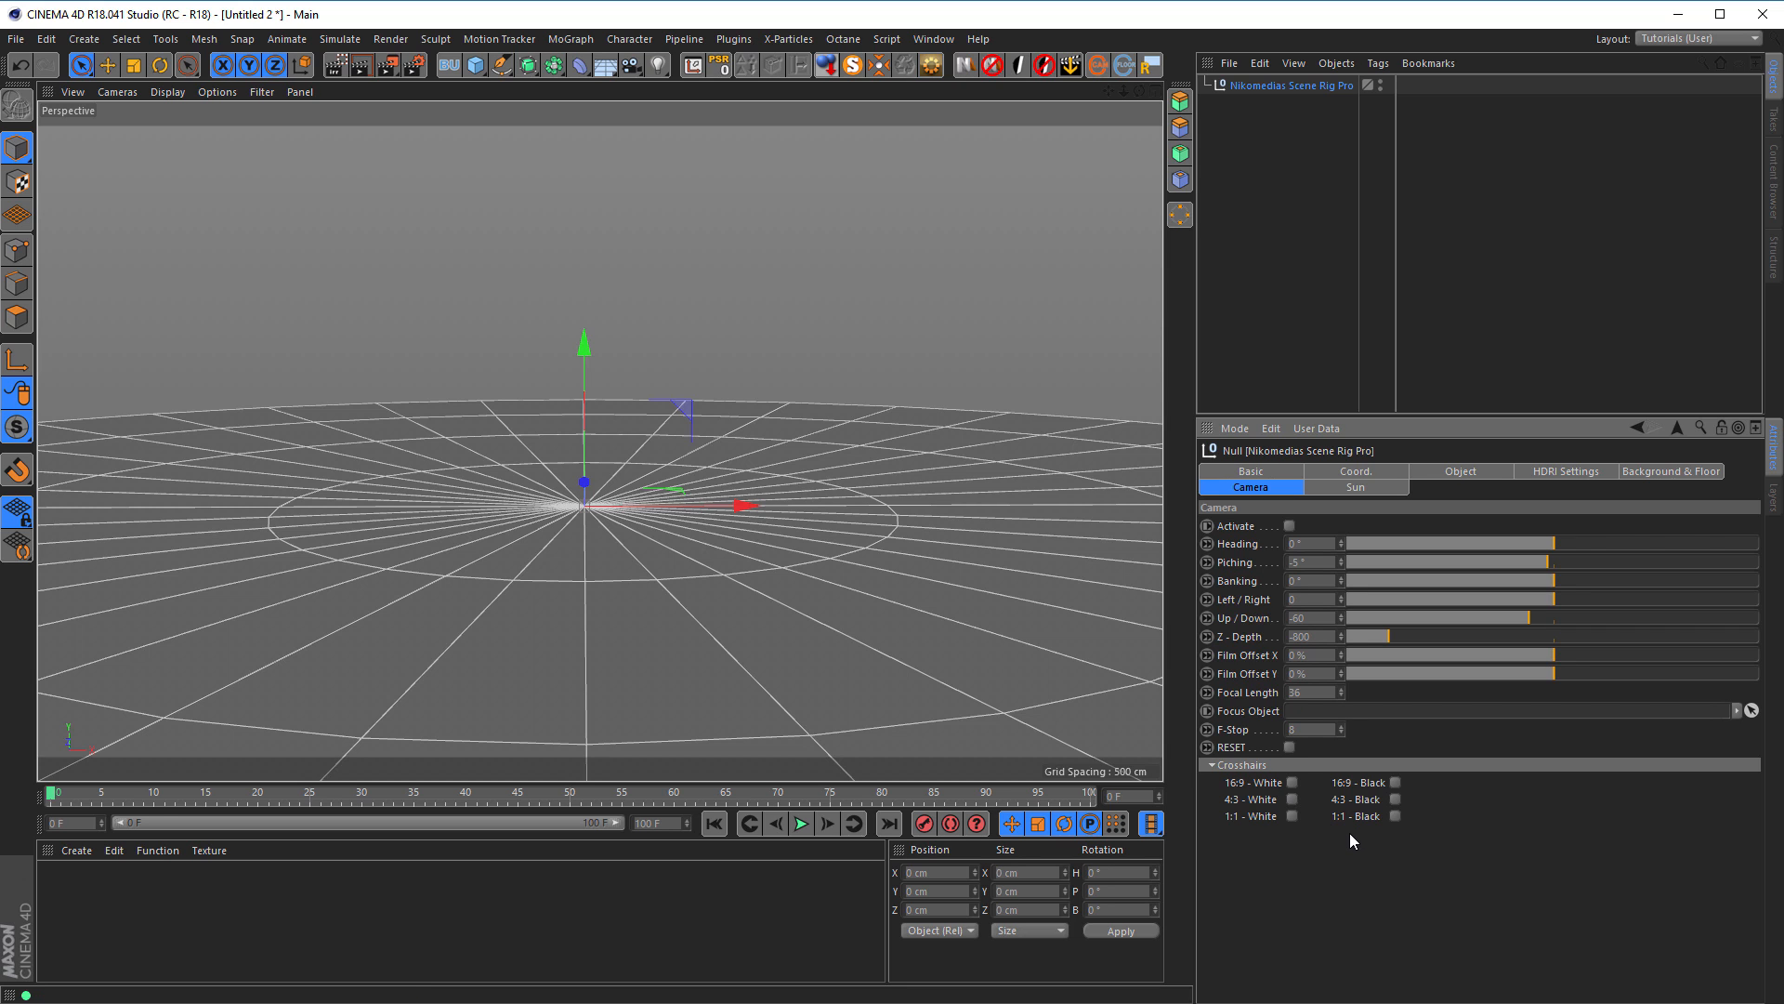
left_click(1293, 784)
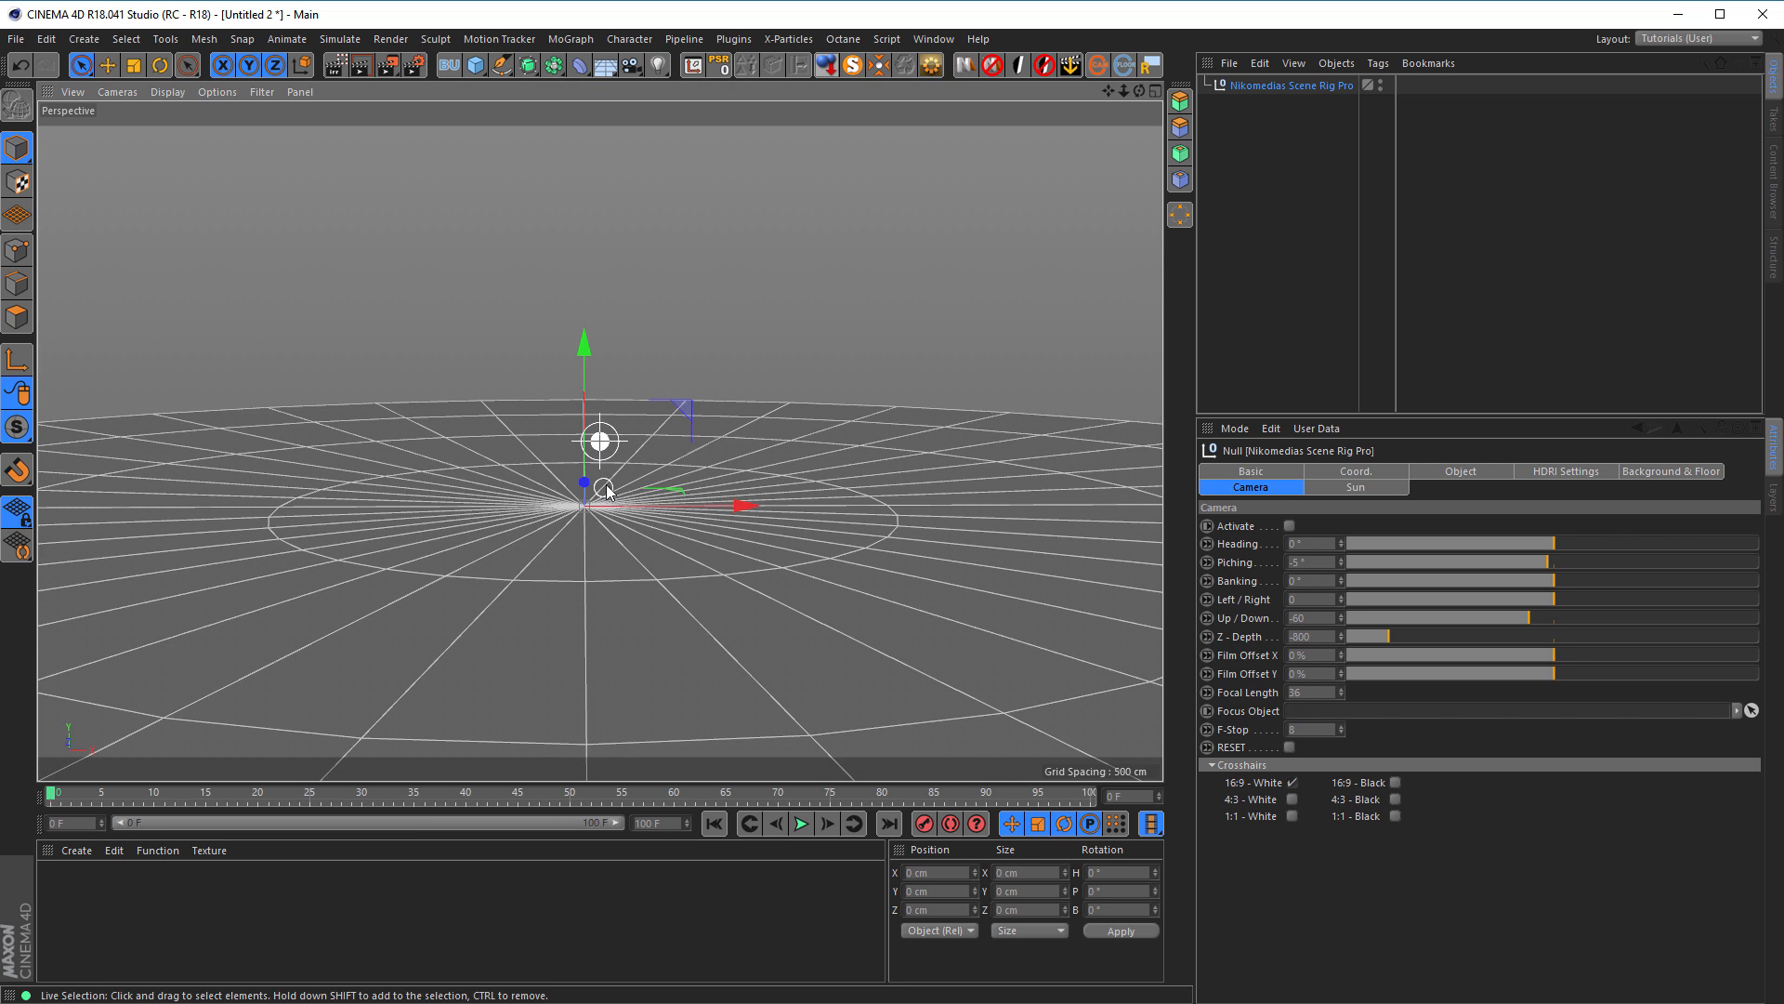
scroll(618, 450, "up", 3)
scroll(616, 446, "up", 4)
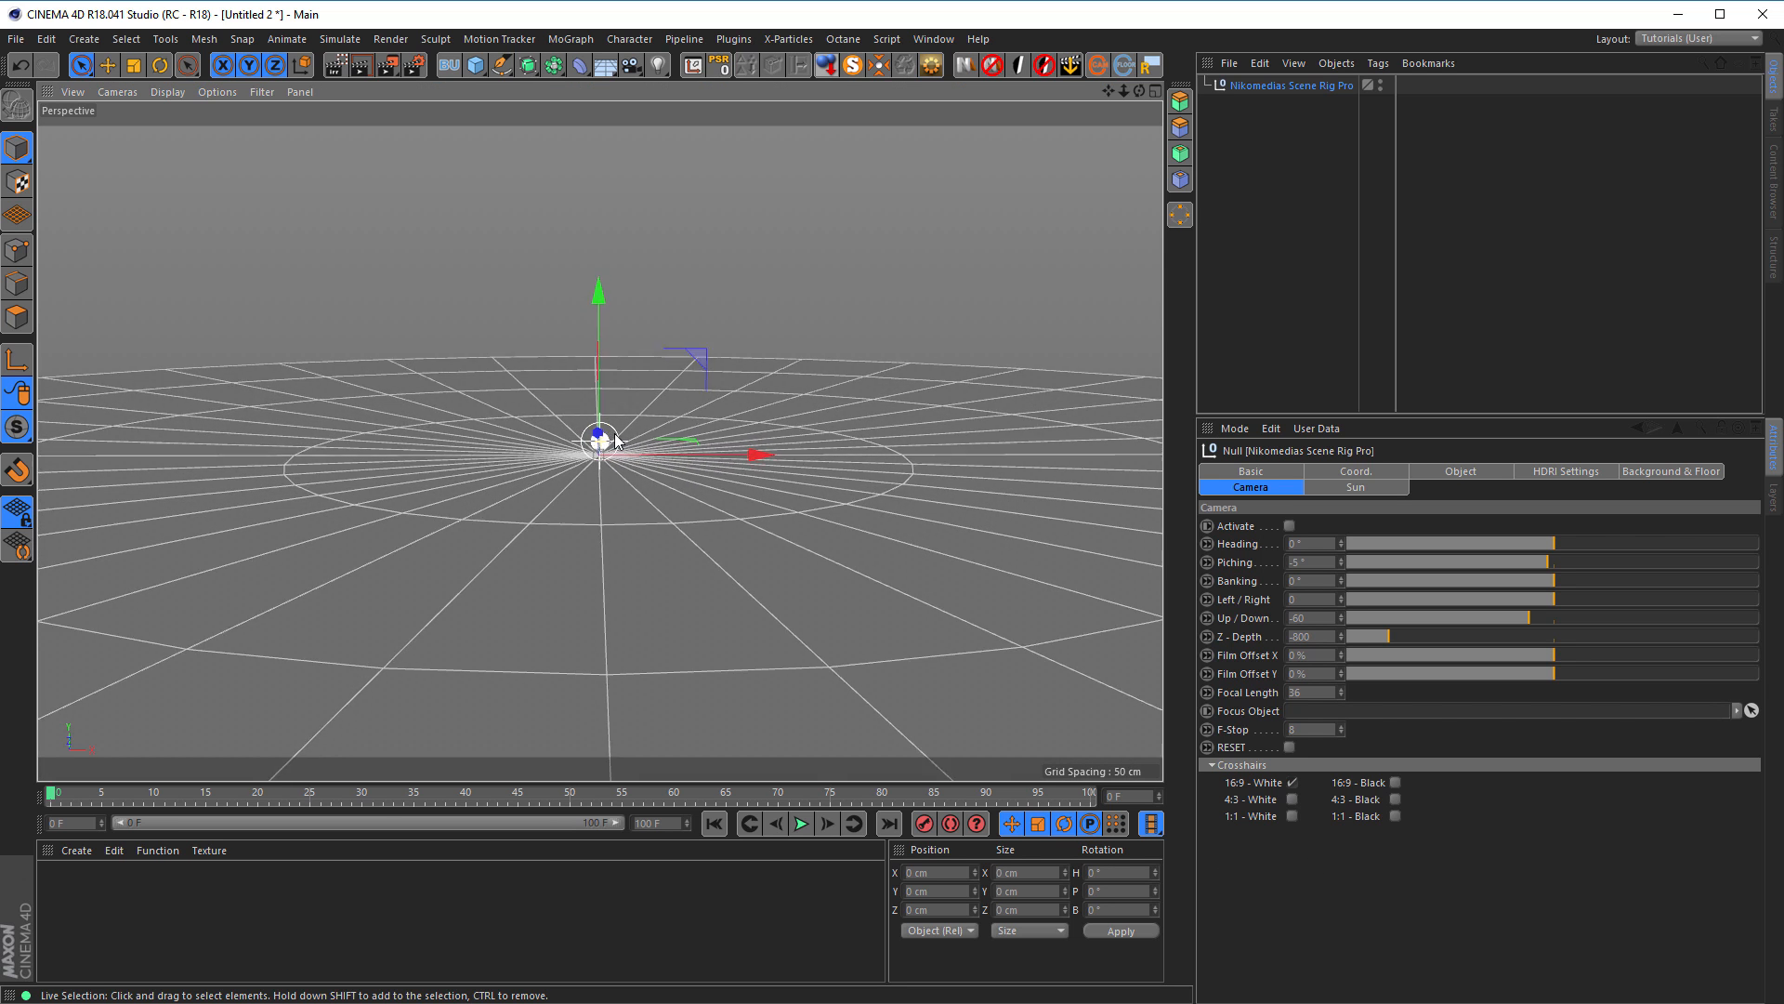
Step: Switch the camera crosshair to 16:9 - Black, turn it off again and collapse the Crosshairs group
scroll(616, 431, "down", 1)
scroll(616, 432, "up", 1)
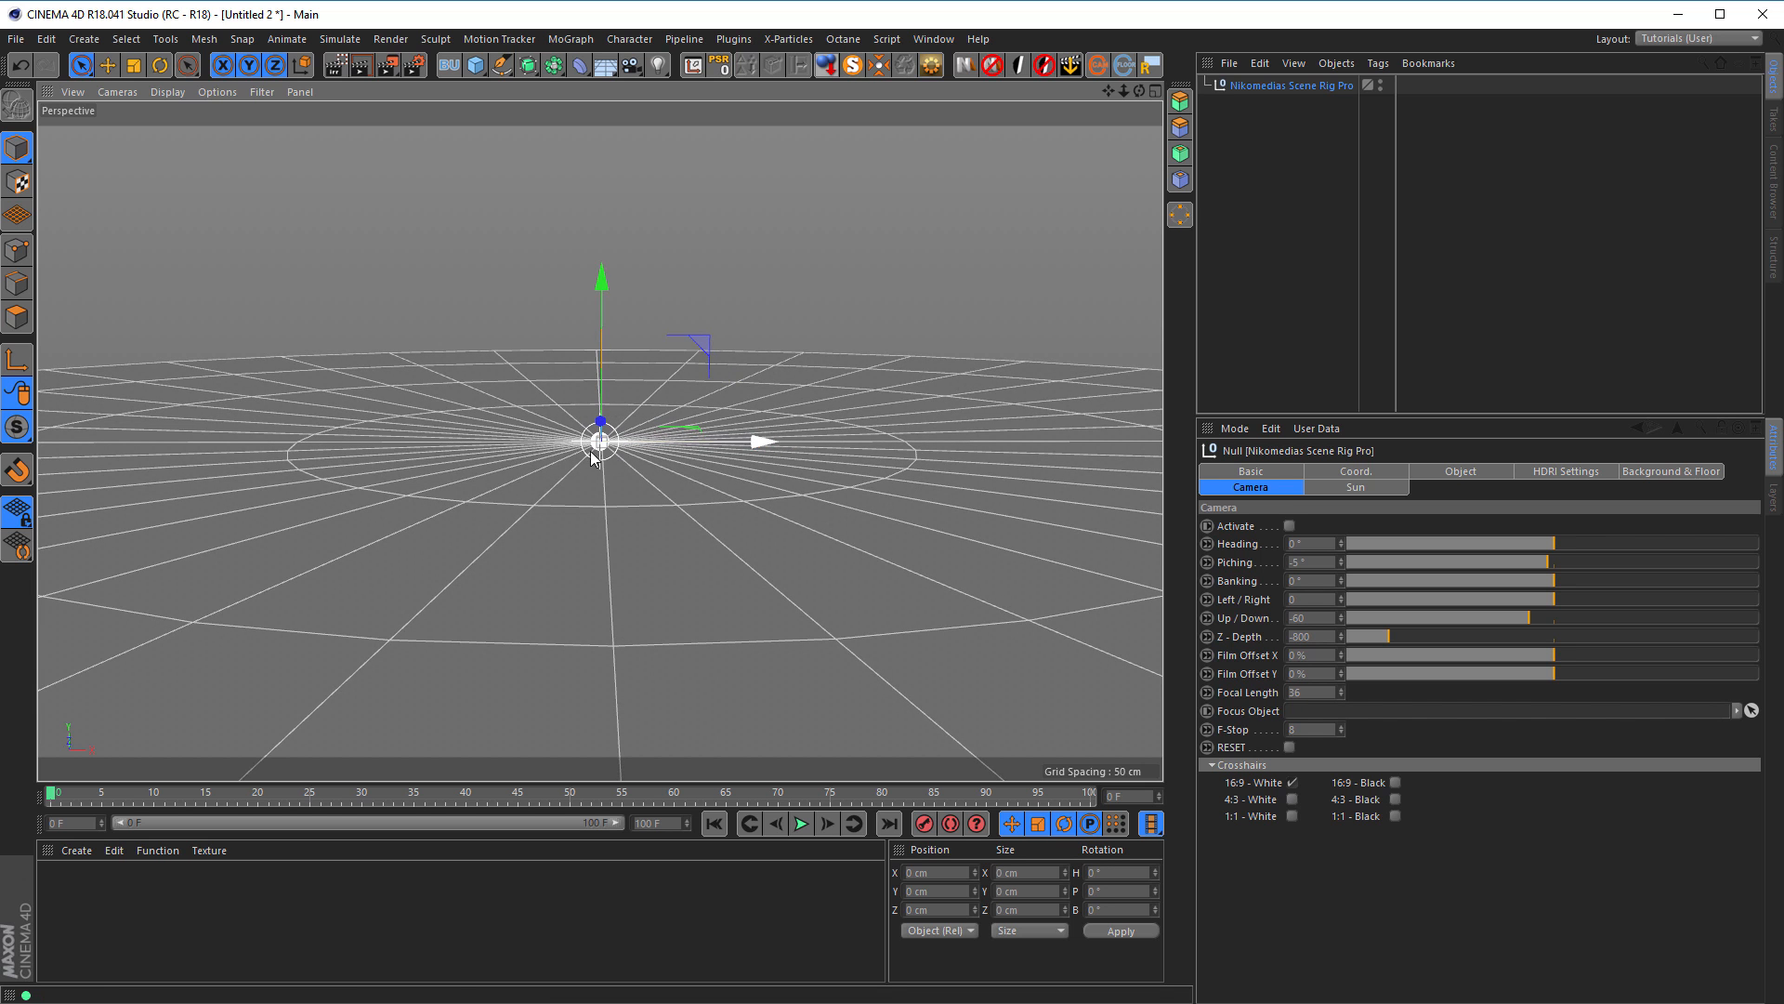
scroll(602, 446, "down", 5)
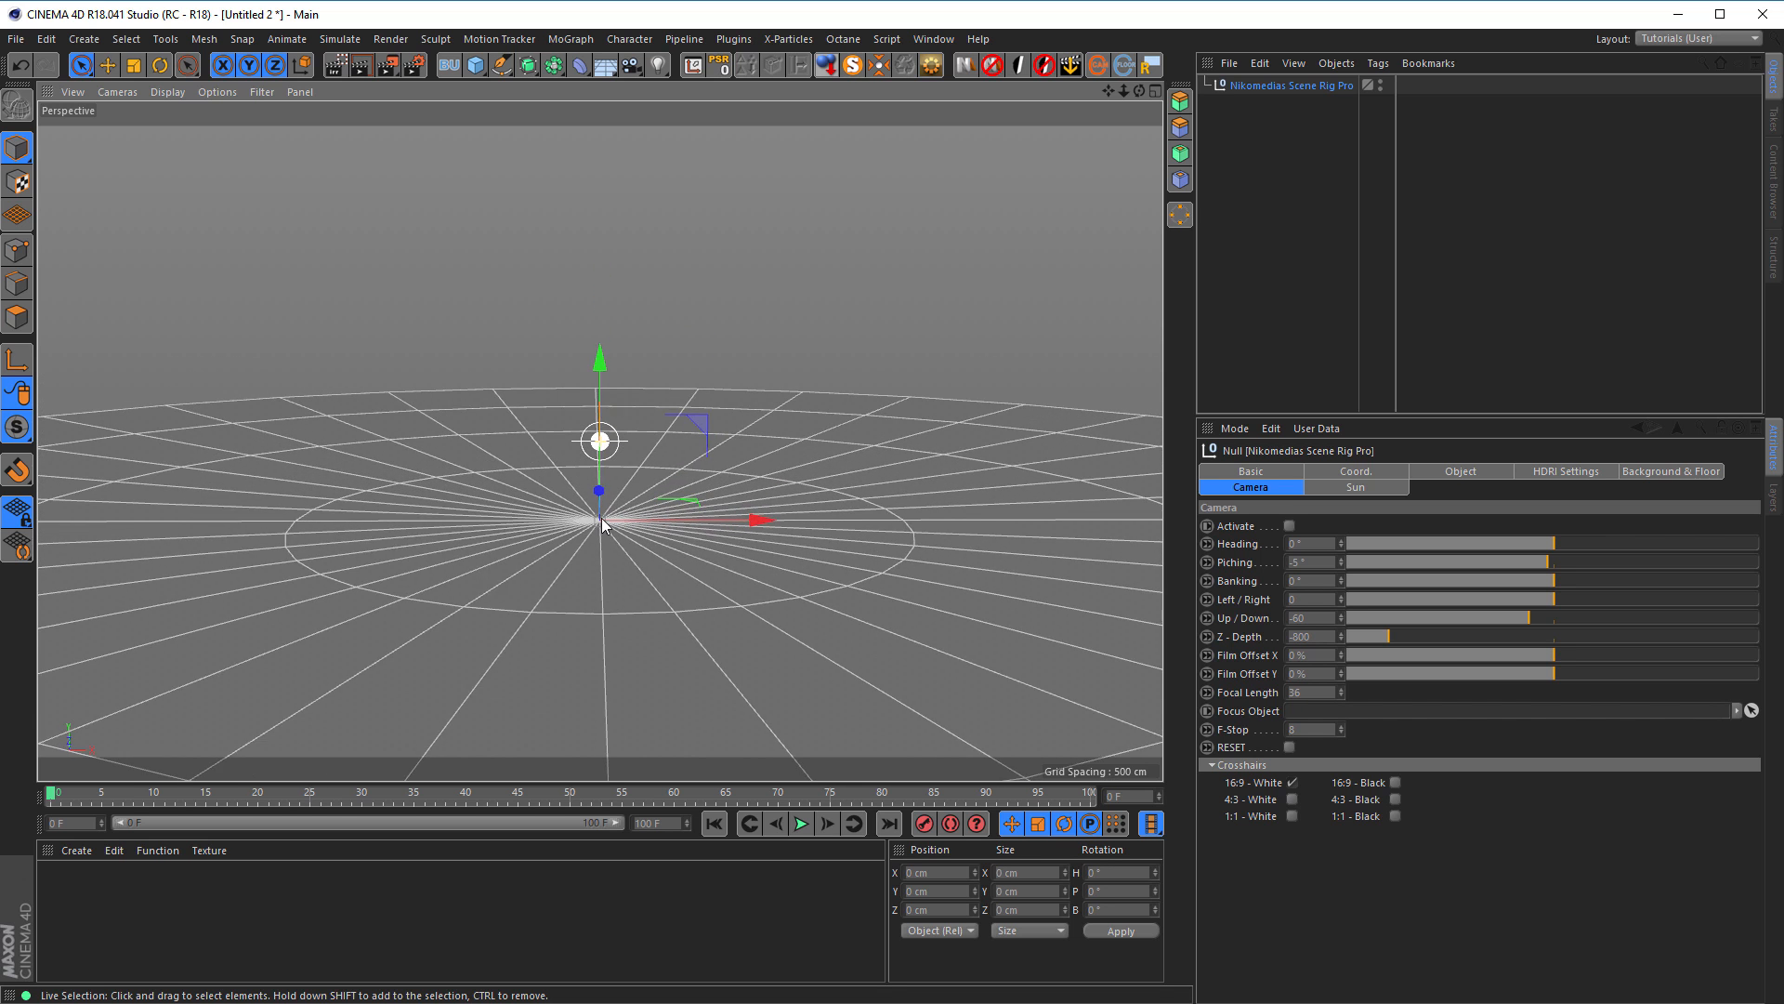
middle_click_drag(596, 529, 595, 524, "alt")
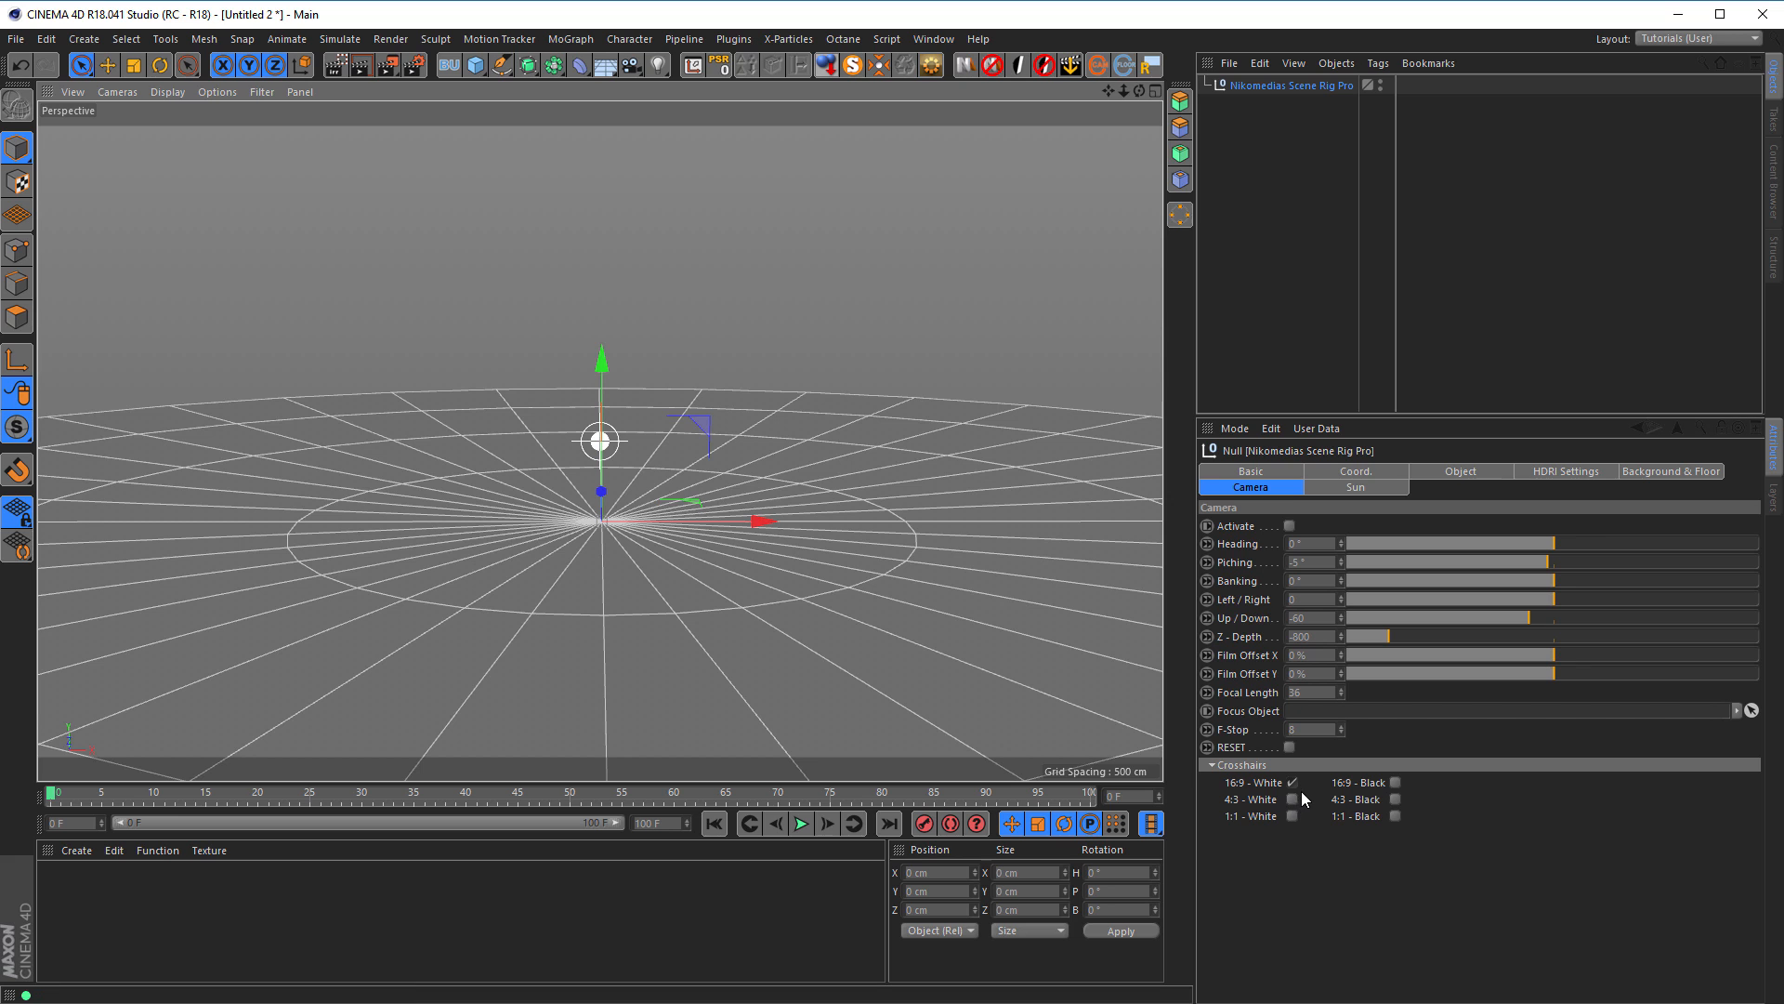
left_click(1395, 784)
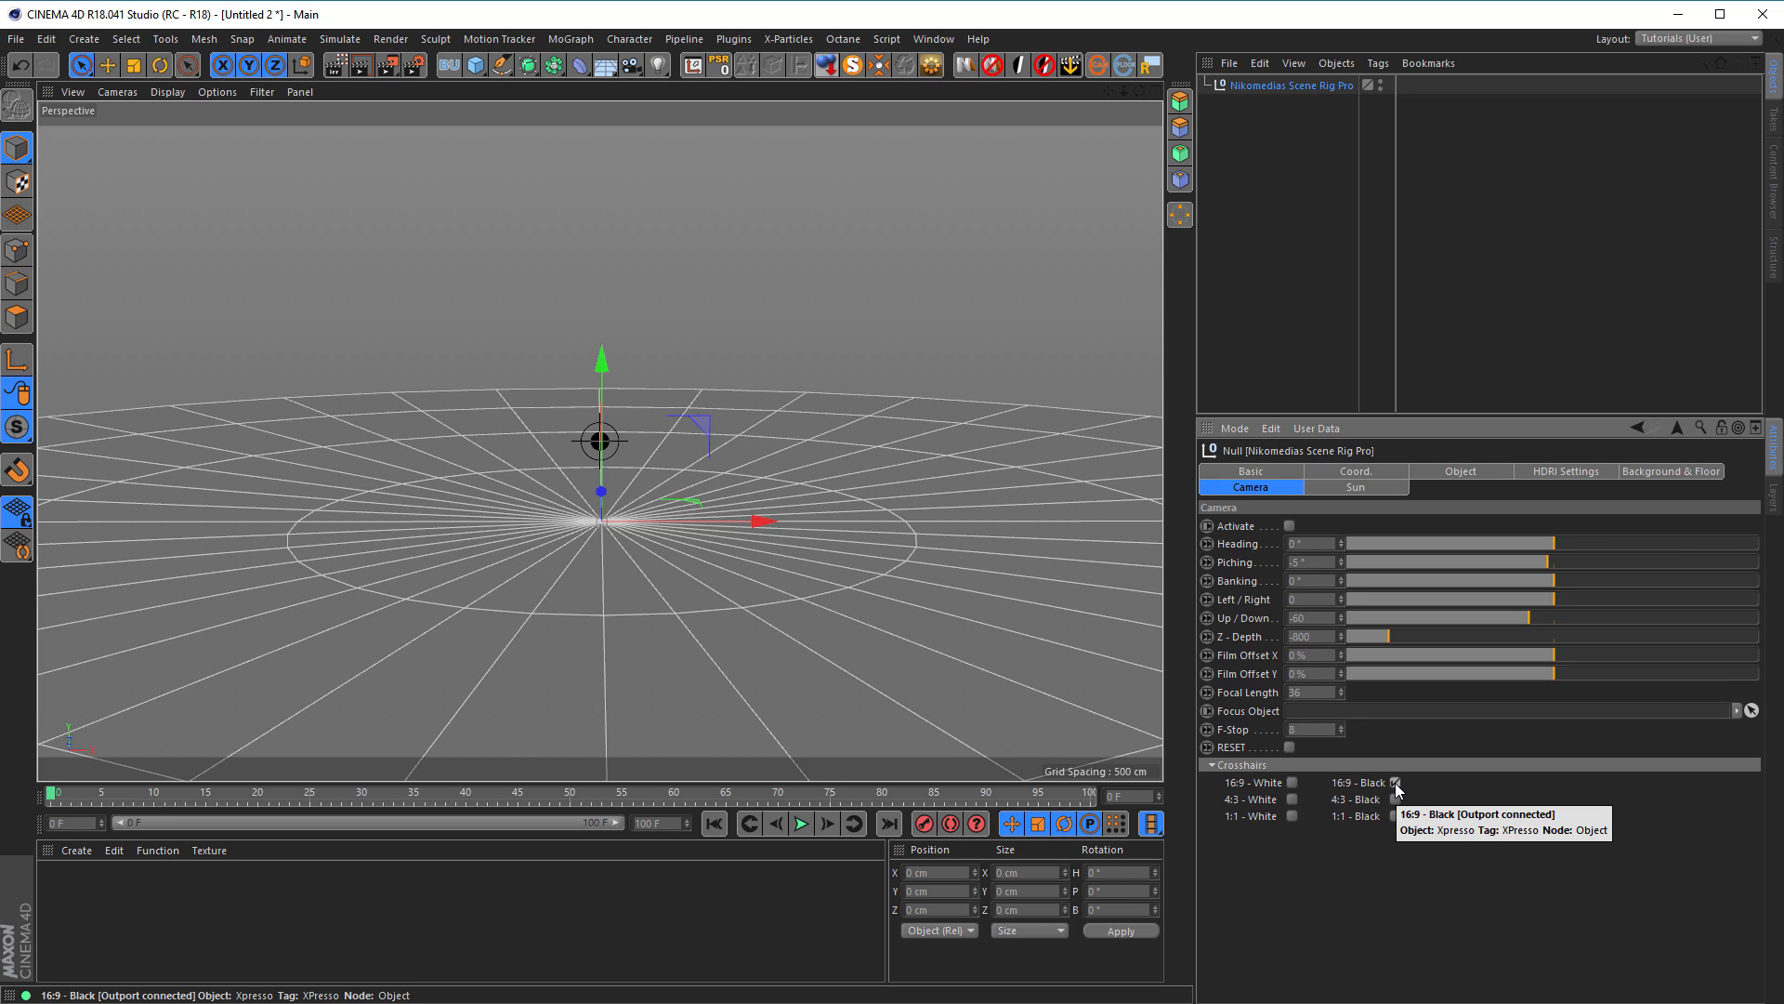
left_click(1396, 784)
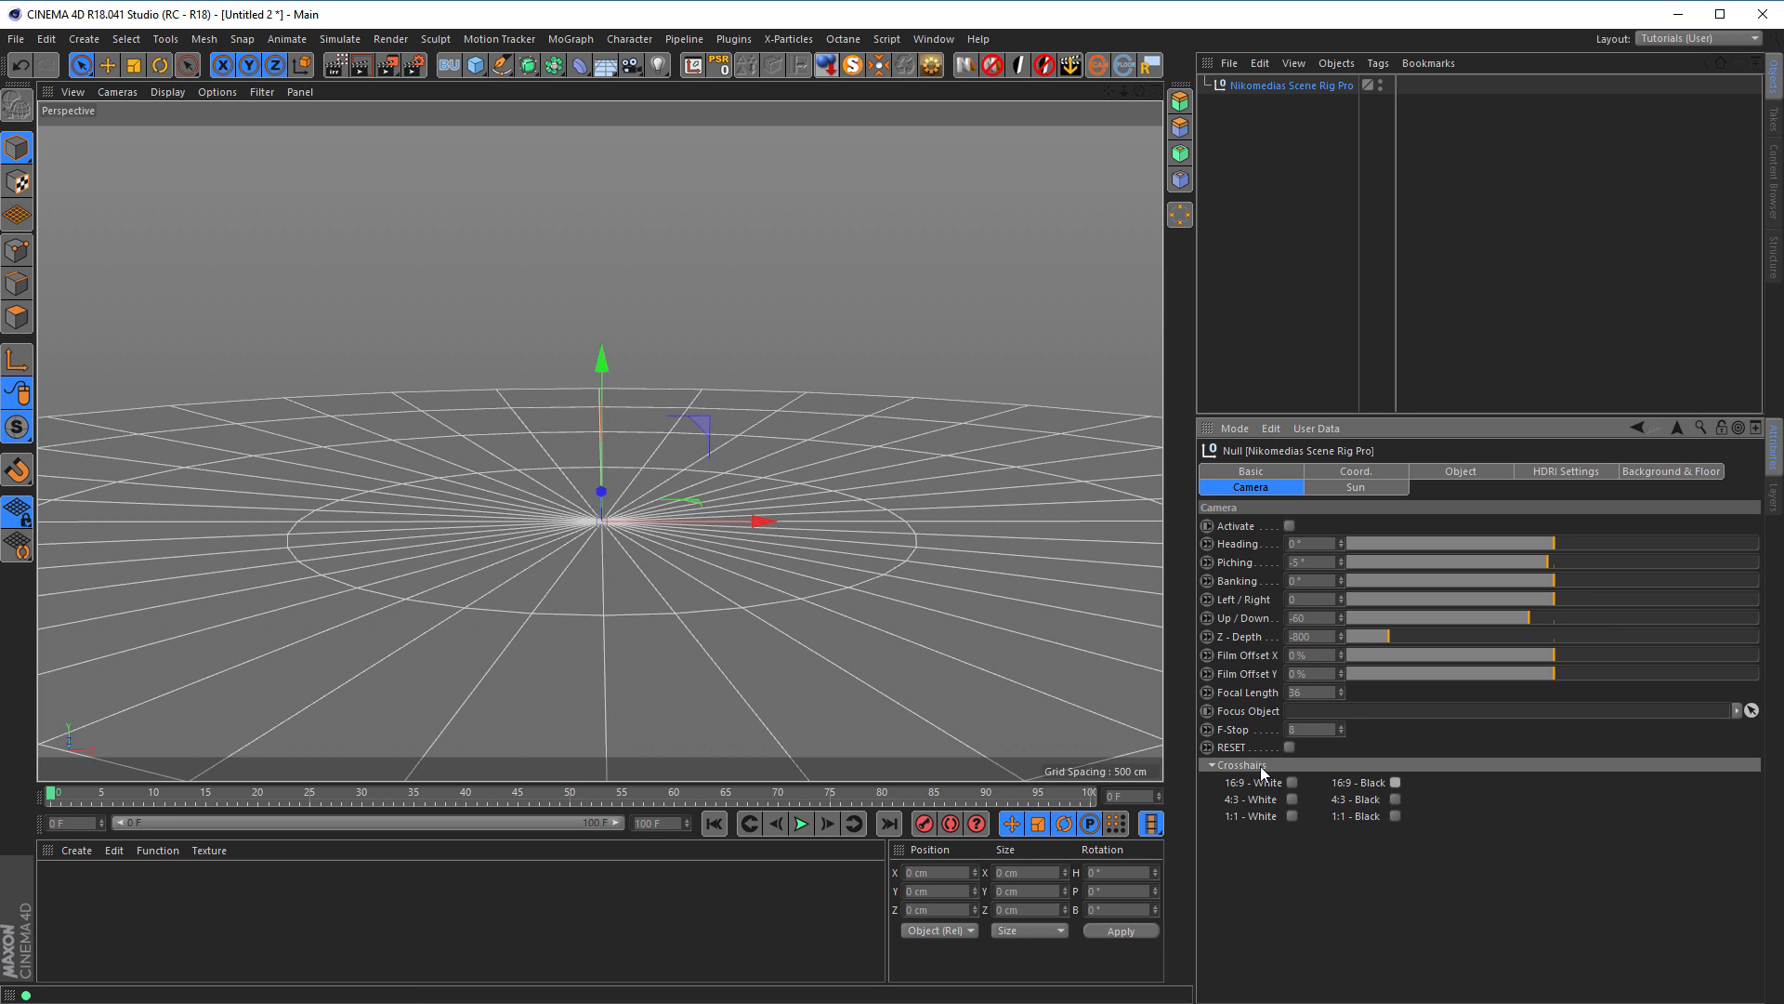
left_click(1263, 771)
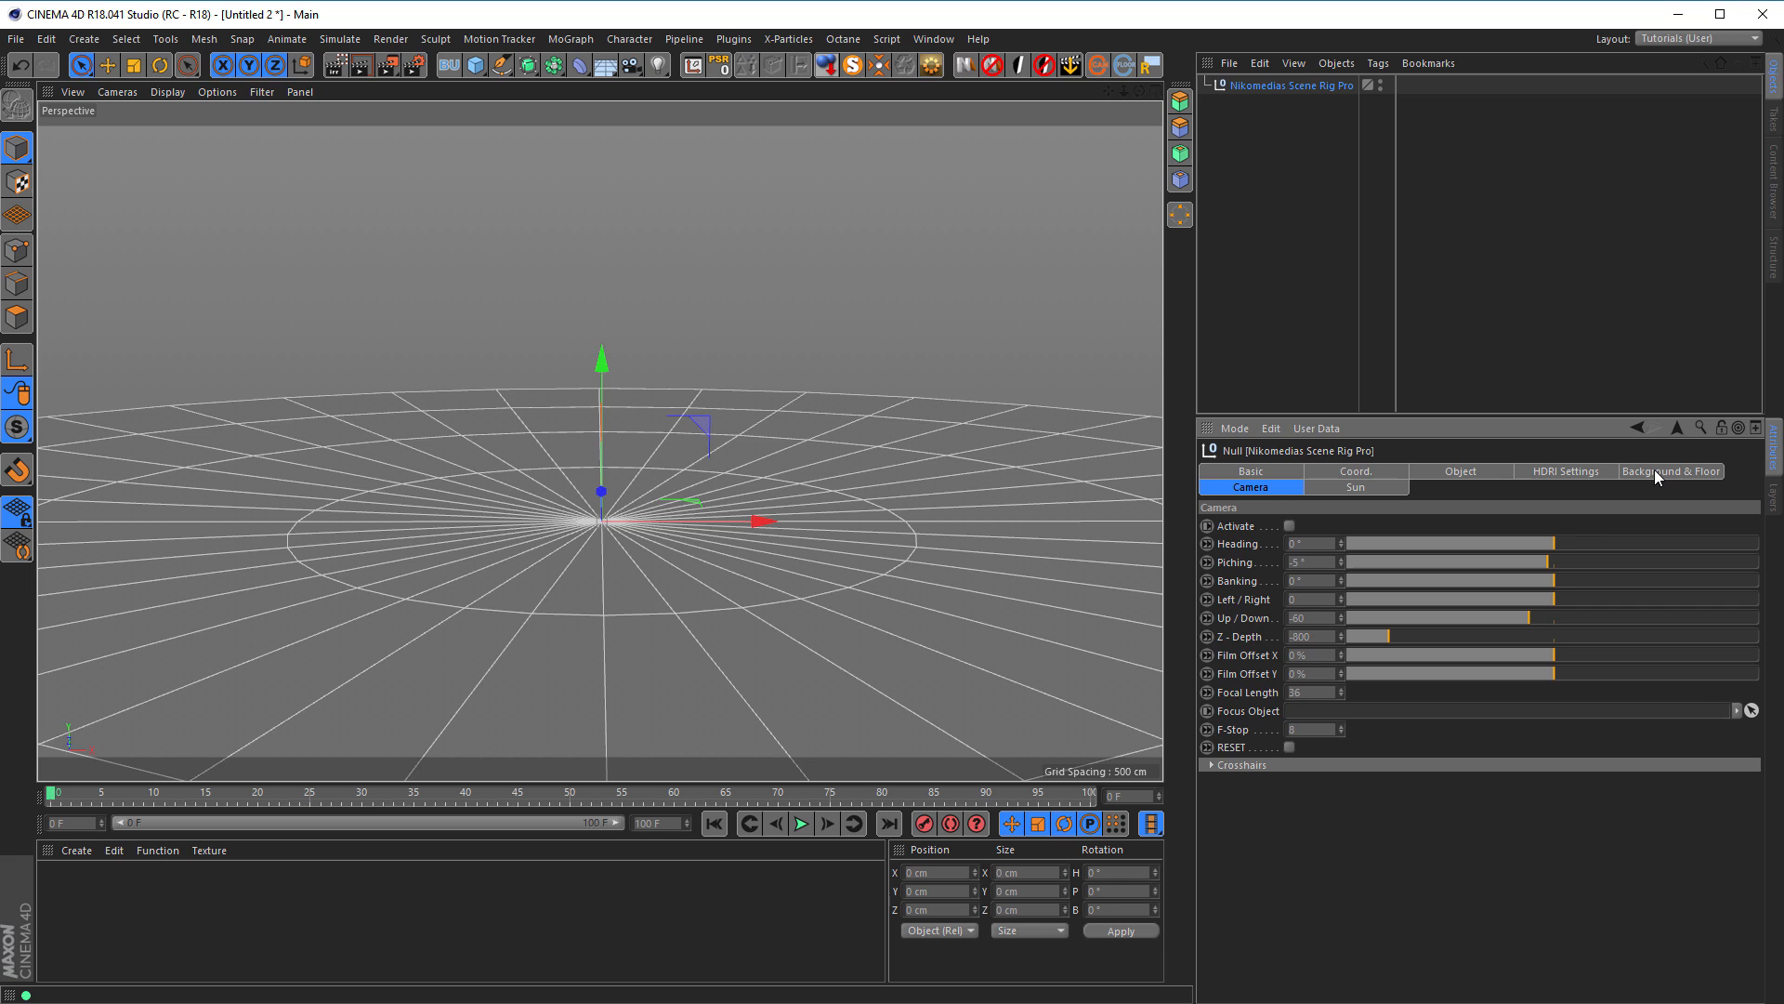
Step: Review the rig's HDRI Settings and open its Background & Floor settings
left_click(1571, 471)
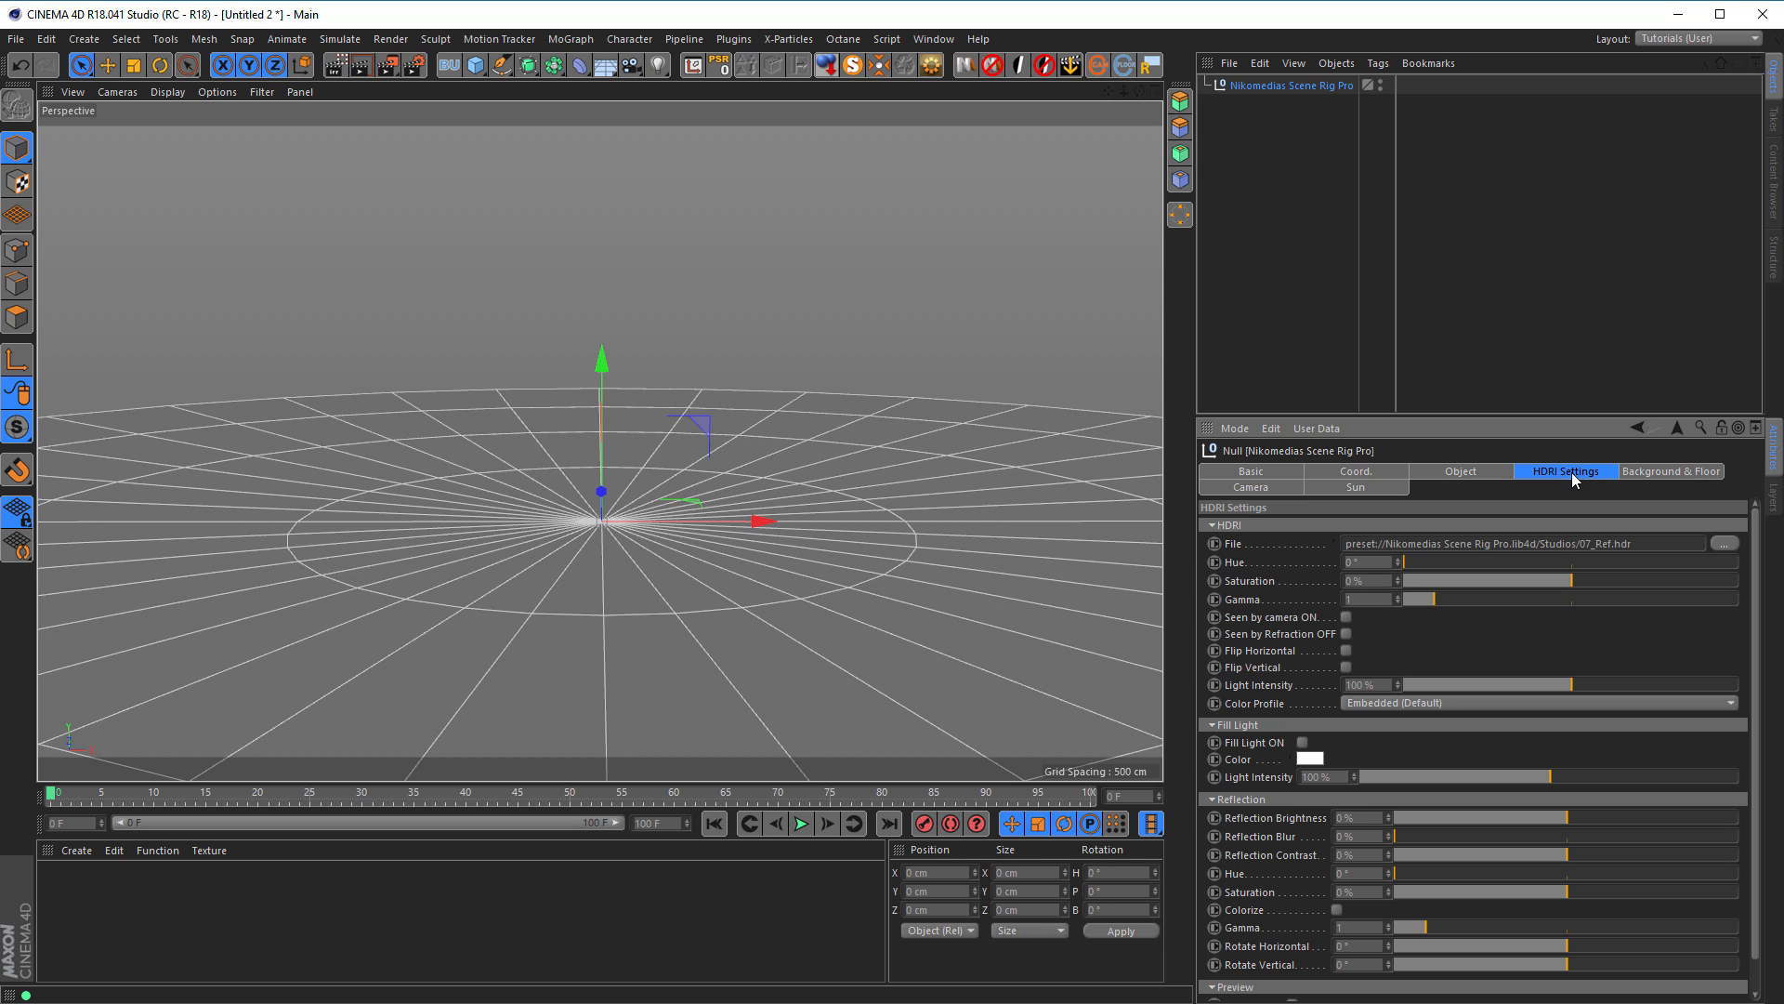
scroll(1301, 595, "down", 2)
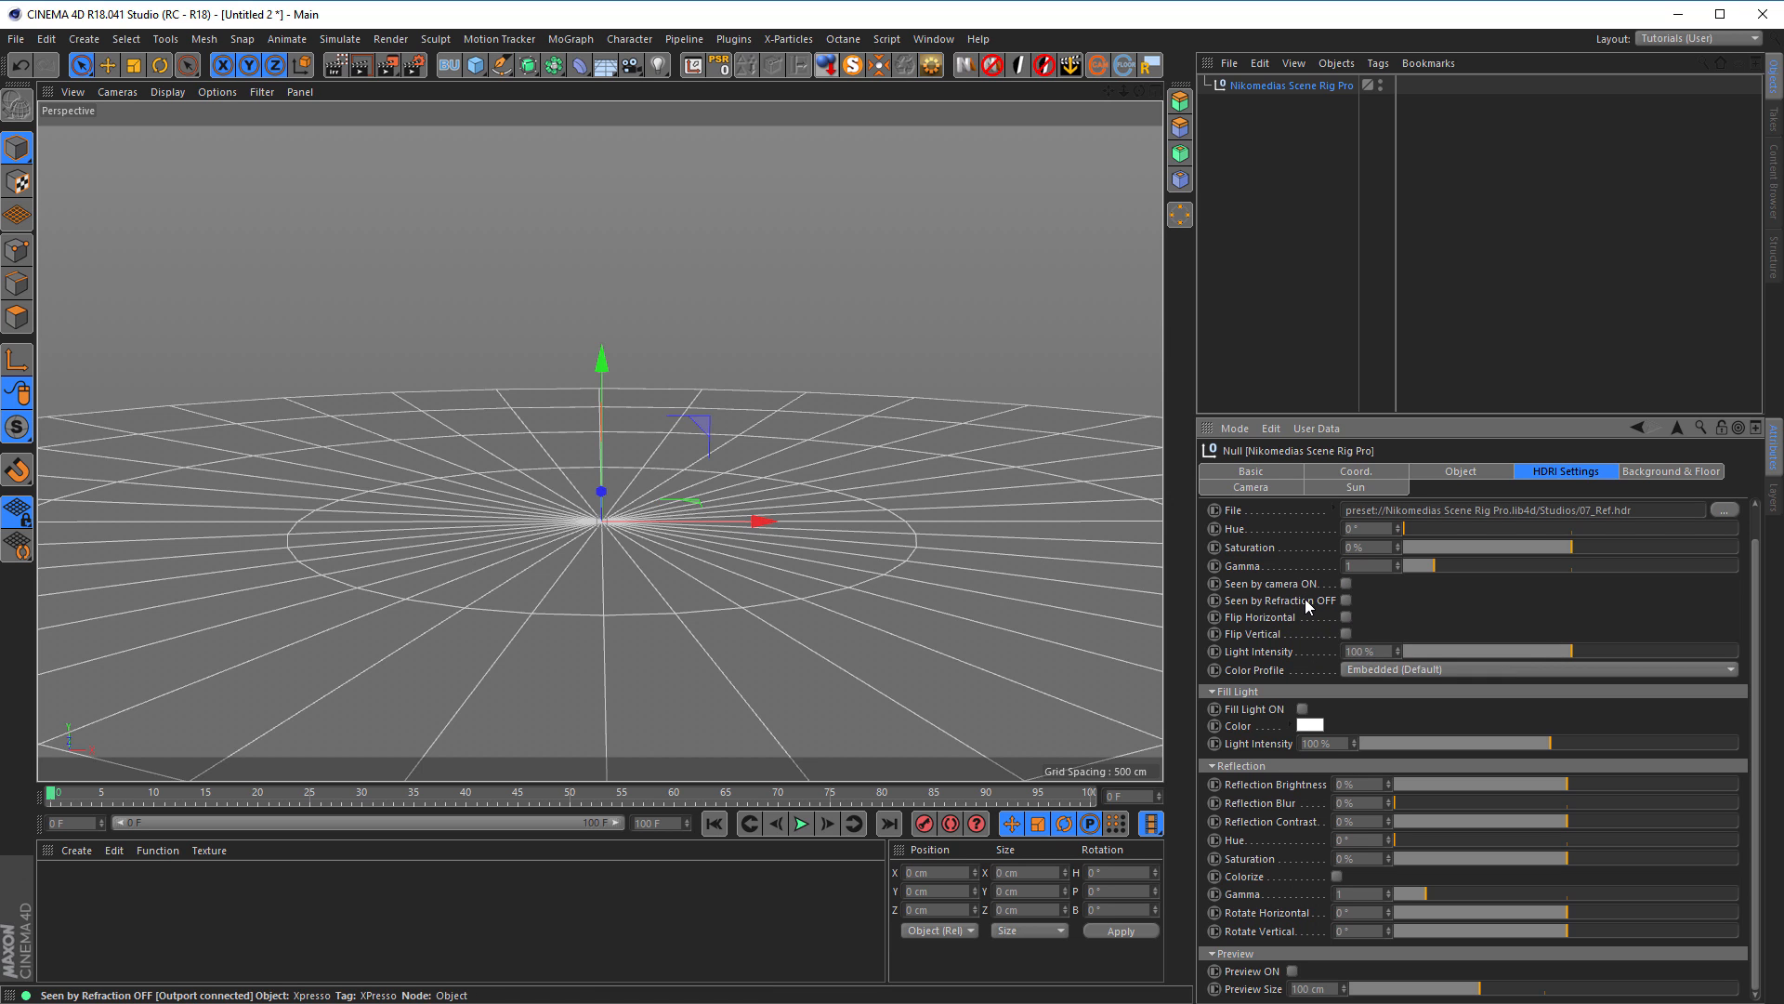
left_click_drag(1759, 560, 1756, 523)
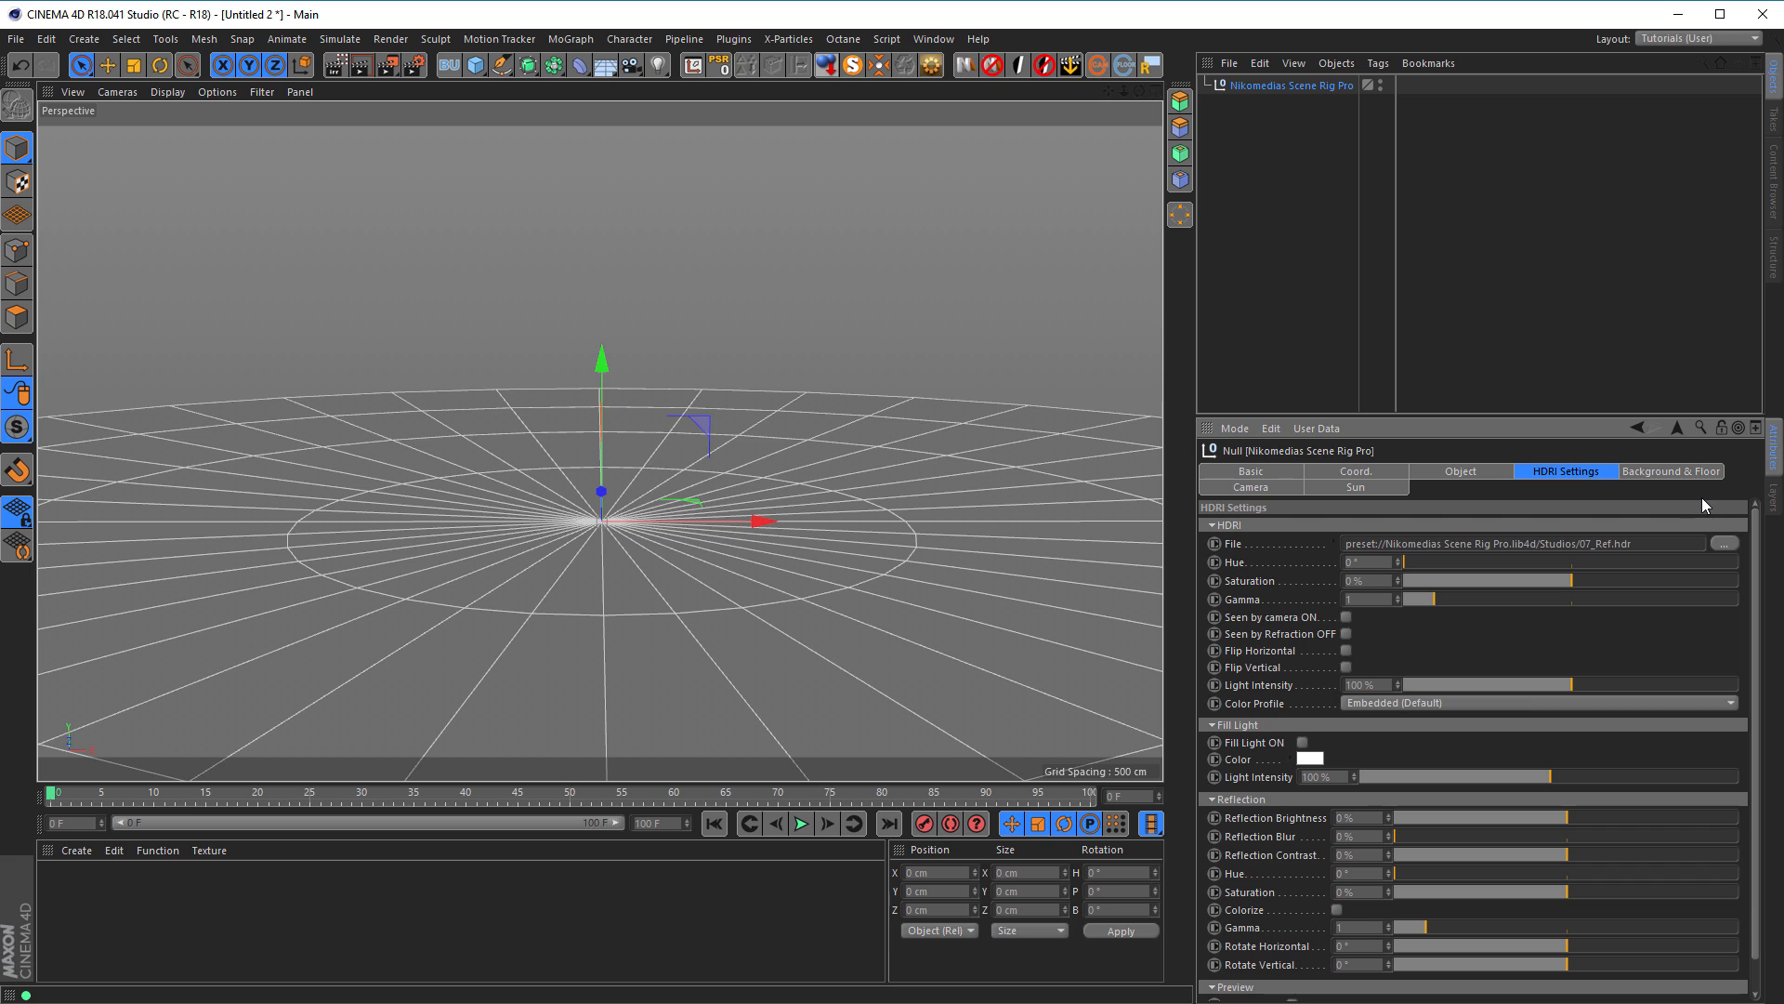
left_click(1655, 472)
mouse_move(1758, 546)
left_mouse_down()
mouse_move(1757, 581)
mouse_move(1759, 546)
left_mouse_up()
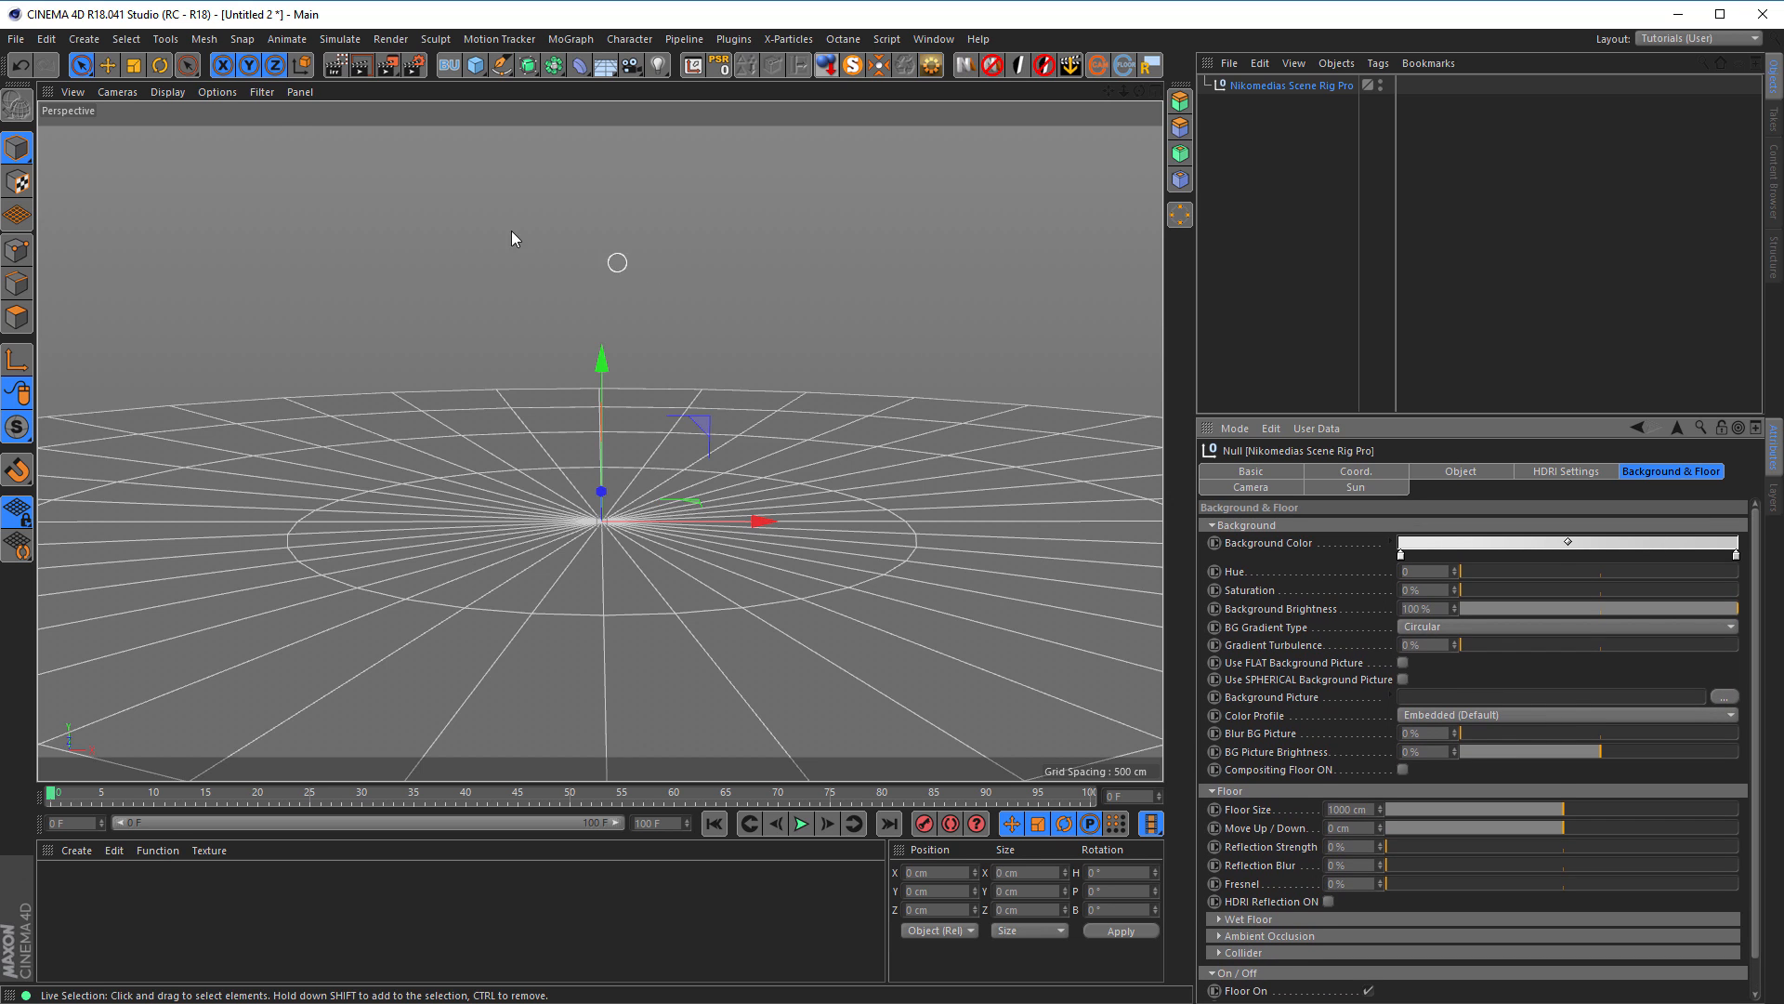
Step: Start an interactive render region with its lower edge extended downward and darken the outer end of the Background Color gradient
left_click(342, 70)
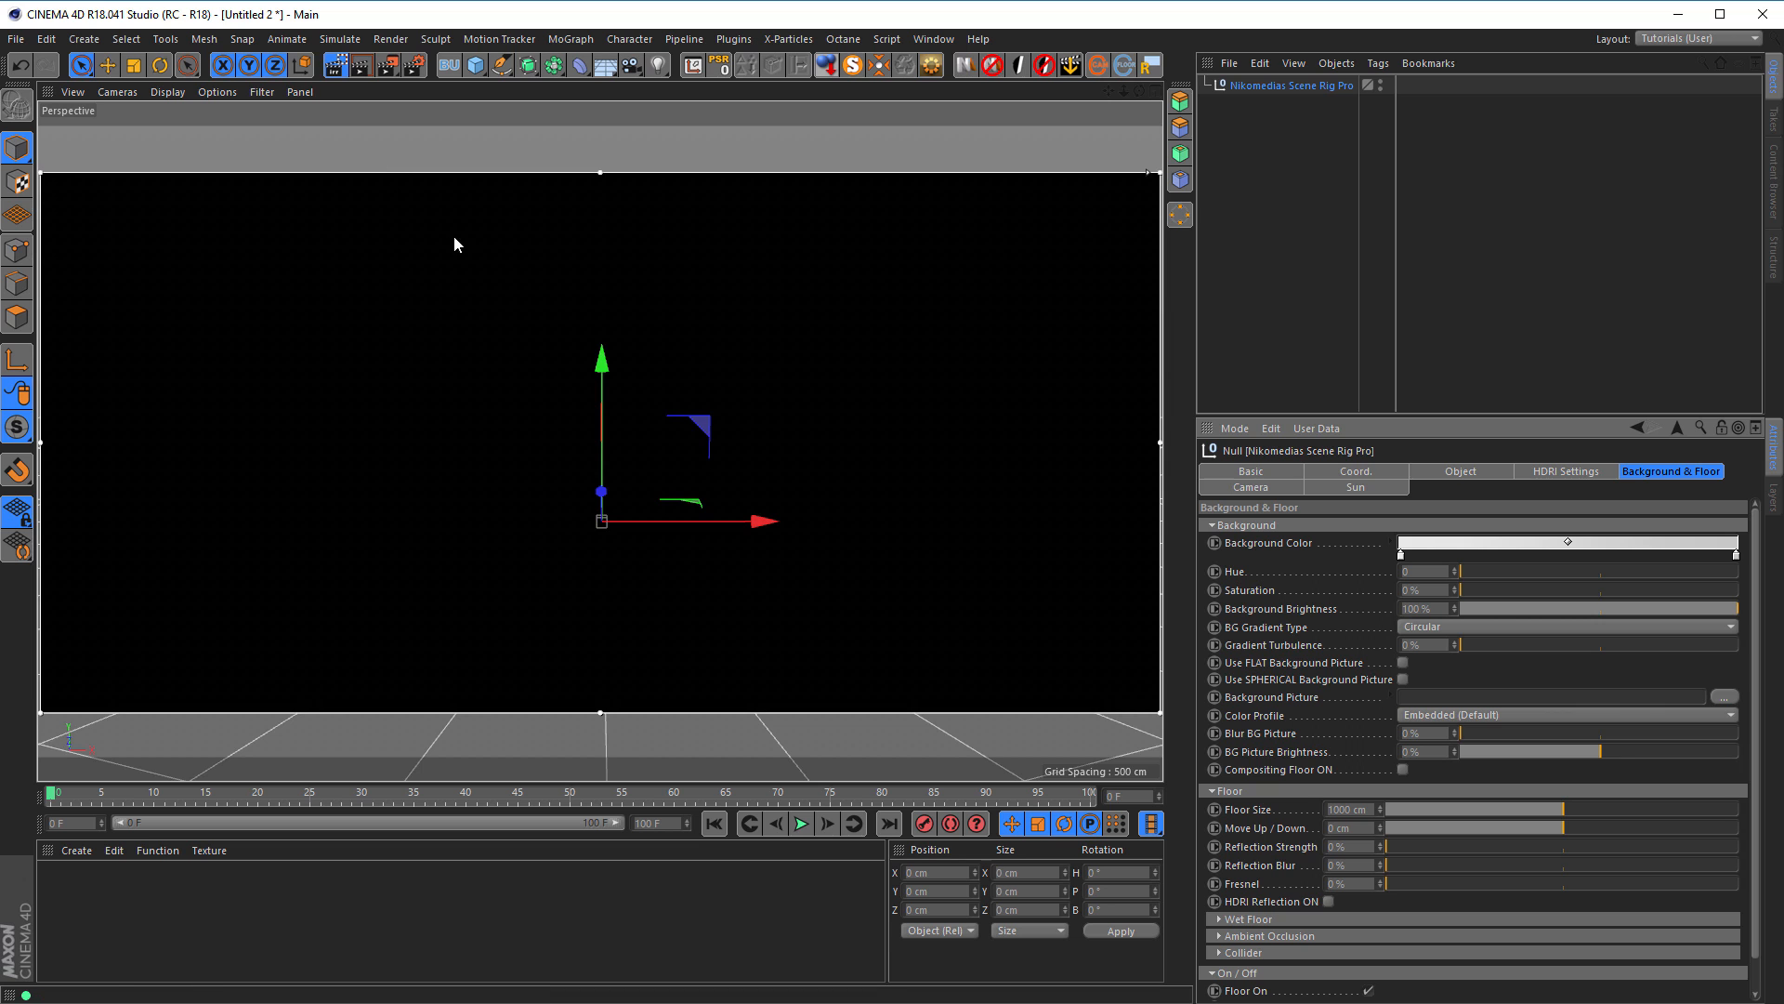
left_click_drag(608, 715, 603, 753)
double_click(1736, 556)
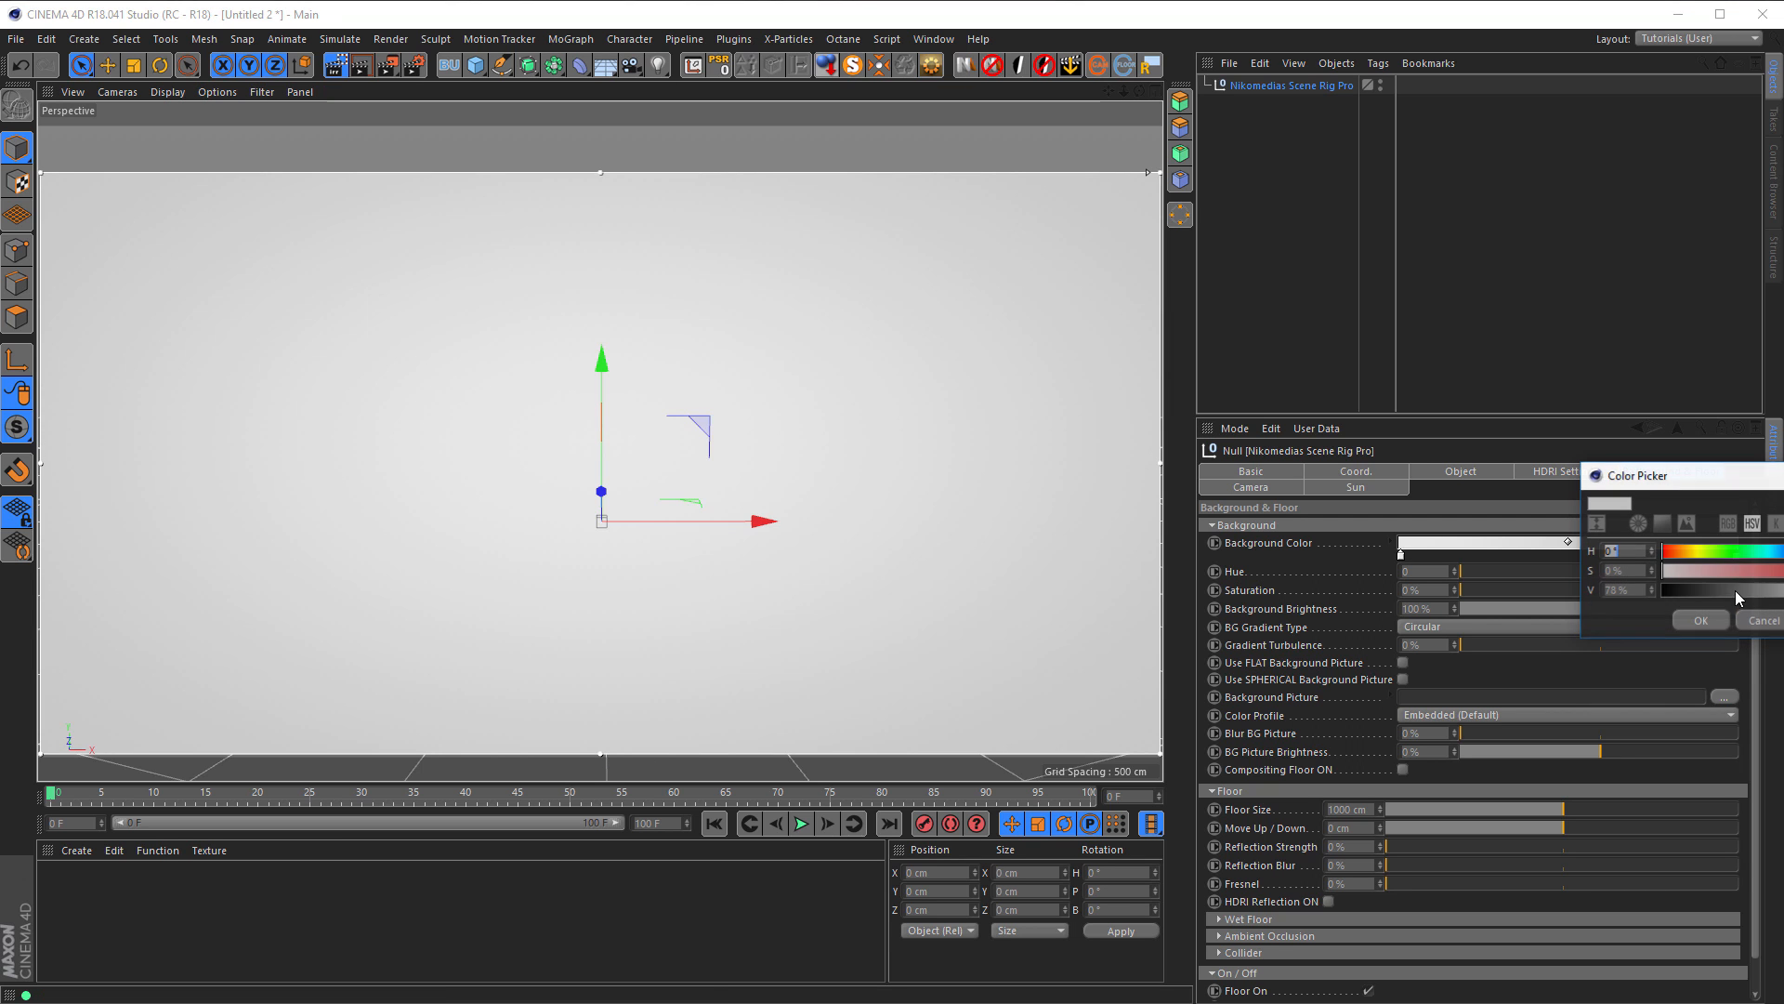
left_click_drag(1736, 589, 1643, 564)
left_click(1710, 622)
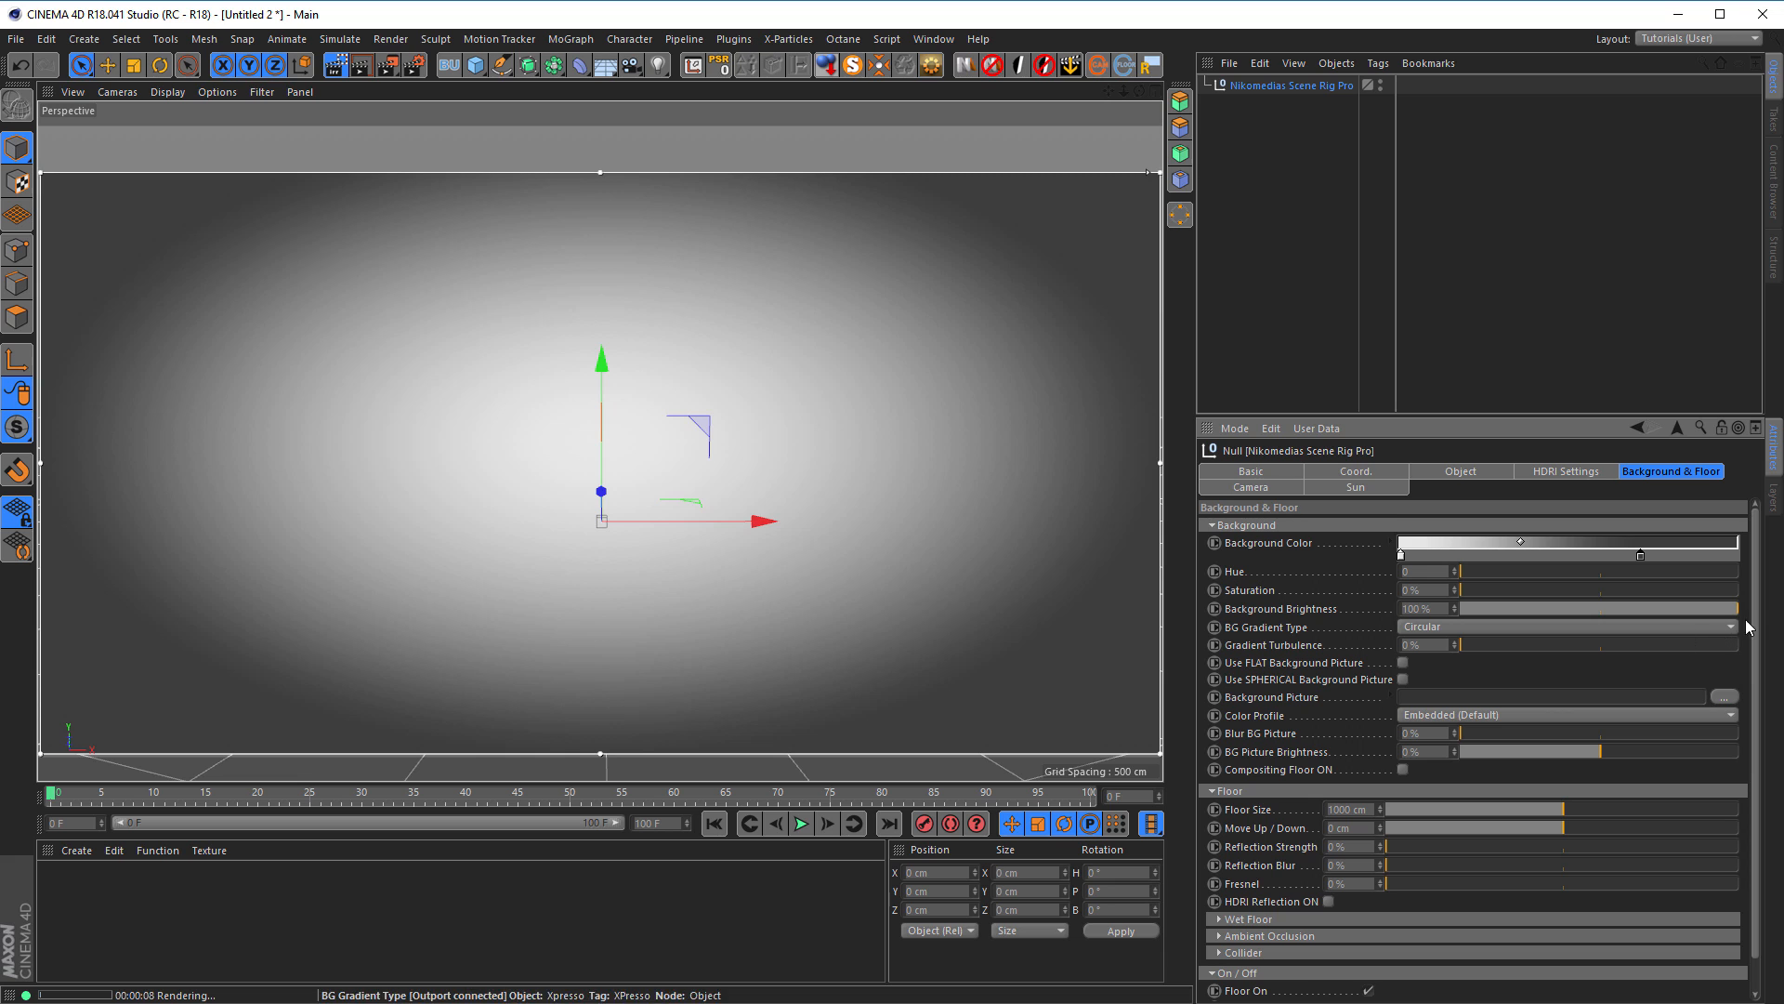
Step: Set the background's Gradient Turbulence to 15 % and toggle the floor off and back on
scroll(1756, 611, "down", 1)
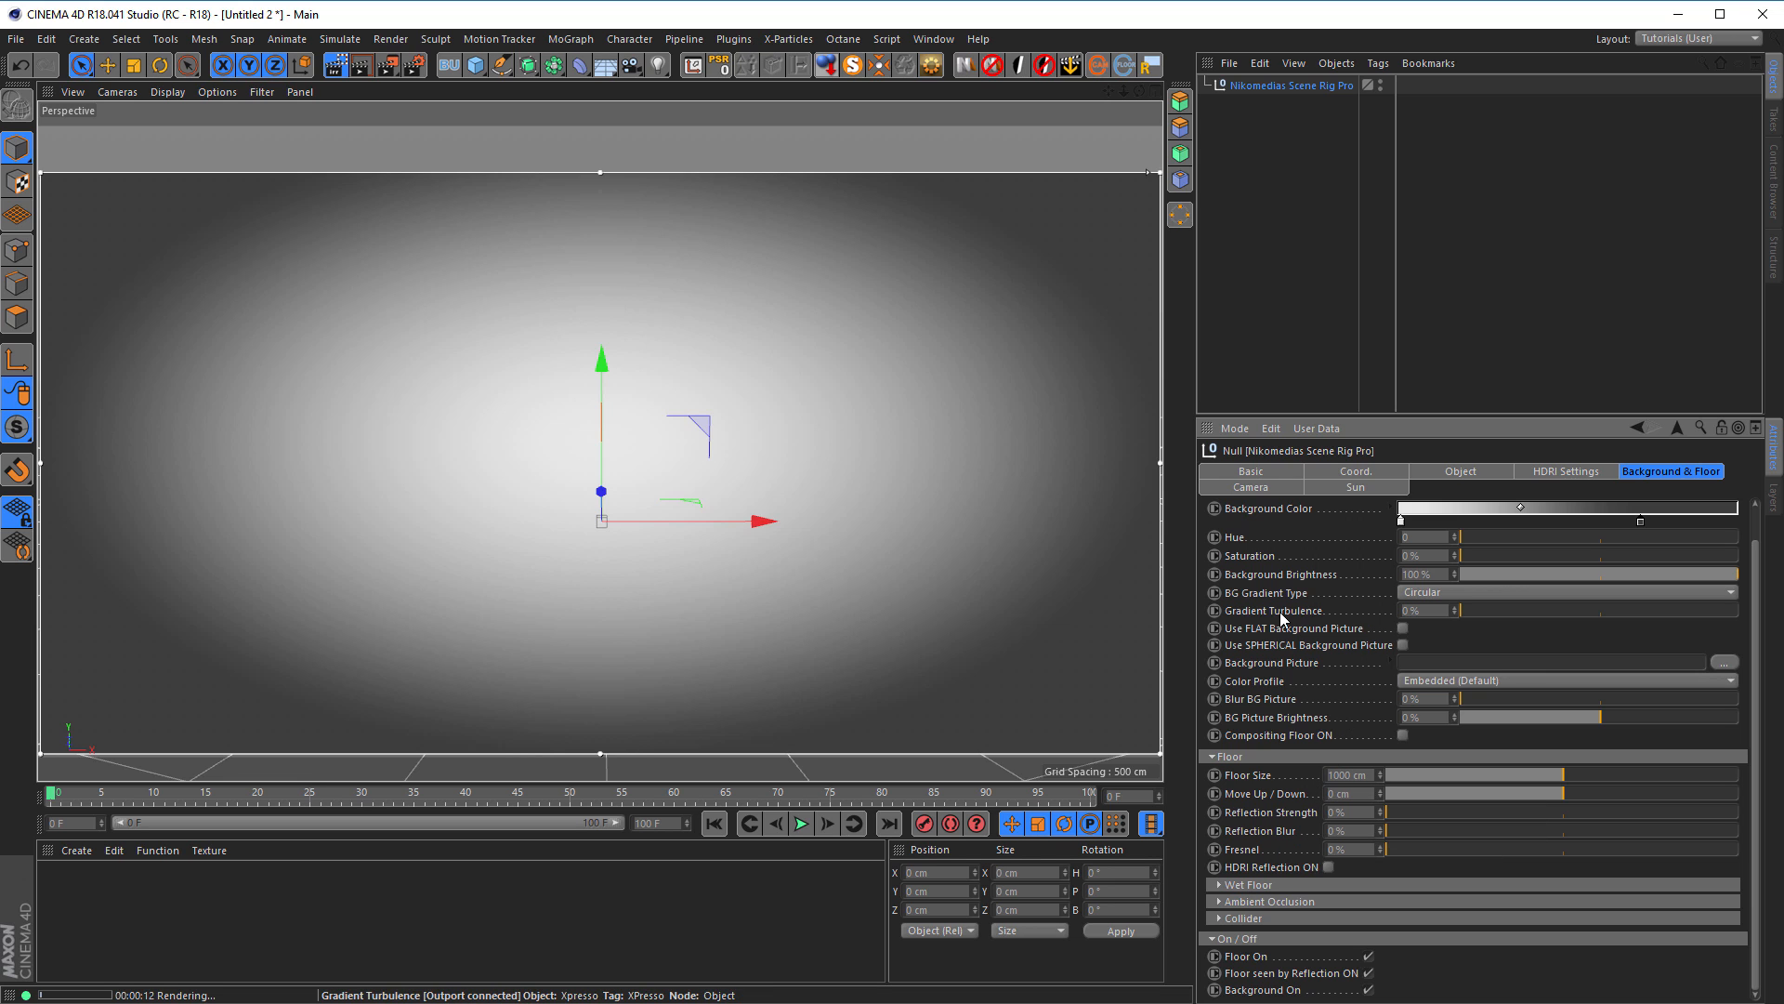
left_click_drag(1465, 612, 1504, 608)
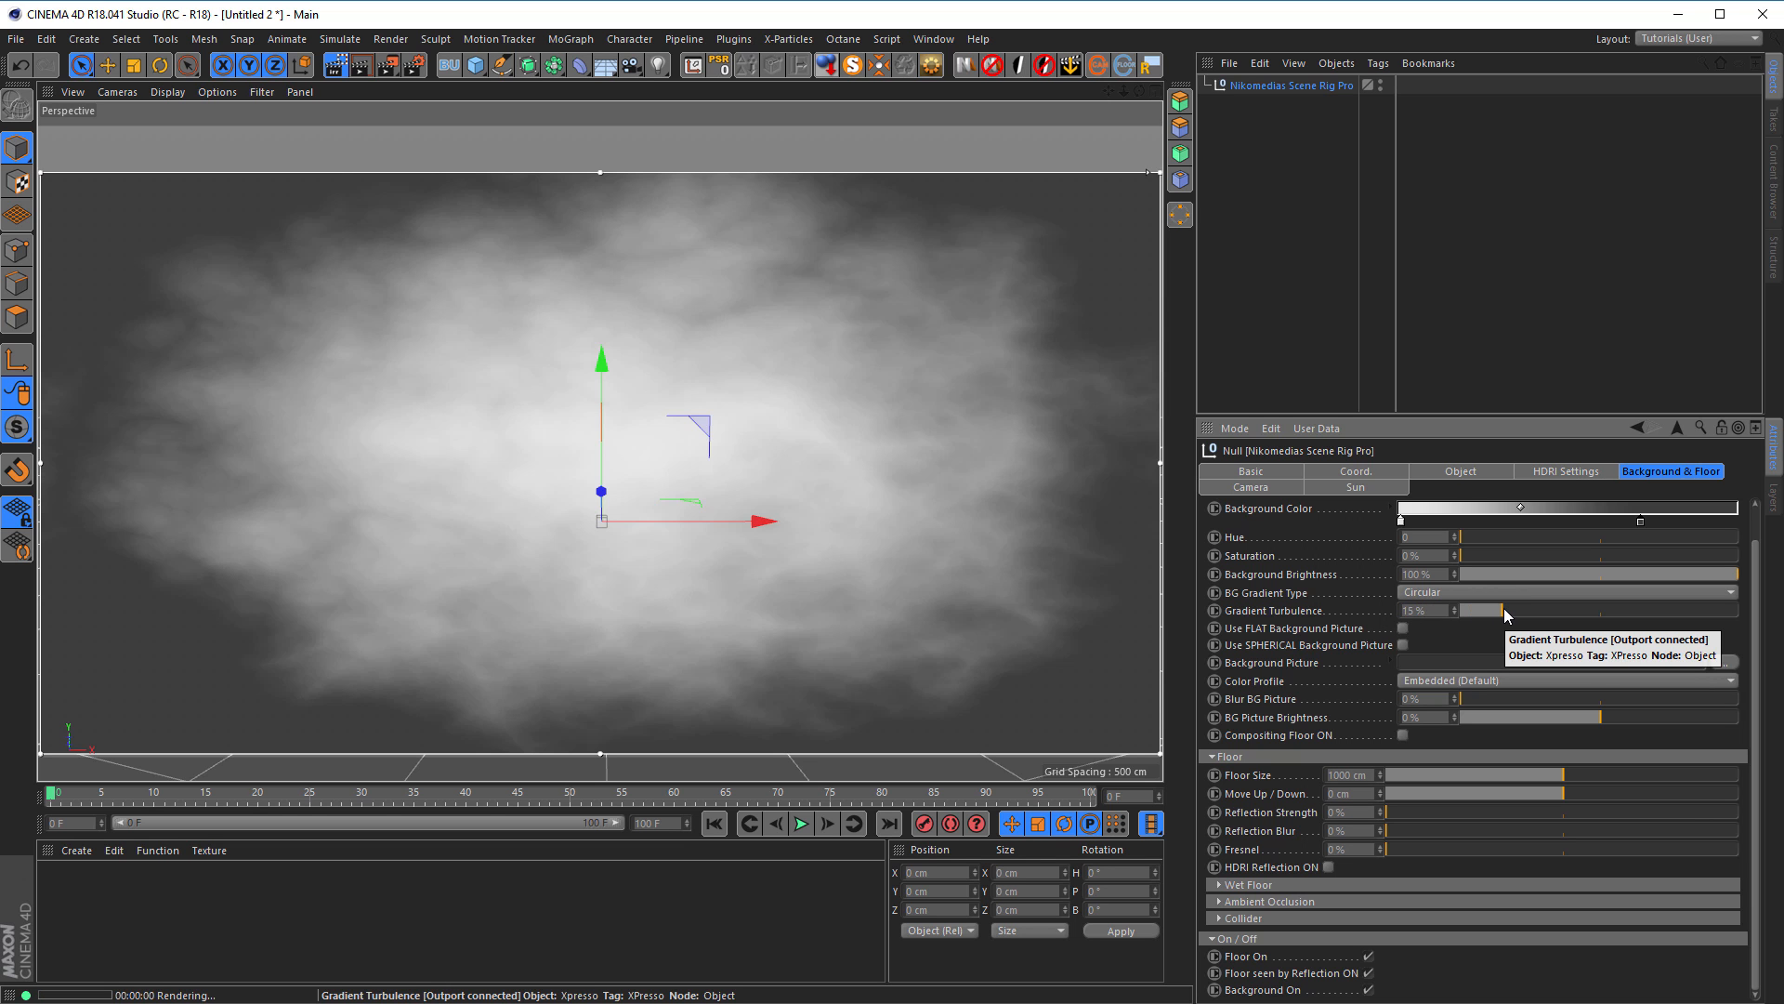
left_click(1369, 957)
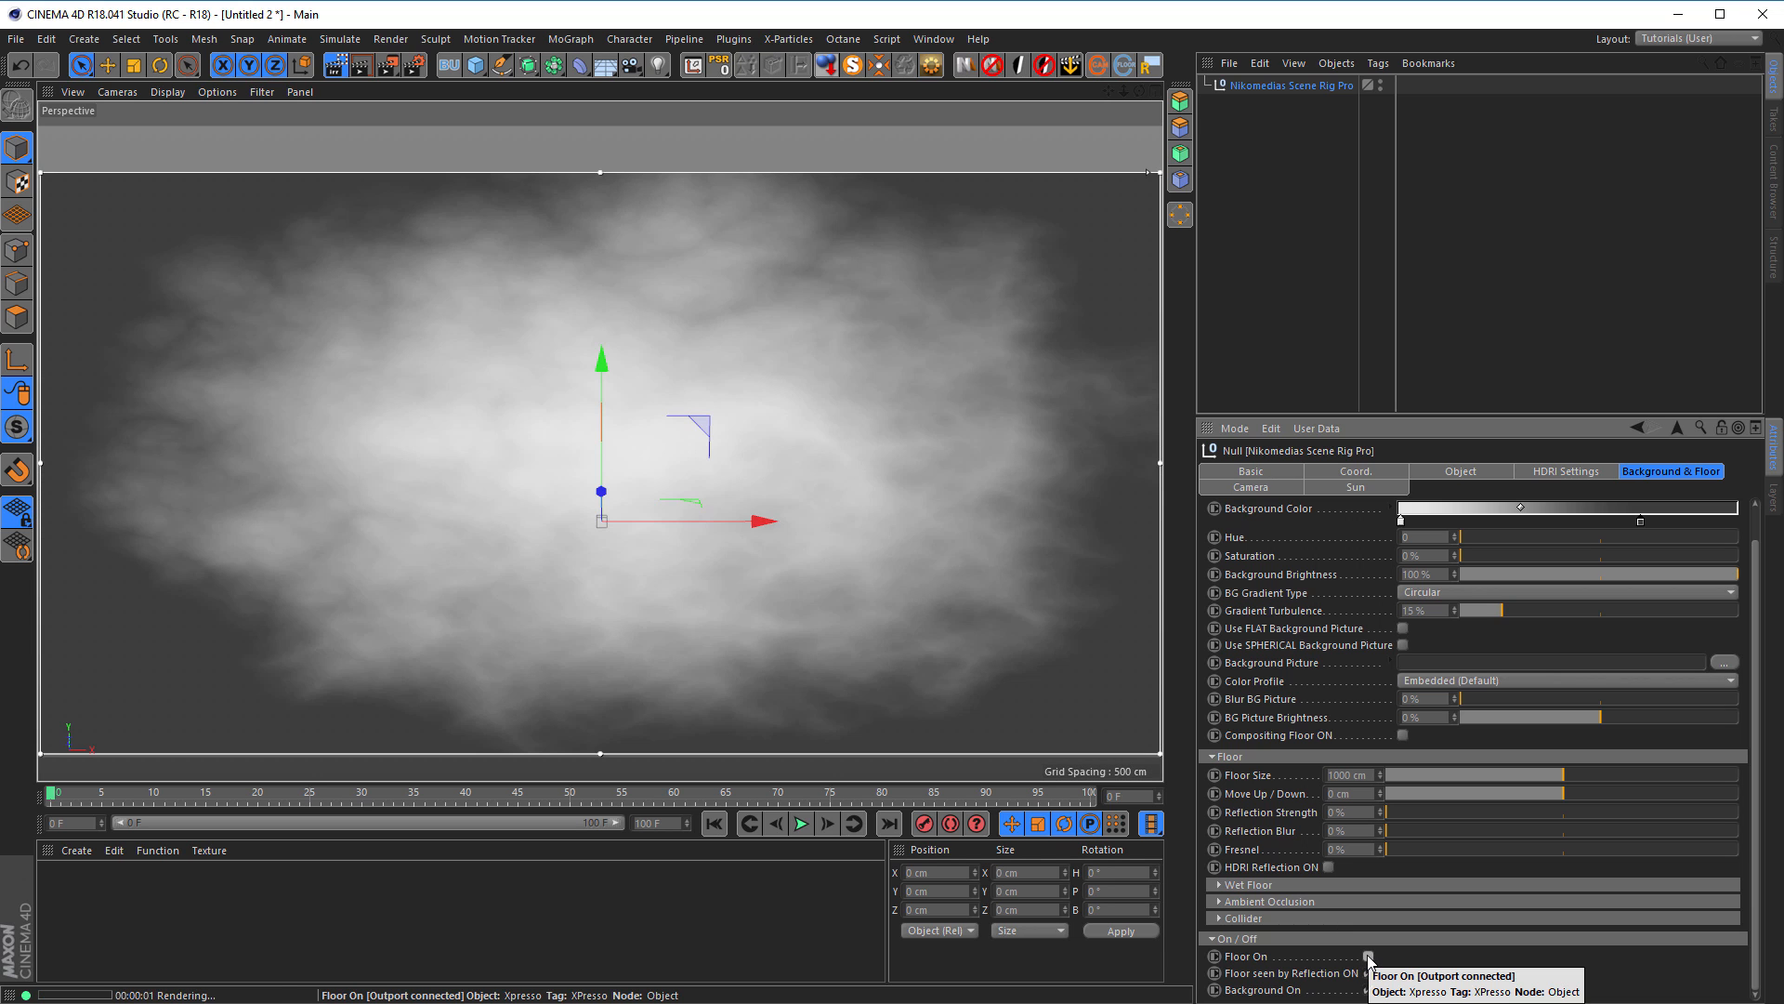
left_click(1369, 957)
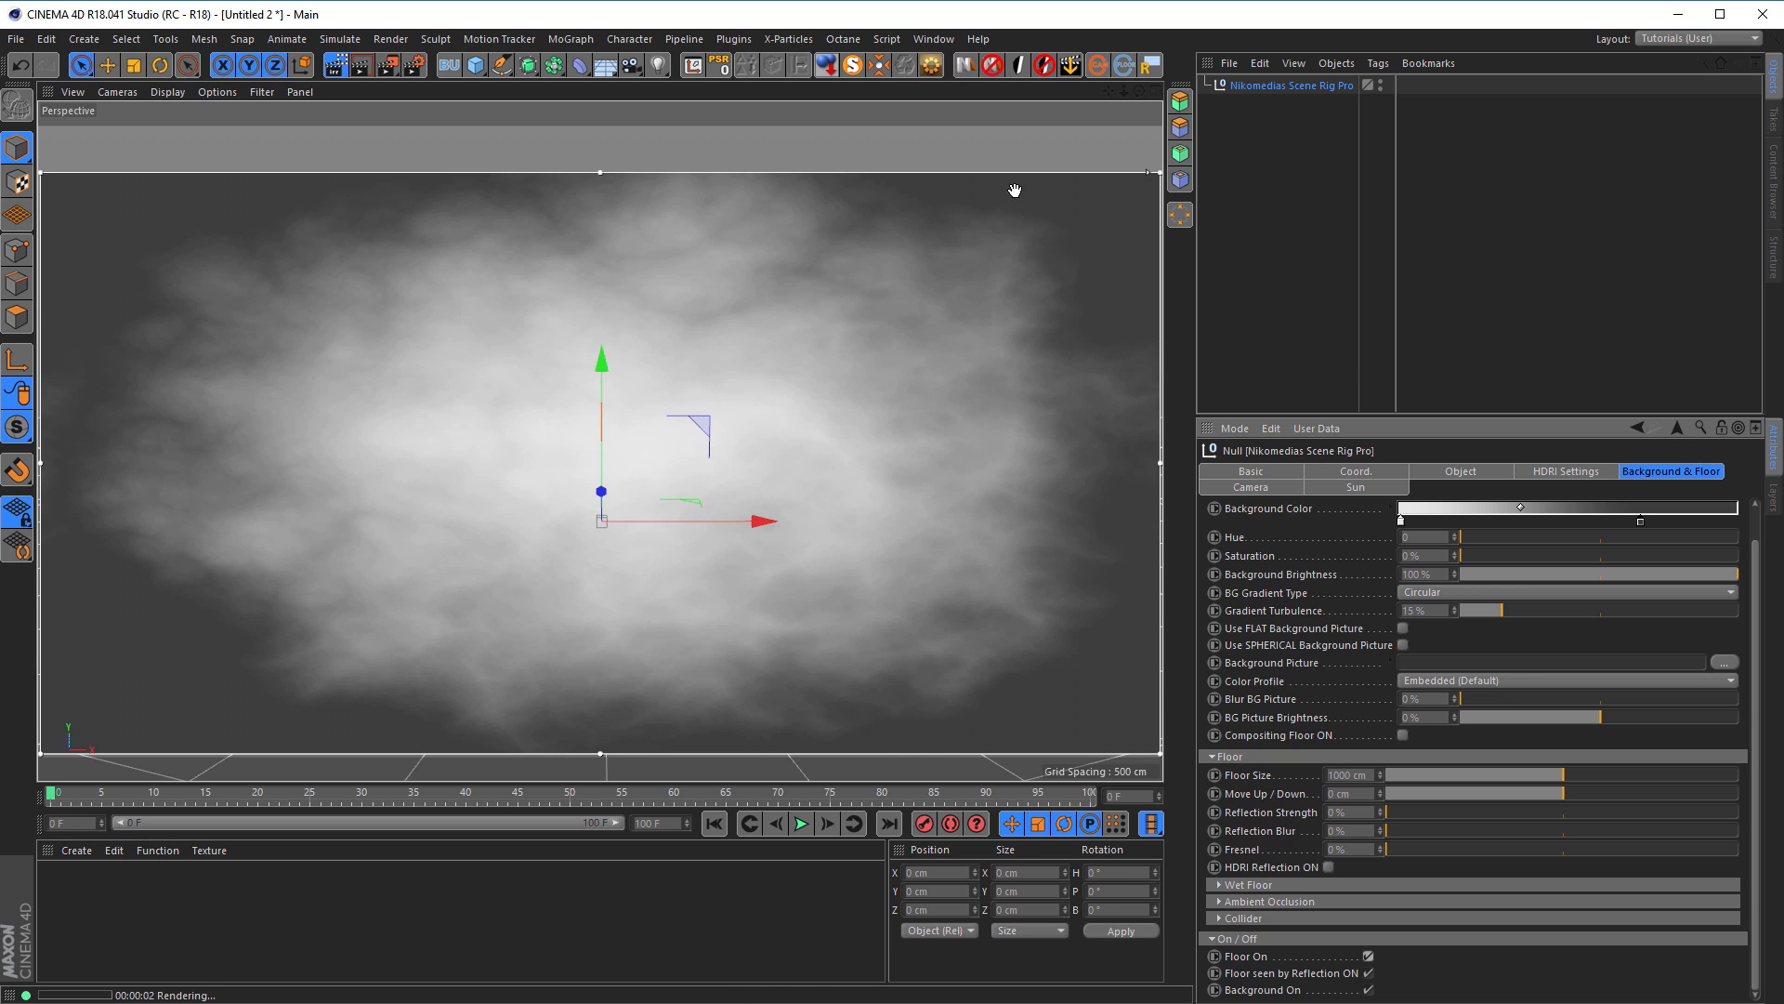
Step: Turn off the interactive render region and add a cube resting on the floor
left_click(335, 67)
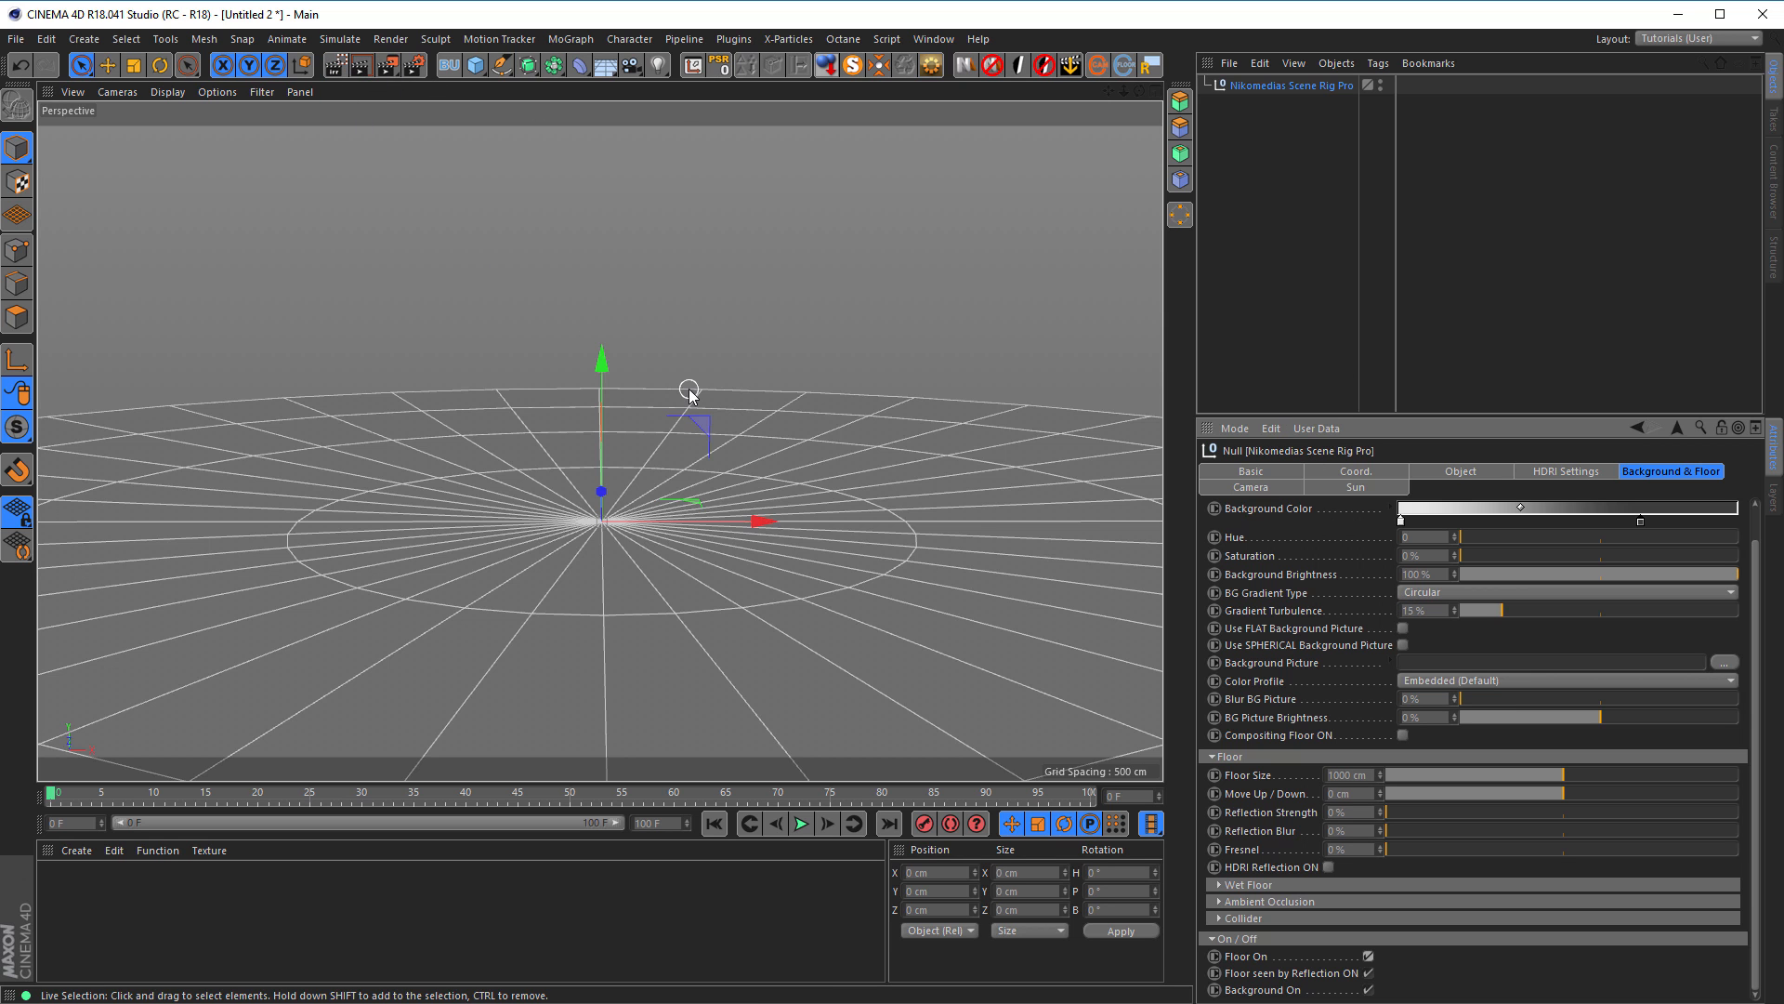
middle_click_drag(628, 507, 625, 529, "alt")
left_click_drag(626, 528, 624, 529, "alt")
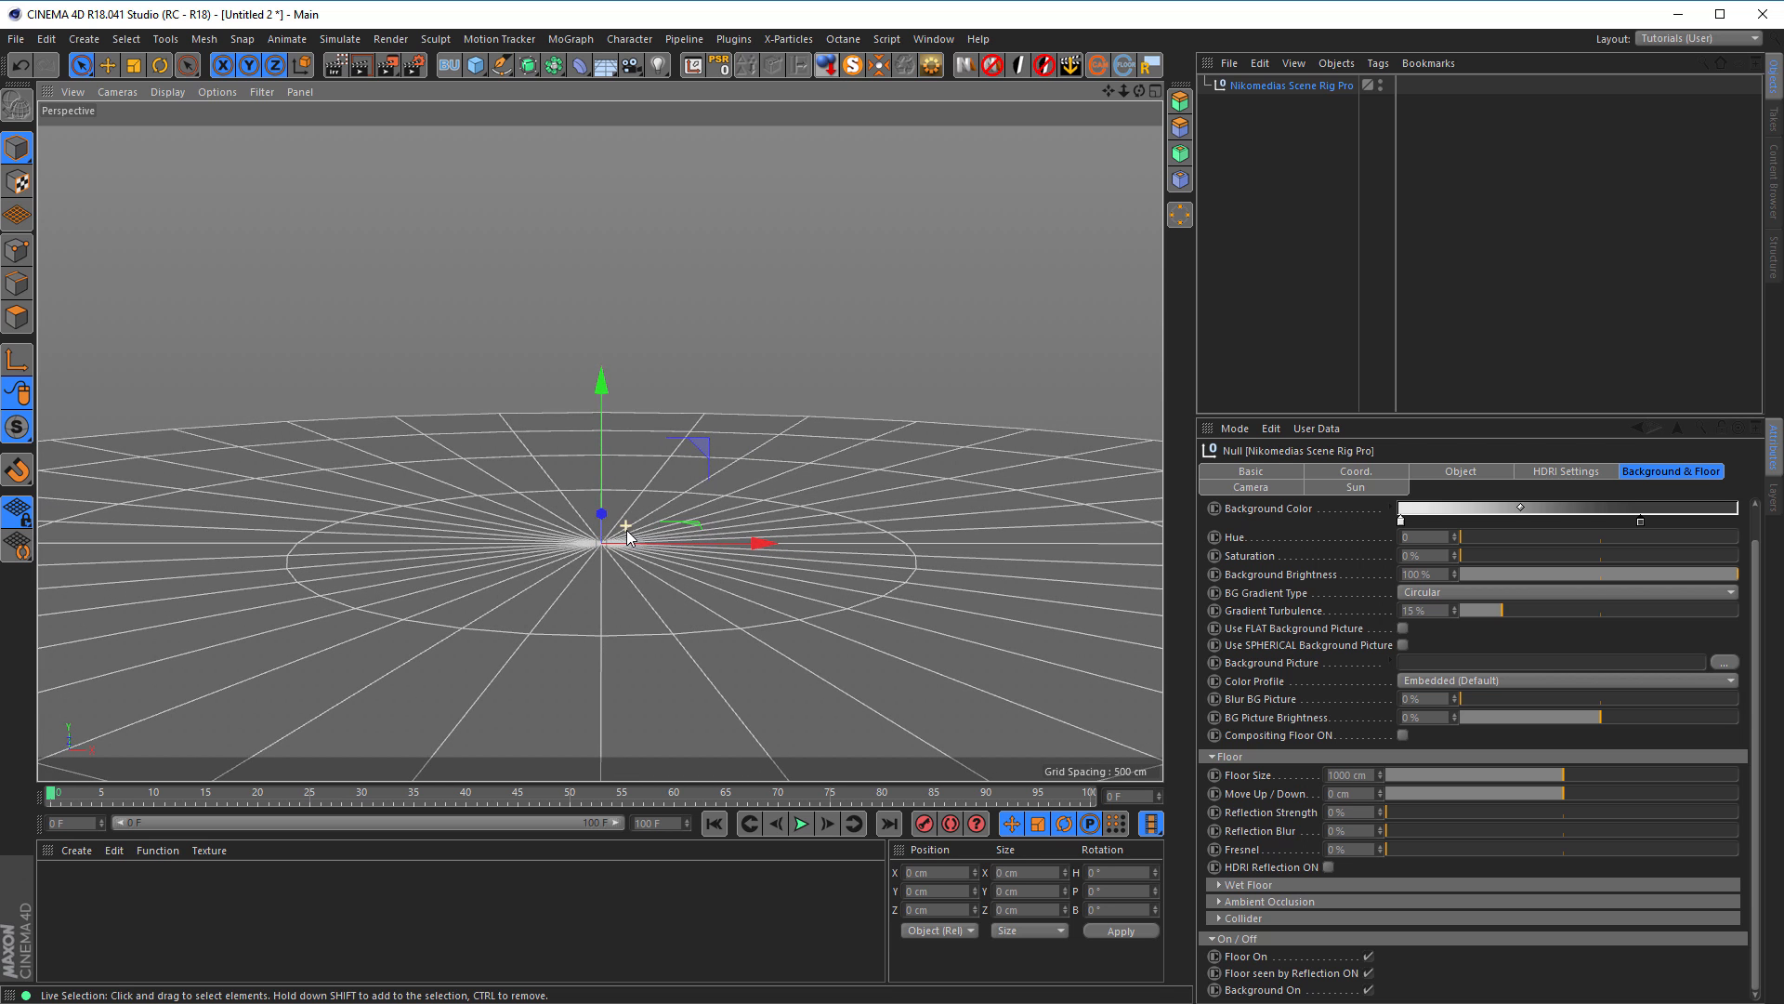
left_click(476, 67)
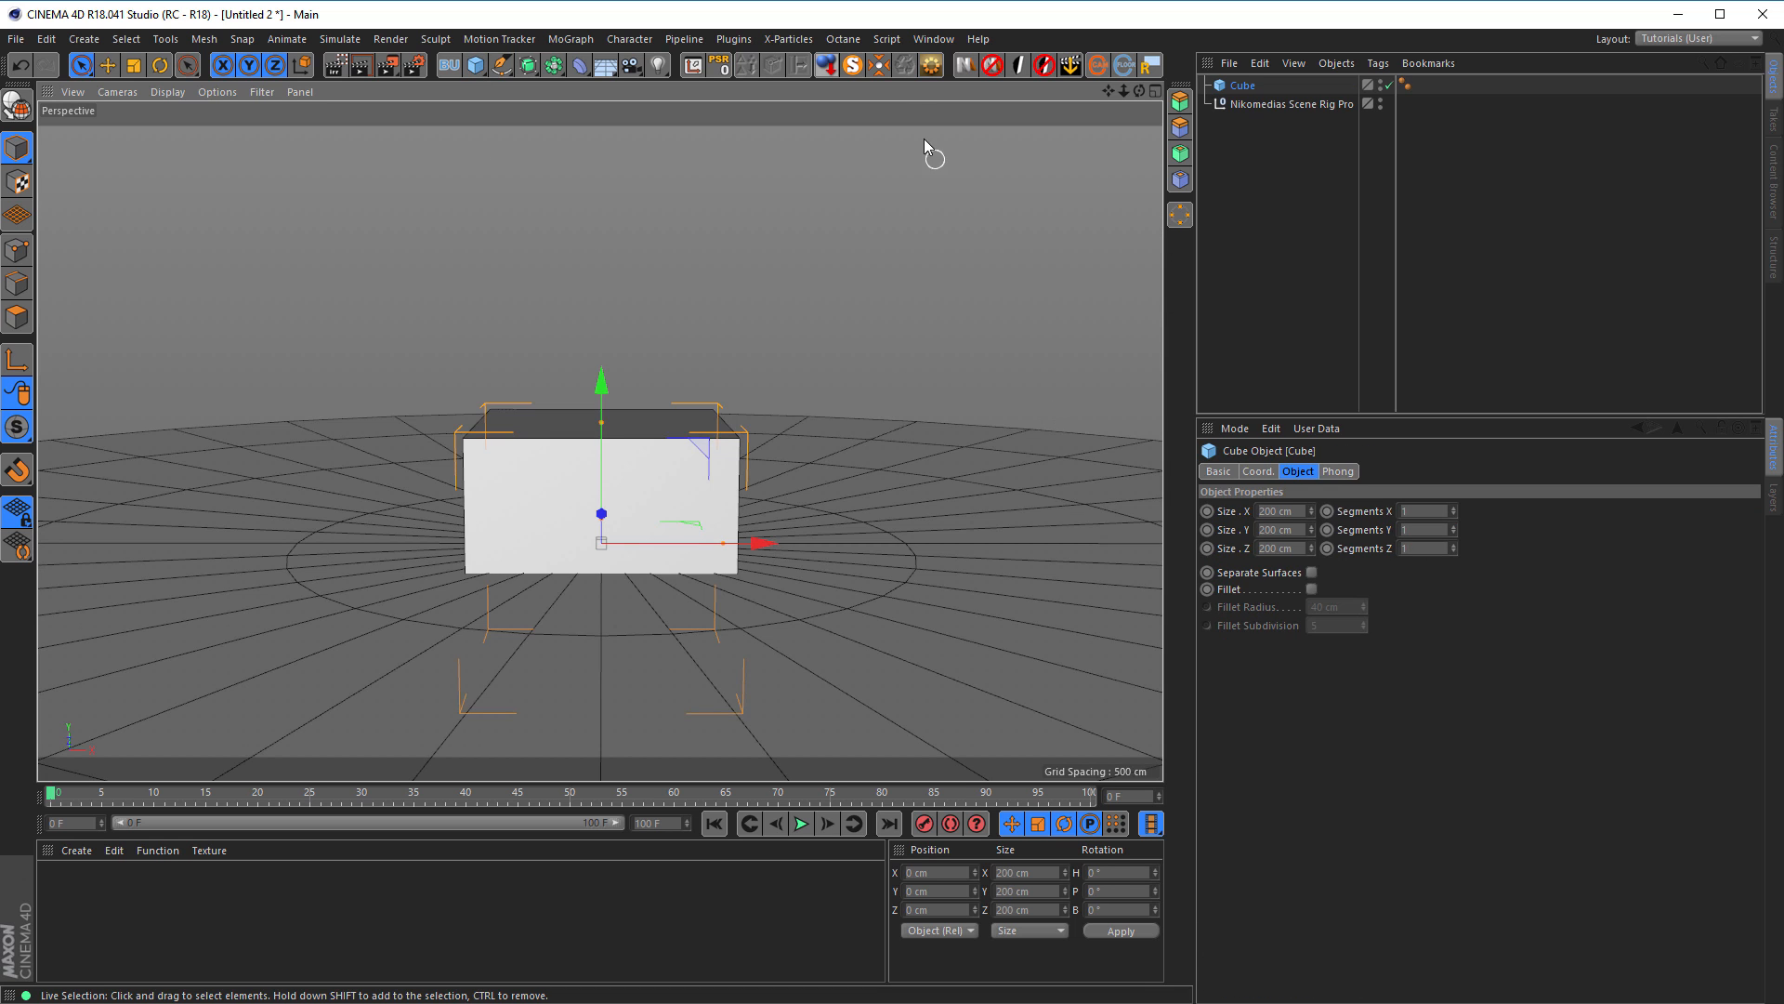
left_click(827, 64)
left_click_drag(646, 456, 648, 444, "alt")
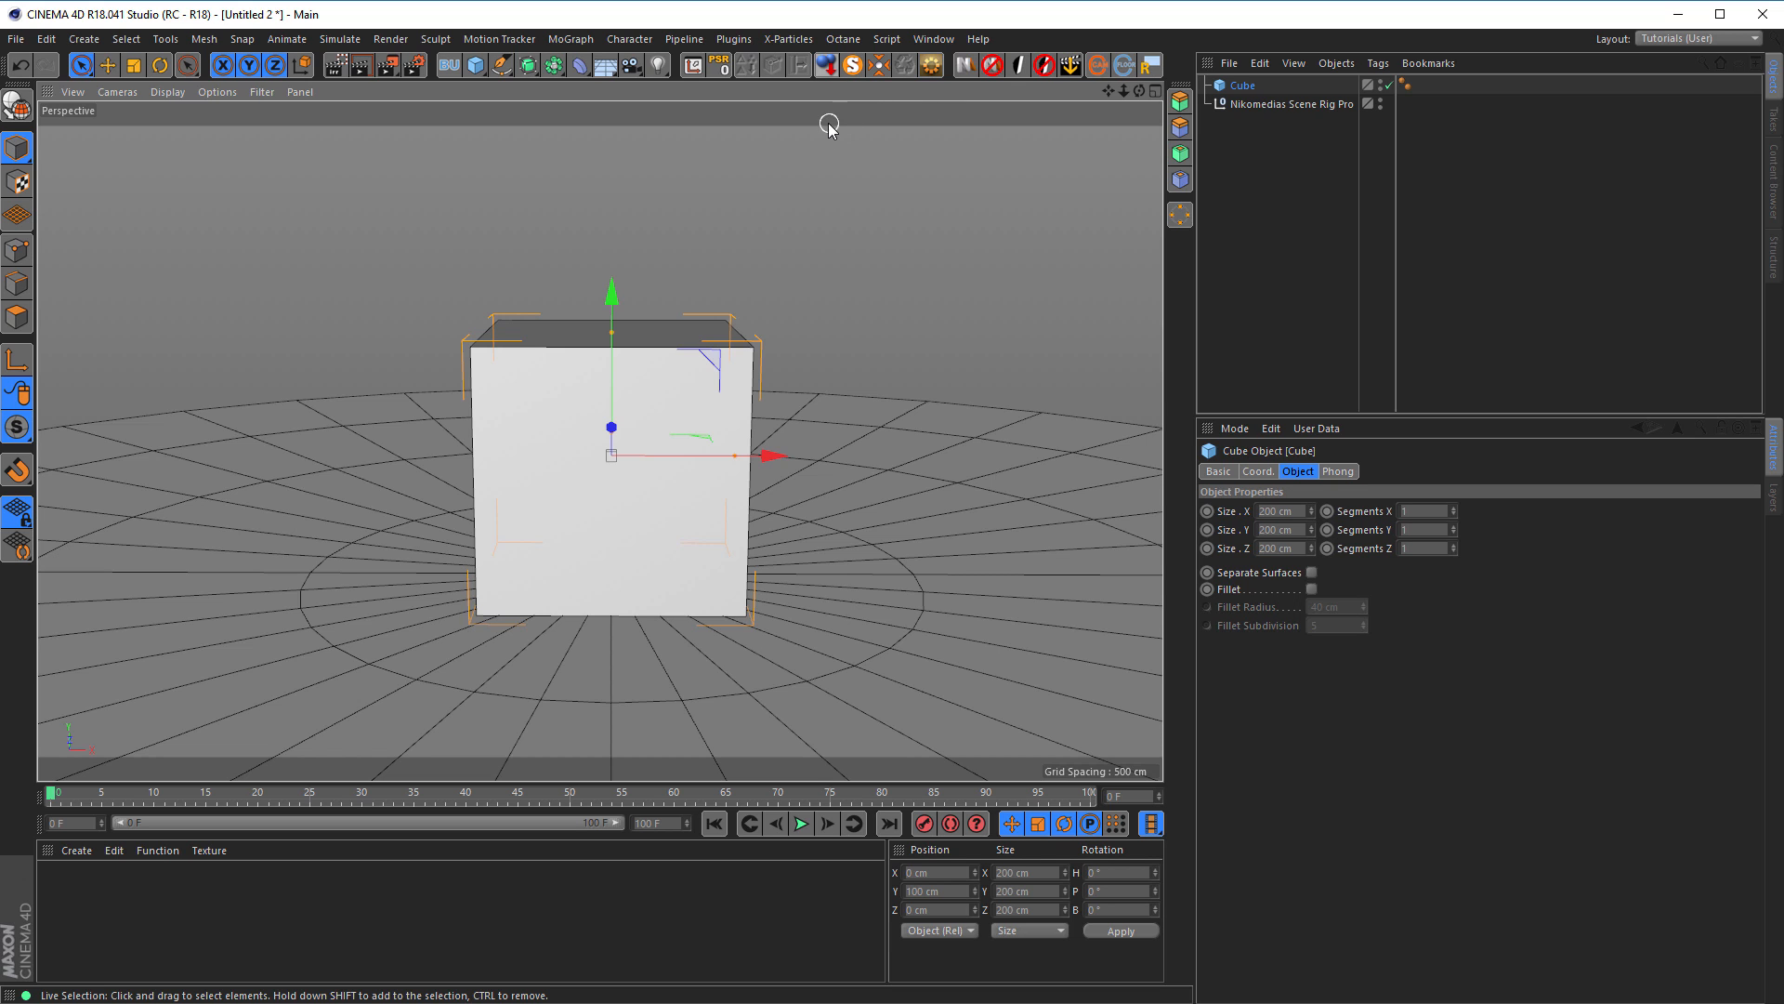
Step: Enable Fillet on the cube to round its edges
left_click_drag(638, 433, 635, 434, "alt")
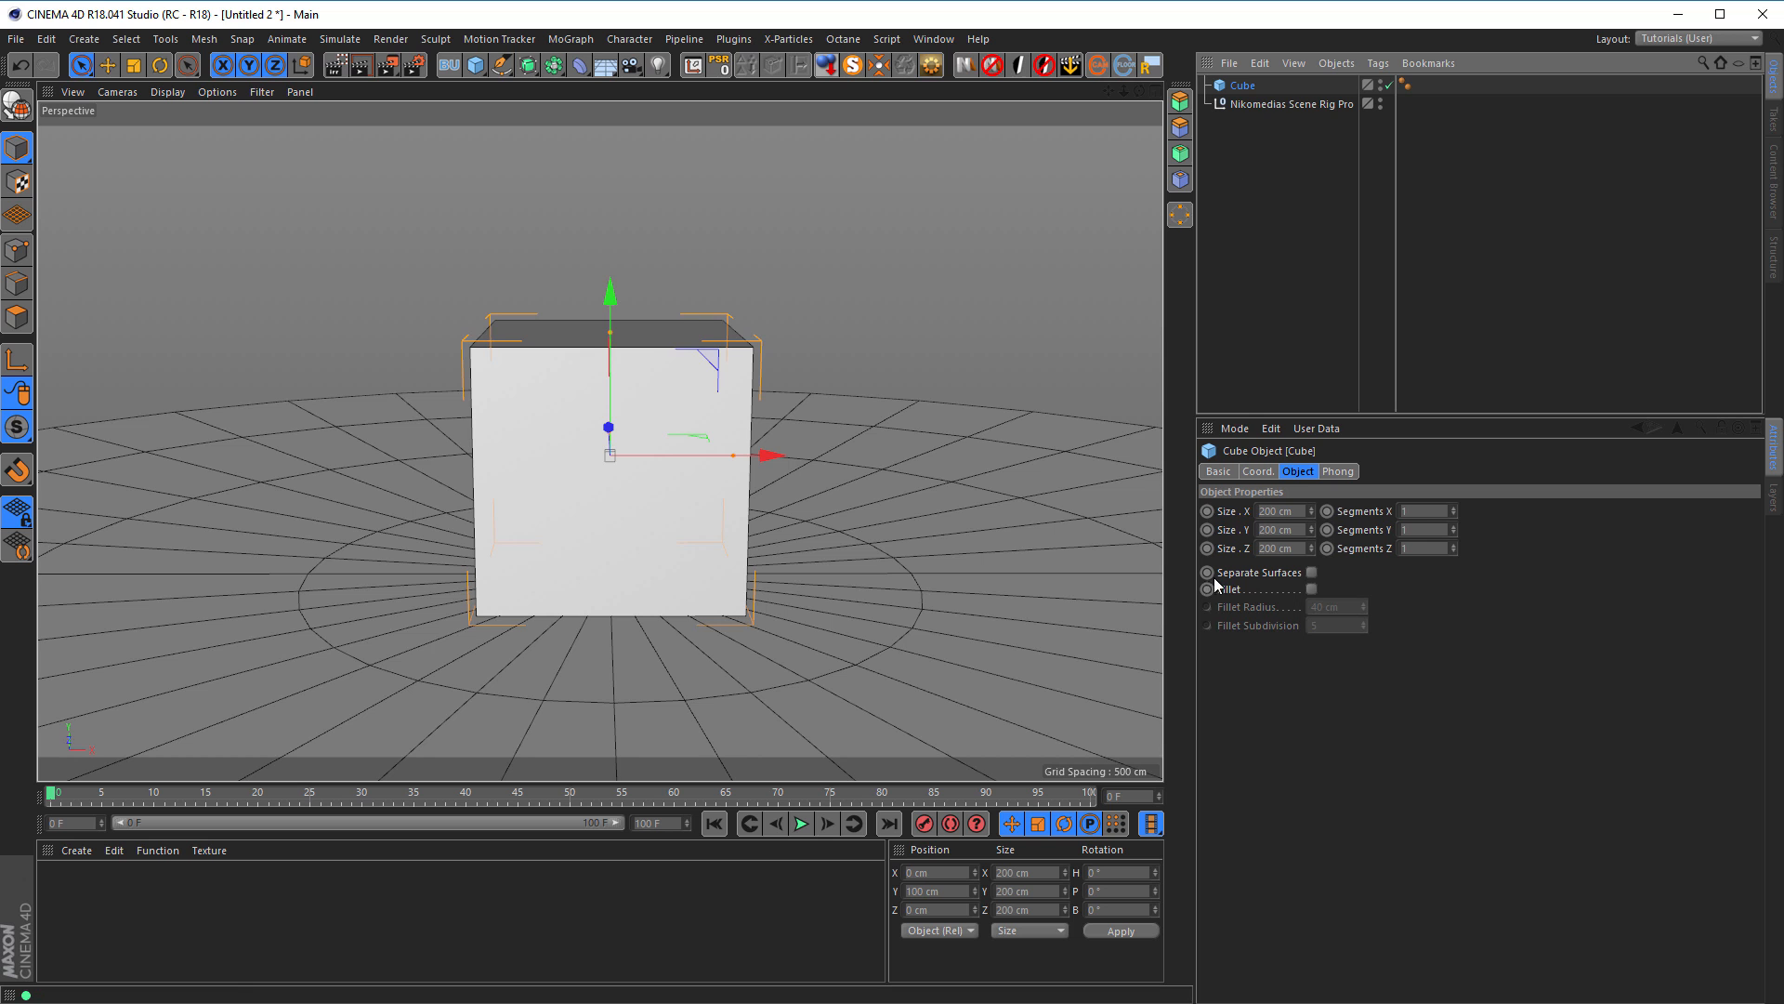
left_click(1312, 589)
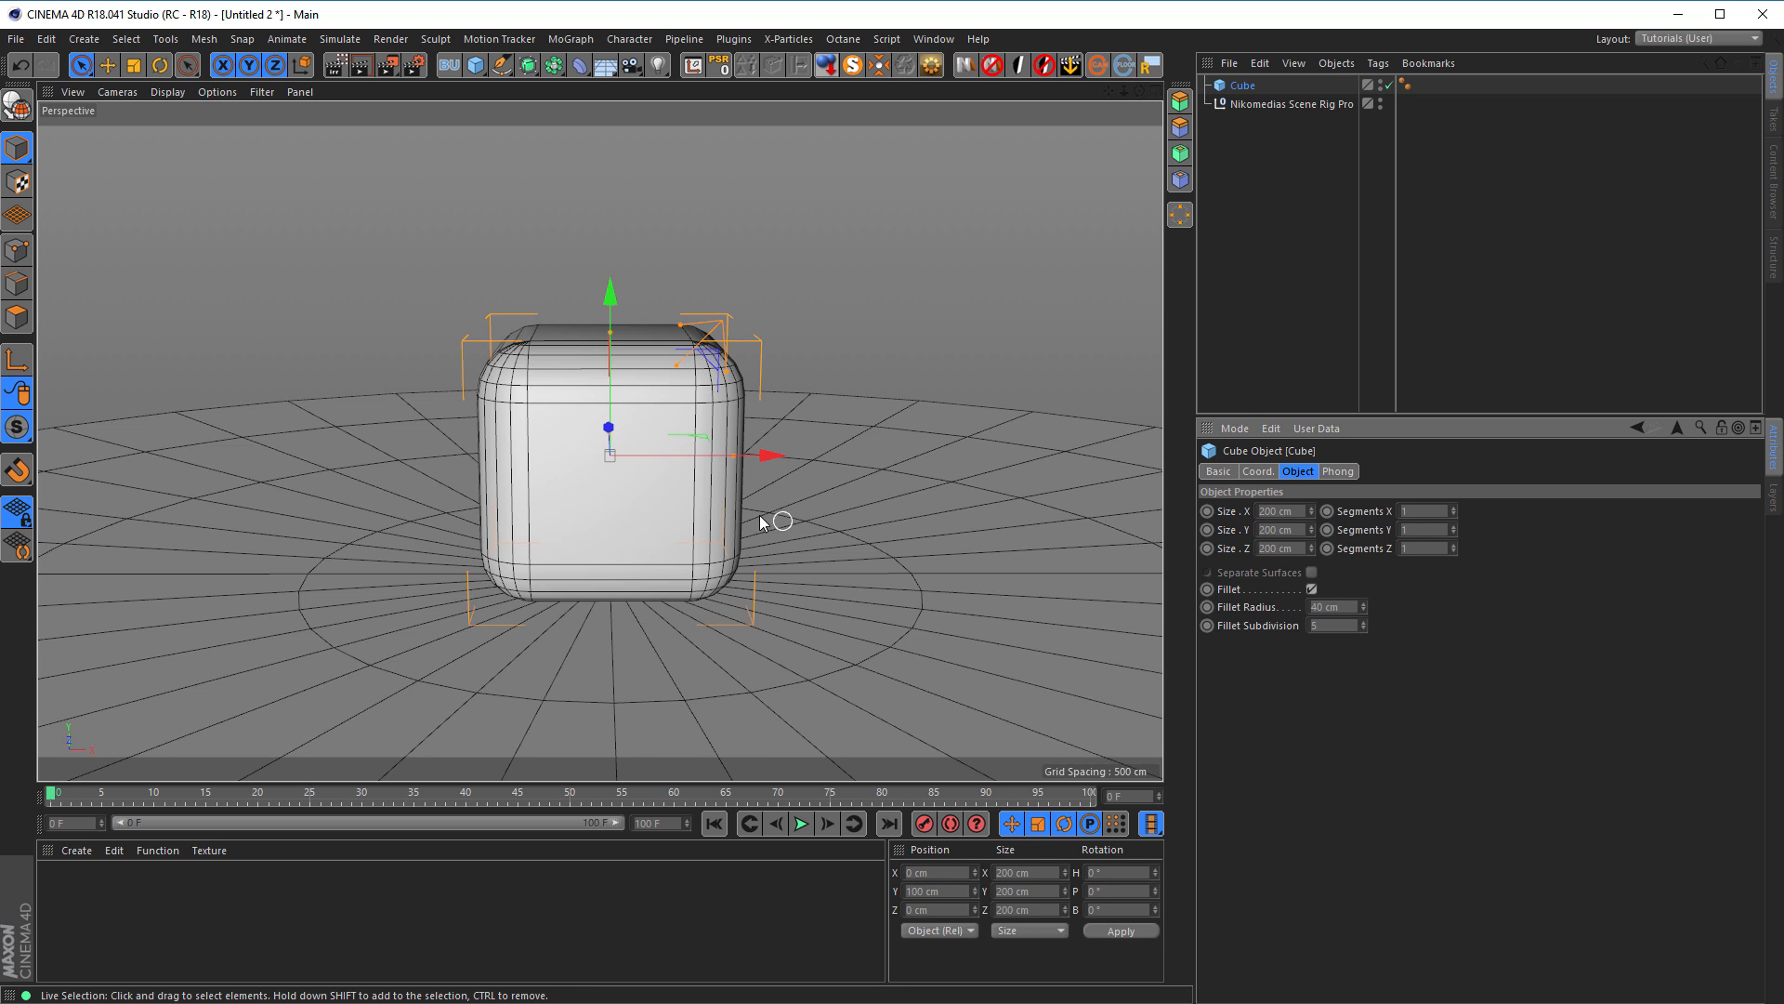
middle_click_drag(654, 502, 643, 482, "alt")
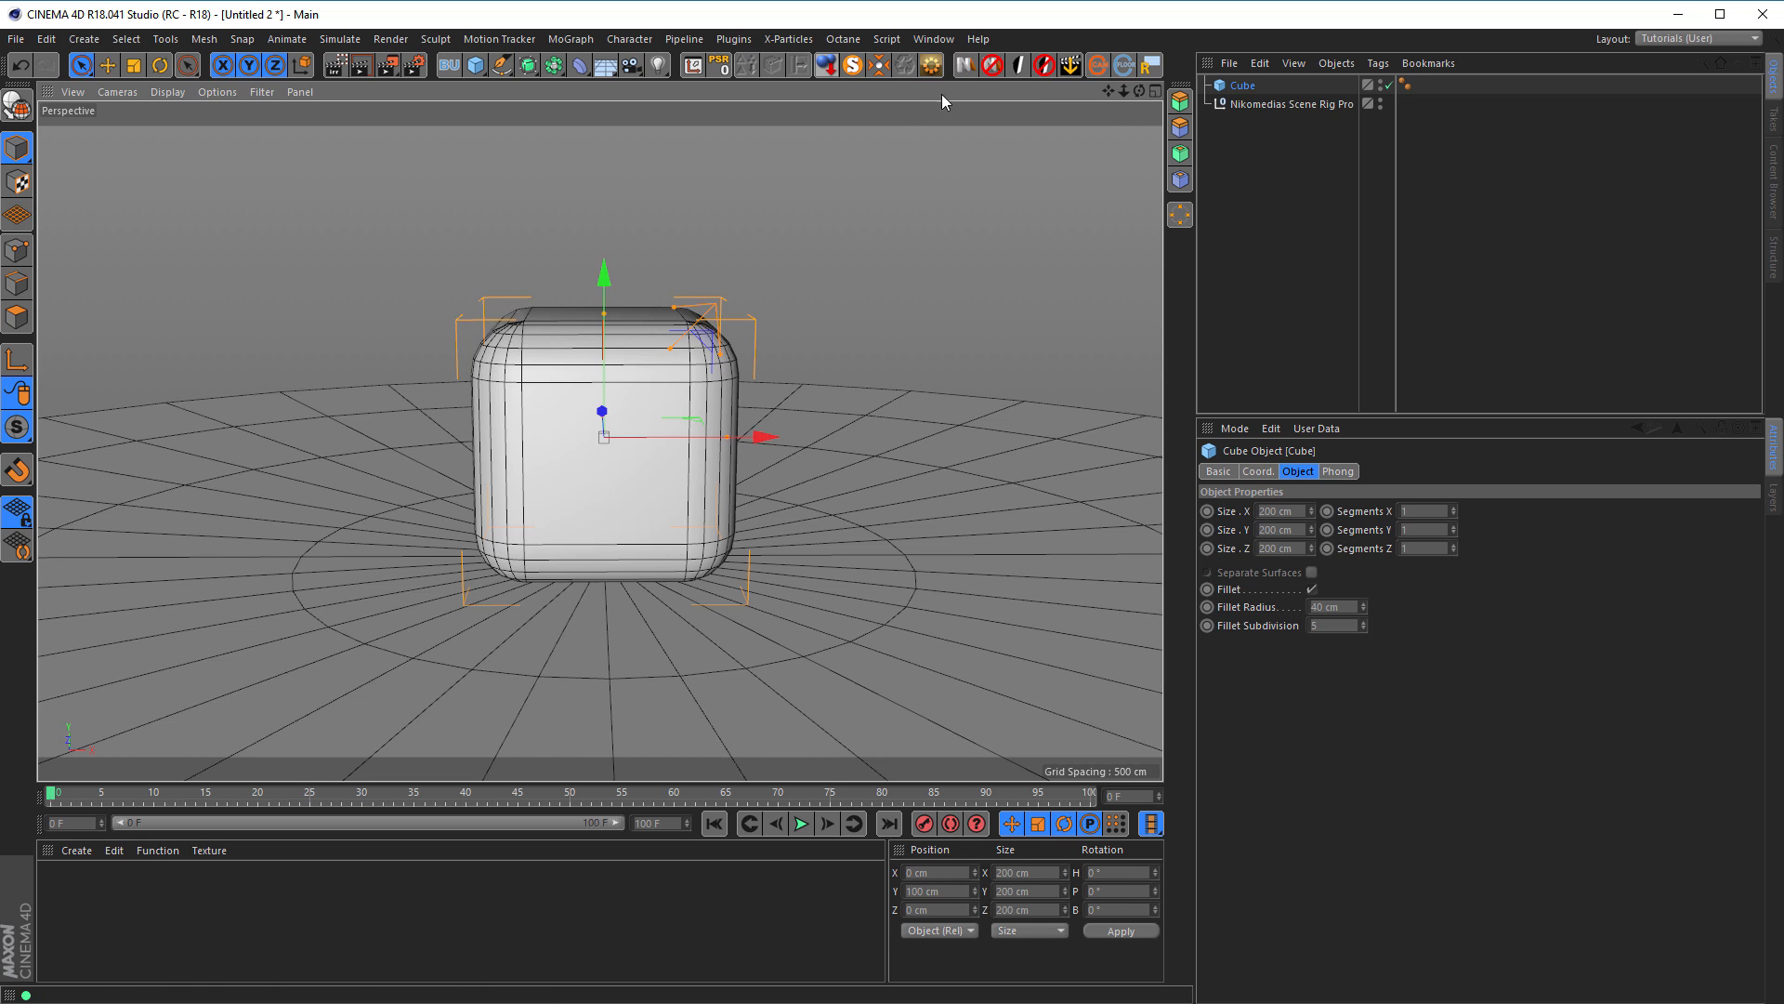
Step: Reset the rig's Background Color gradient to its default and lower the Background Brightness to 13 %
left_click(1277, 106)
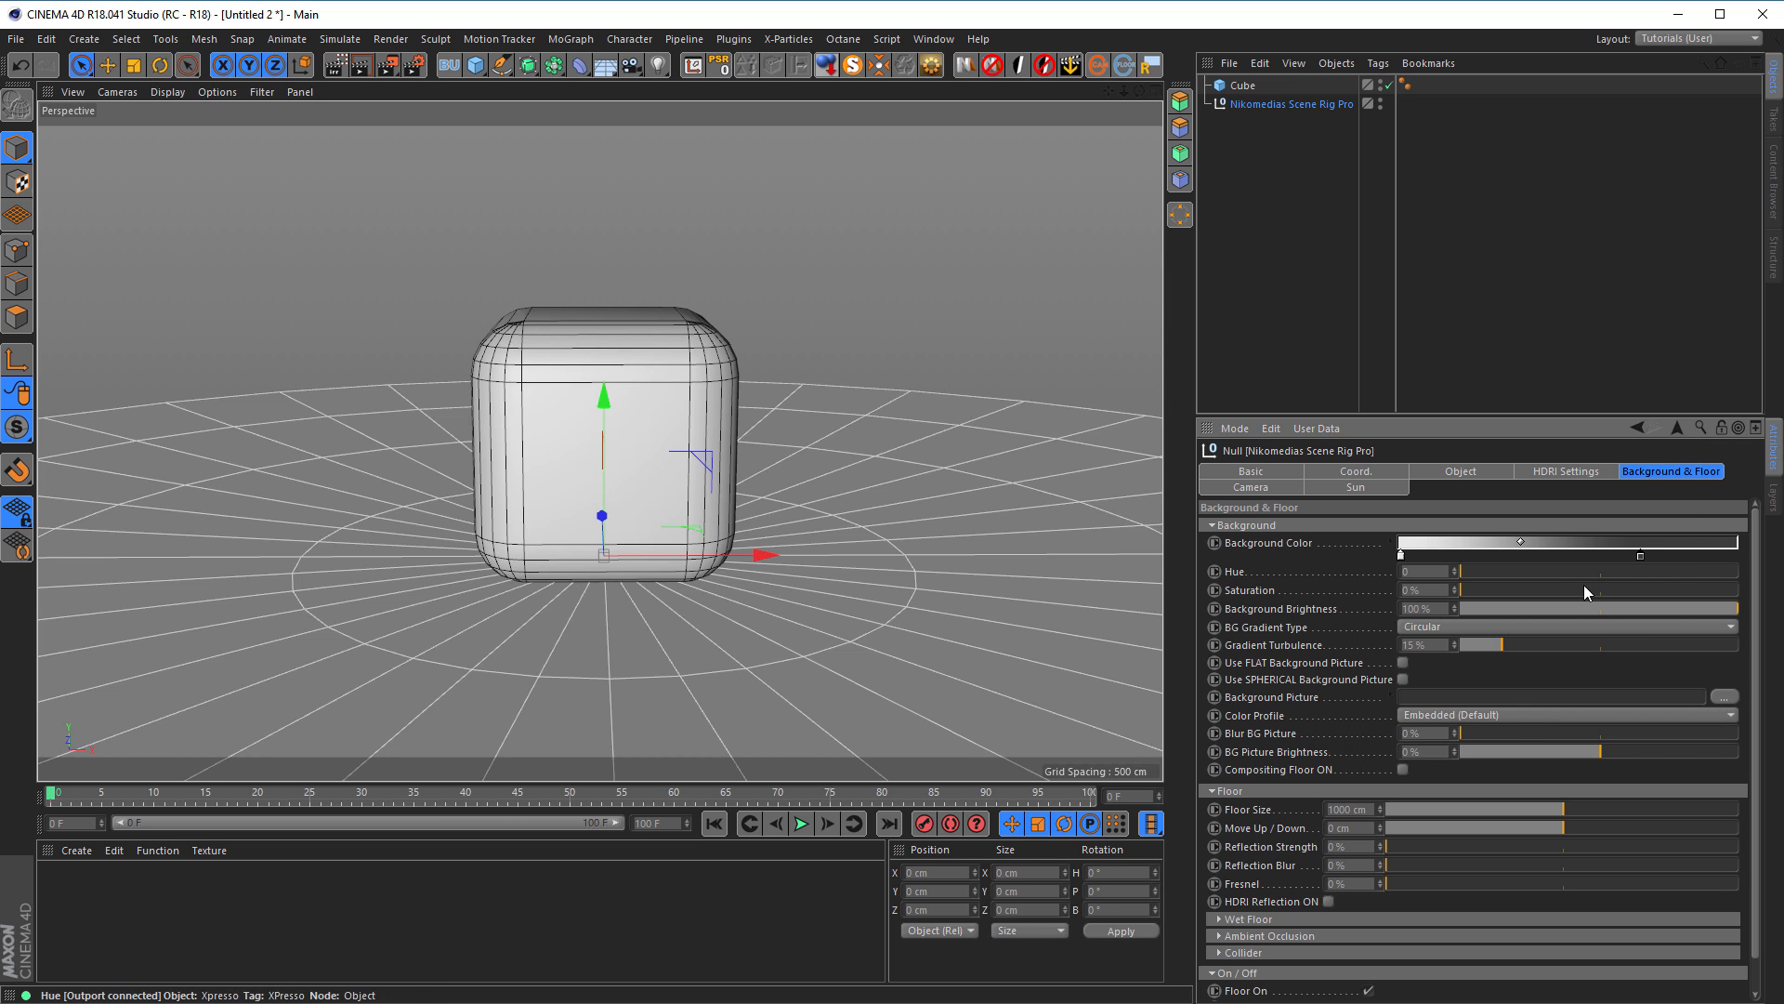
left_click_drag(1712, 608, 1574, 609)
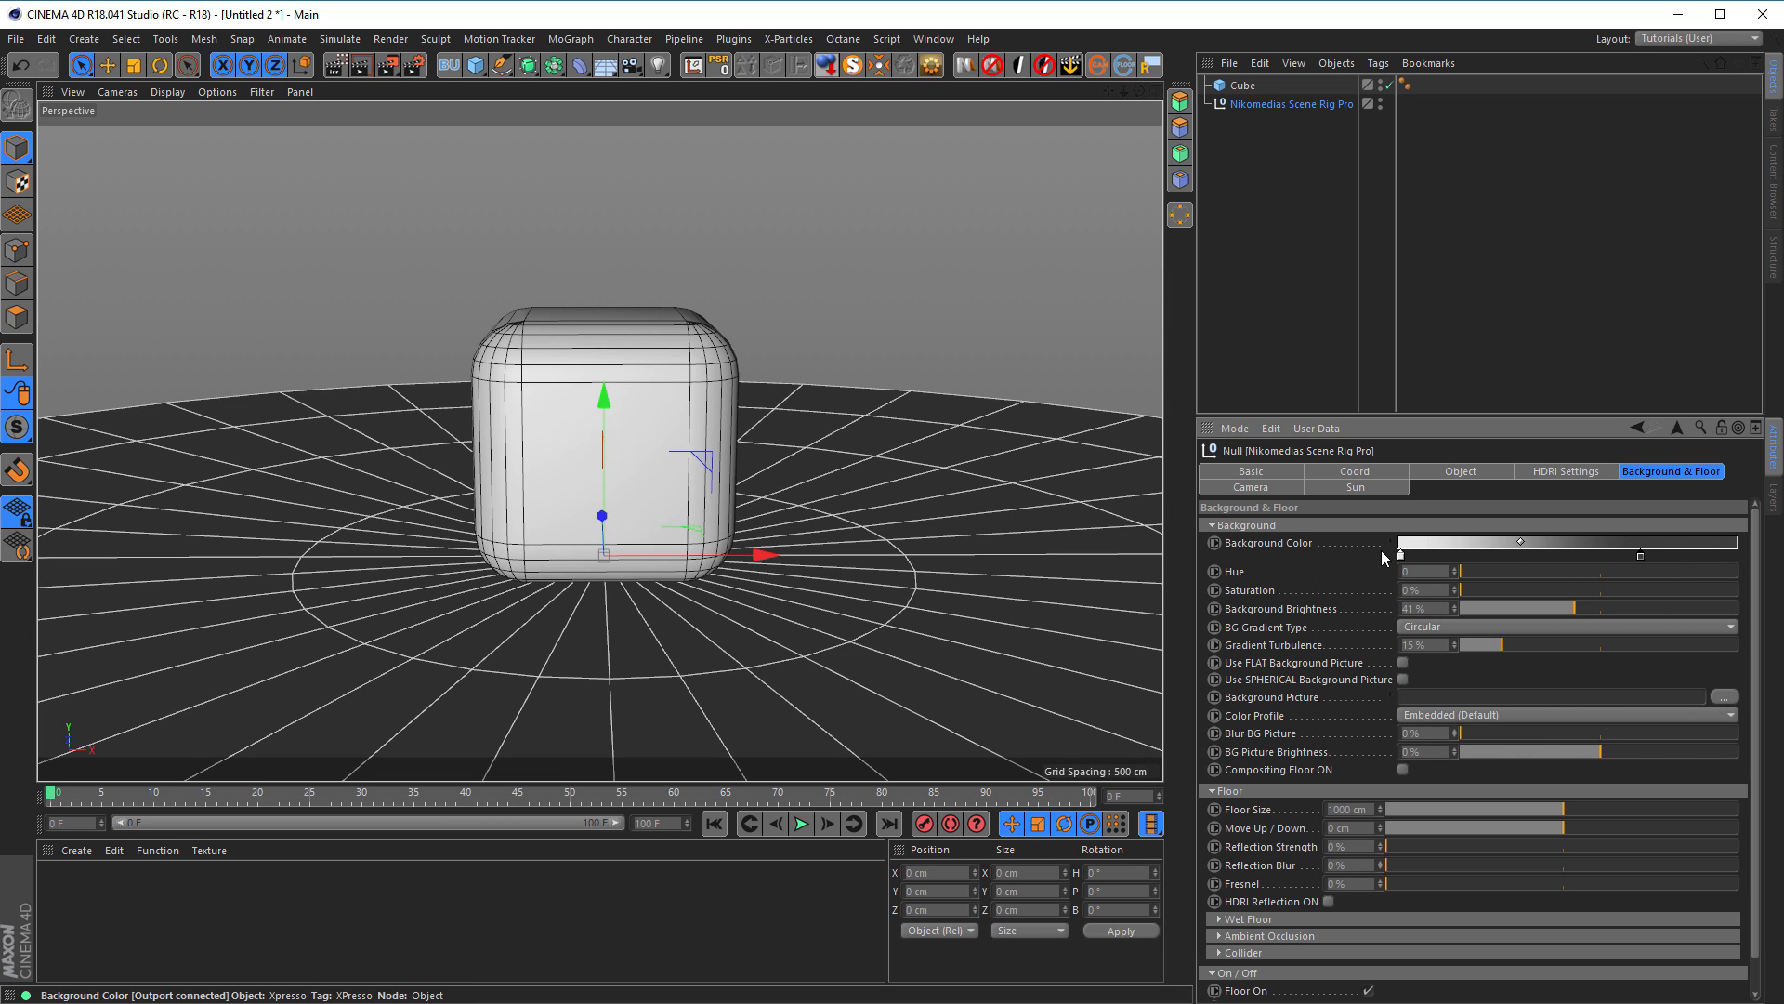
right_click(1269, 541)
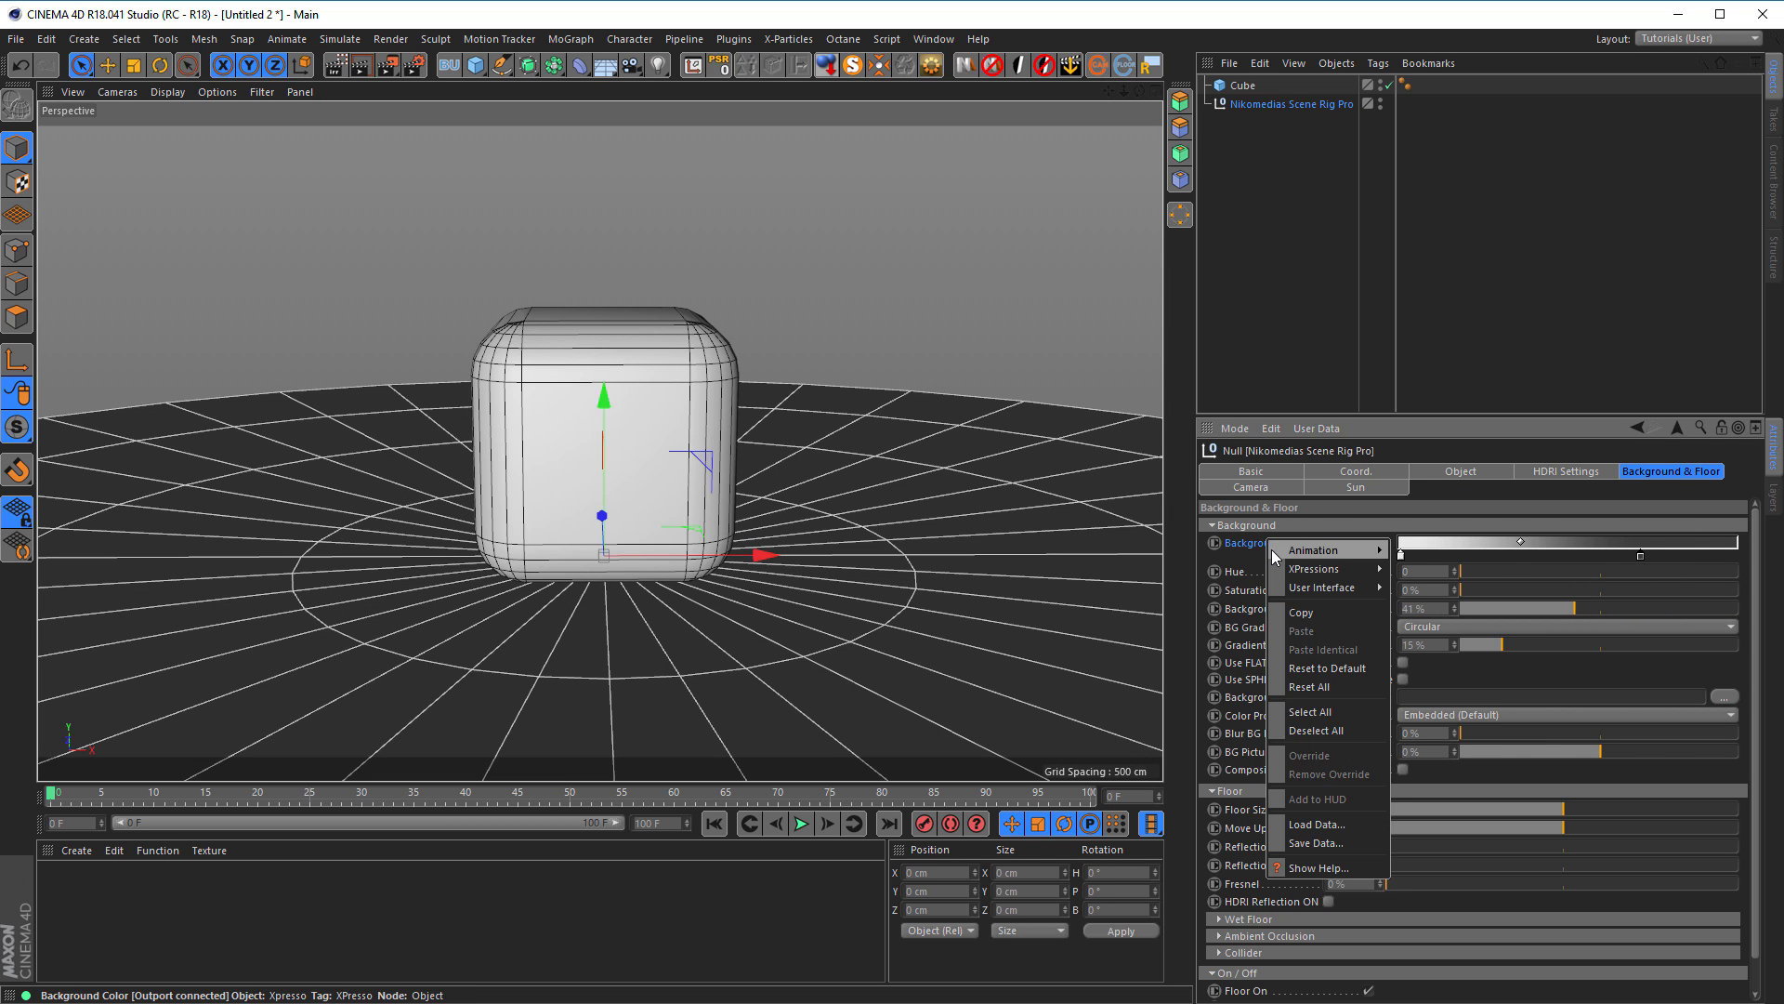
left_click(1330, 670)
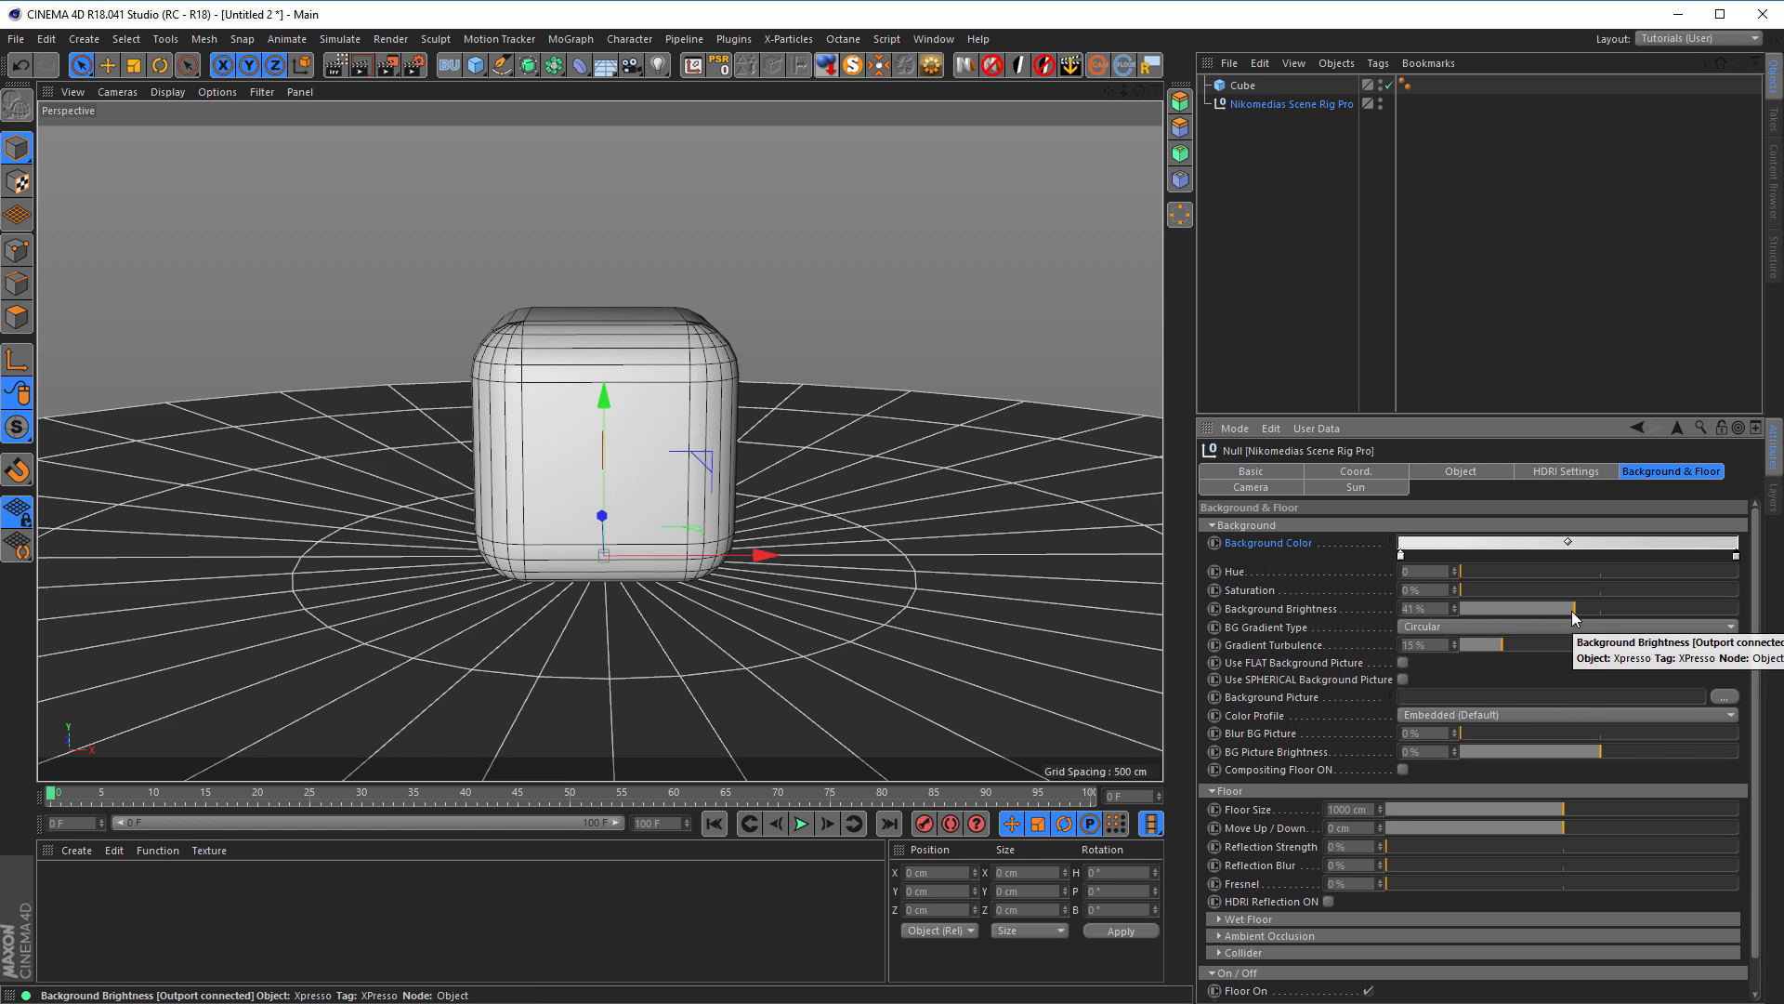
left_click_drag(1575, 609, 1494, 611)
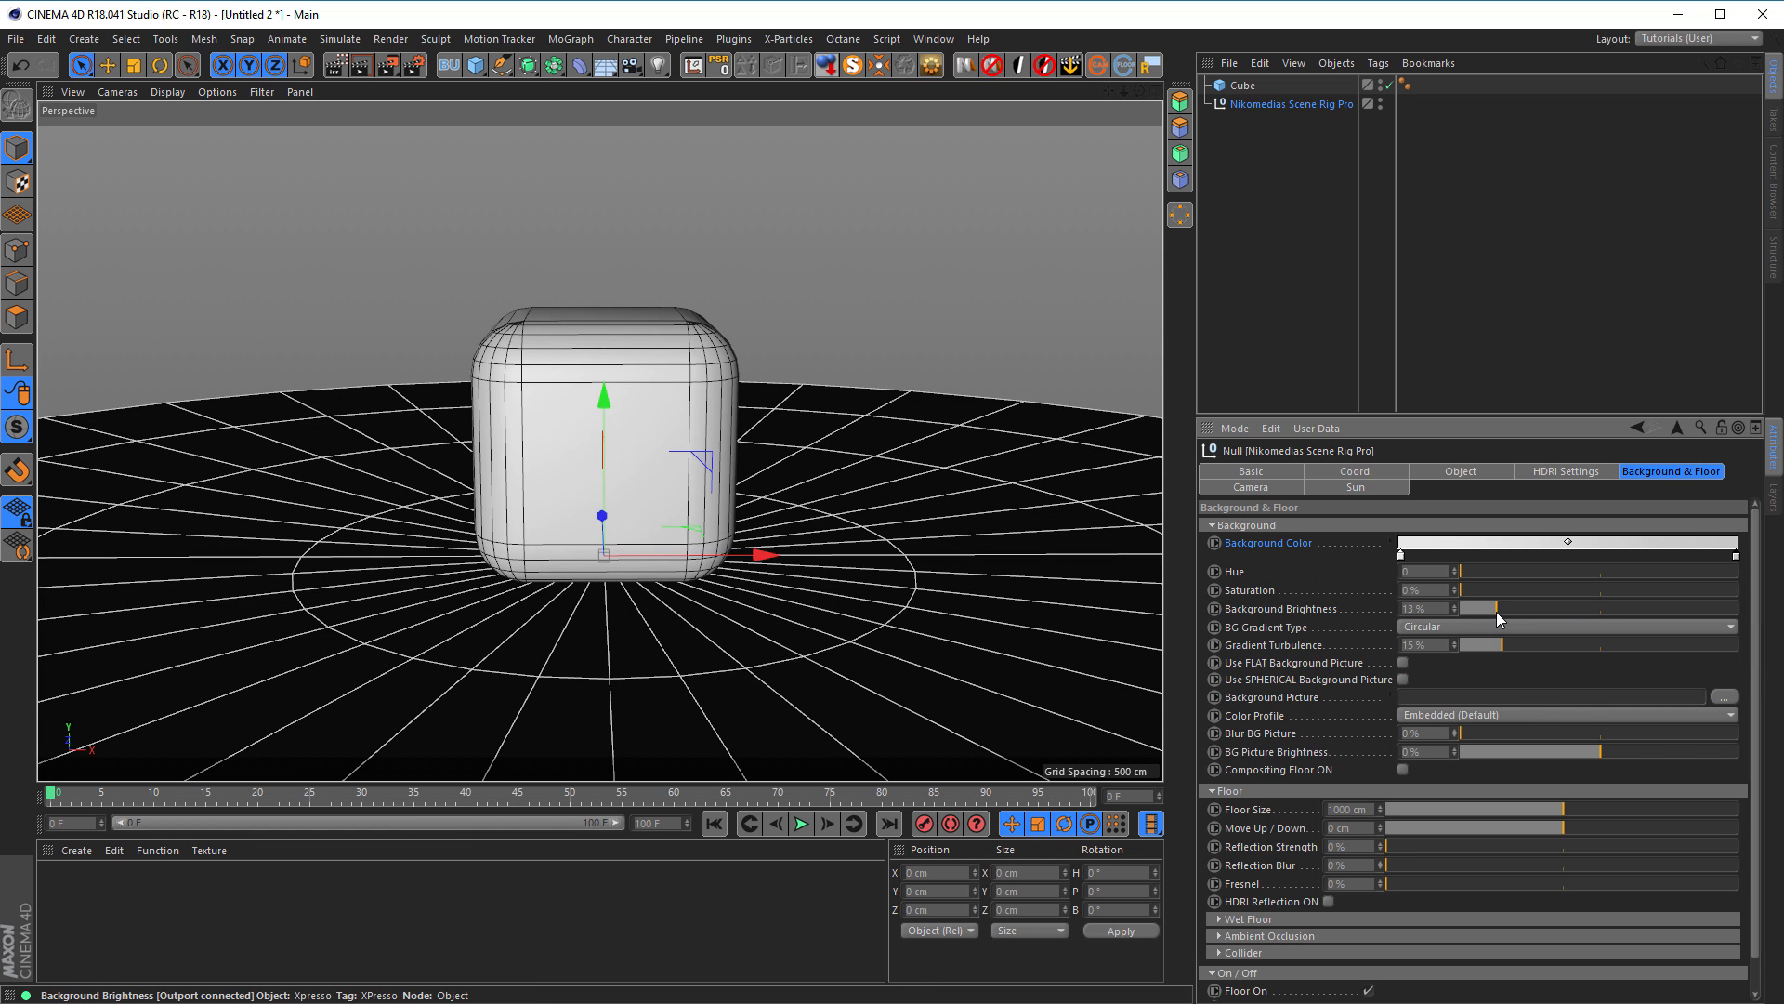
Step: Preview the cube in an interactive render region extended slightly downward and set the Background Brightness to 16 %
left_click(336, 64)
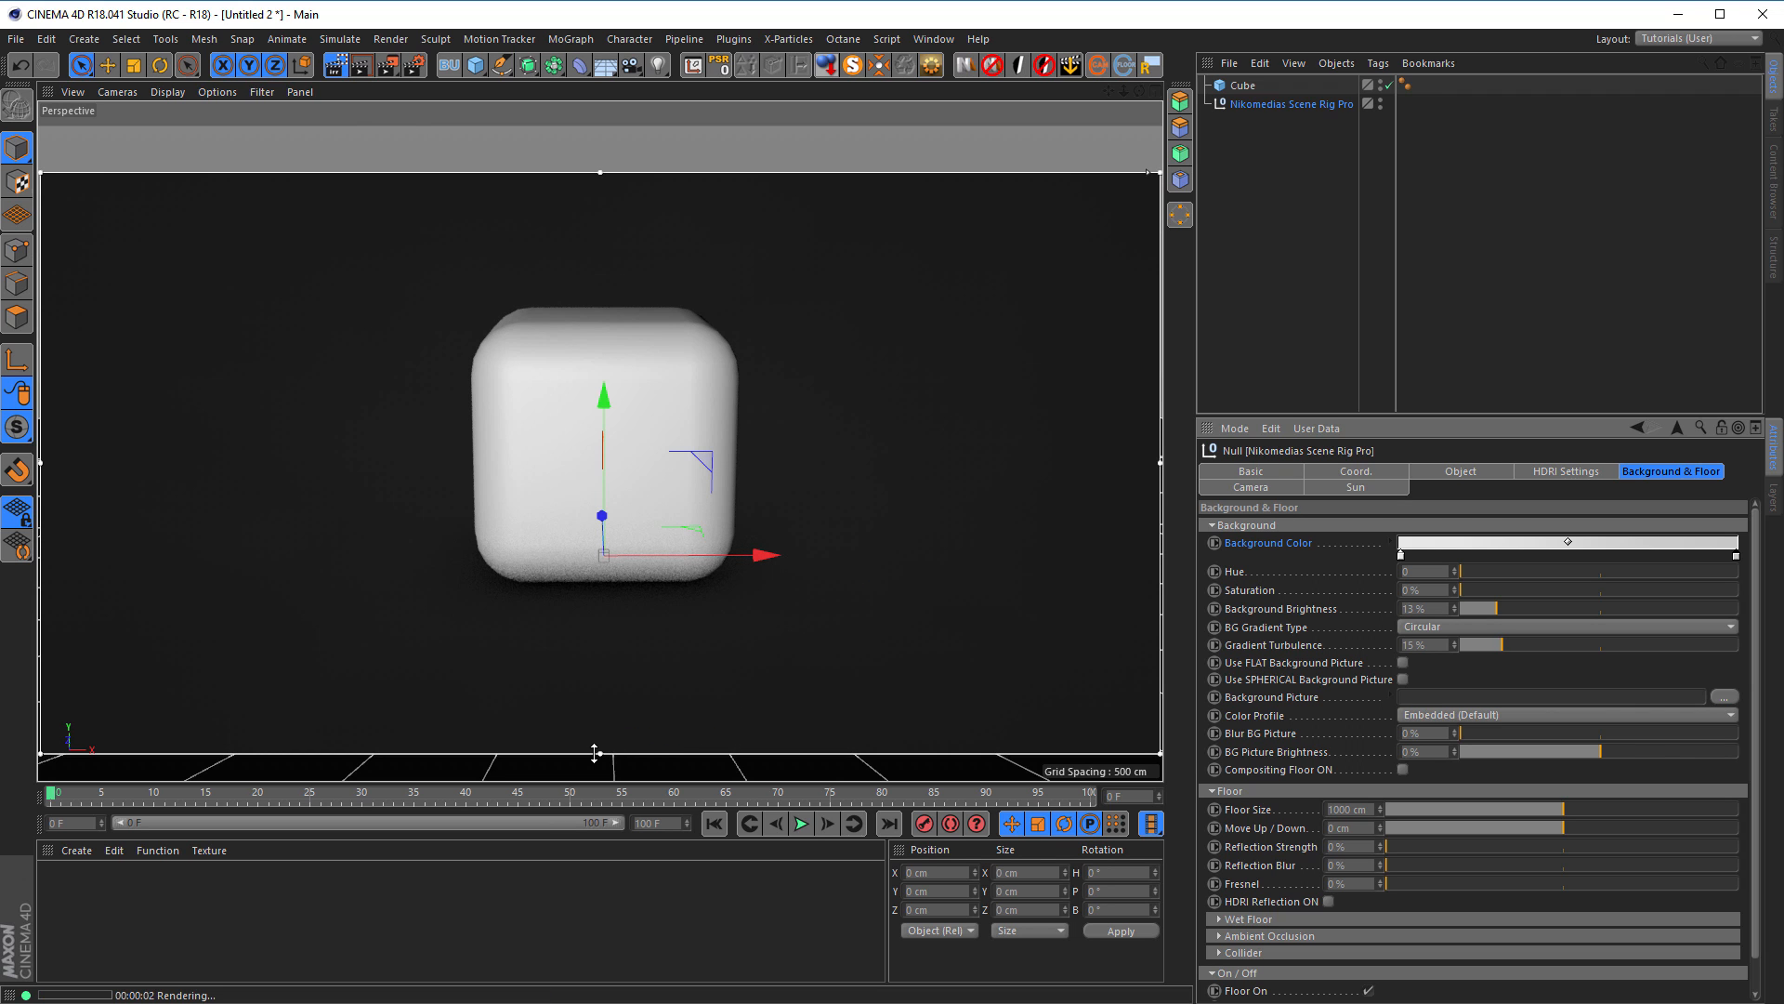
left_click_drag(596, 753, 595, 766)
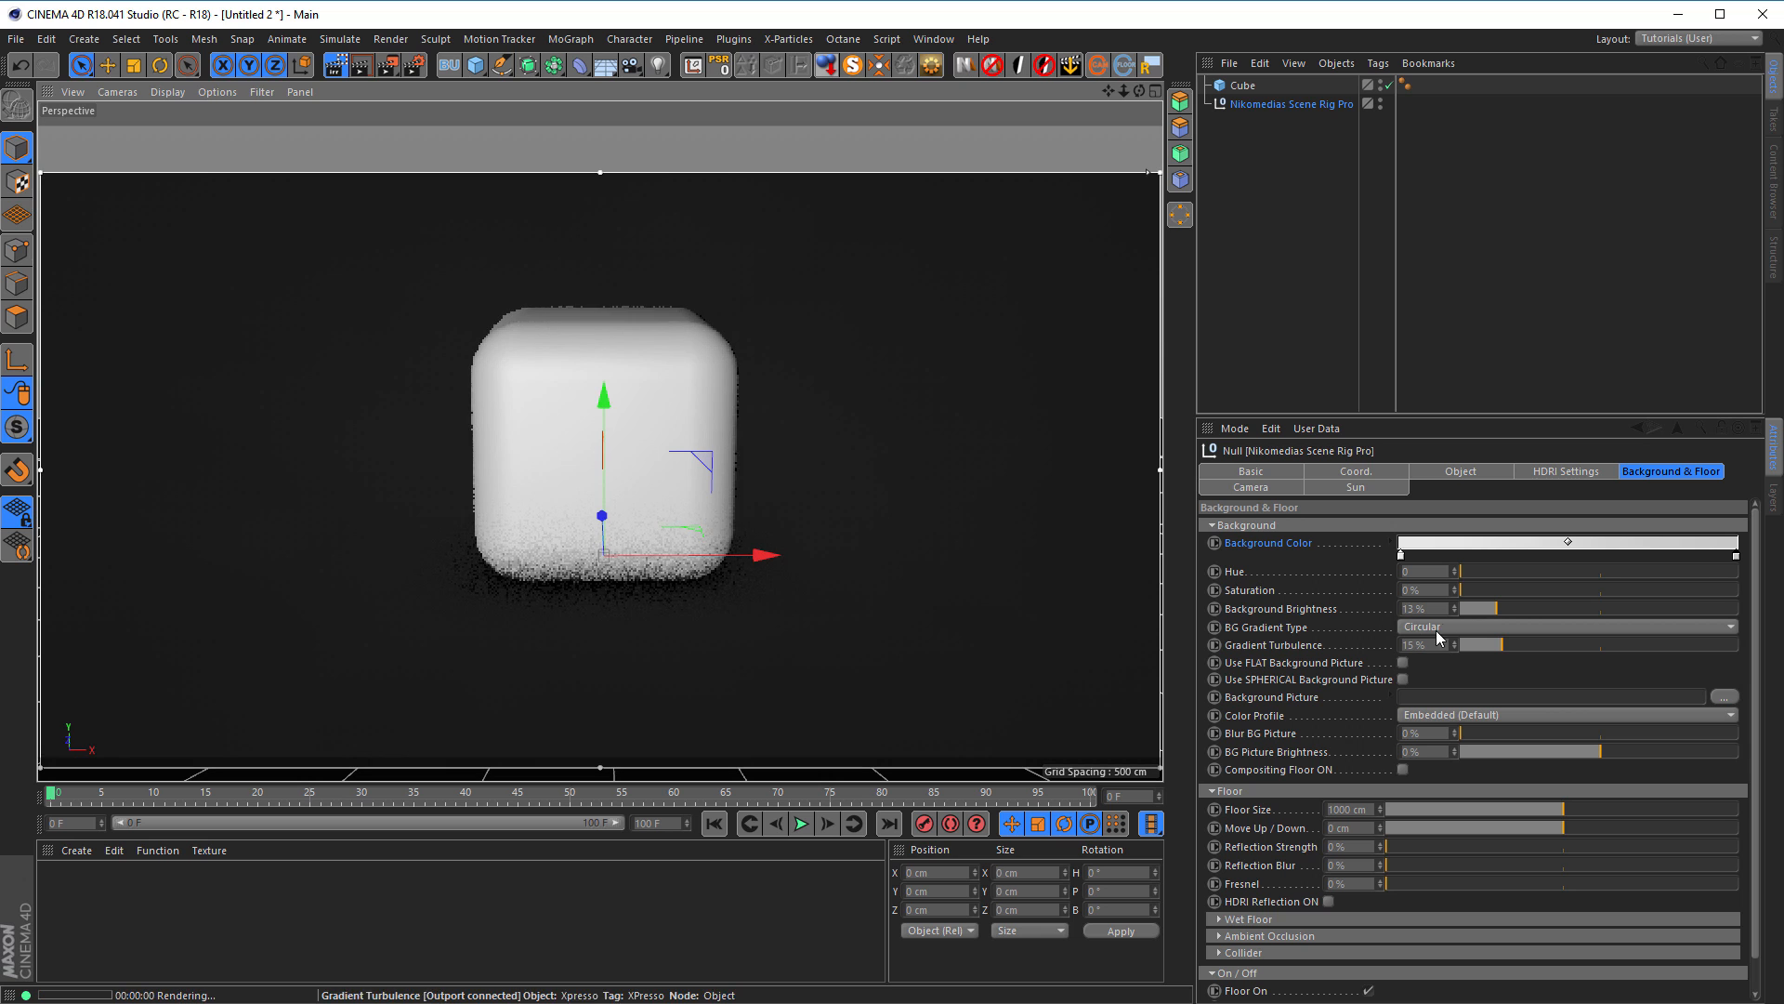
left_click_drag(1494, 609, 1502, 609)
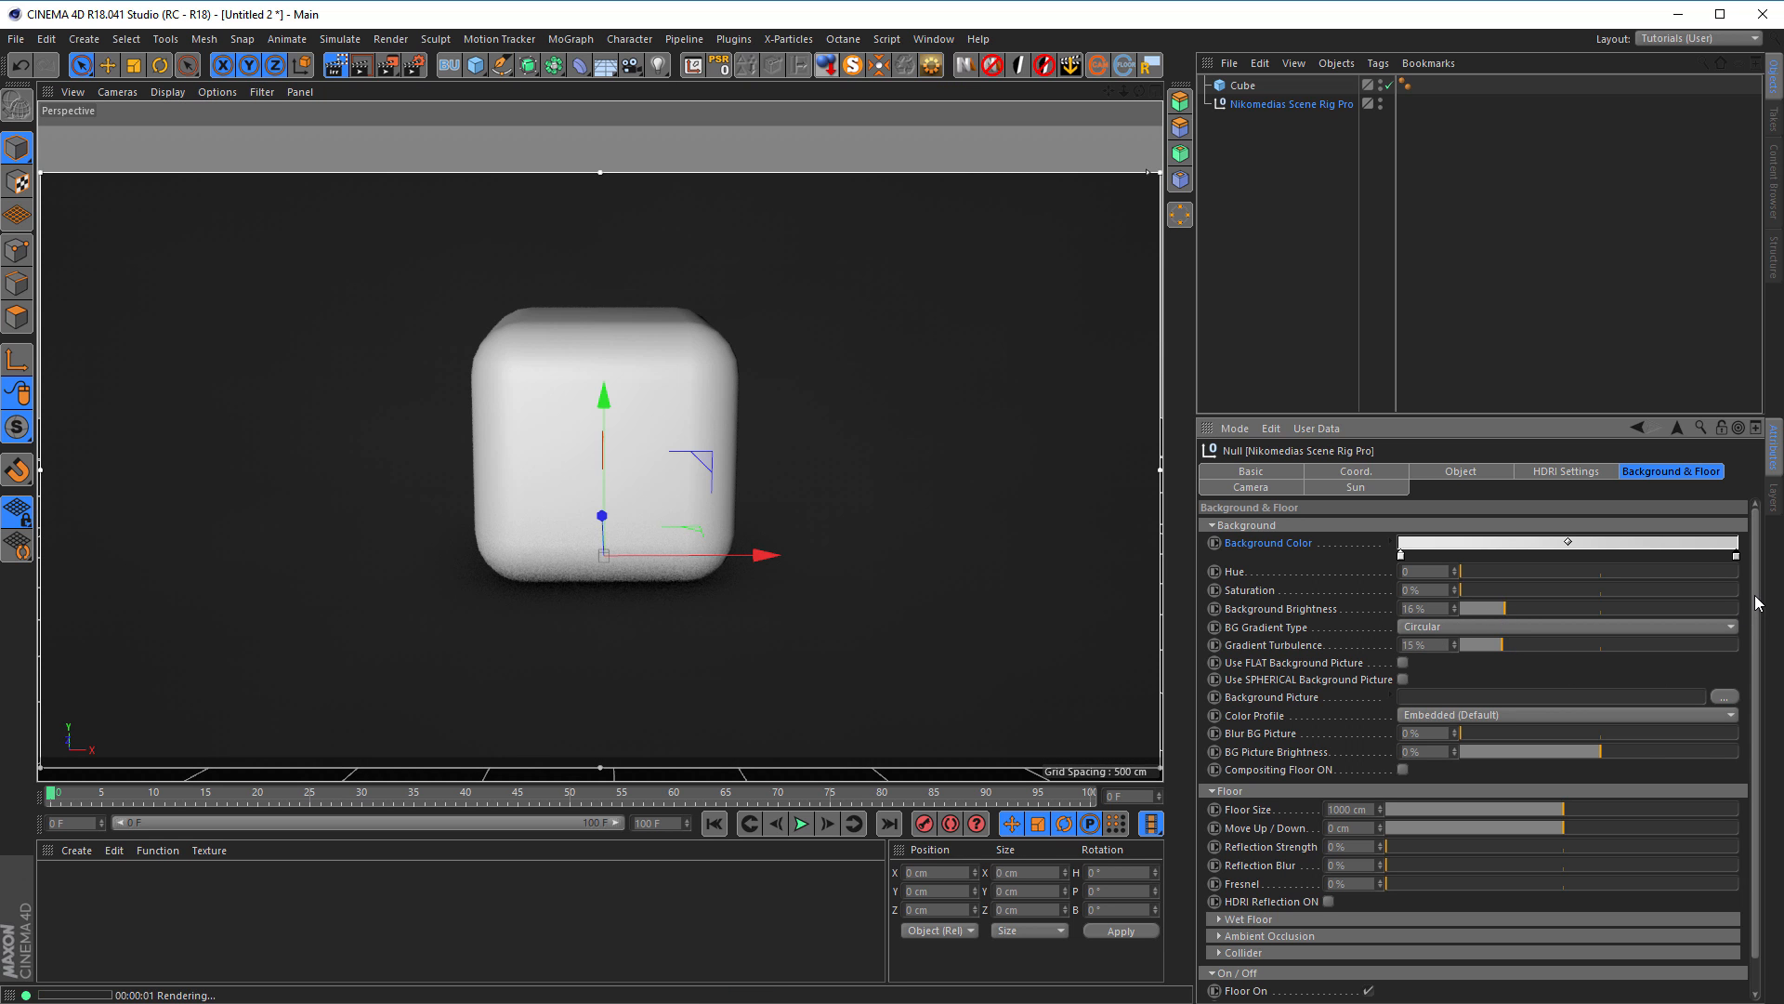
Step: Set the floor's Reflection Strength to 100 % and its Reflection Blur to 22 %
left_click_drag(1755, 600, 1757, 658)
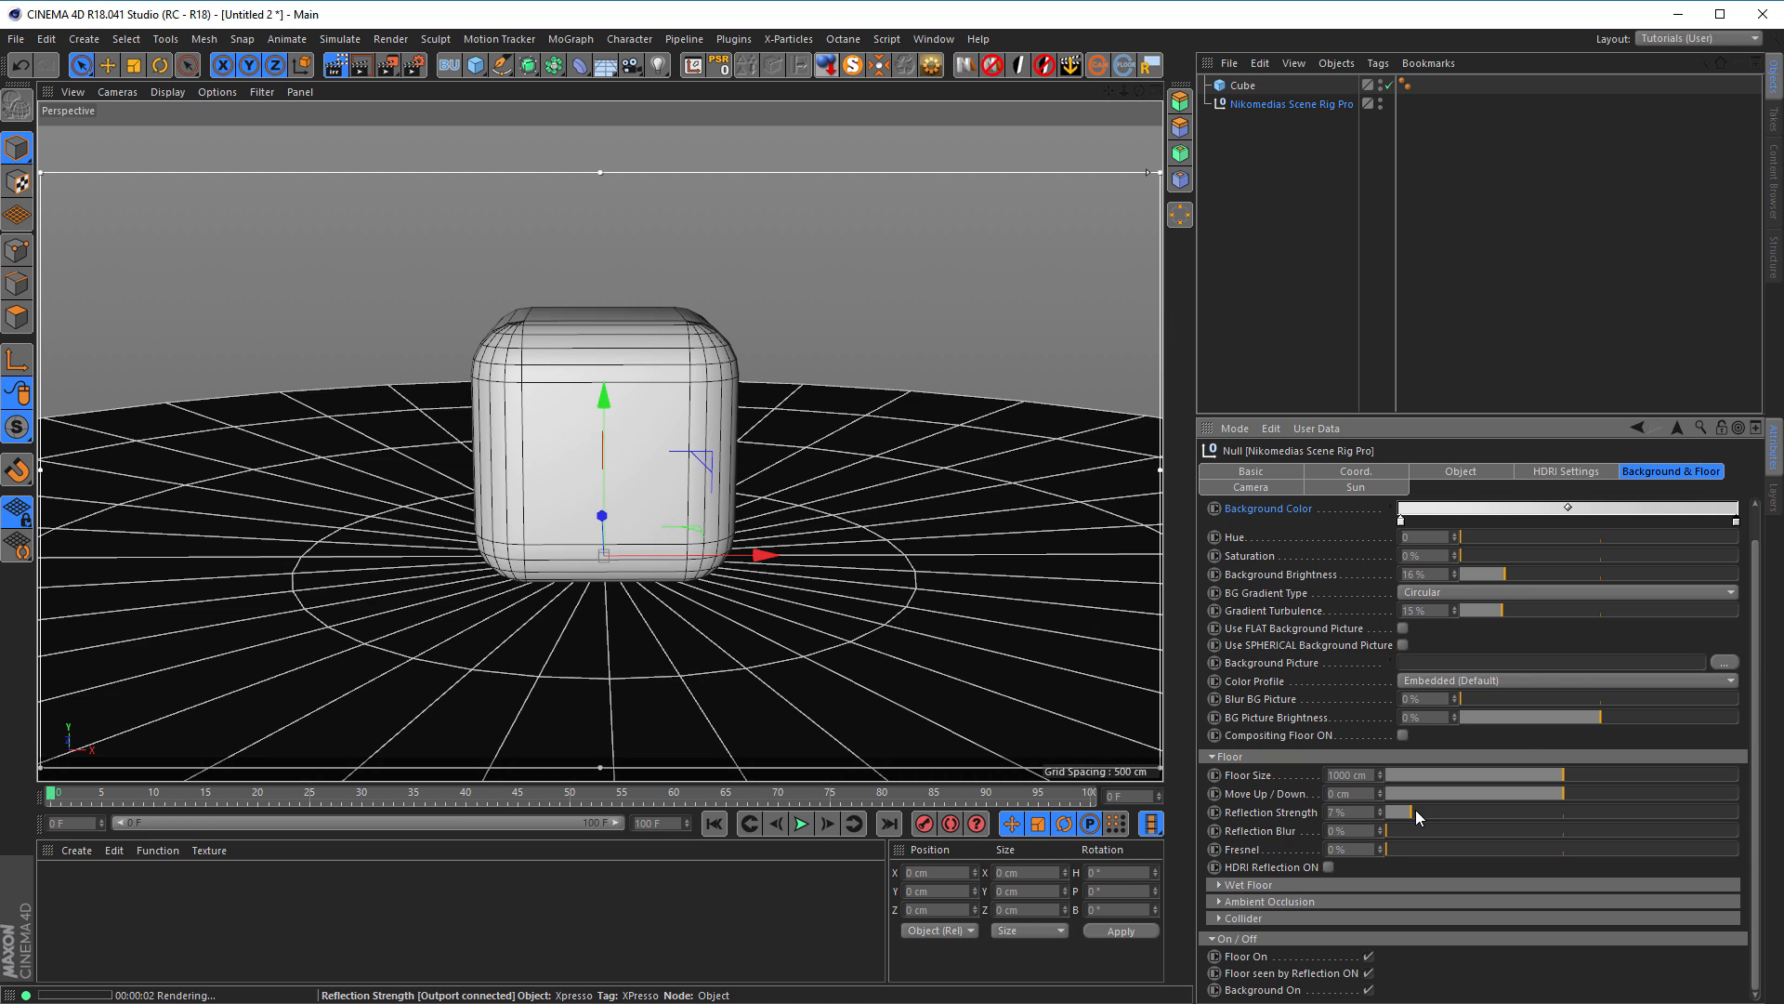
left_click_drag(1415, 811, 1764, 811)
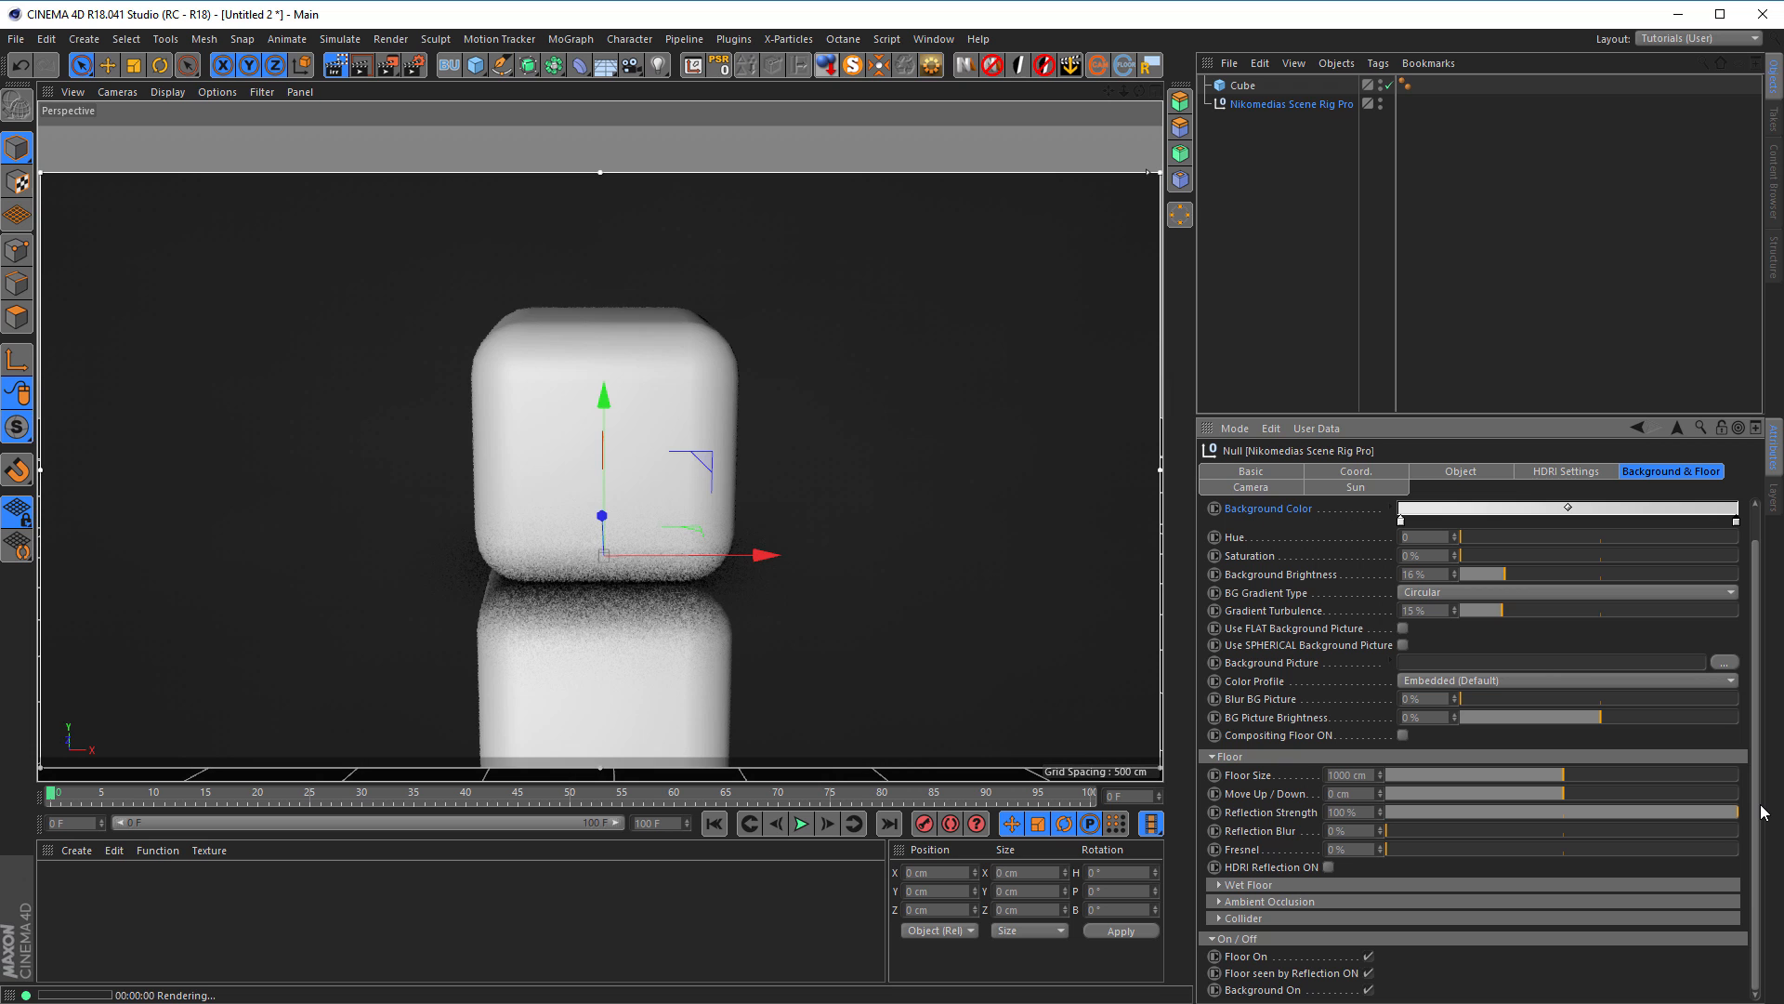
left_click_drag(1397, 829, 1464, 829)
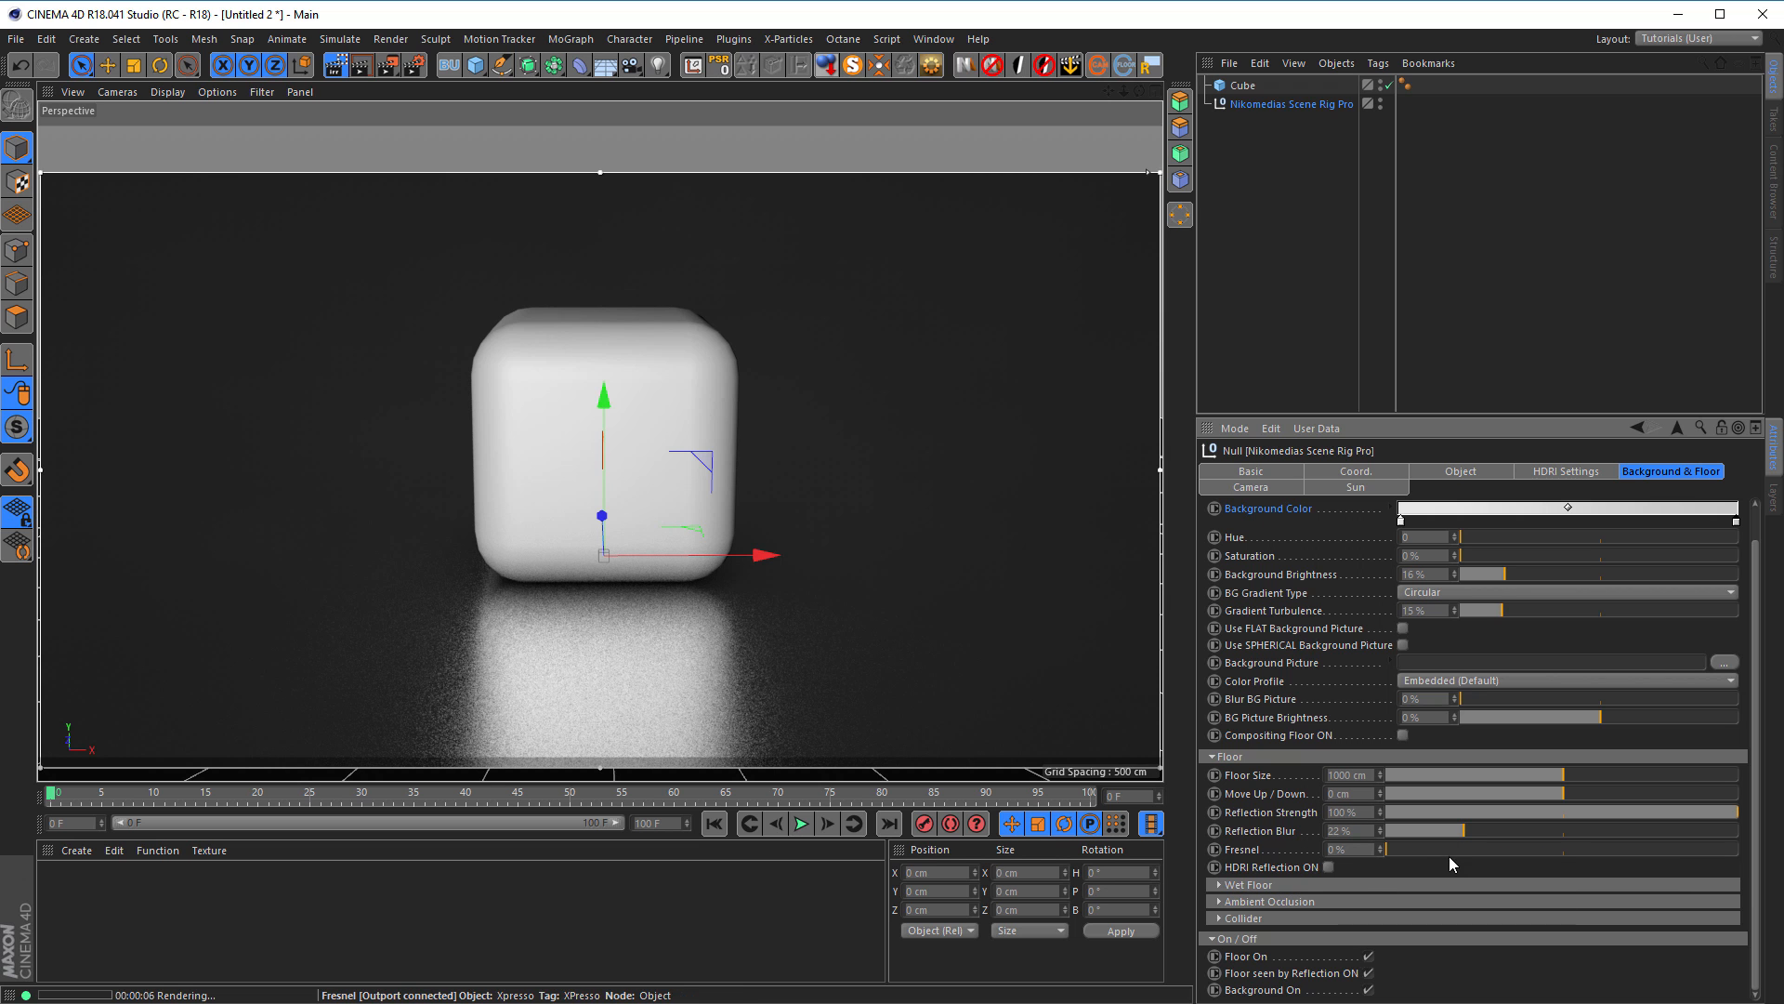
Step: Set the floor's Reflection Blur to 100 % and switch on Wetness in the Wet Floor settings
left_click_drag(1451, 827, 1777, 844)
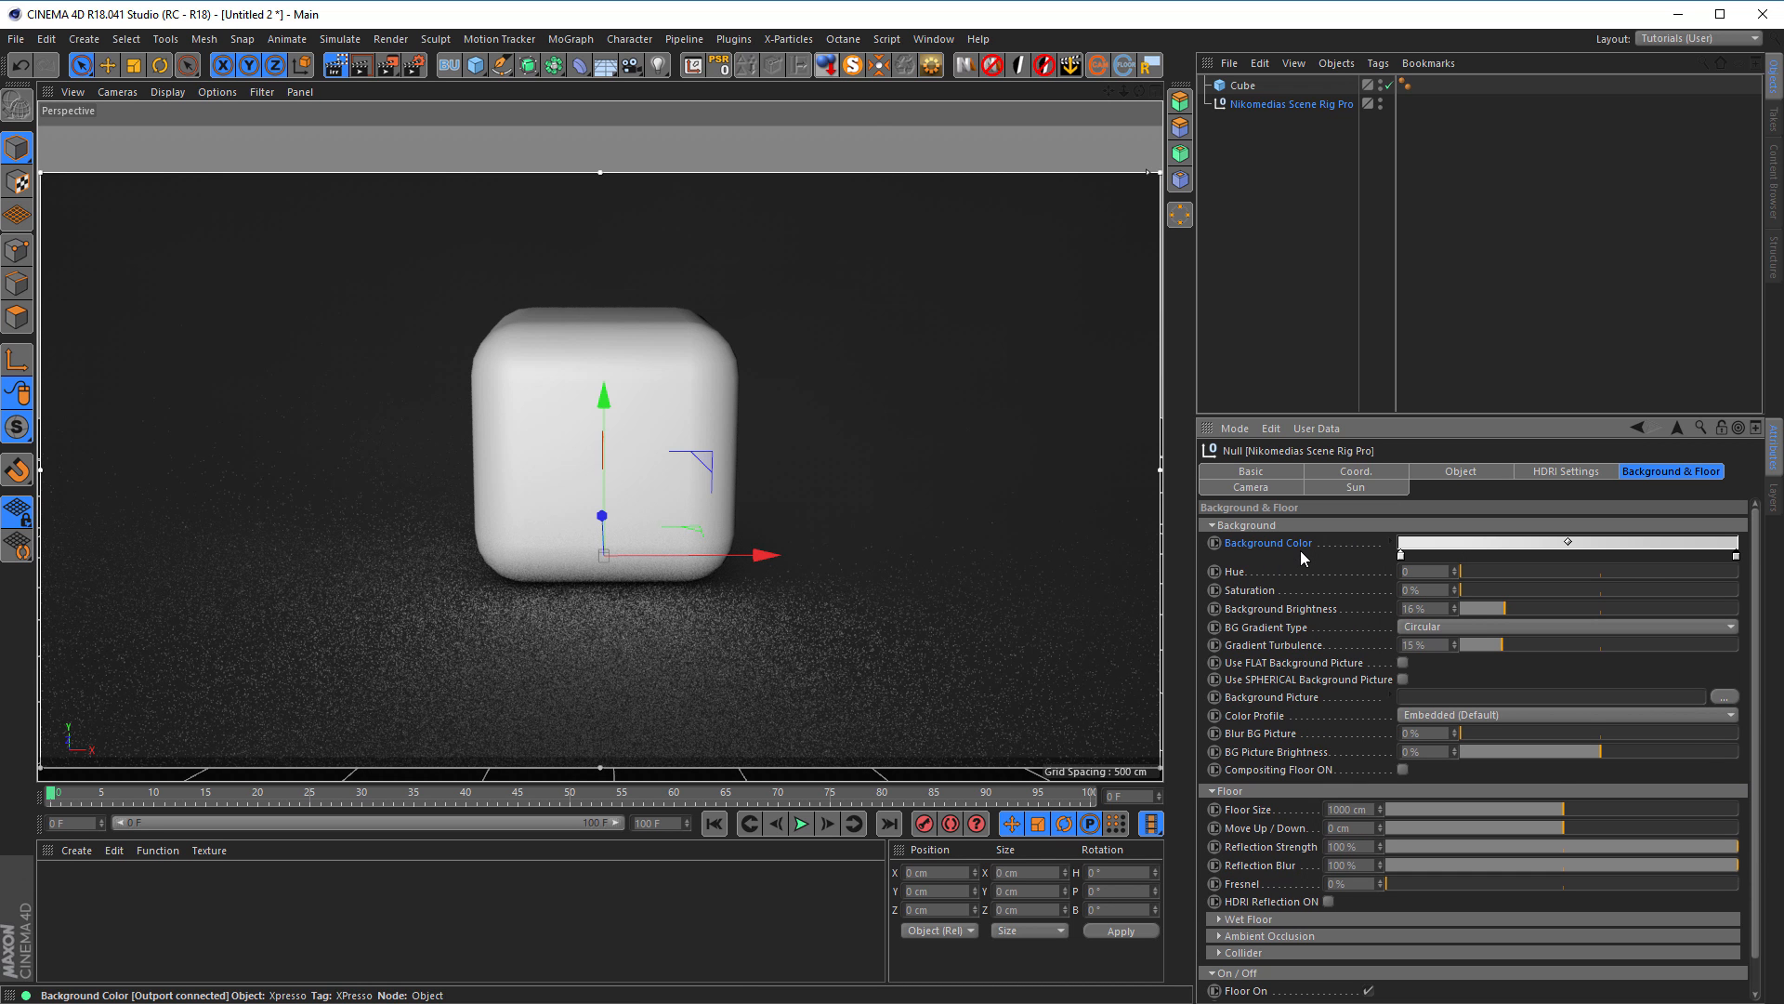
left_click(1281, 524)
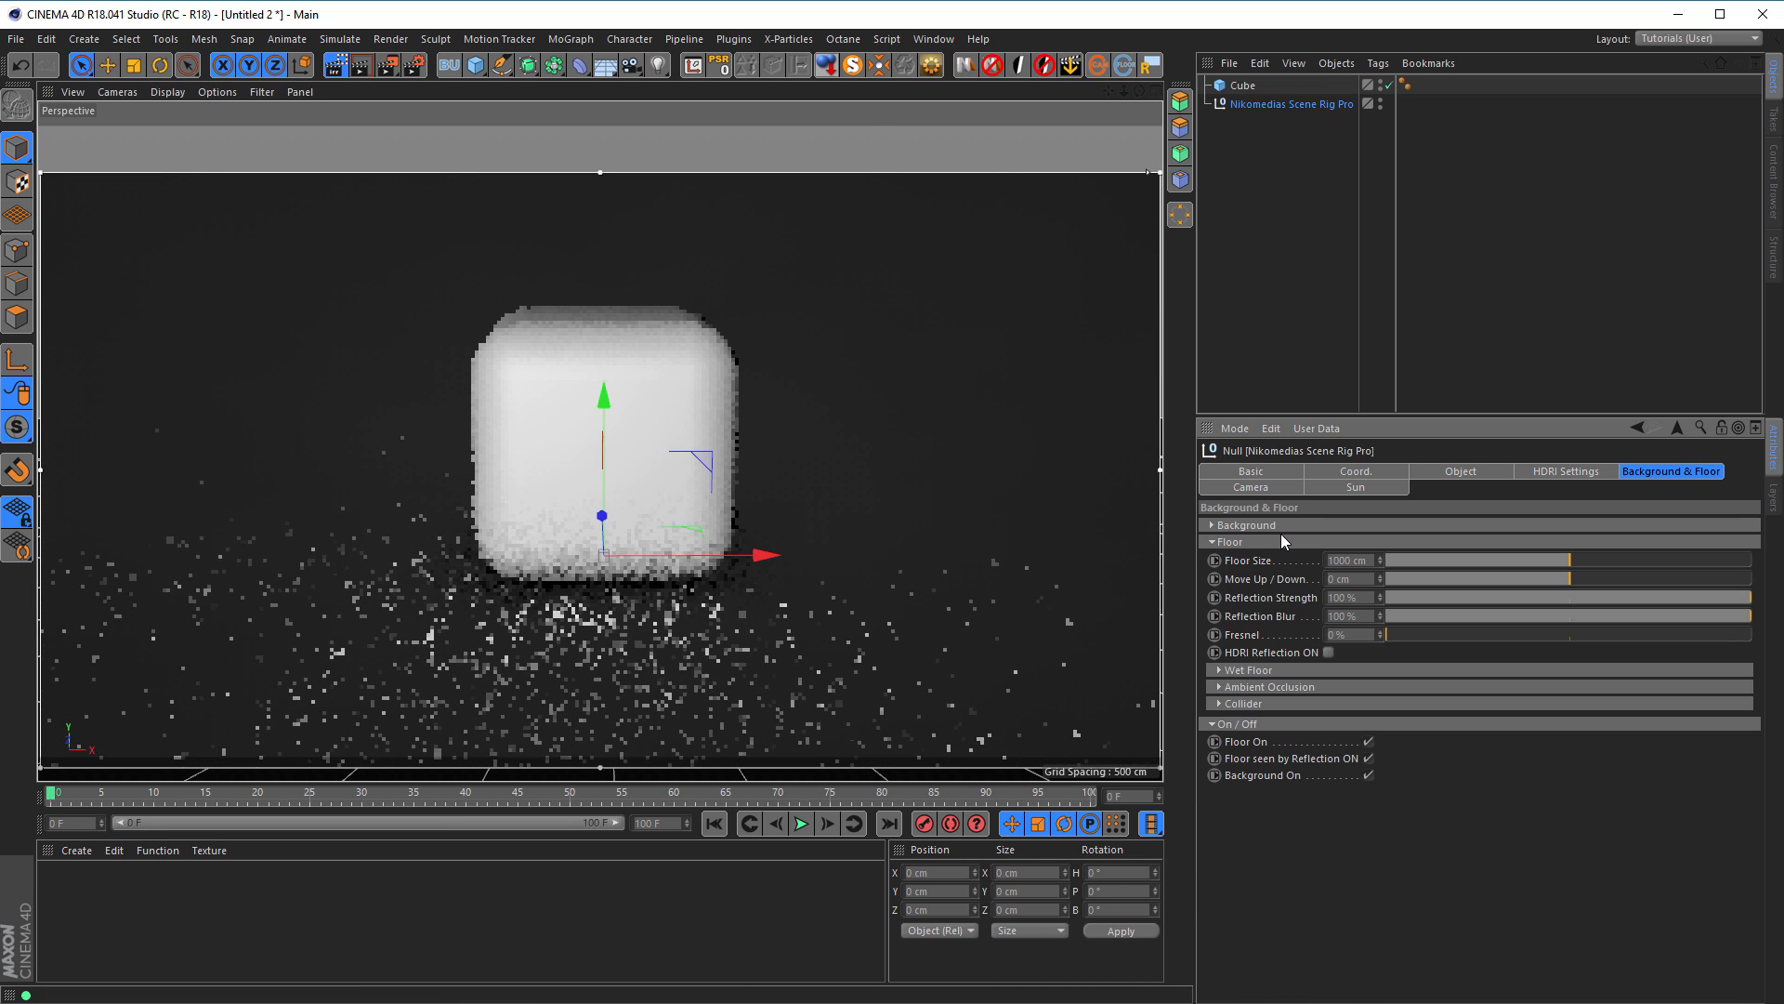
left_click(1258, 670)
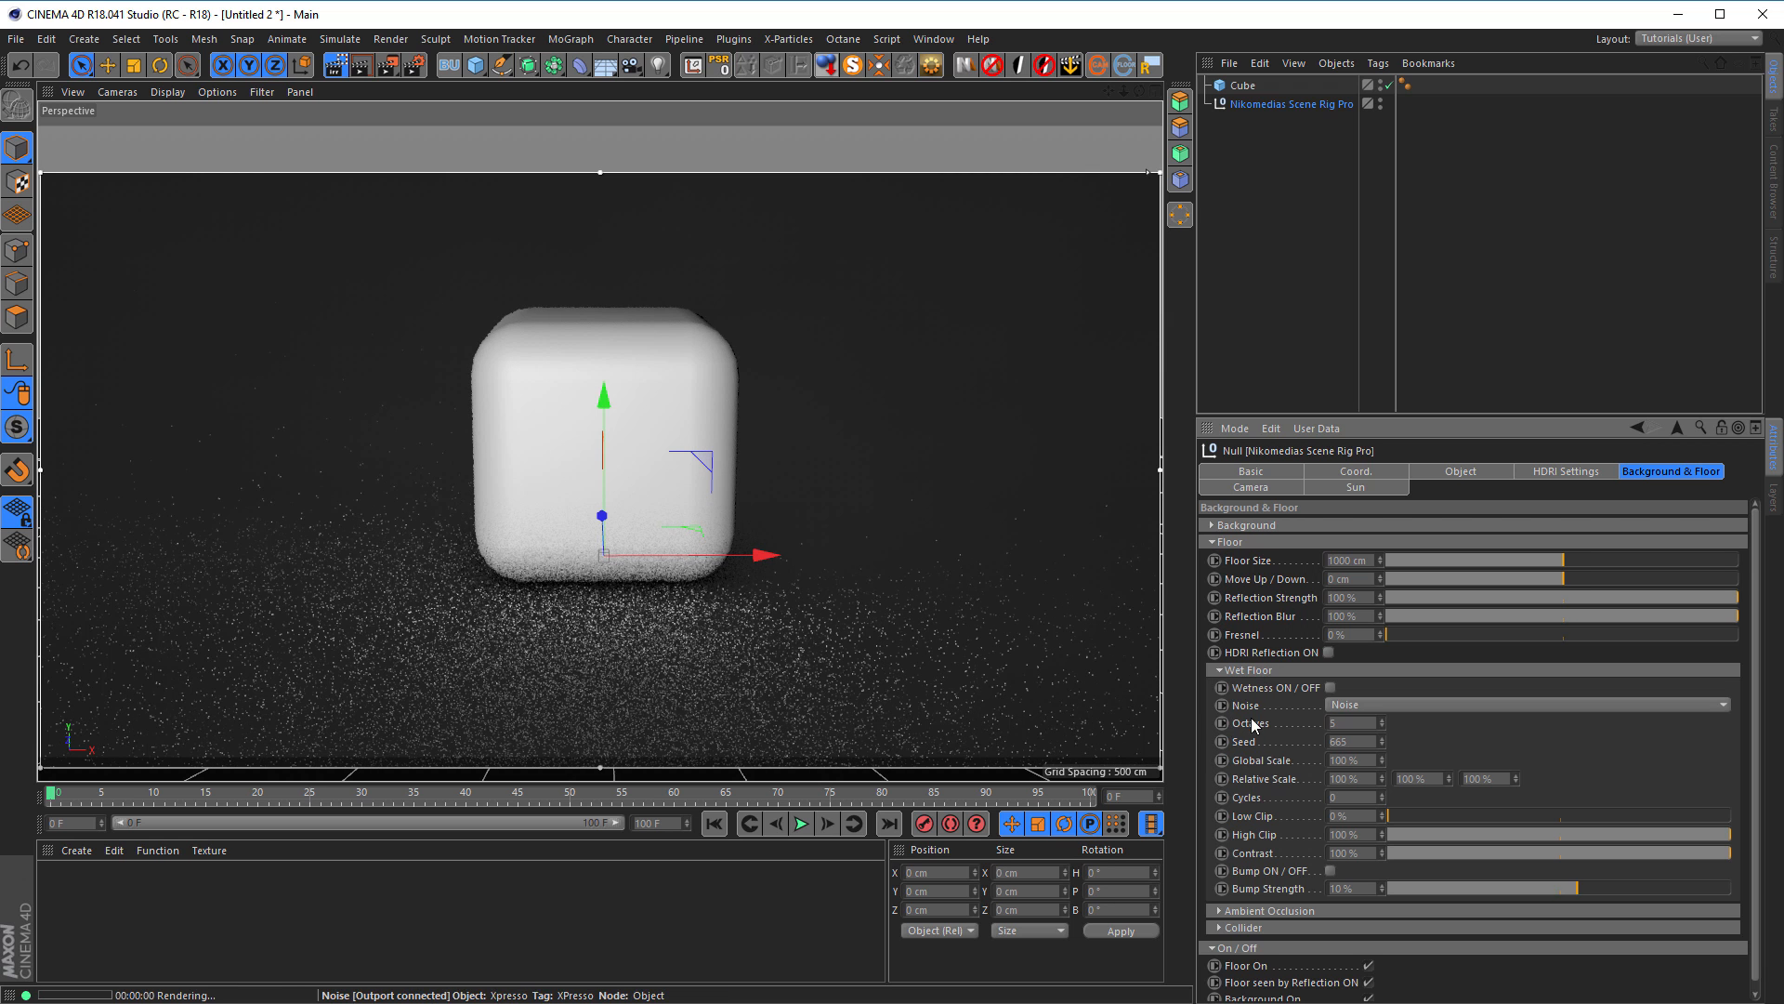
left_click(1331, 689)
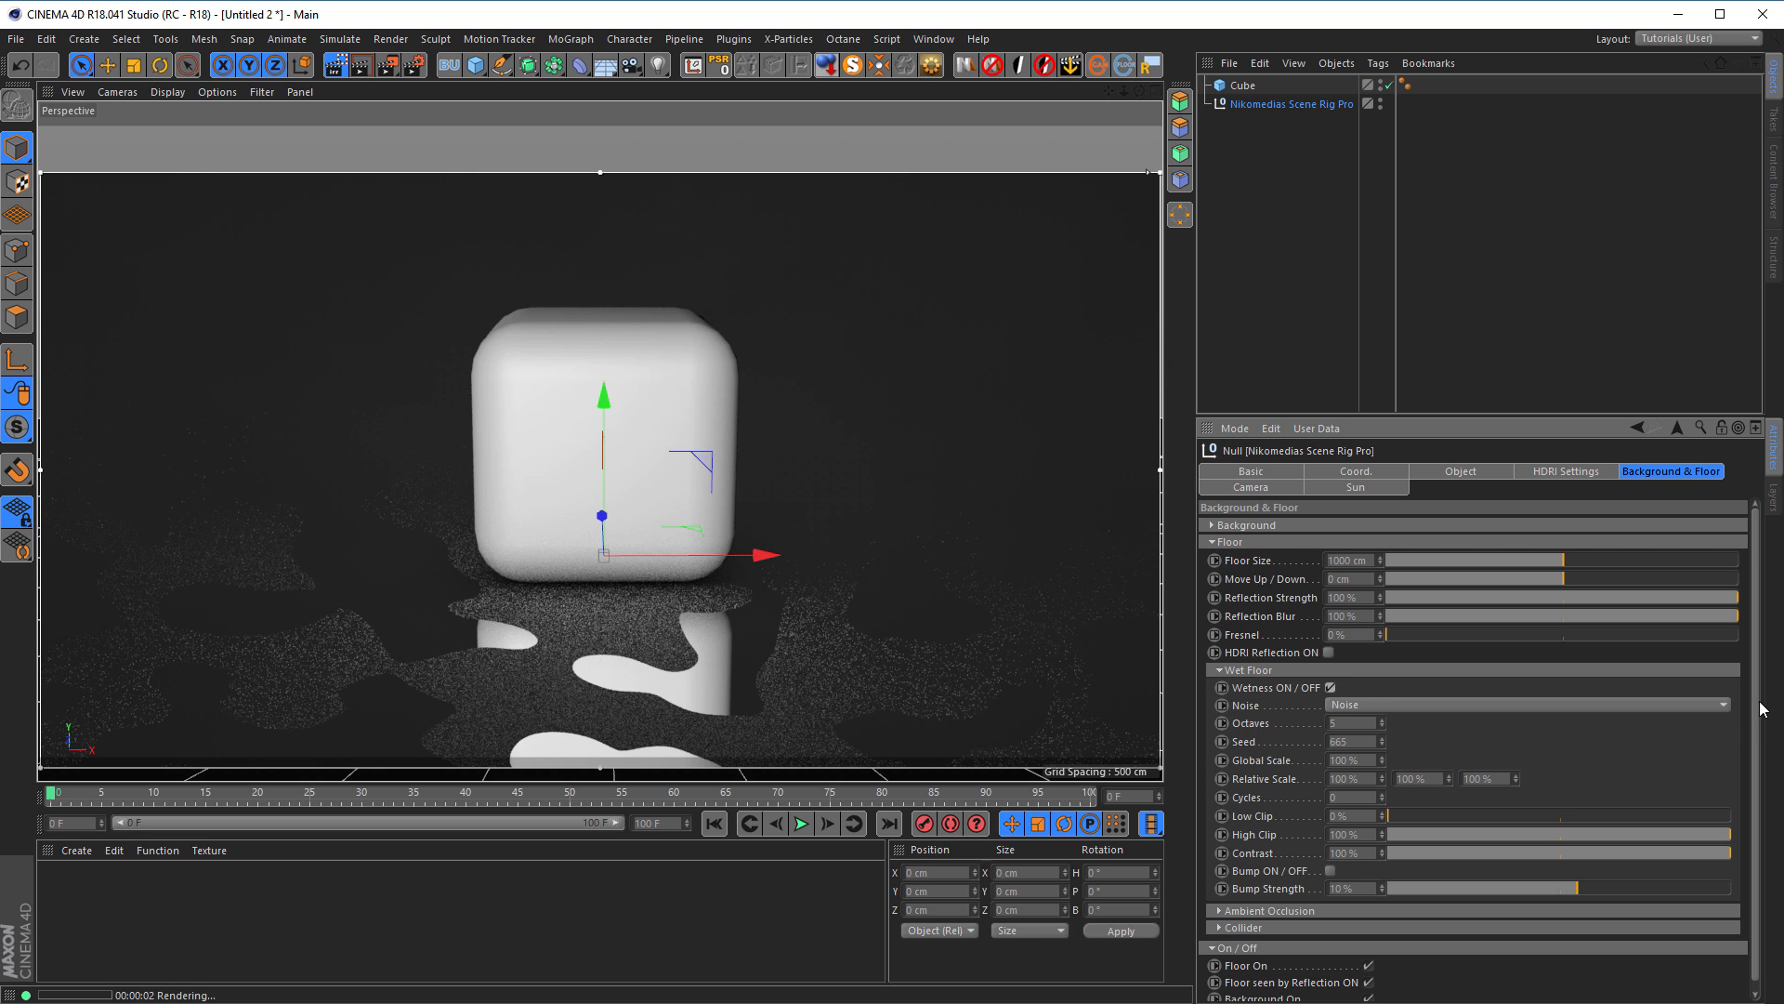
Step: Set the wet floor's Contrast to 88 % and stretch the noise with a first Relative Scale value of 556 %
left_click_drag(1758, 711, 1759, 731)
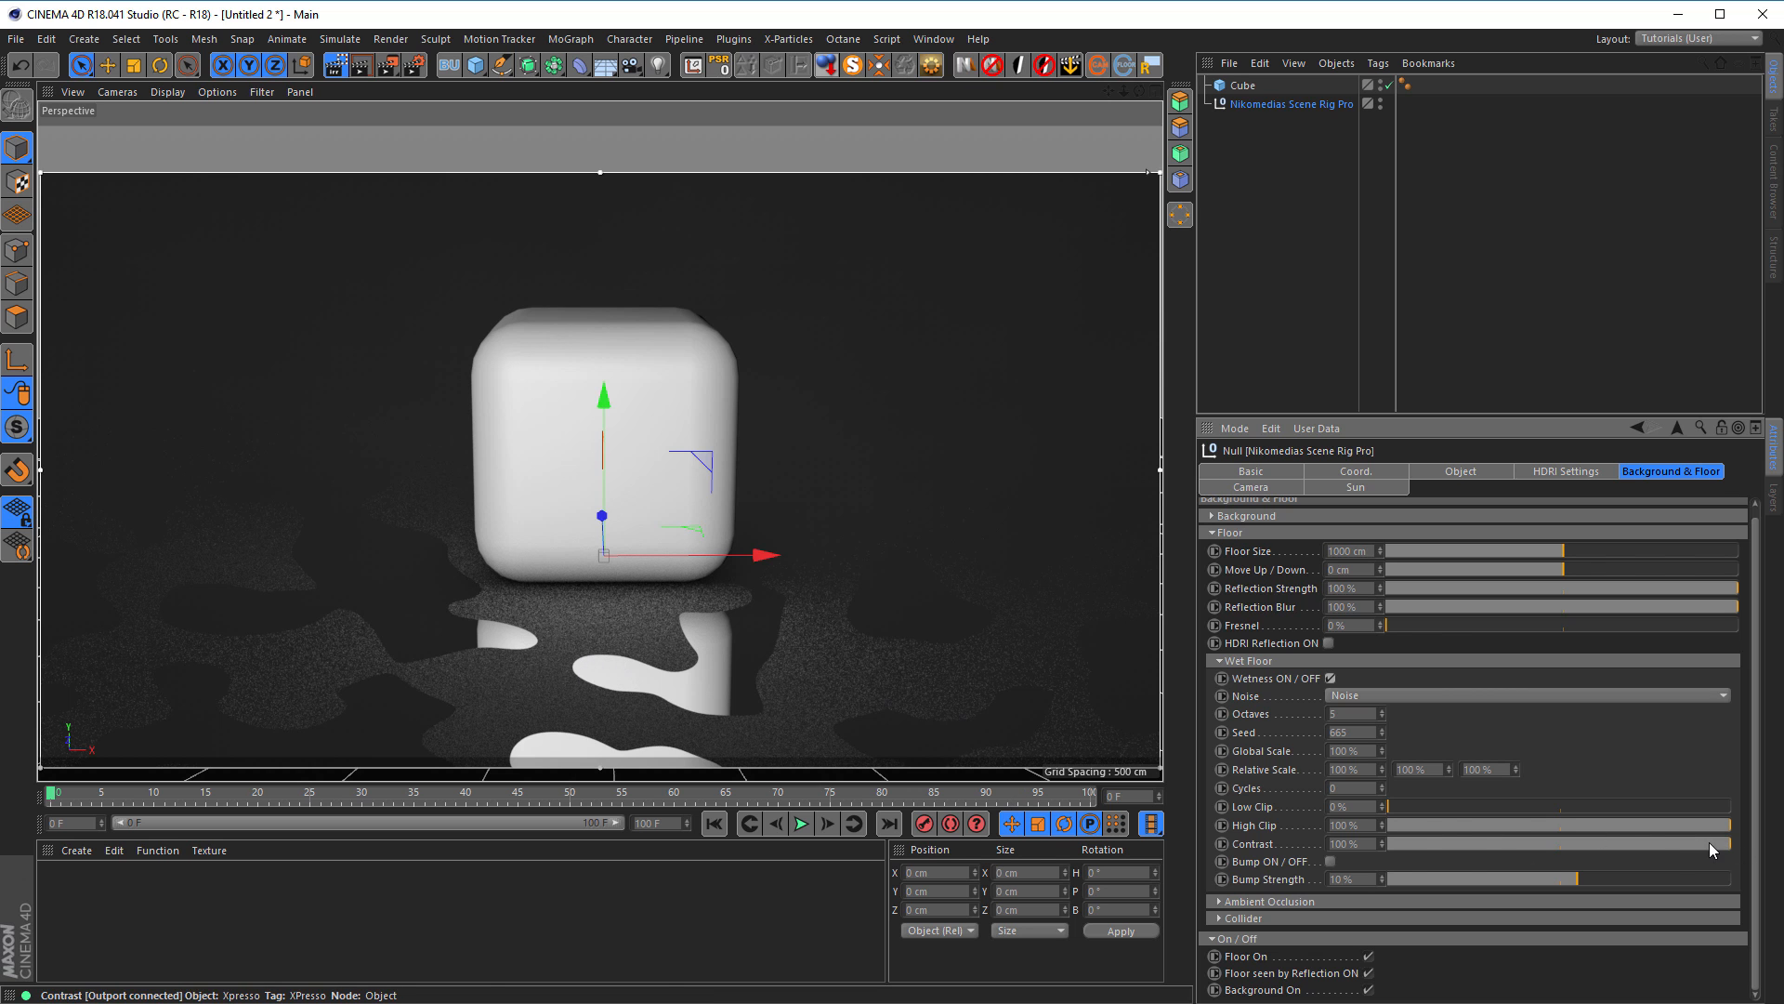
left_click_drag(1721, 840, 1706, 846)
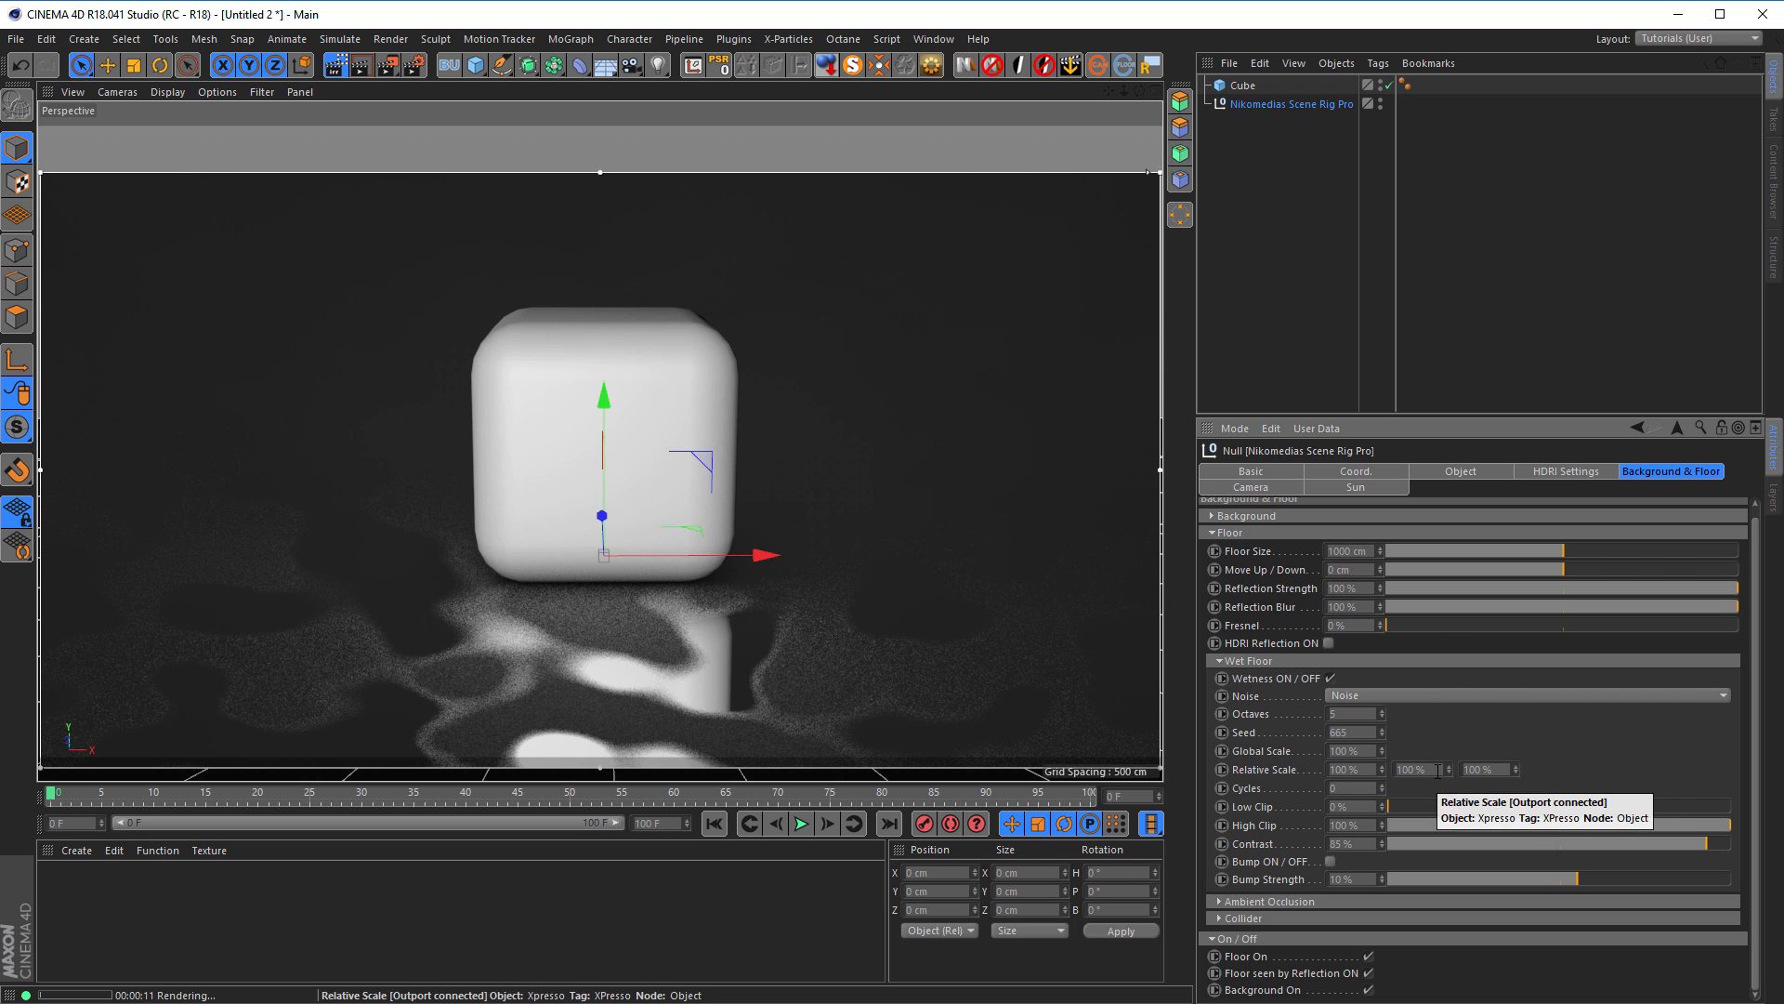
left_click(1382, 767)
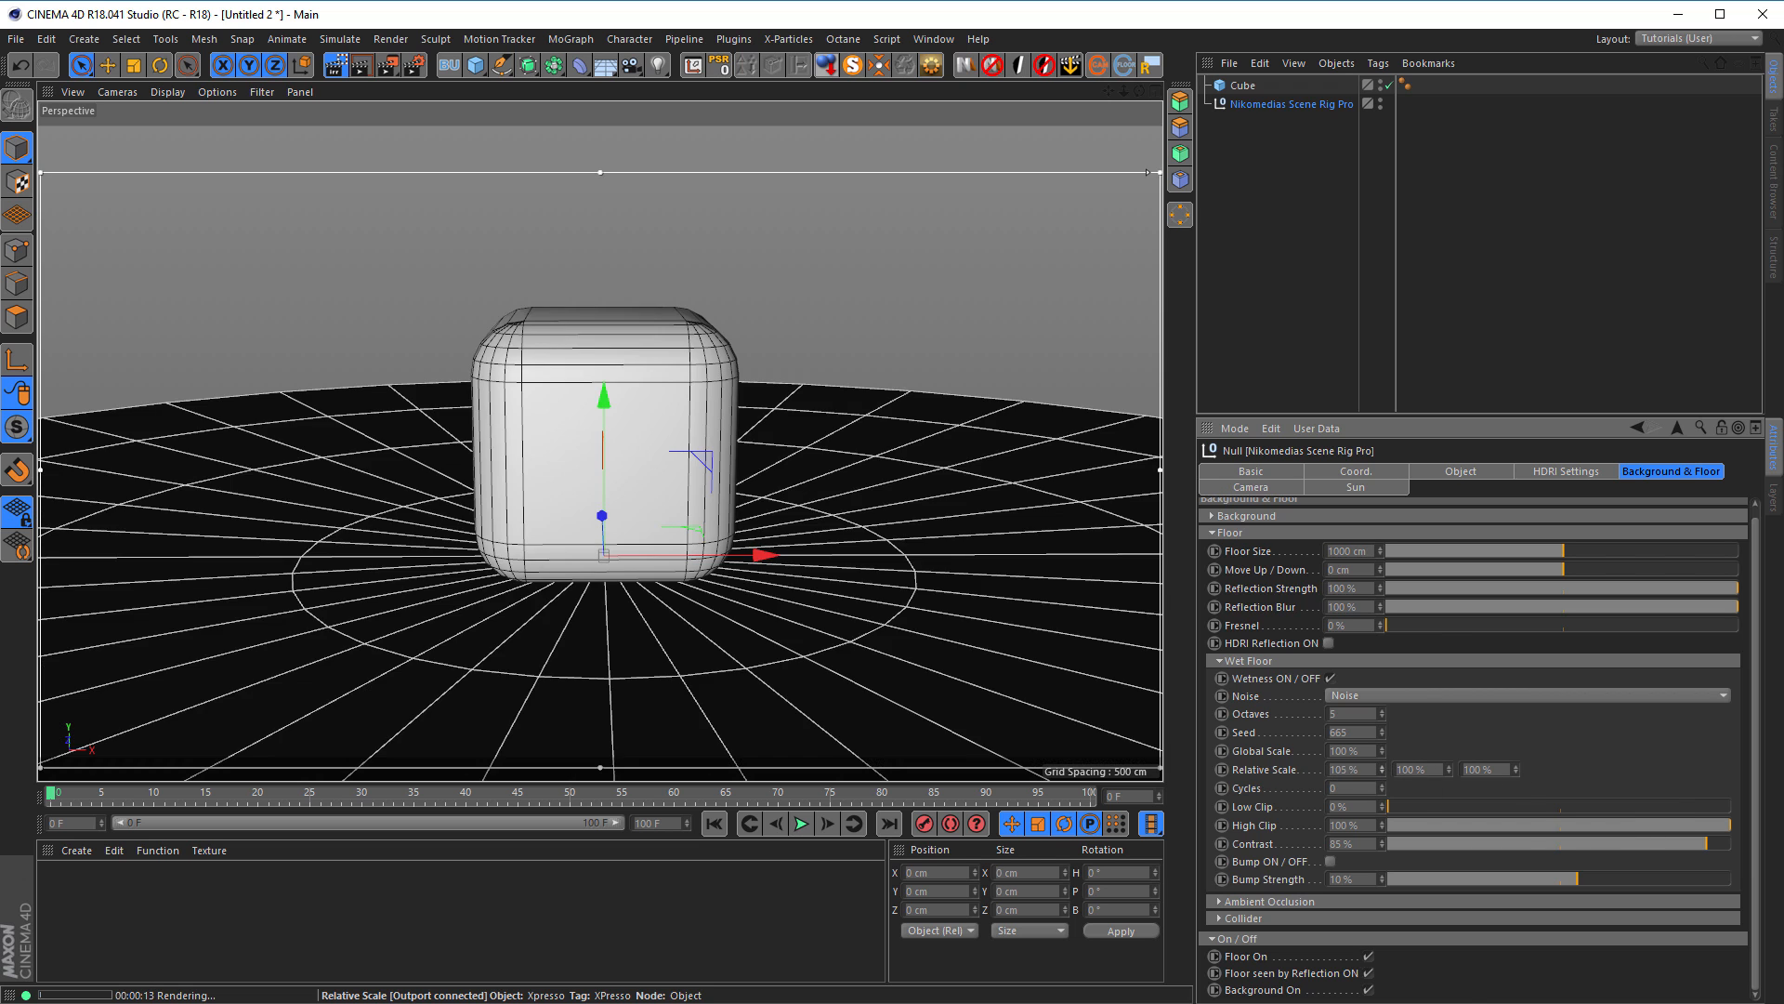
left_click_drag(1382, 768, 1382, 638)
left_click_drag(1382, 768, 1382, 682)
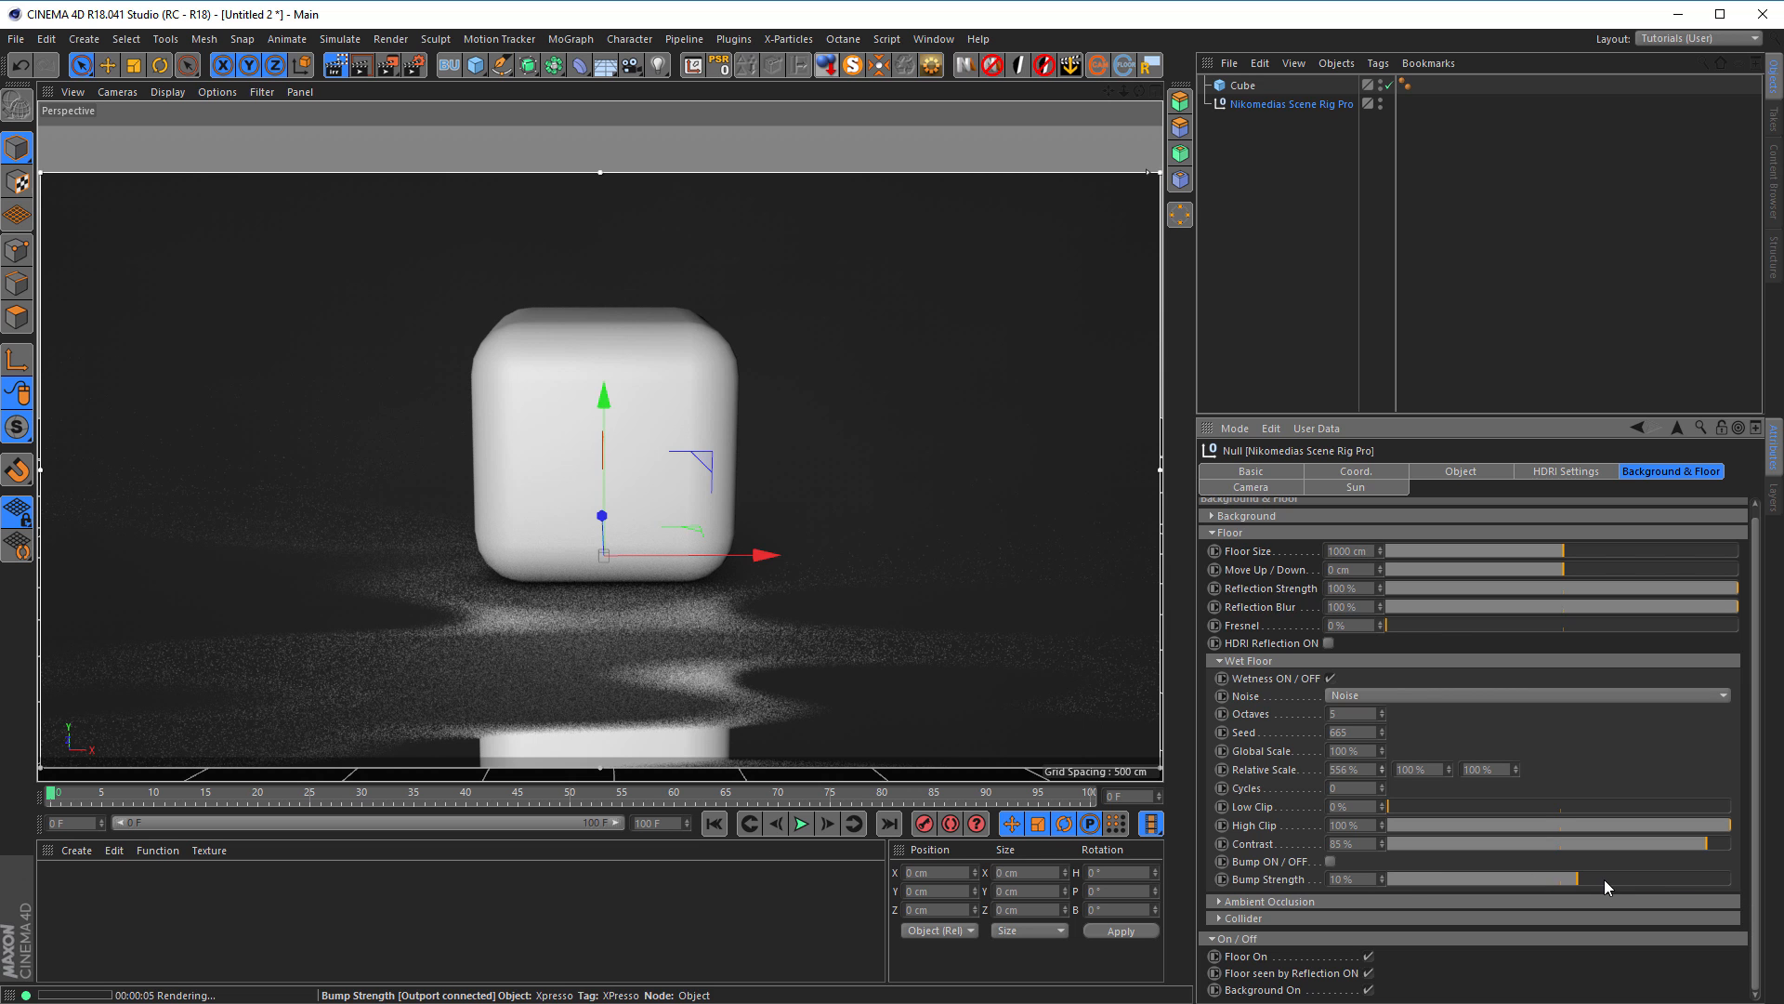
left_click_drag(1707, 844, 1716, 846)
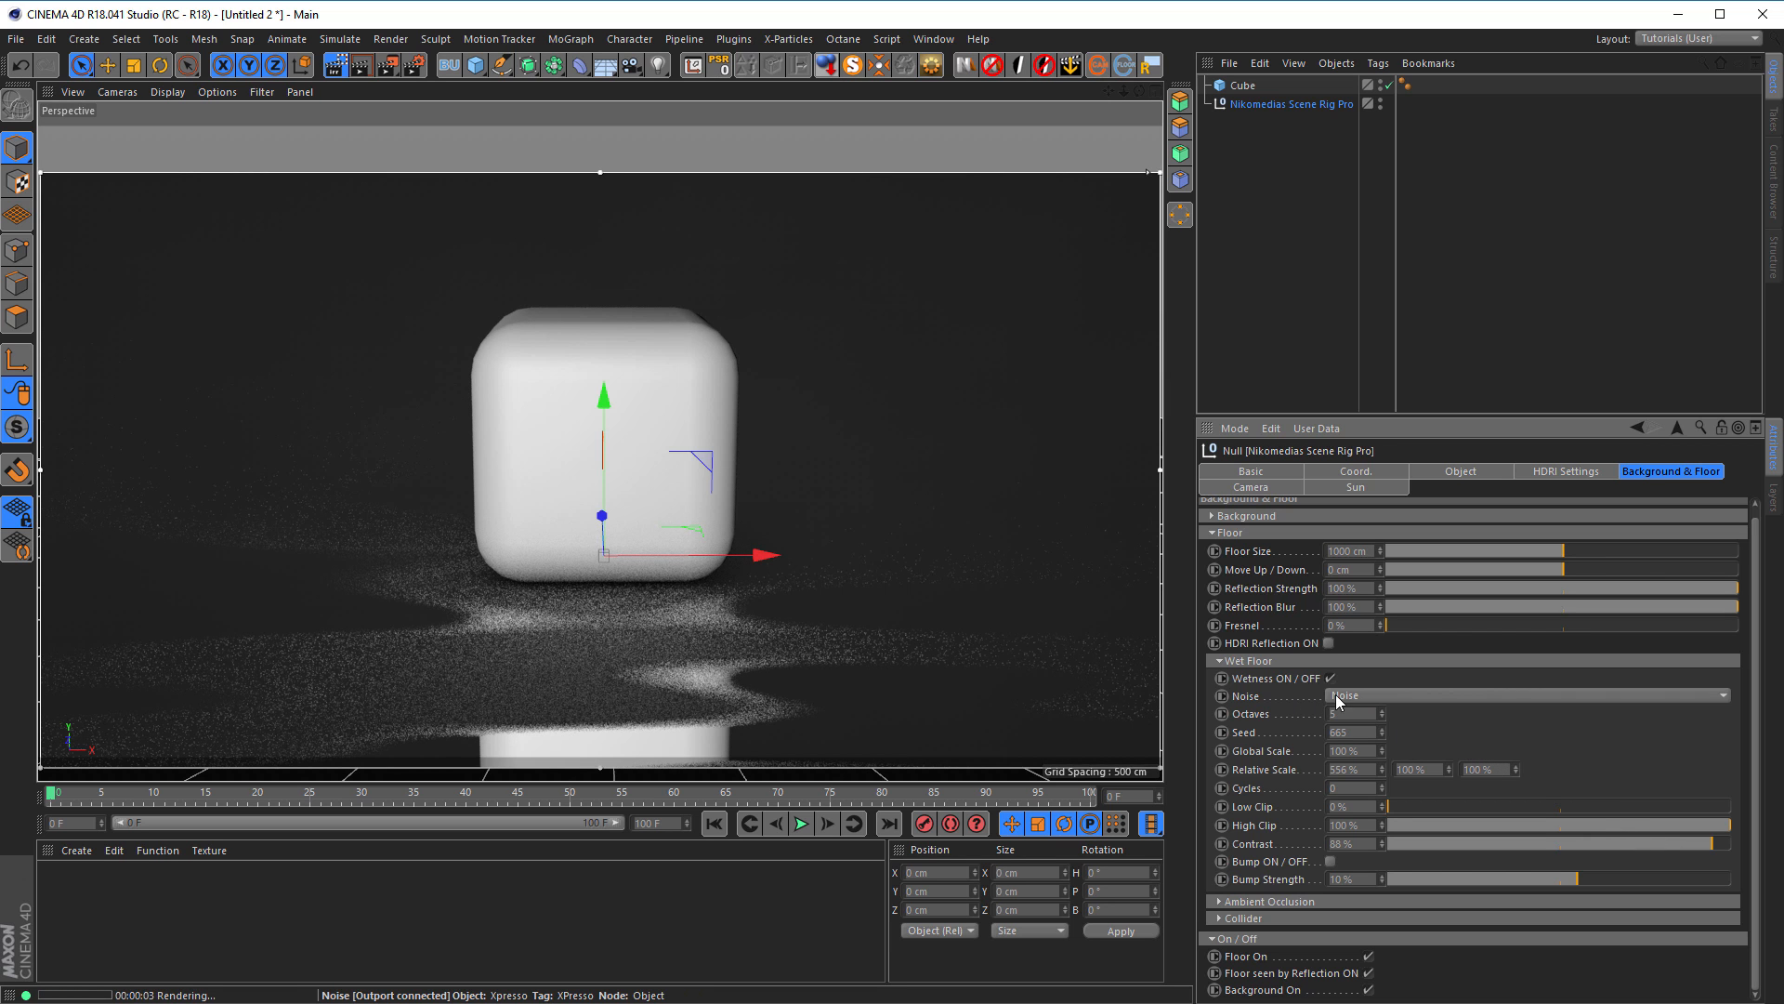
Step: Change the wet floor's noise type to Blistered Turbulence
left_click(1343, 697)
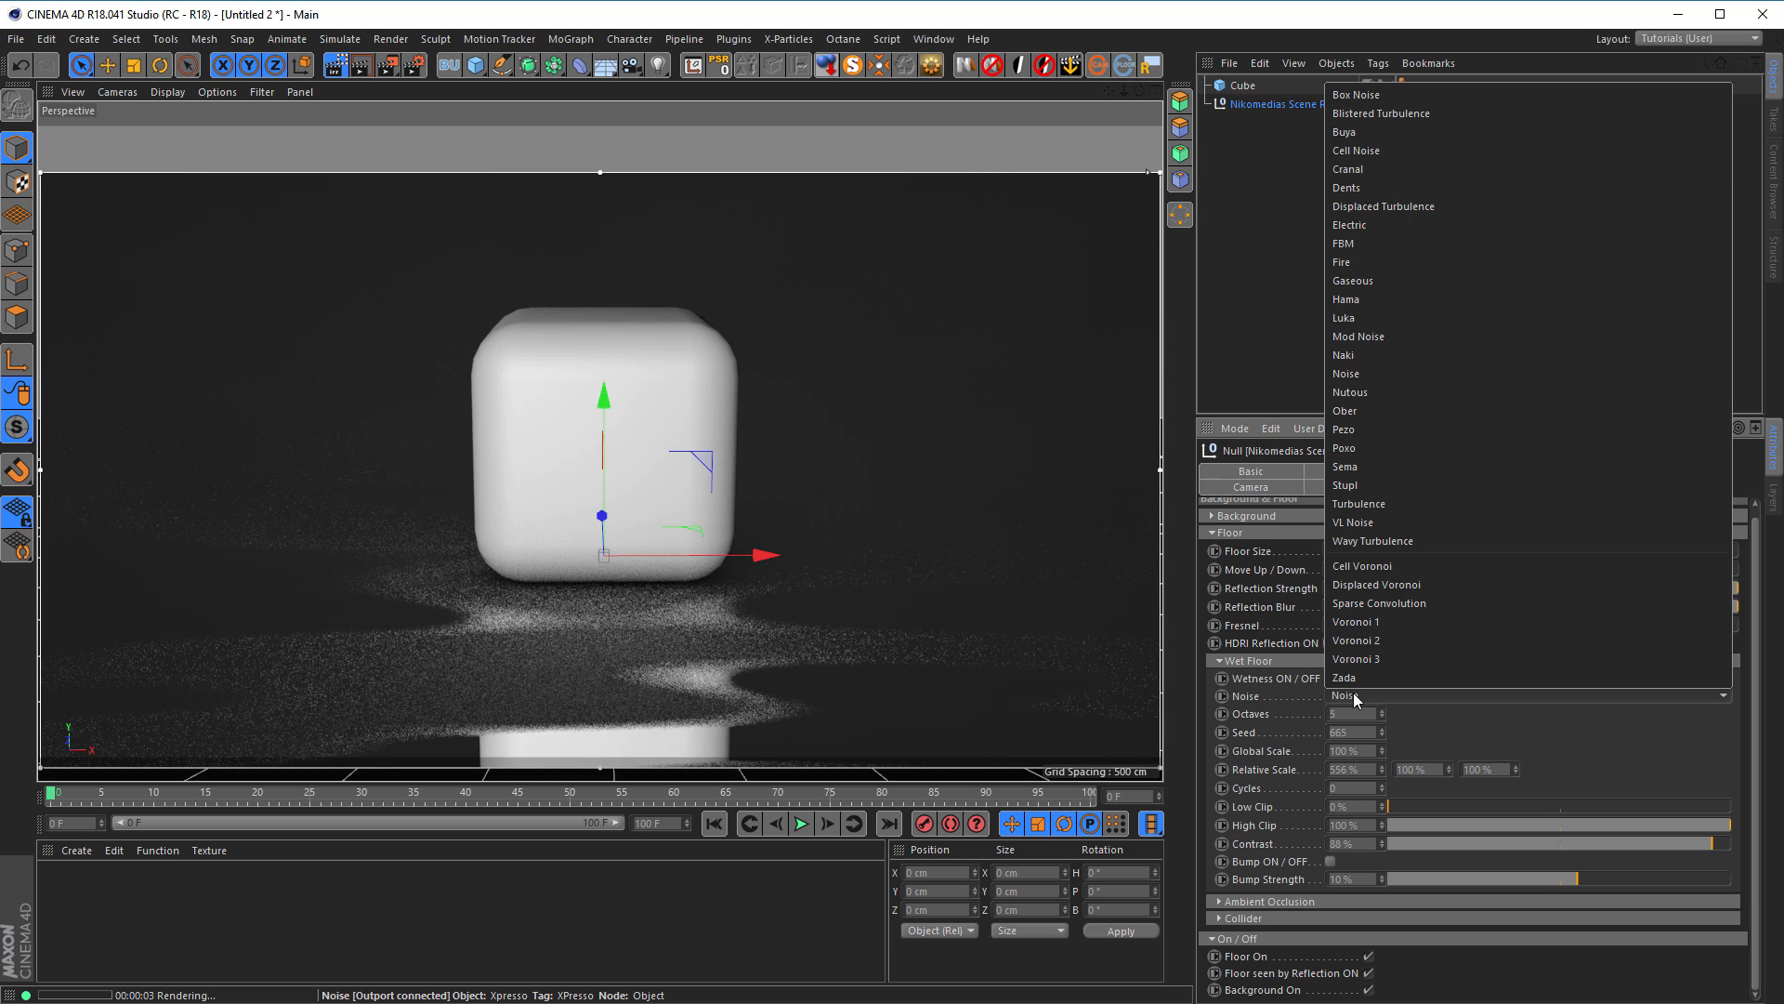
left_click(1379, 115)
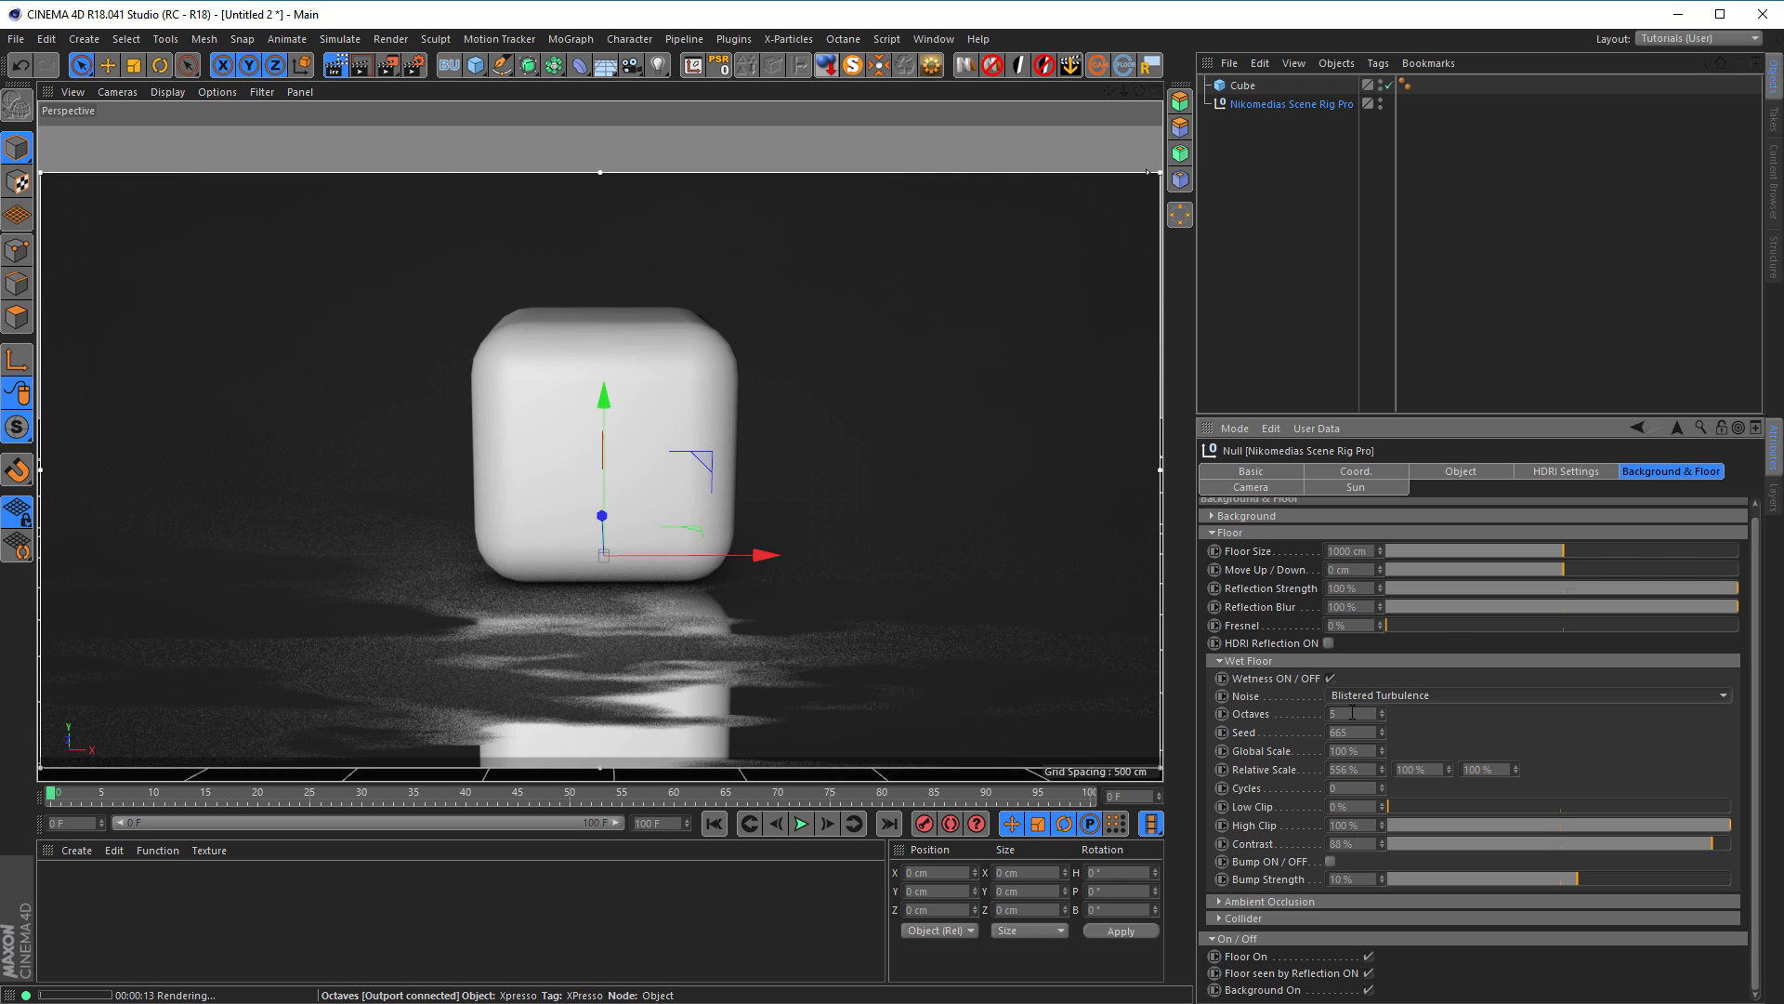
Step: Try 20 Octaves on the wet floor noise and set the value back to 5
left_click_drag(1340, 713, 1291, 733)
type("20")
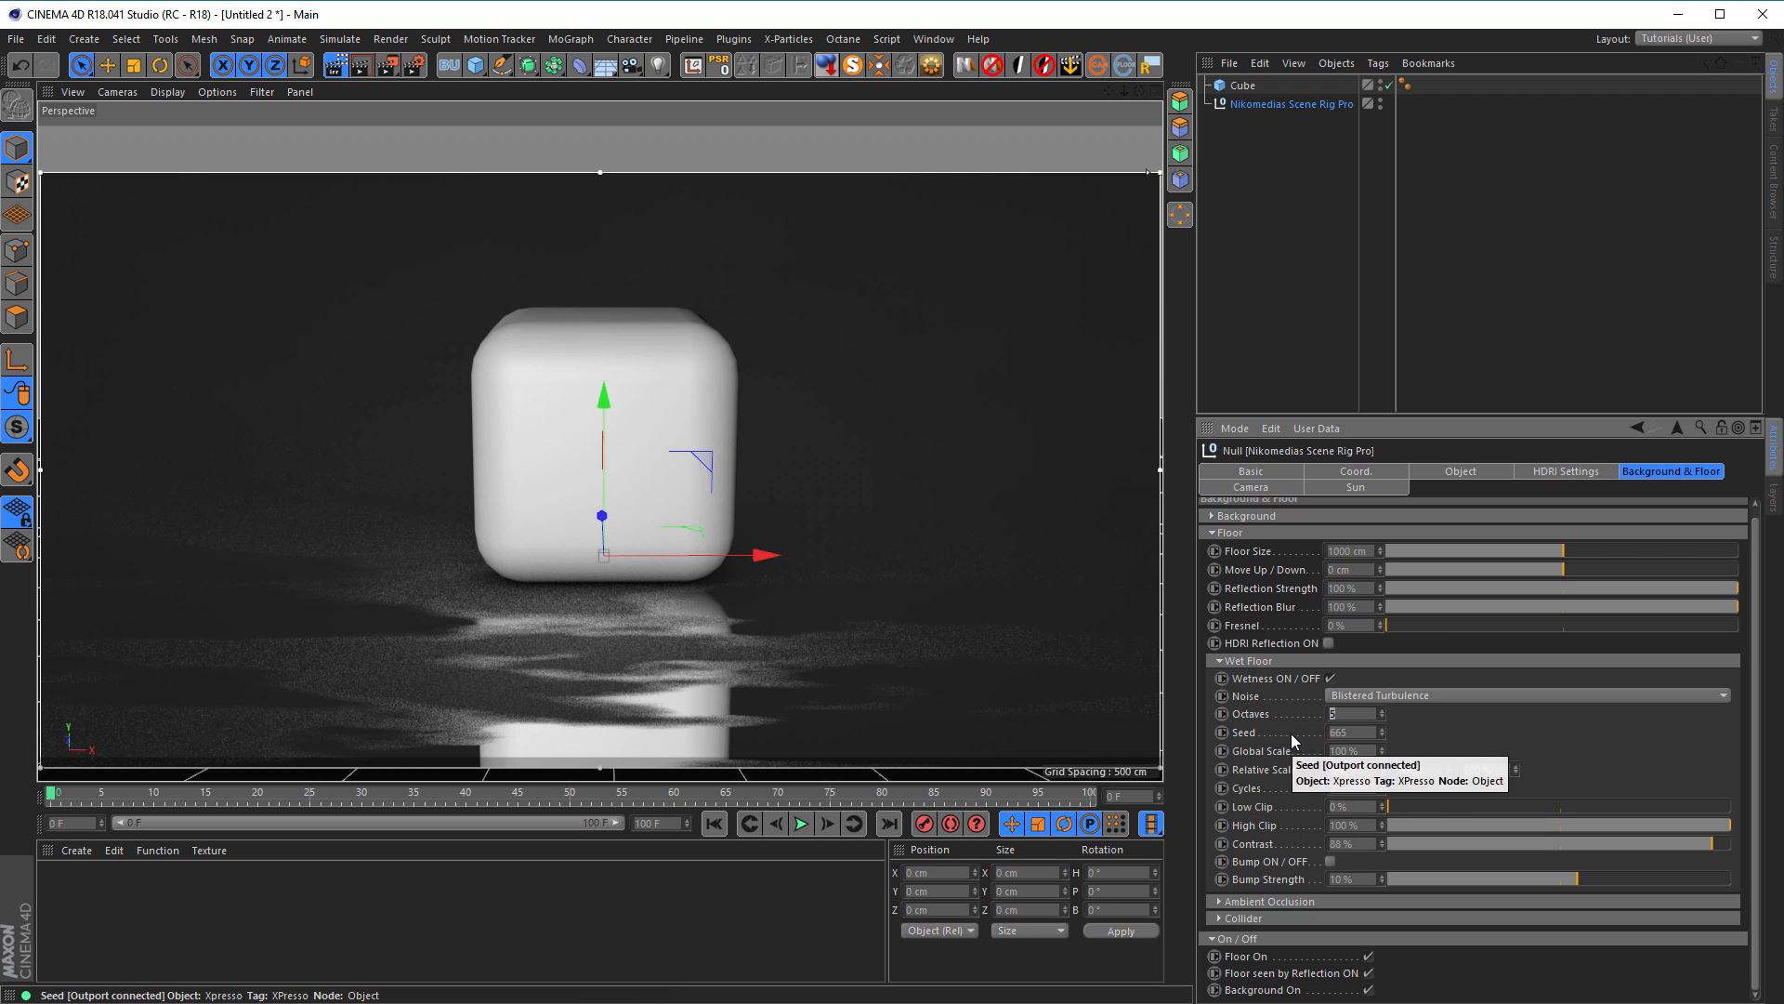
key("Return")
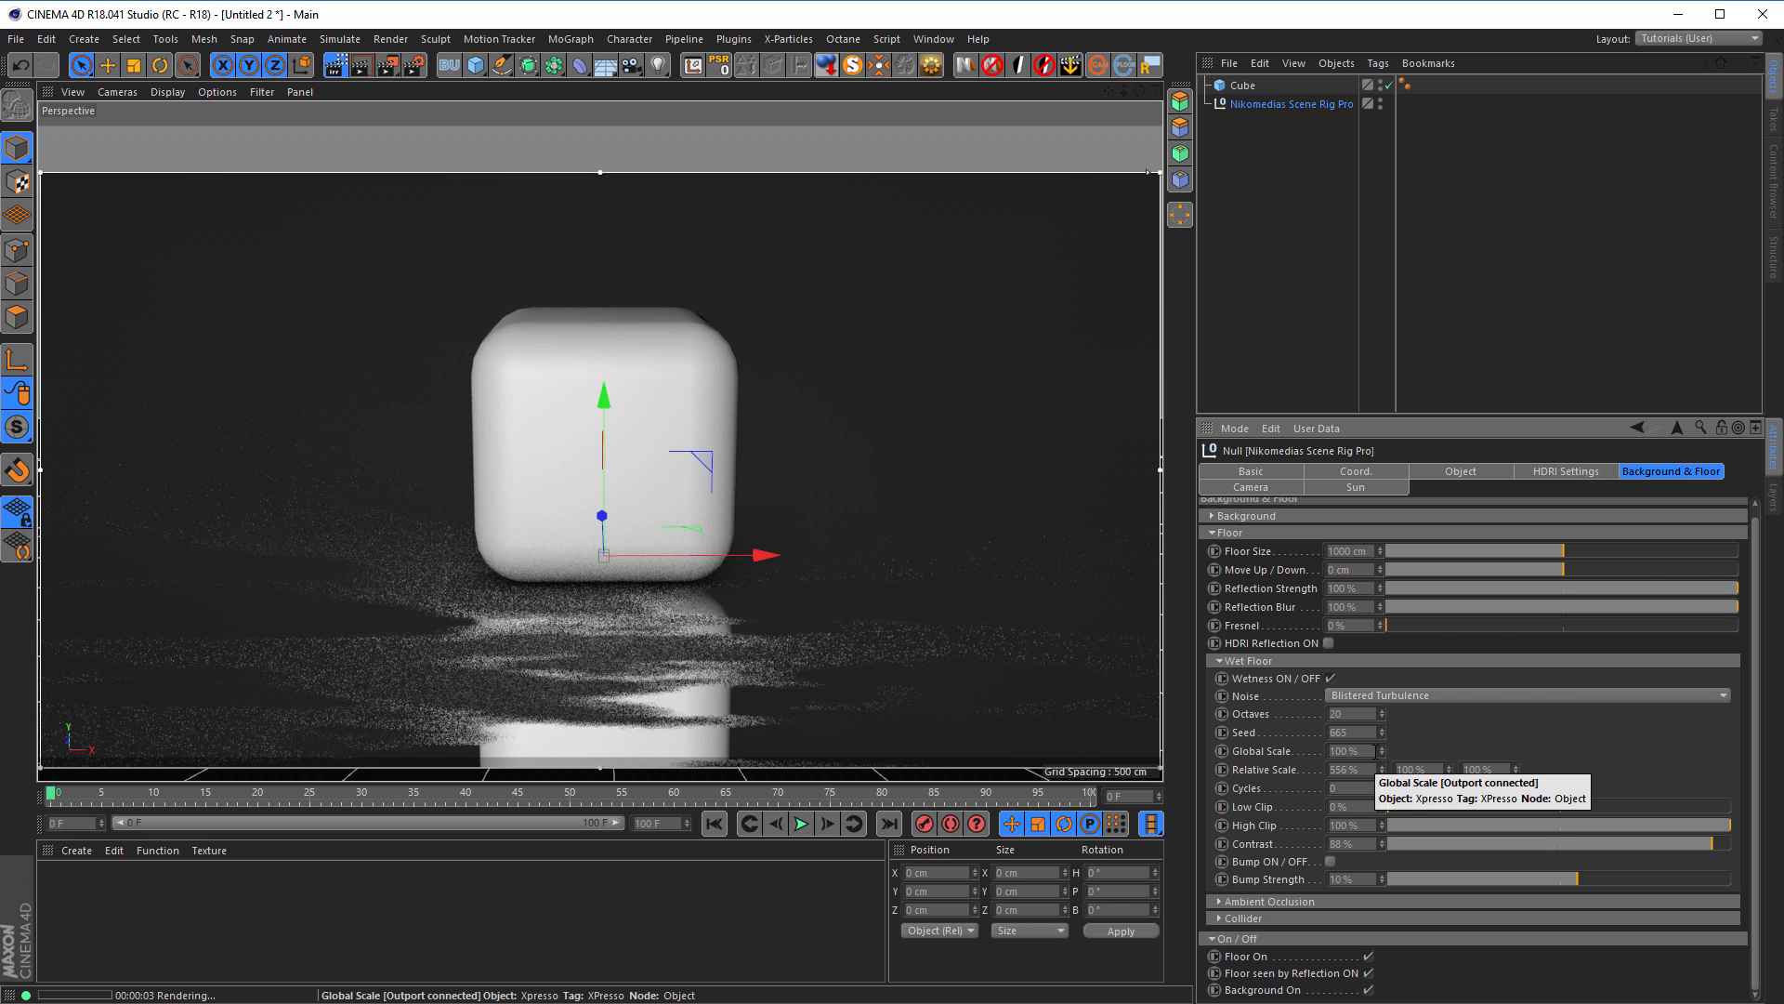
left_click_drag(1352, 714, 1307, 713)
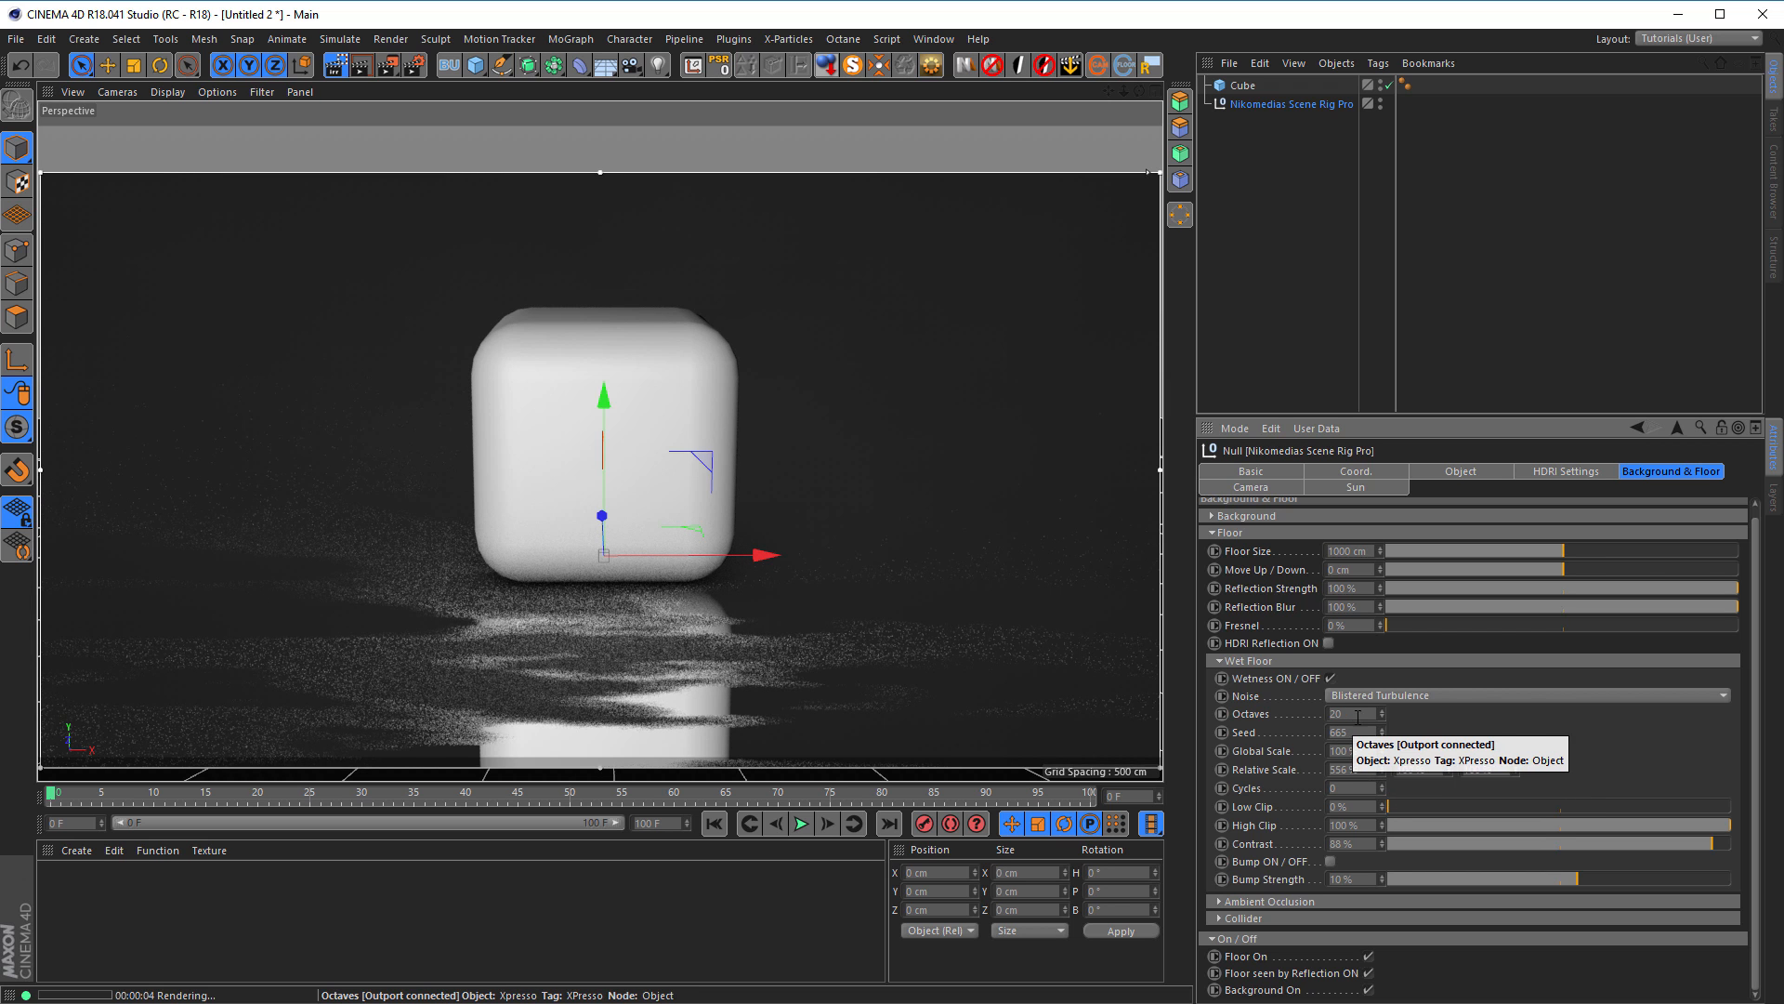
type("5")
key("Return")
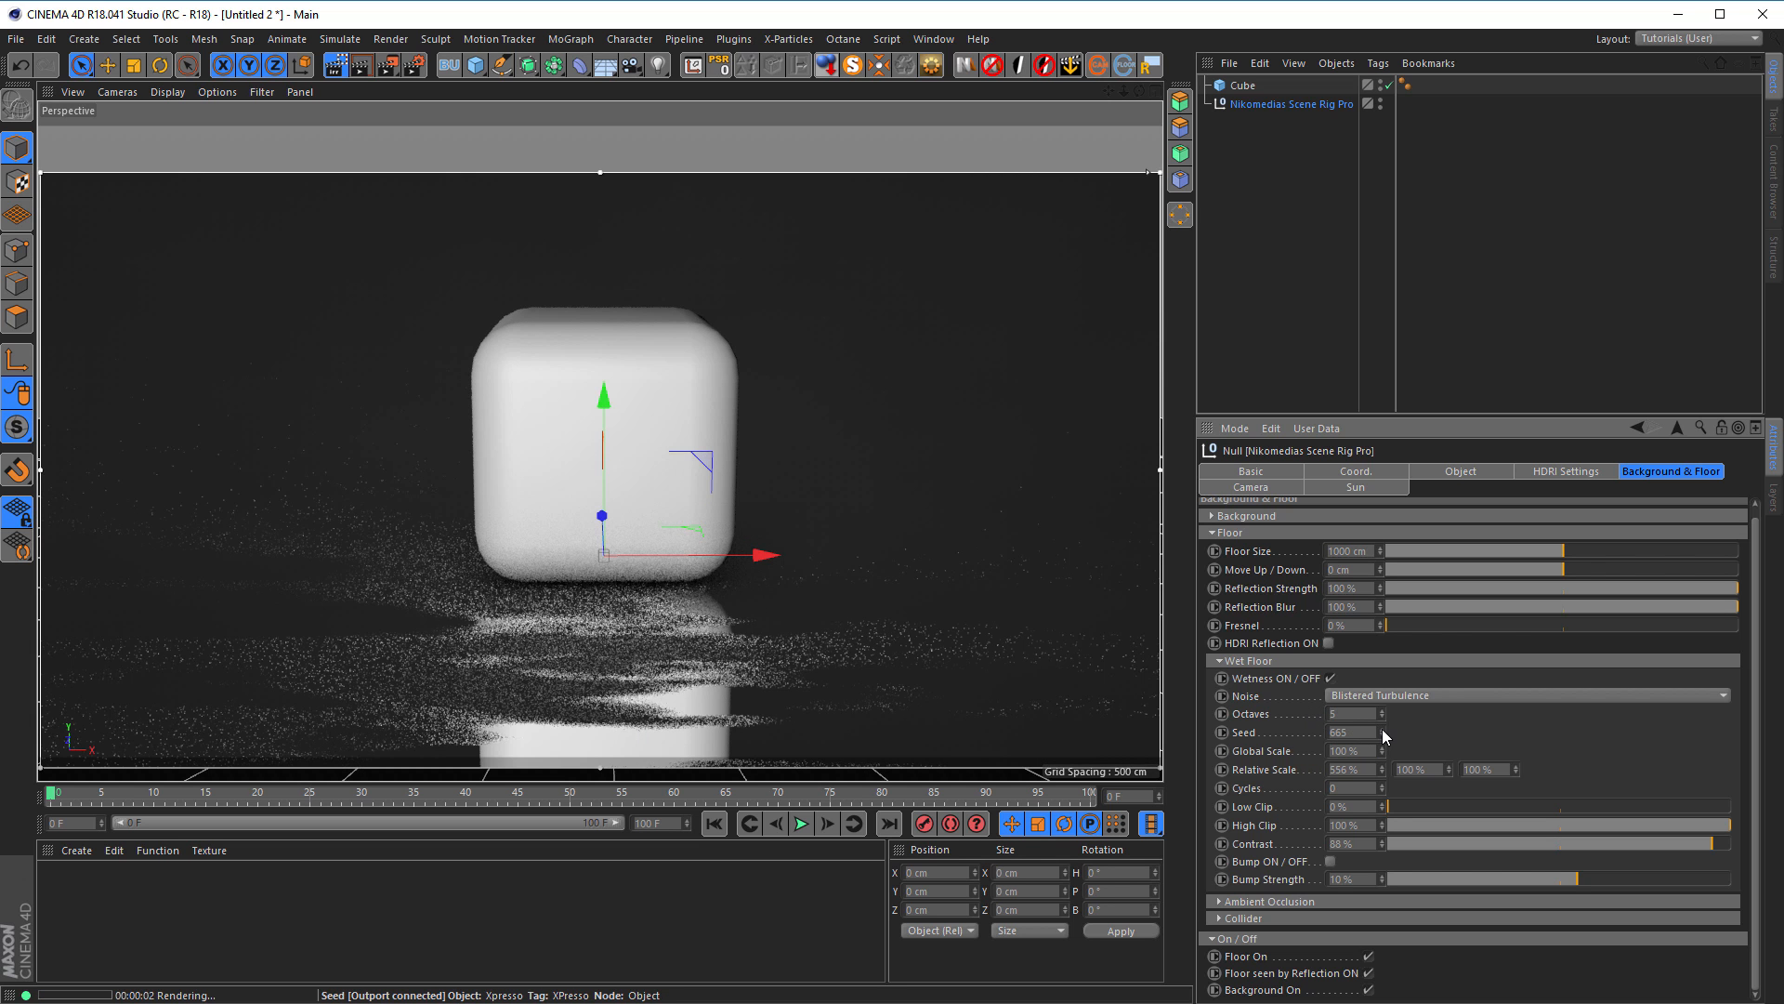
Step: Raise the wet floor noise Seed one value at a time up to 669, comparing the puddle patterns
left_click(1383, 731)
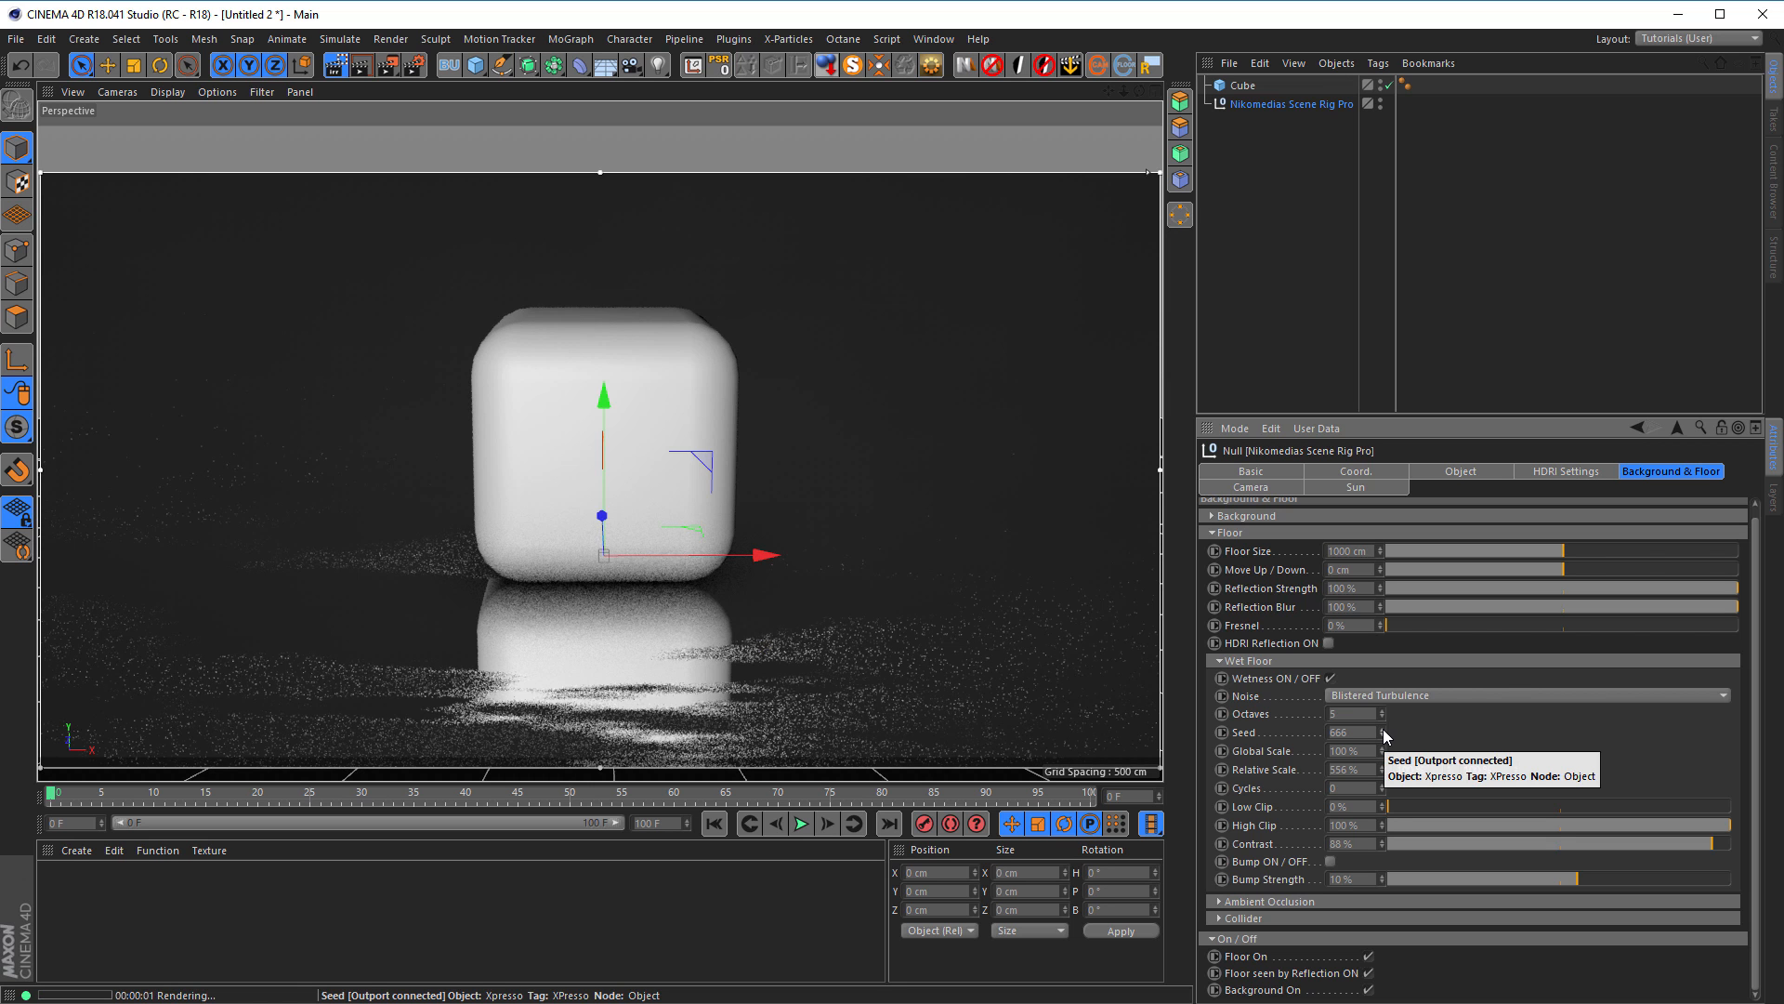
left_click(1383, 730)
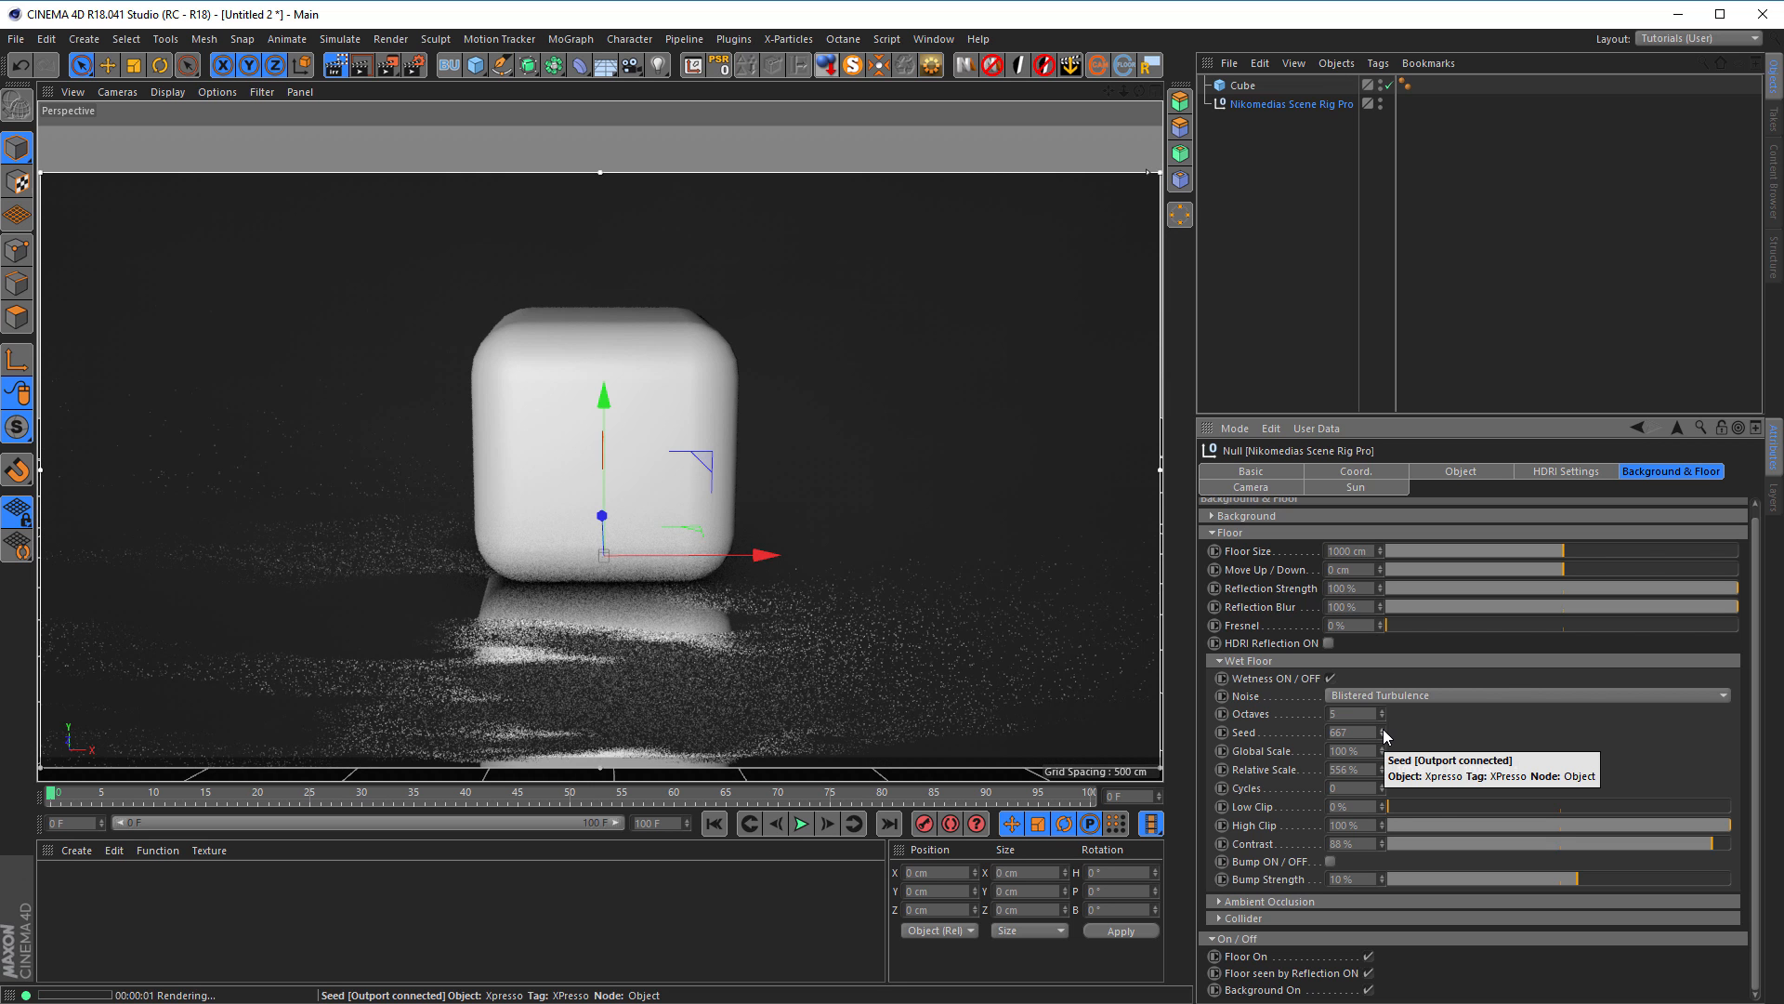
left_click(1383, 730)
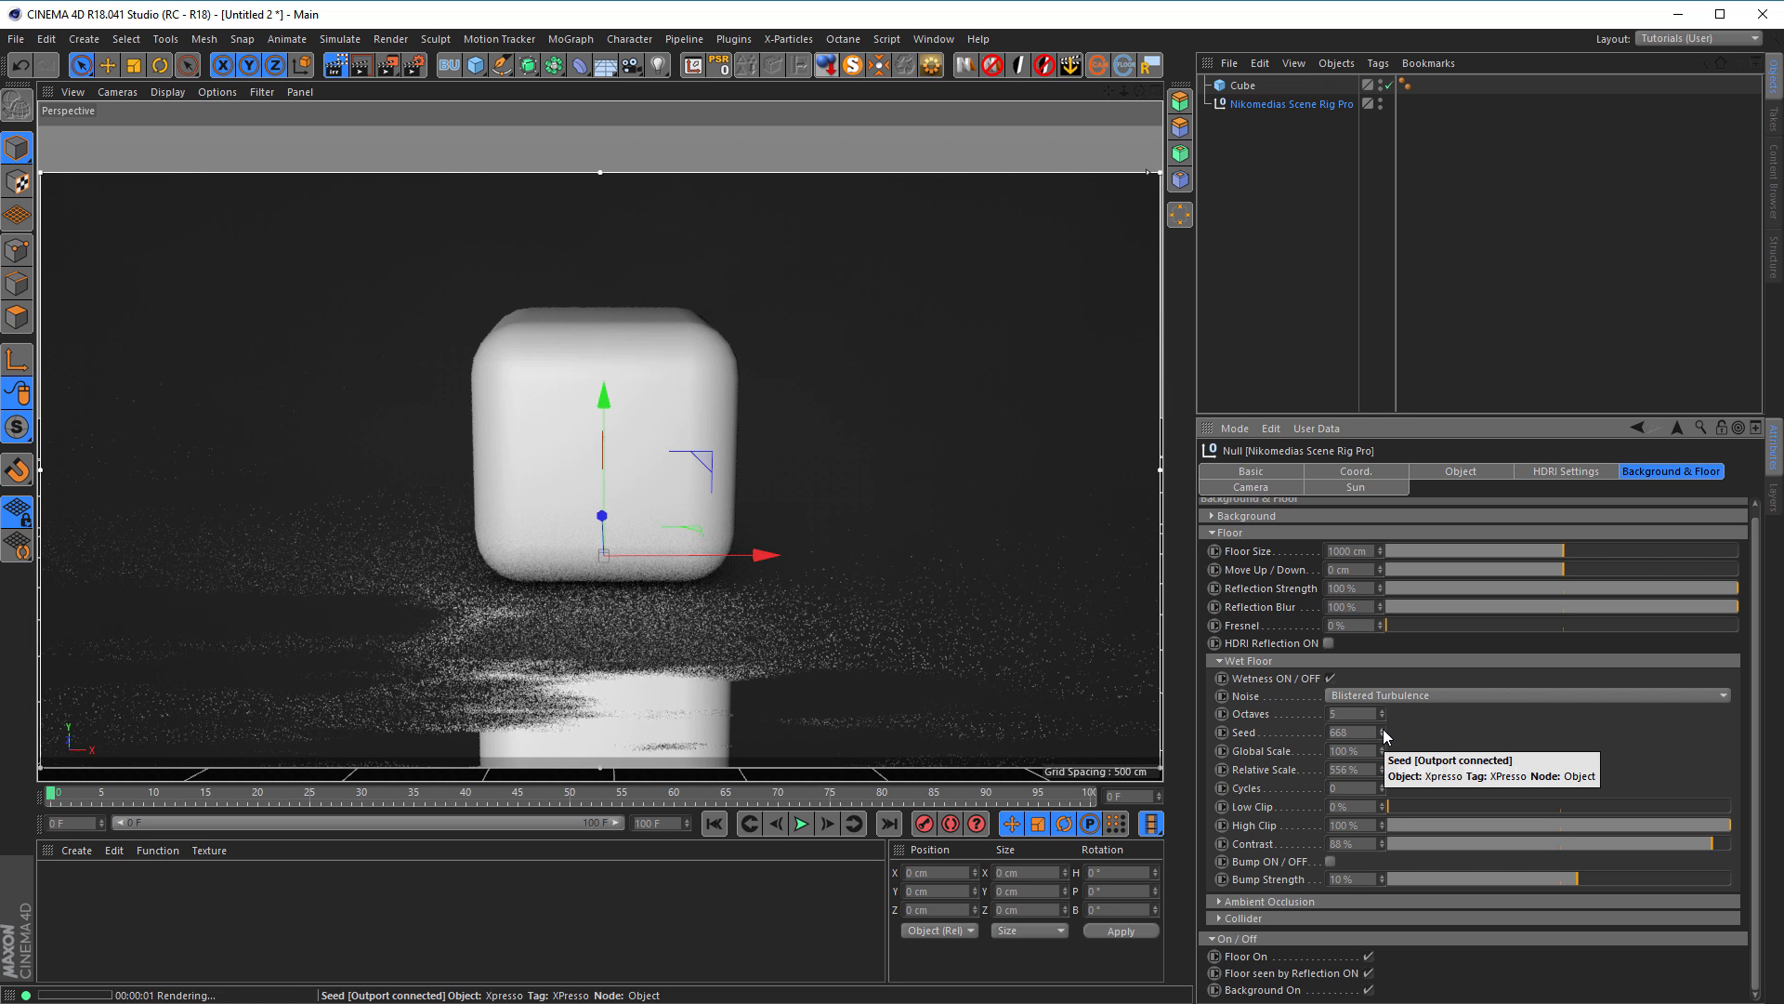
left_click(1383, 731)
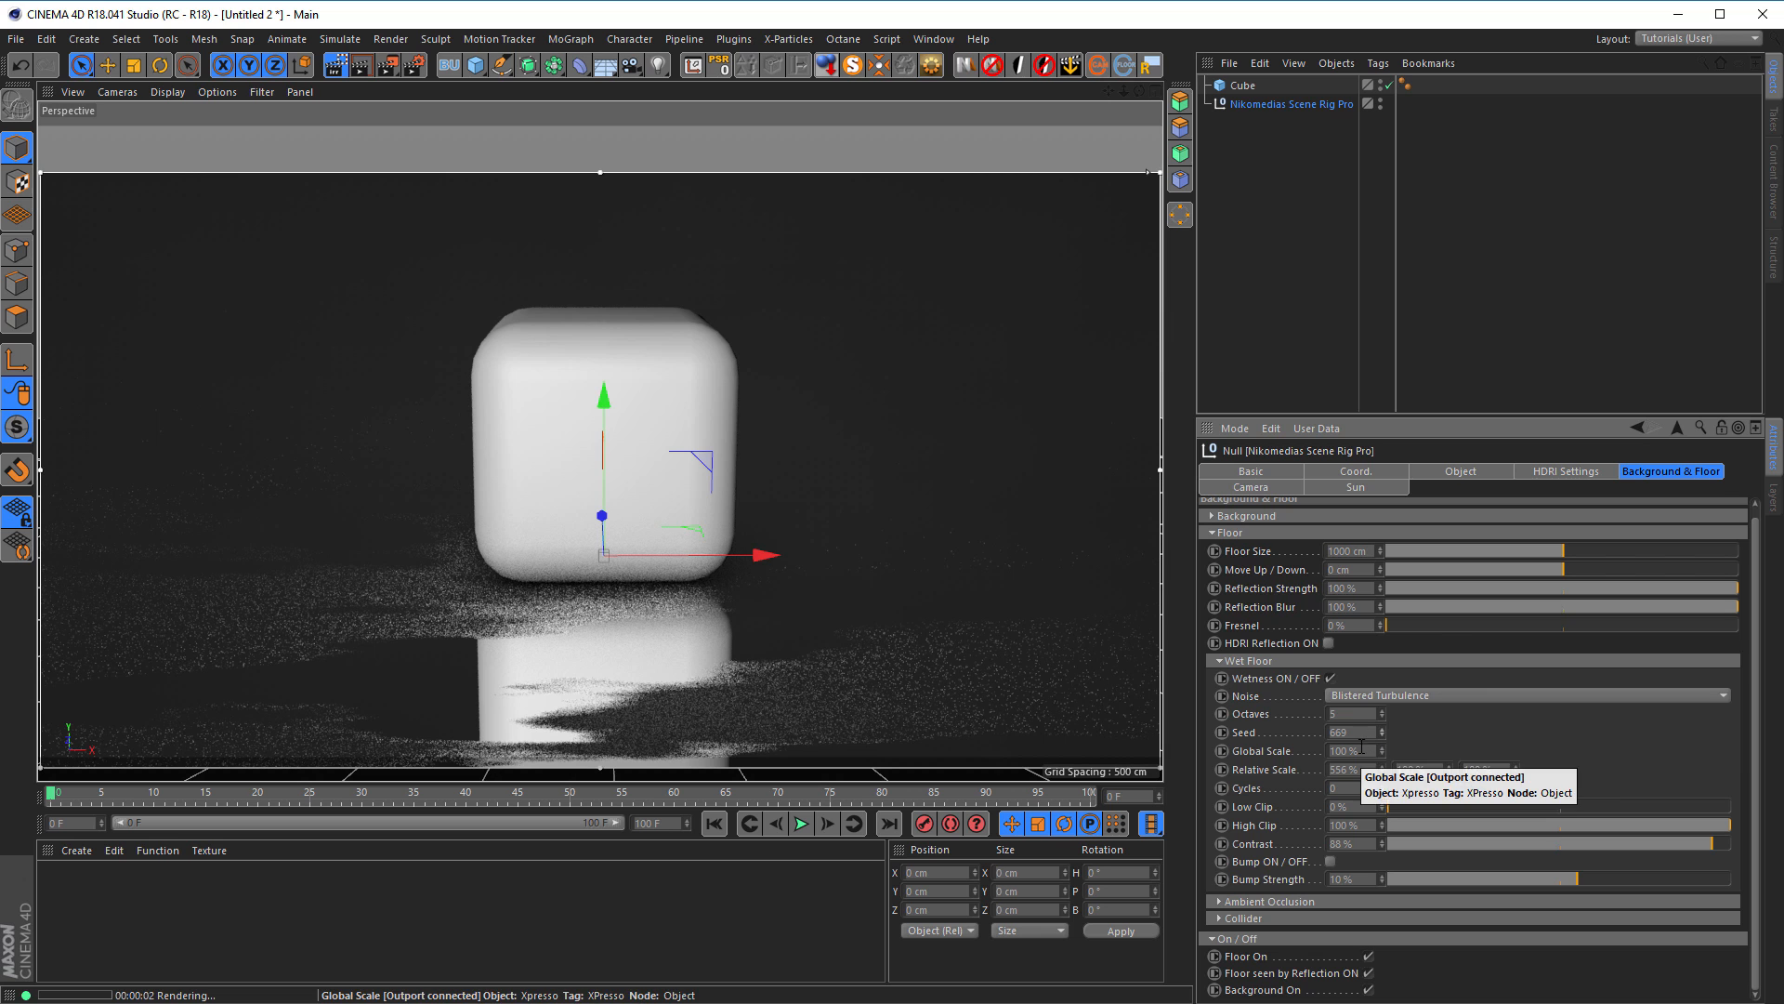
Step: Set the wet floor noise's Global Scale to 50 % and its Seed to 670
left_click_drag(1359, 752, 1312, 761)
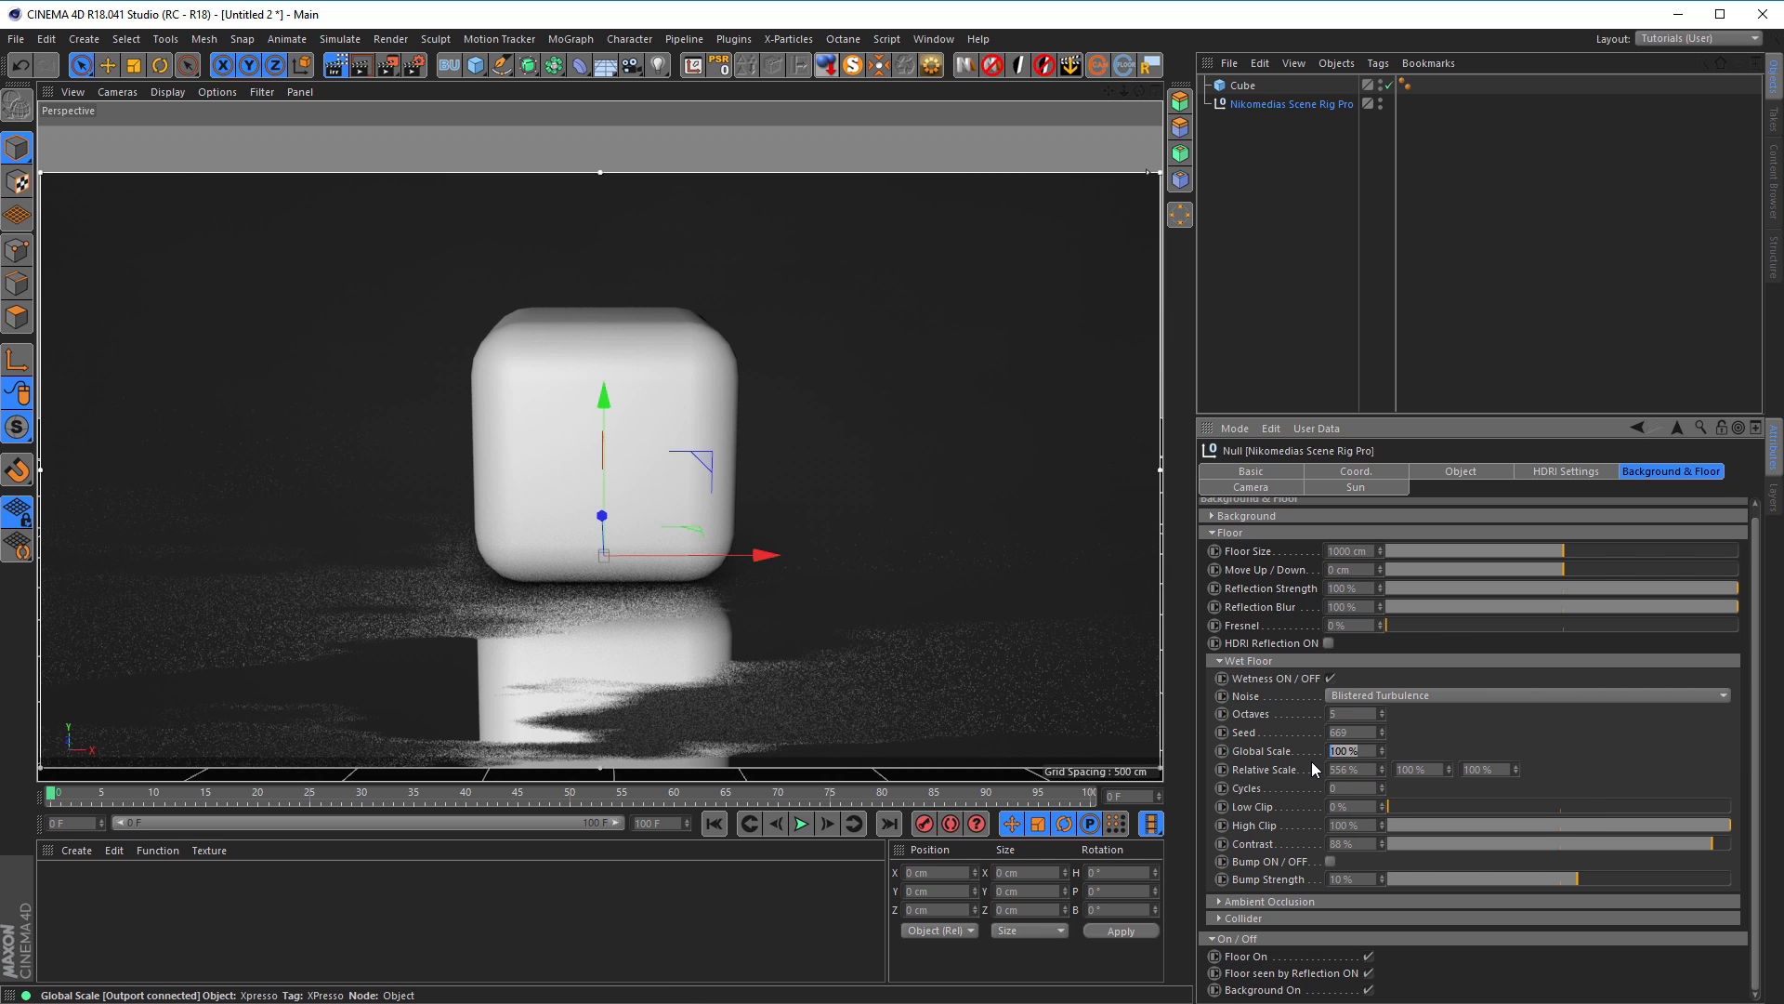
type("50")
key("Return")
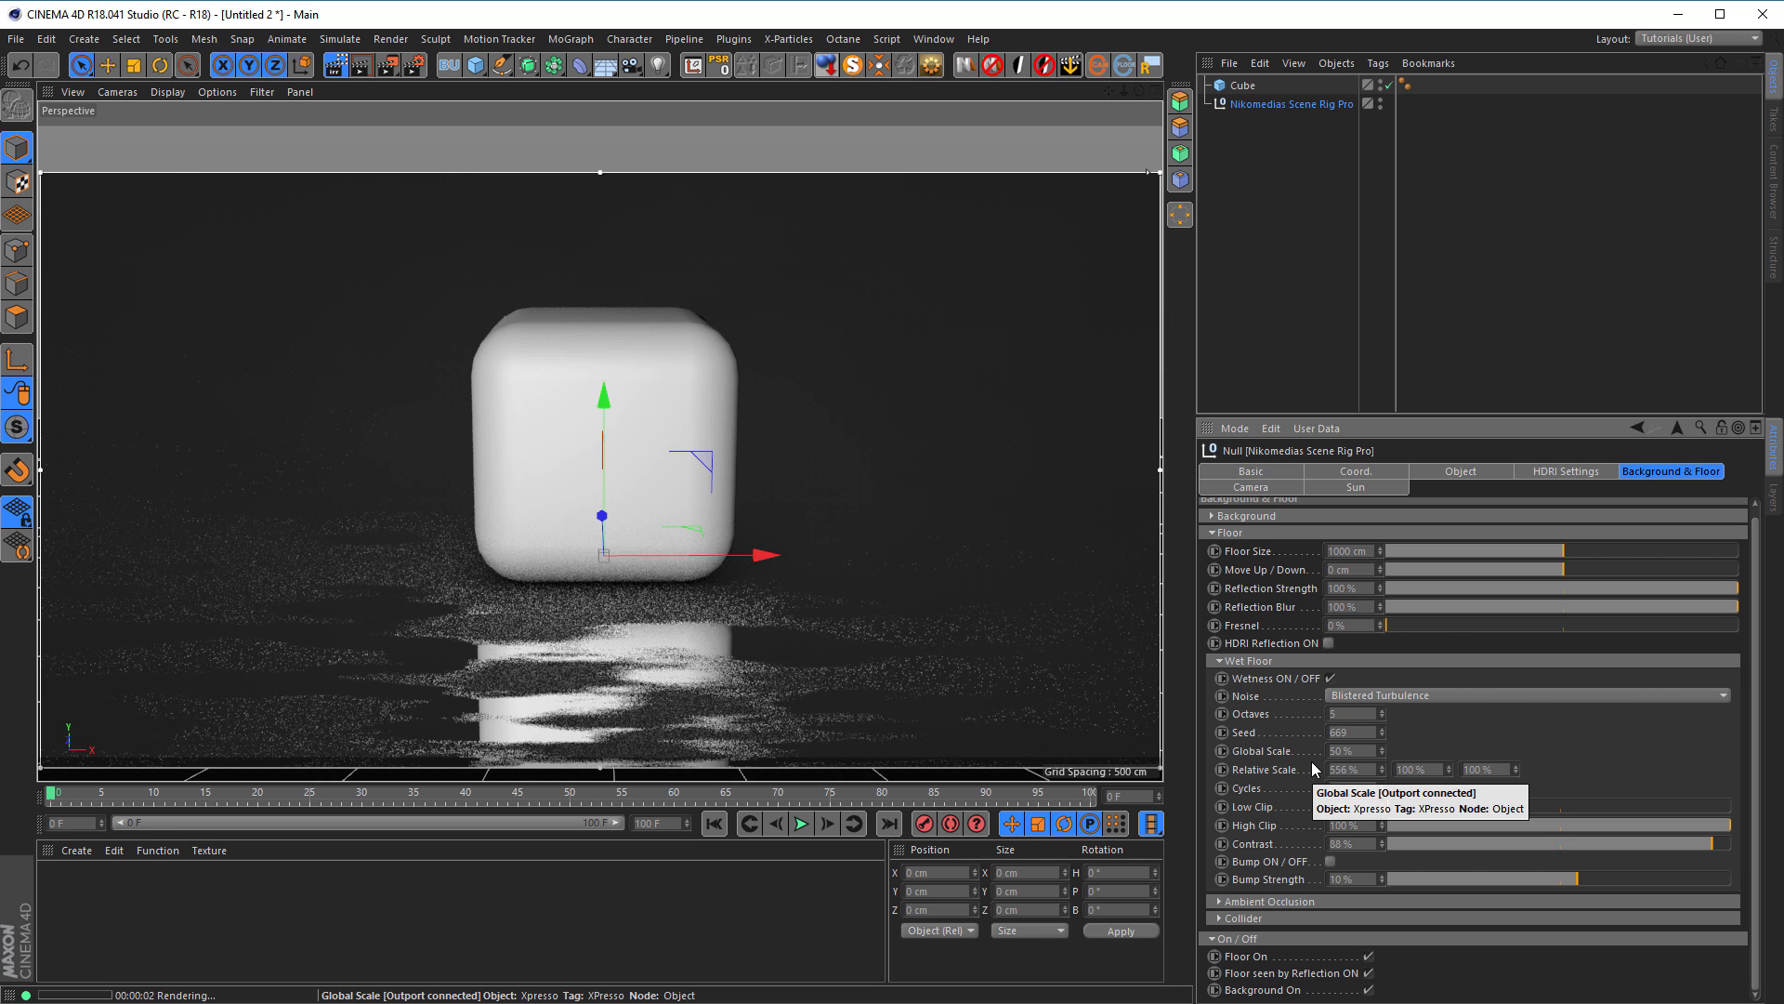
left_click(1385, 728)
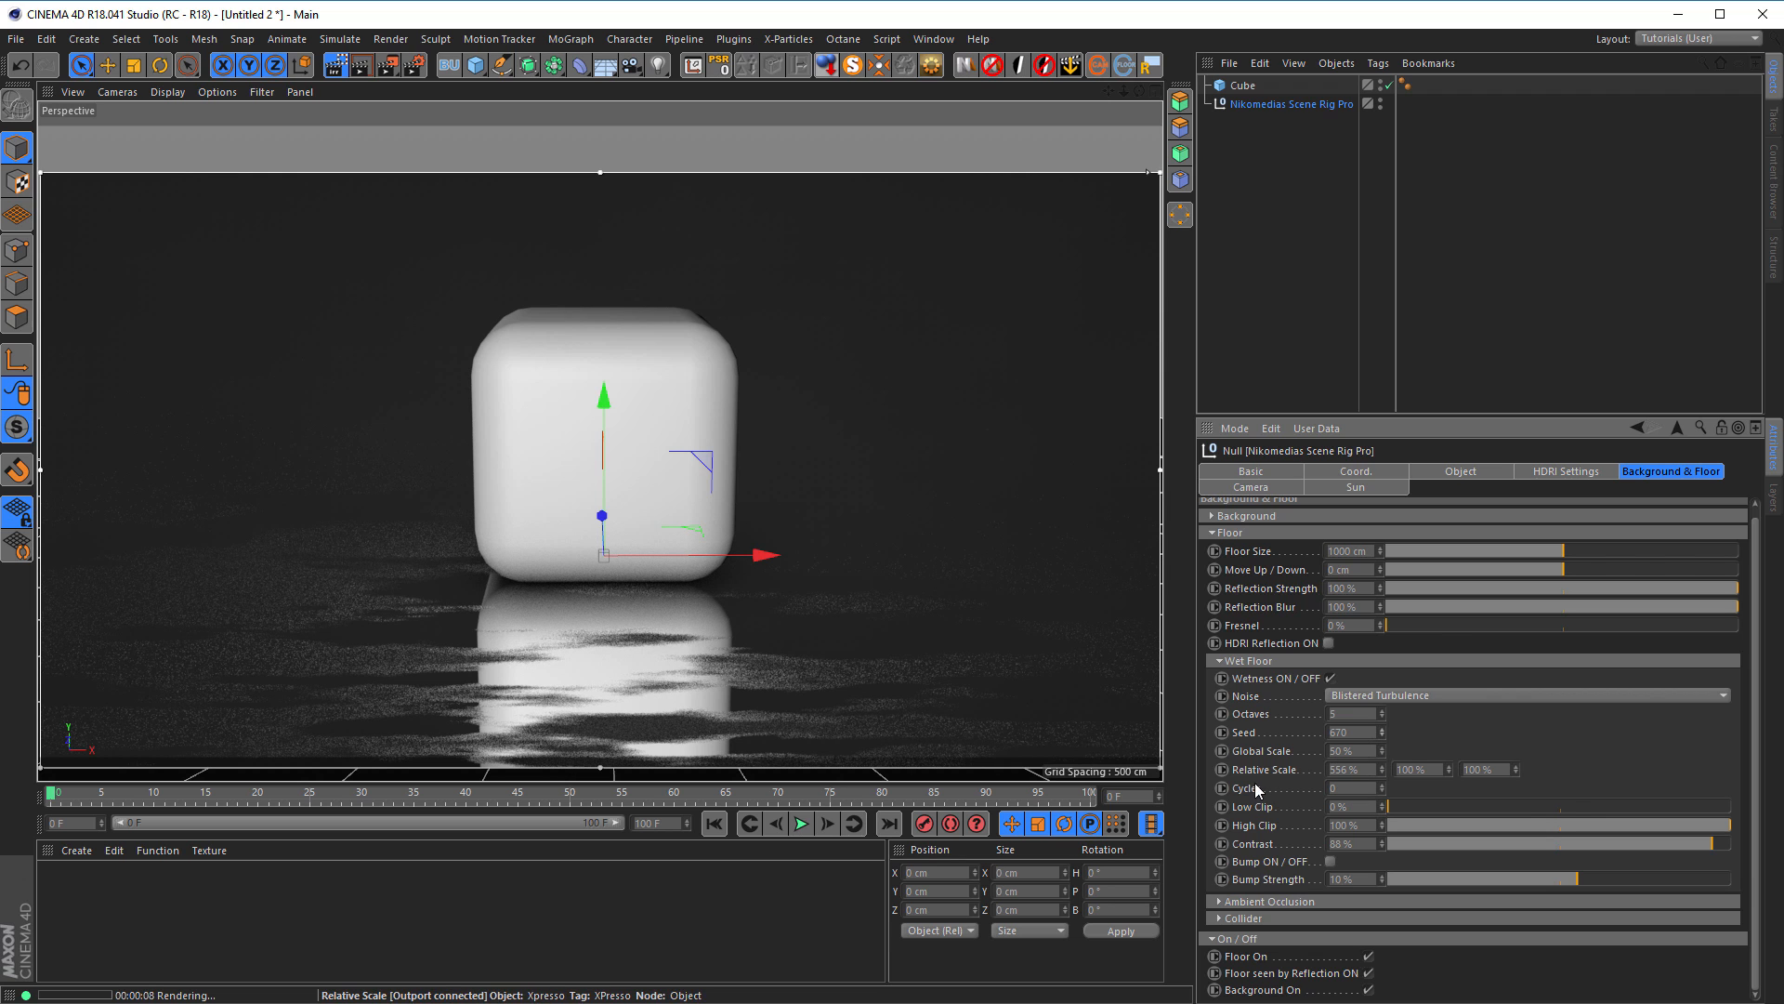
Step: Try the wet floor noise with 2 Cycles and with 5 Cycles
left_click(1356, 787)
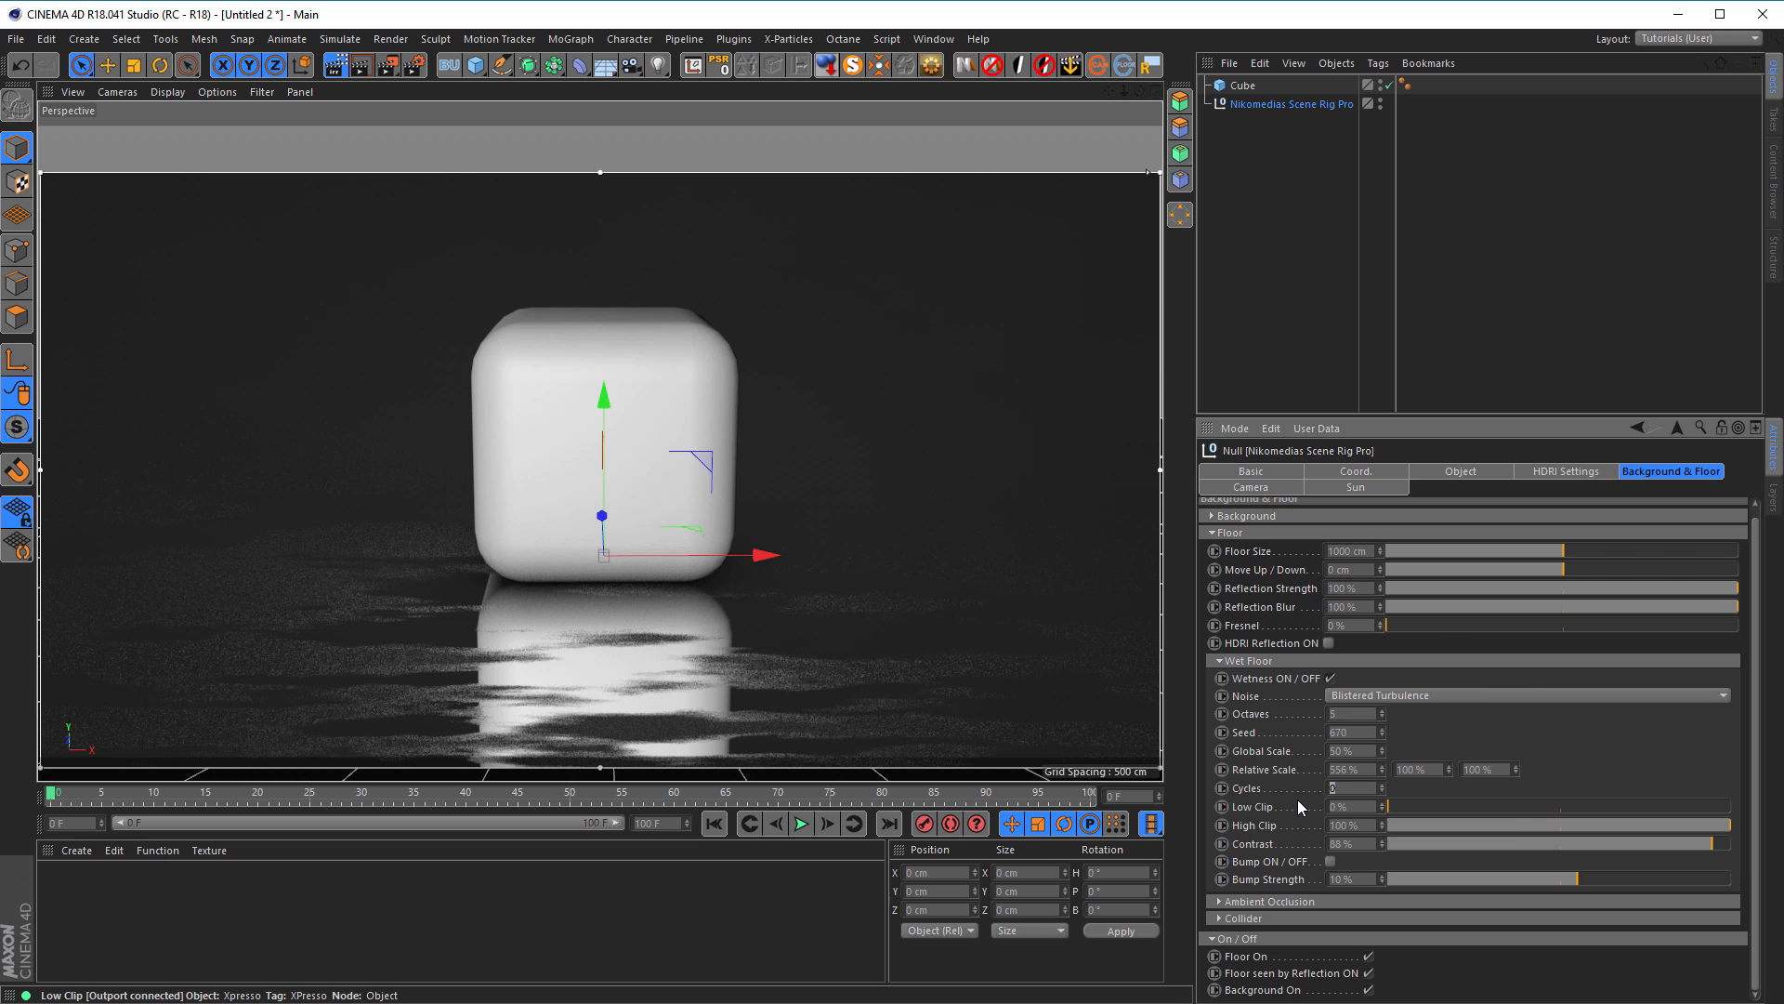
type("2")
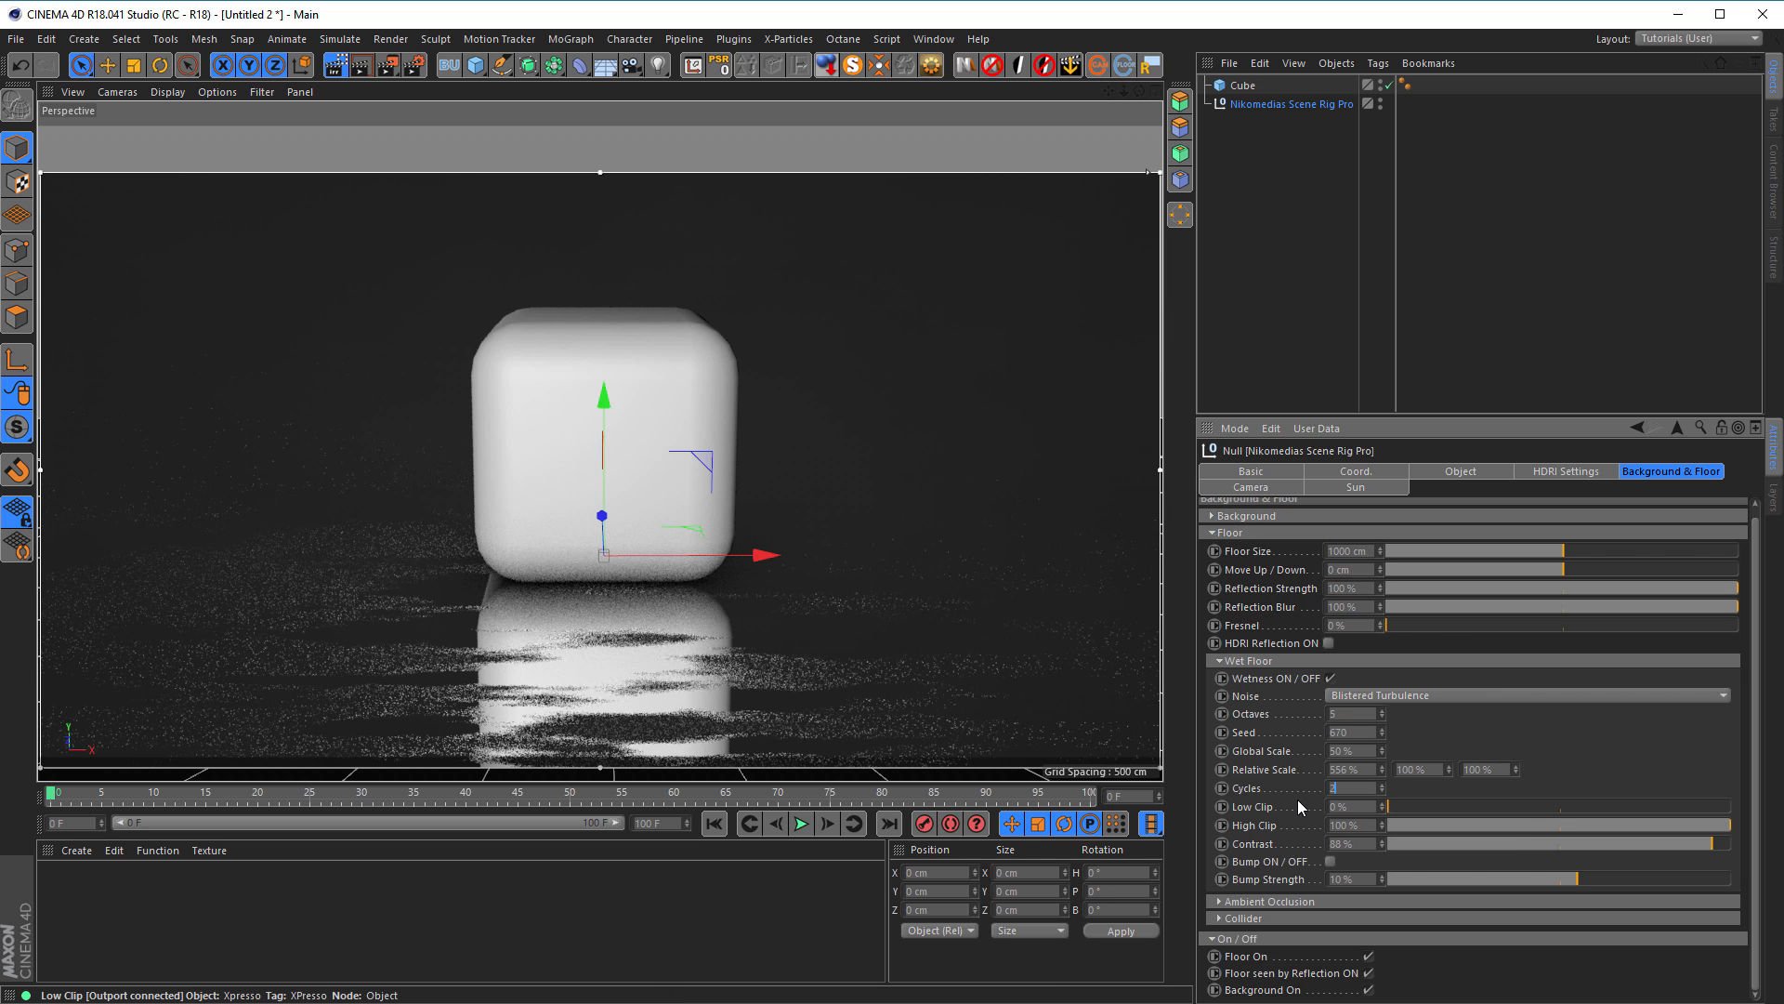
key("Return")
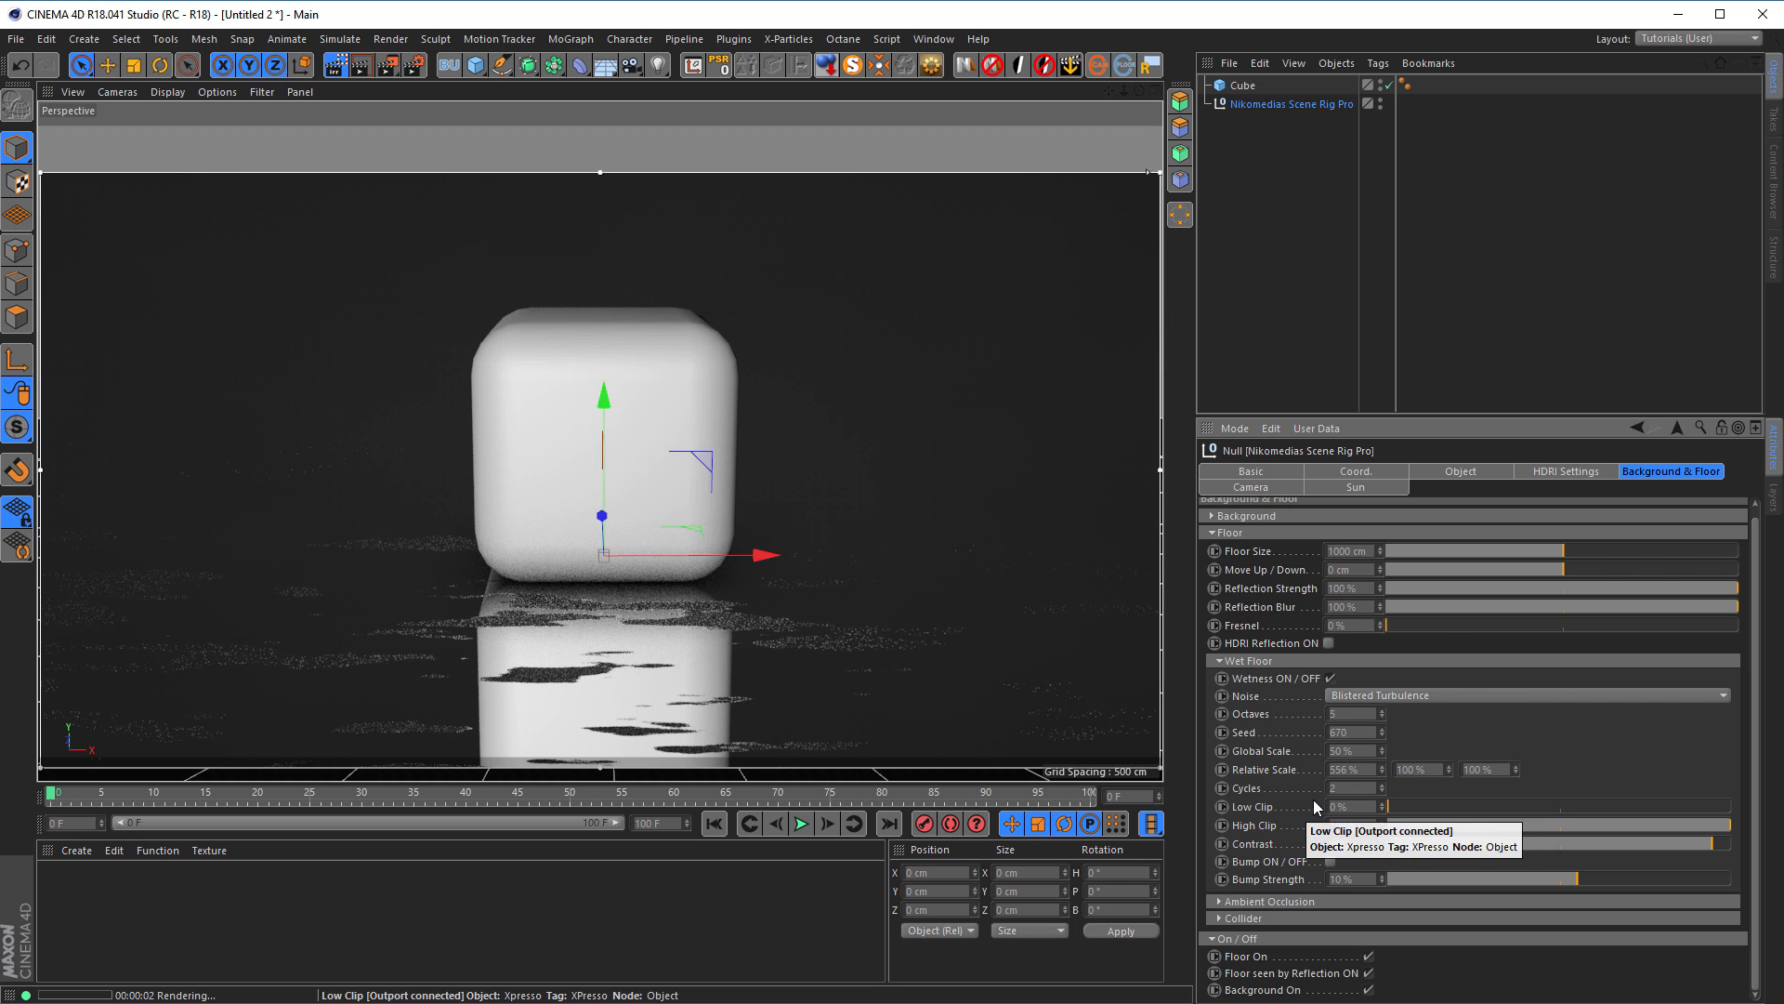
double_click(1336, 789)
type("5")
key("Return")
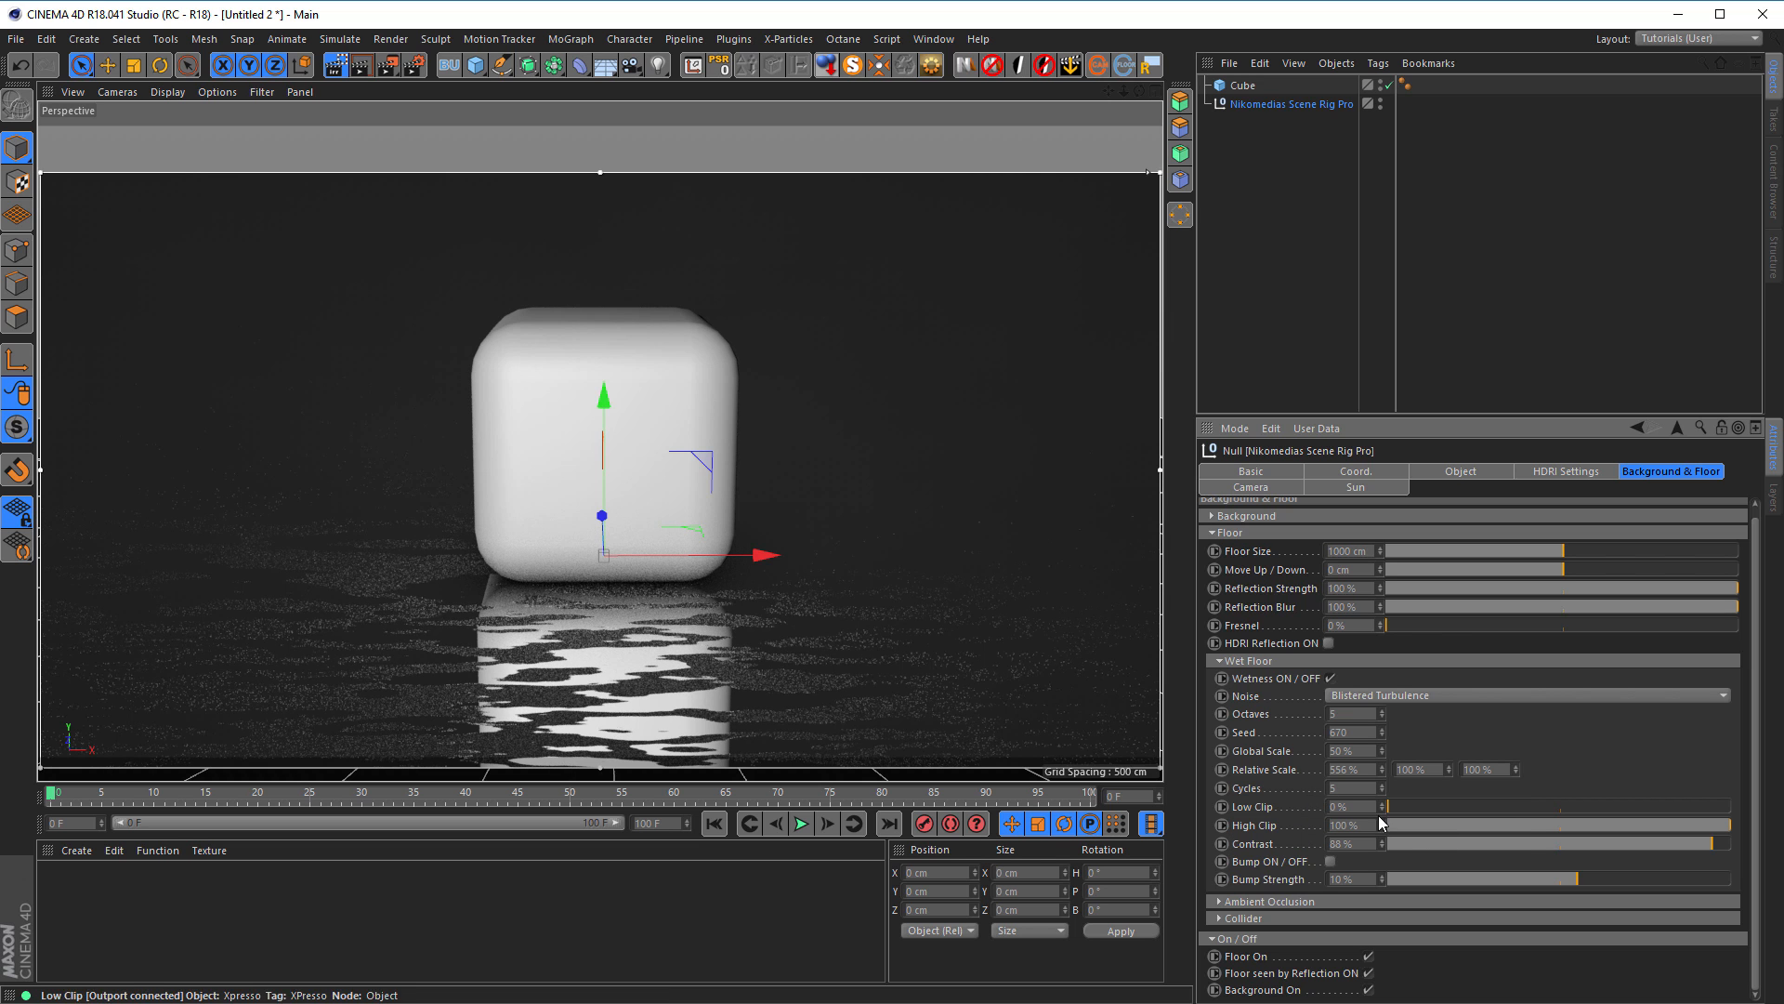
Step: Try wet floor Contrast values of 67, 21, -49 and -13 %, ending at 100 %
left_click_drag(1703, 844, 1676, 845)
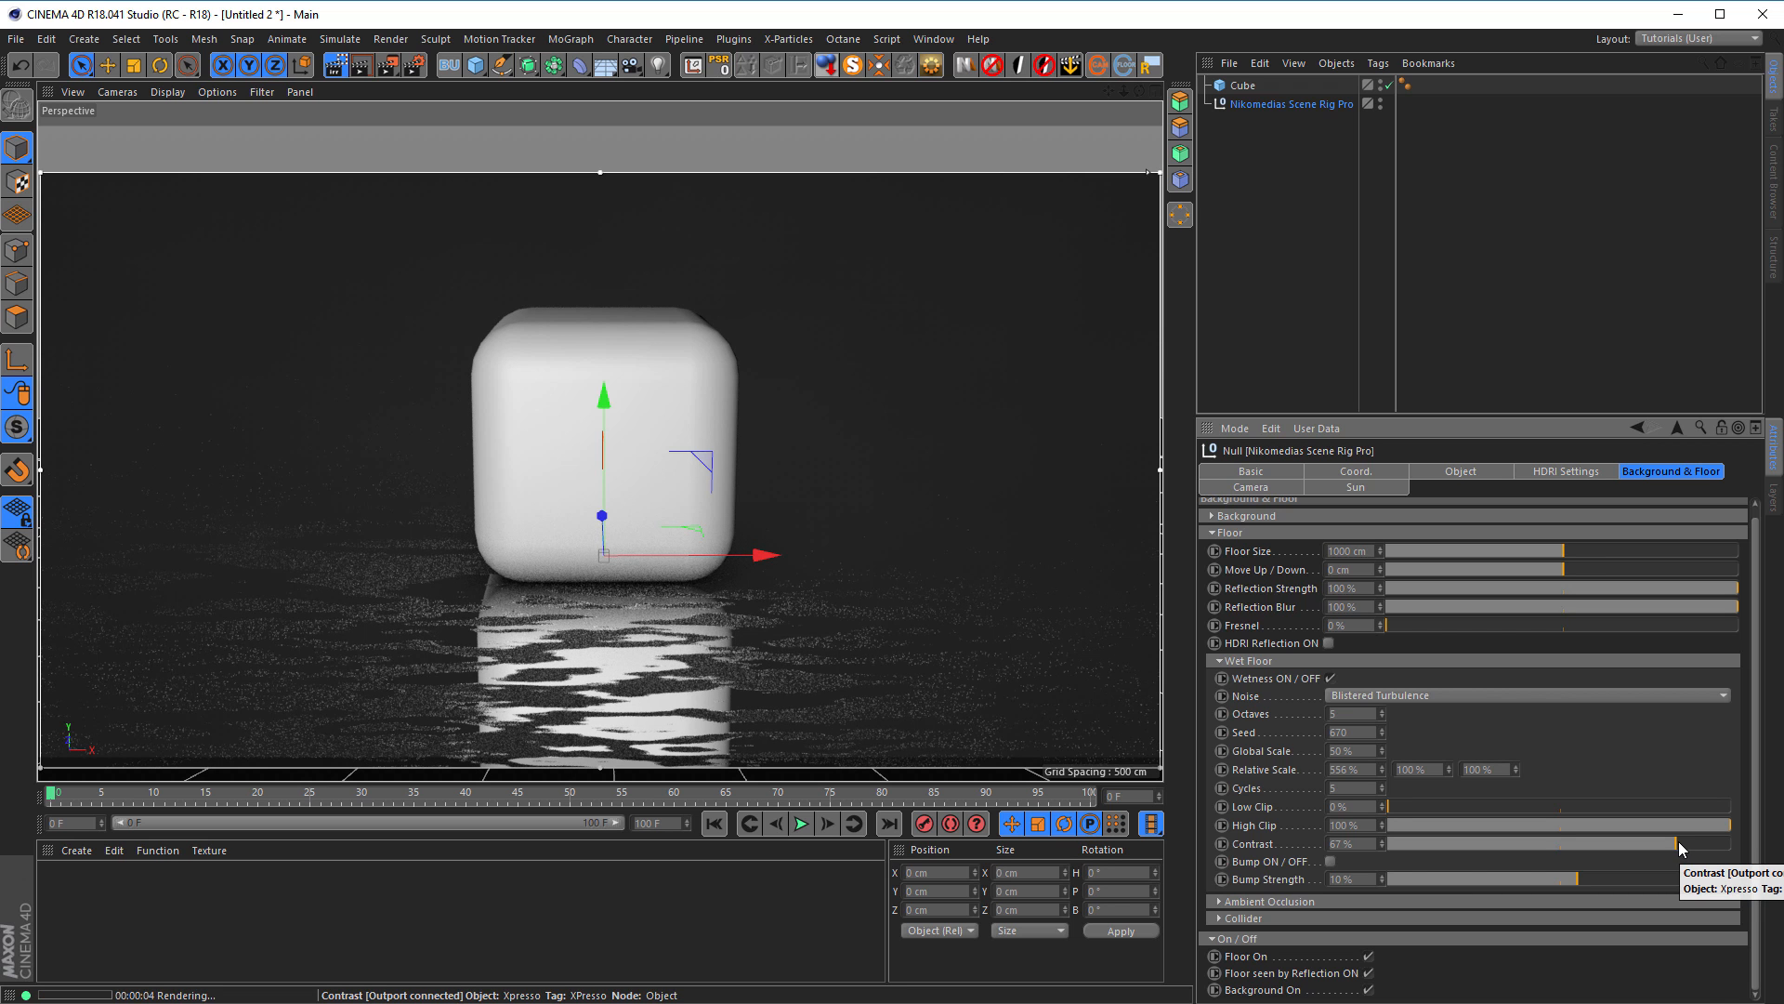
left_click_drag(1677, 844, 1596, 839)
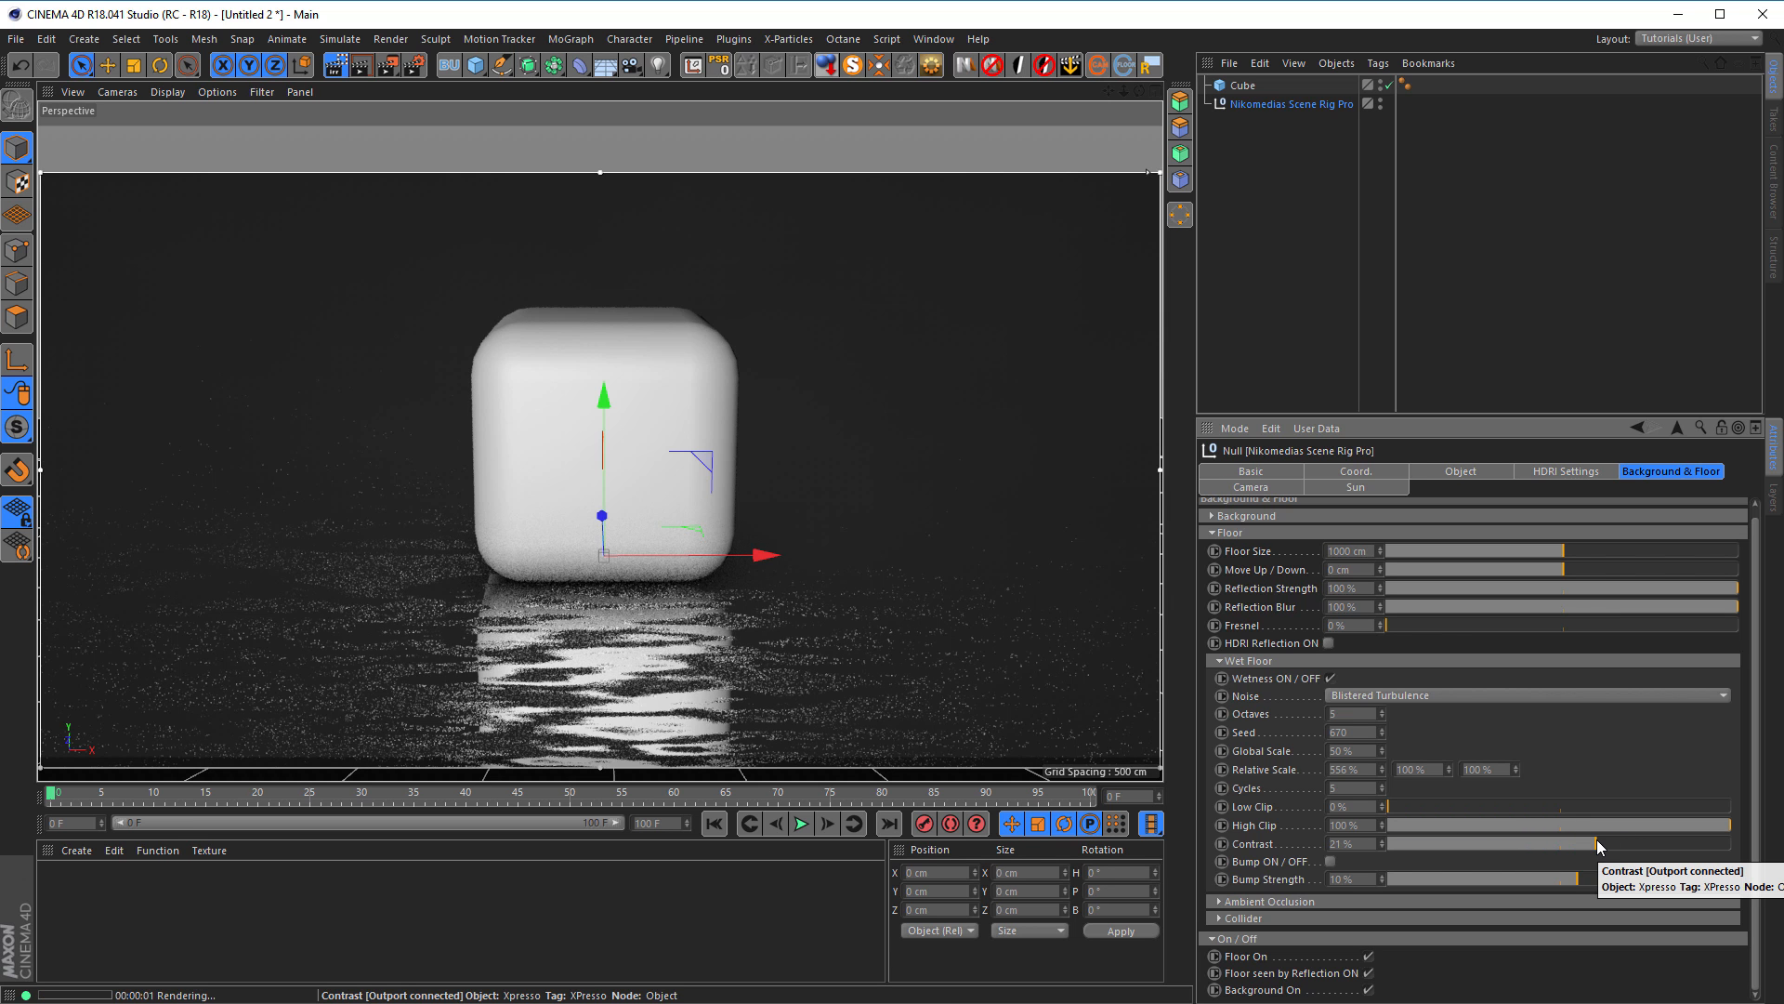
left_click_drag(1597, 844, 1477, 842)
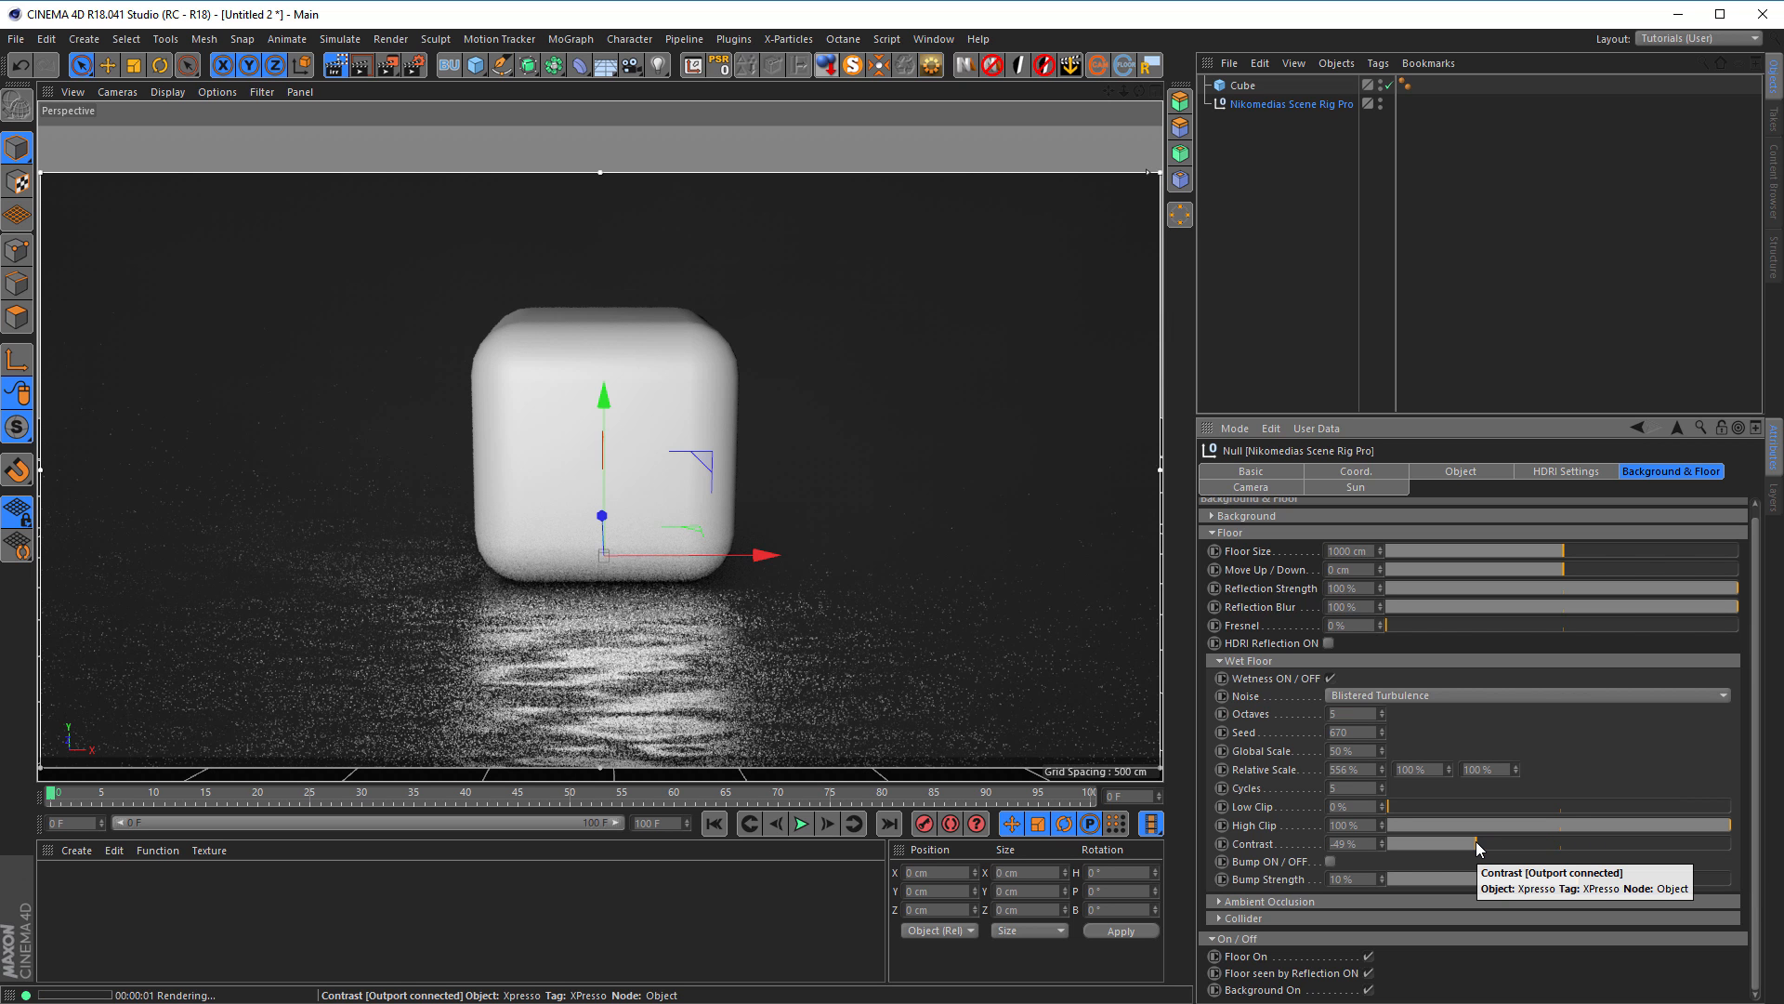
left_click_drag(1476, 840, 1538, 844)
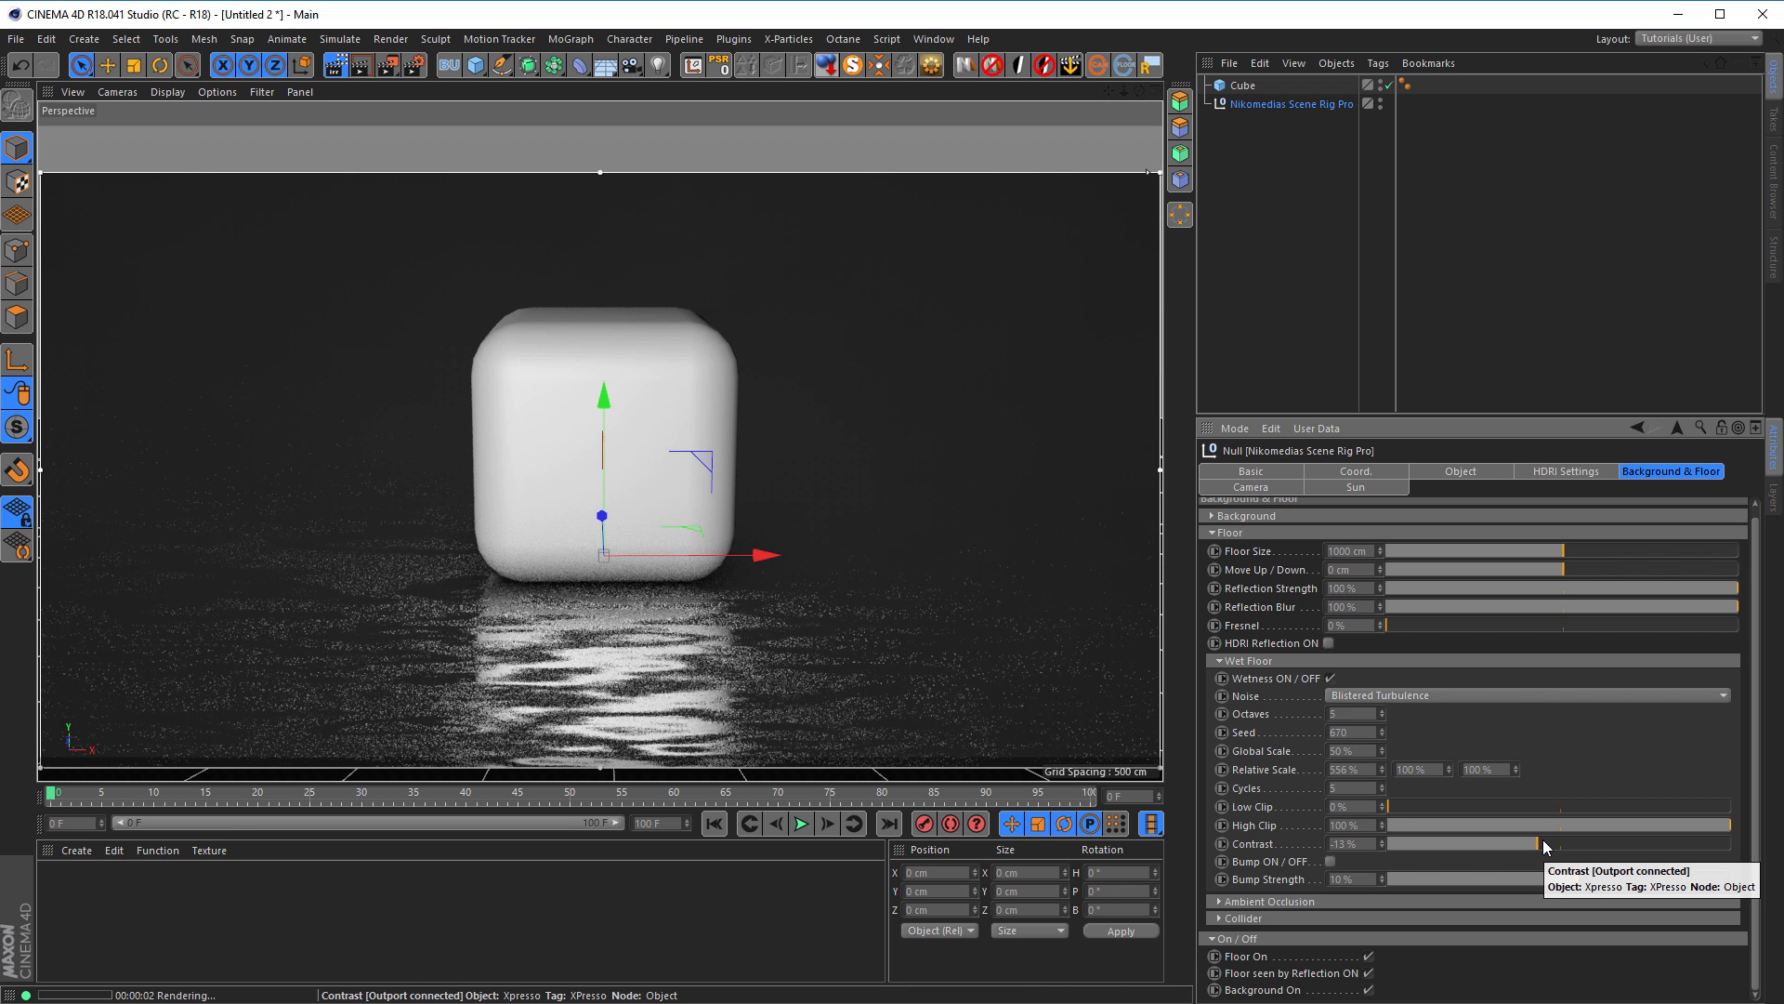
left_click_drag(1546, 846, 1727, 852)
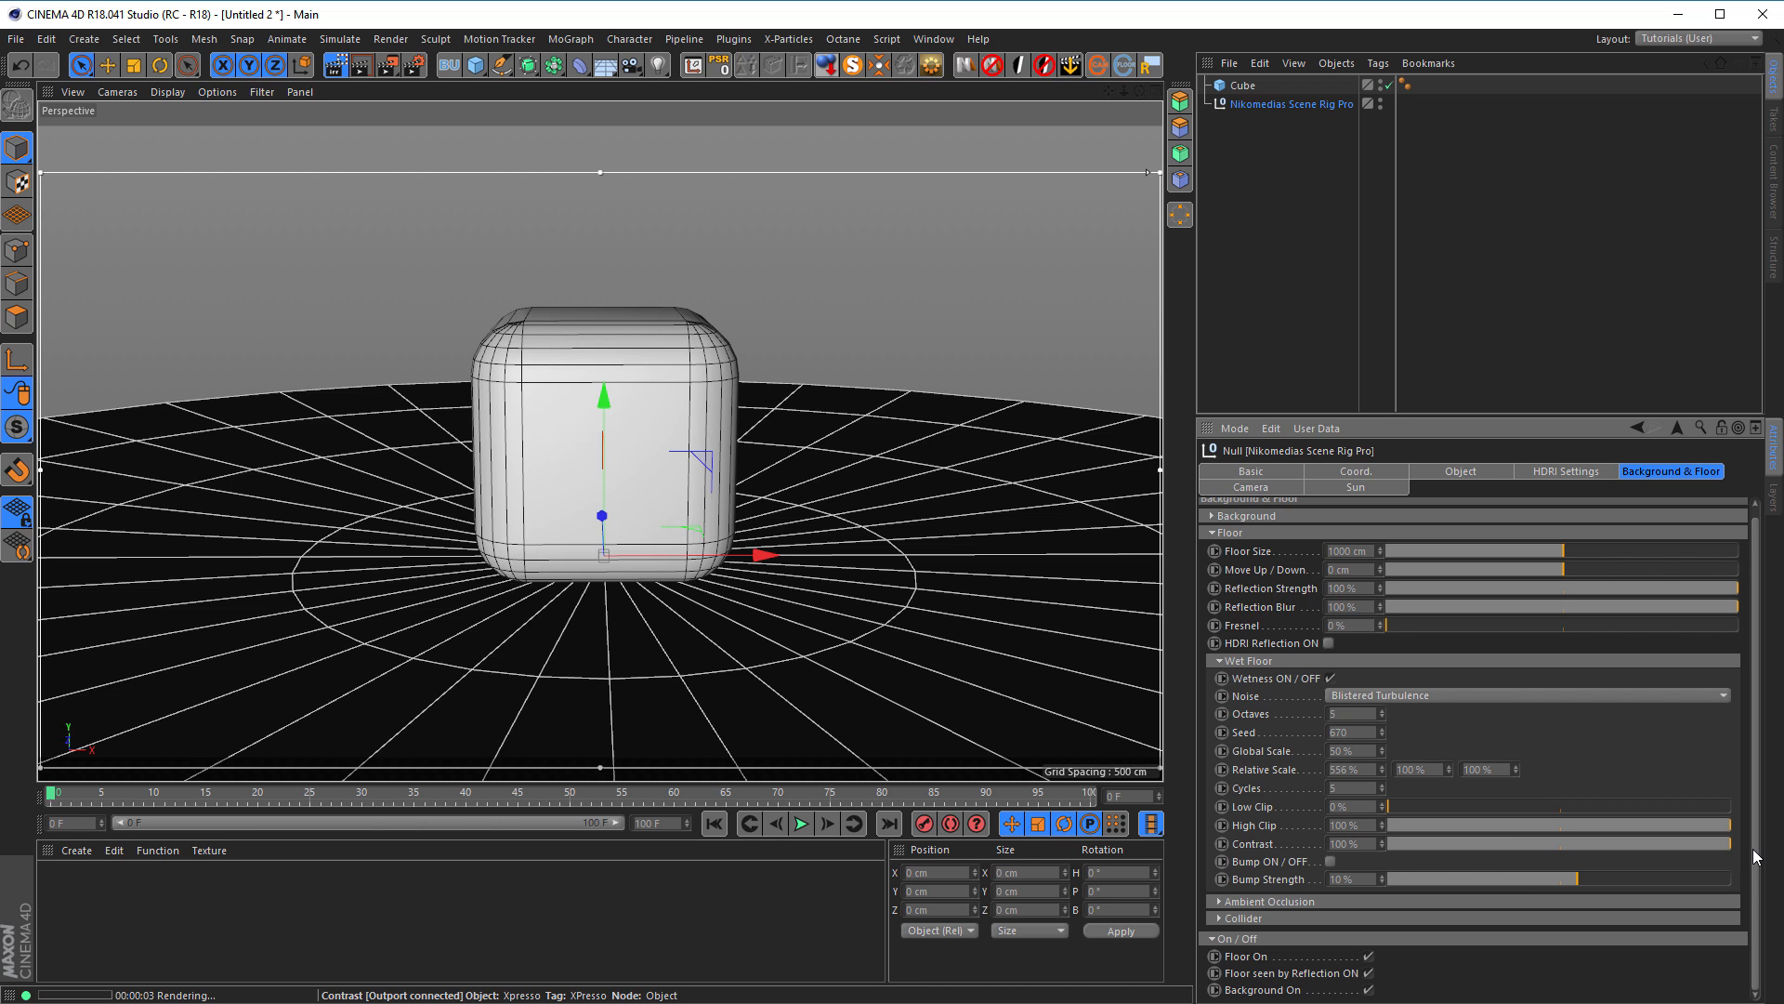
Step: Set the wet floor noise's Cycles back to 0
left_click(1369, 789)
type("0")
key("Return")
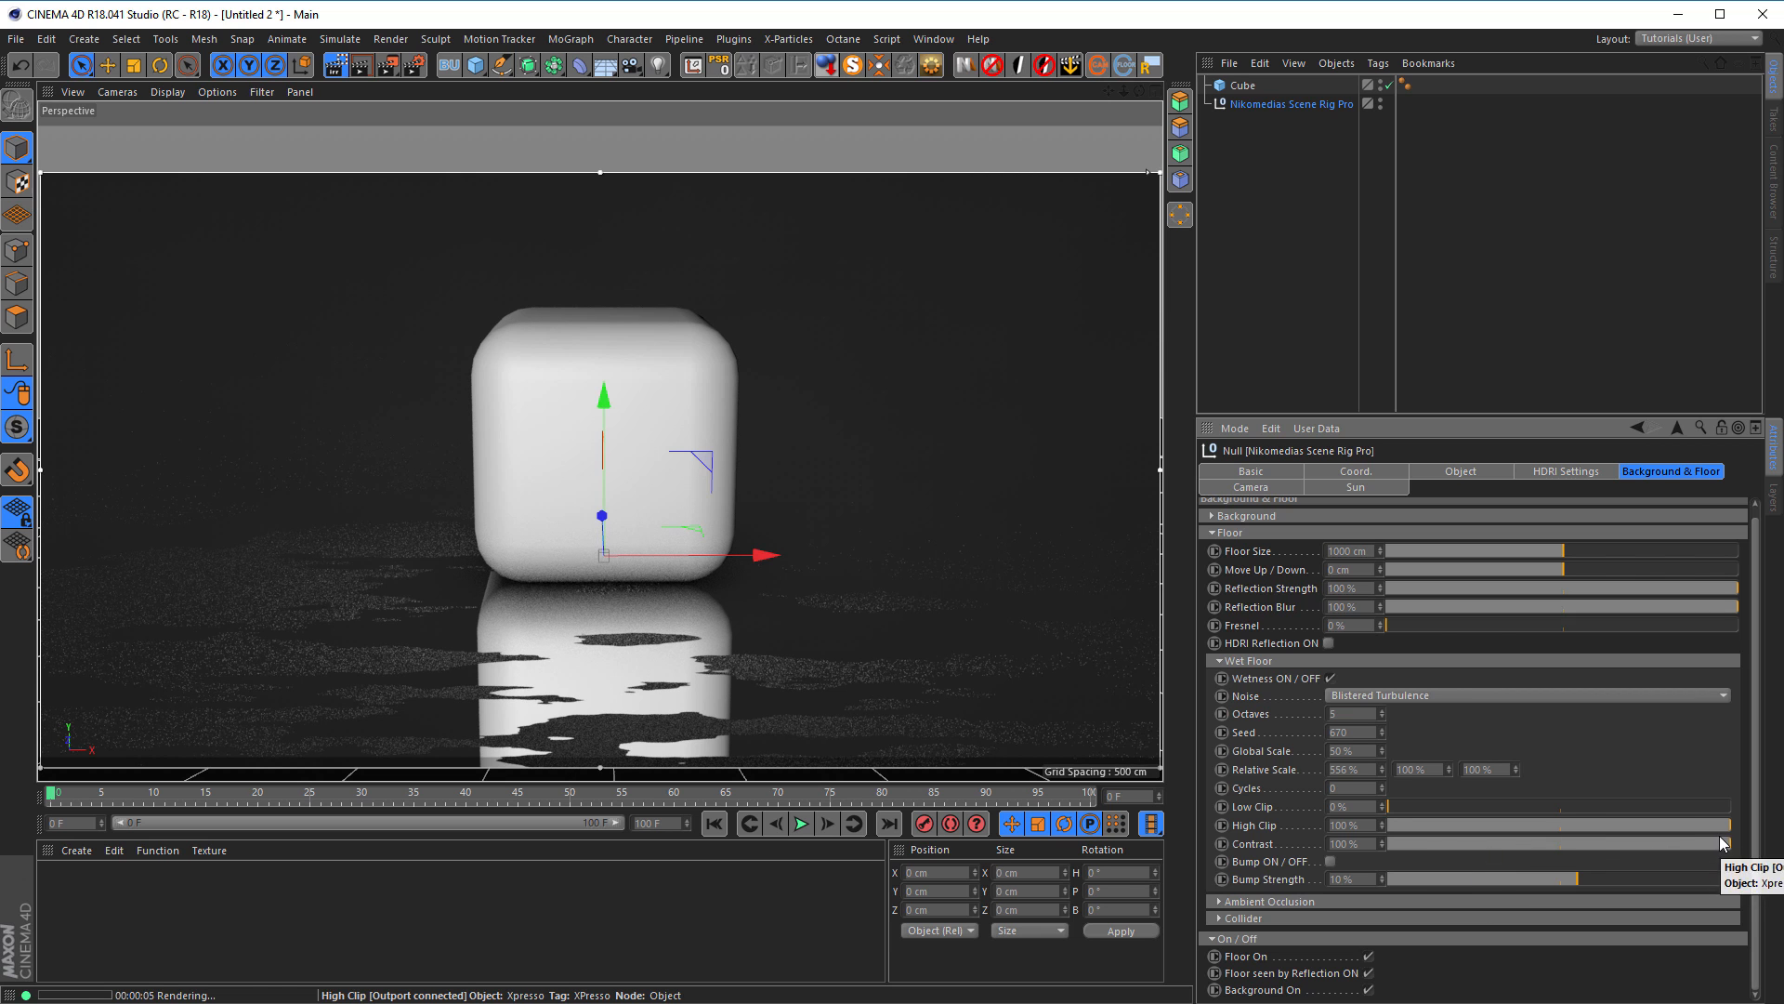
Step: Lower the wet floor's Contrast to 86 % and raise its Low Clip to 45 %
left_click_drag(1720, 844, 1715, 842)
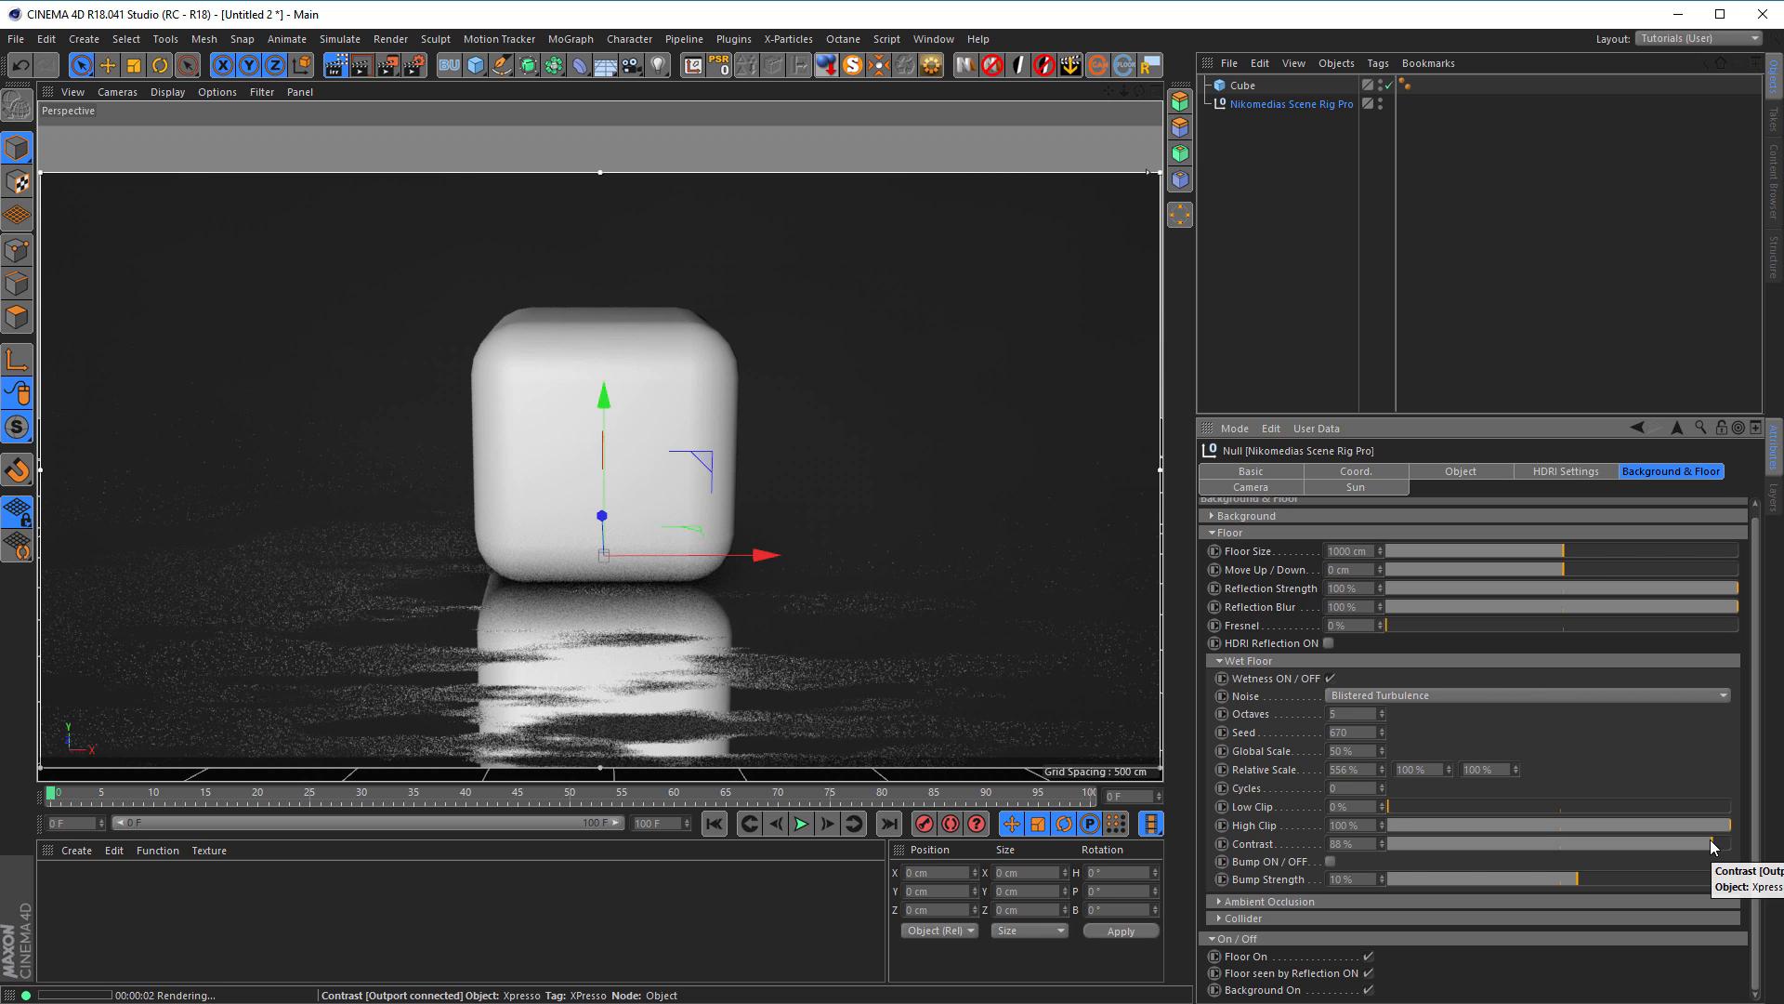
left_click_drag(1715, 844, 1709, 843)
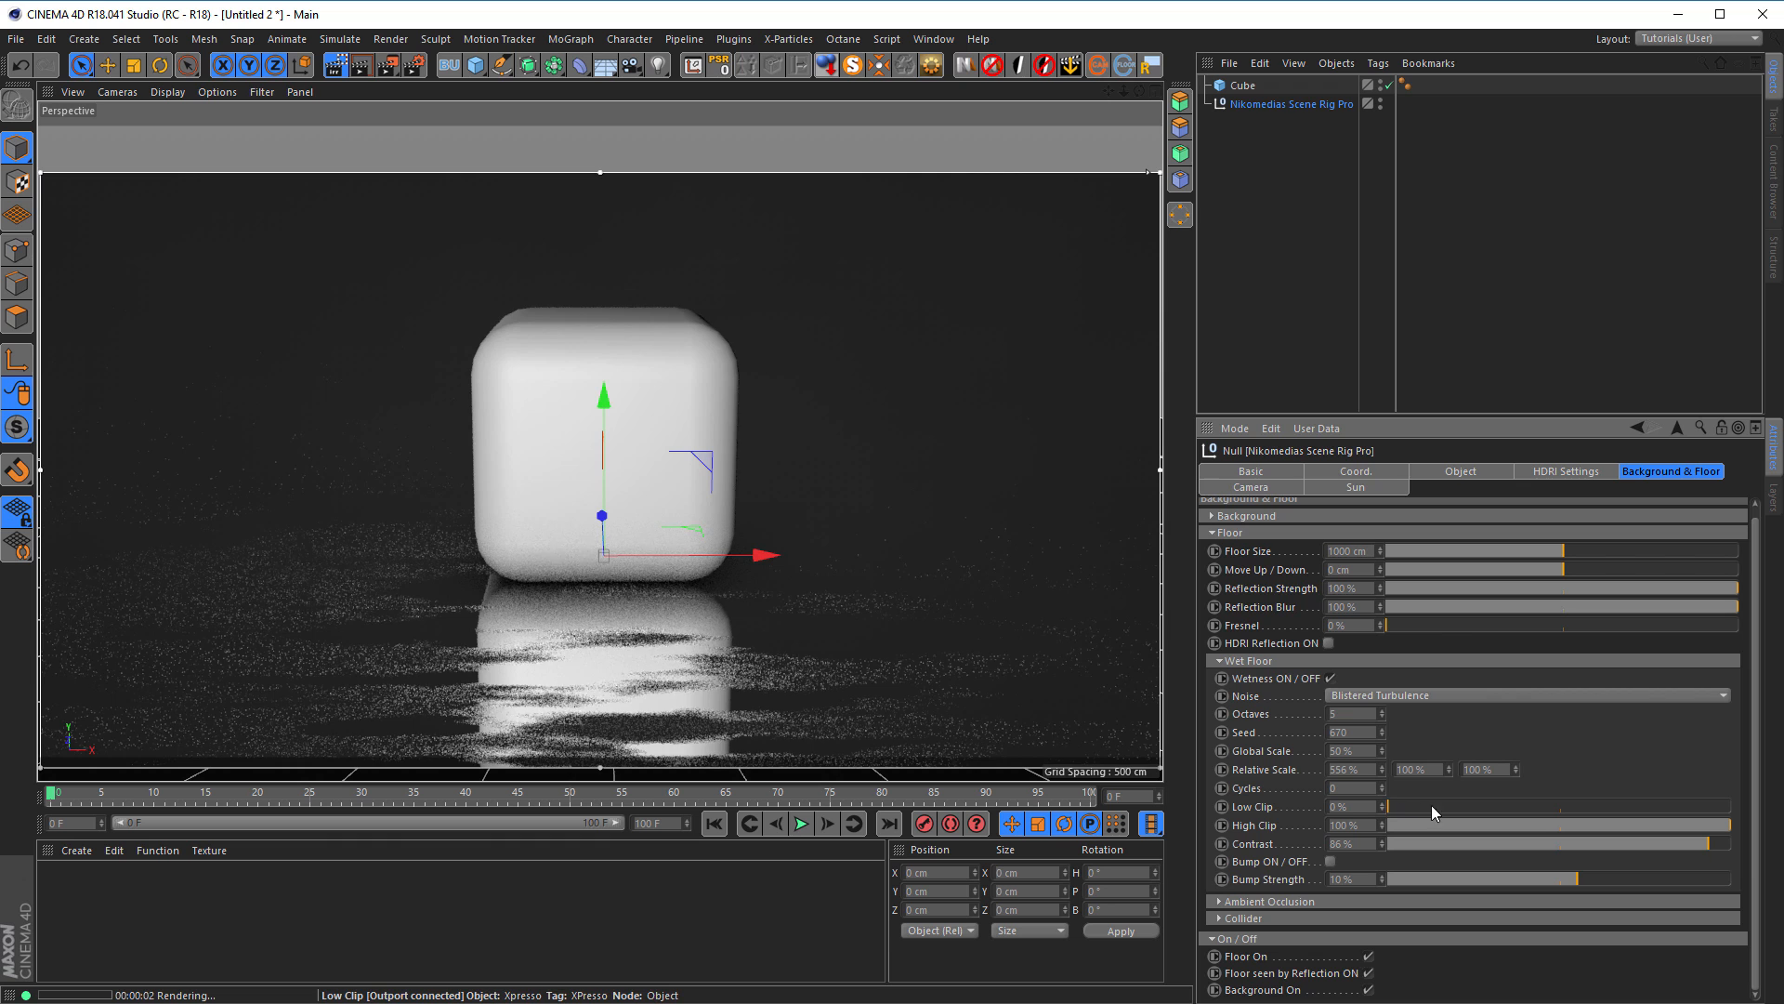
left_click_drag(1431, 807, 1544, 807)
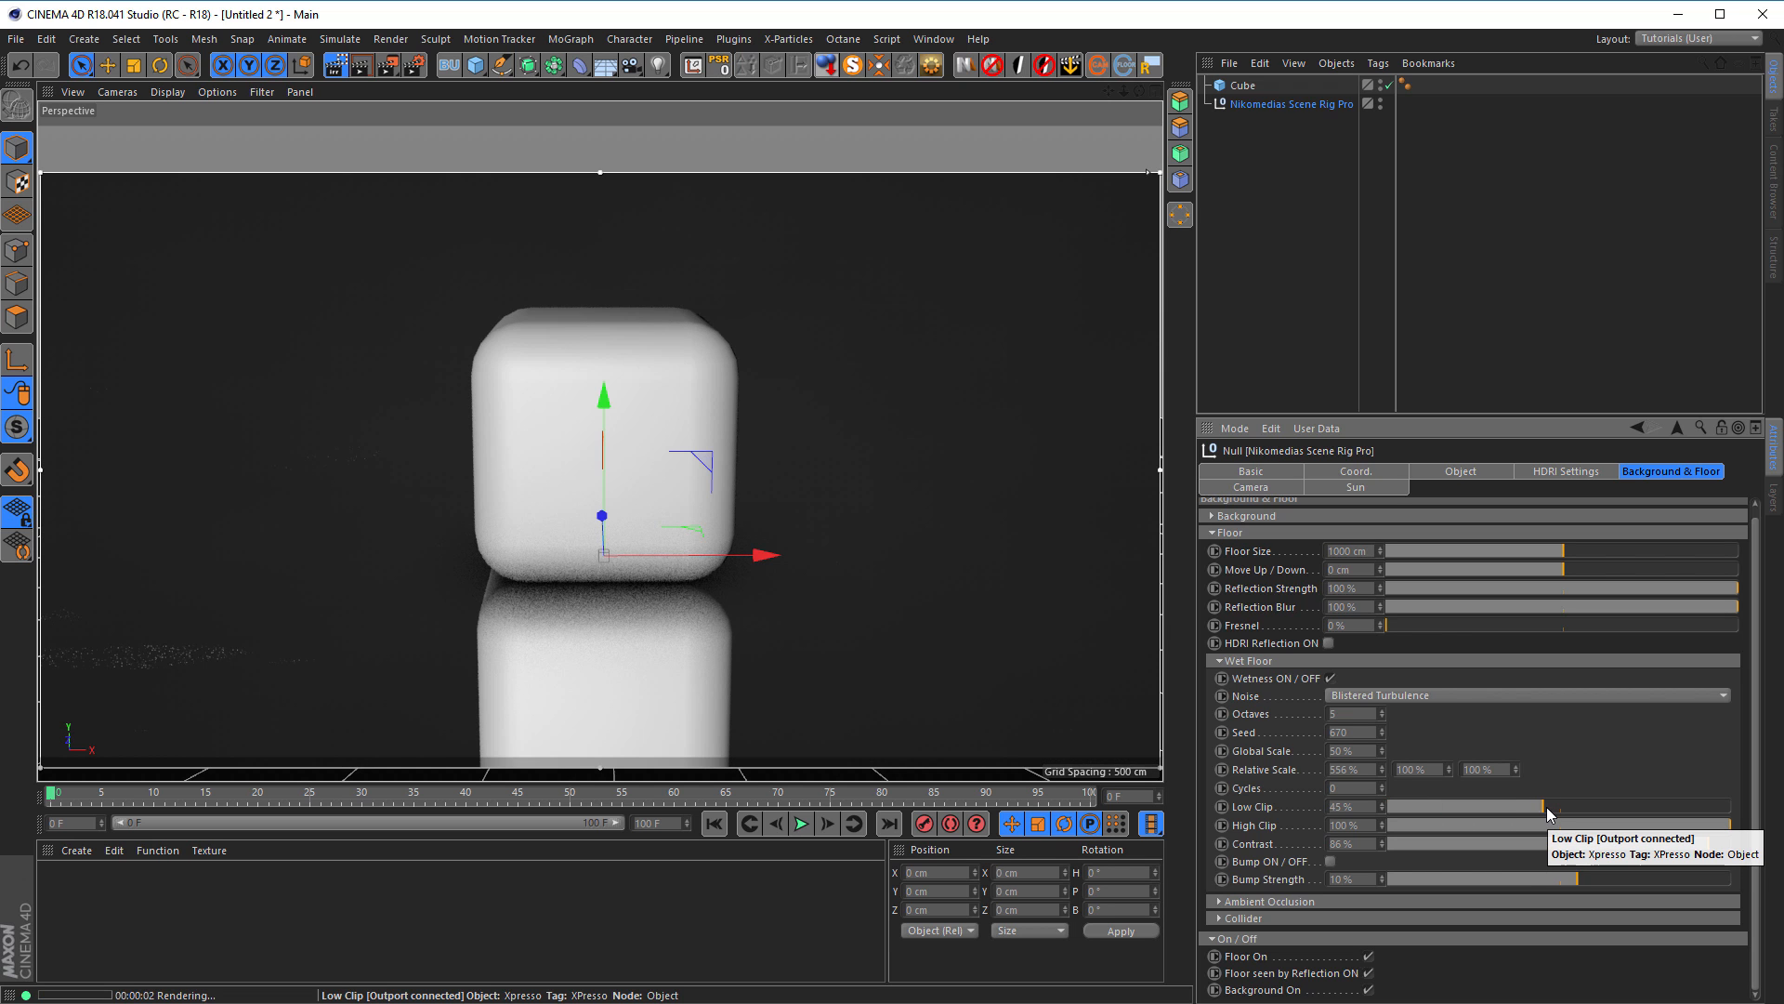
Step: Lower the wet floor's Low Clip to 0 % and try its High Clip at 55 %, ending at 100 %
left_click_drag(1547, 806, 1388, 808)
left_click_drag(1727, 825, 1577, 839)
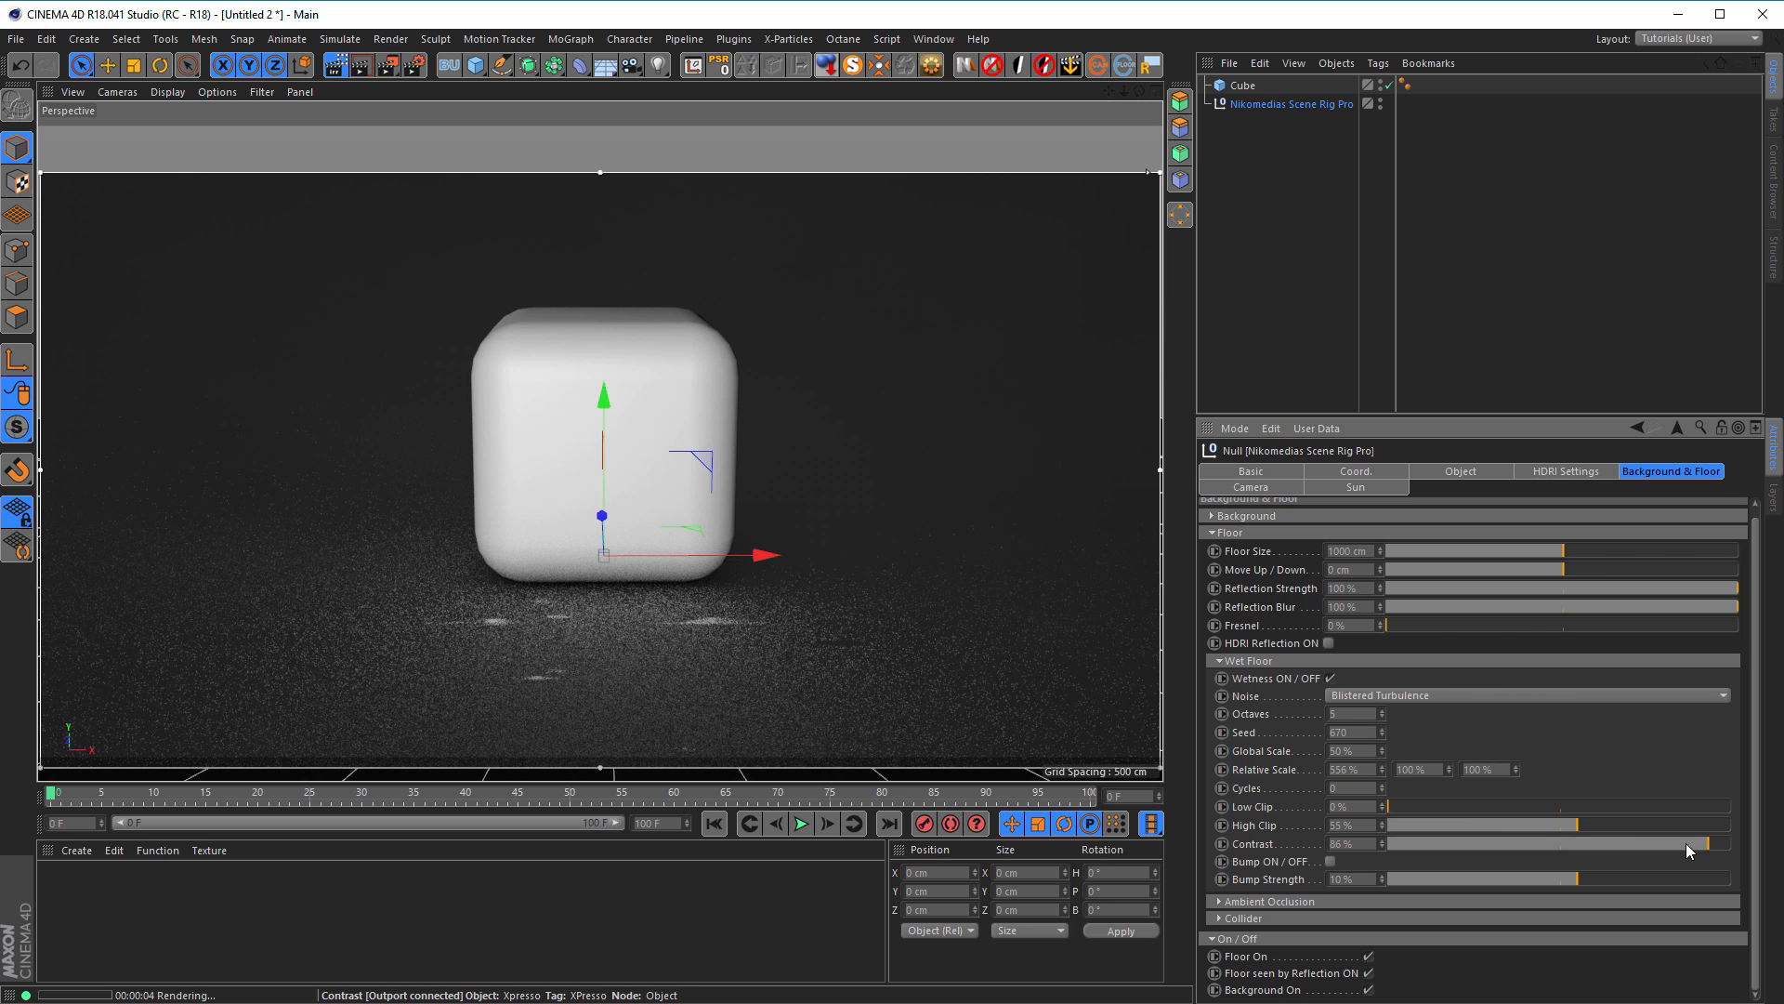
left_click_drag(1580, 826, 1740, 830)
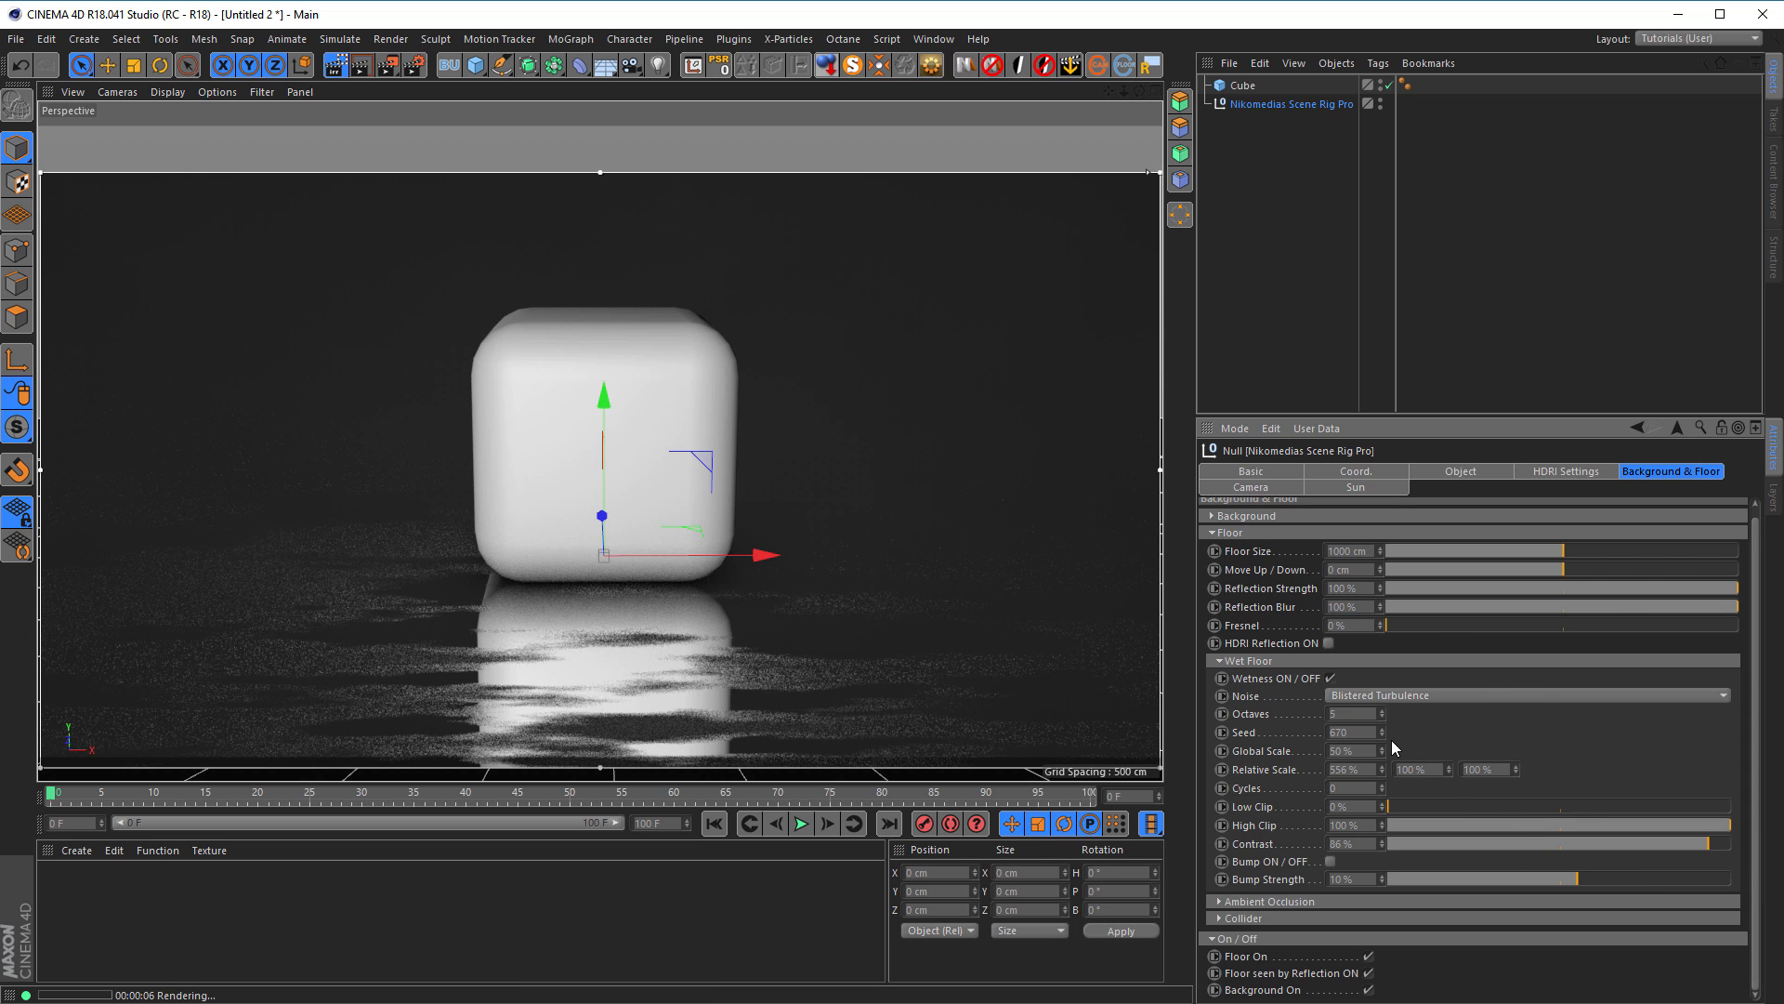
Step: Keep the wet floor noise at 5 Octaves and change its Seed to 706
left_click(1384, 715)
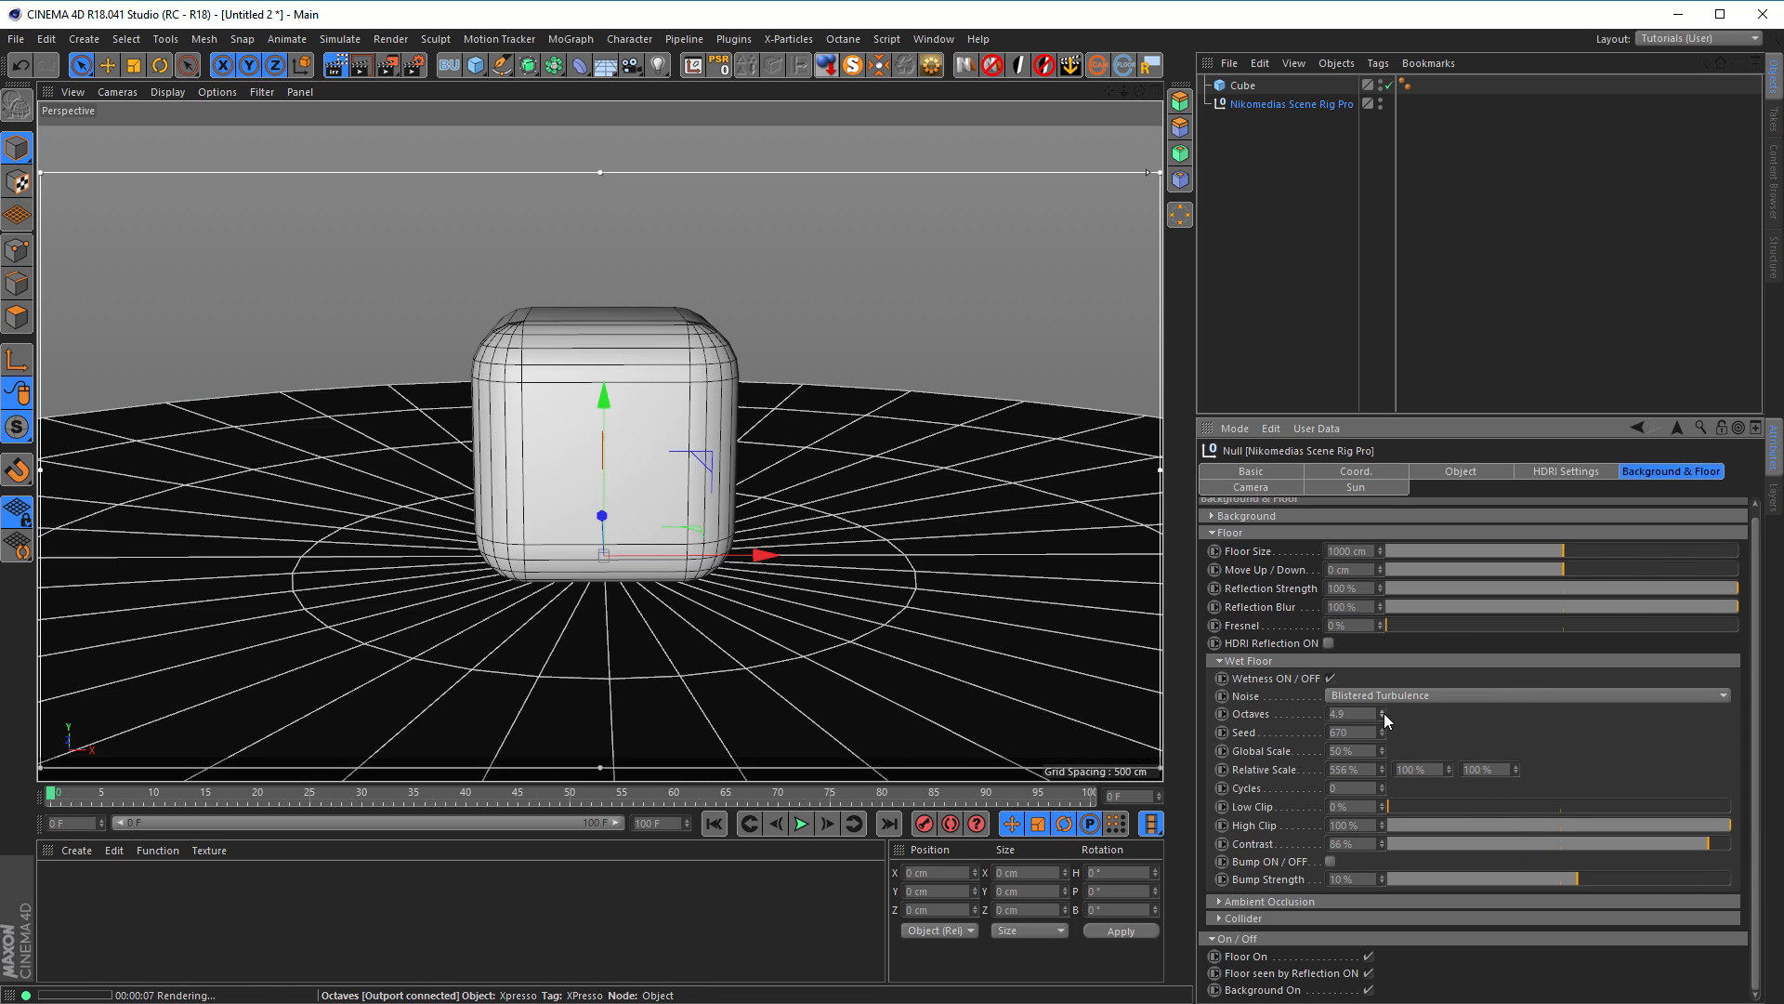
key("Return")
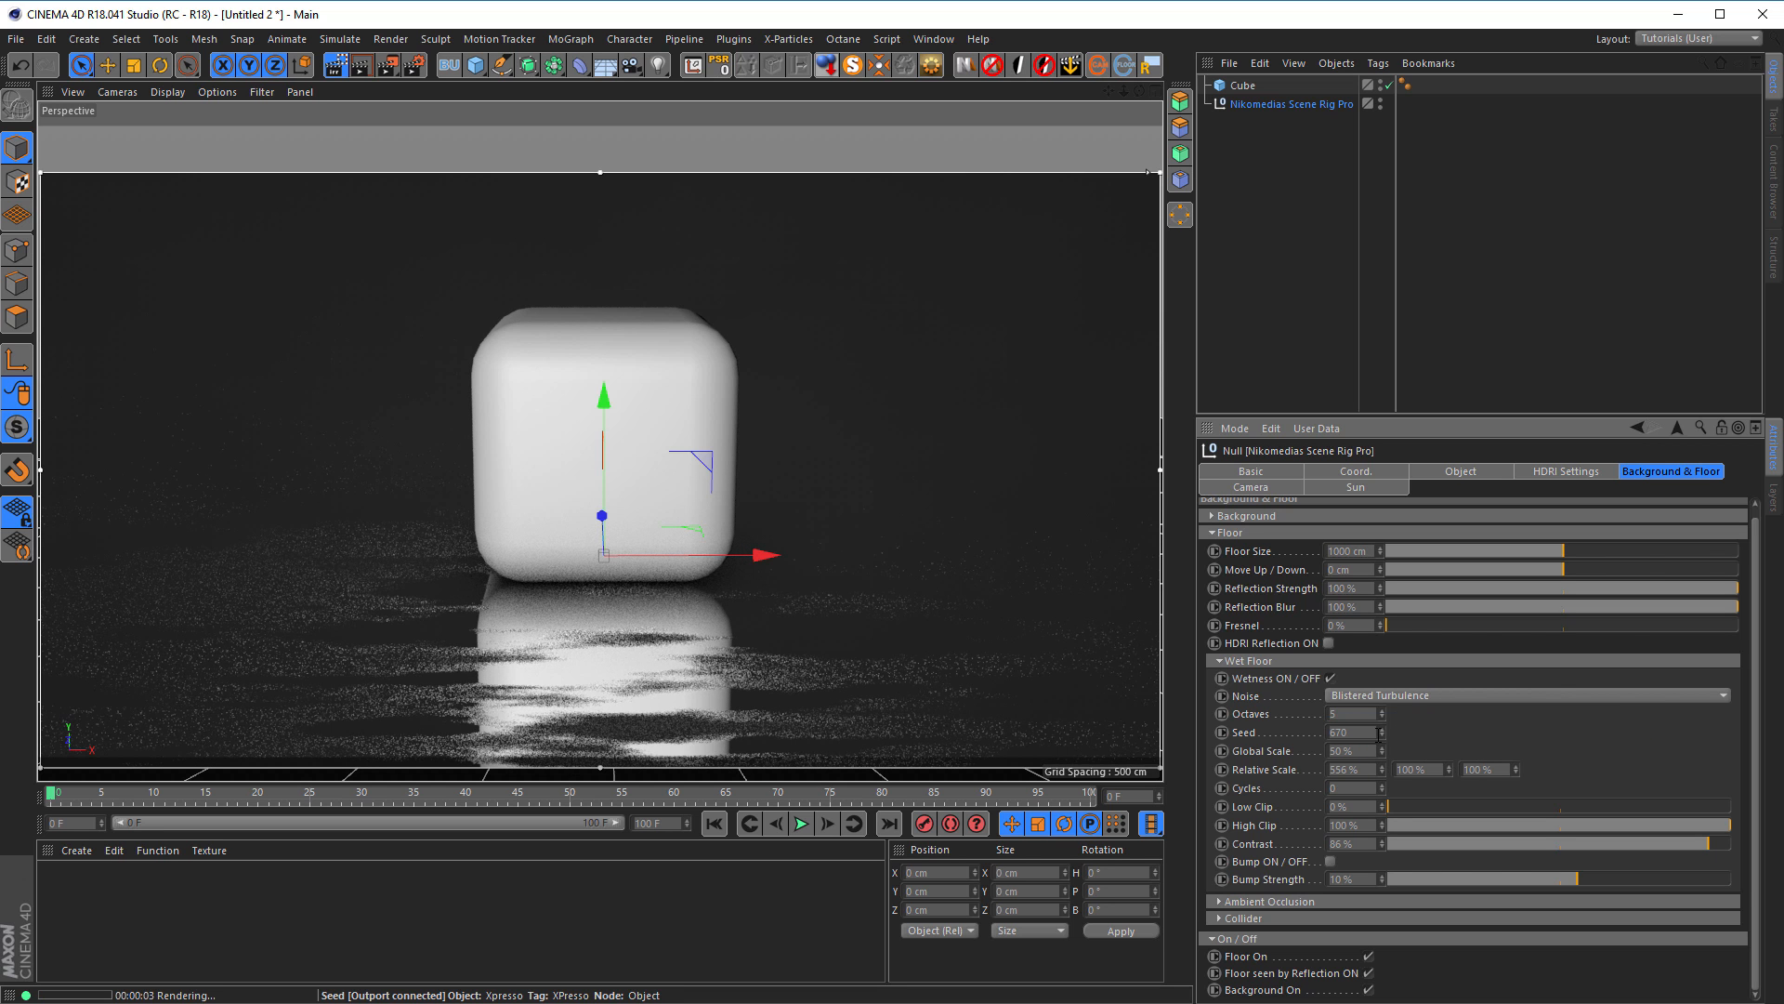
left_click_drag(1381, 733, 1381, 702)
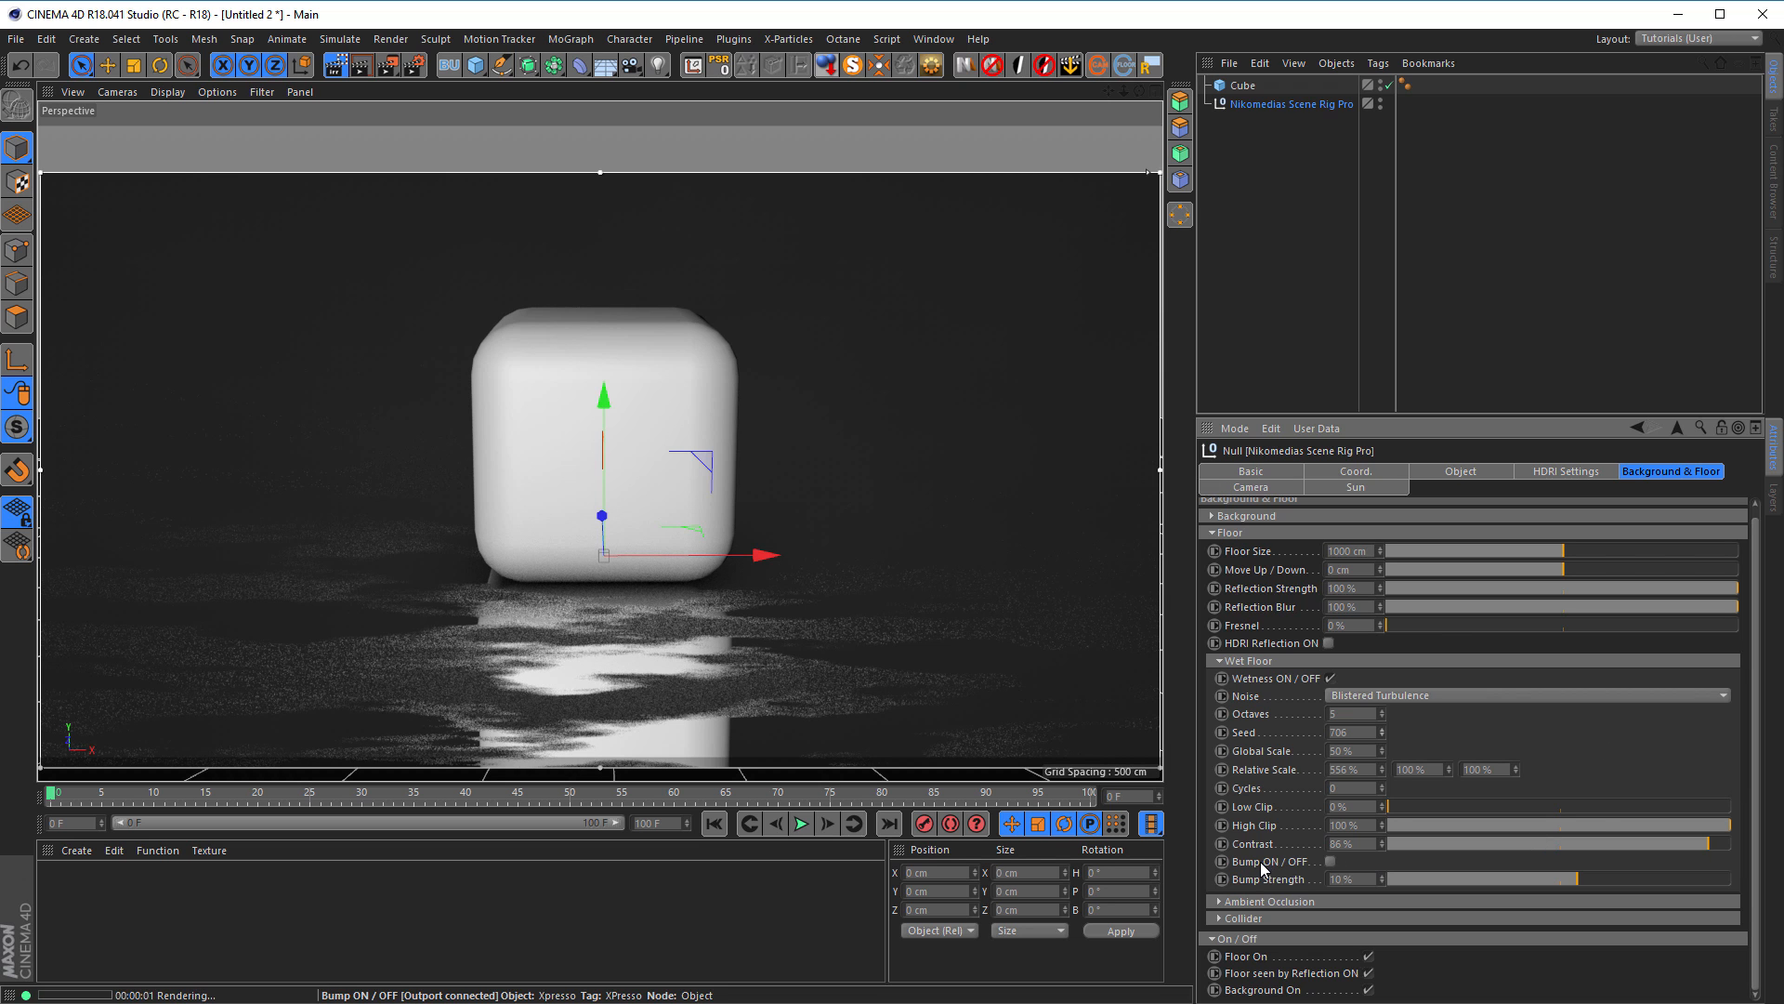
Step: Enable the wet floor's bump and set Bump Strength to 5 %
left_click(1331, 861)
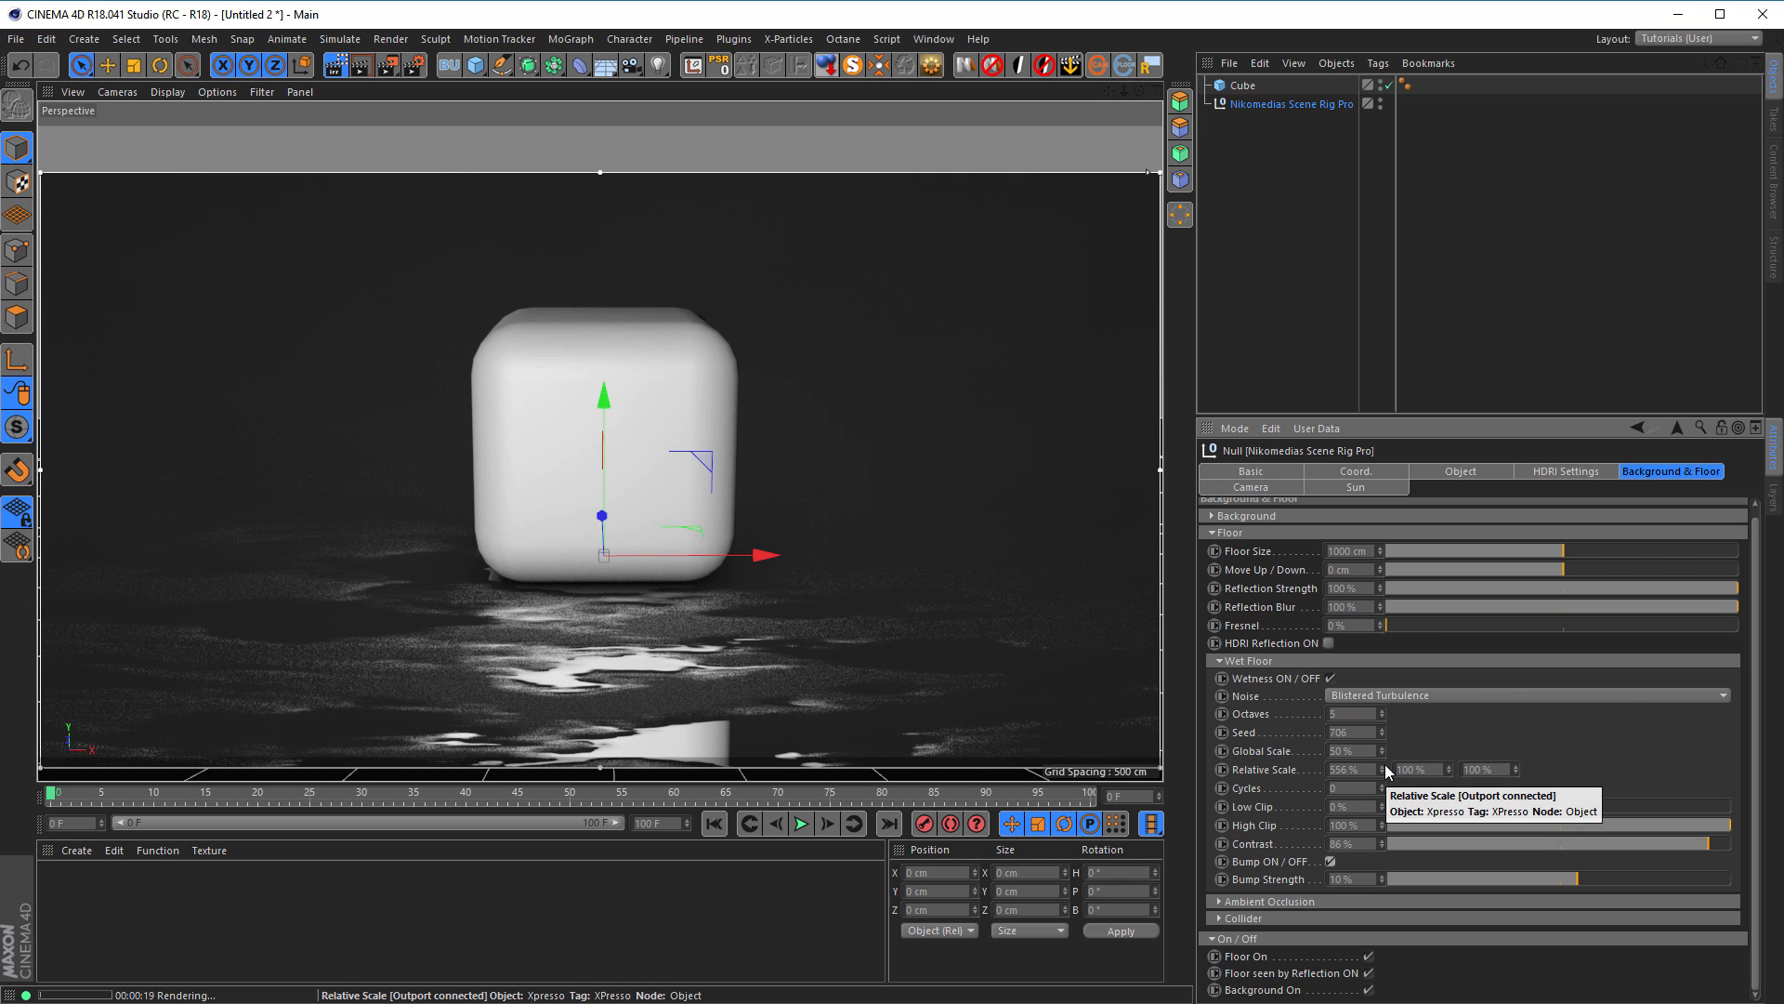
left_click_drag(1362, 880, 1328, 880)
type("5")
key("Return")
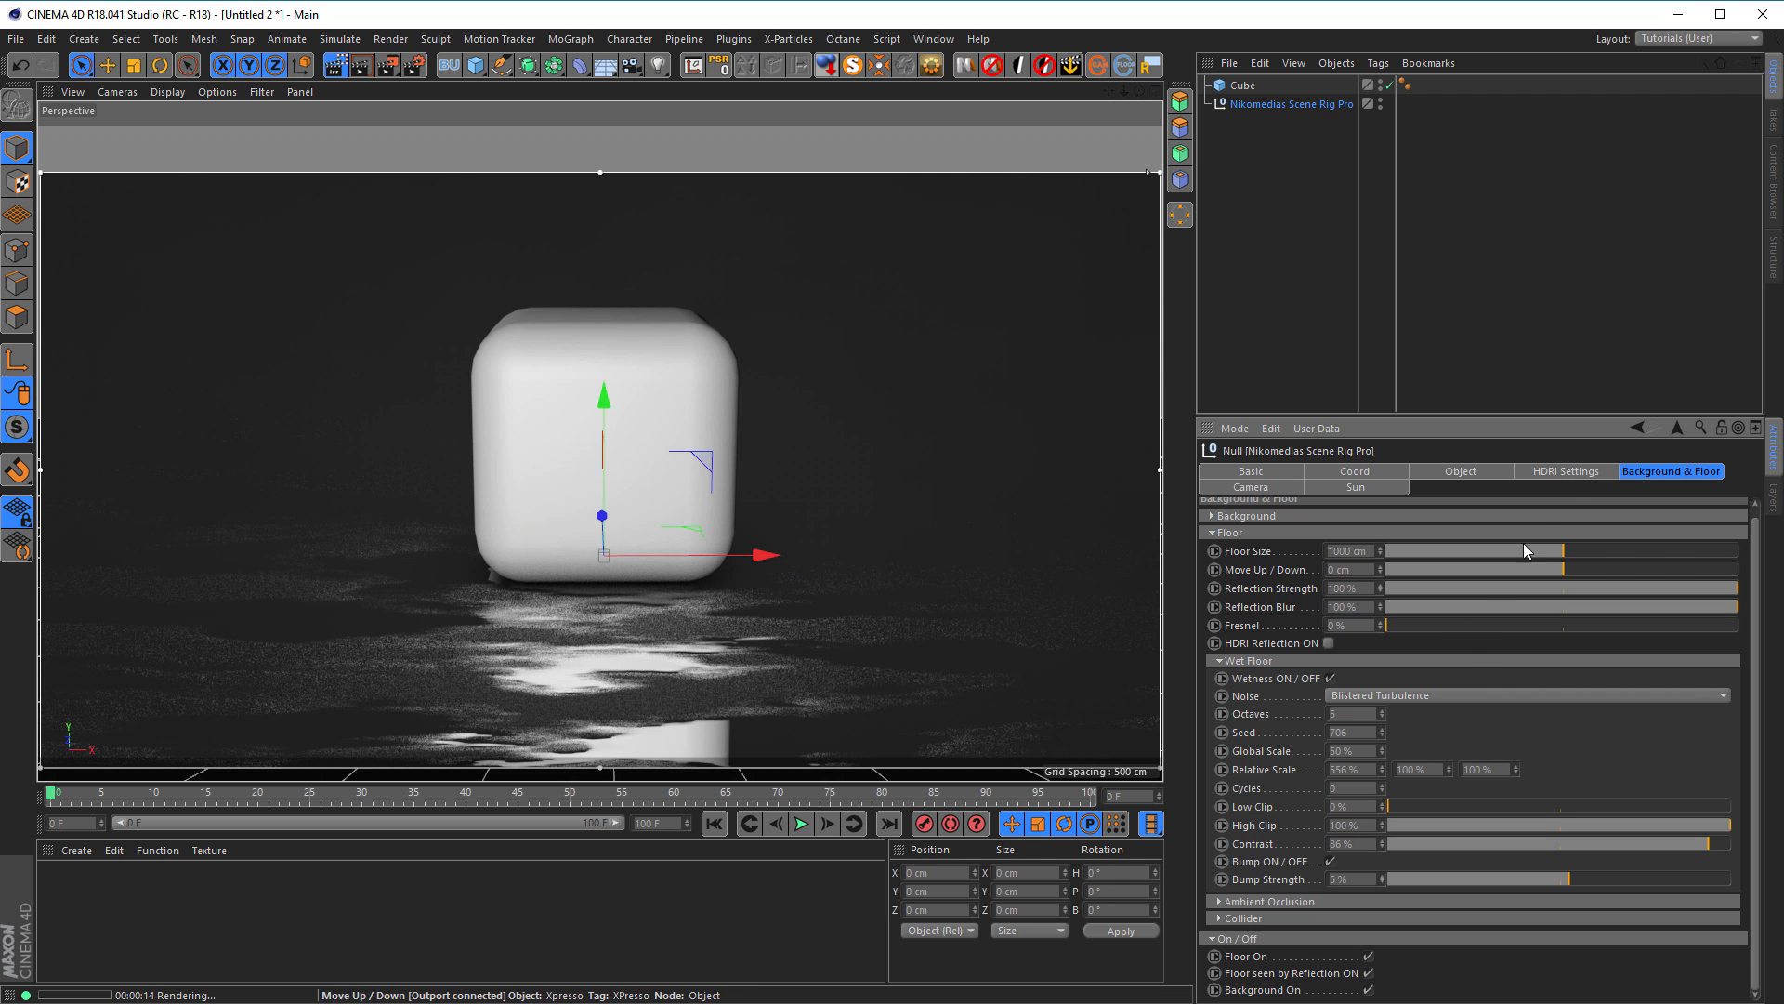
Step: Try the fill light in the rig's HDRI settings and switch it off again
left_click(1571, 471)
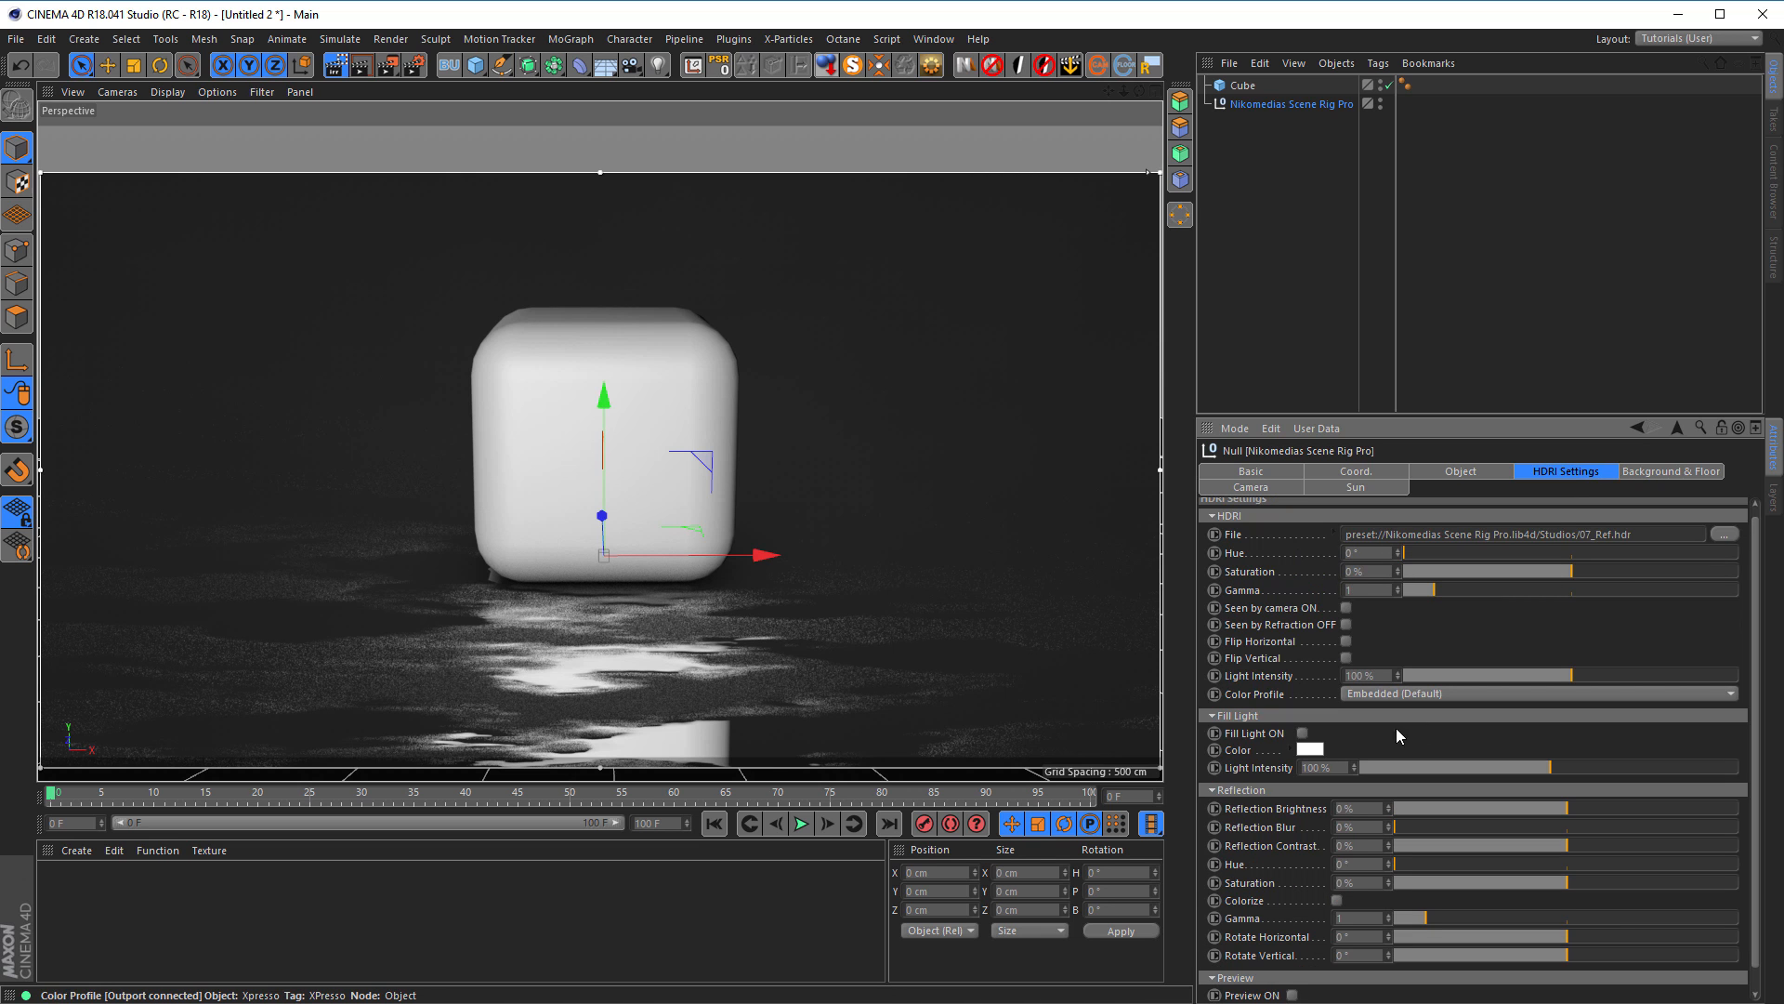
left_click(1302, 733)
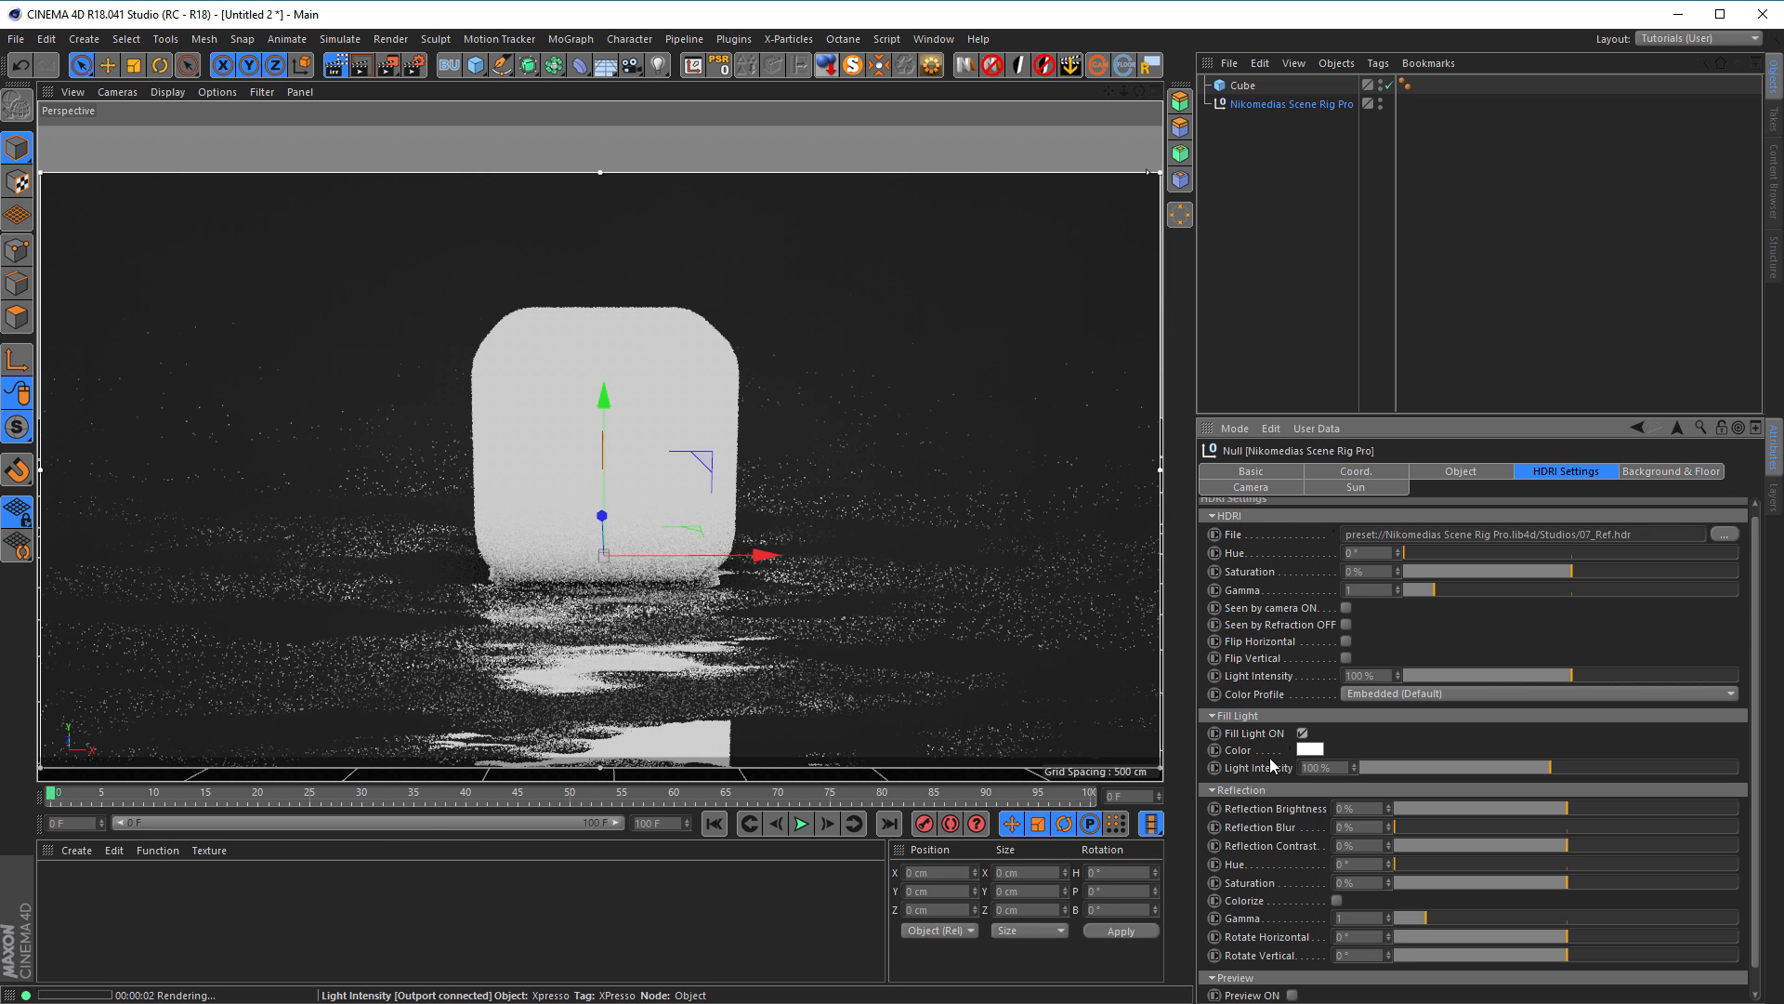
left_click(1302, 733)
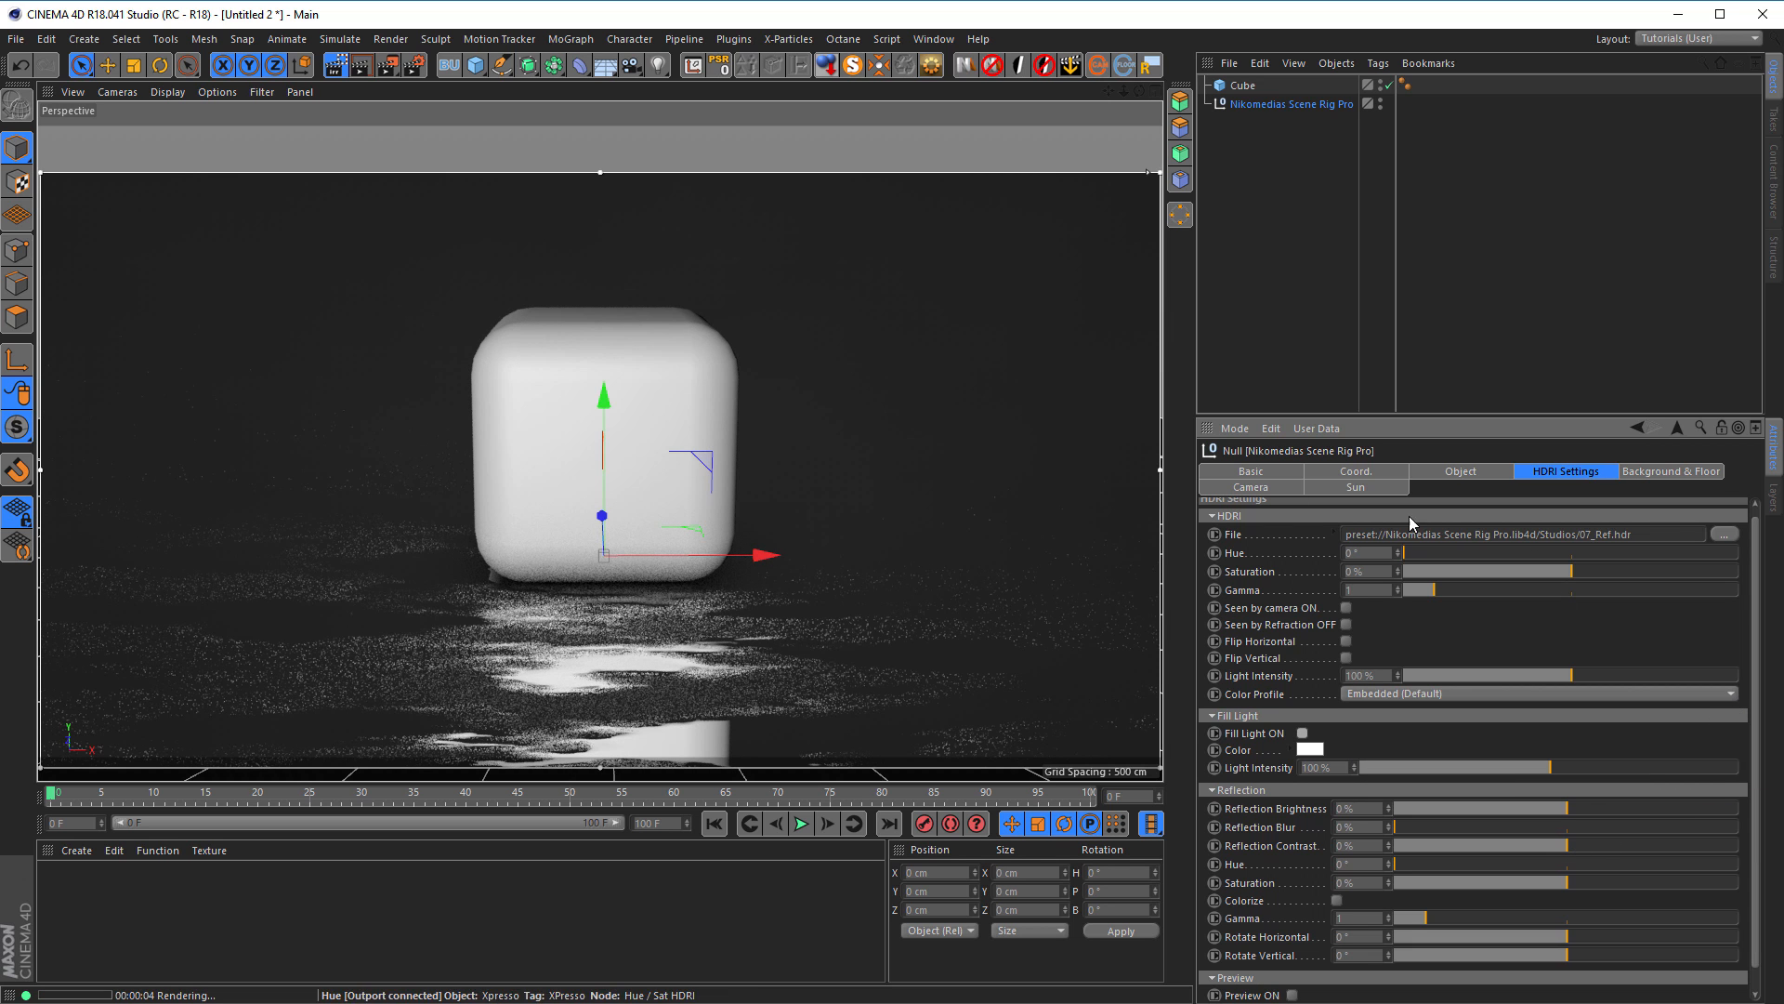
Step: Turn off the wet floor's bump and wetness, and set the floor's Reflection Strength and Reflection Blur to 0 %
left_click(1679, 473)
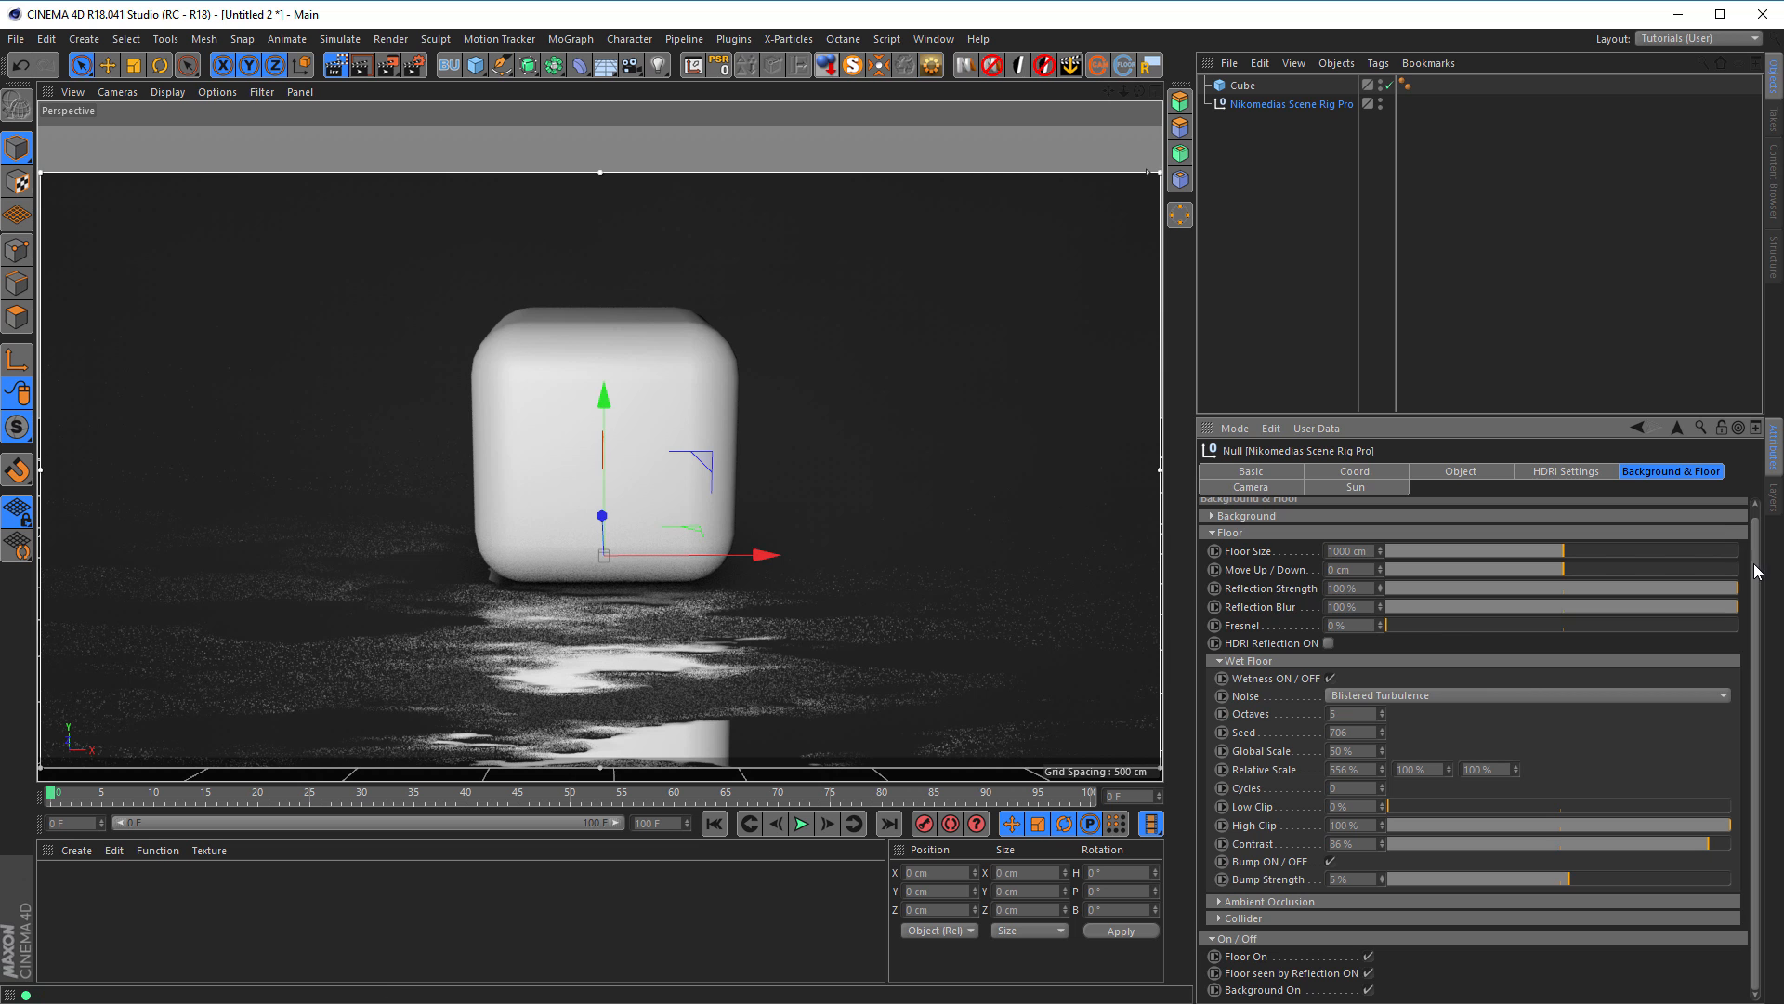
left_click(1330, 862)
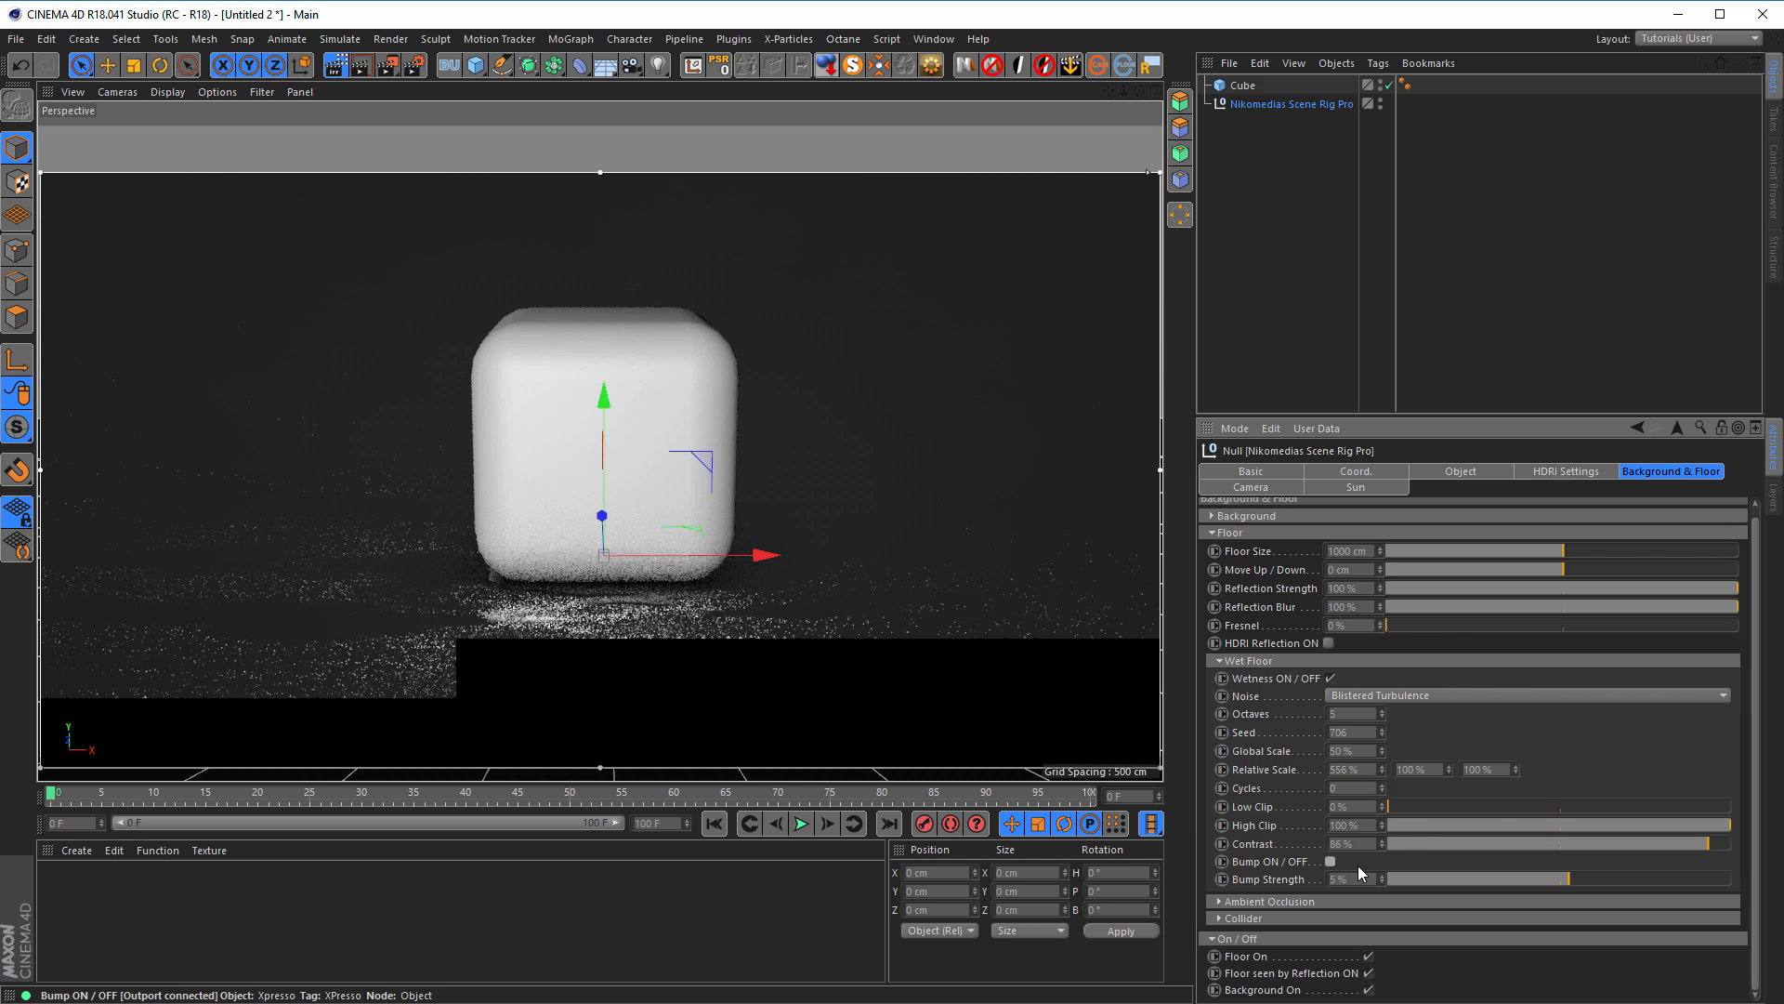
left_click_drag(1439, 589, 1364, 587)
left_click_drag(1484, 607, 1359, 609)
left_click(1329, 677)
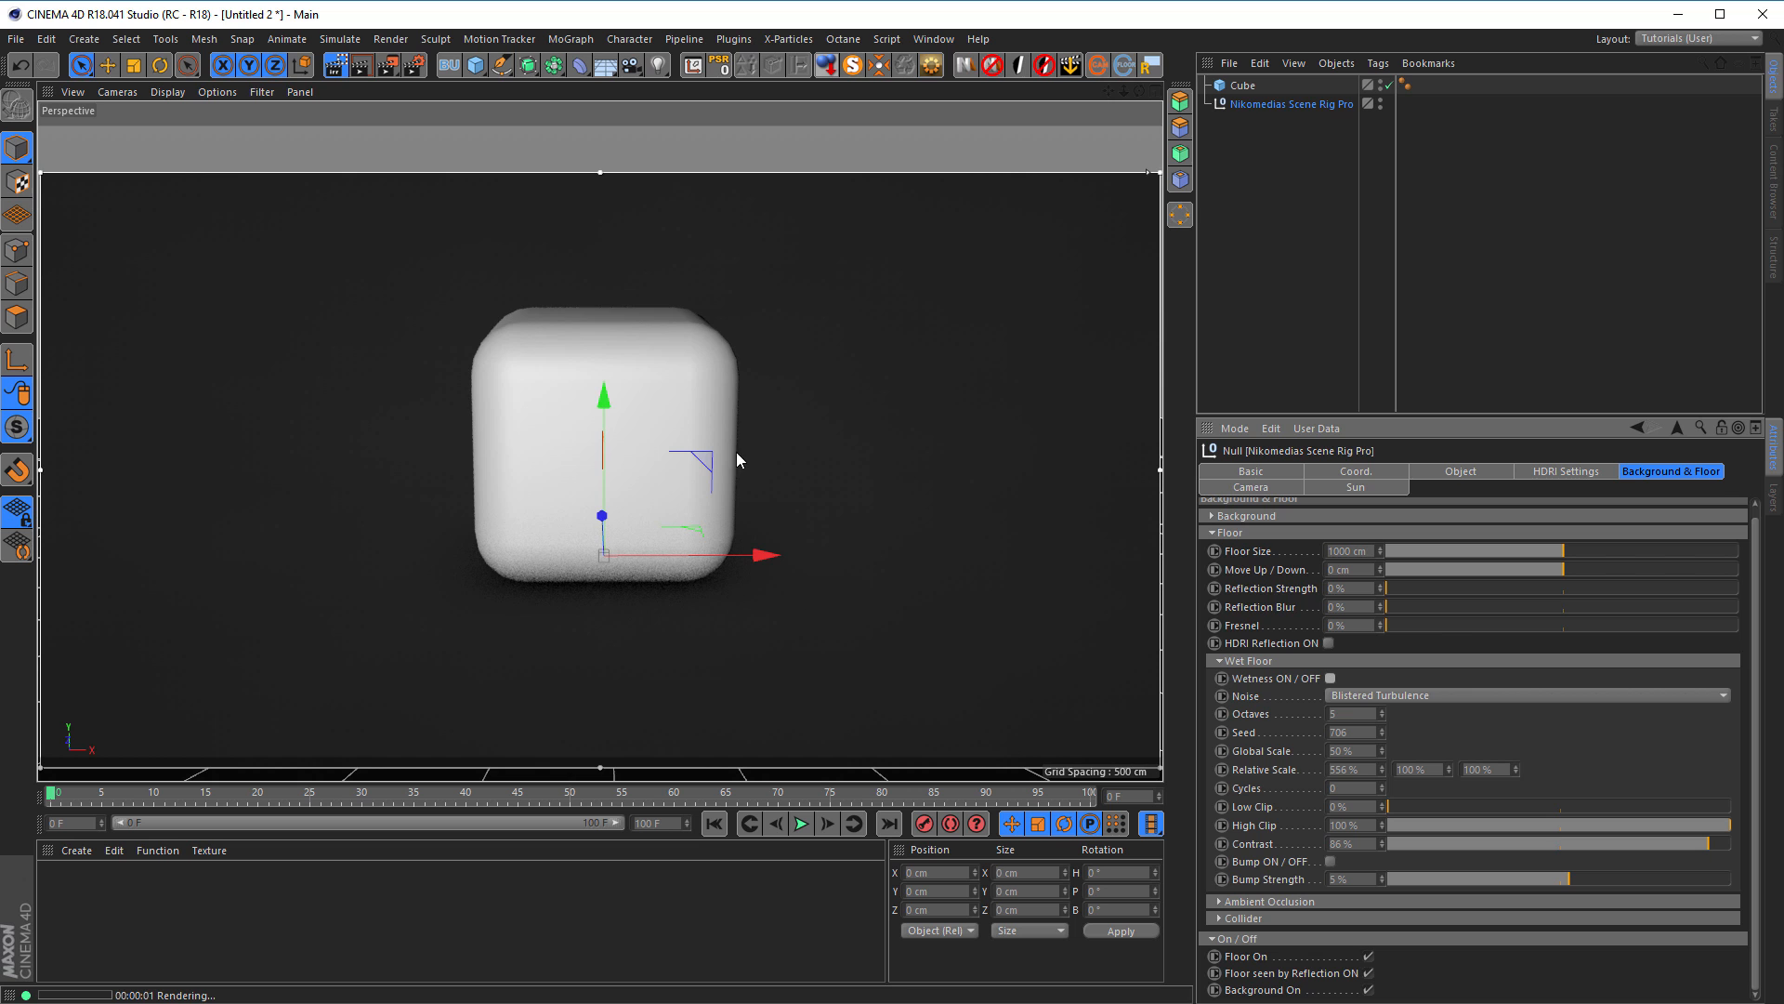
Step: Turn off the interactive render and show the floor's Collider settings with the Wet Floor group collapsed
left_click(335, 66)
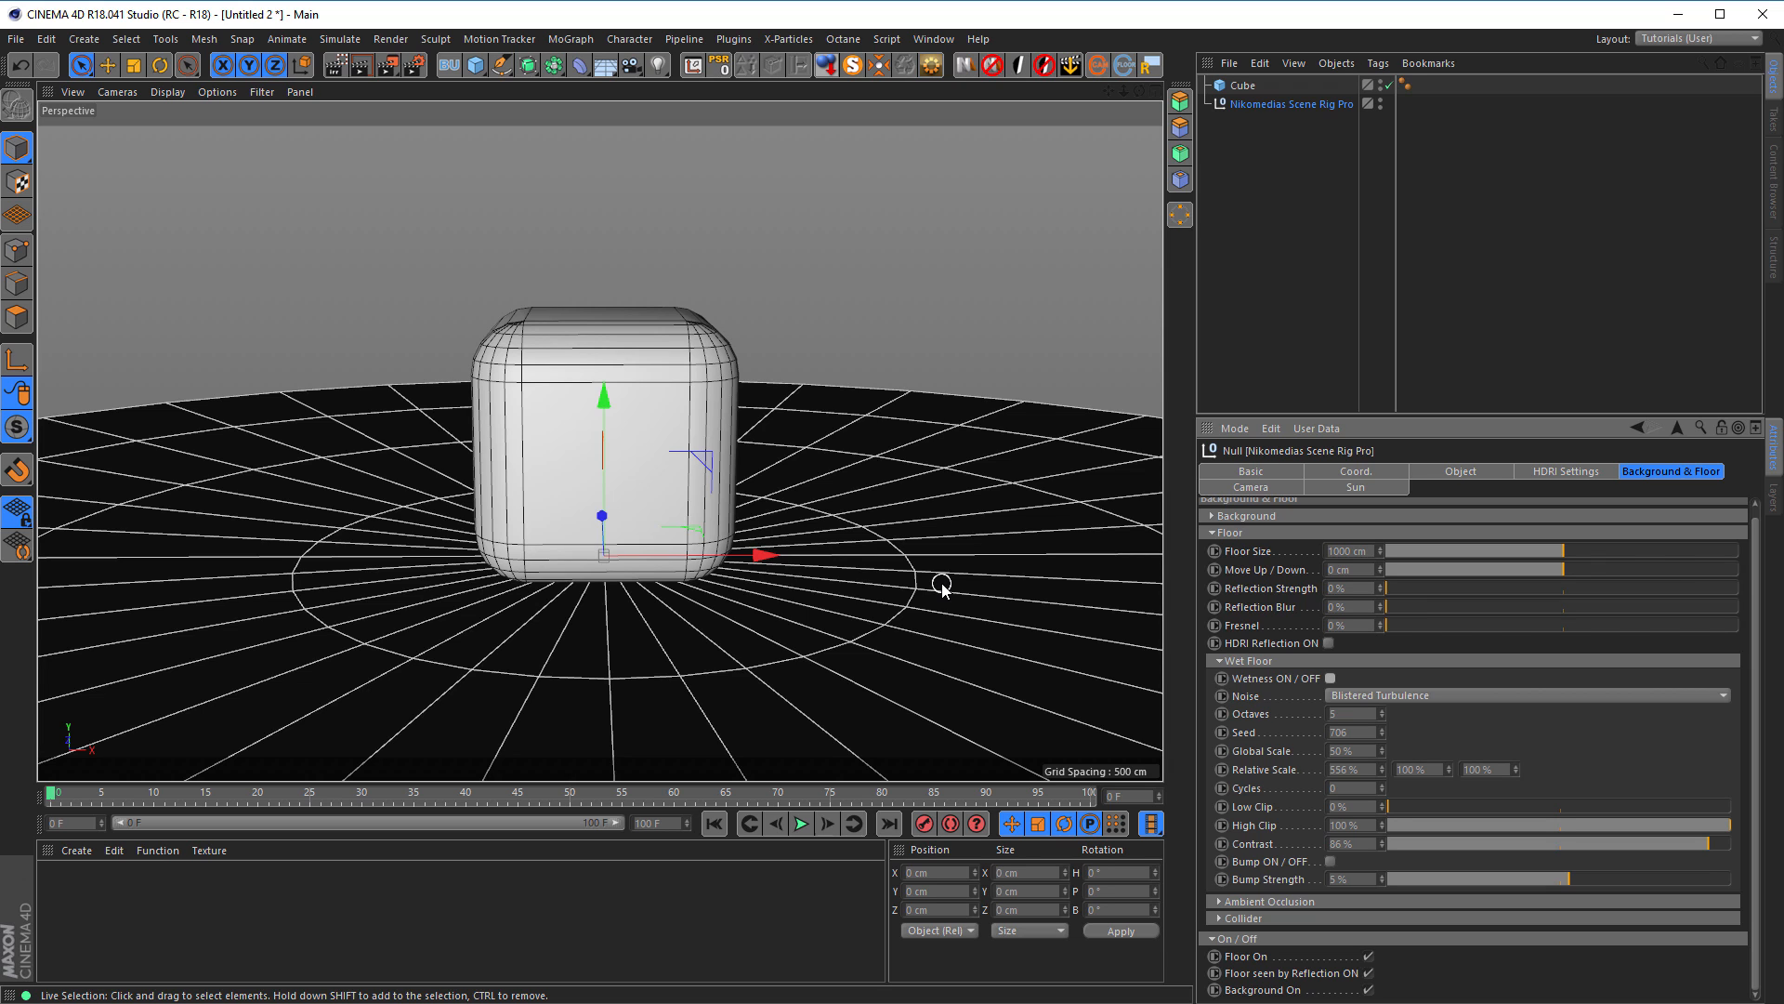
left_click(1270, 660)
left_click(1259, 703)
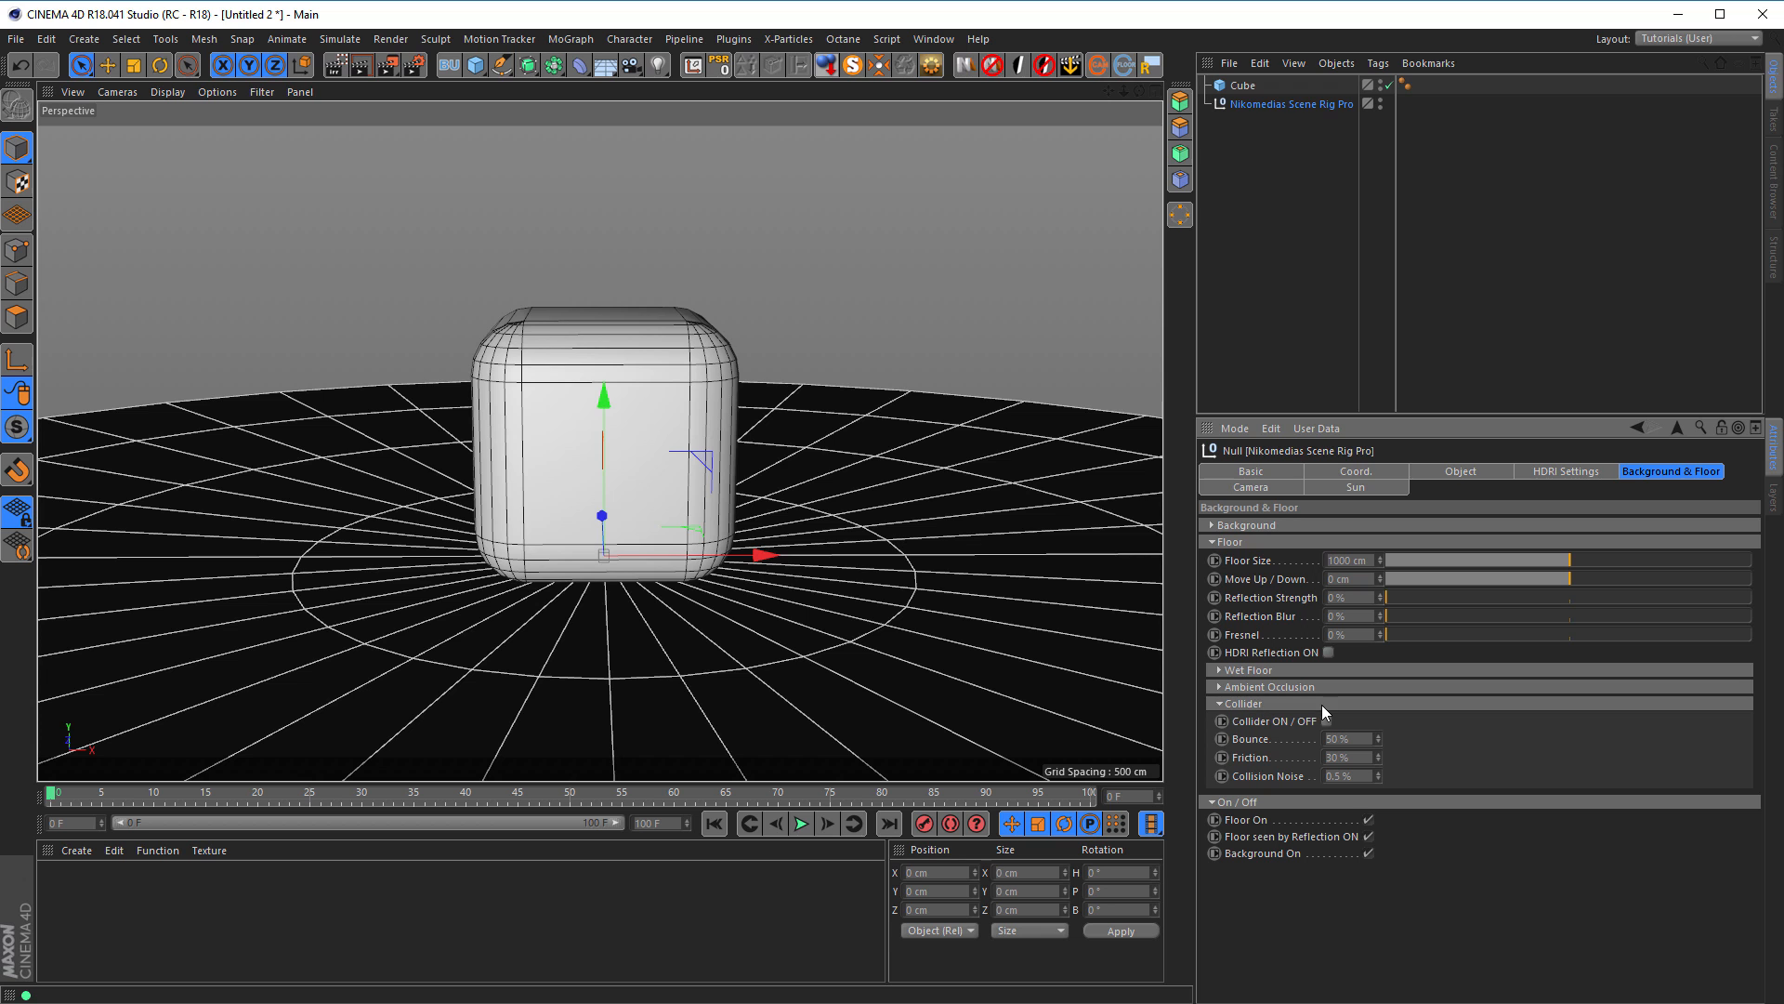
Step: Give the Cube a Rigid Body tag and raise it above the floor to a Y position of about 181 cm
left_click(1243, 85)
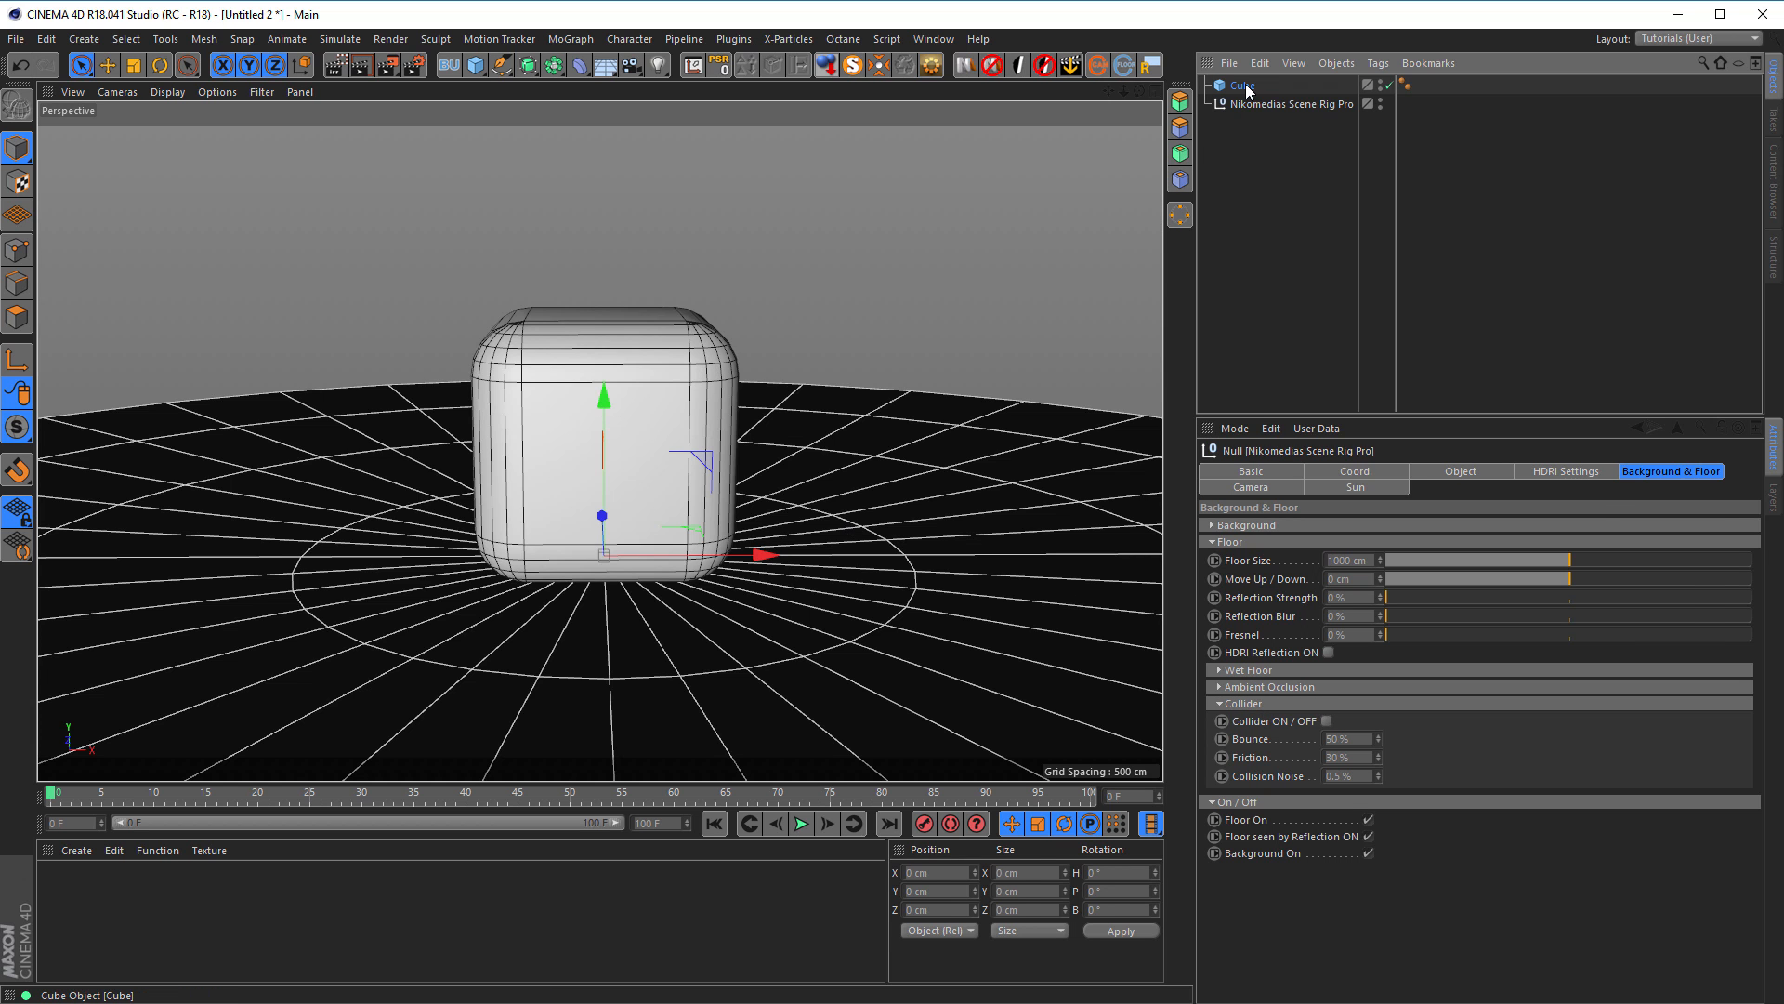
right_click(1245, 84)
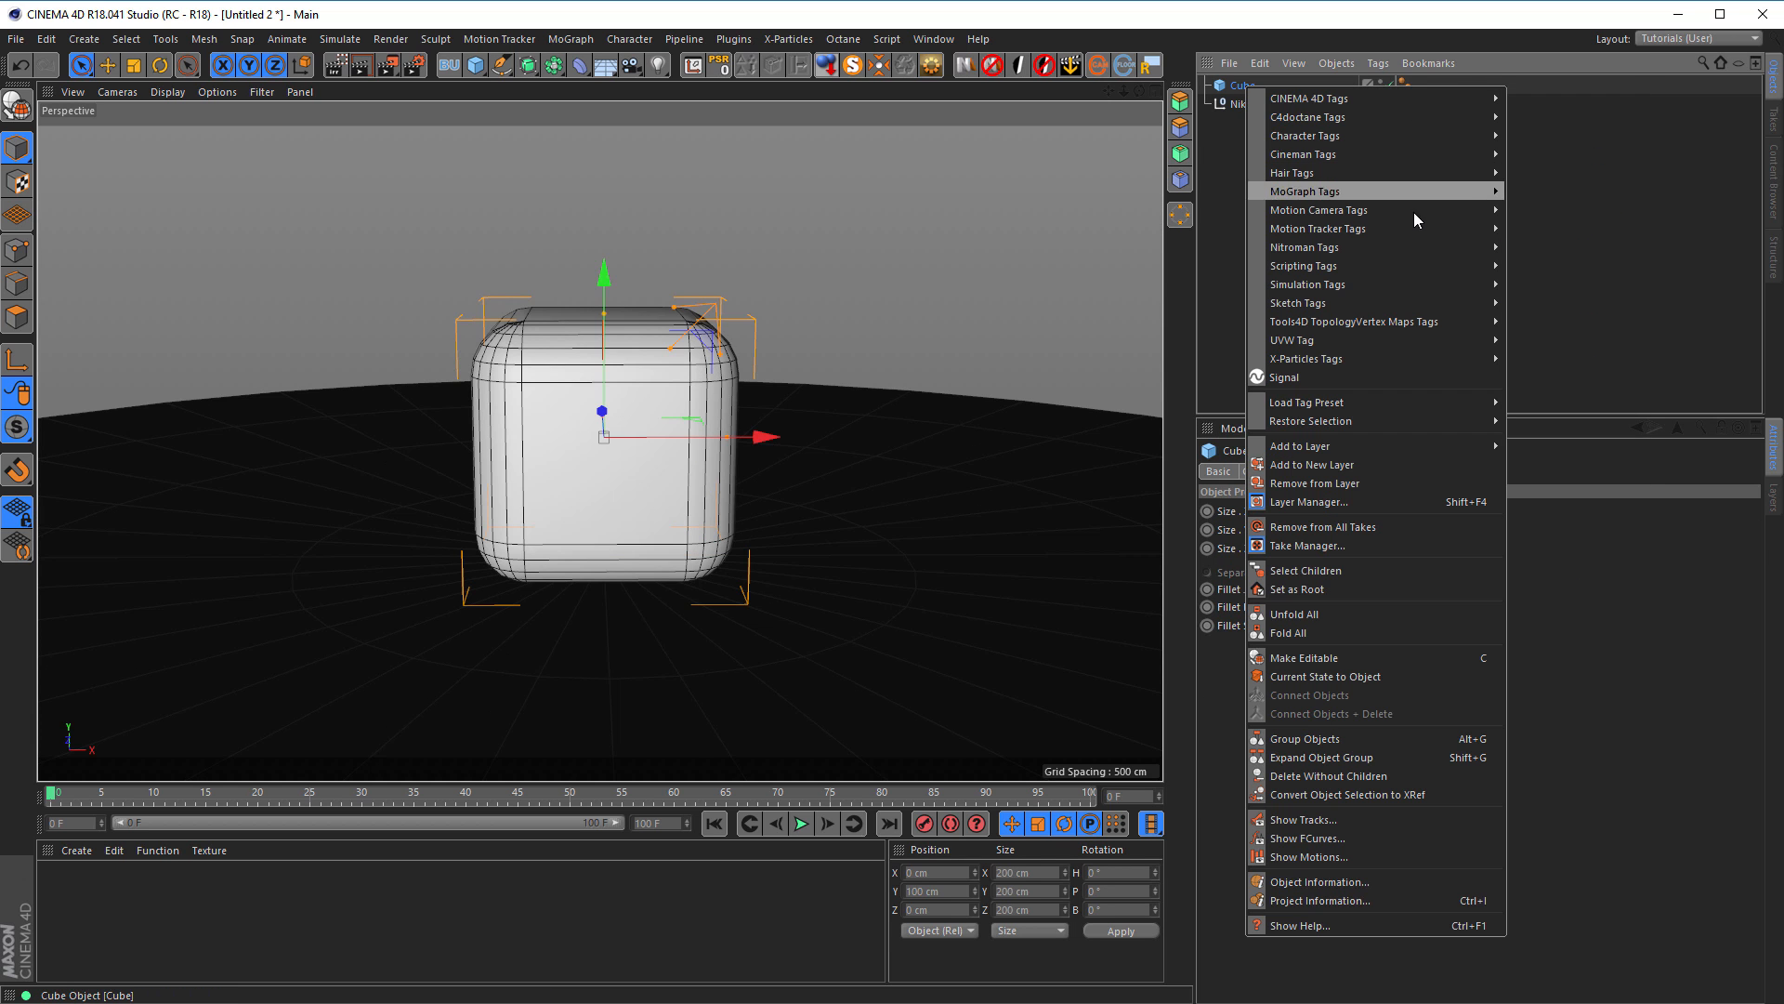
mouse_move(1388, 282)
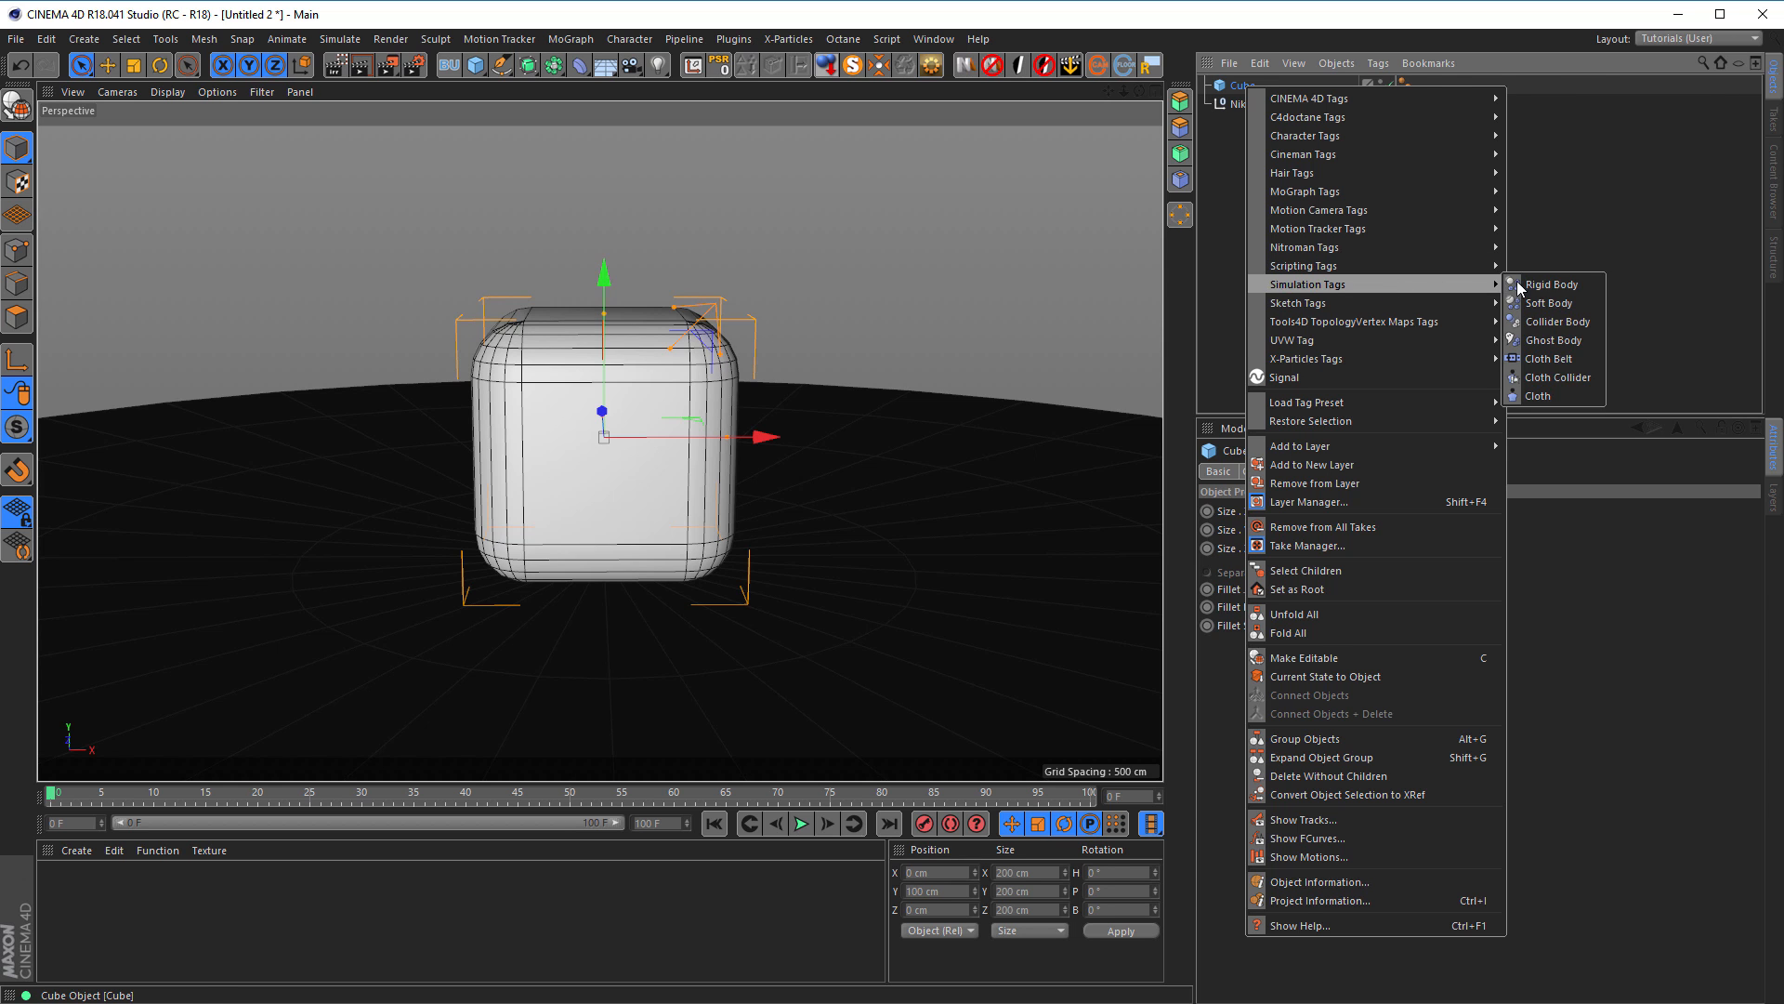
left_click(1548, 284)
left_click_drag(605, 271, 604, 177)
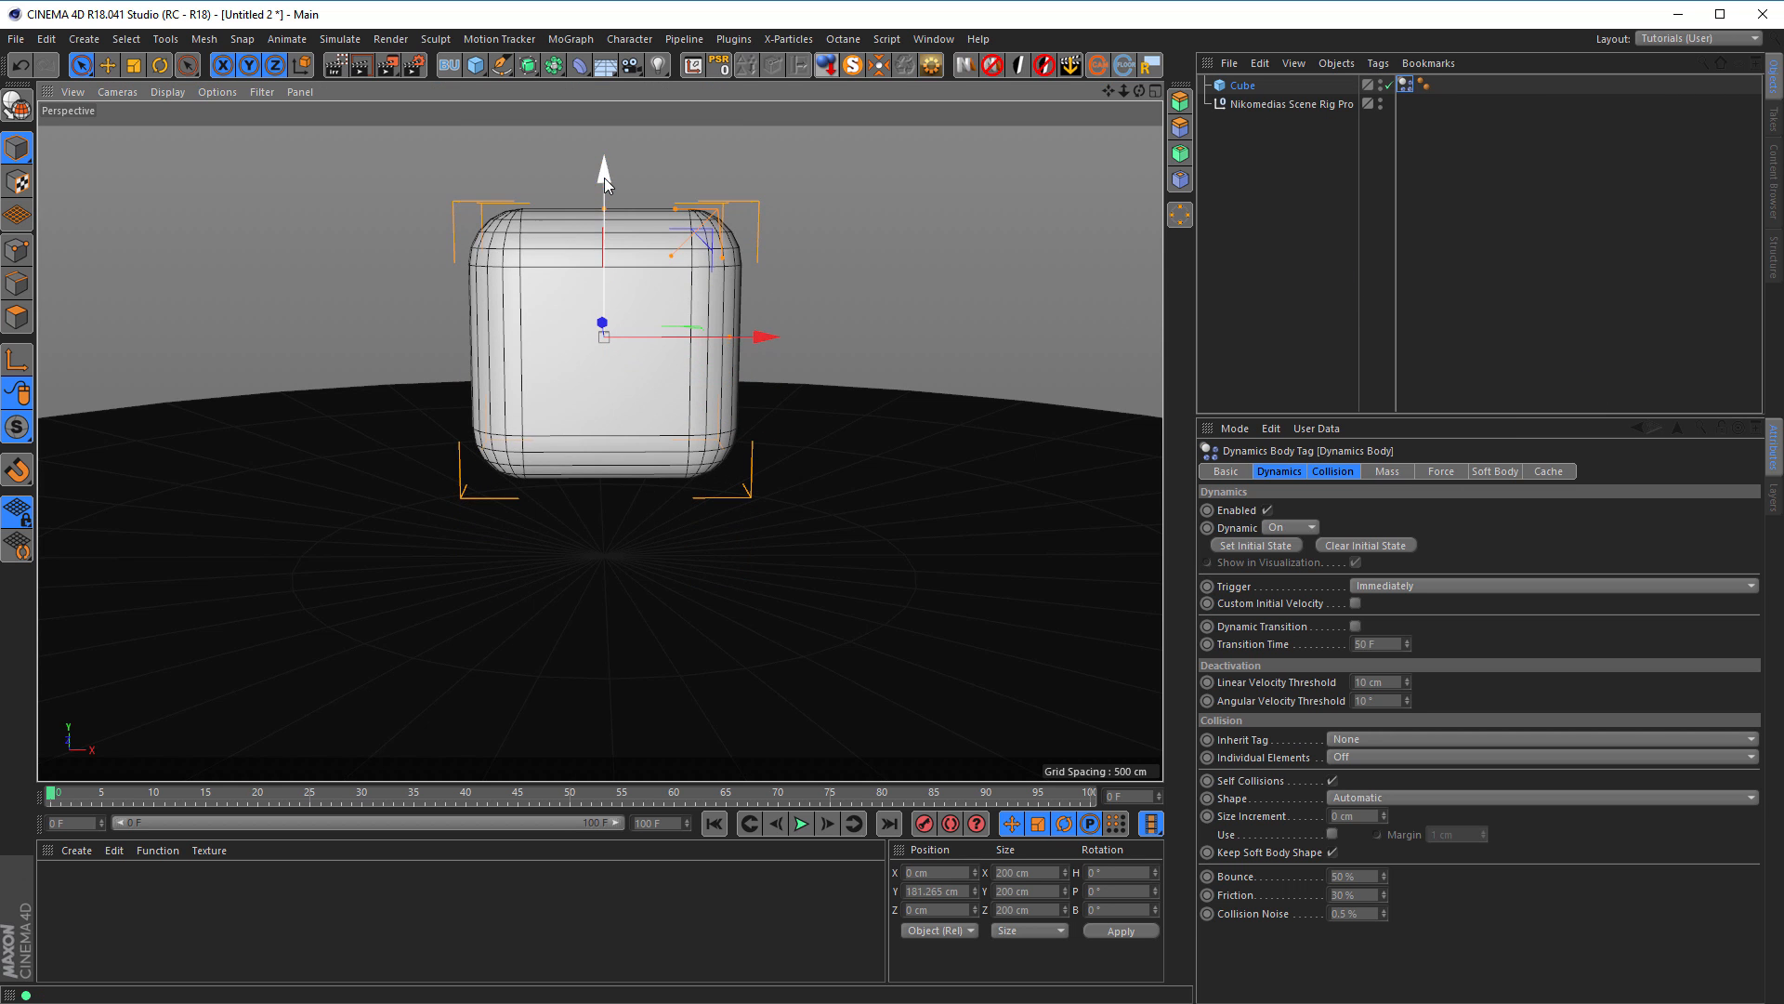
Step: Play the cube's simulation with the floor collider off and return to the first frame
left_click(801, 824)
left_click(799, 831)
left_click(714, 826)
Step: Turn on the rig's floor Collider, play the cube's fall and return to the first frame
left_click(1279, 103)
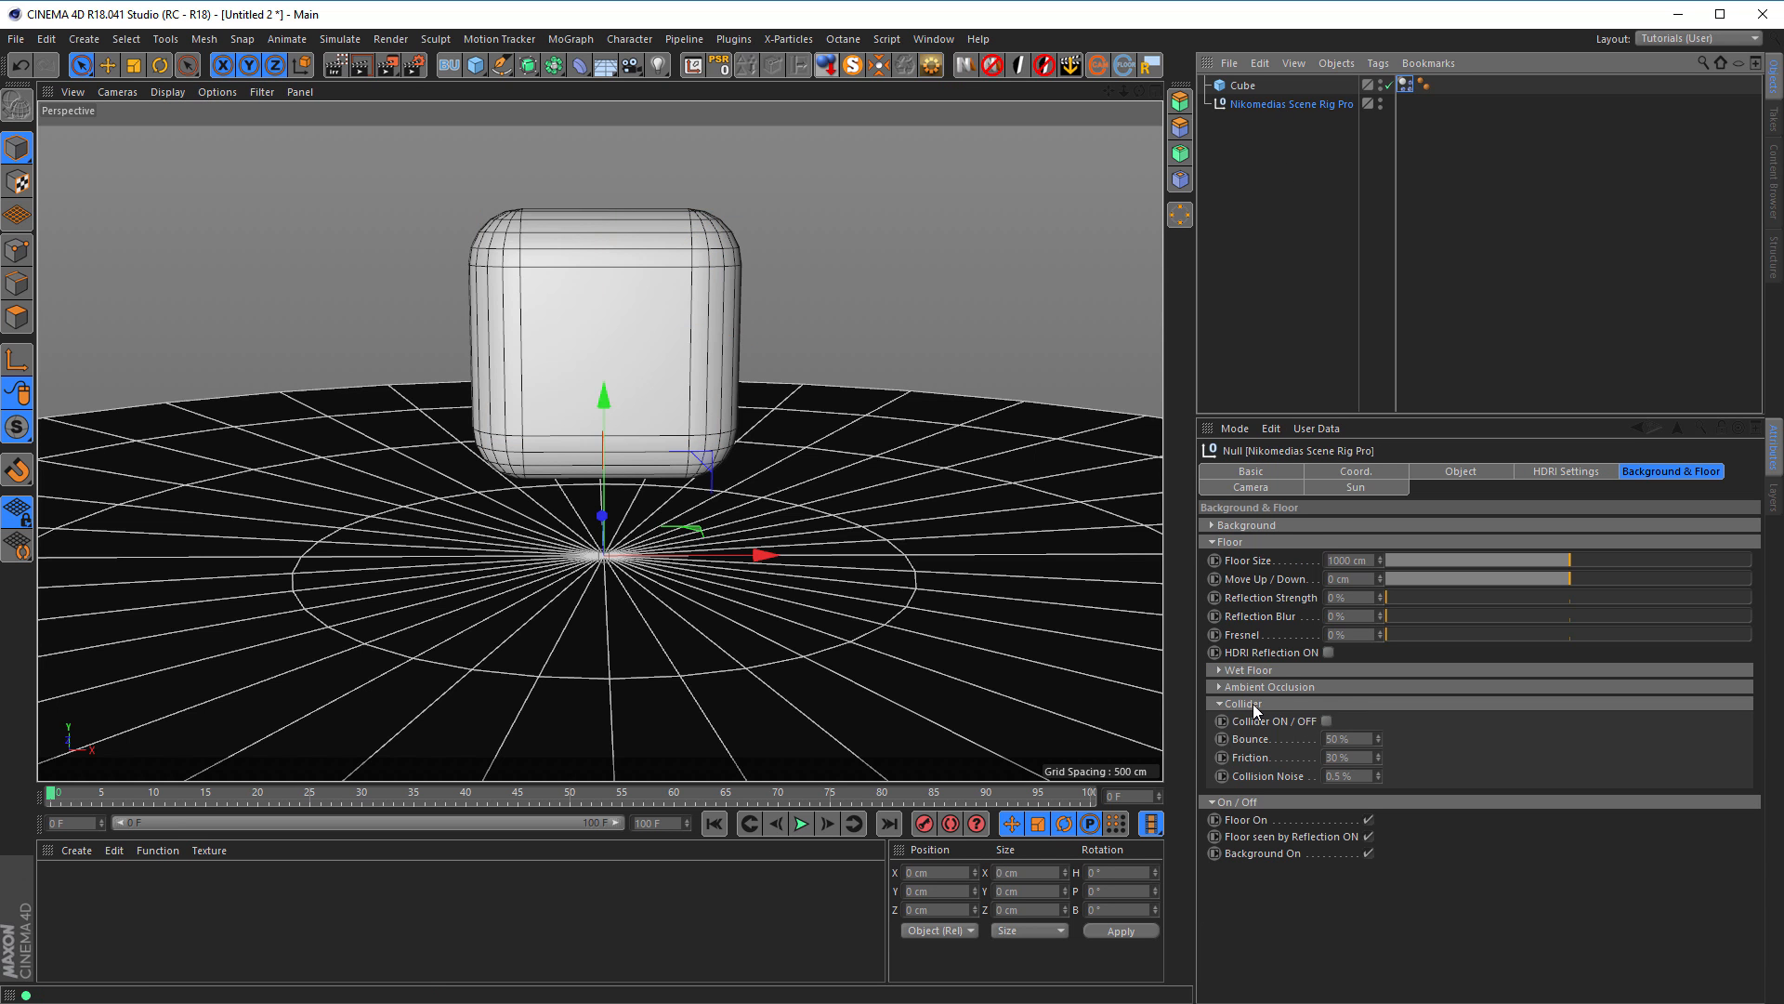
left_click(1327, 721)
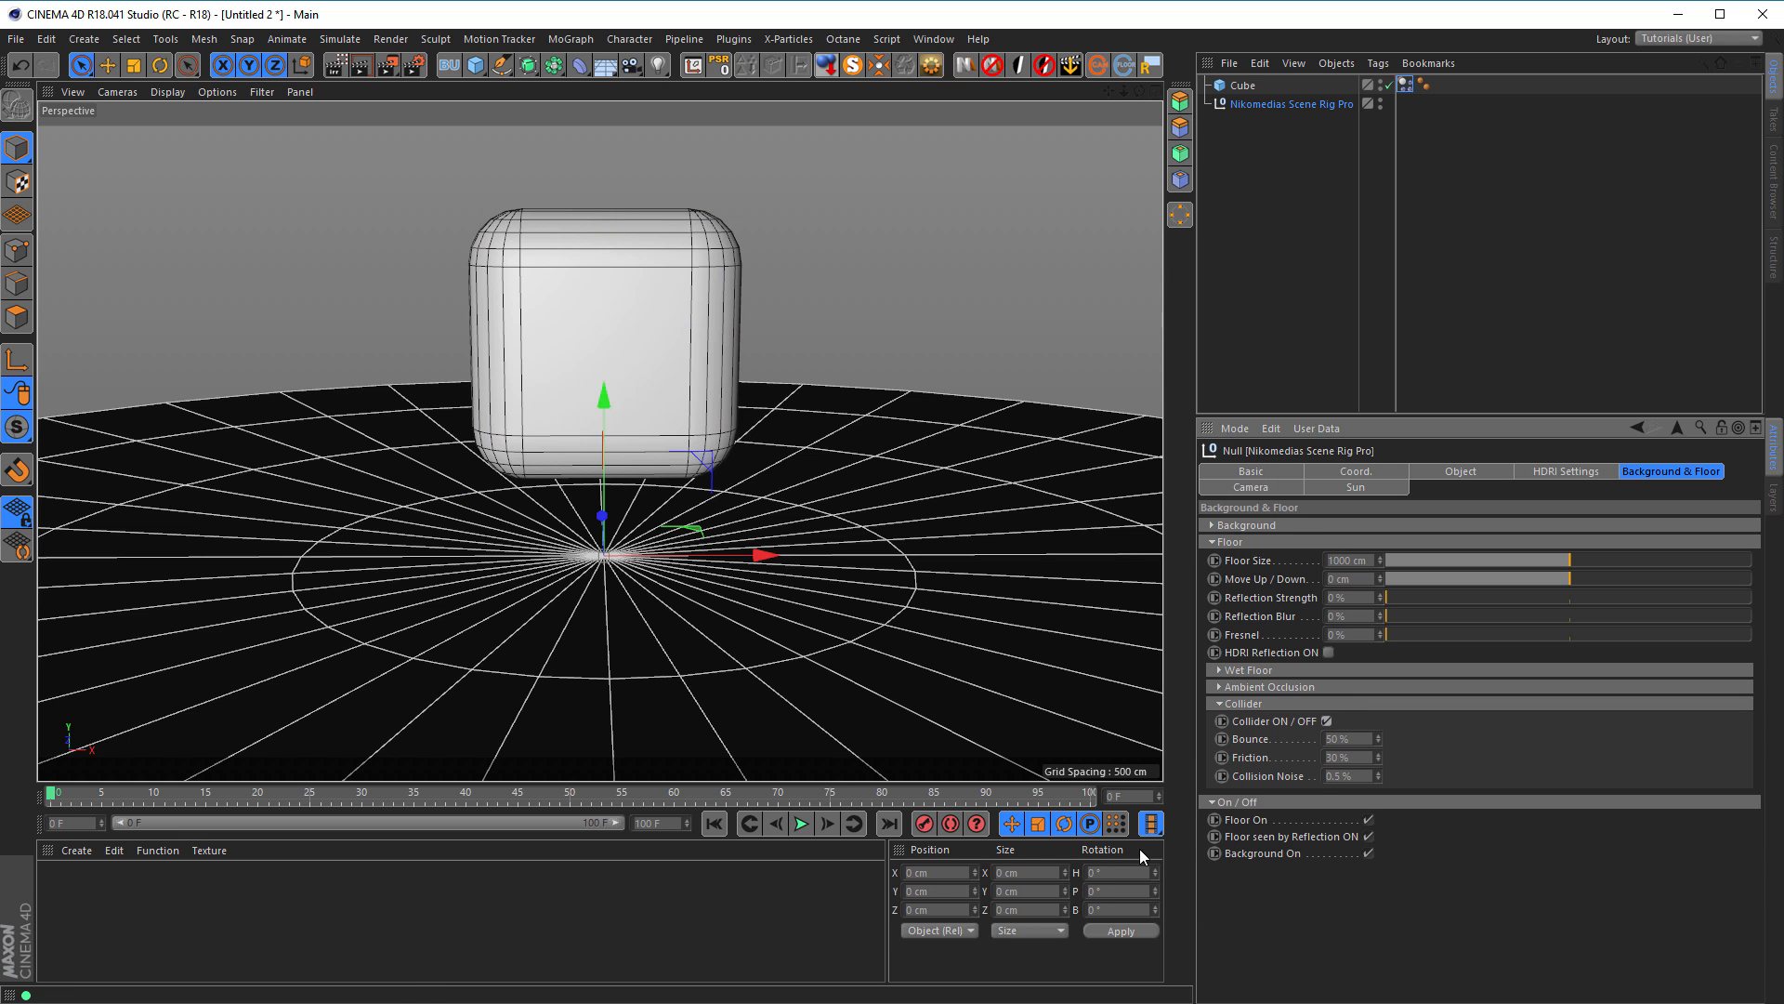
left_click(802, 823)
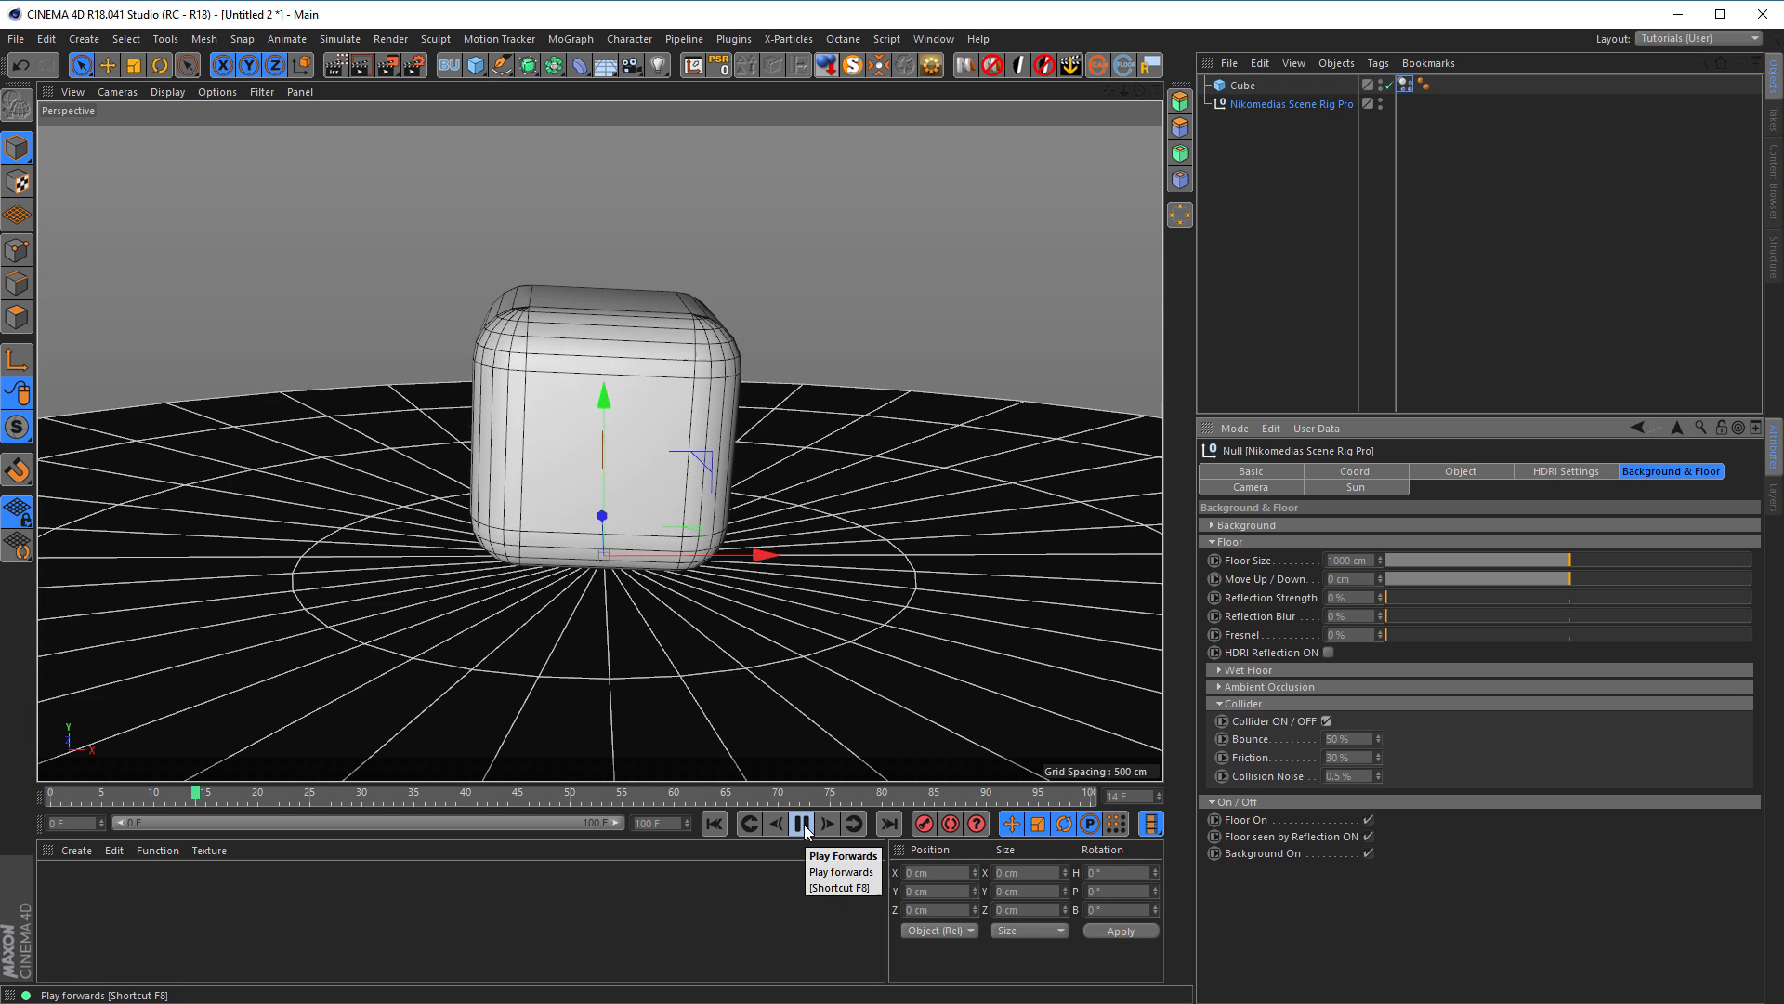
left_click(802, 823)
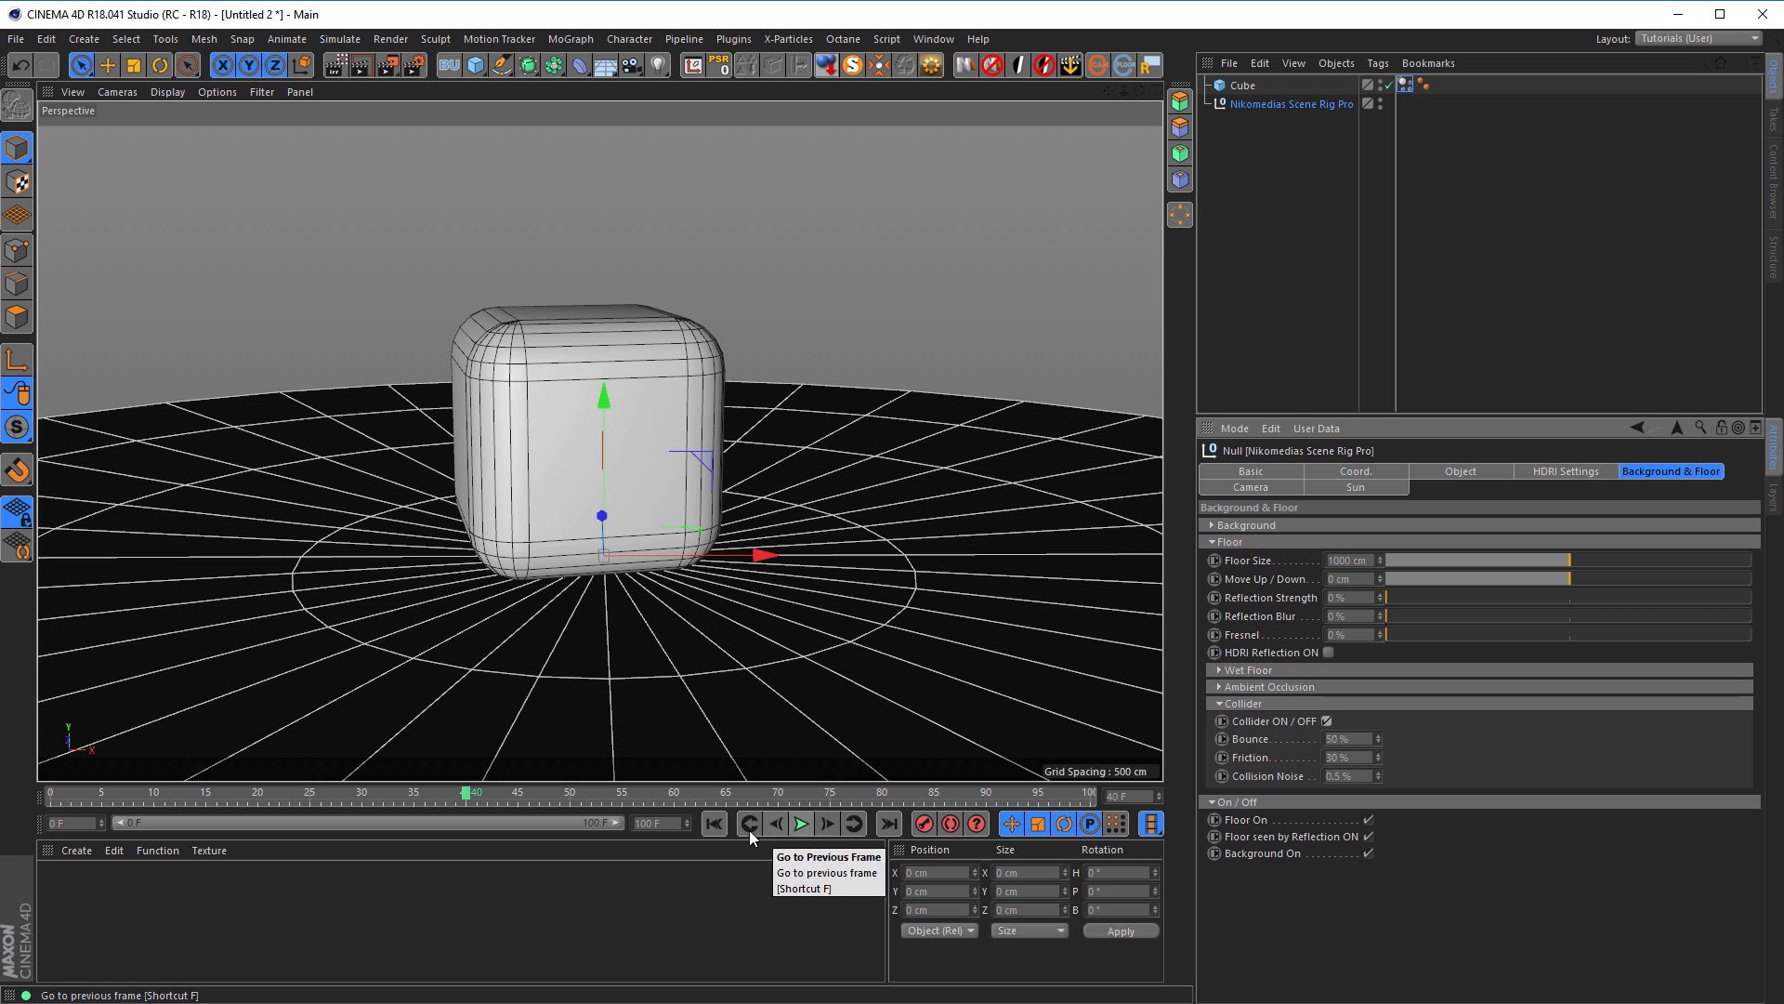
left_click(713, 824)
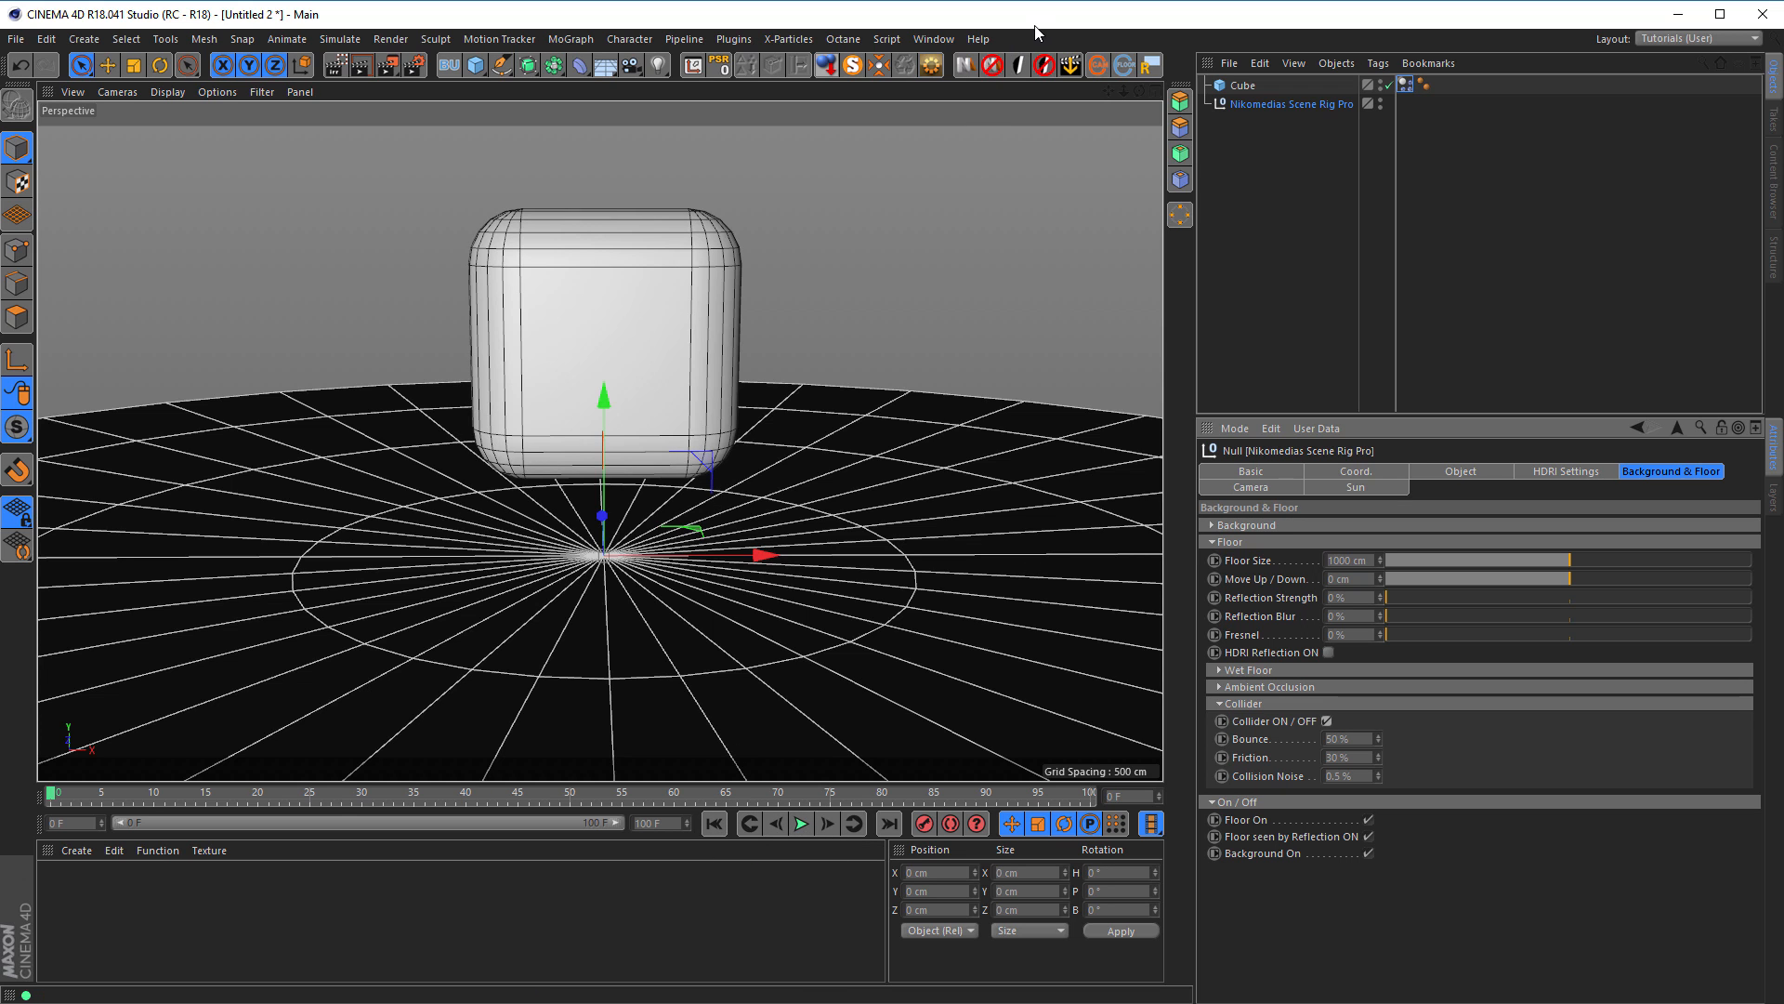
Step: Add a Voronoi Fracture object as the parent of the Cube
left_click(1245, 87)
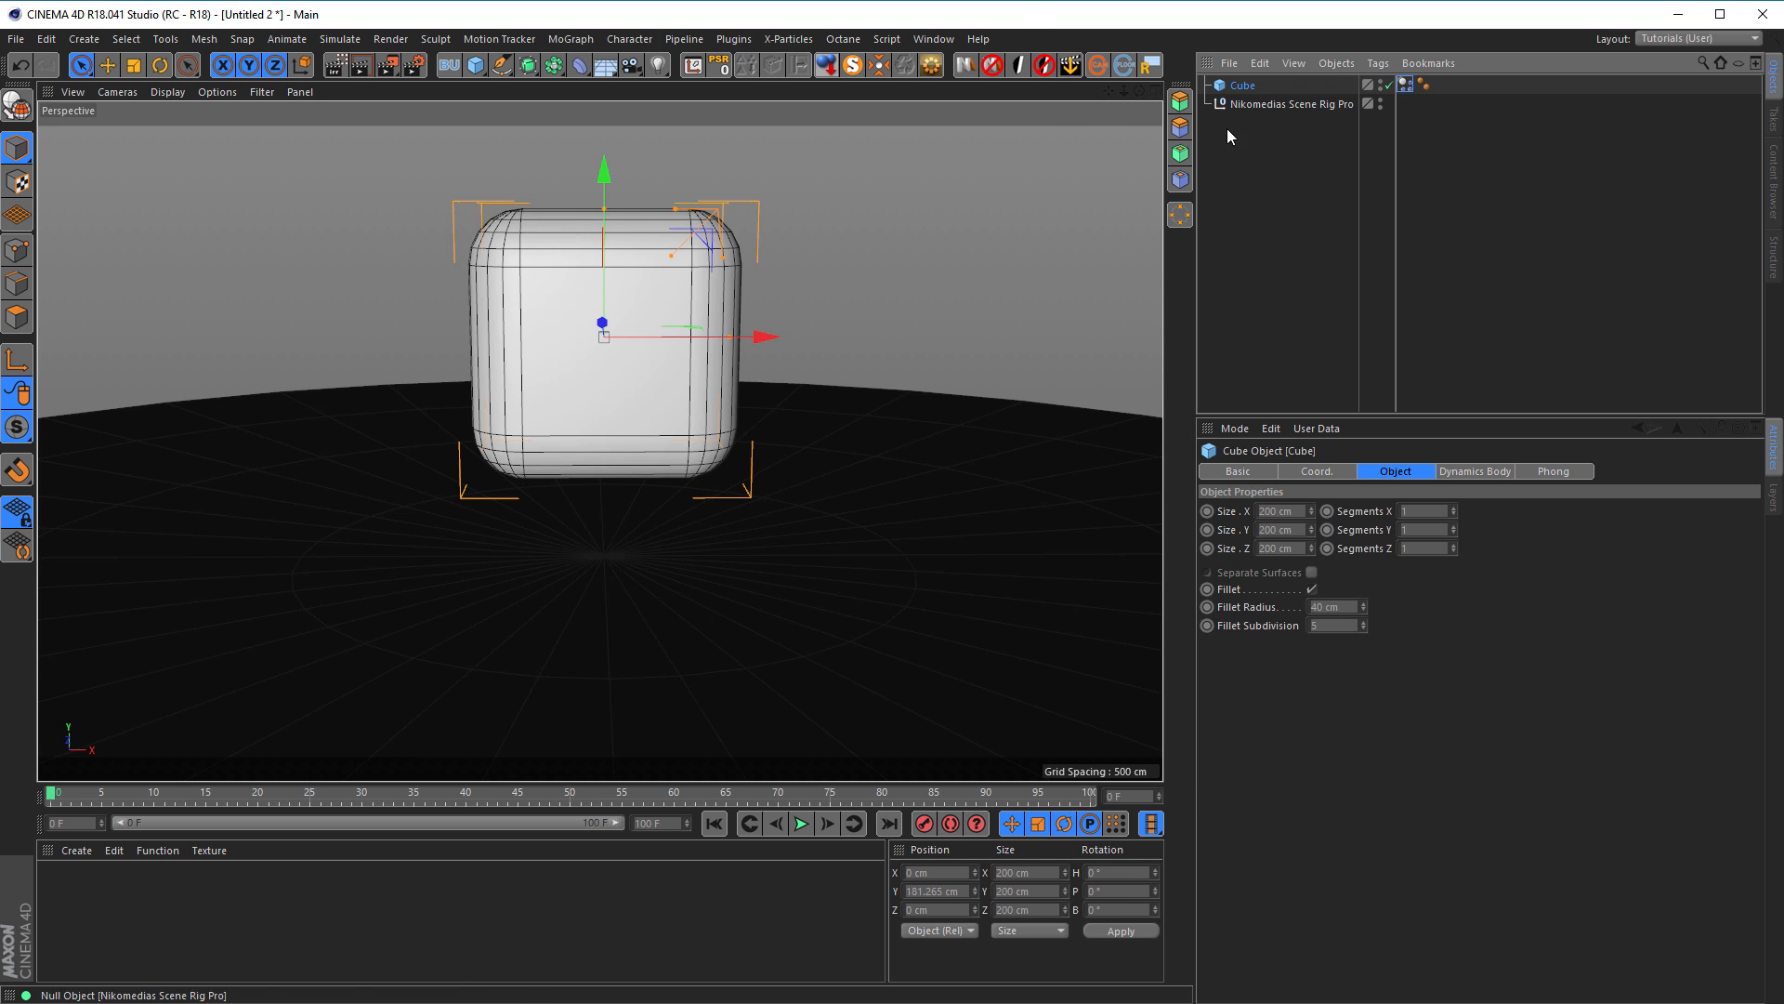
left_click(562, 41)
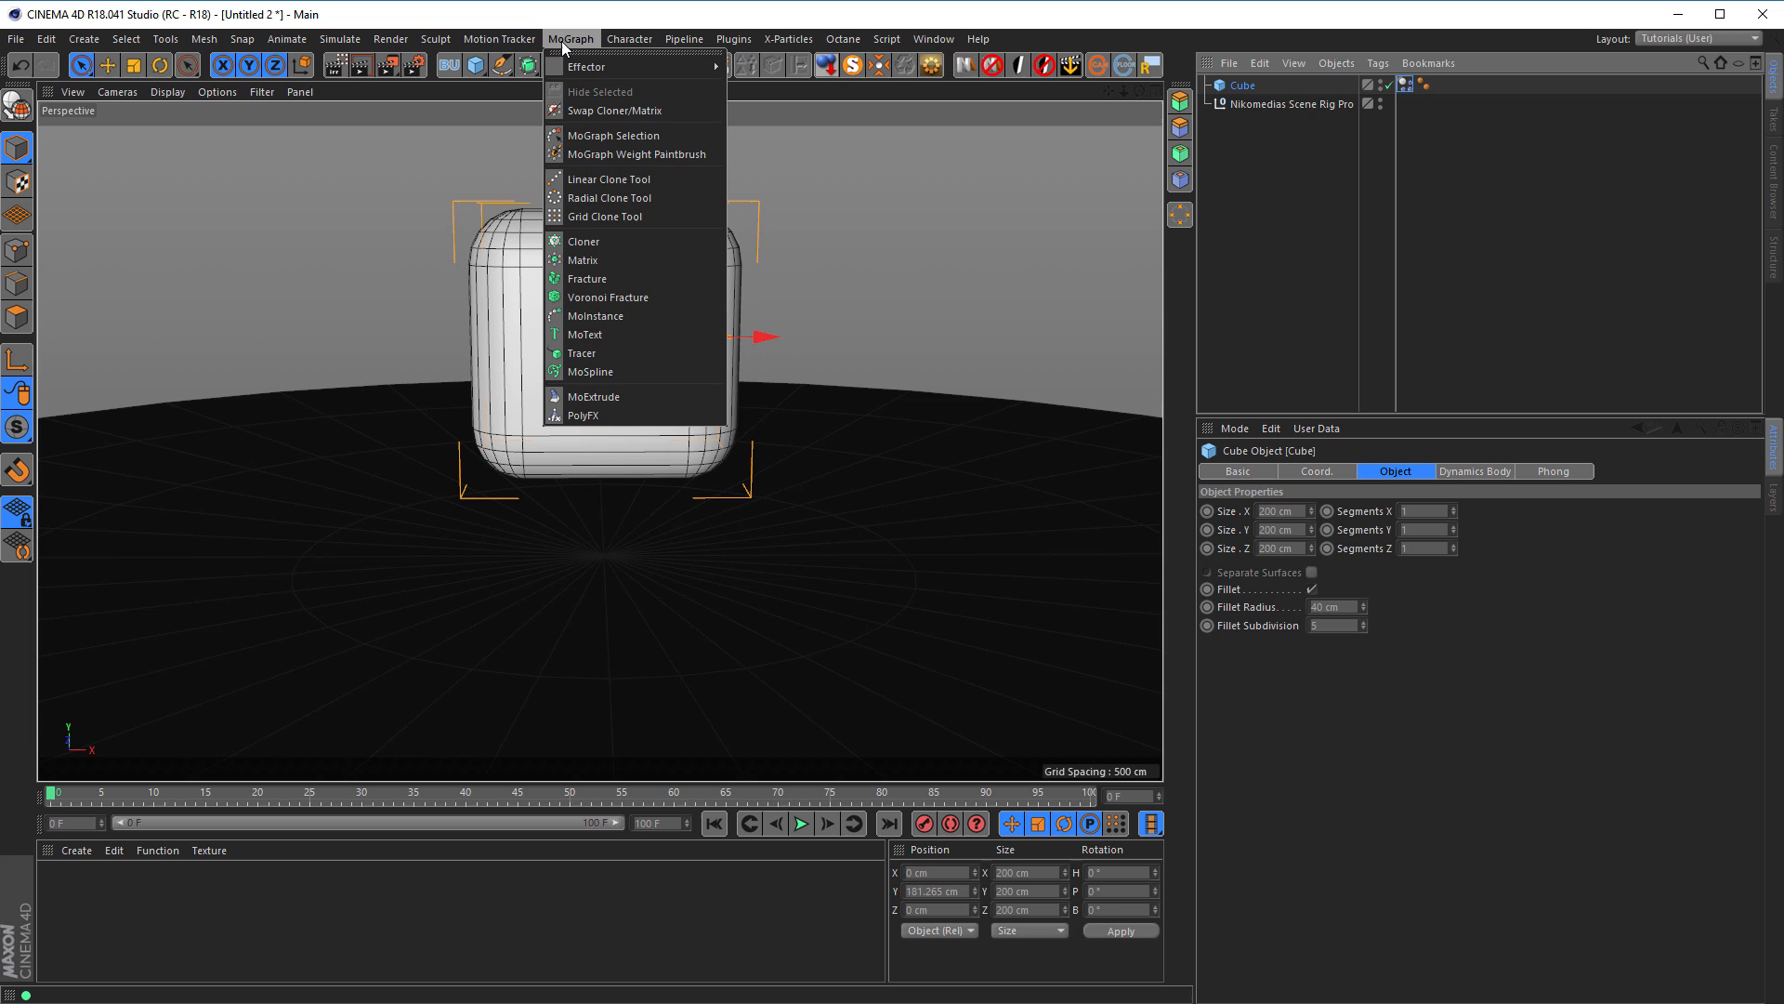
left_click(619, 295)
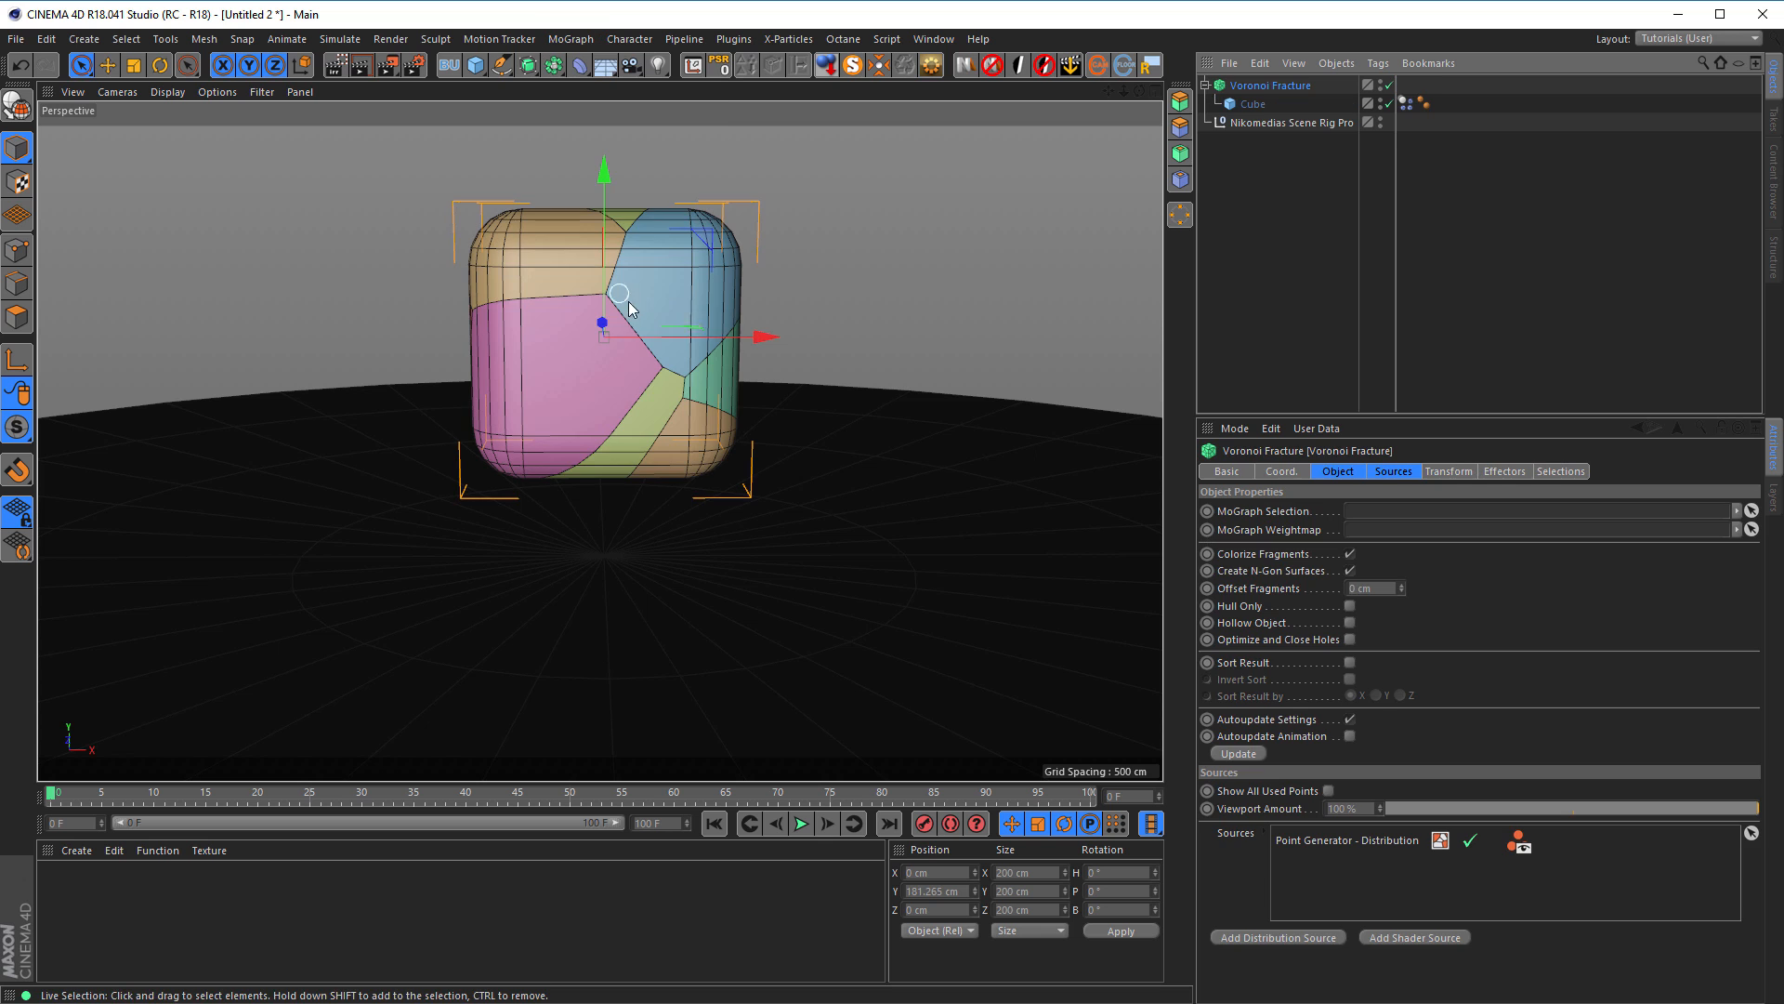
left_click_drag(625, 345, 624, 332, "alt")
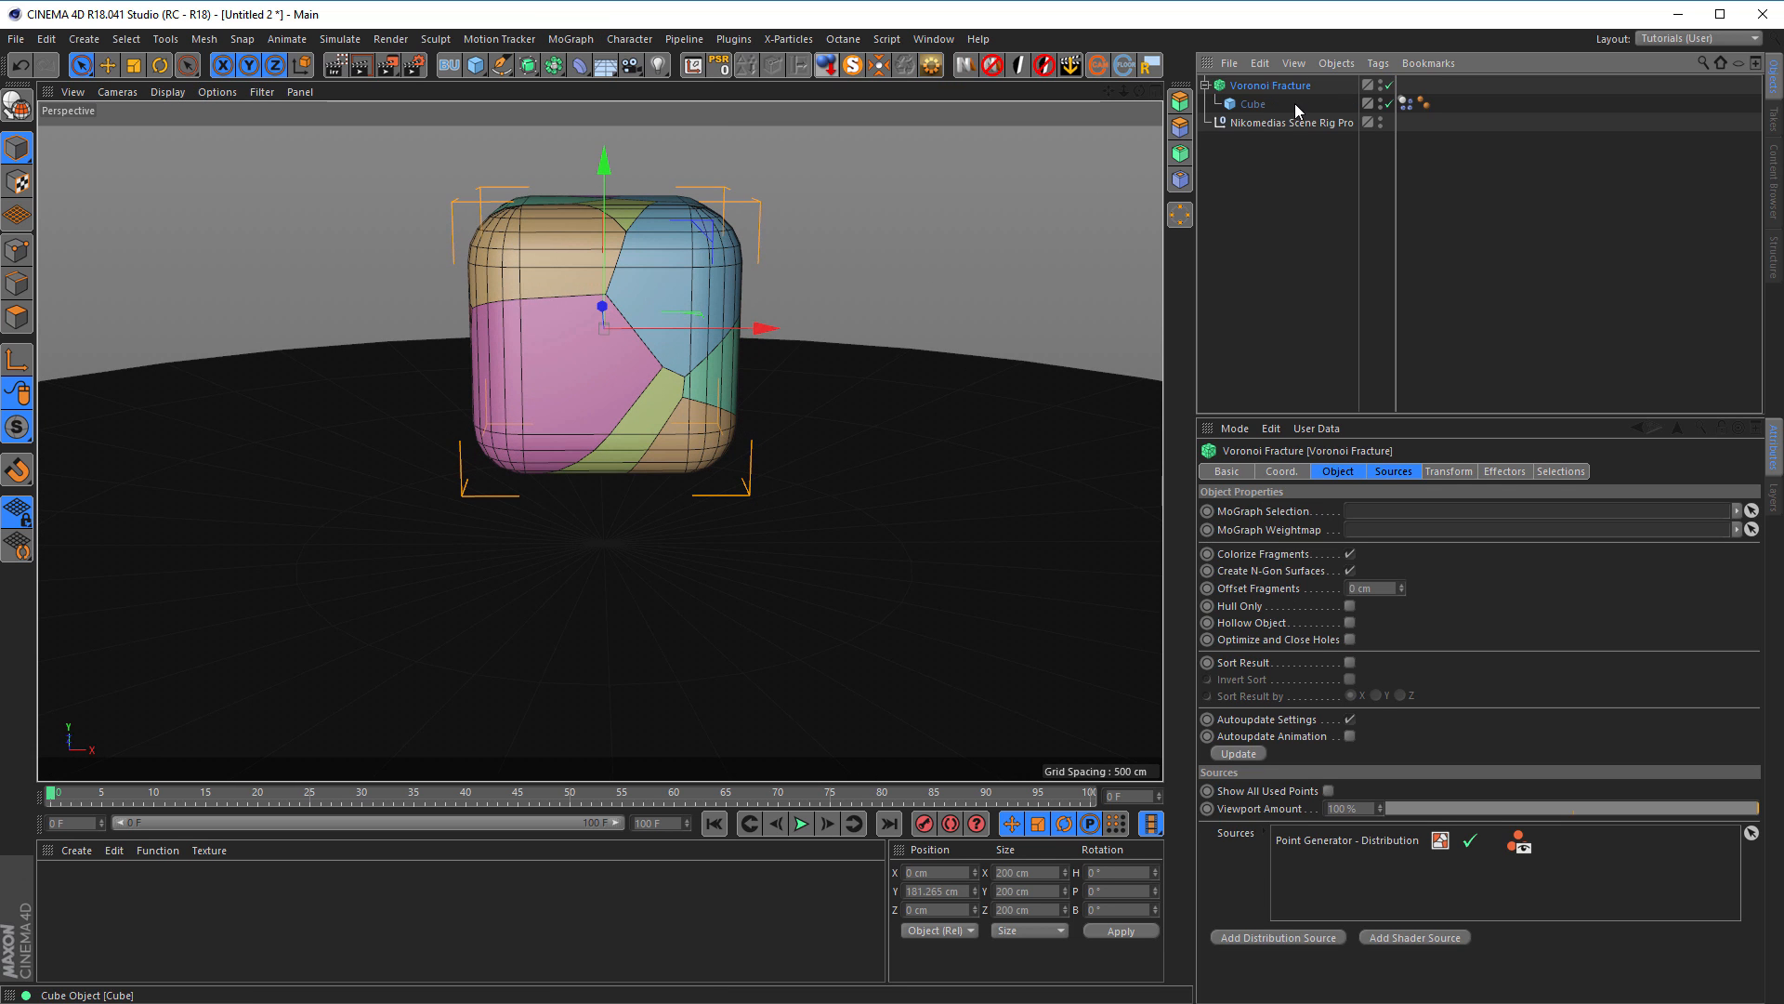
Step: Set the Voronoi Fracture's Point Generator distribution to a Point Amount of 200
left_click(1372, 845)
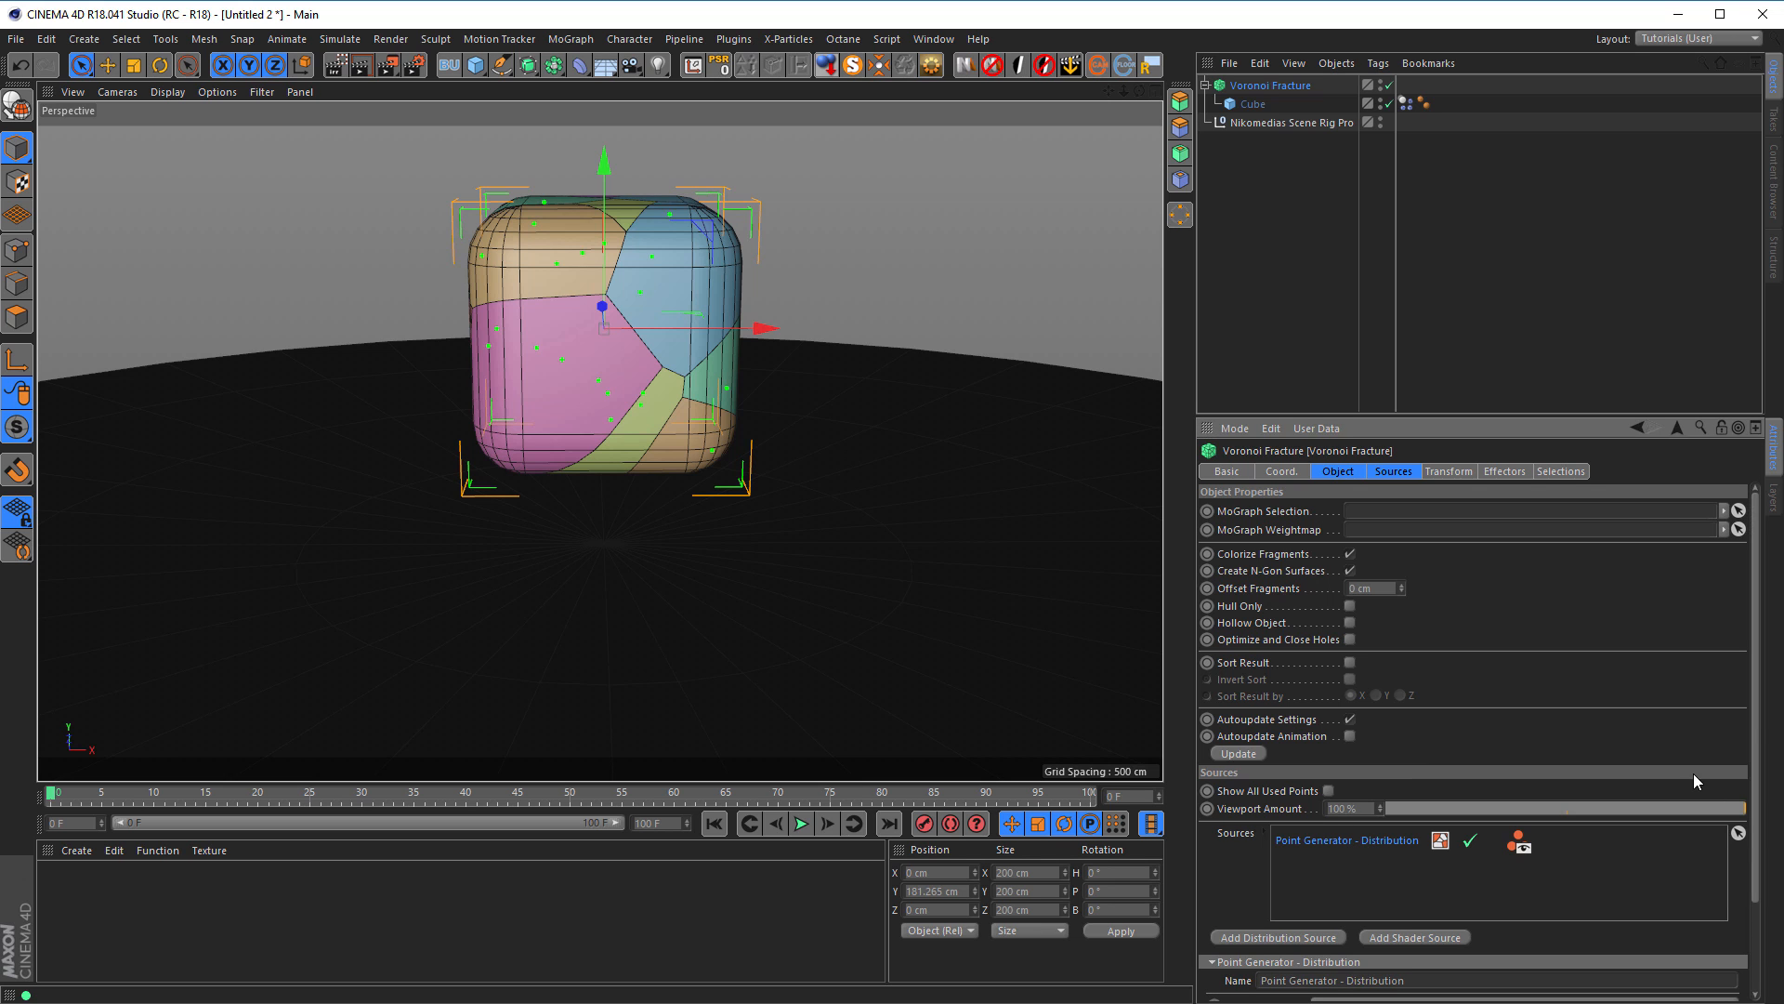
scroll(1503, 513, "down", 2)
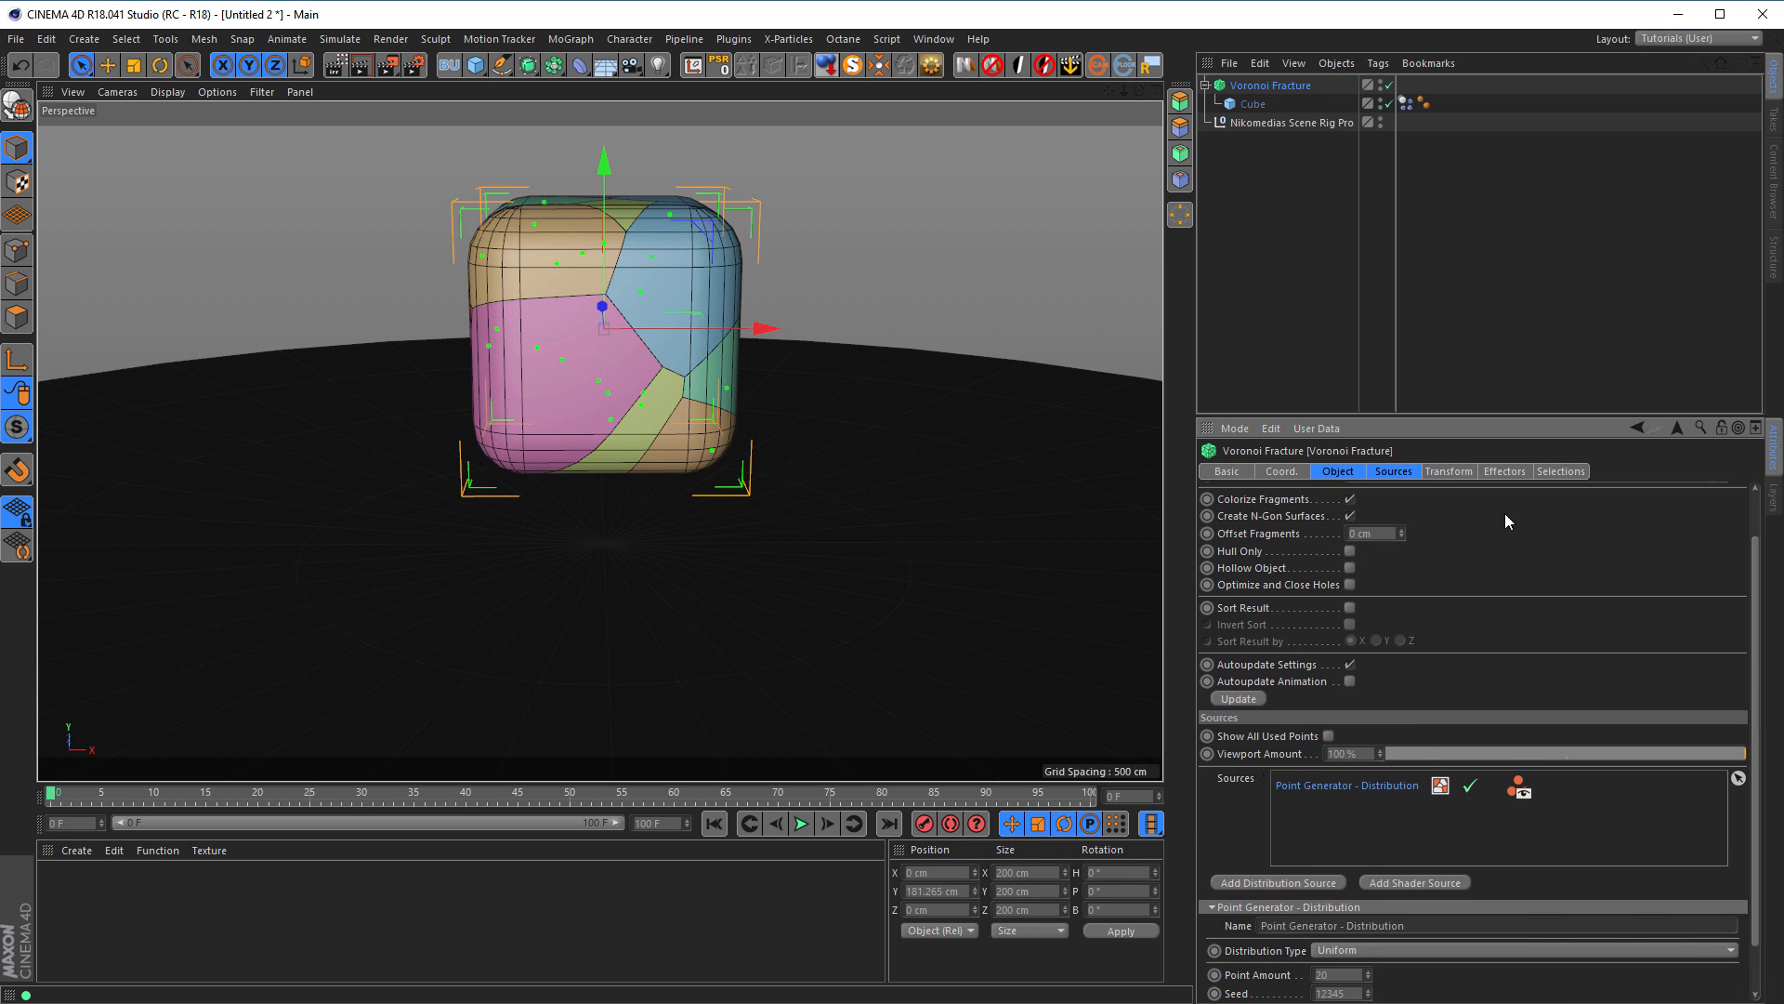
left_click(1393, 472)
left_click(1337, 749)
type("200")
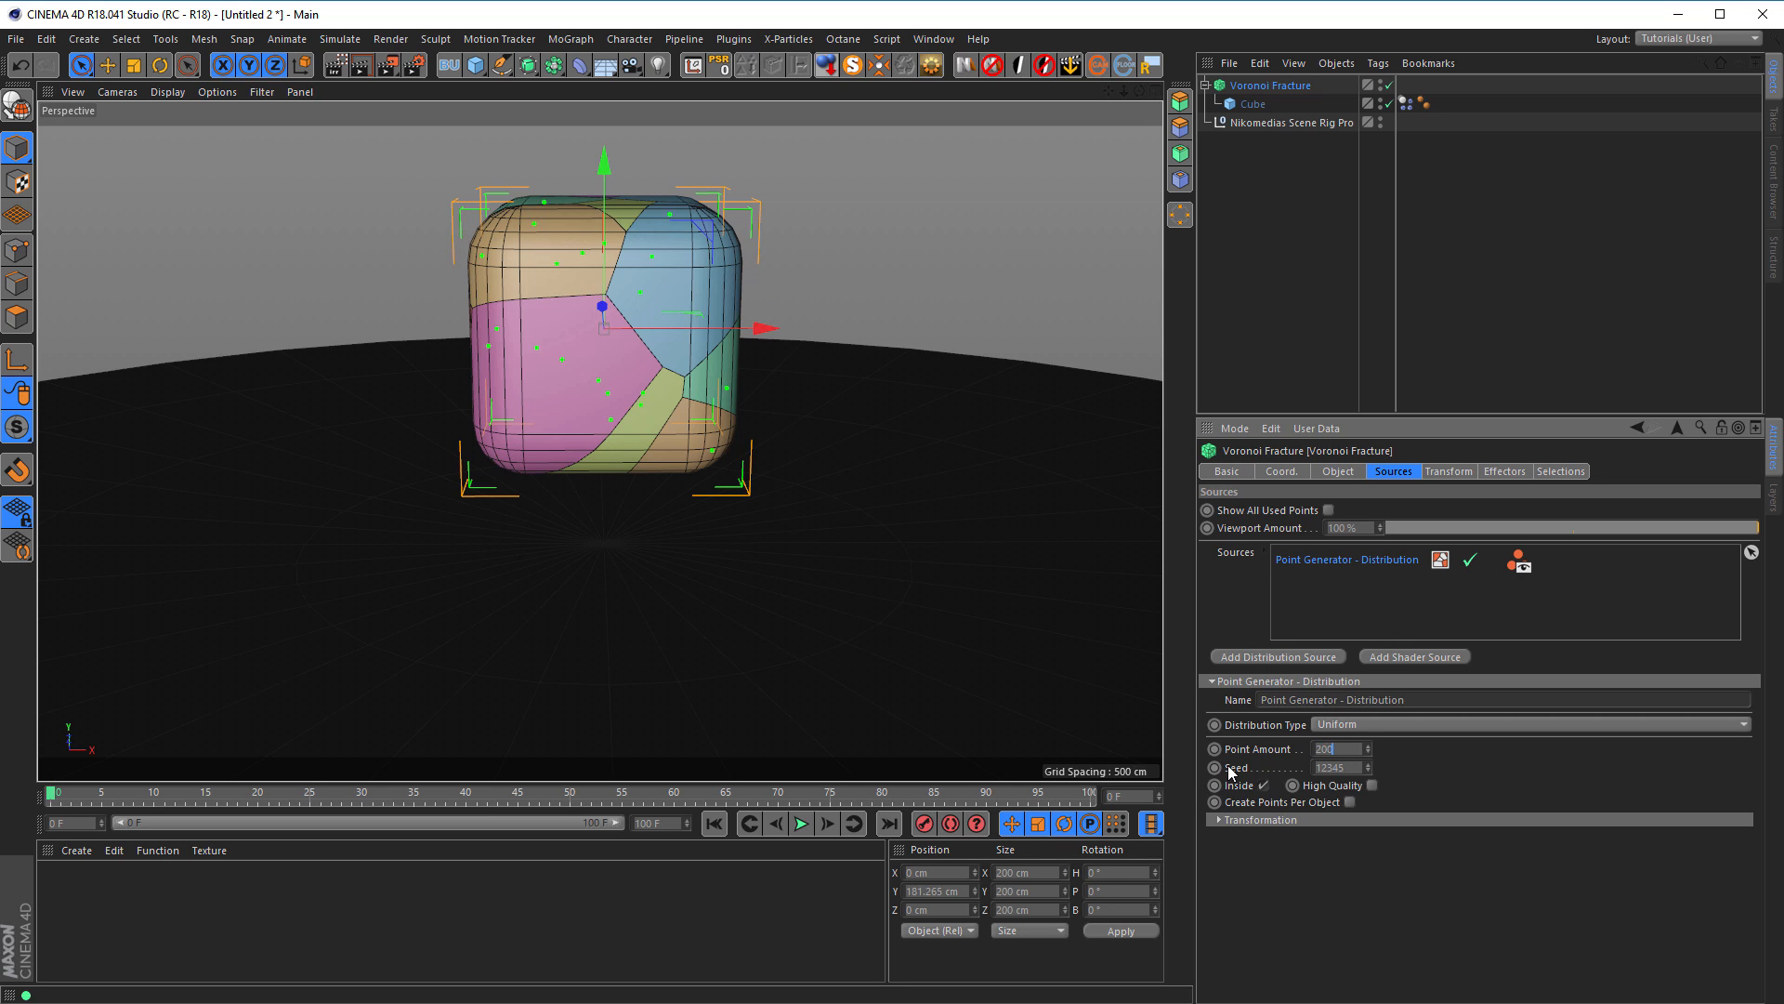
key("Return")
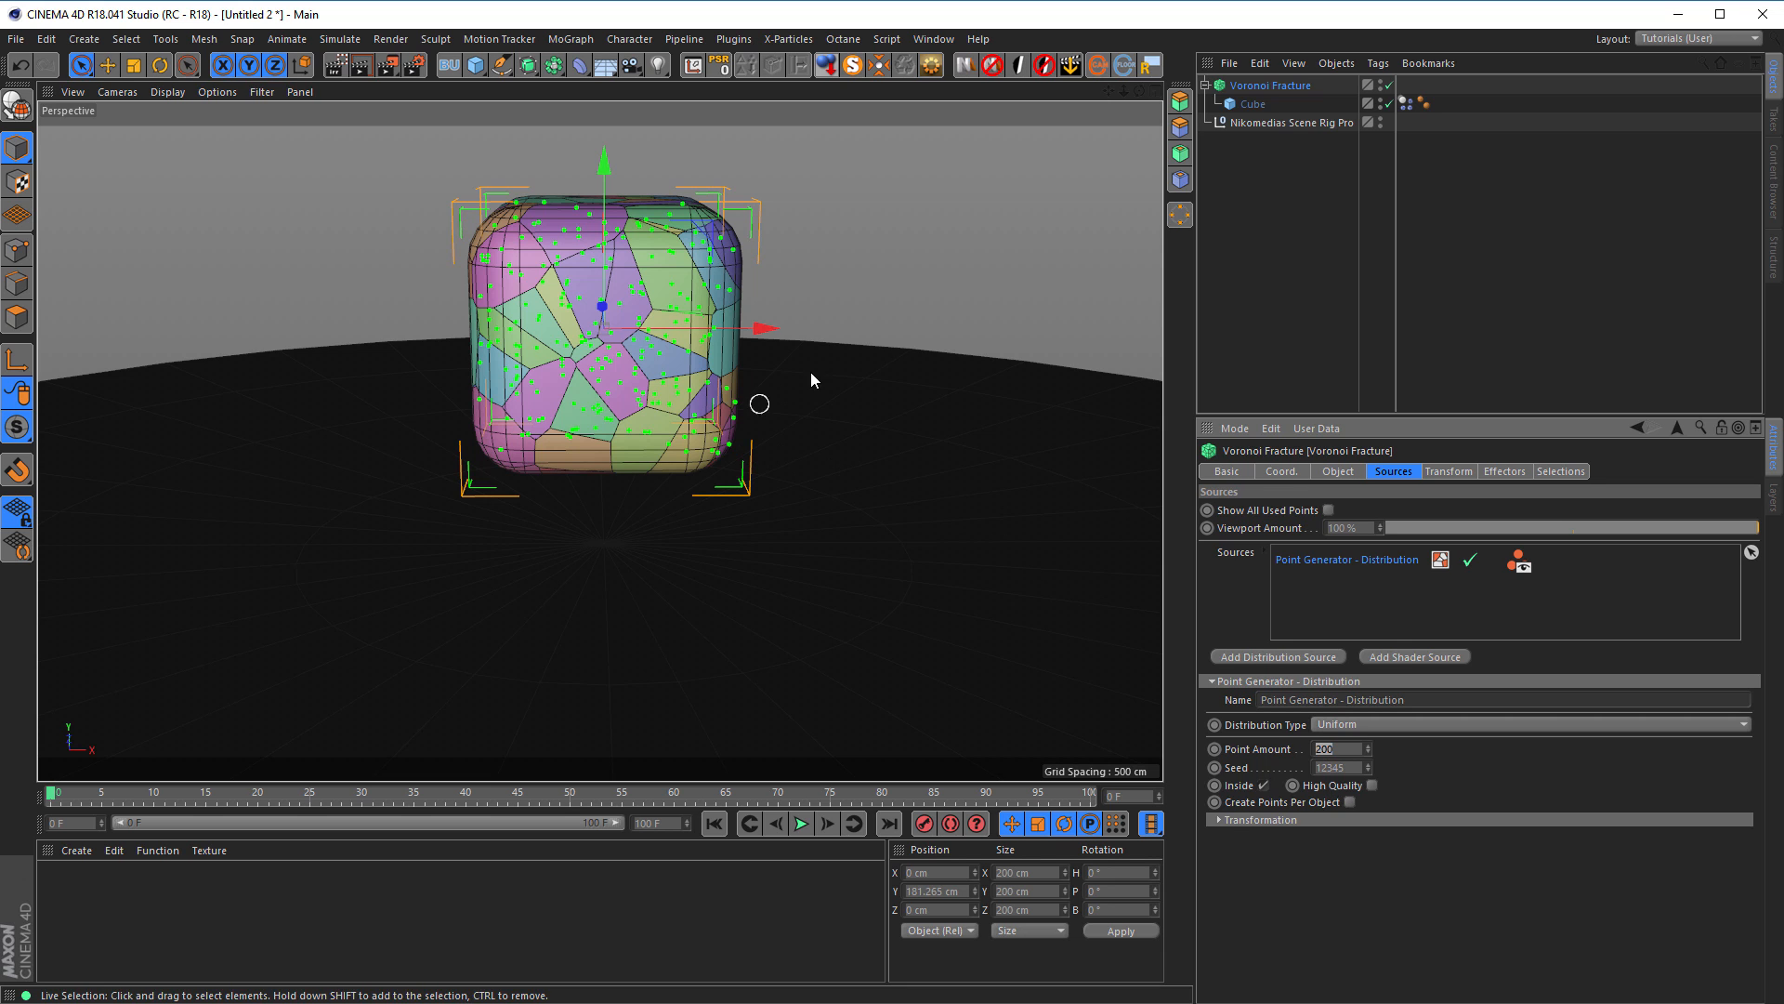
Step: Move the dynamics tag from the Cube to Voronoi Fracture, with Inherit Tag as Apply Tag to Children and Individual Elements as All
left_click(1405, 103)
left_click_drag(1405, 103, 1405, 84)
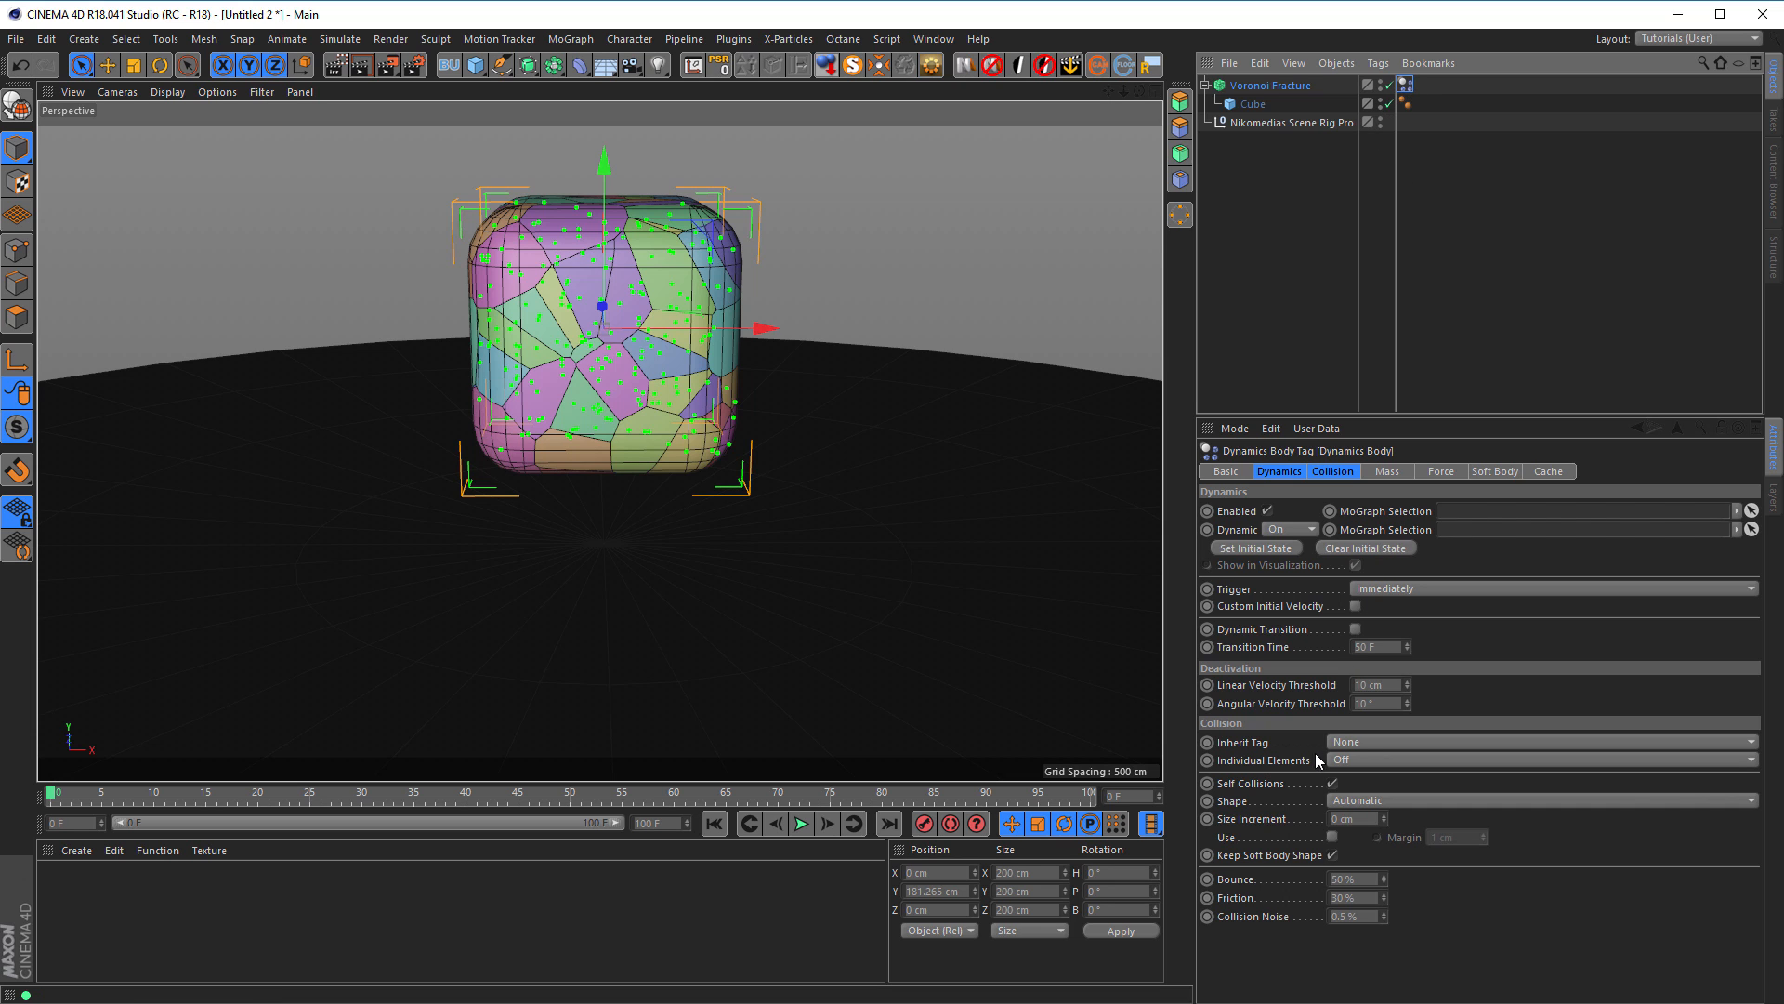
left_click(1385, 742)
left_click(1392, 779)
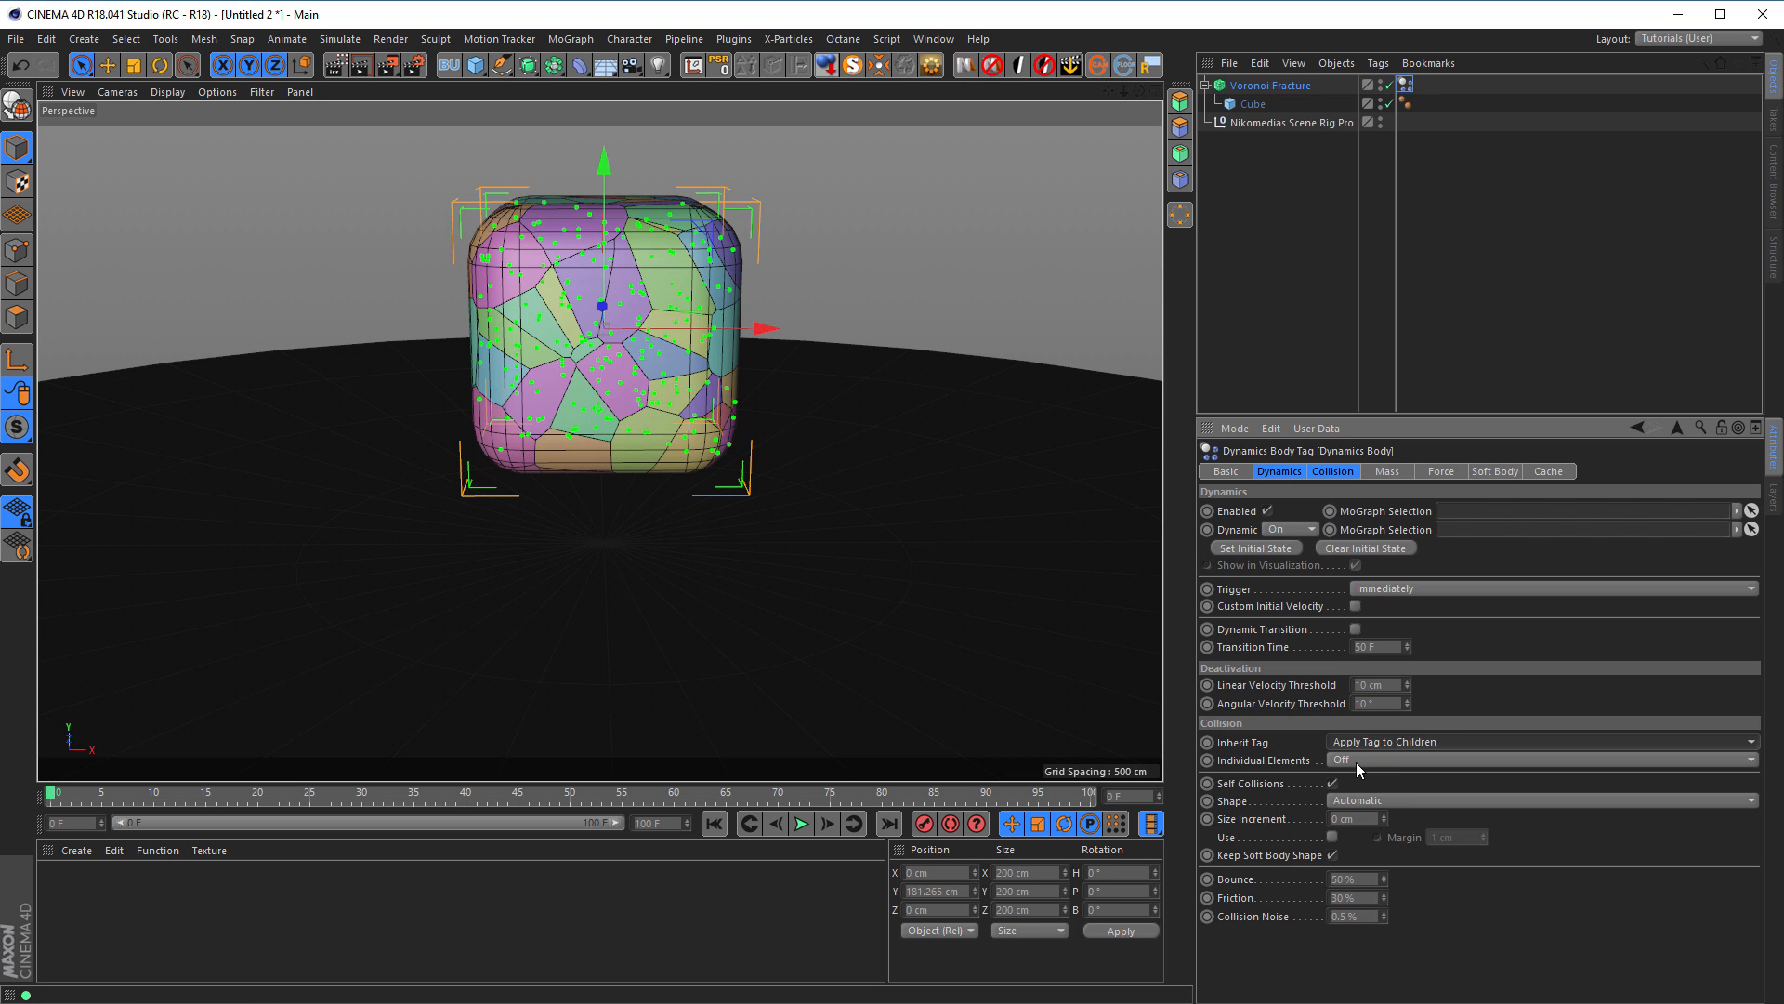
left_click(1331, 759)
left_click(1404, 836)
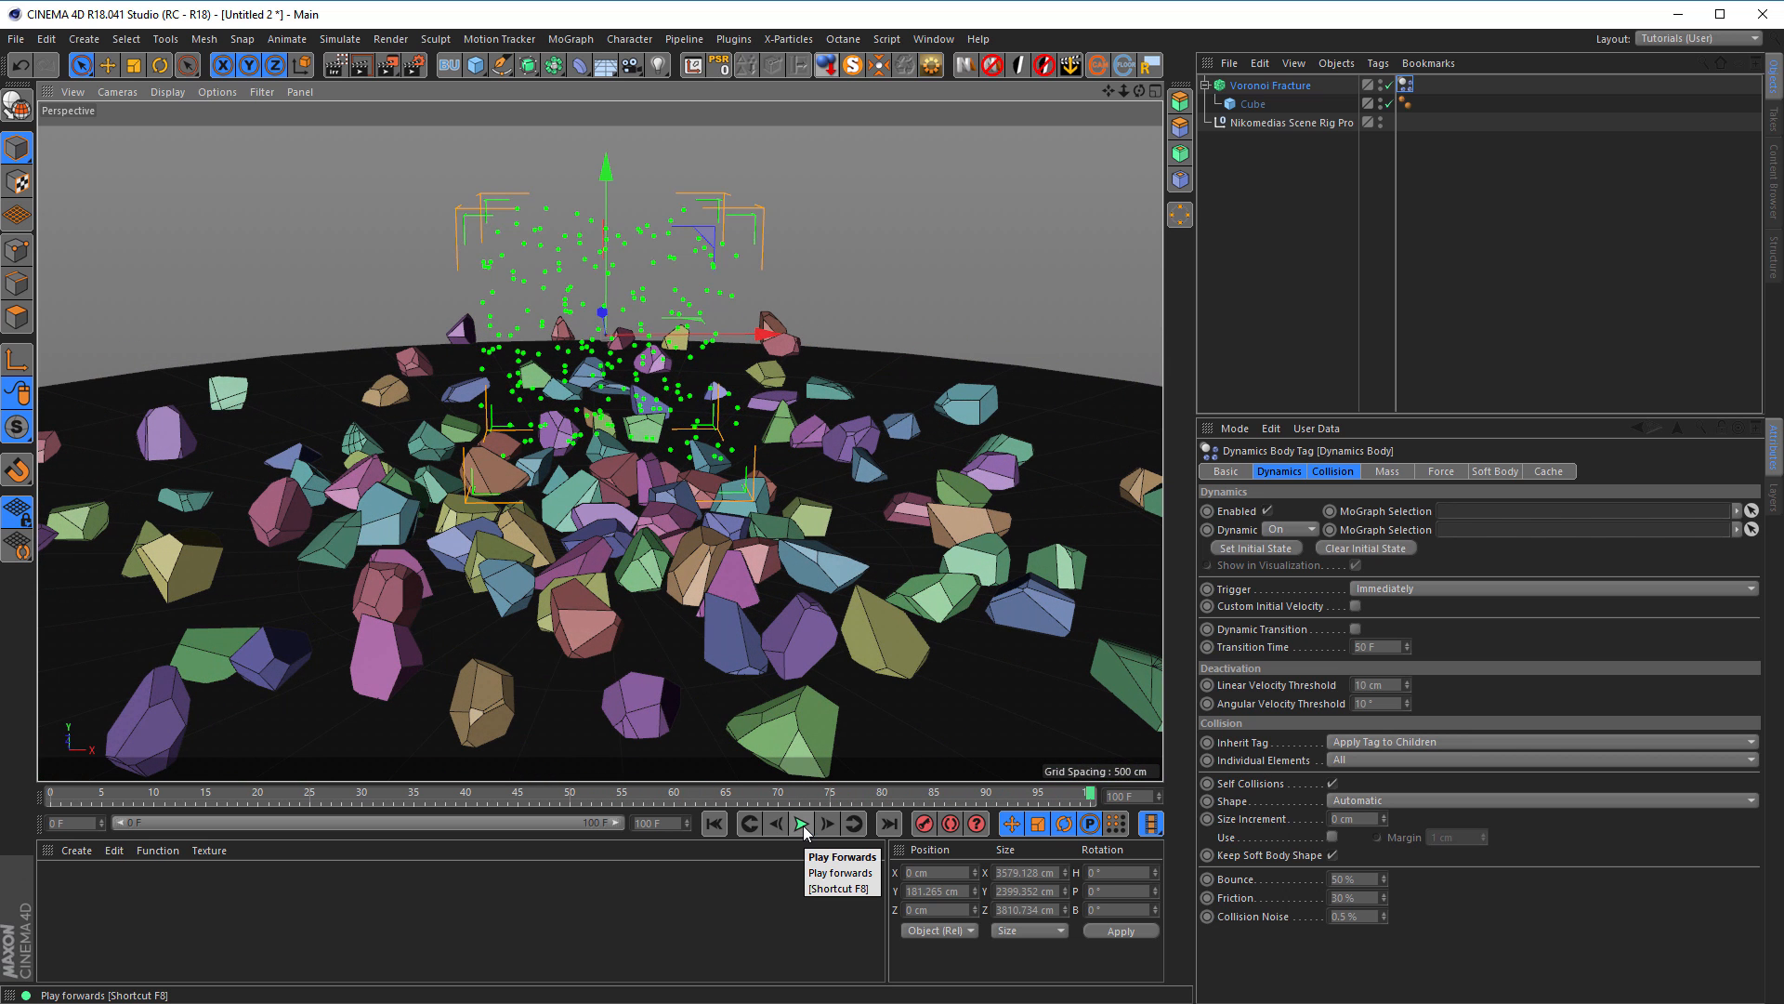
Step: Replay the fractured cube's fall from the first frame and return to the start
left_click(715, 825)
left_click(801, 826)
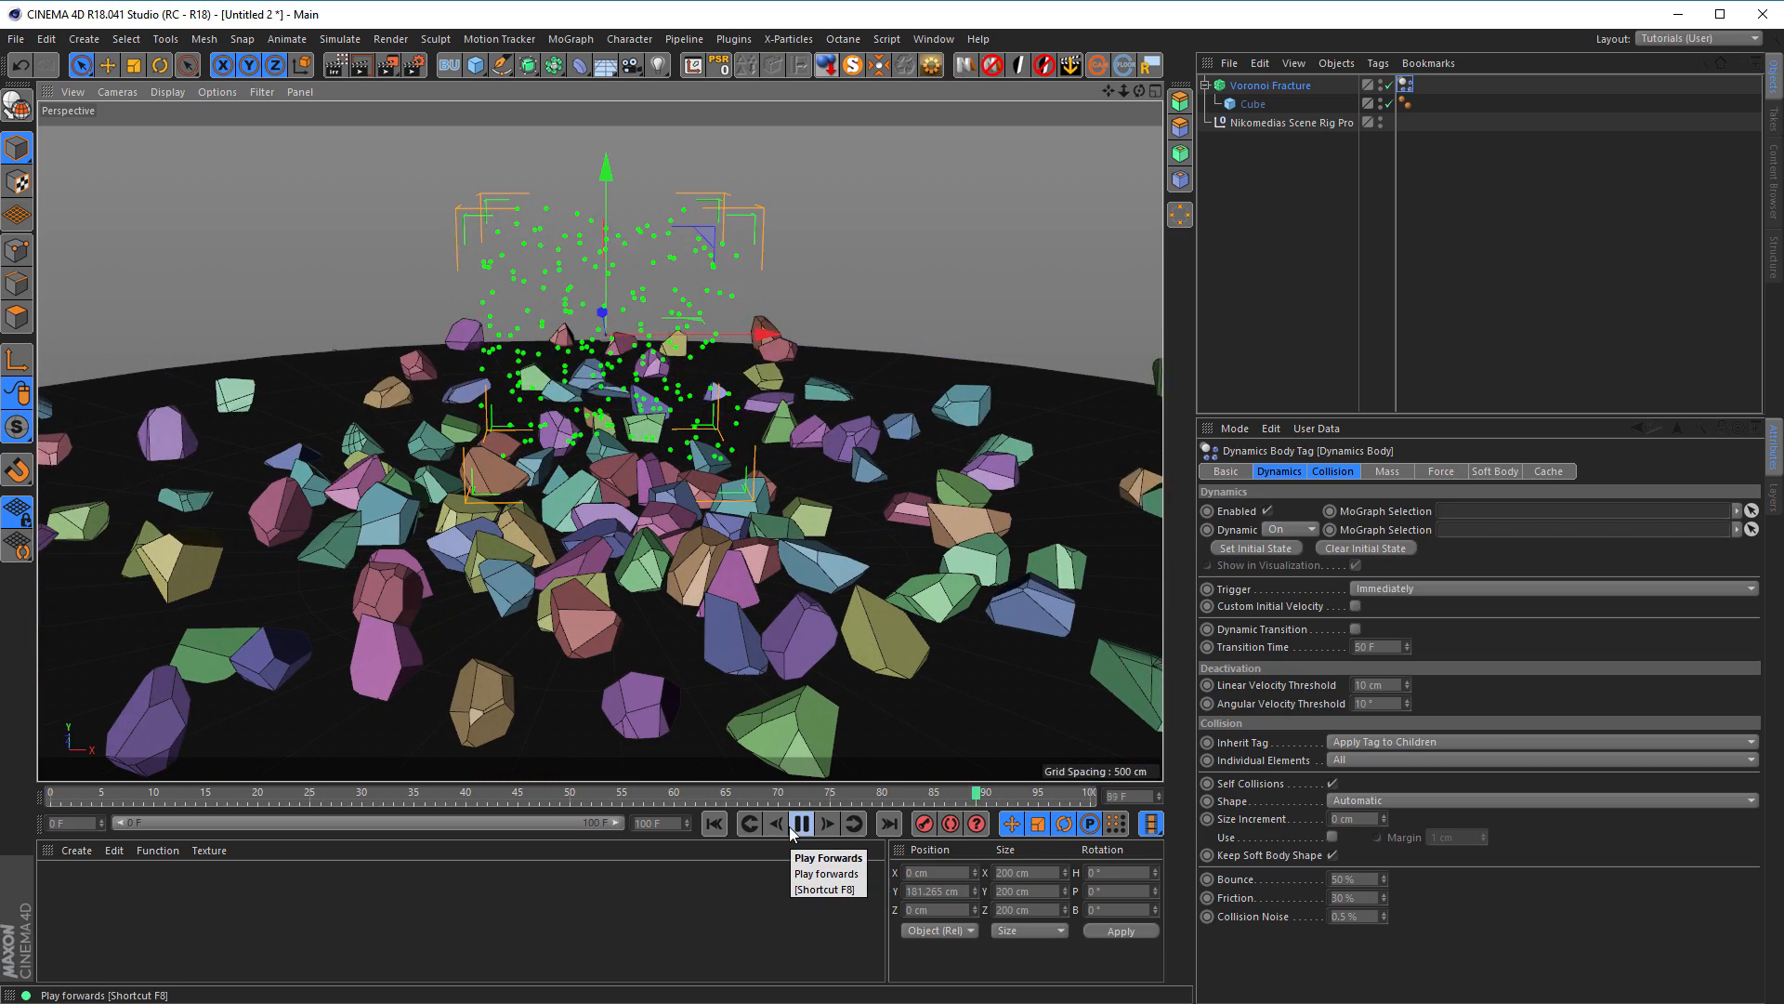
left_click(716, 825)
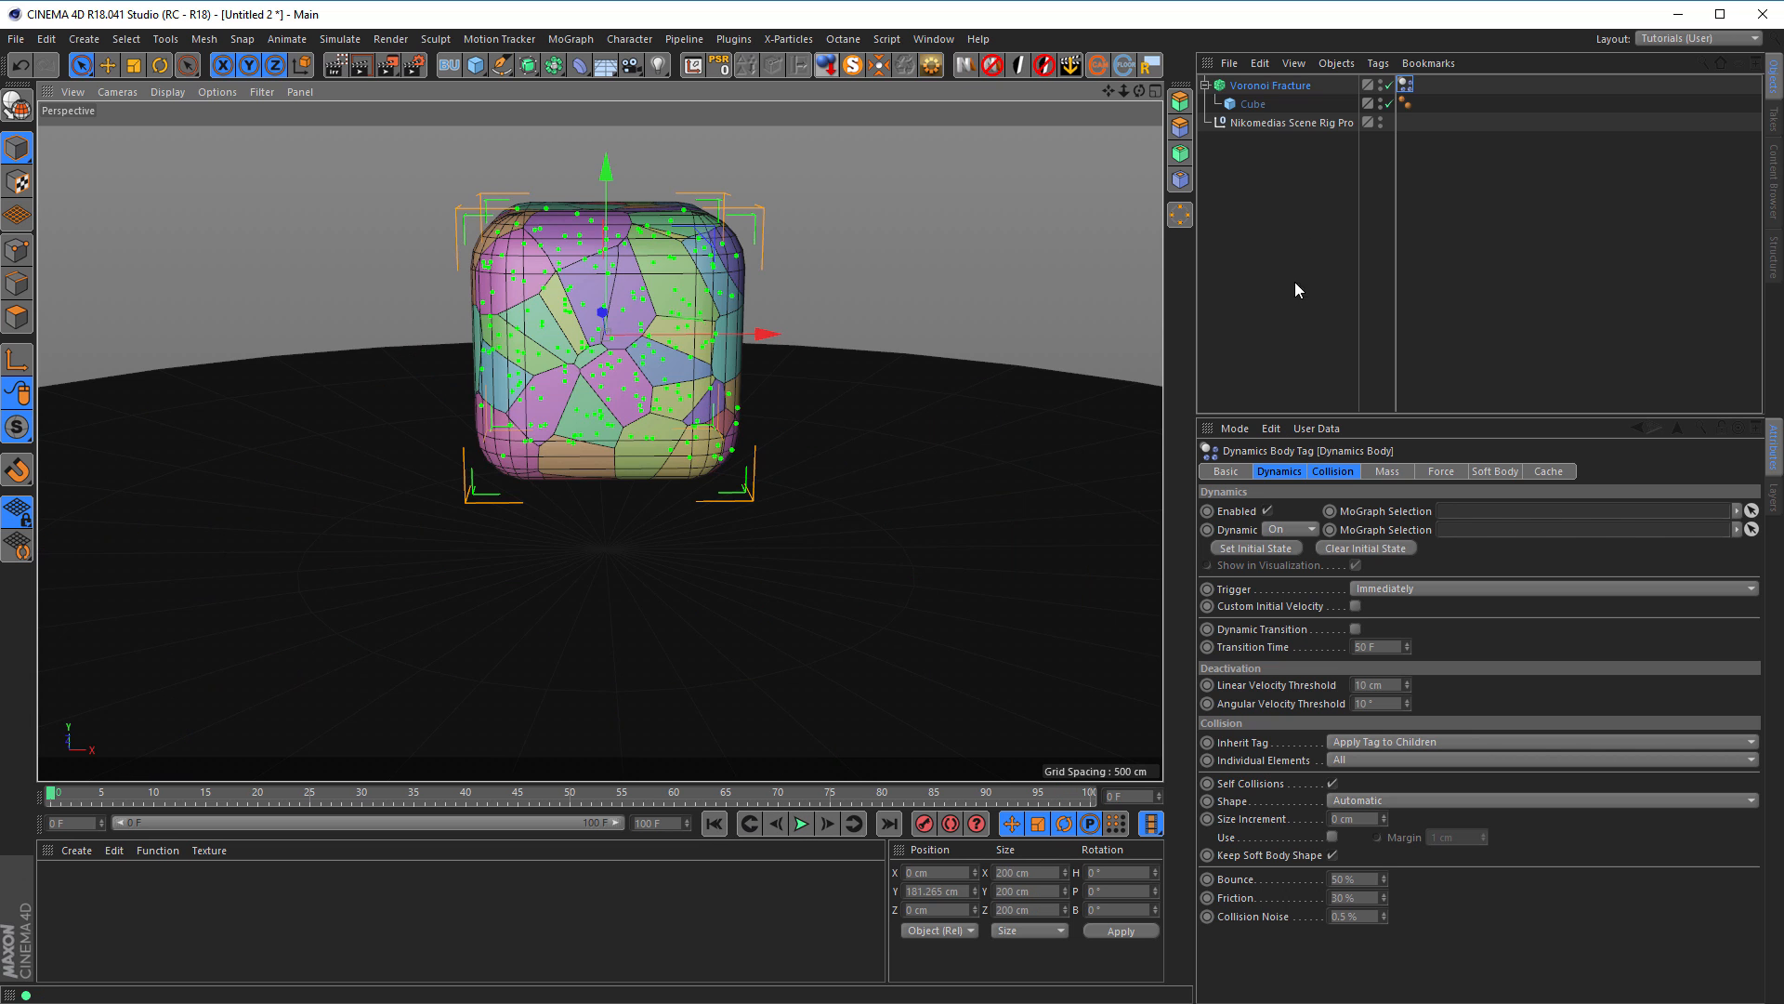
Step: Set the rig's floor collider Friction to 150%, play the fall and return to the first frame
left_click(1292, 123)
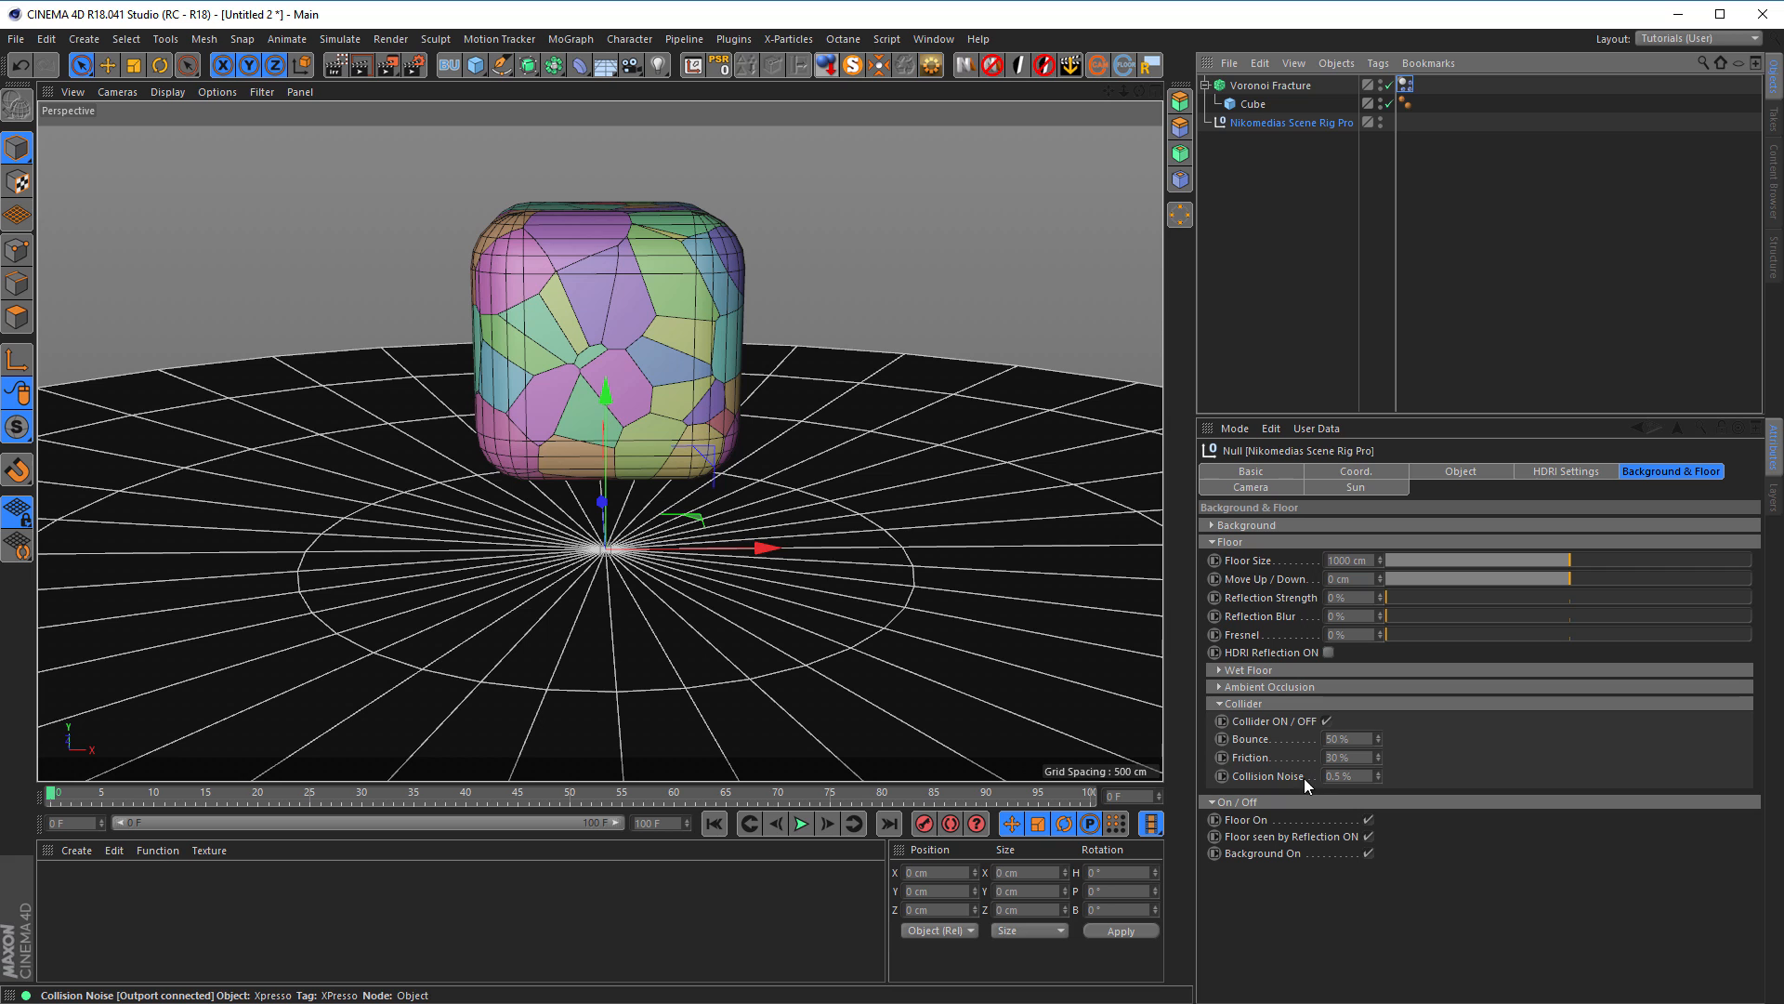
left_click(1347, 756)
type("150")
key("Return")
left_click(802, 825)
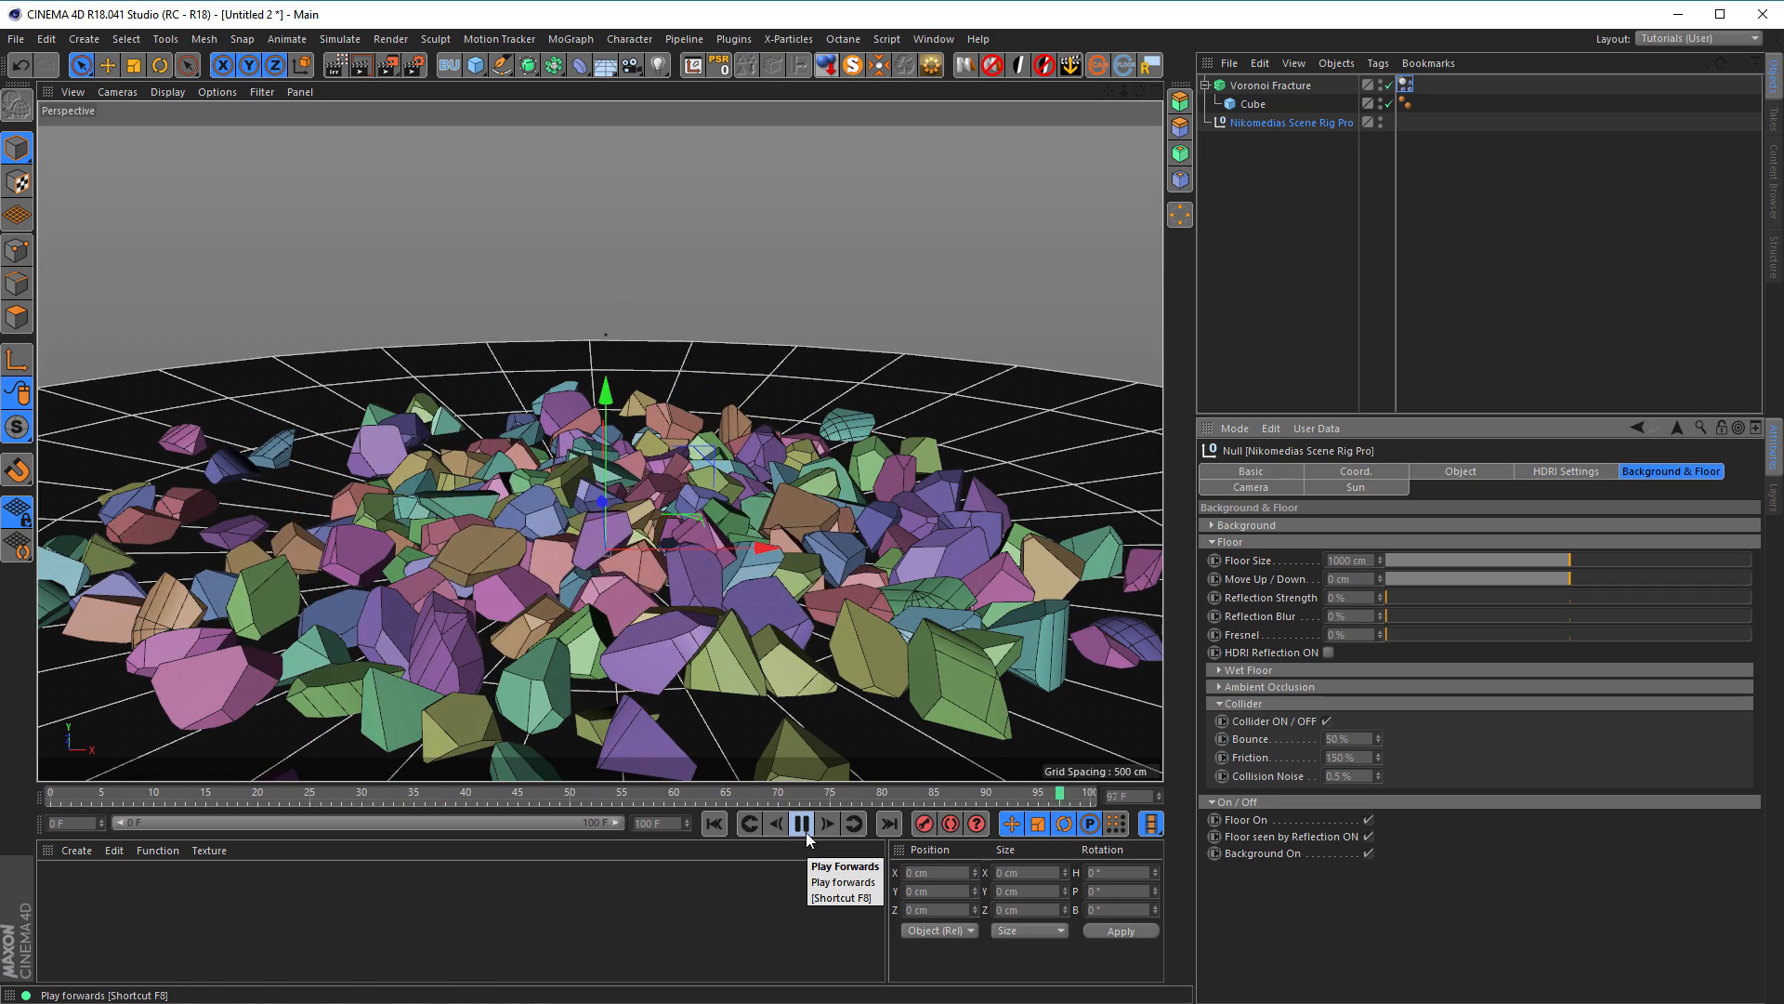
scroll(701, 578, "down", 3)
middle_click_drag(665, 576, 617, 456, "alt")
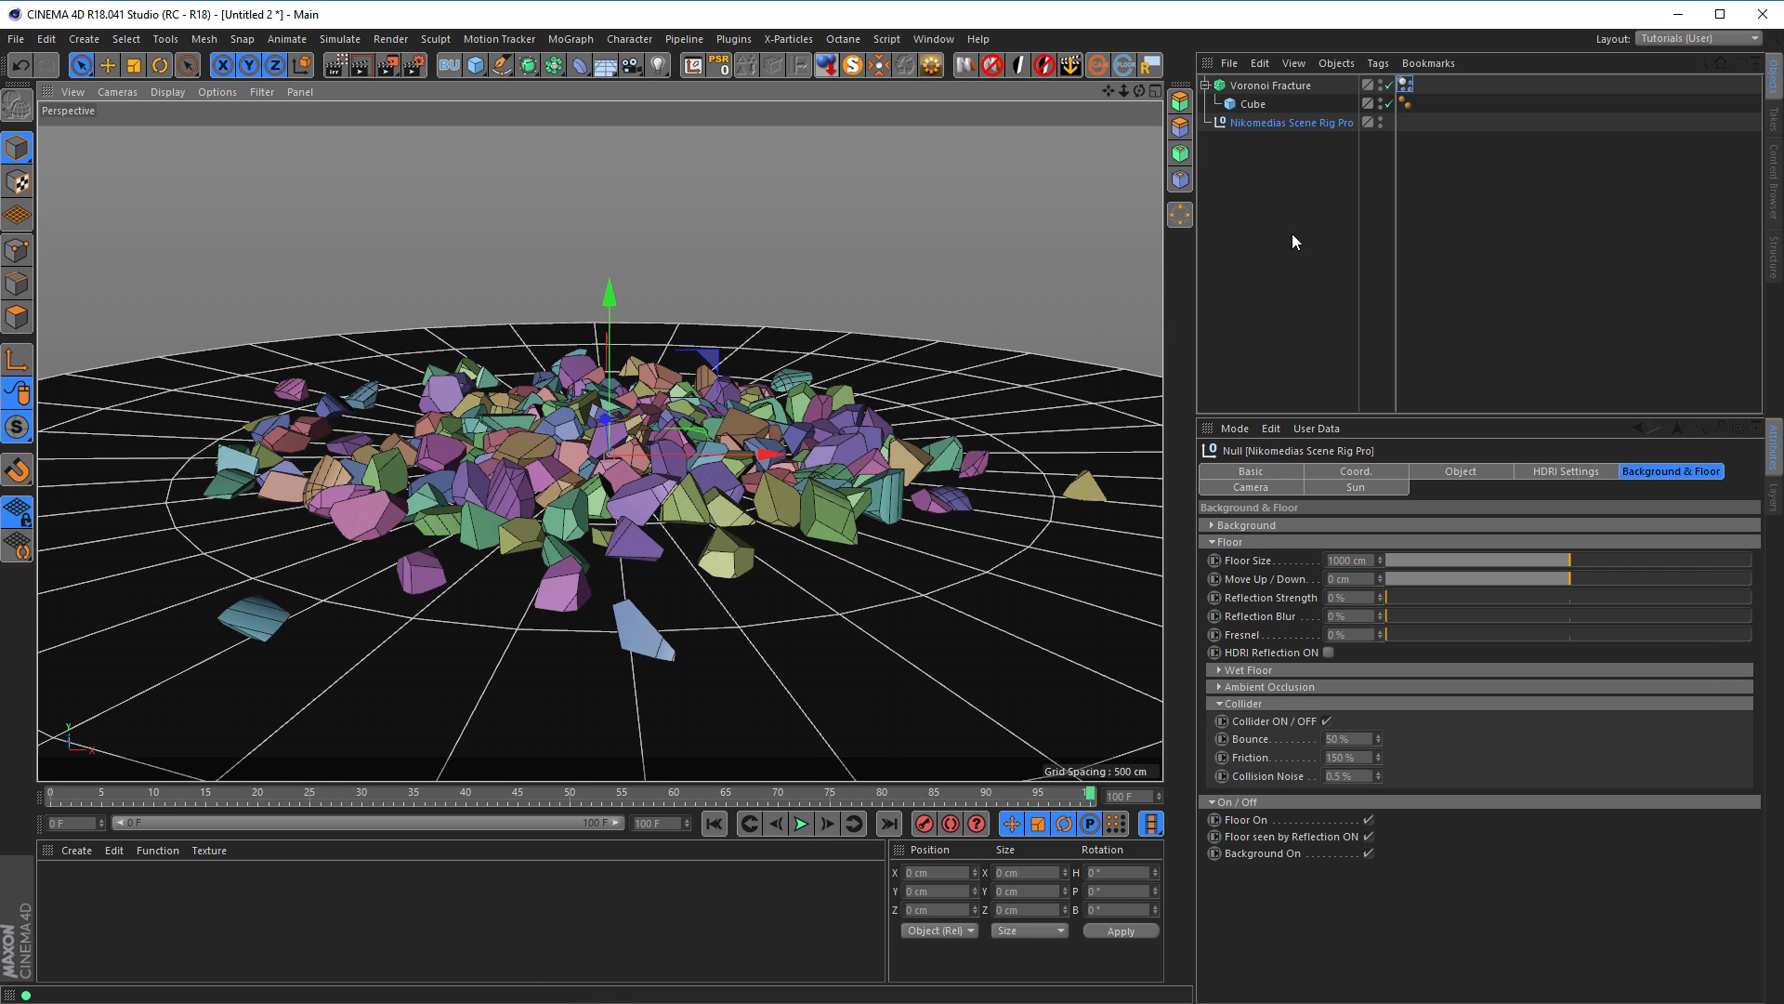
left_click(714, 823)
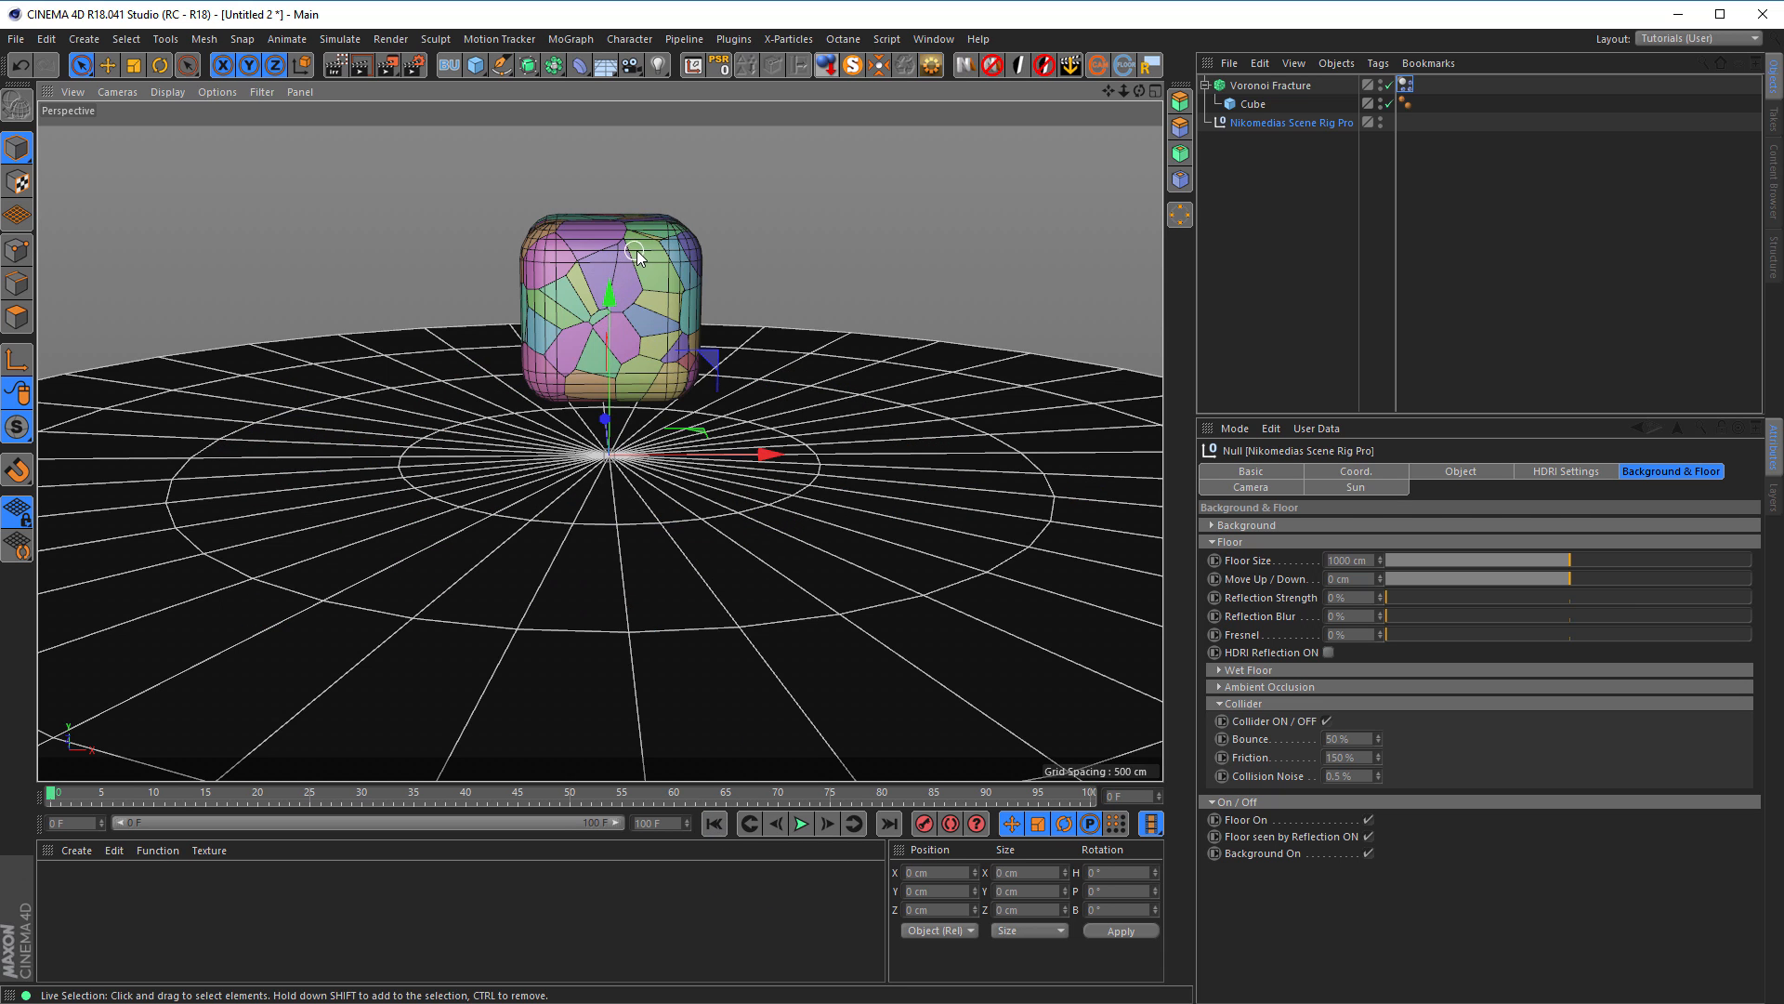
Step: Play the Voronoi Fracture's fall to frame 11 and examine the cube's fragment edges up close
scroll(651, 253, "up", 4)
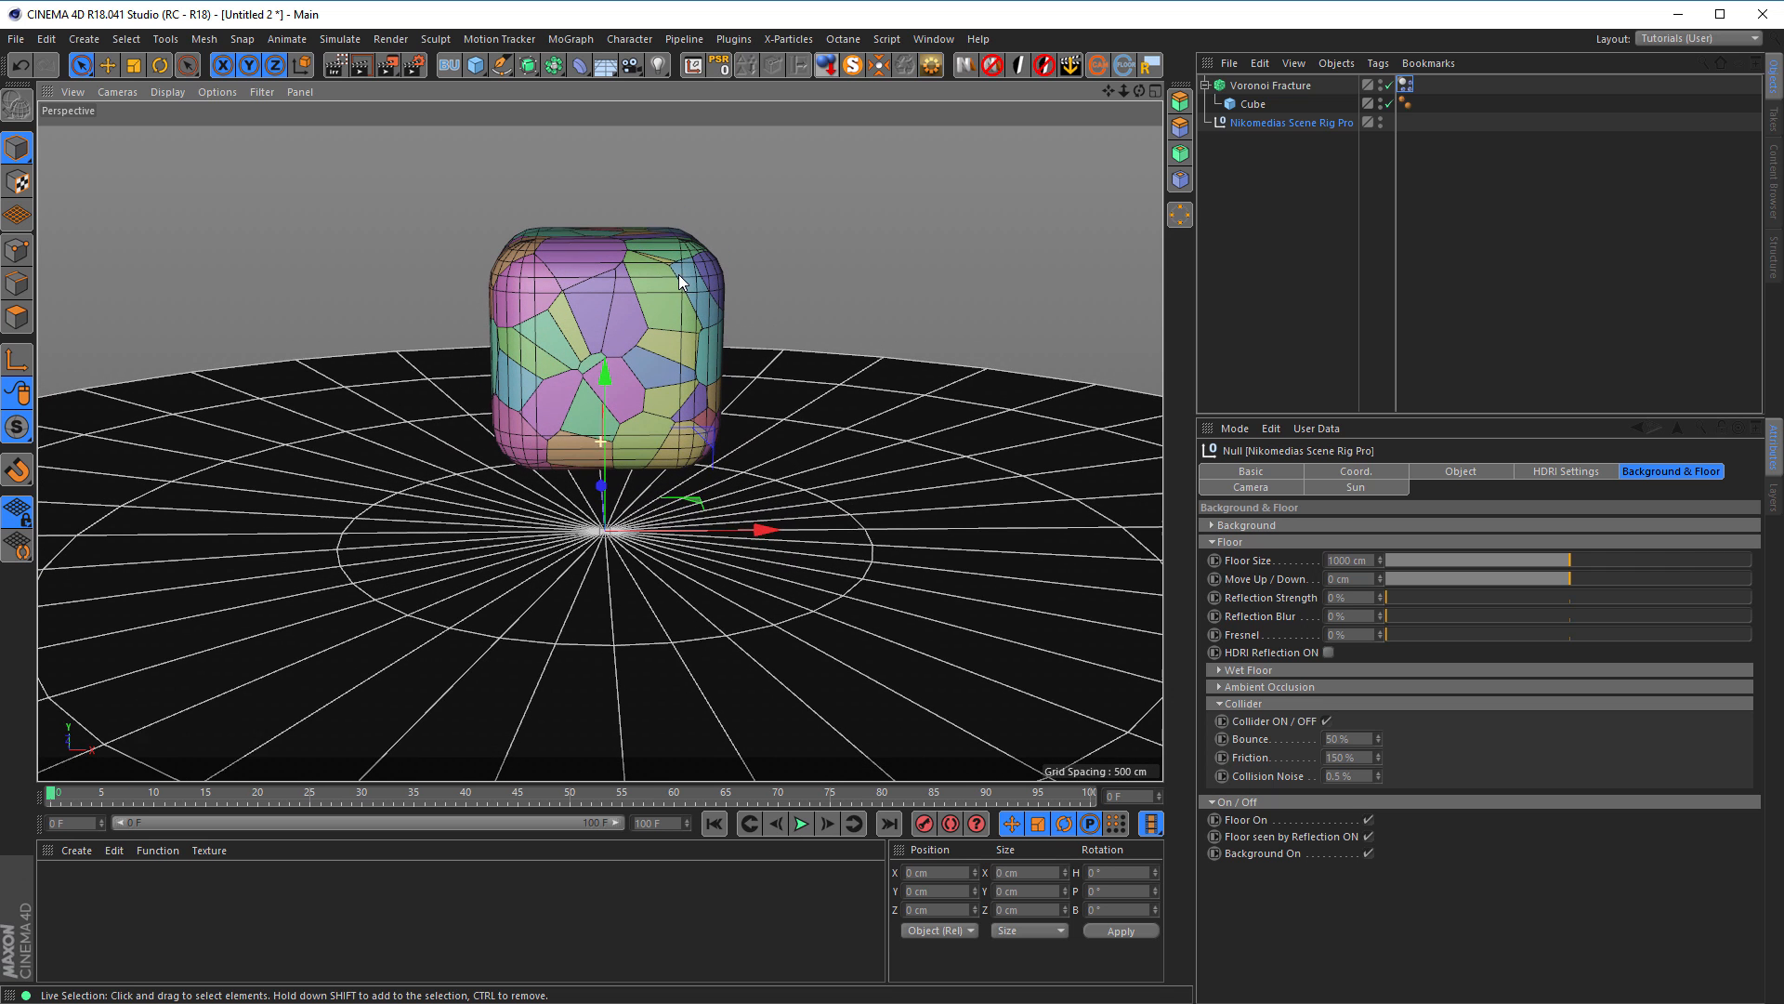
left_click(1272, 86)
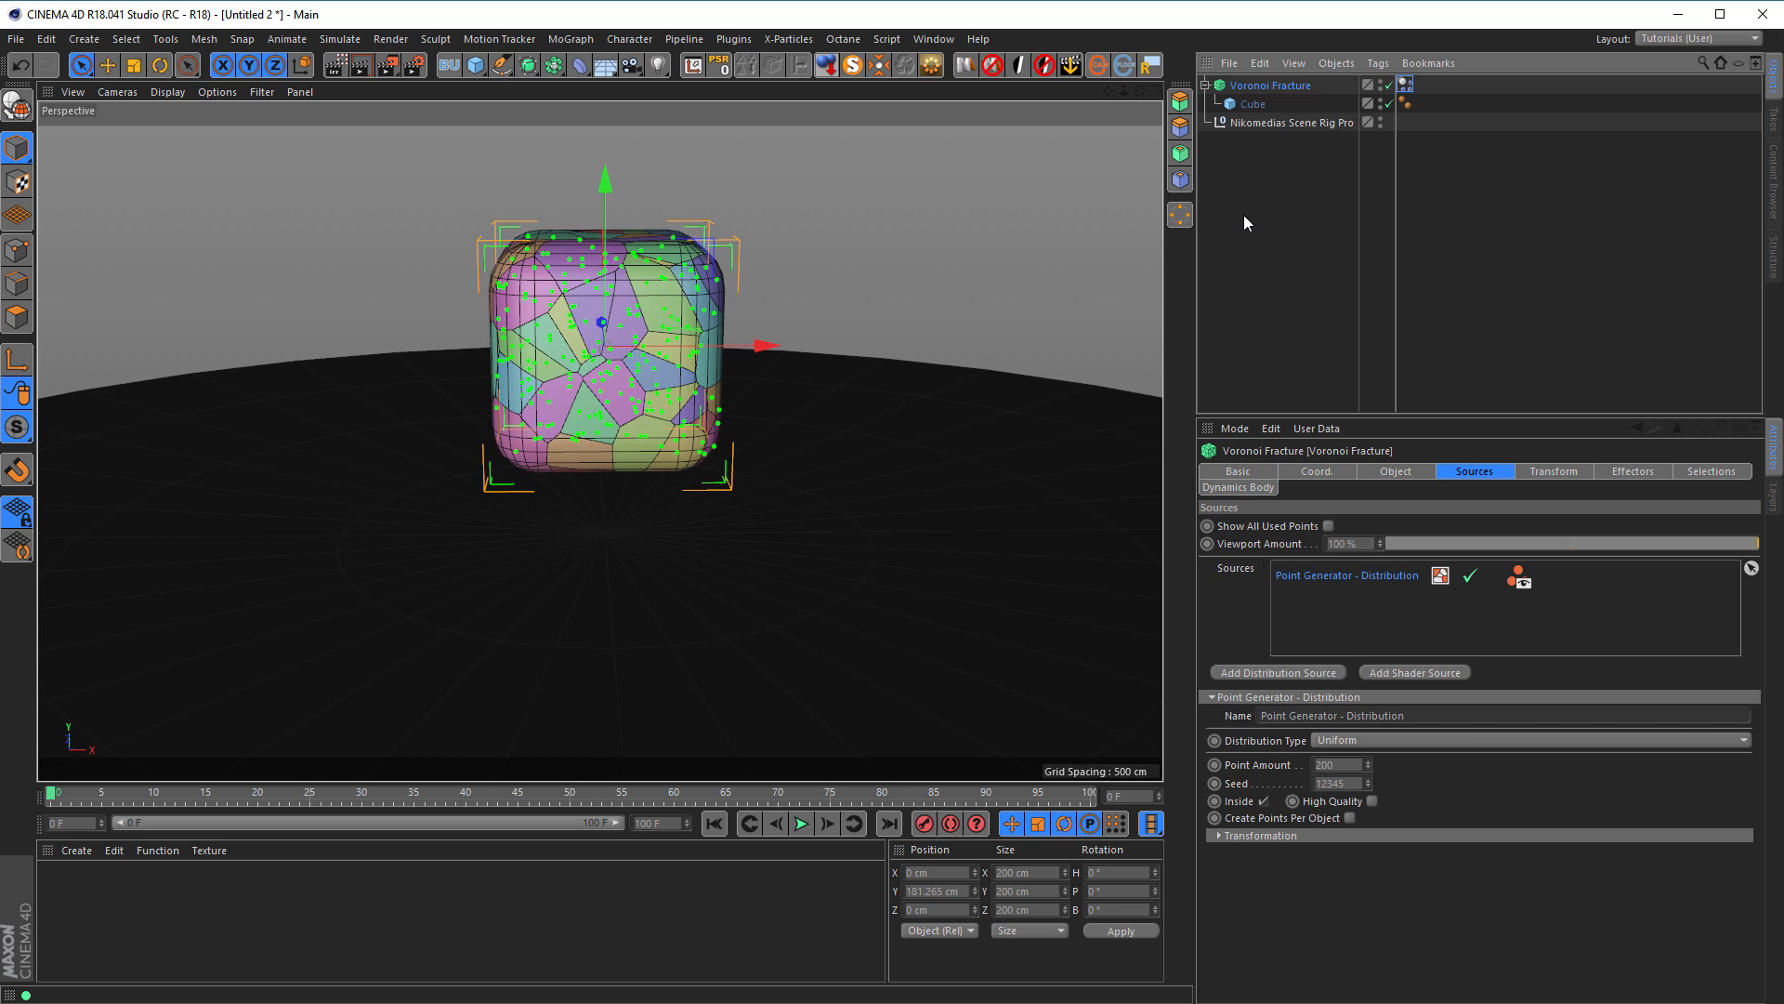
key("F8")
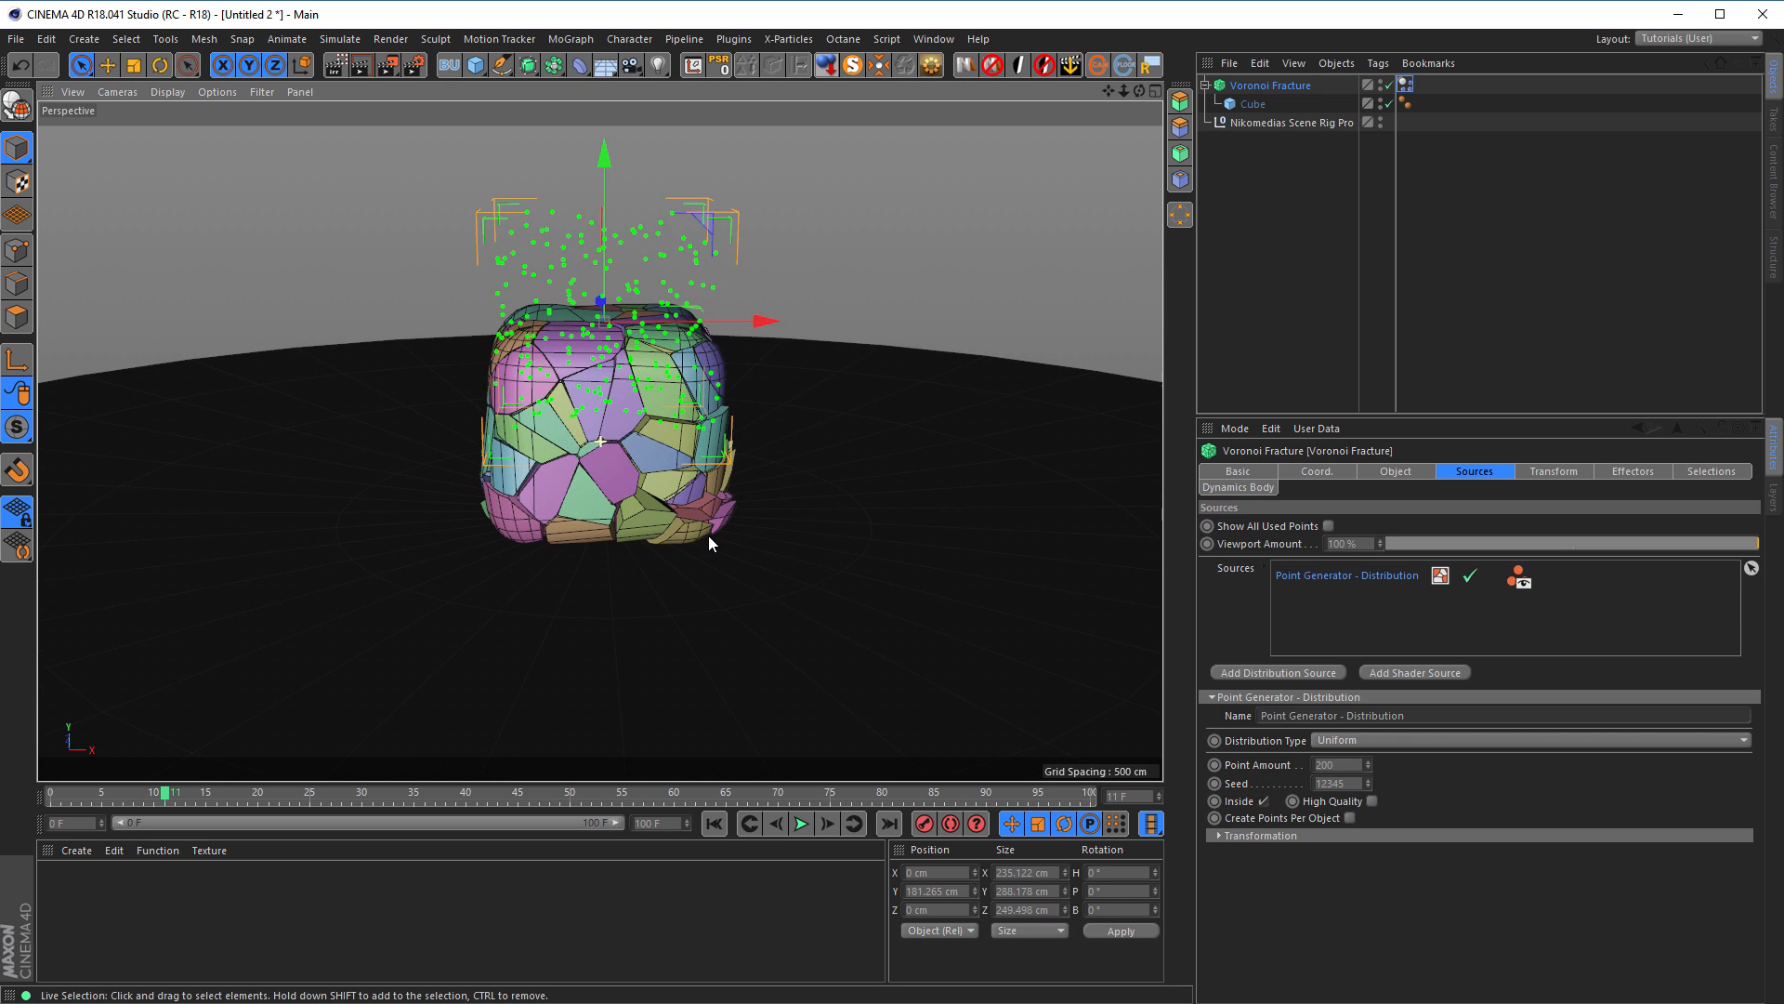
left_click(1254, 104)
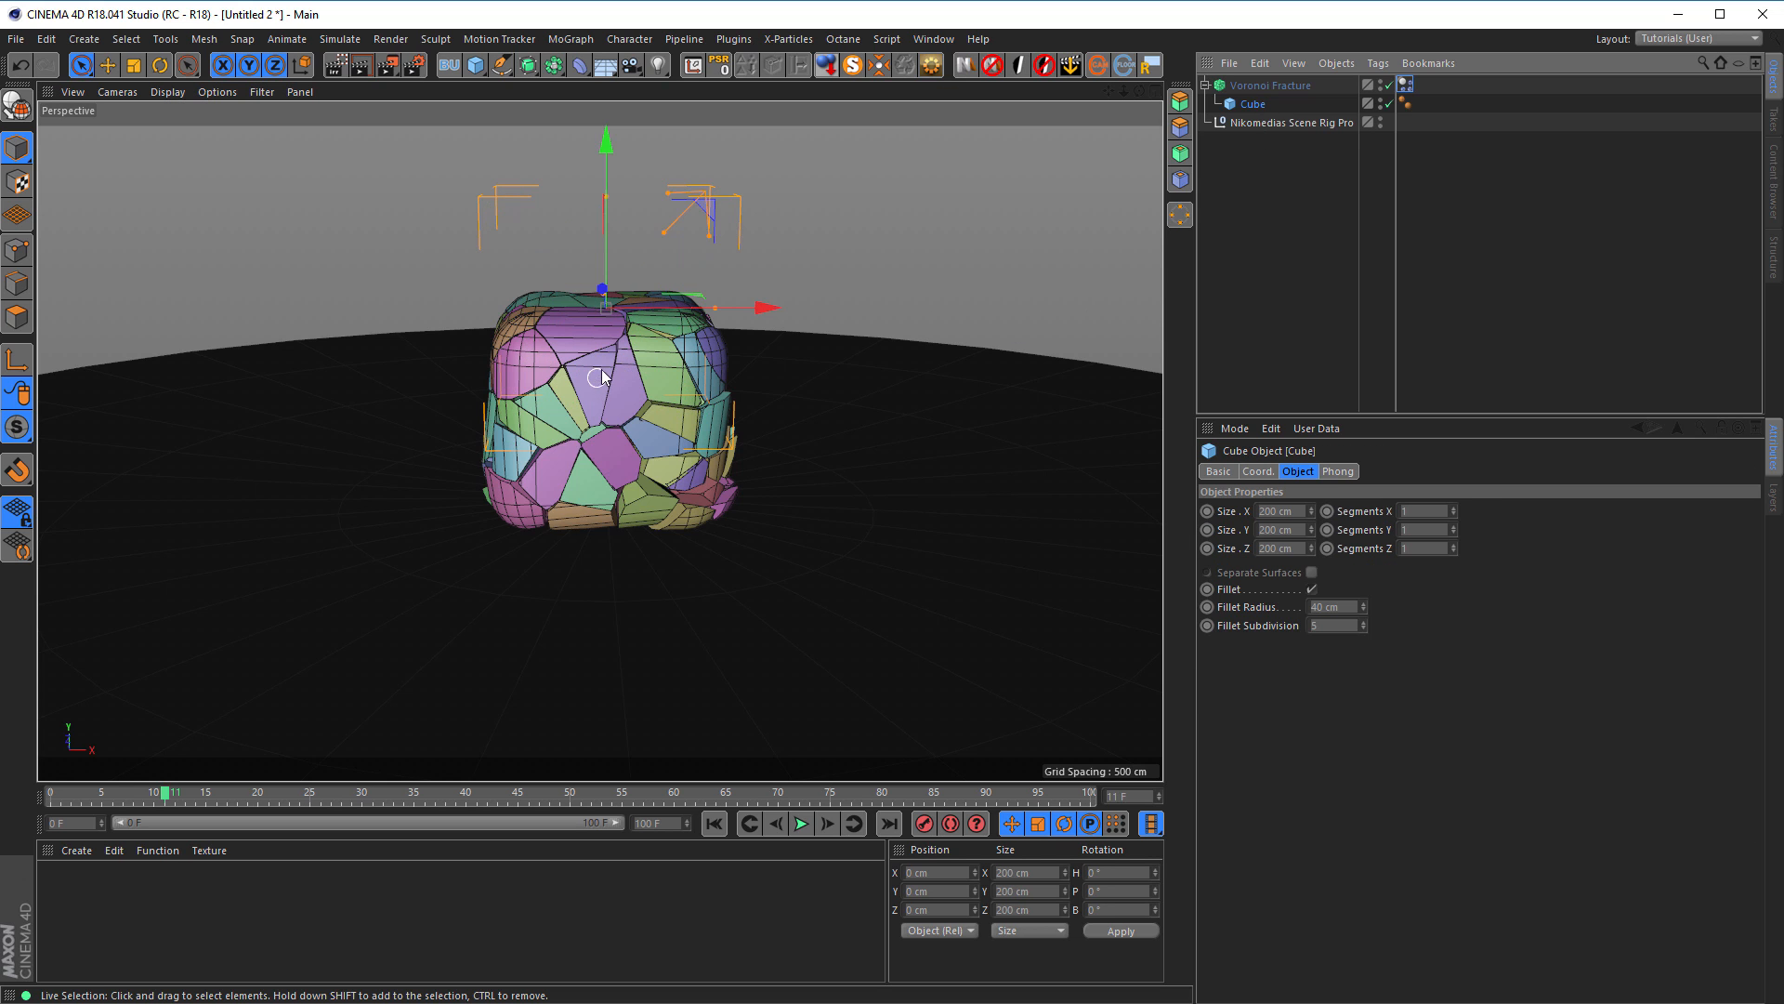
right_click_drag(623, 340, 958, 332, "alt")
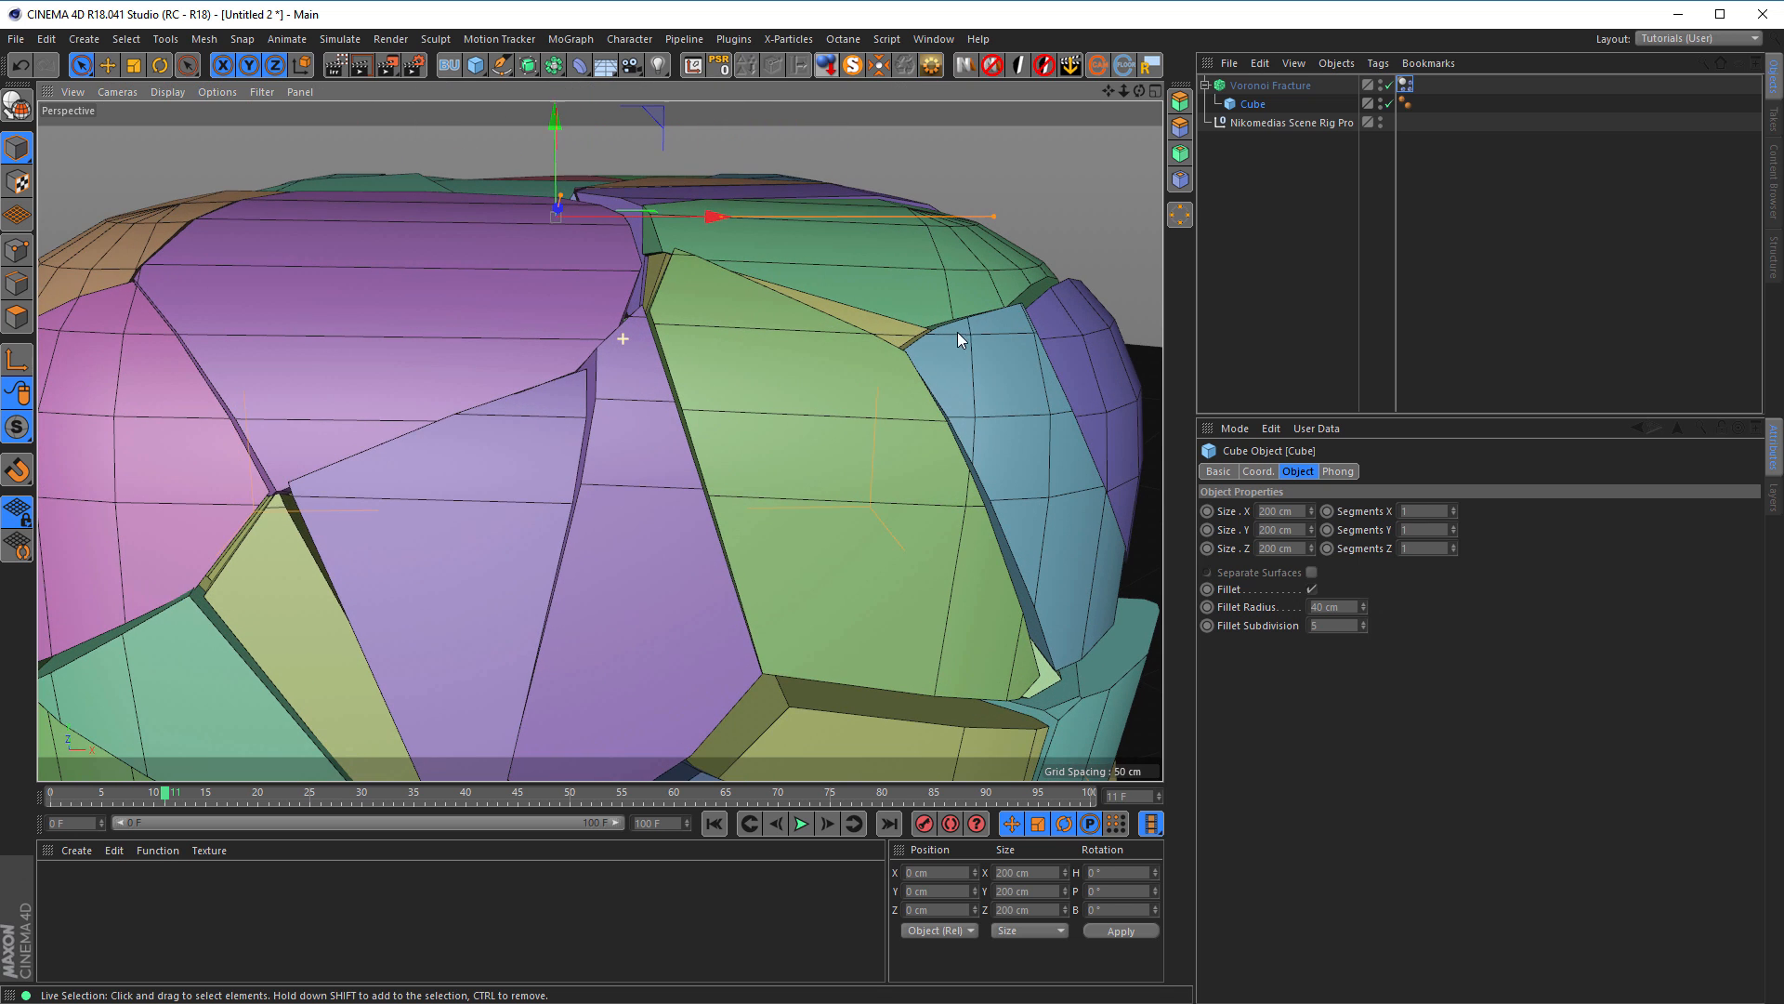
right_click_drag(836, 392, 581, 468, "alt")
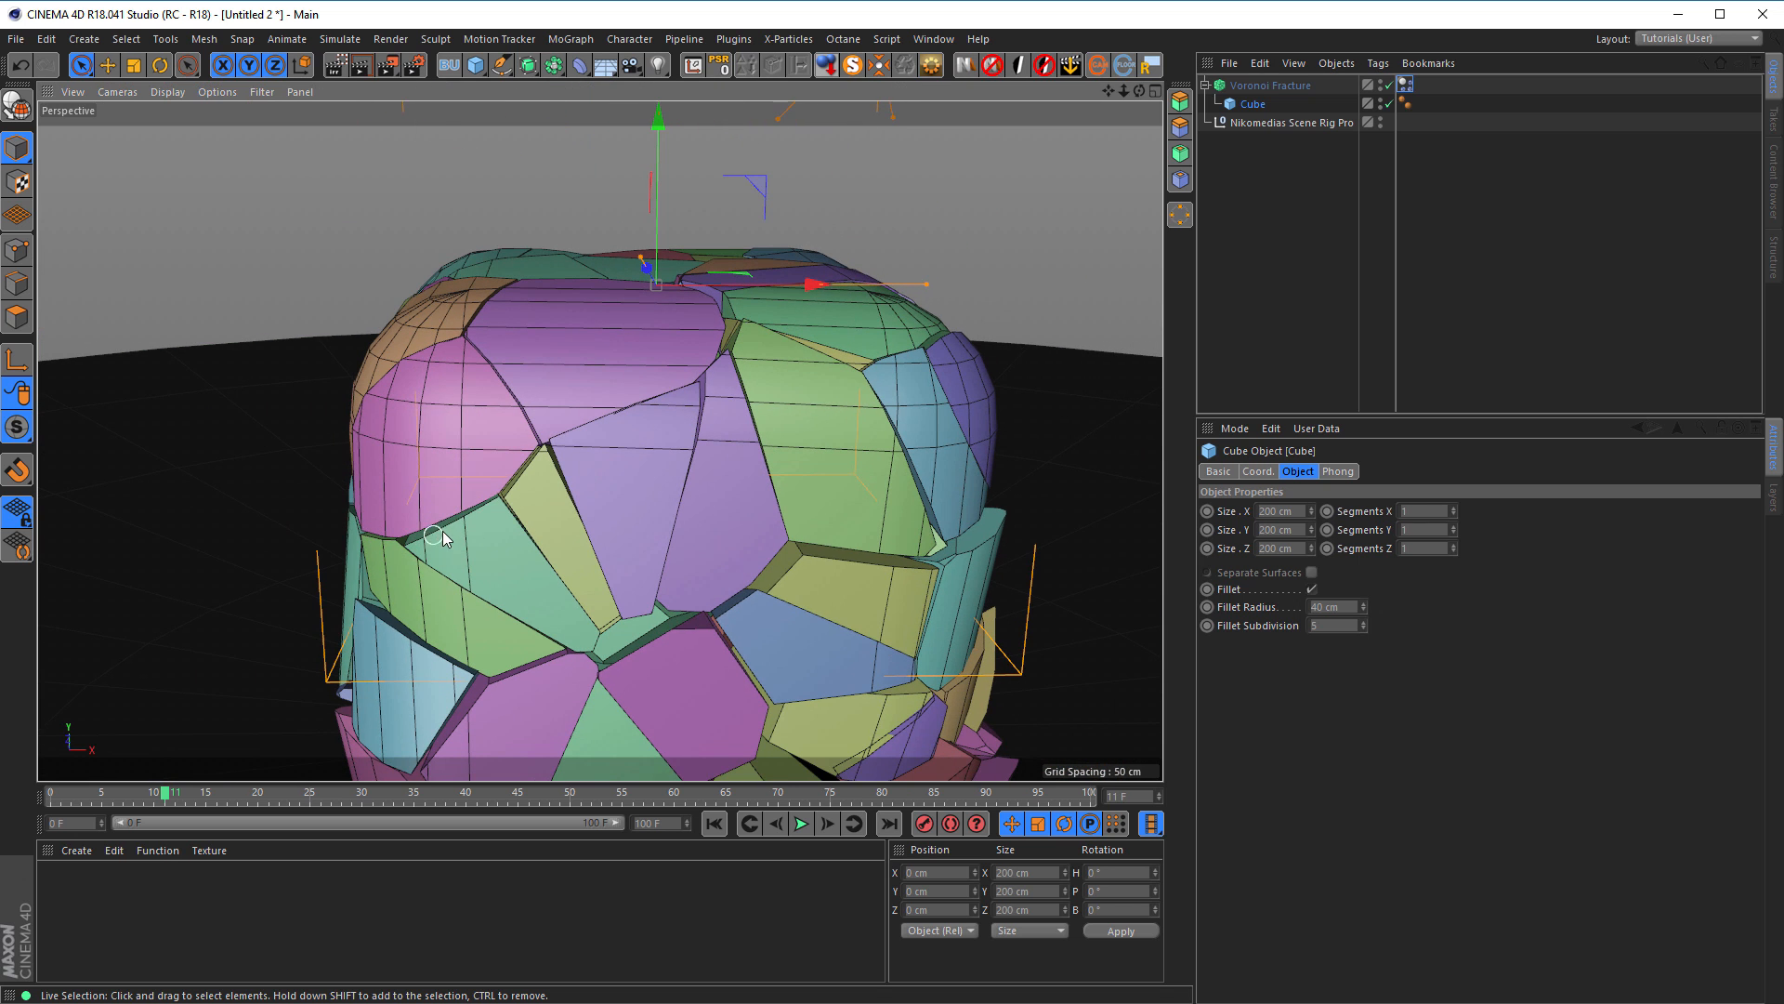
Step: Group Voronoi Fracture under a null and add a Bevel deformer inside that null
left_click(1269, 85)
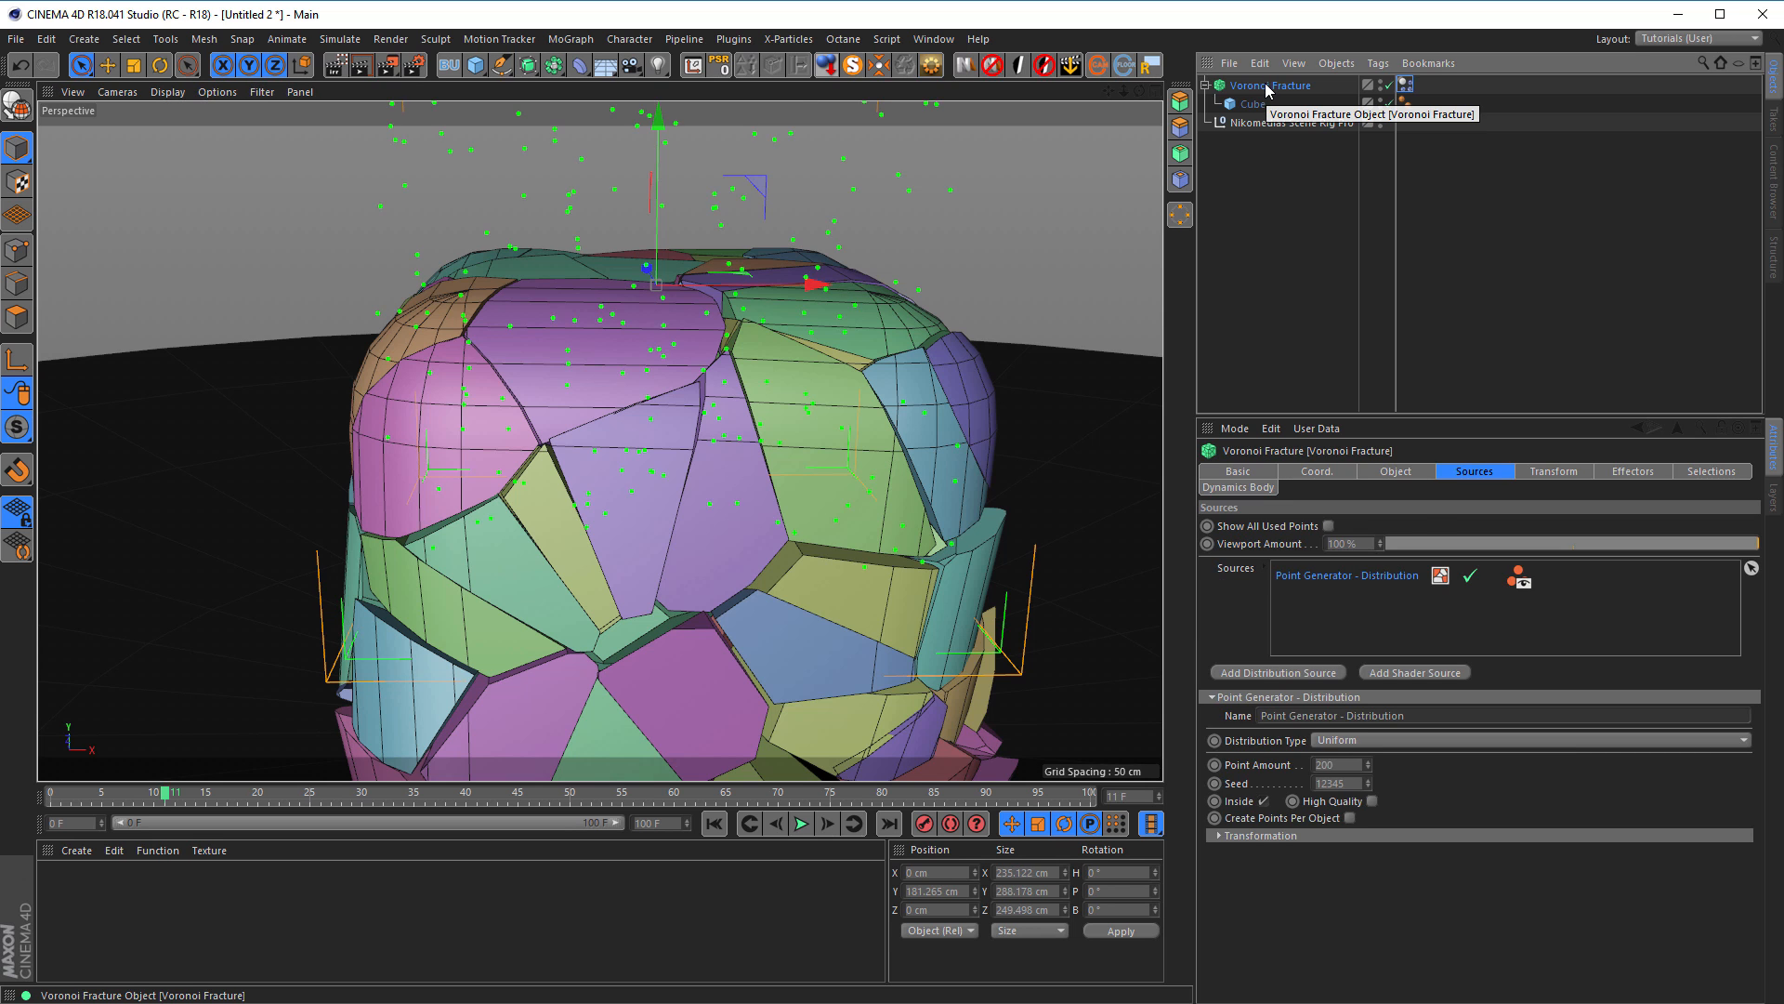
key("alt+g")
left_click(1207, 85)
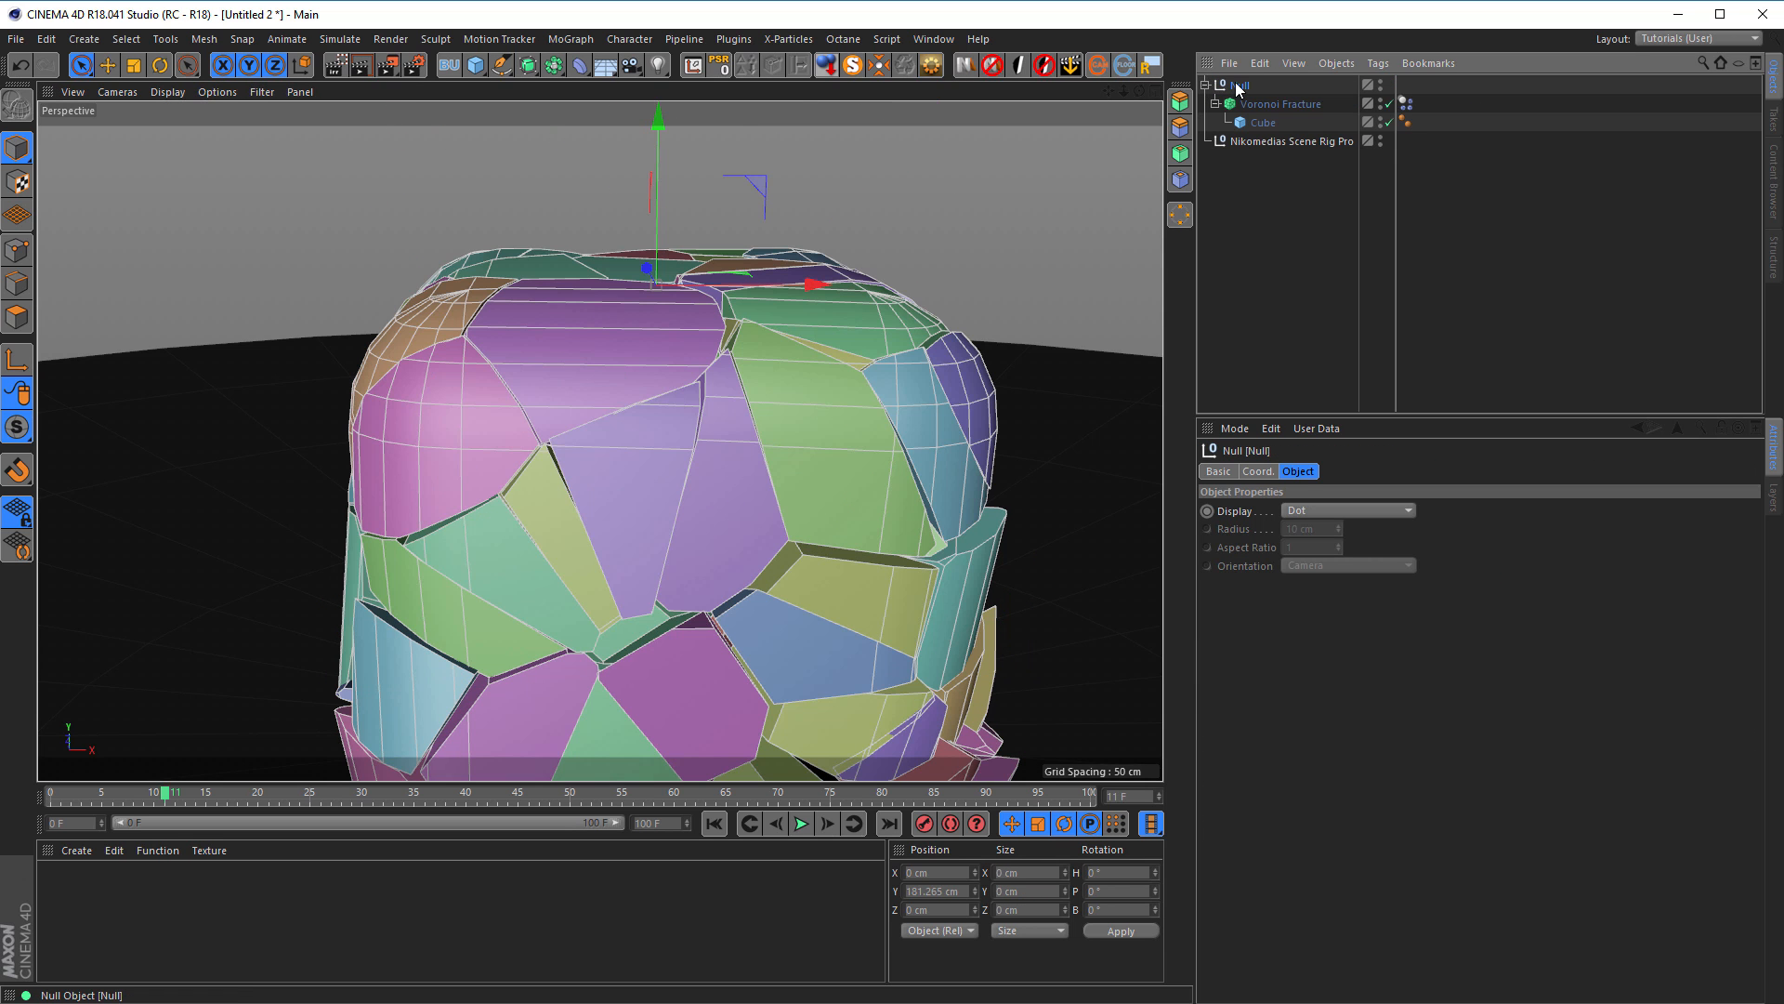
left_click(580, 65)
left_click(781, 327)
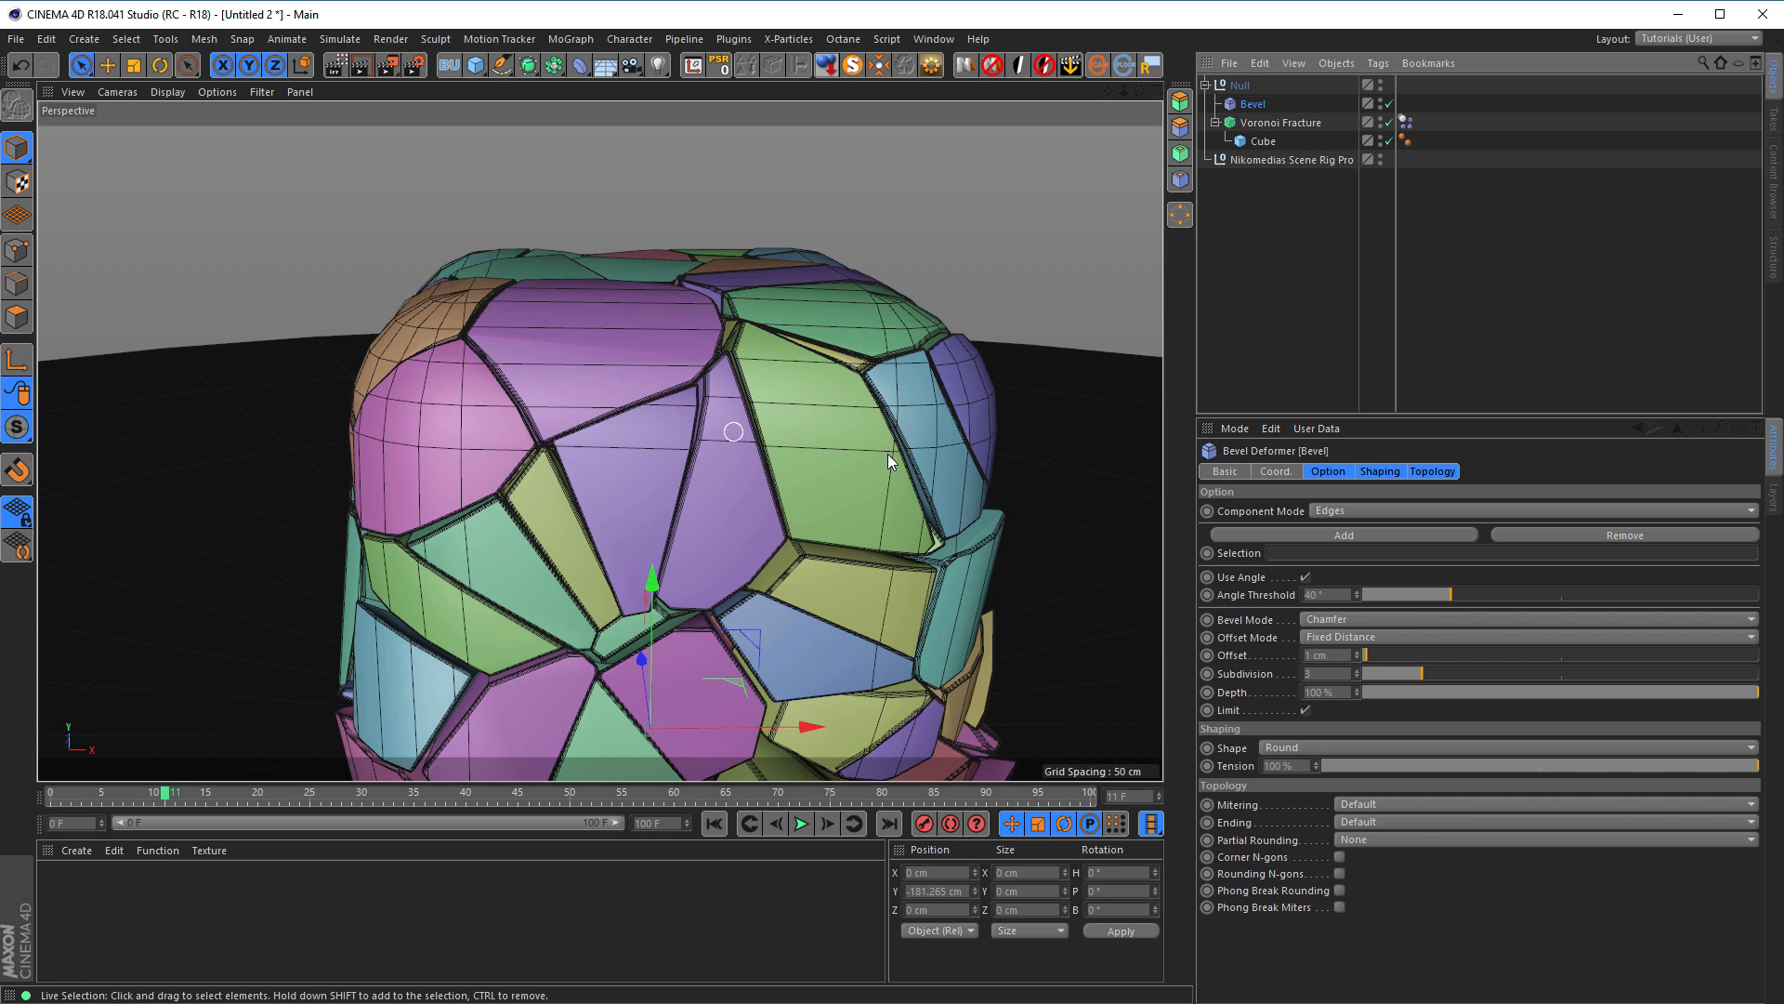
Step: Switch the Bevel deformer's Use Angle off and back on to compare the fragment edges
left_click(1304, 577)
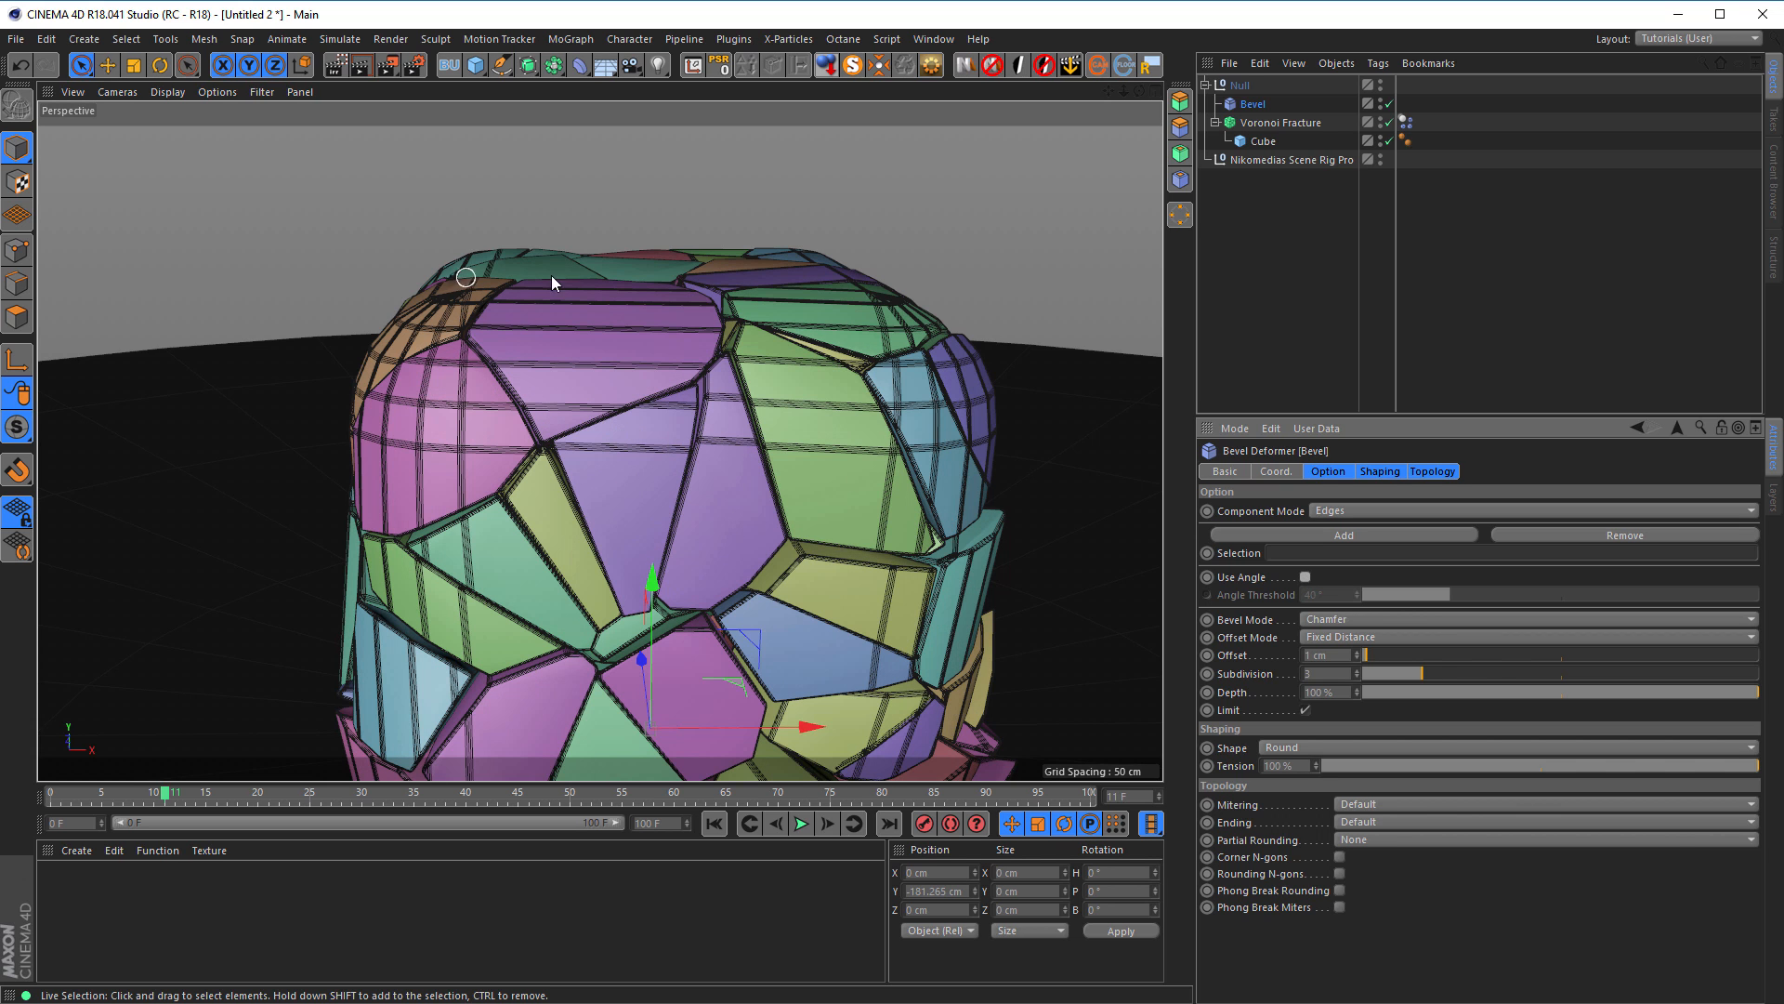
left_click(1305, 577)
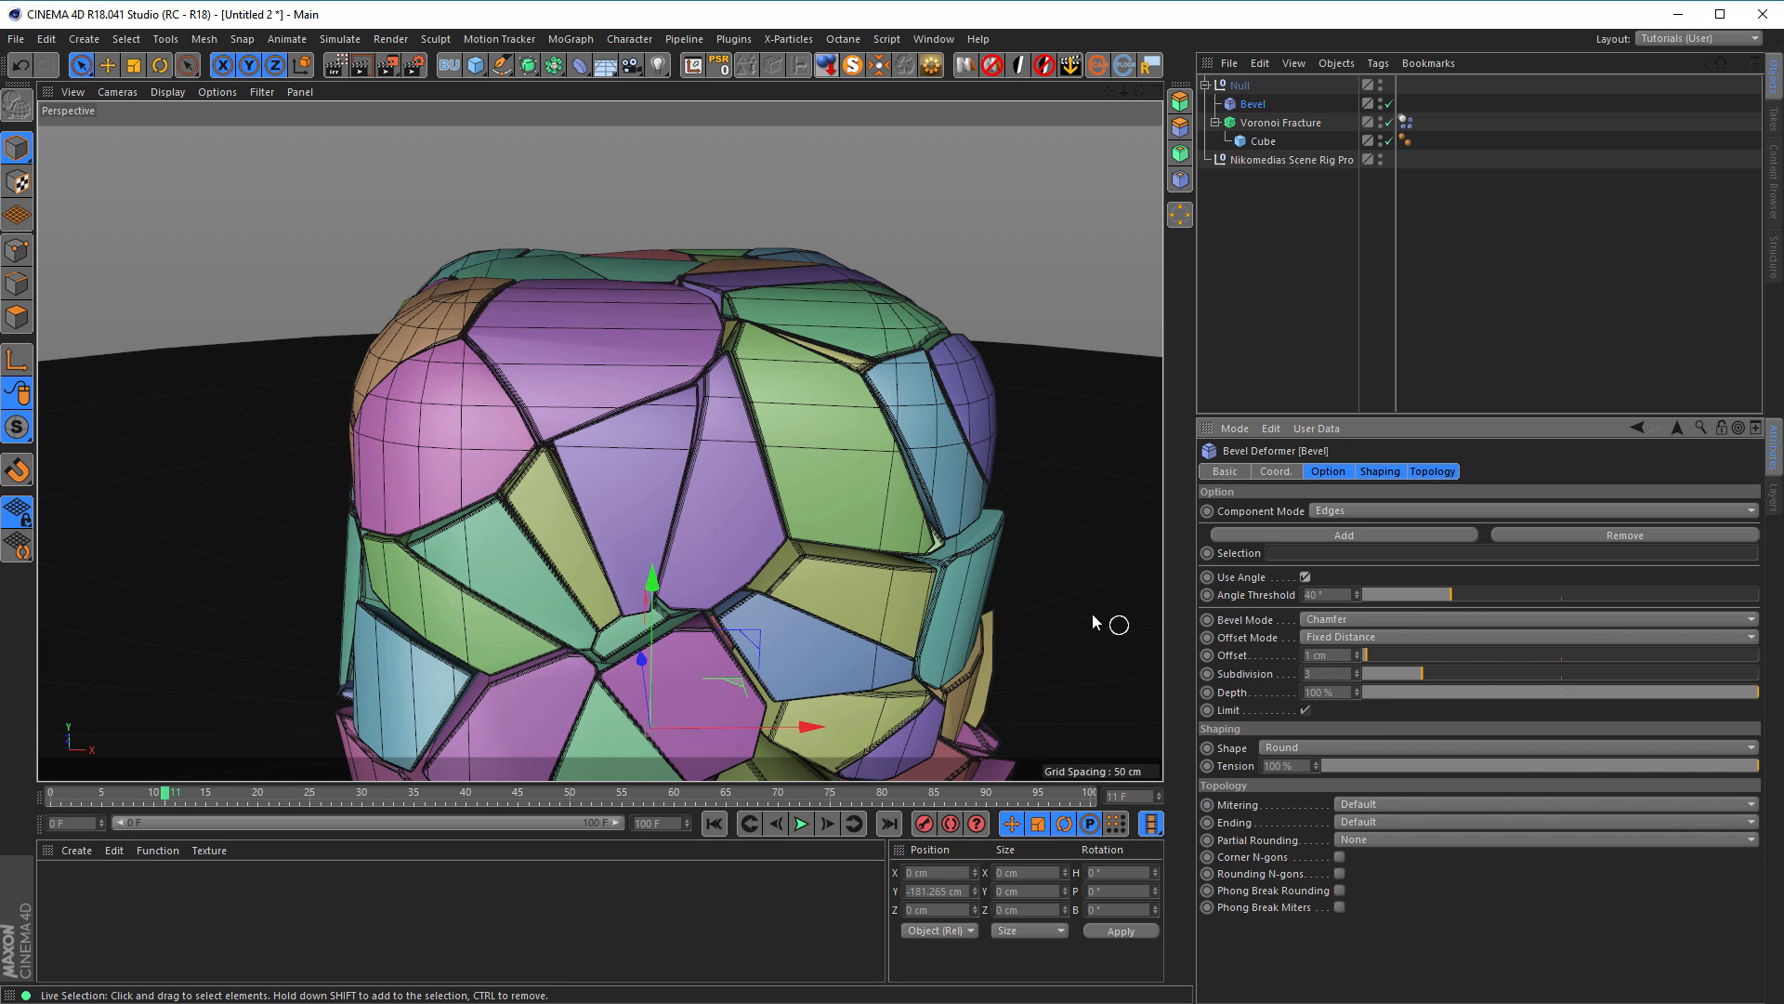
scroll(655, 558, "down", 4)
scroll(655, 557, "up", 5)
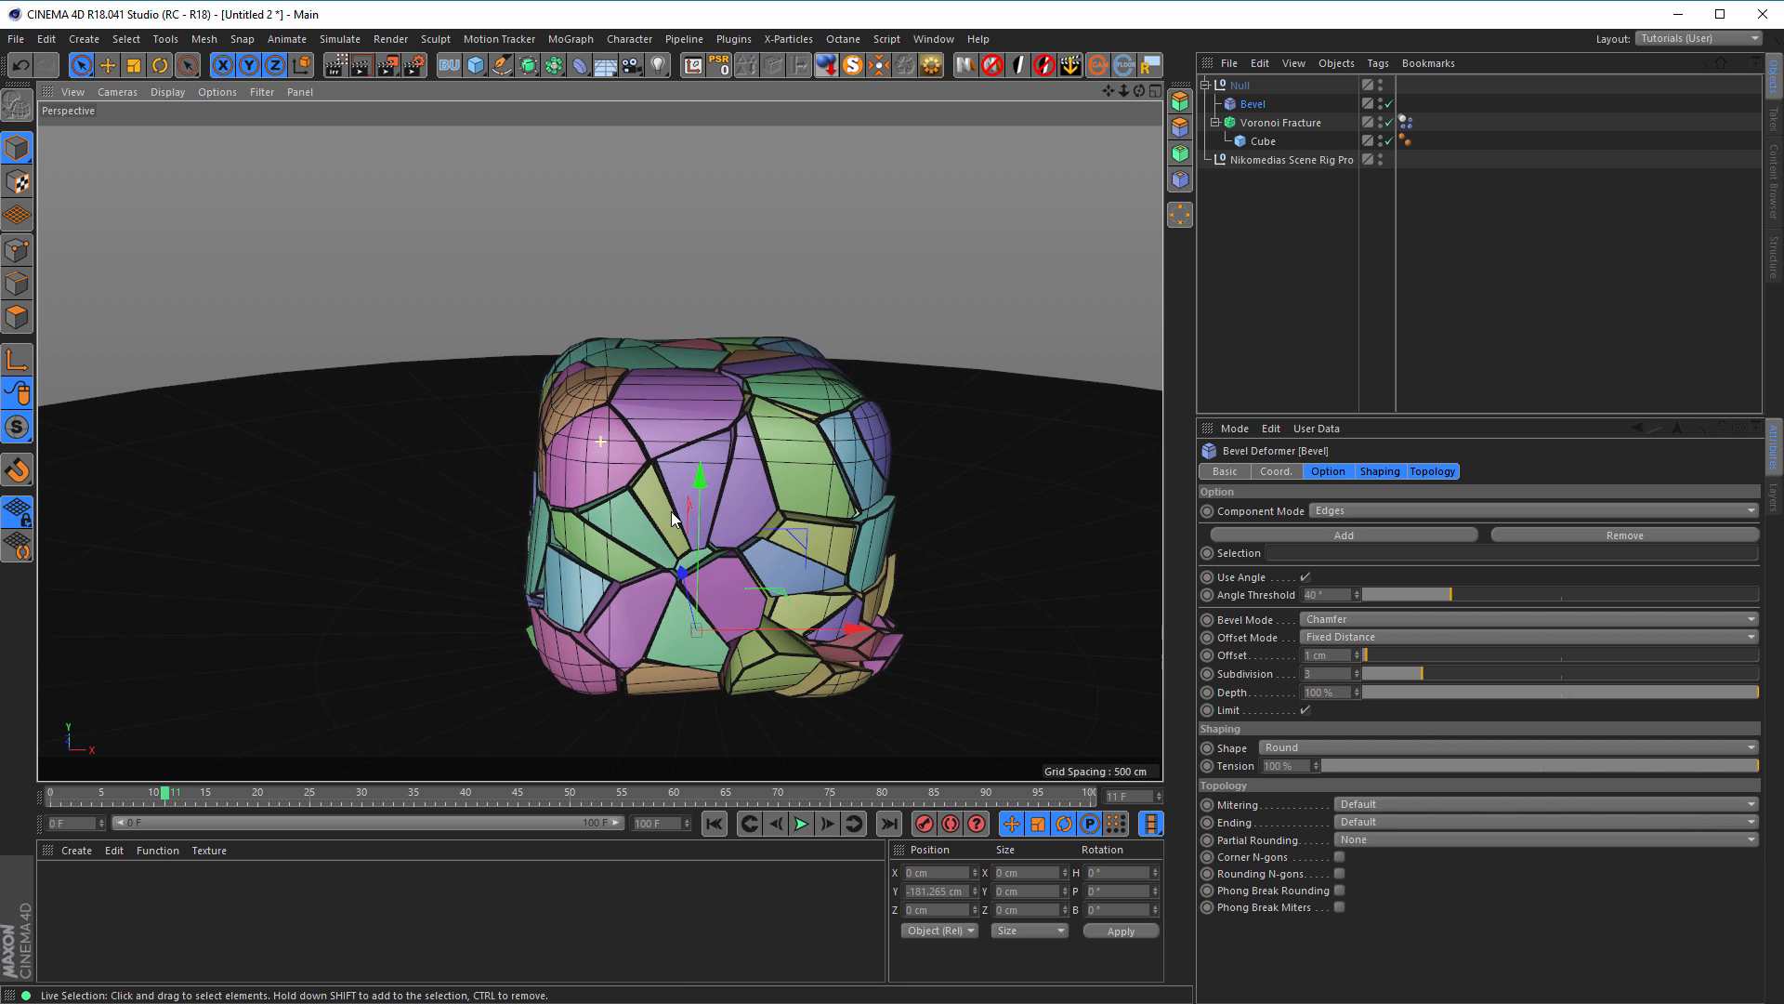
scroll(610, 390, "down", 3)
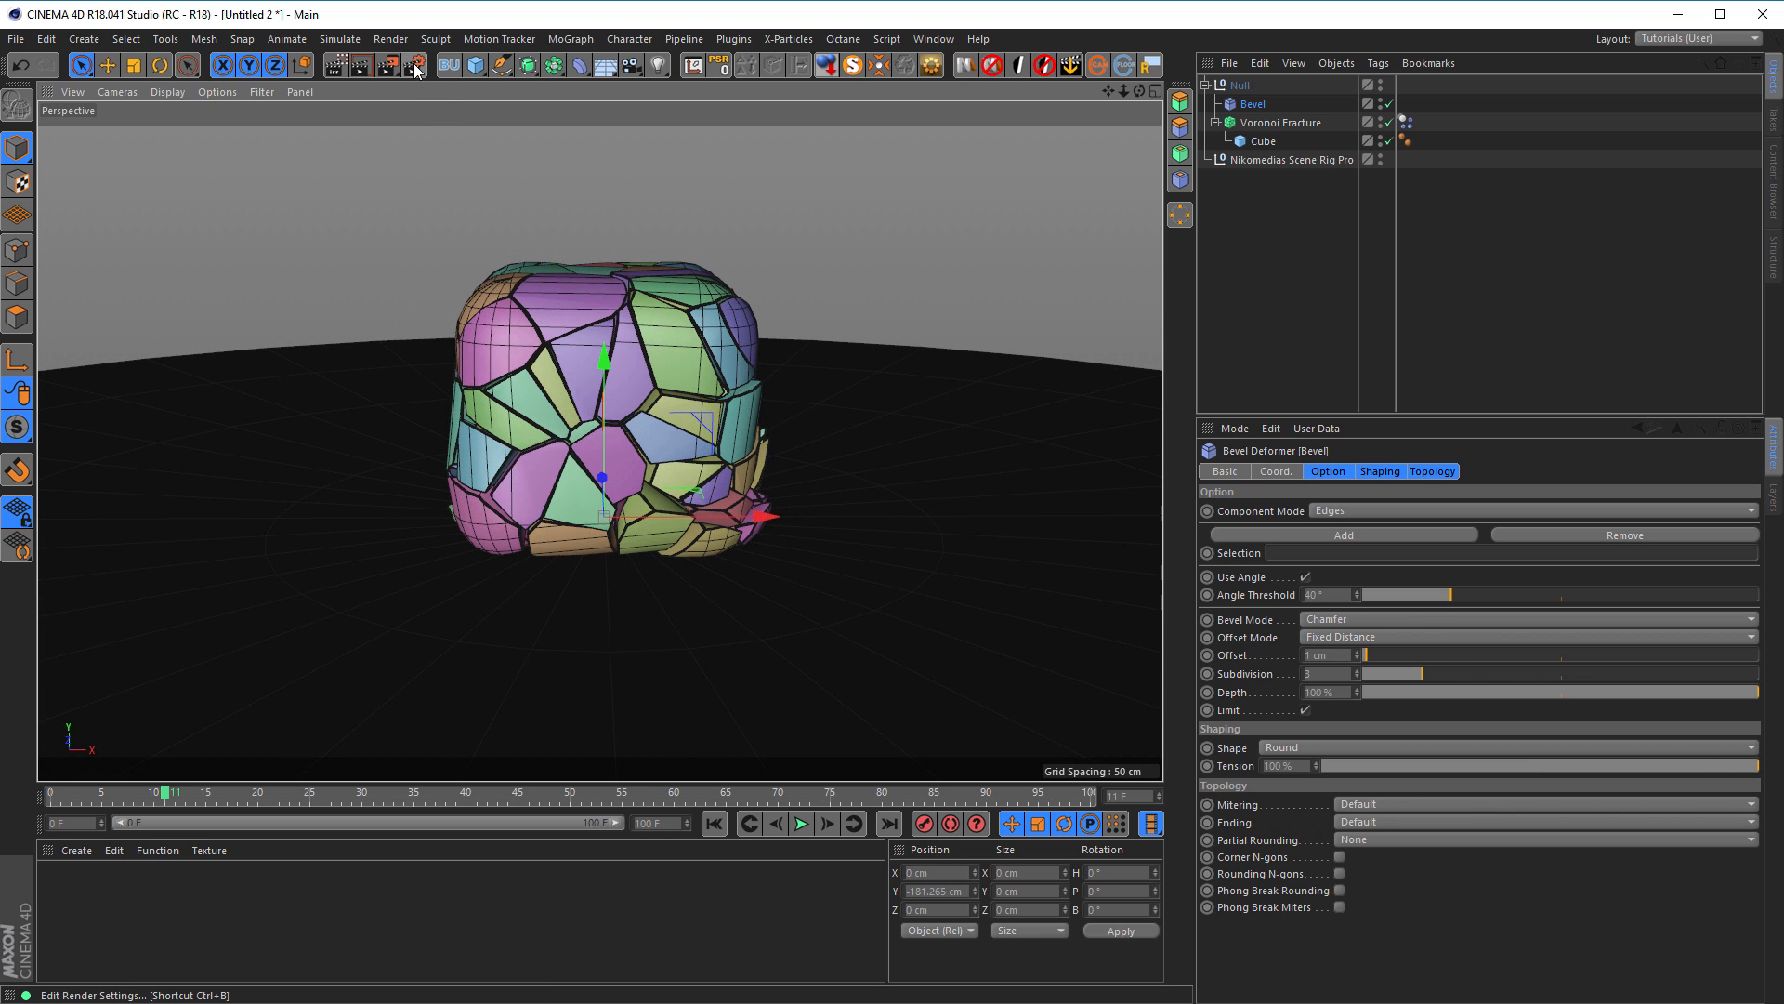
Step: Preview the bevelled cube in an interactive render region, comparing the Low GI and Low render settings
left_click(336, 69)
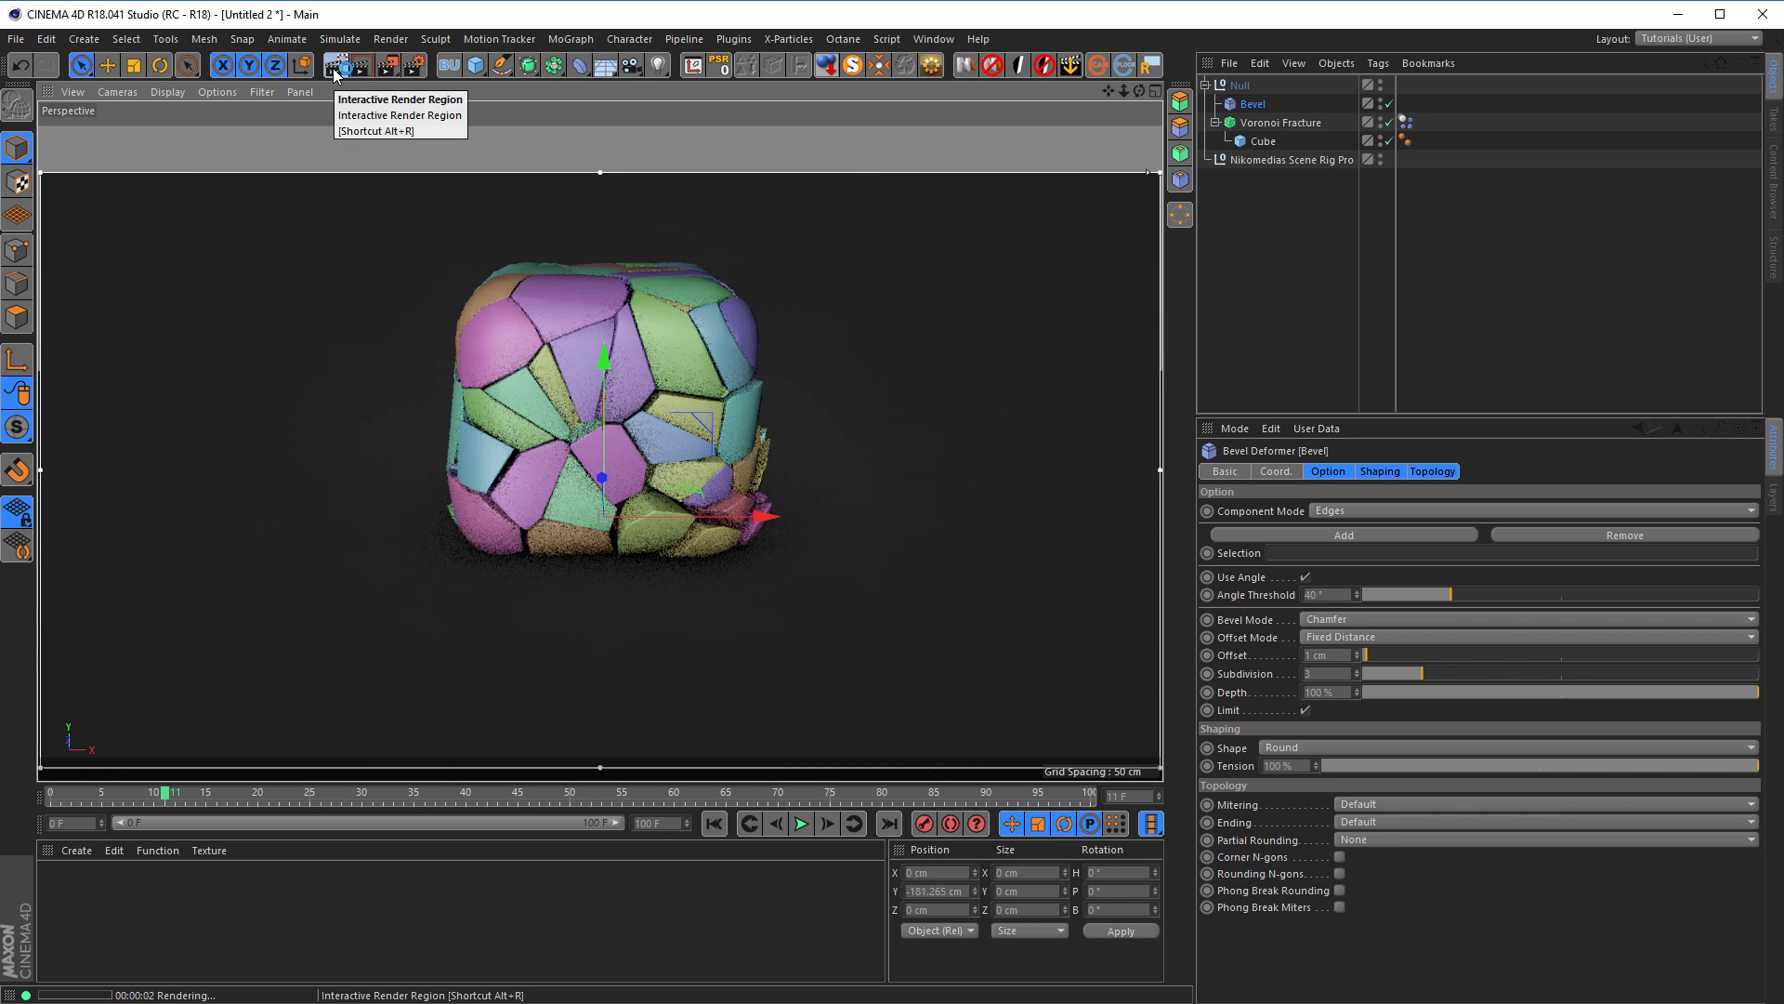
left_click(414, 65)
left_click_drag(446, 20, 1315, 247)
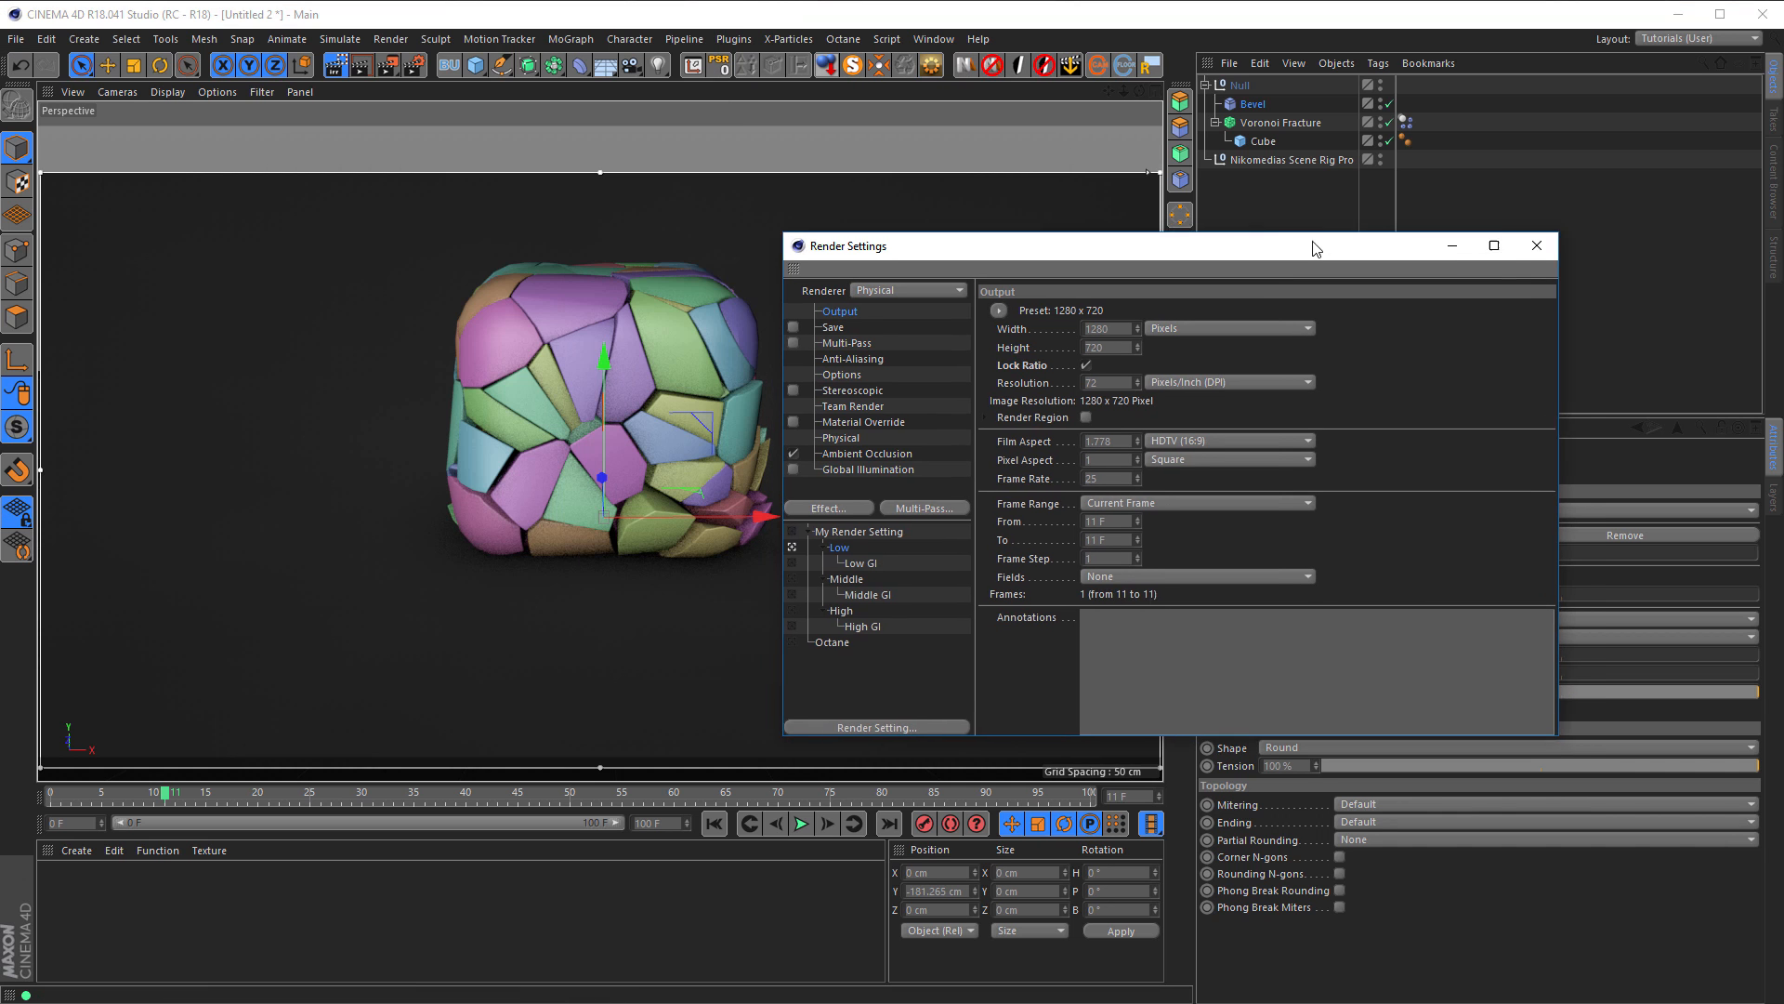
left_click(812, 557)
key("ctrl+r")
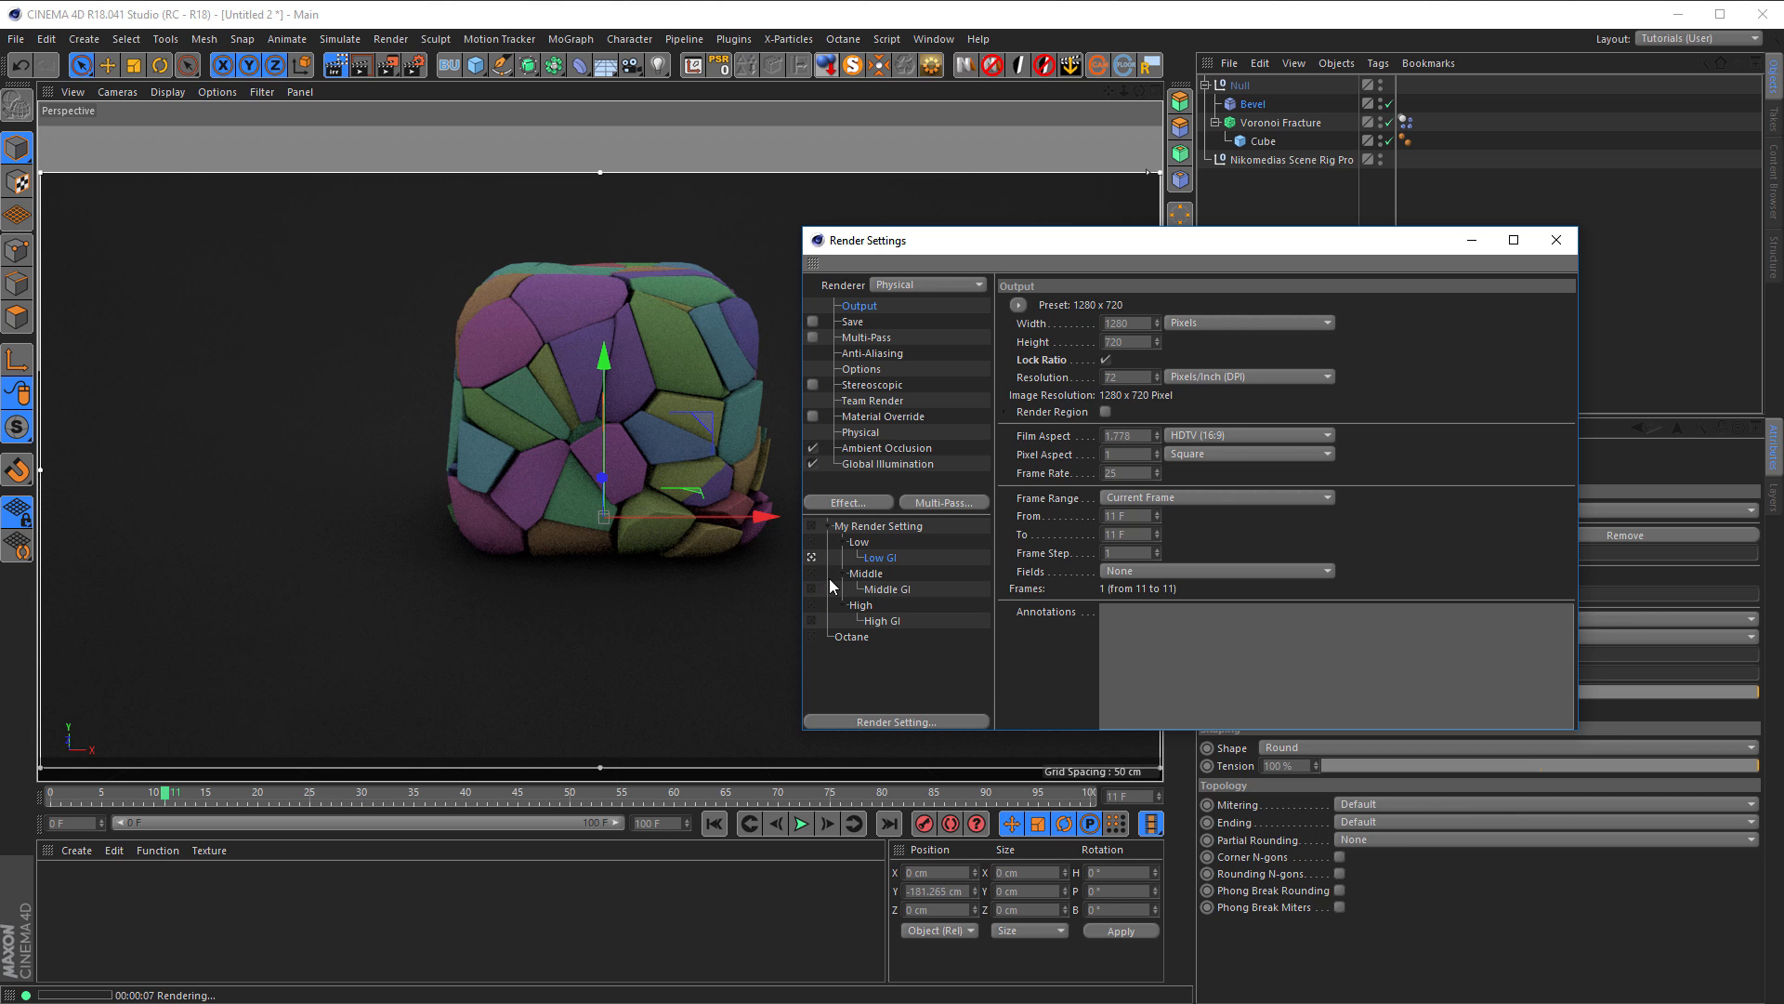
left_click(810, 543)
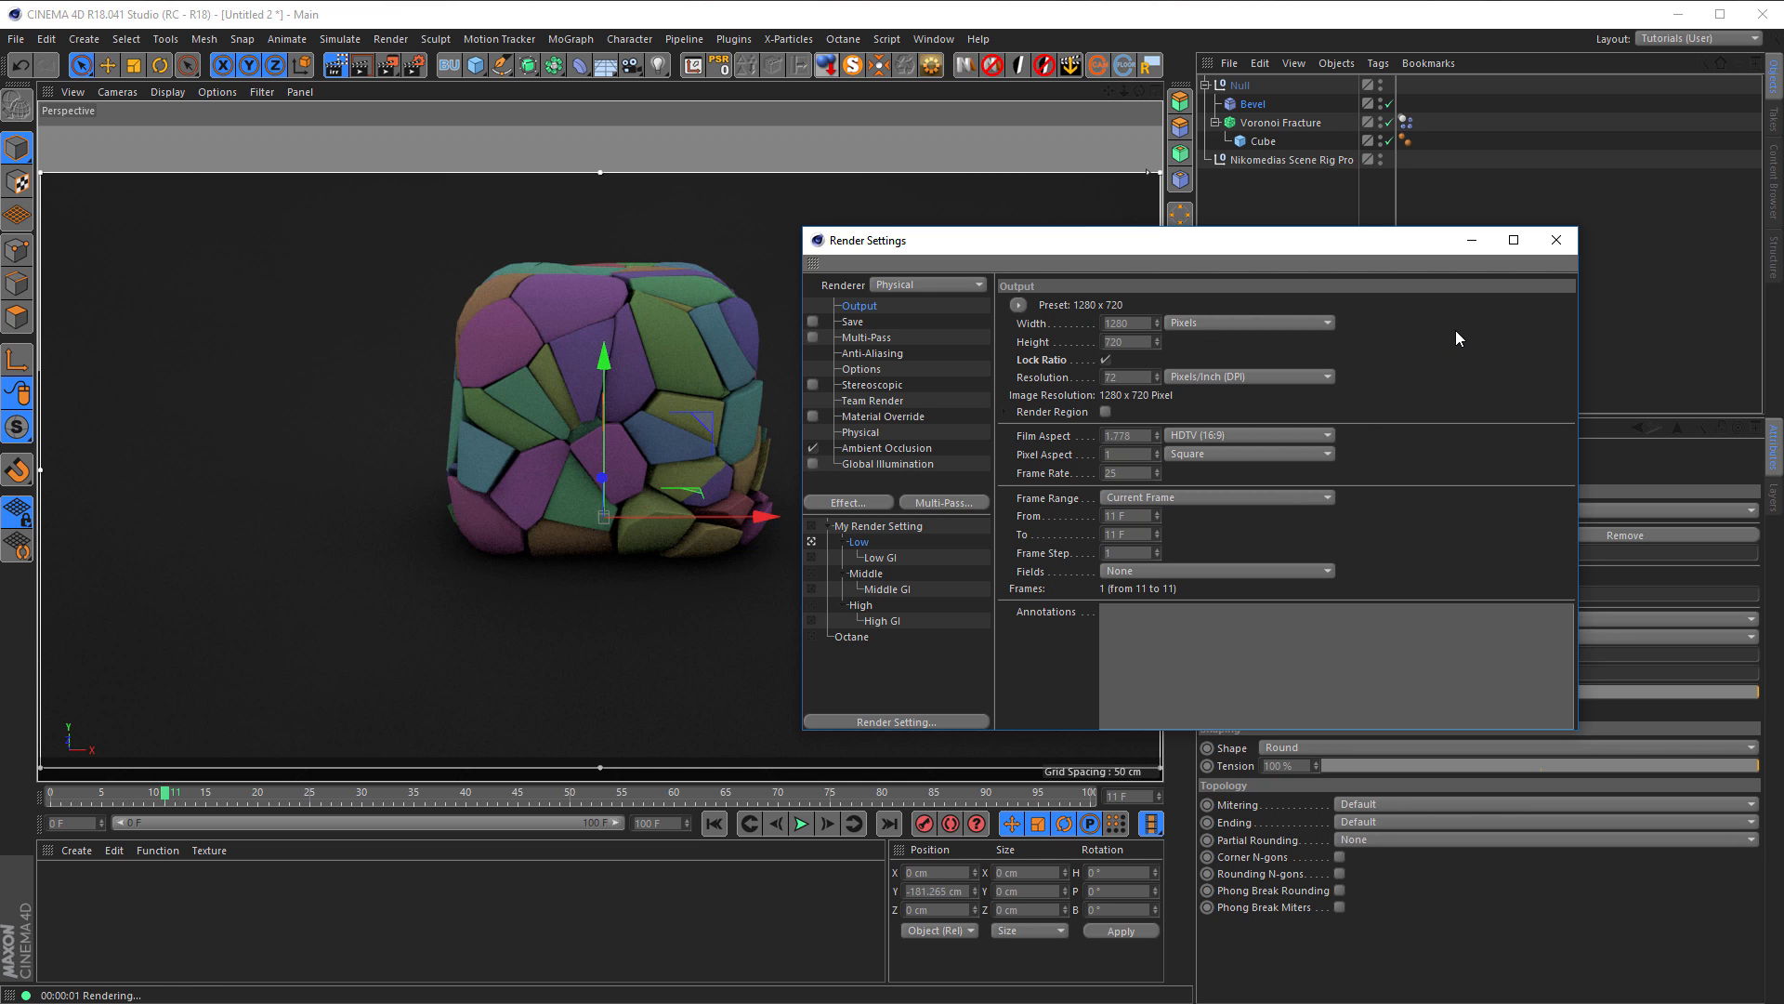
left_click(1556, 239)
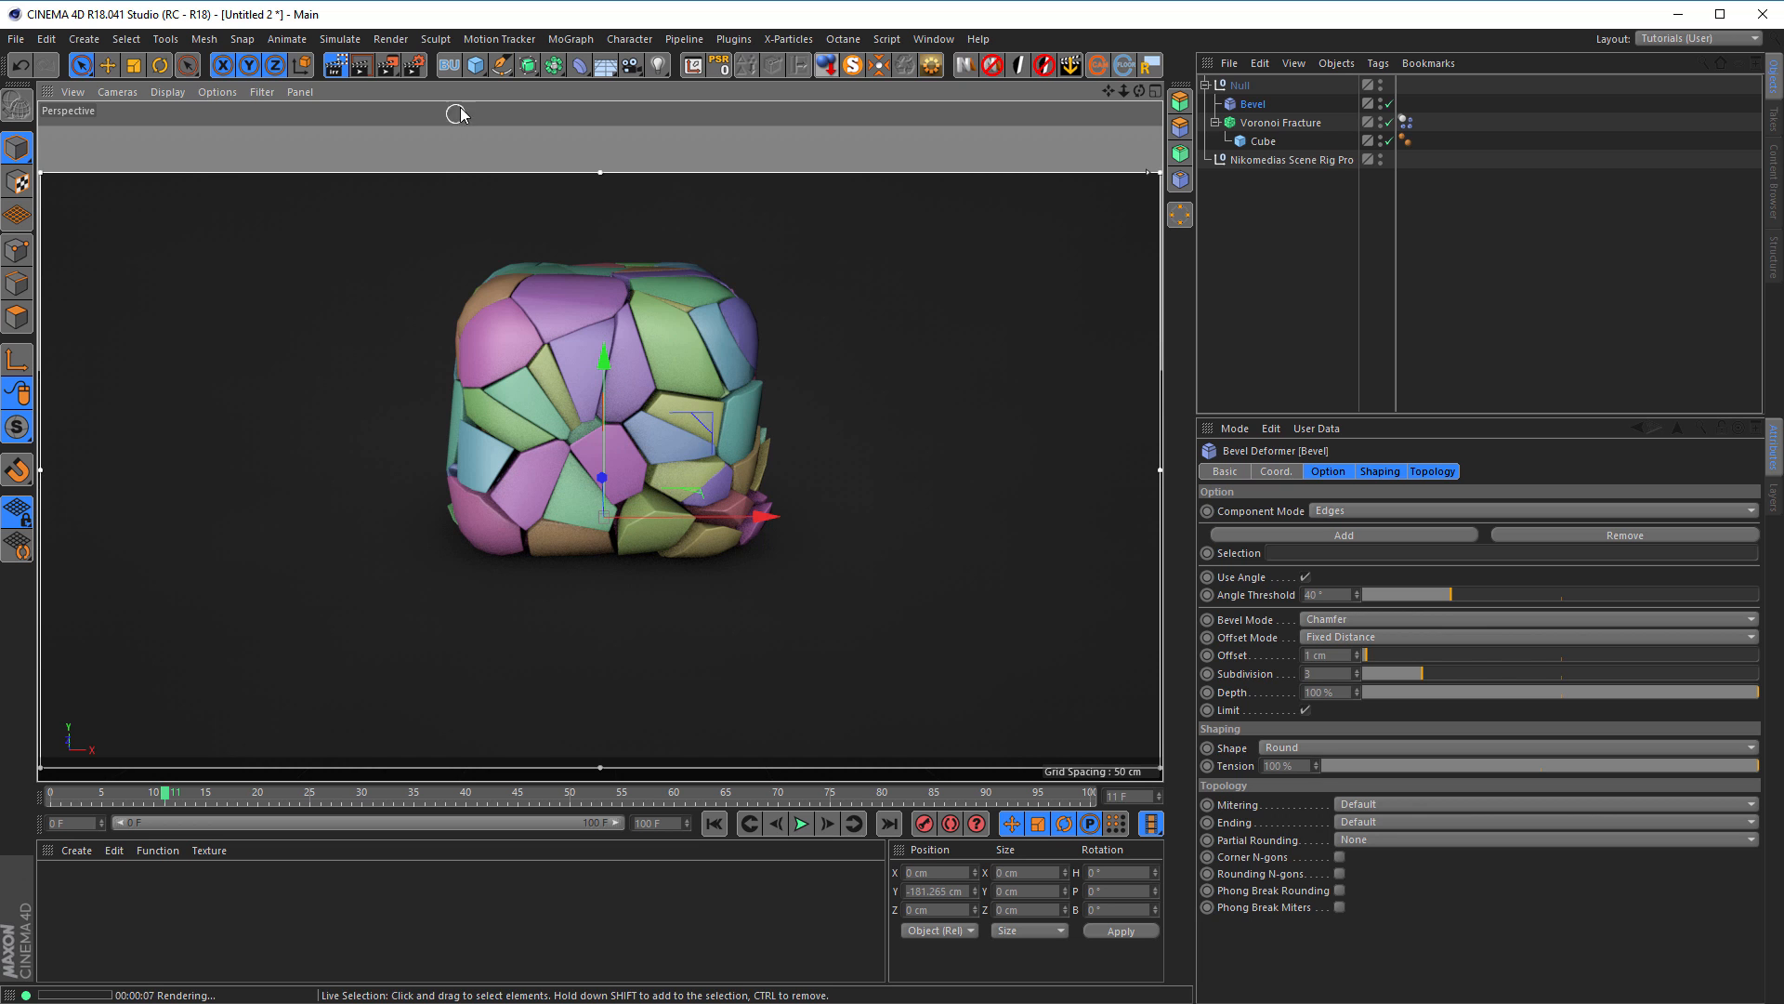
left_click(336, 65)
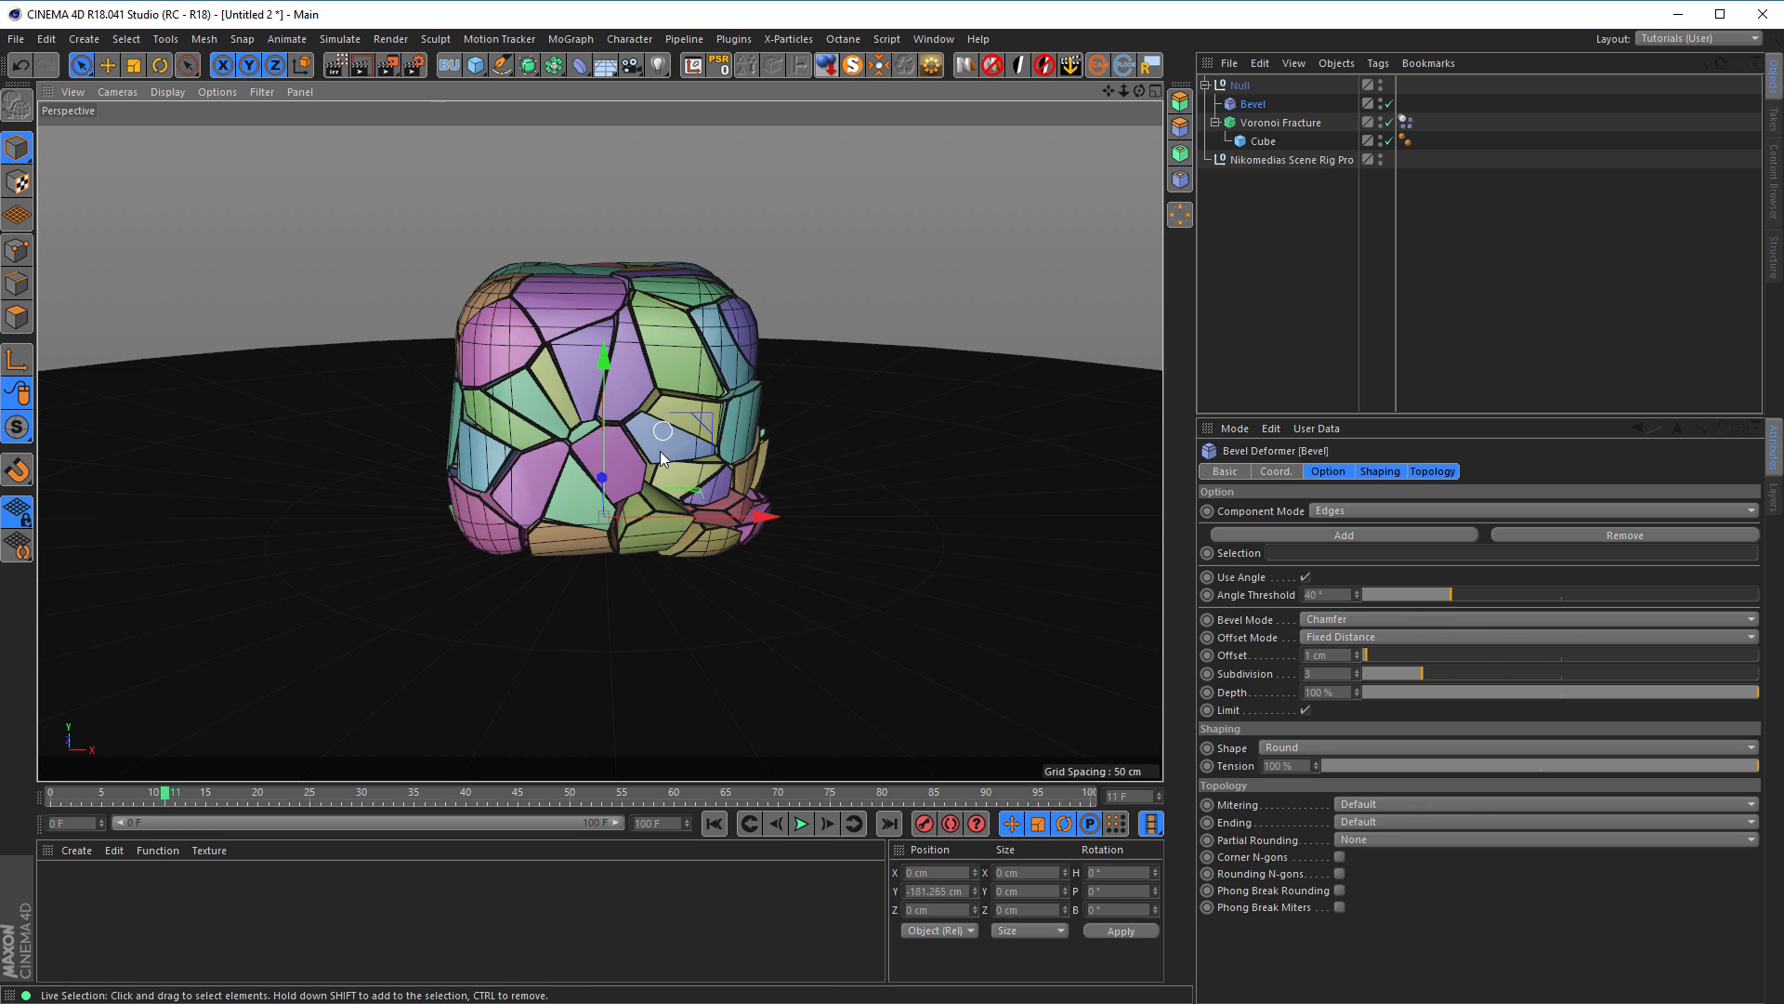
Step: Turn Colorize Fragments off and back on for Voronoi Fracture
left_click(1277, 123)
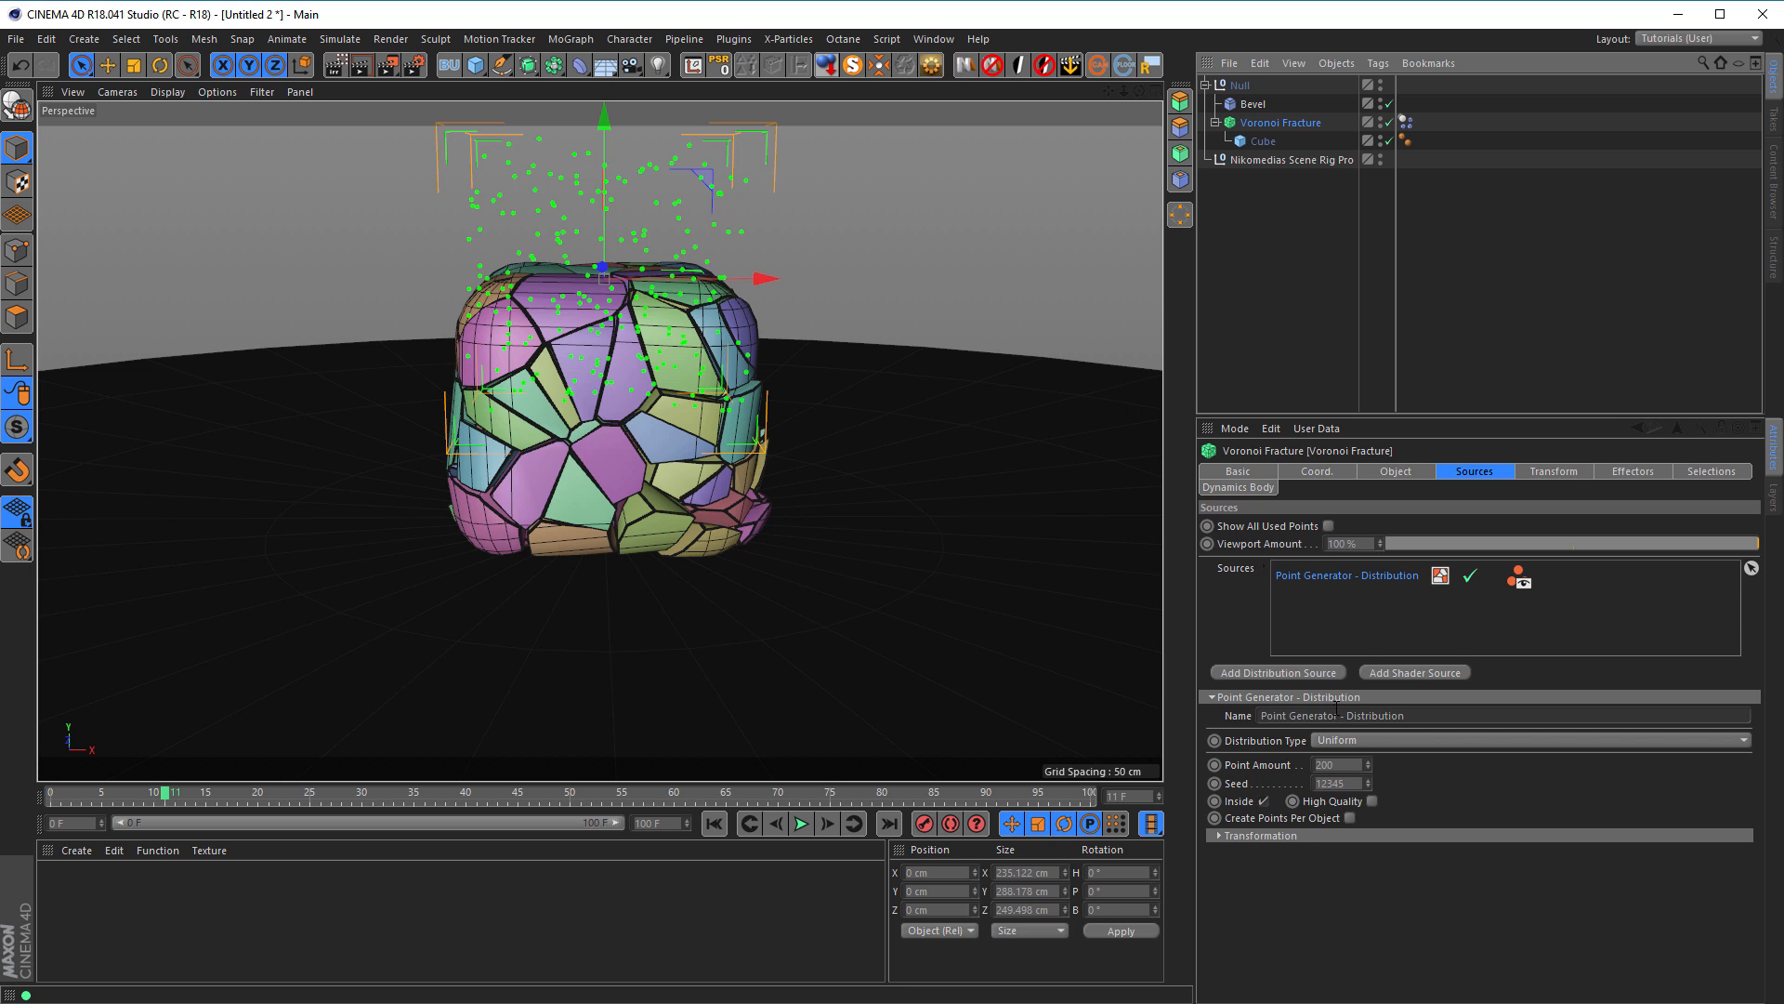
left_click(1399, 472)
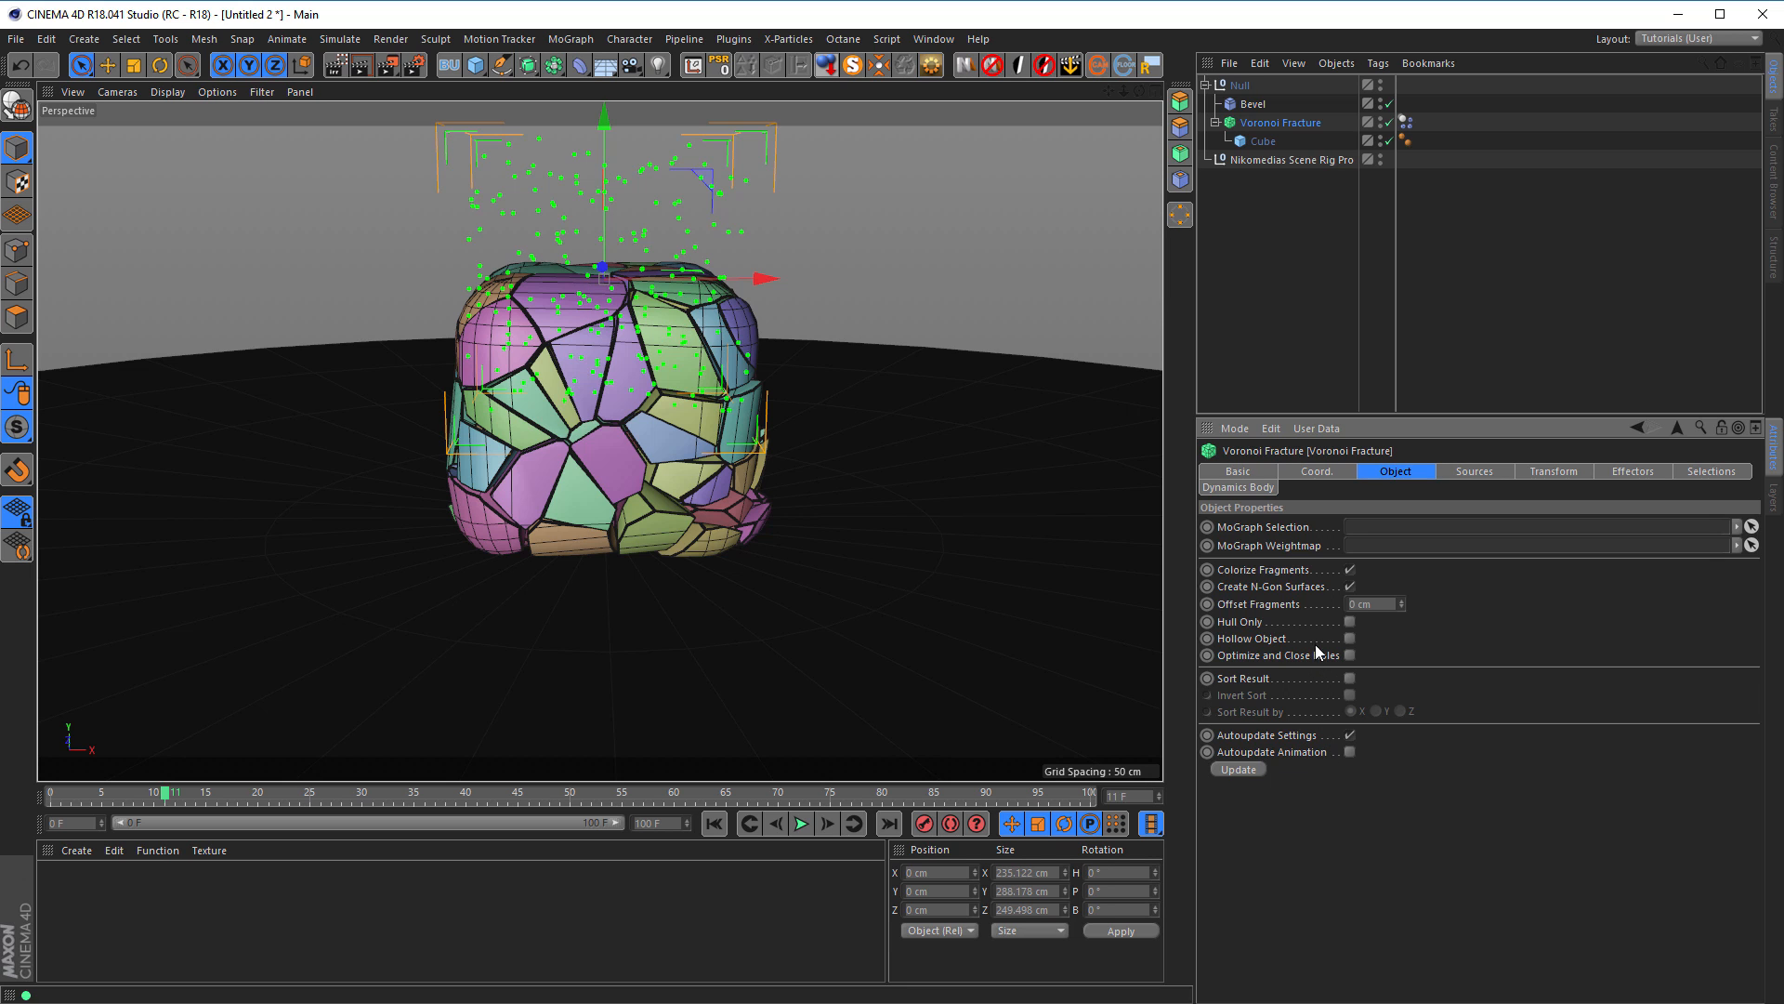
left_click(1350, 569)
left_click(1350, 570)
Step: Create a material with a Variation shader as its Color texture and assign it to Voronoi Fracture
double_click(295, 903)
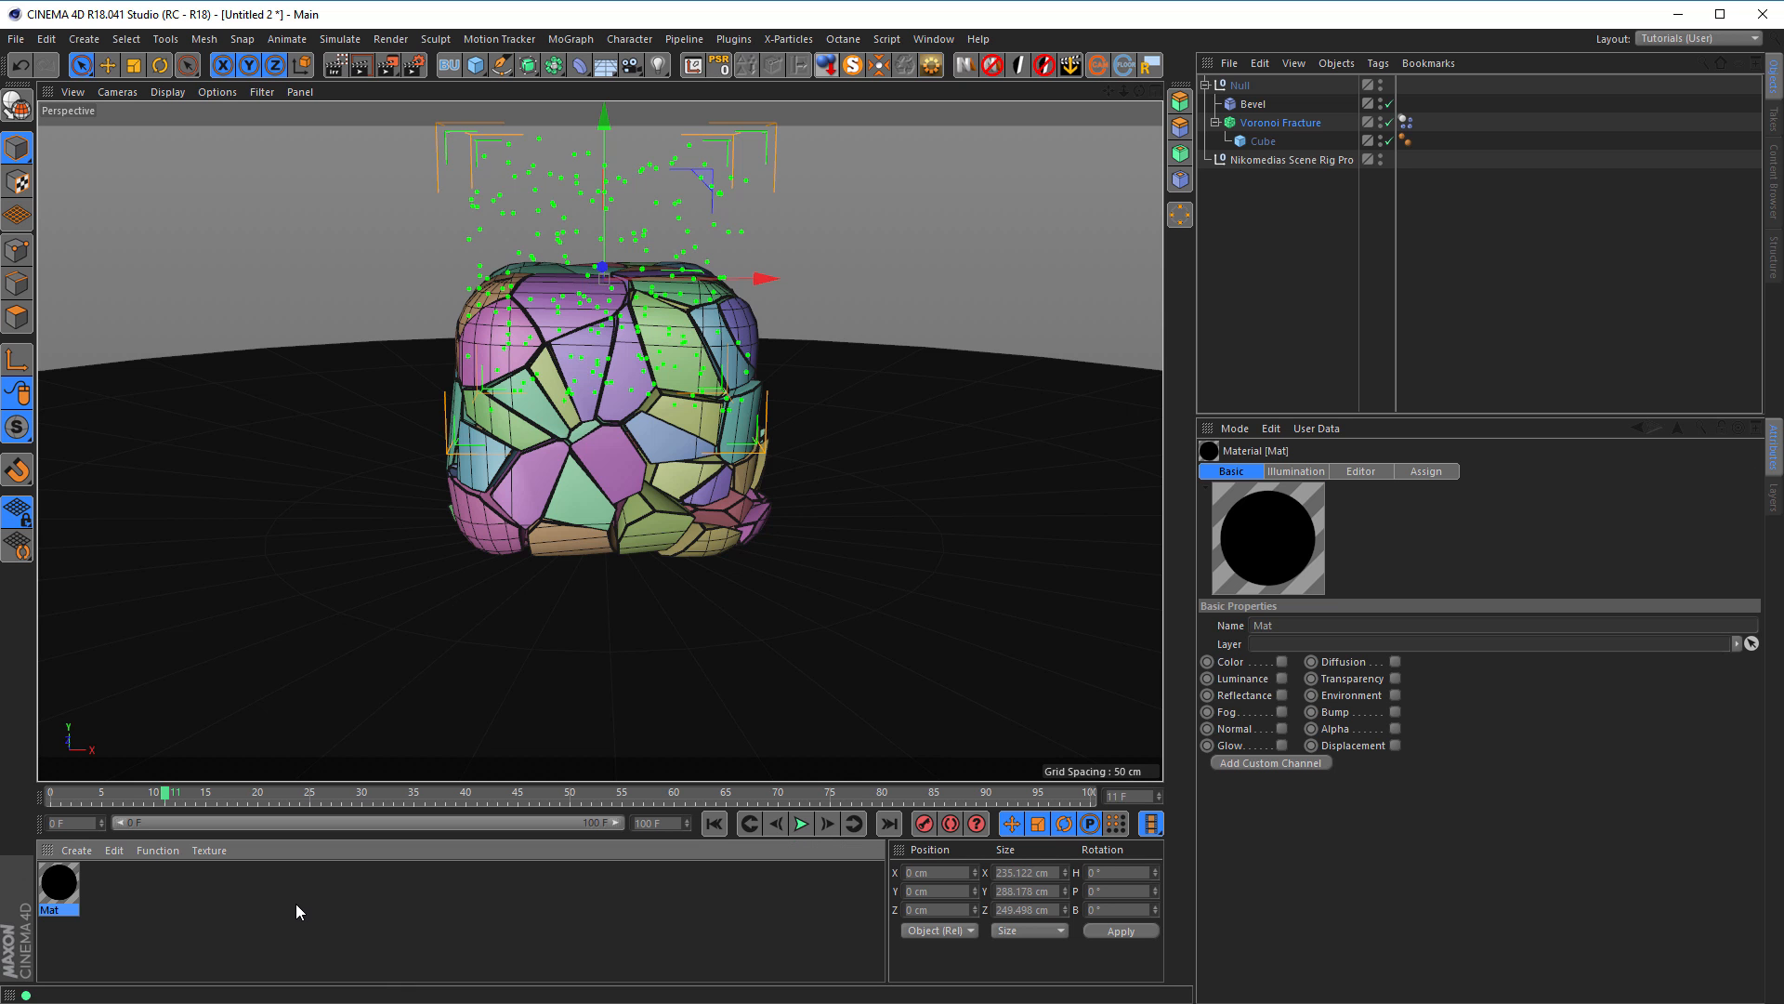
double_click(57, 888)
left_click_drag(409, 130, 1465, 251)
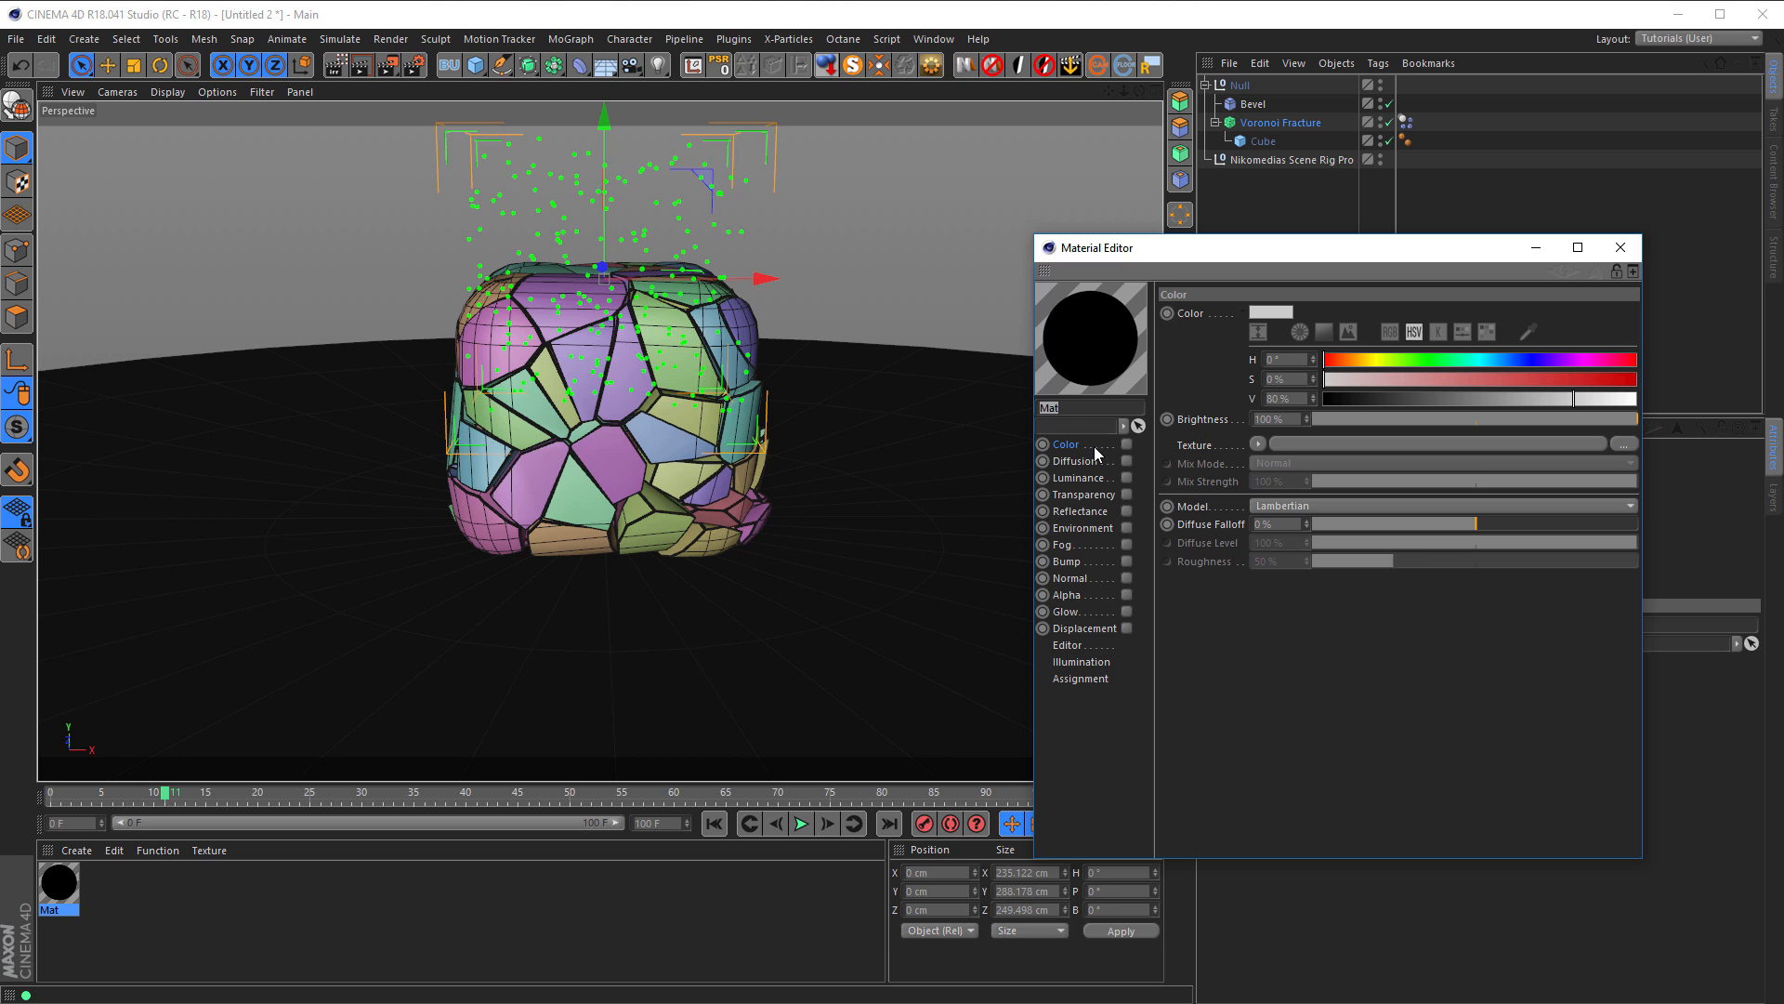
left_click(1262, 444)
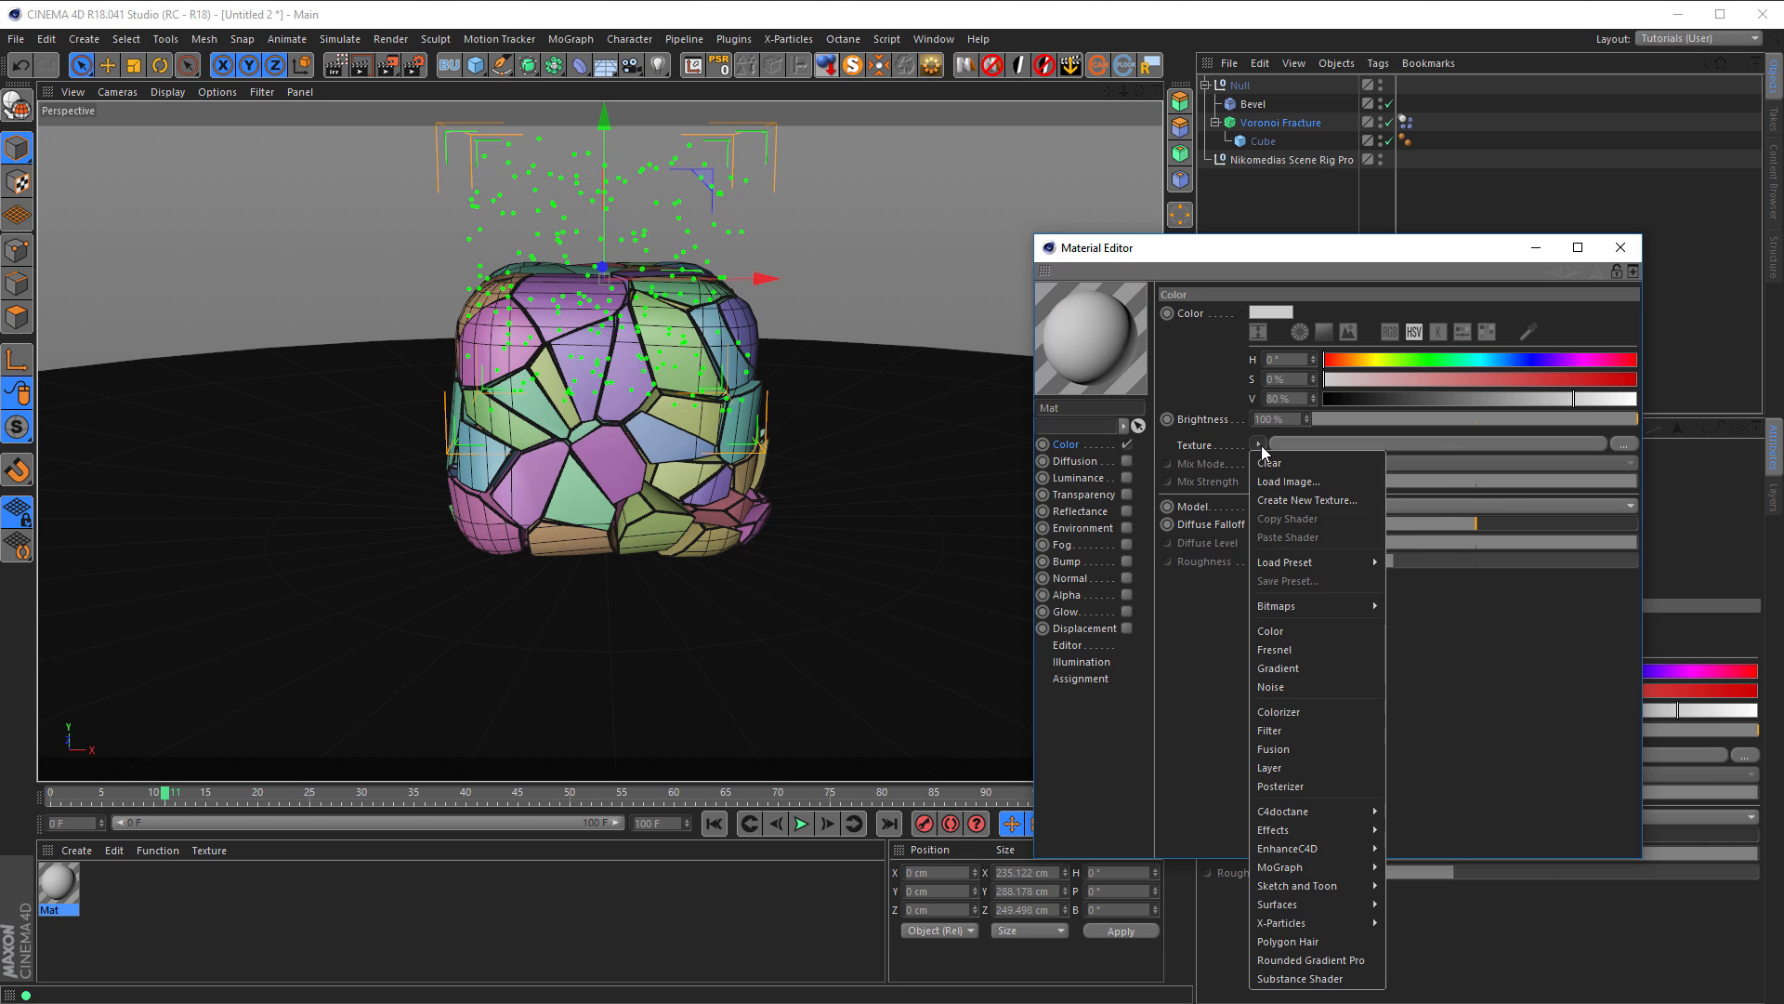
mouse_move(1330, 829)
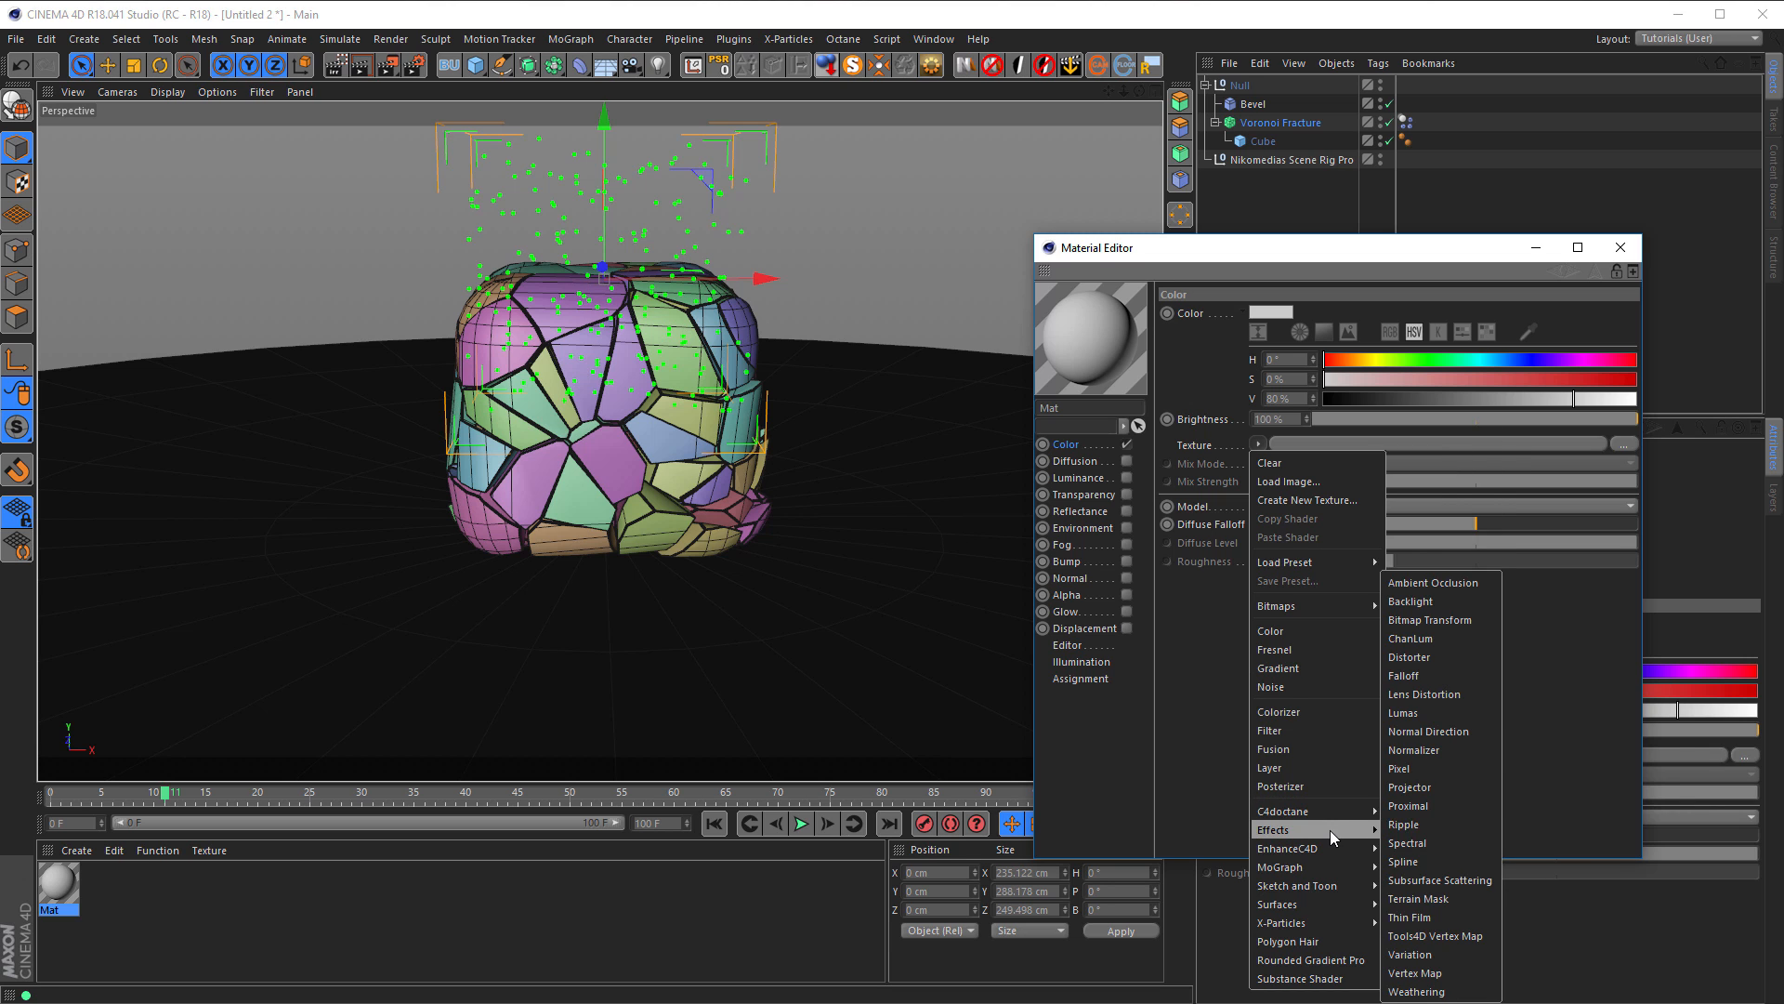
left_click(1409, 955)
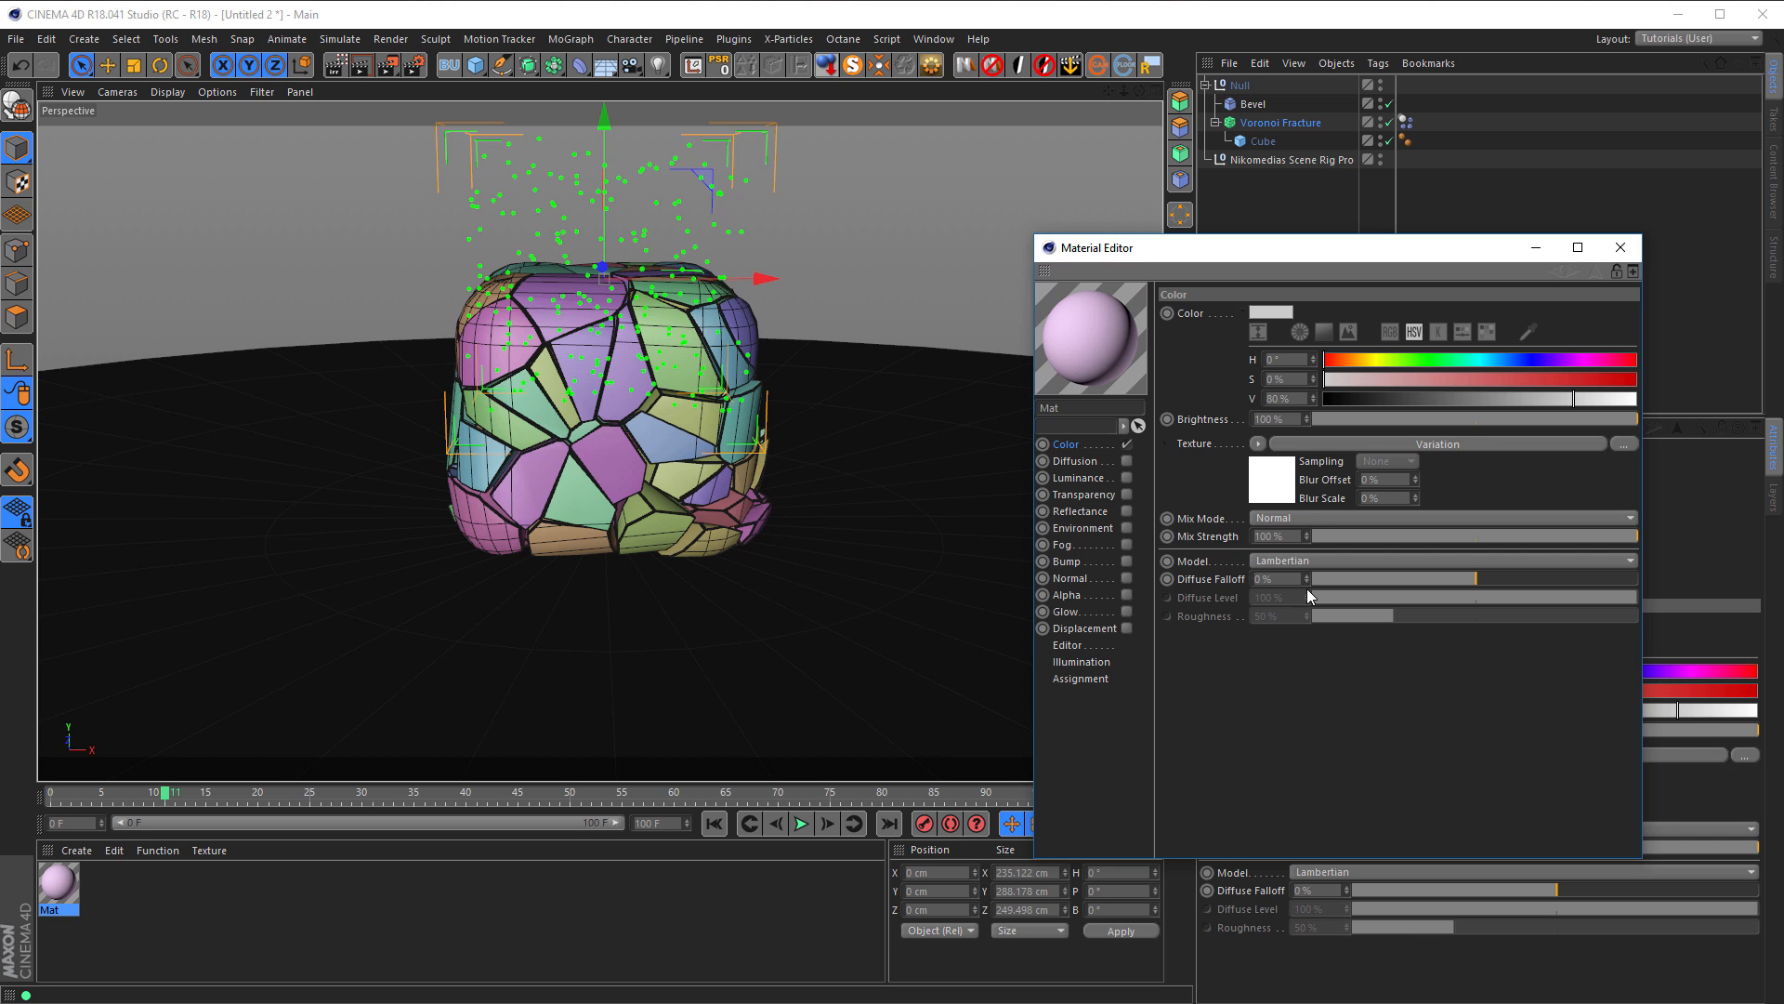
left_click_drag(57, 887, 1318, 128)
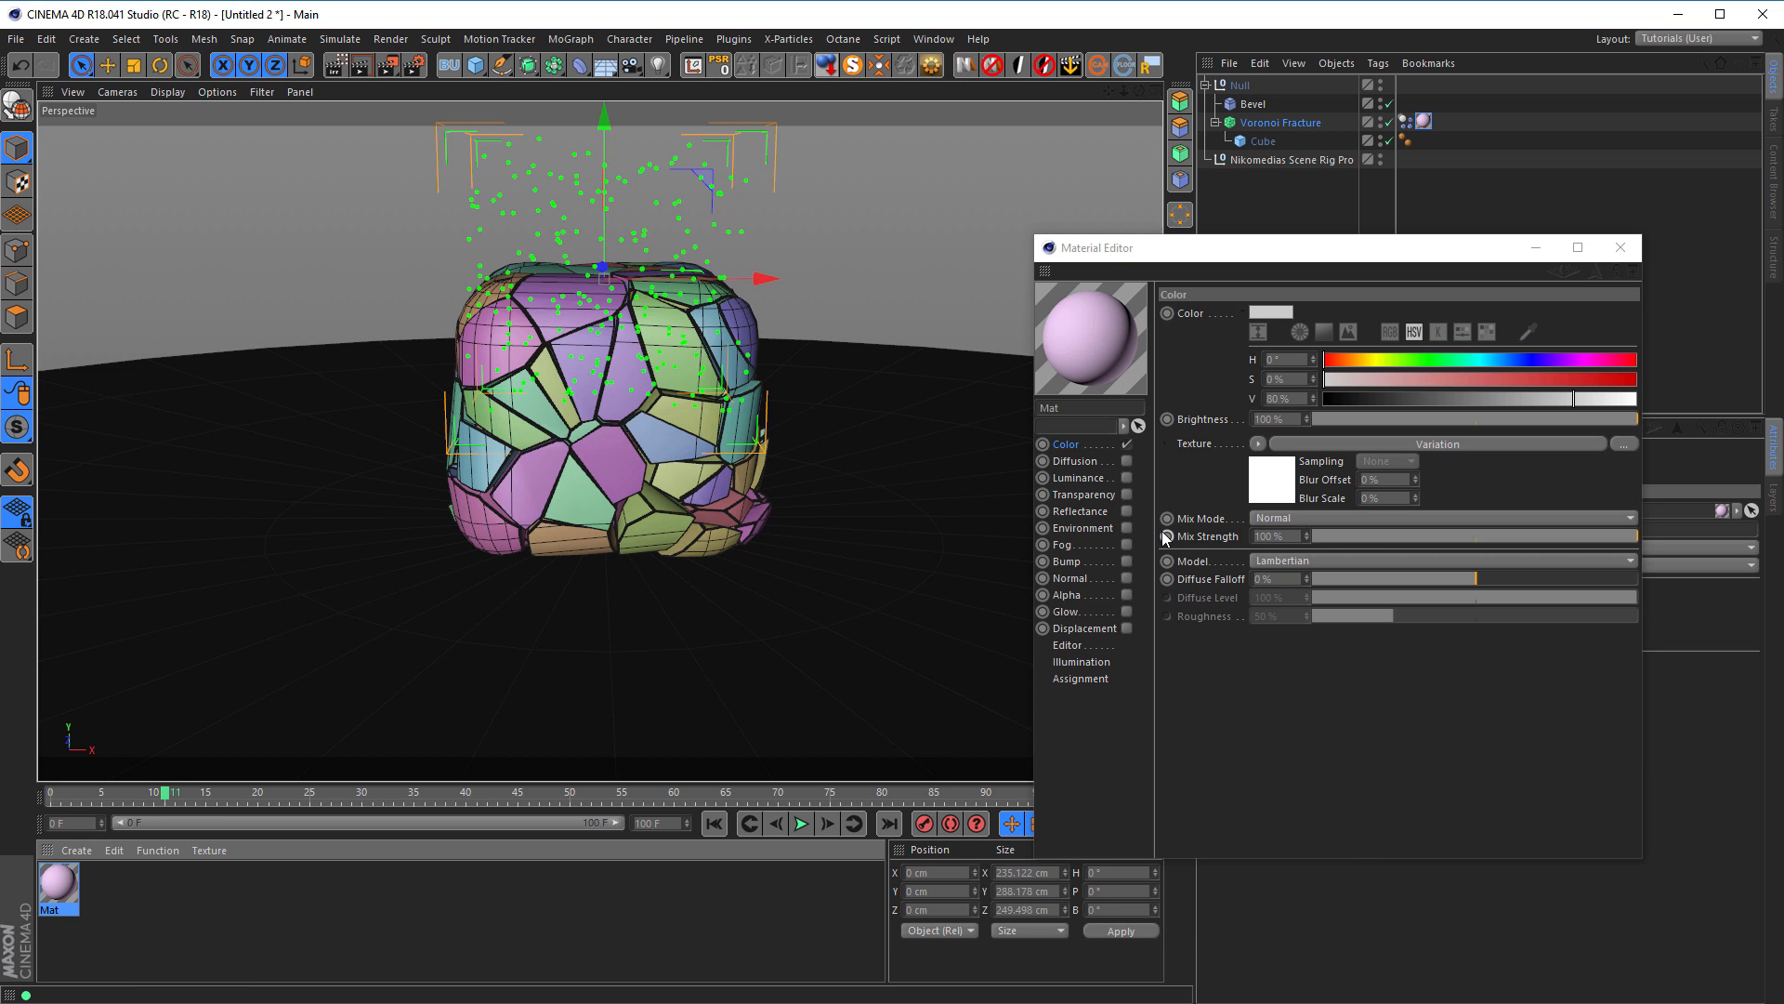
Step: Preview the cube in an interactive render region and open the Variation shader's settings in a taller Material Editor
left_click(335, 67)
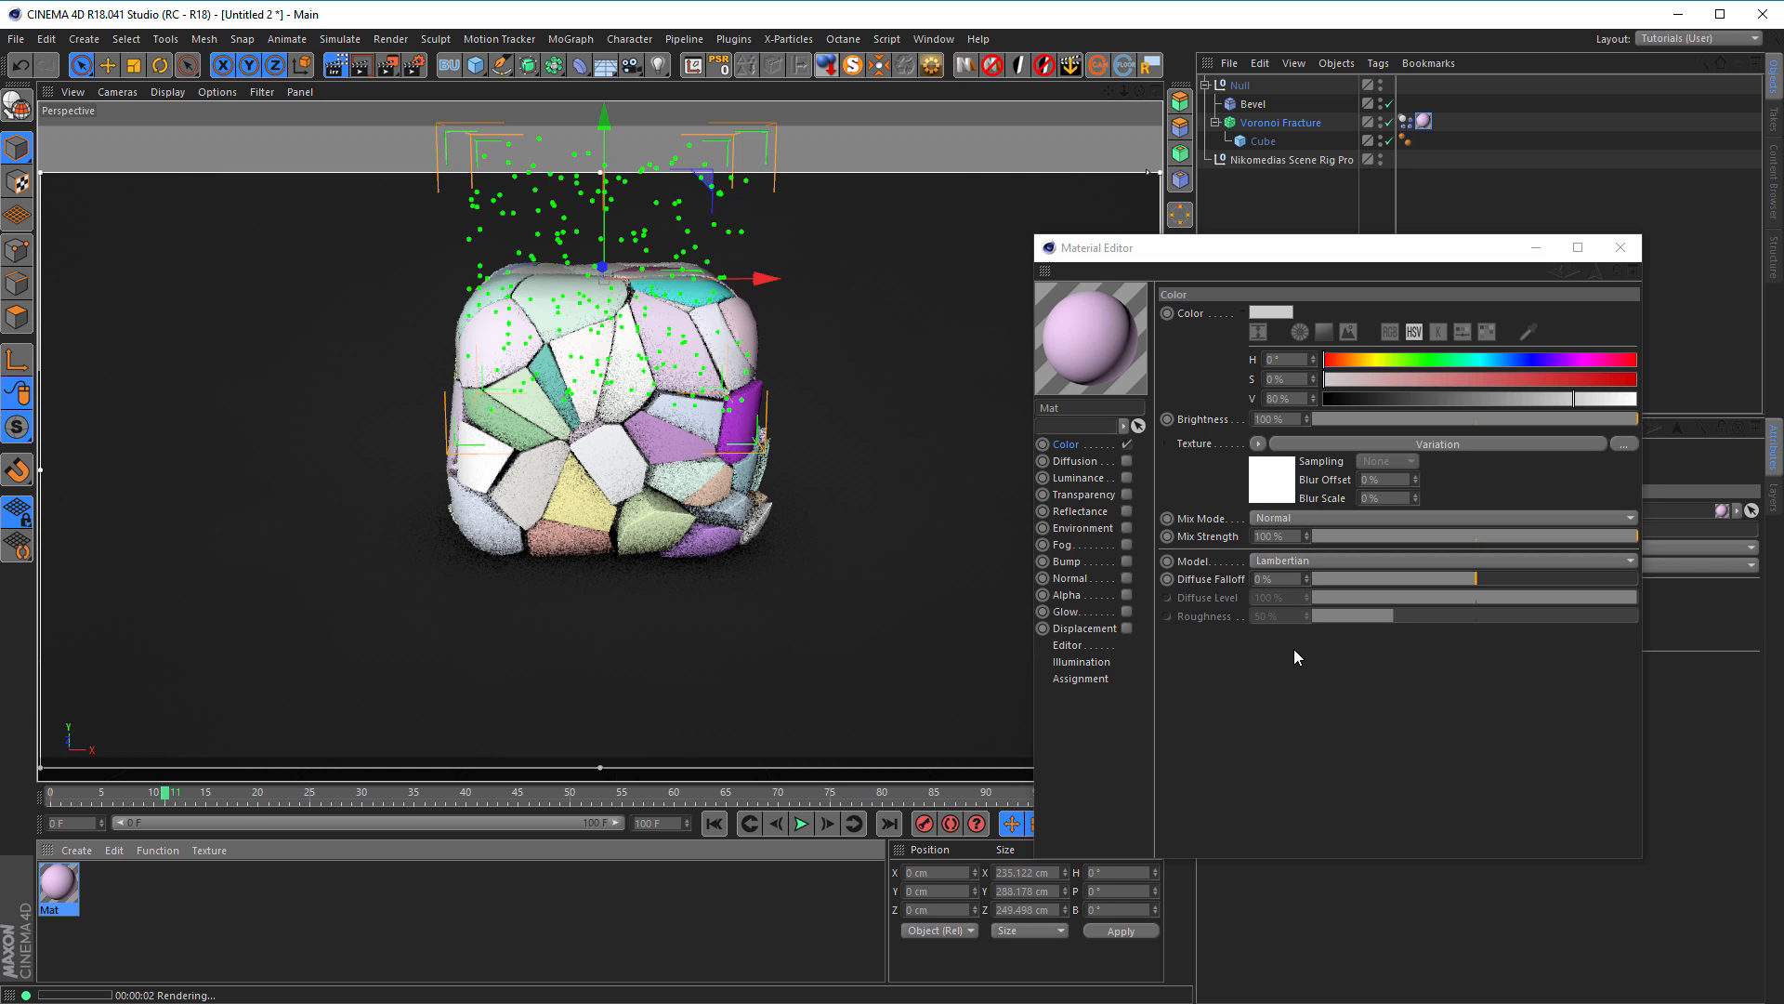
left_click(1279, 489)
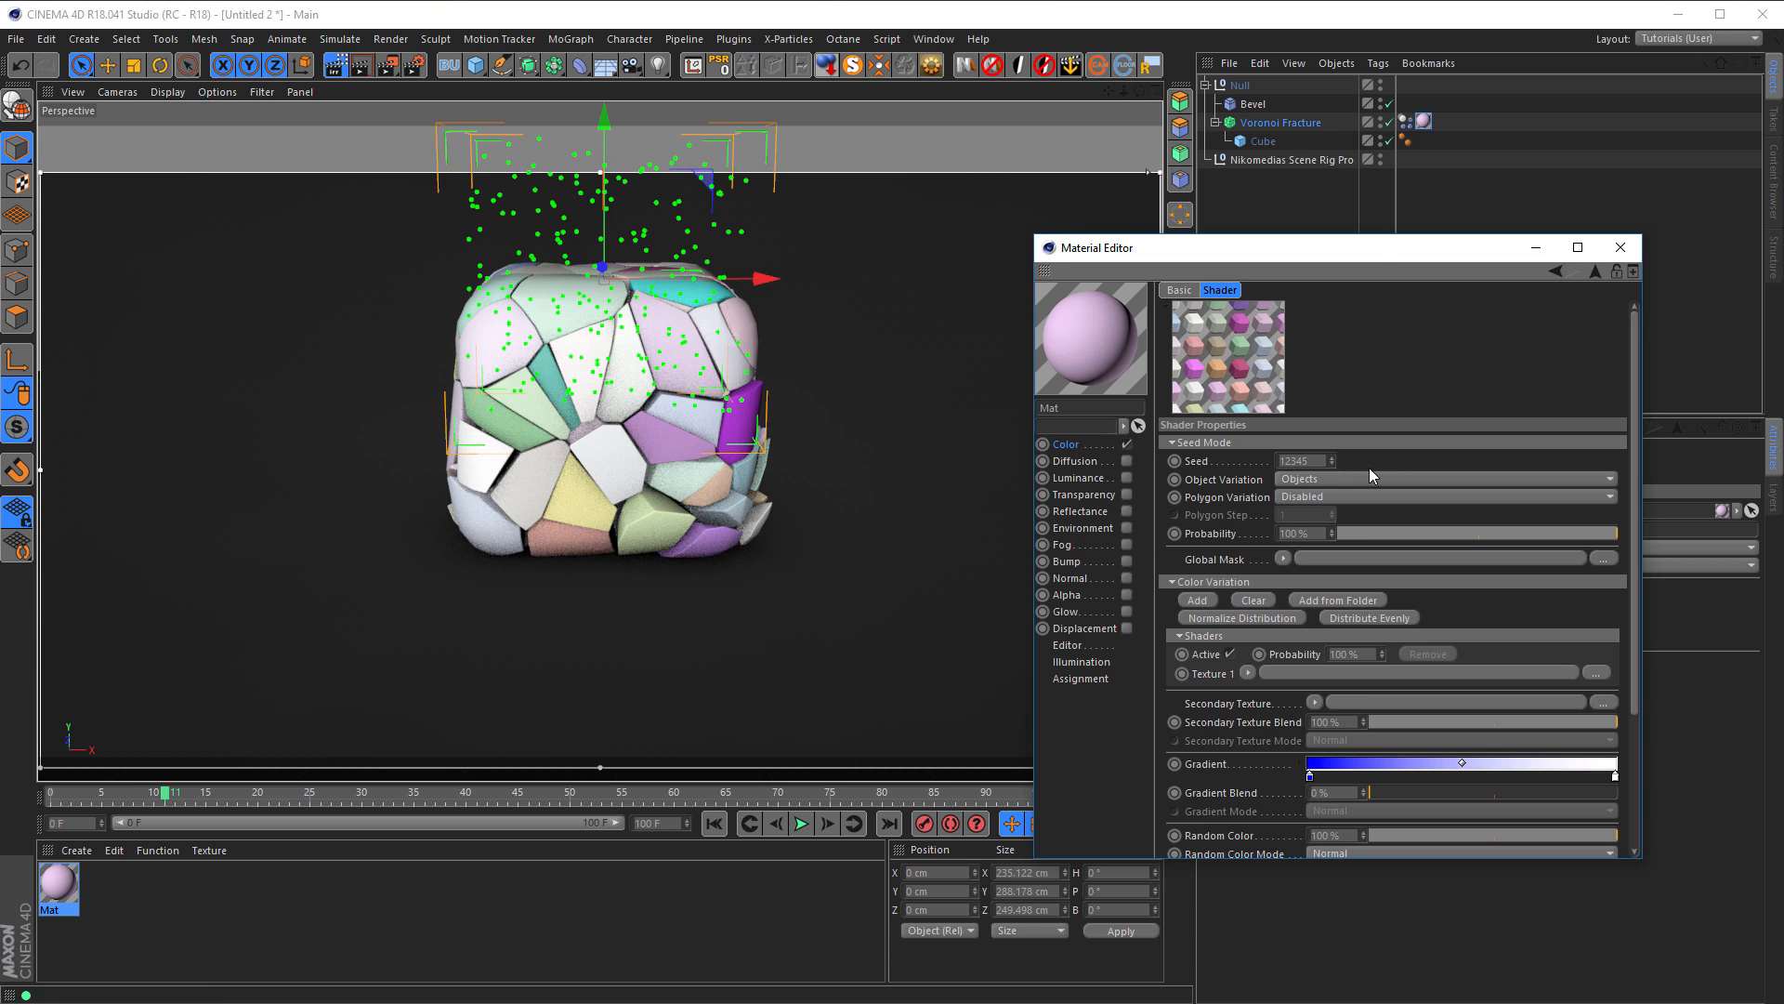
left_click_drag(1375, 247, 1413, 131)
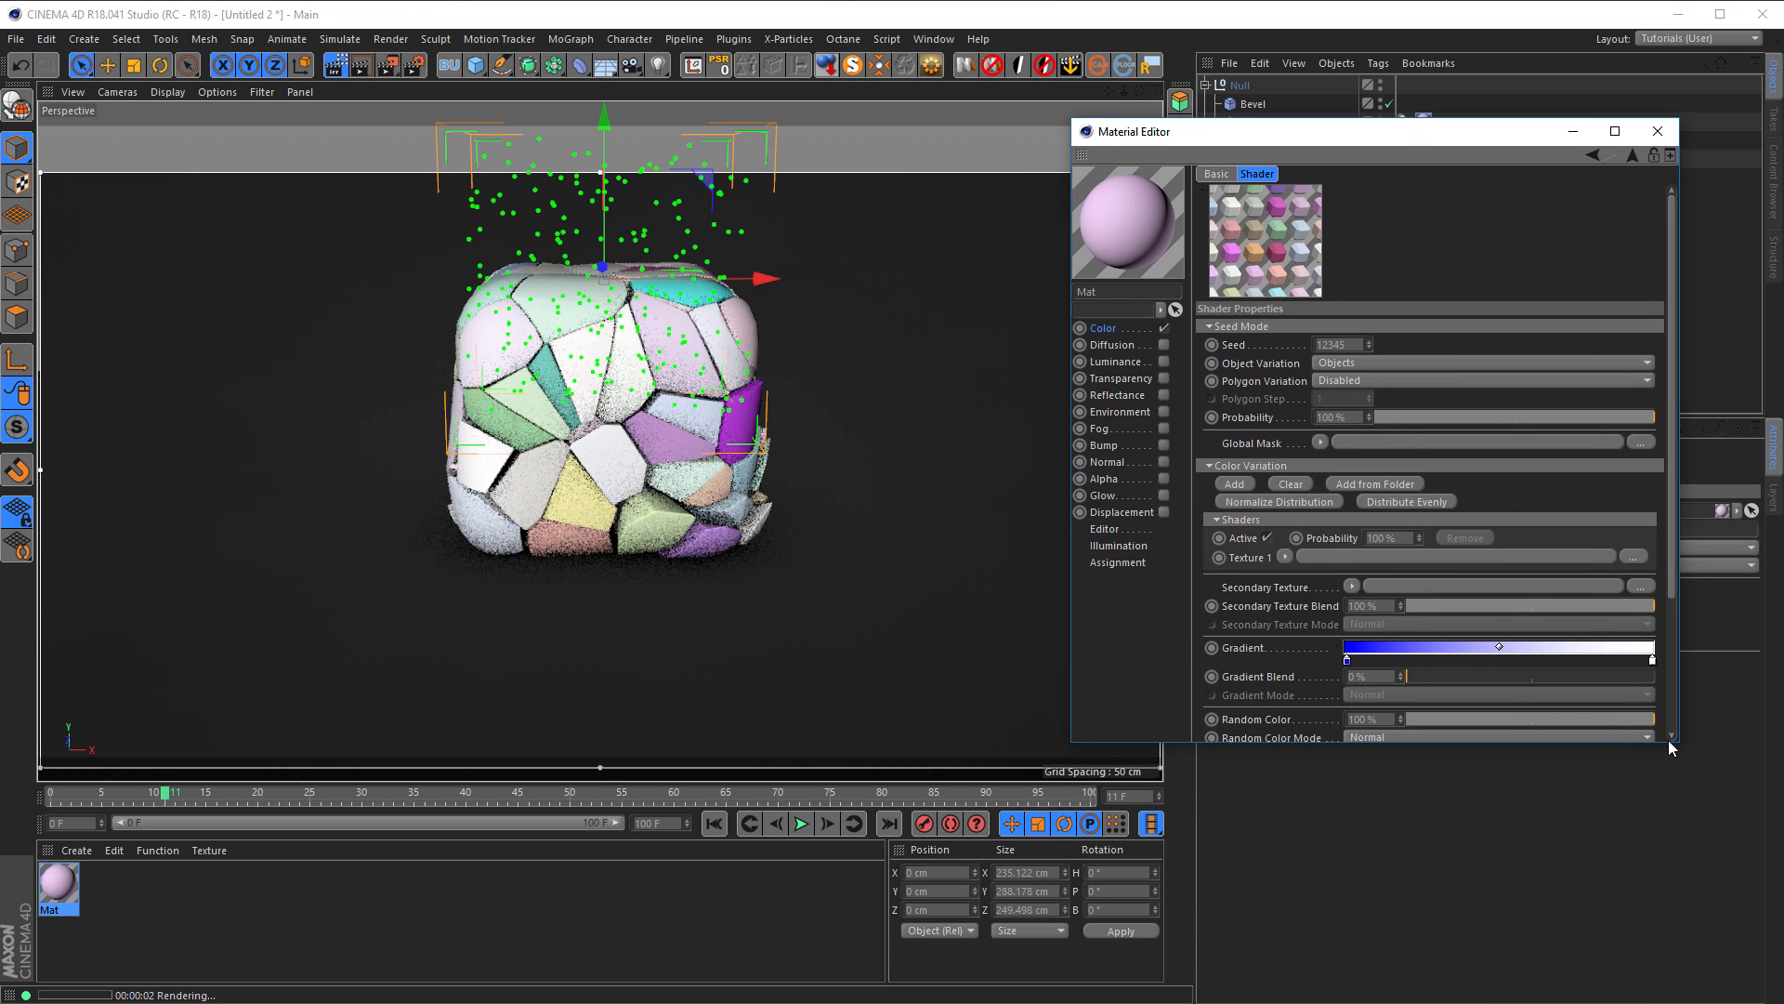
left_click_drag(1639, 743, 1640, 920)
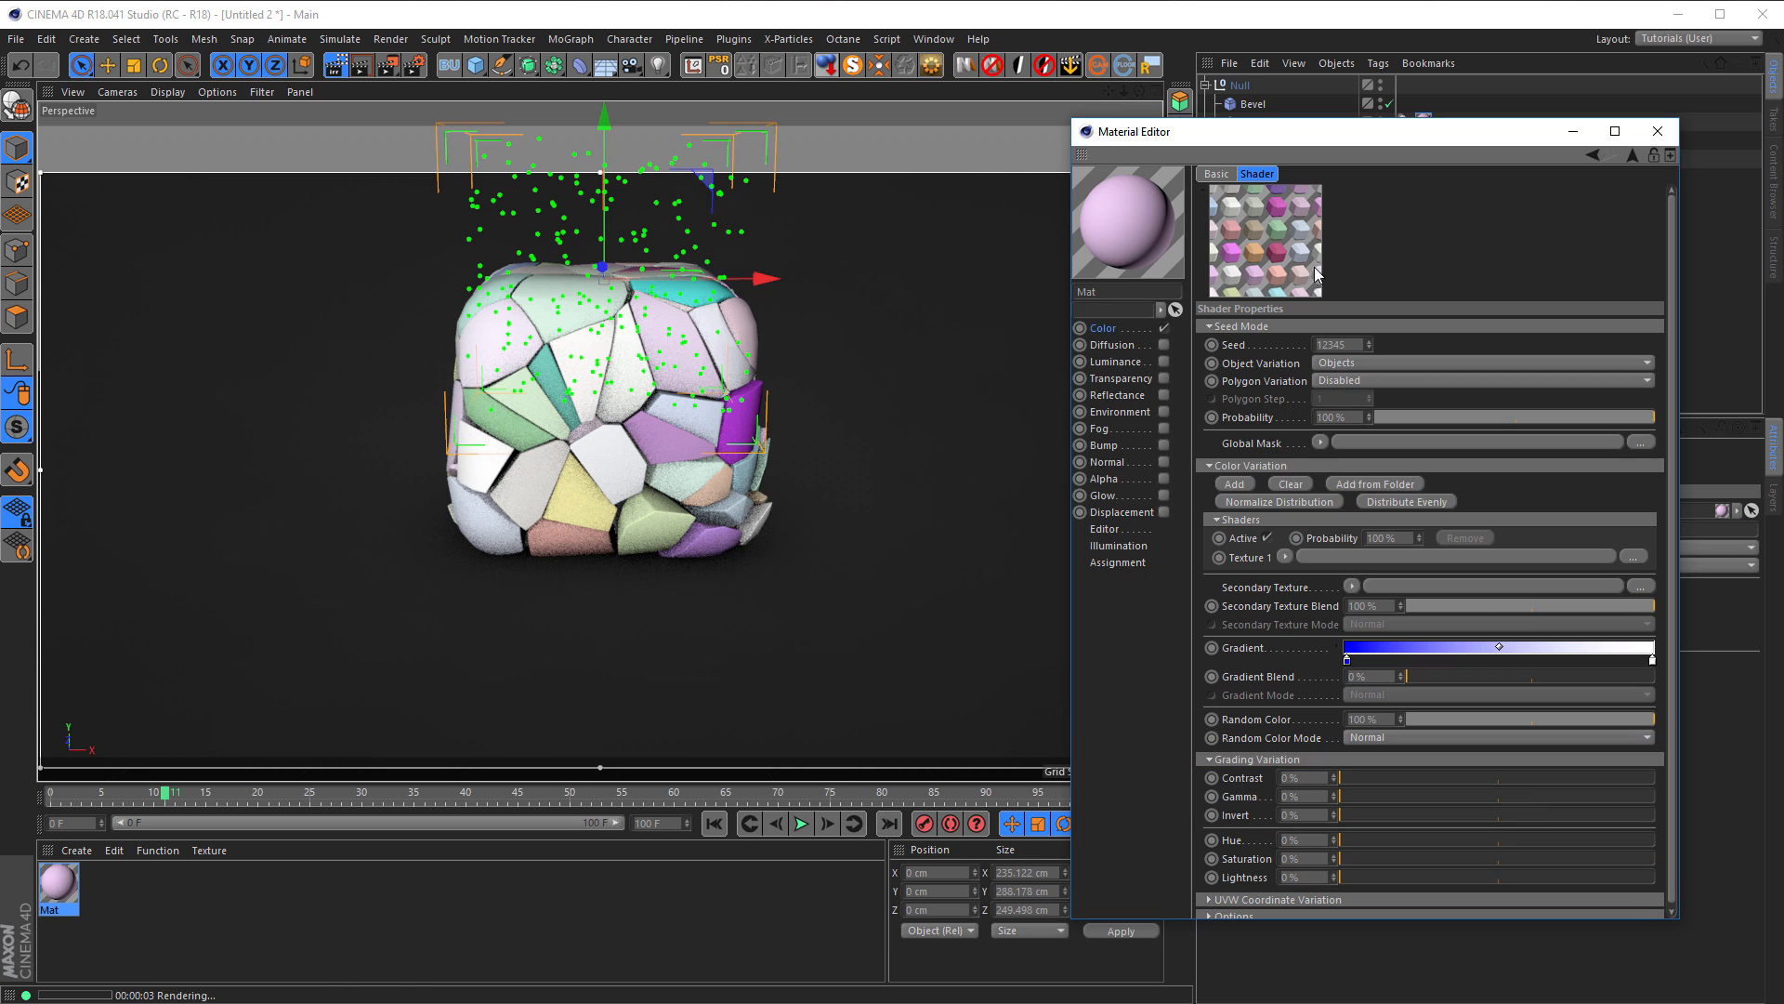
Step: Load the Rastafari preset into the Variation shader's gradient
left_click(1335, 647)
left_click(1382, 839)
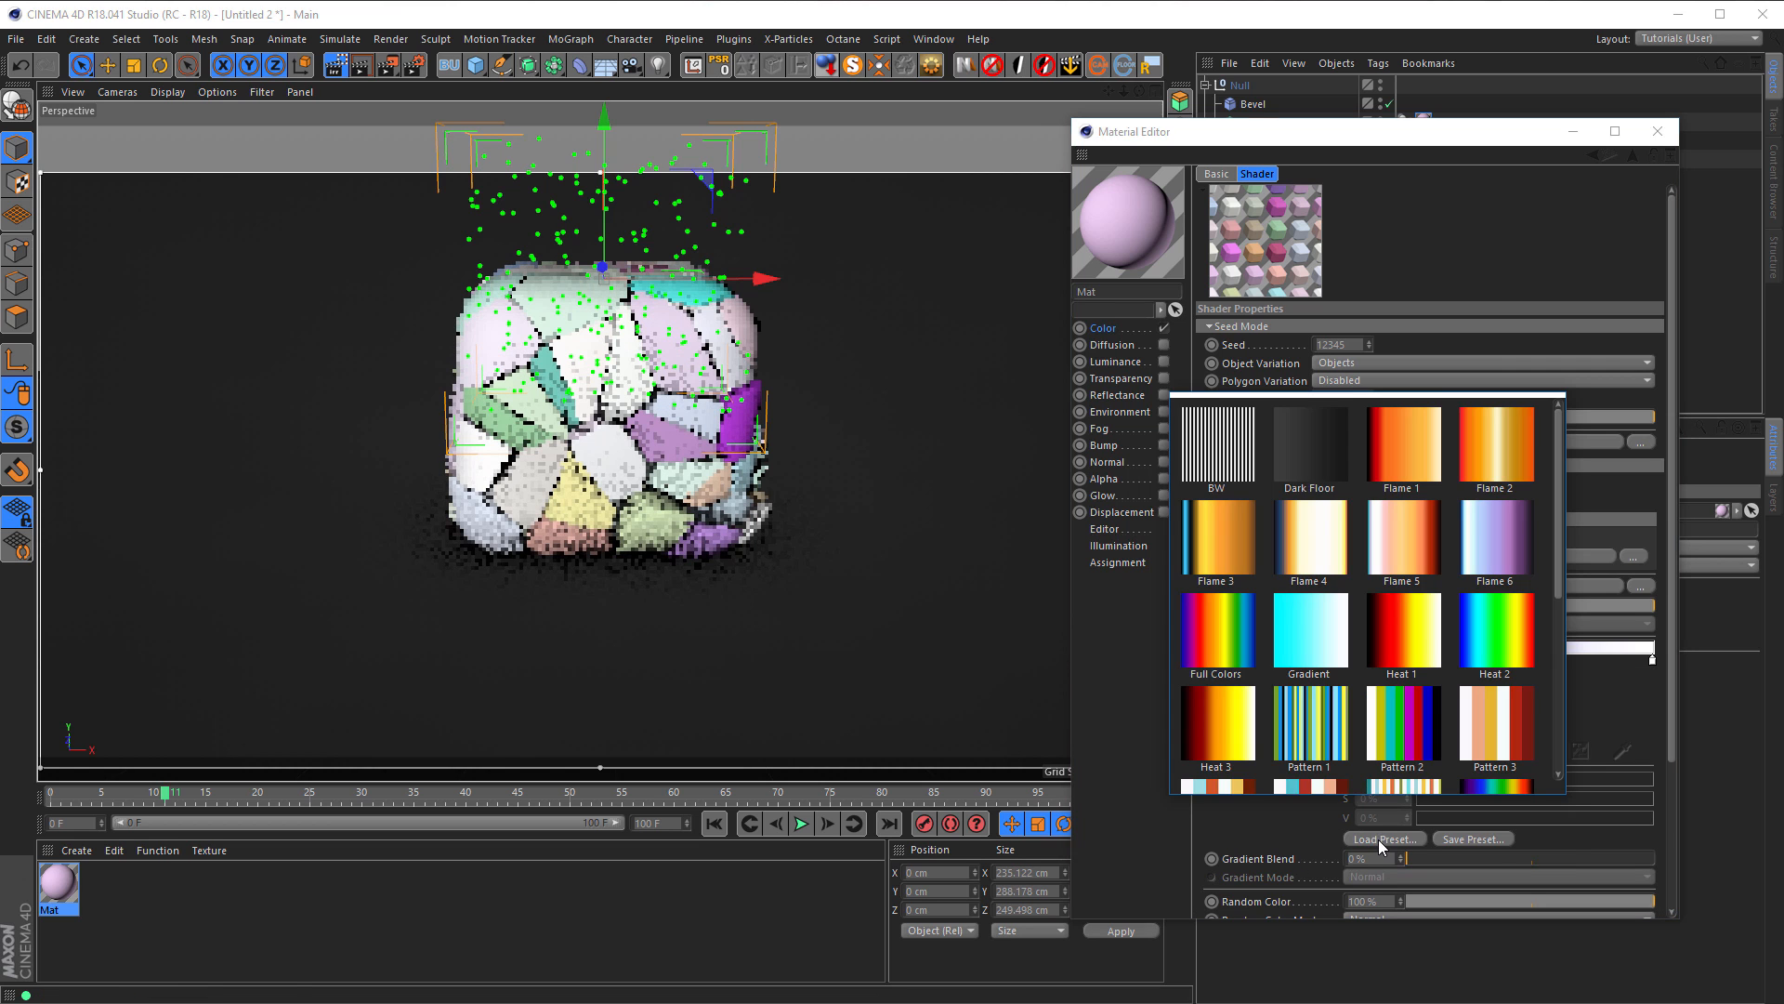
scroll(1381, 640, "down", 1)
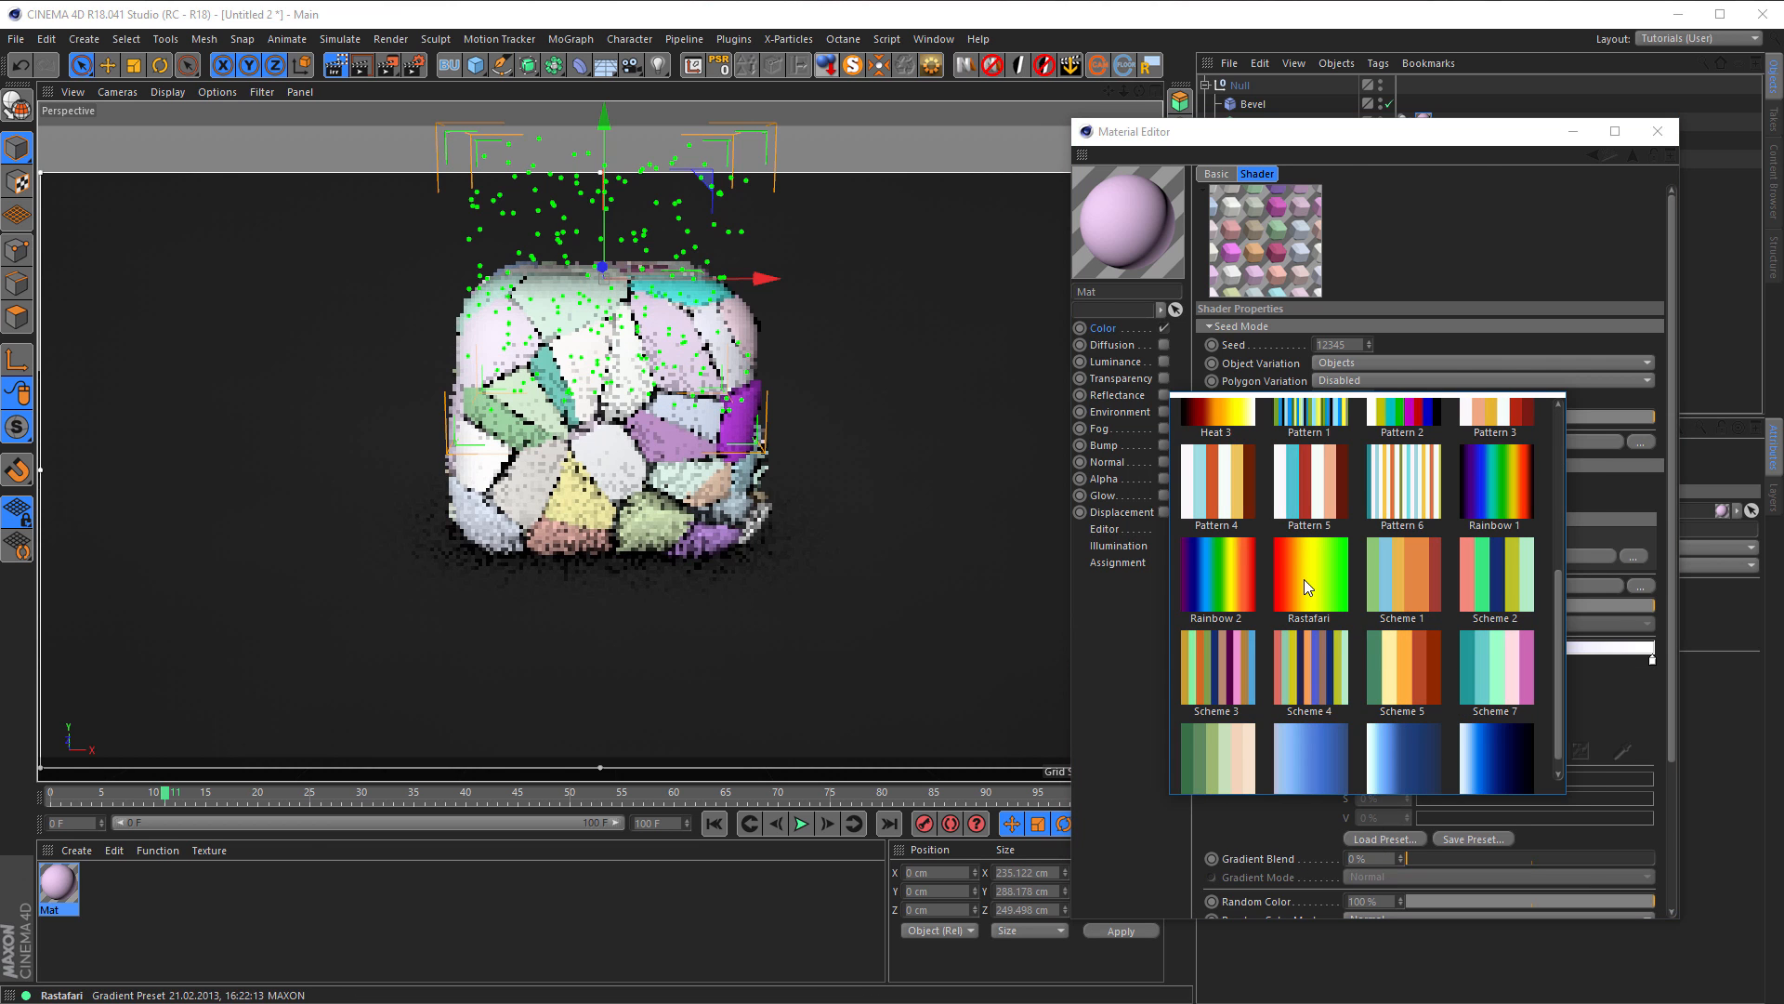
left_click(1303, 580)
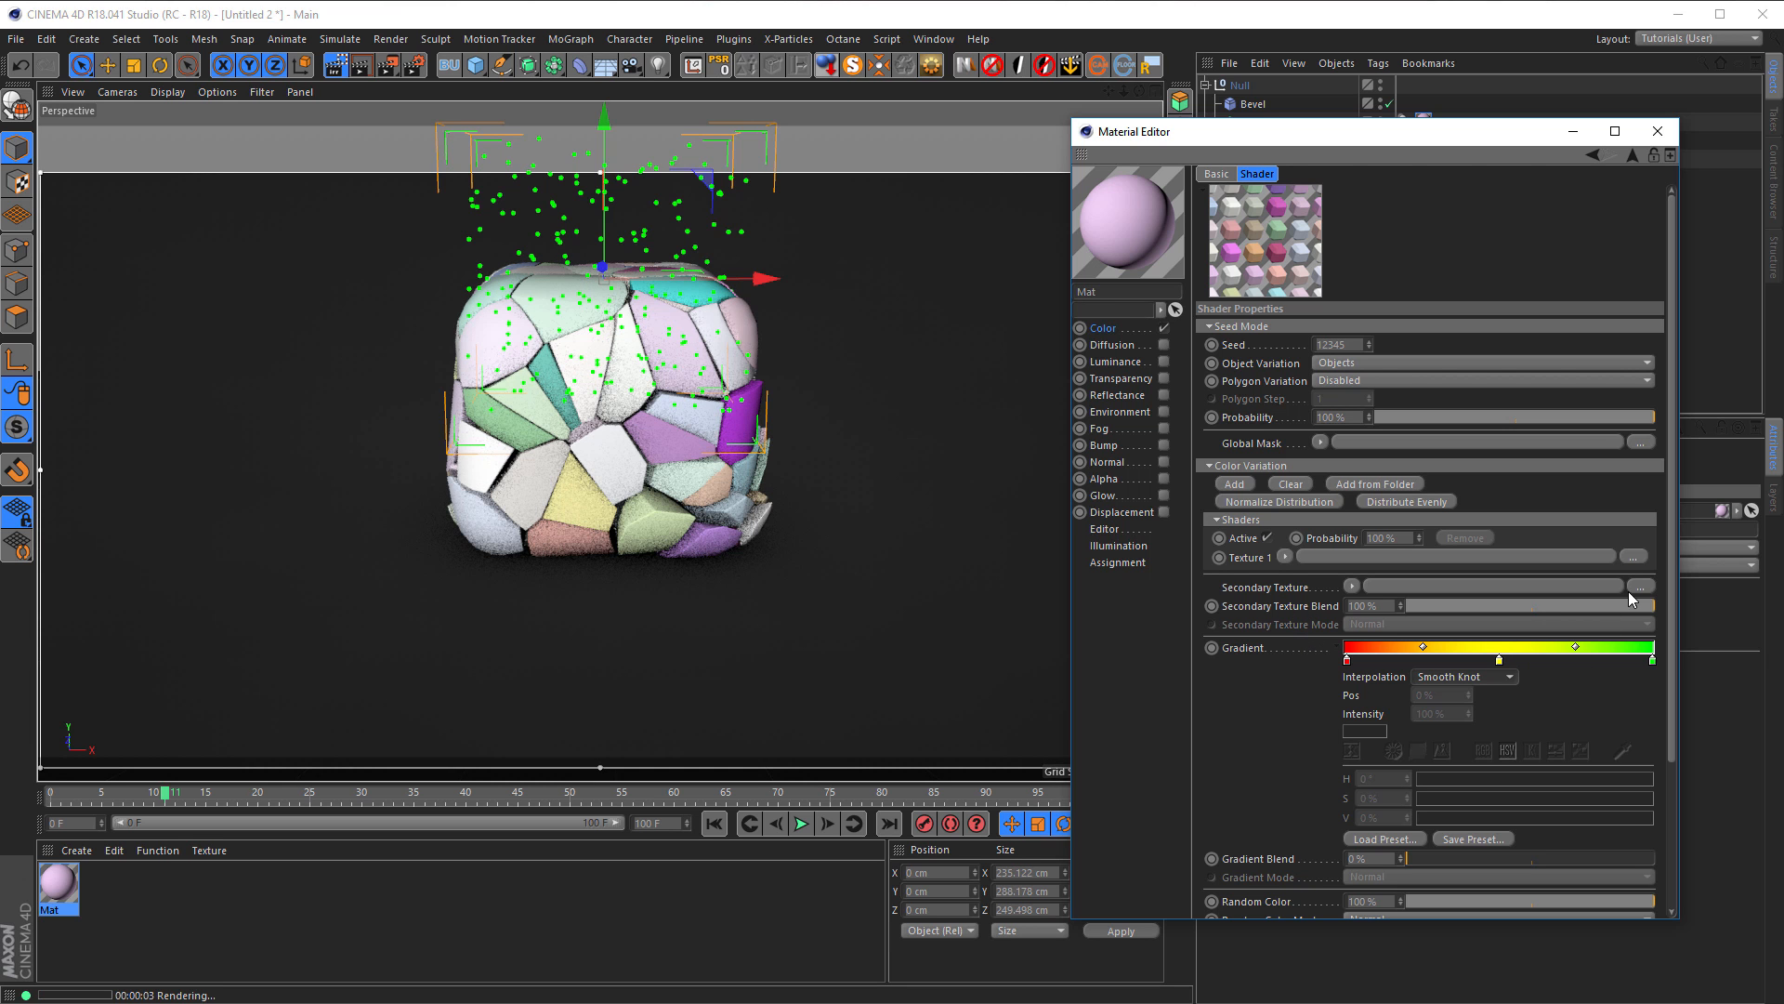
Step: Set the Variation shader's Random Color to 0 %, Gradient Blend to 100 % and Gradient Mode to Replace
left_click_drag(1673, 551, 1660, 716)
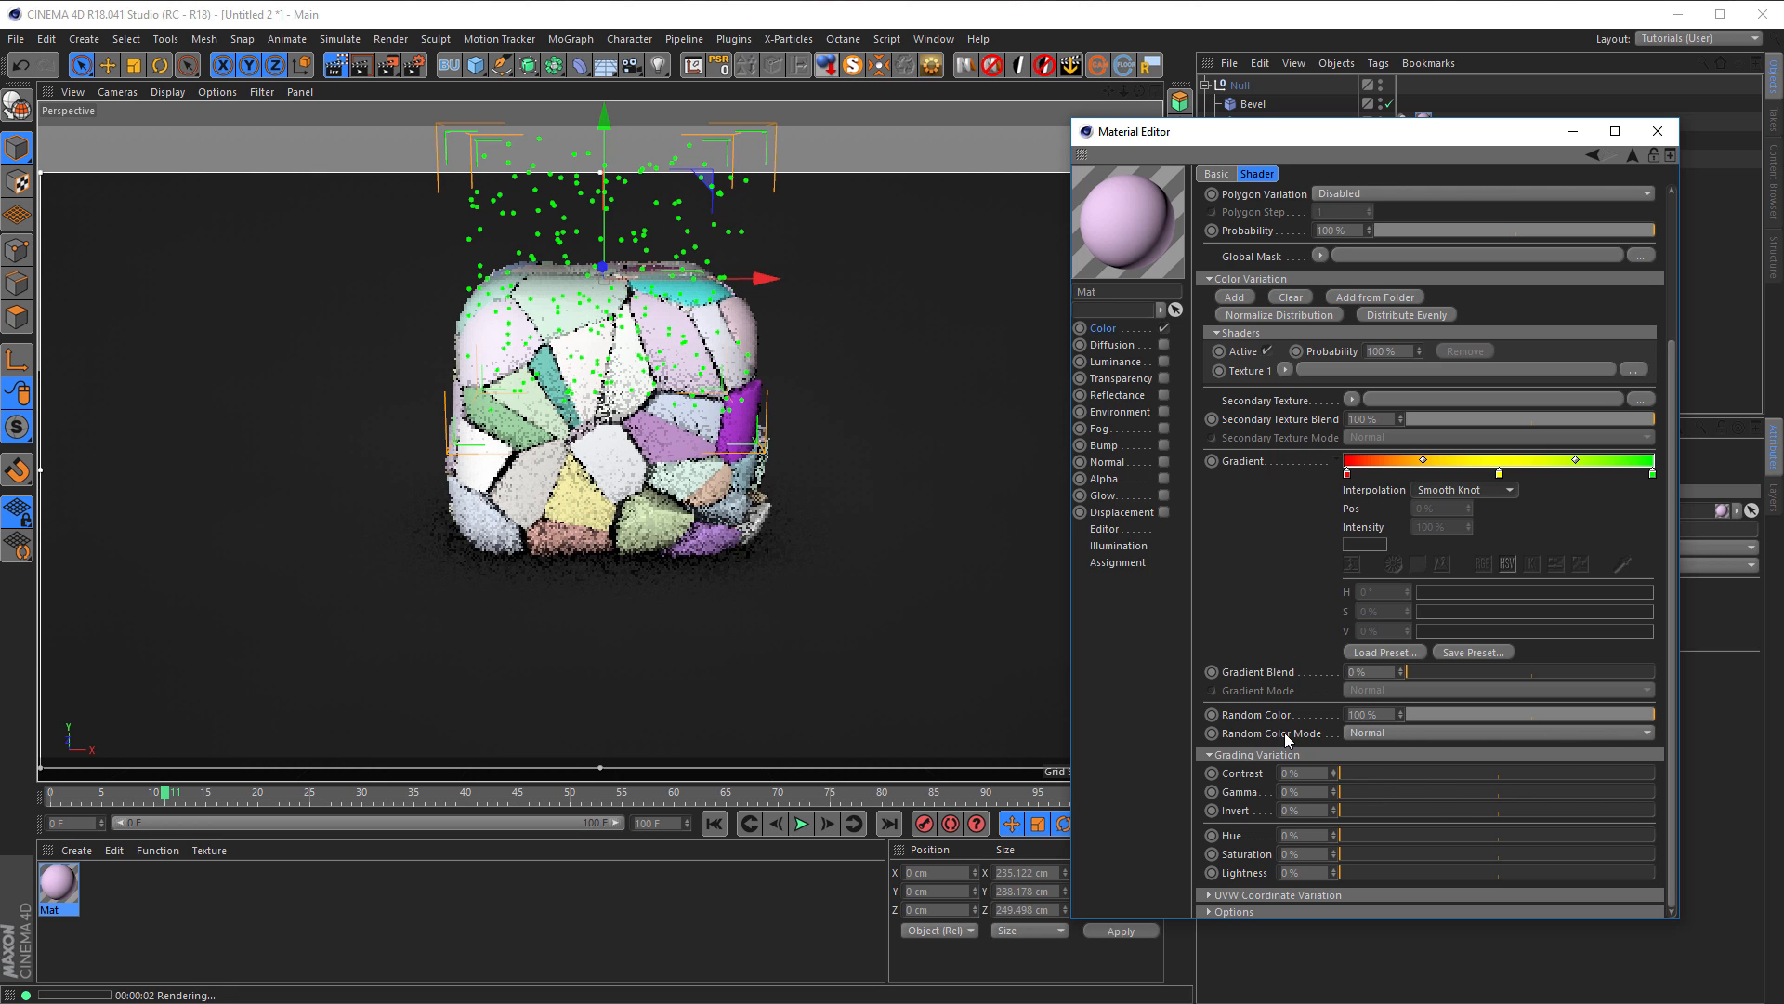
left_click_drag(1507, 714, 1355, 712)
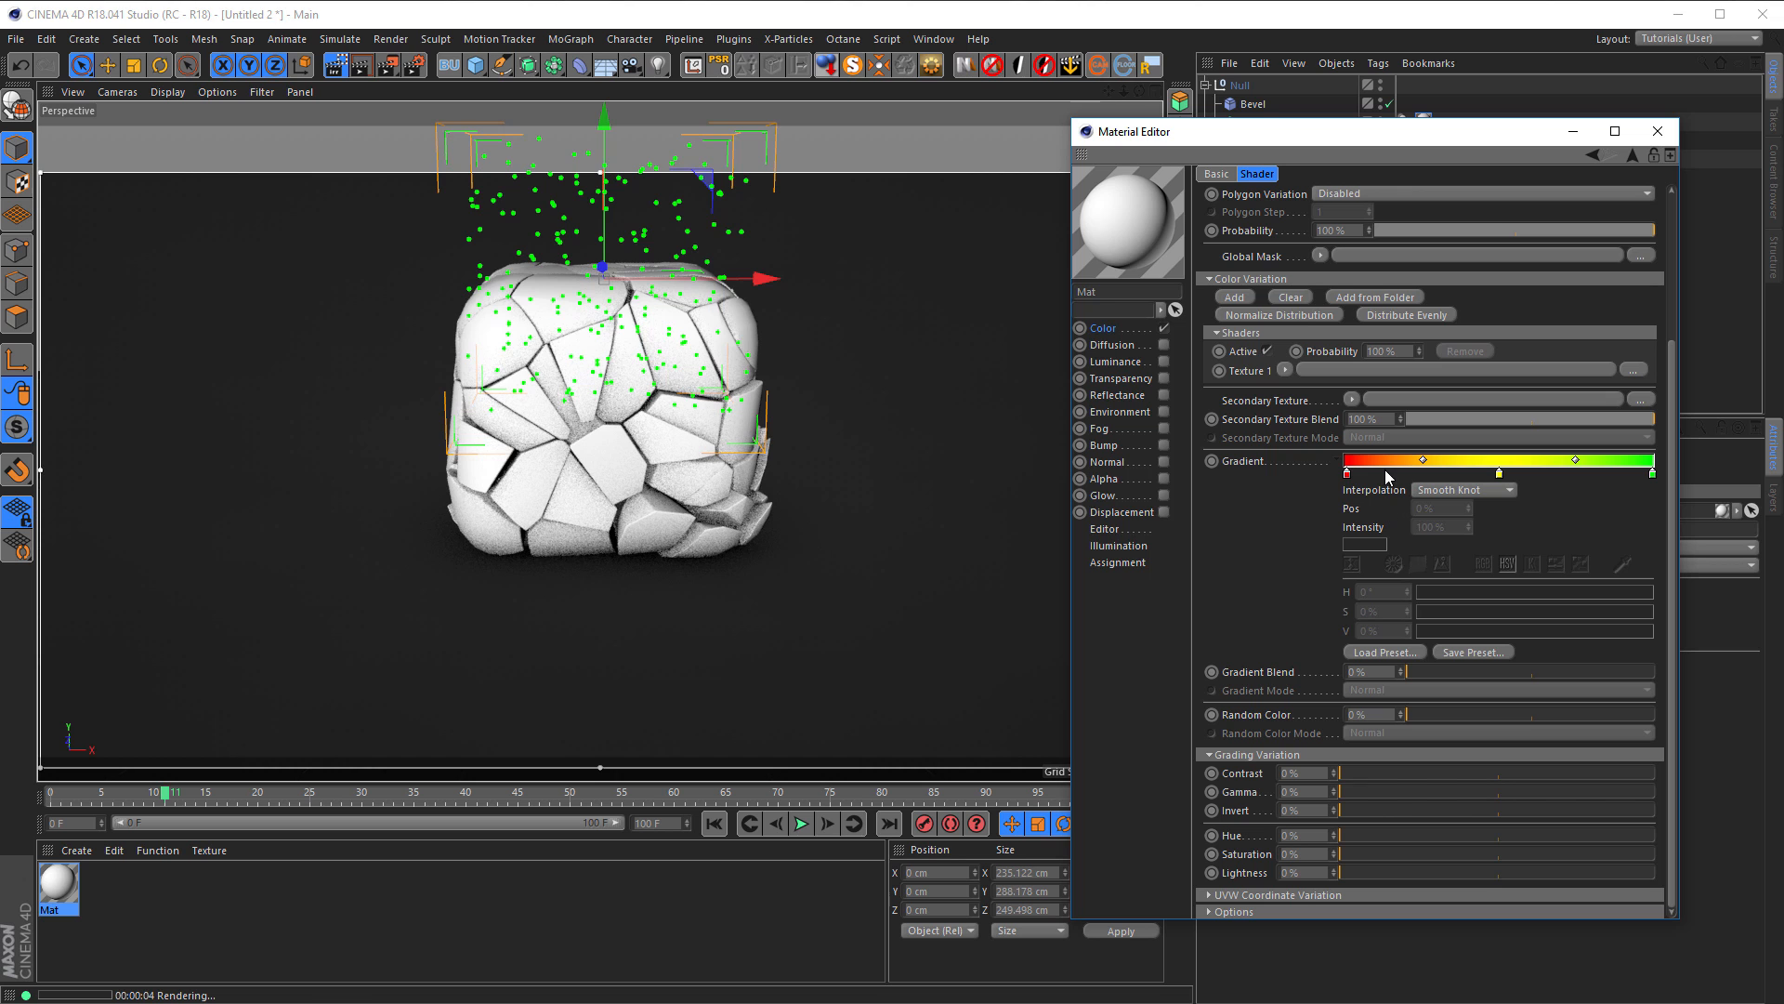
left_click(1337, 459)
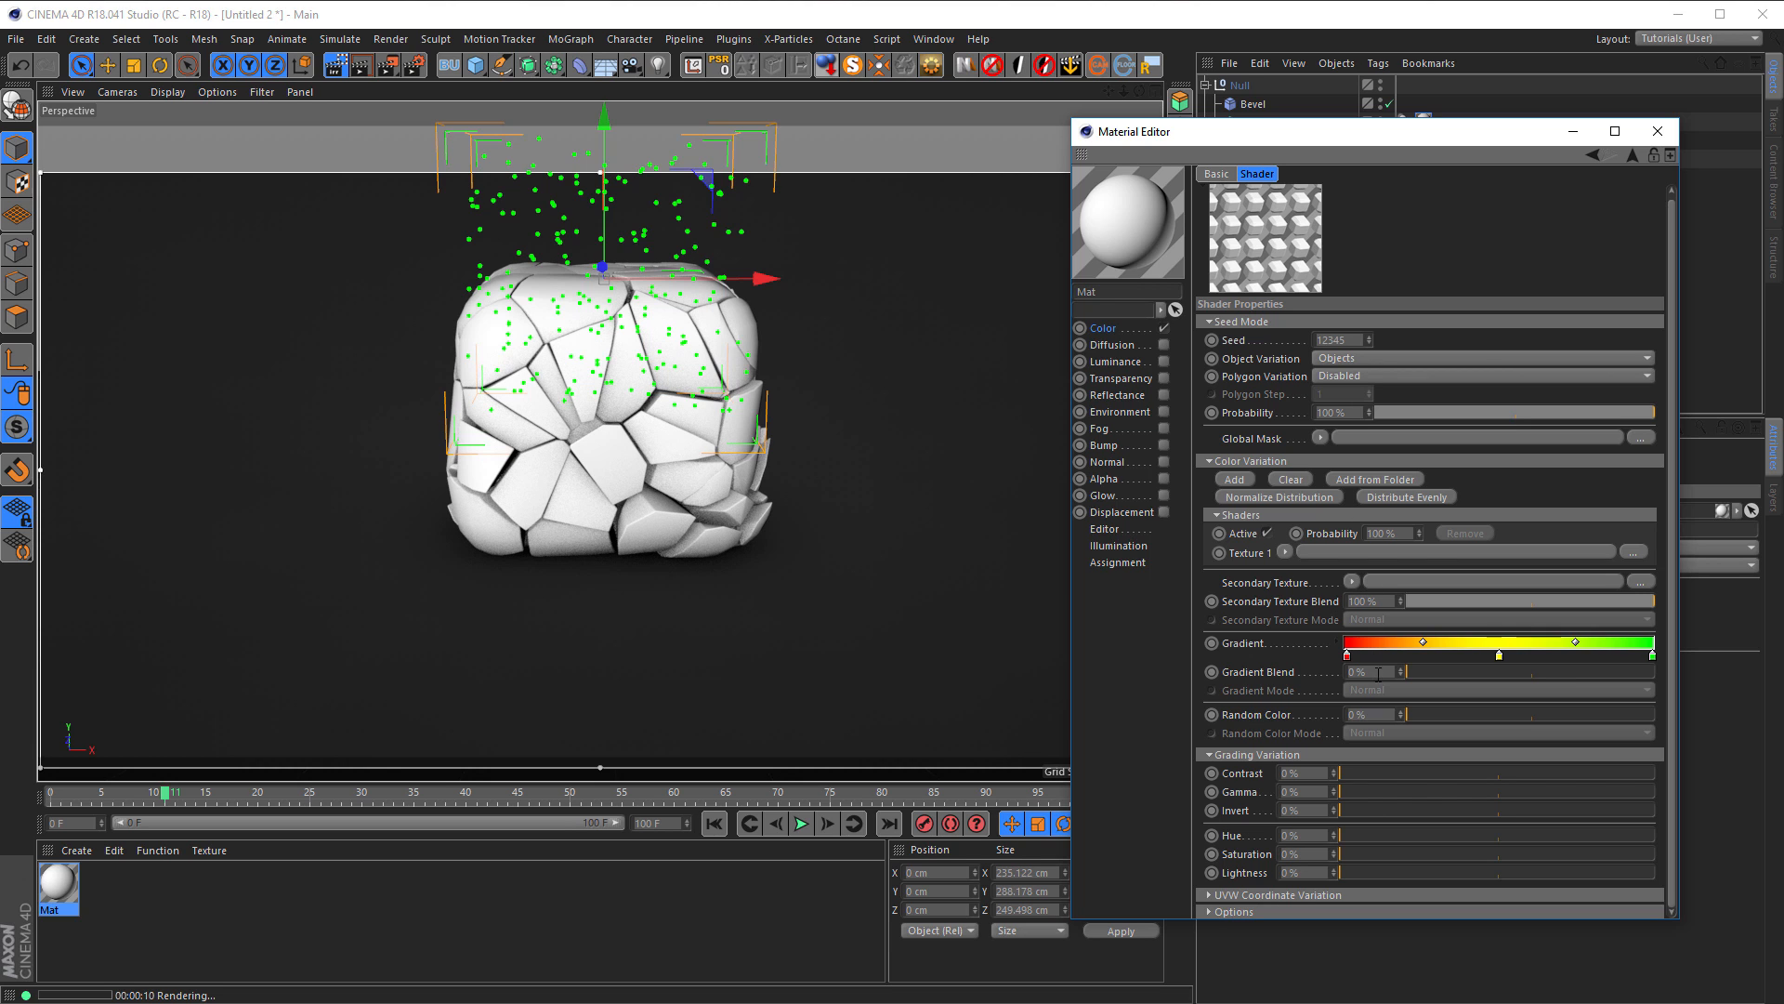
left_click_drag(1422, 677, 1664, 699)
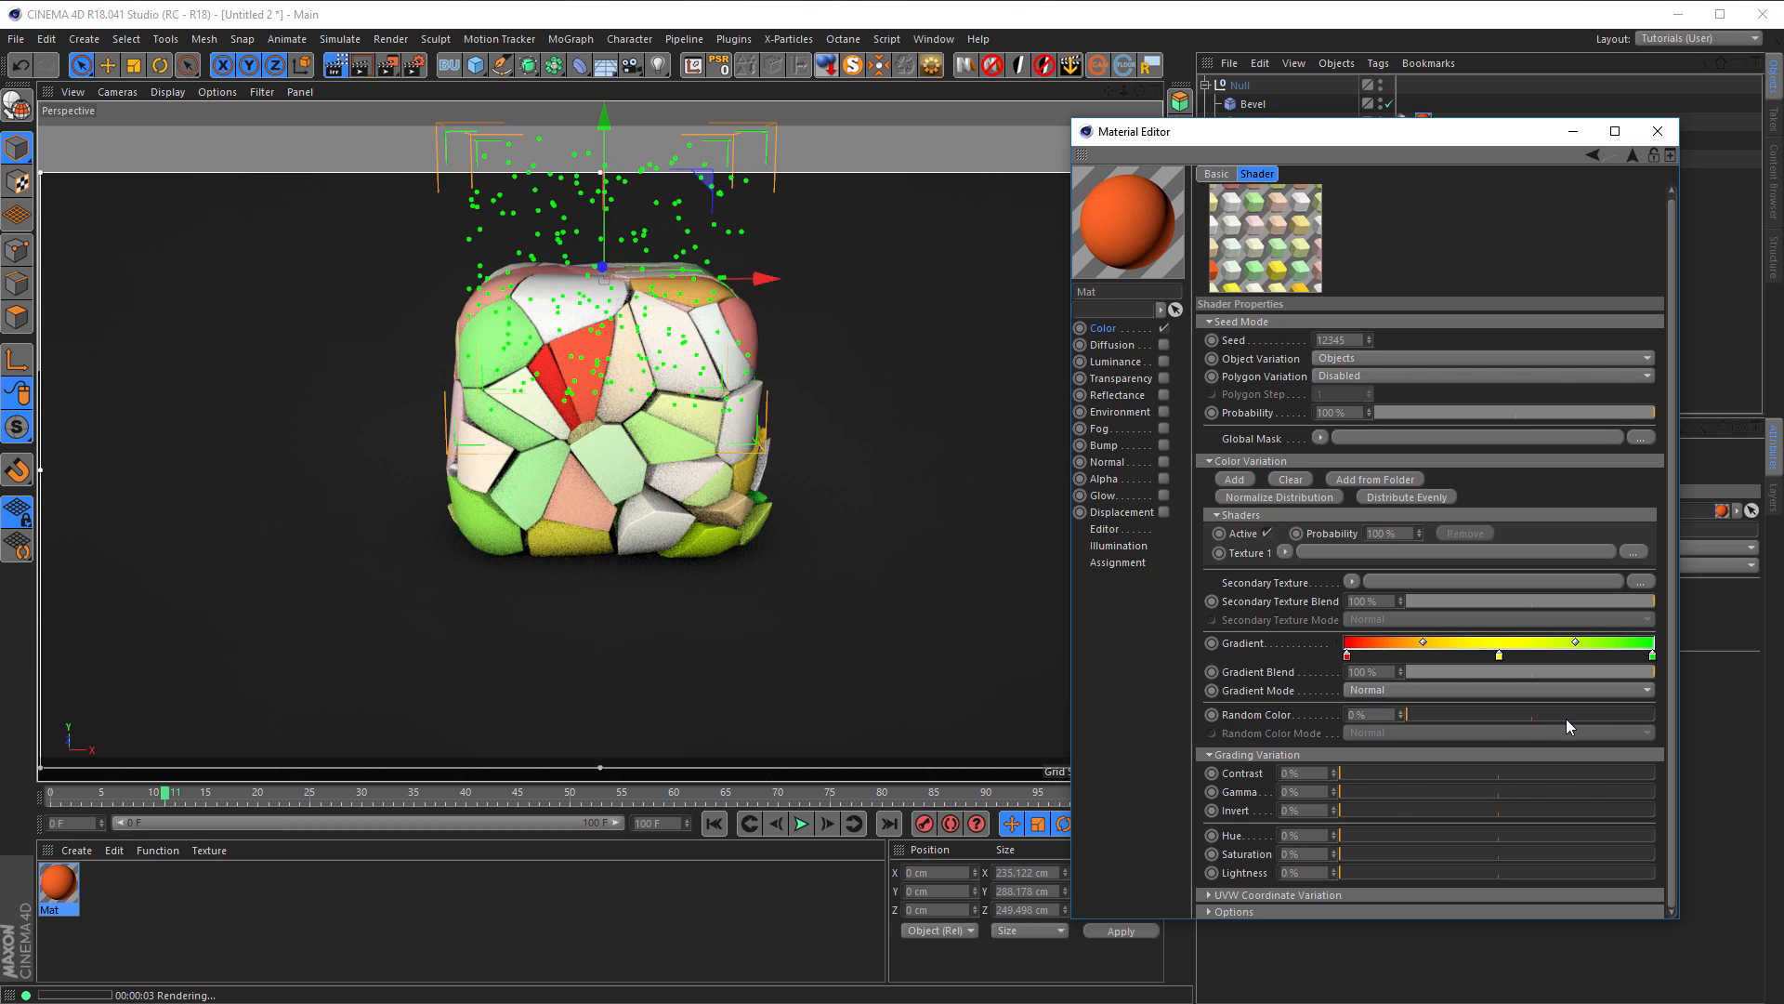
left_click(1386, 690)
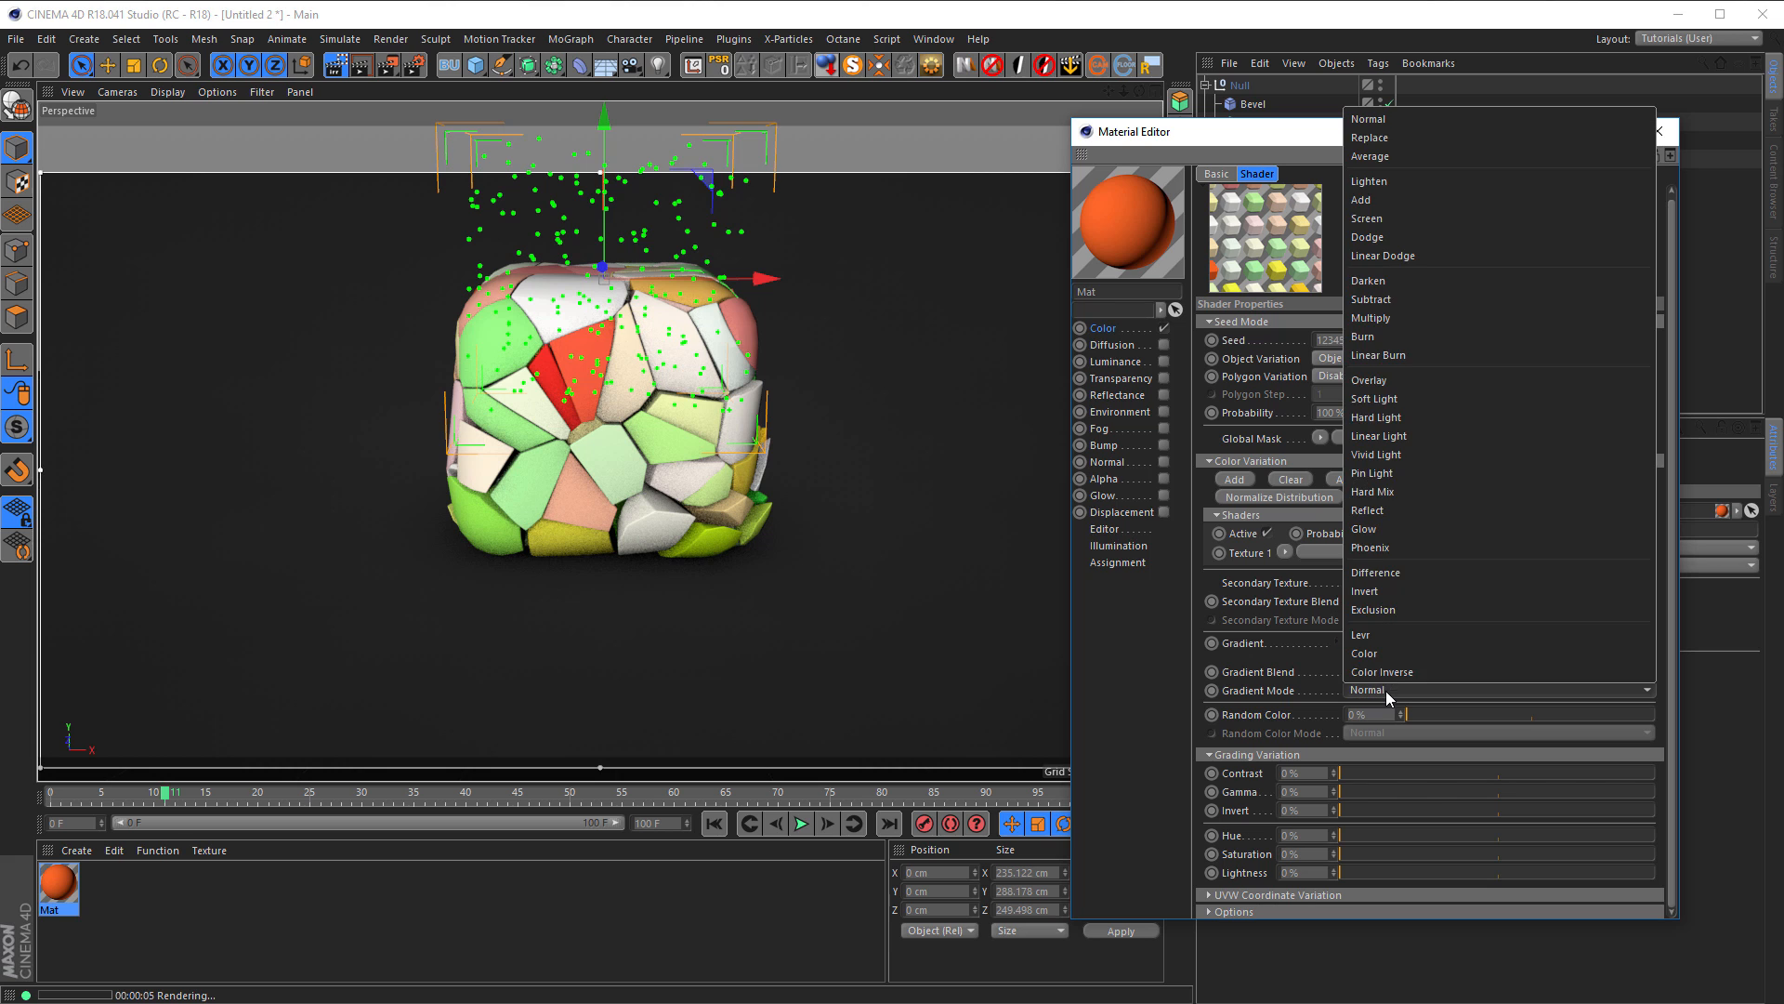
left_click(1391, 145)
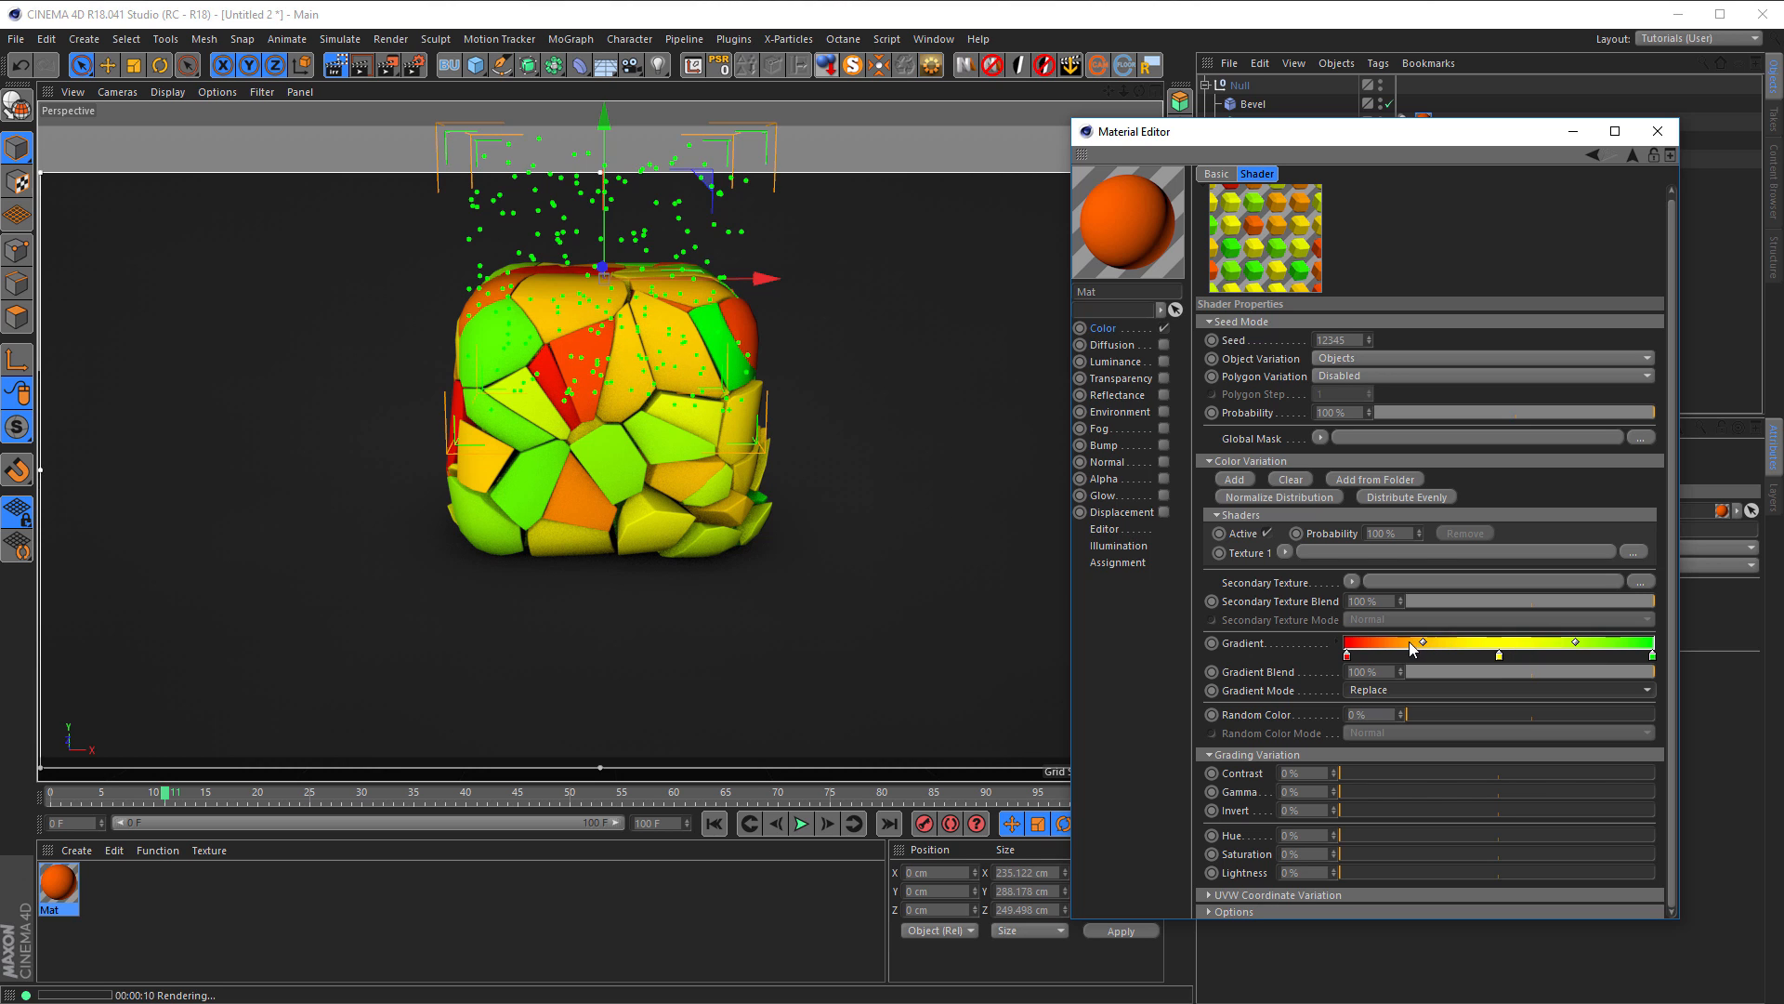
Step: Set the gradient's interpolation to None and move the yellow knot to about 25 % and the green knot to about 71 %
left_click(1338, 640)
left_click(1454, 673)
left_click(1470, 785)
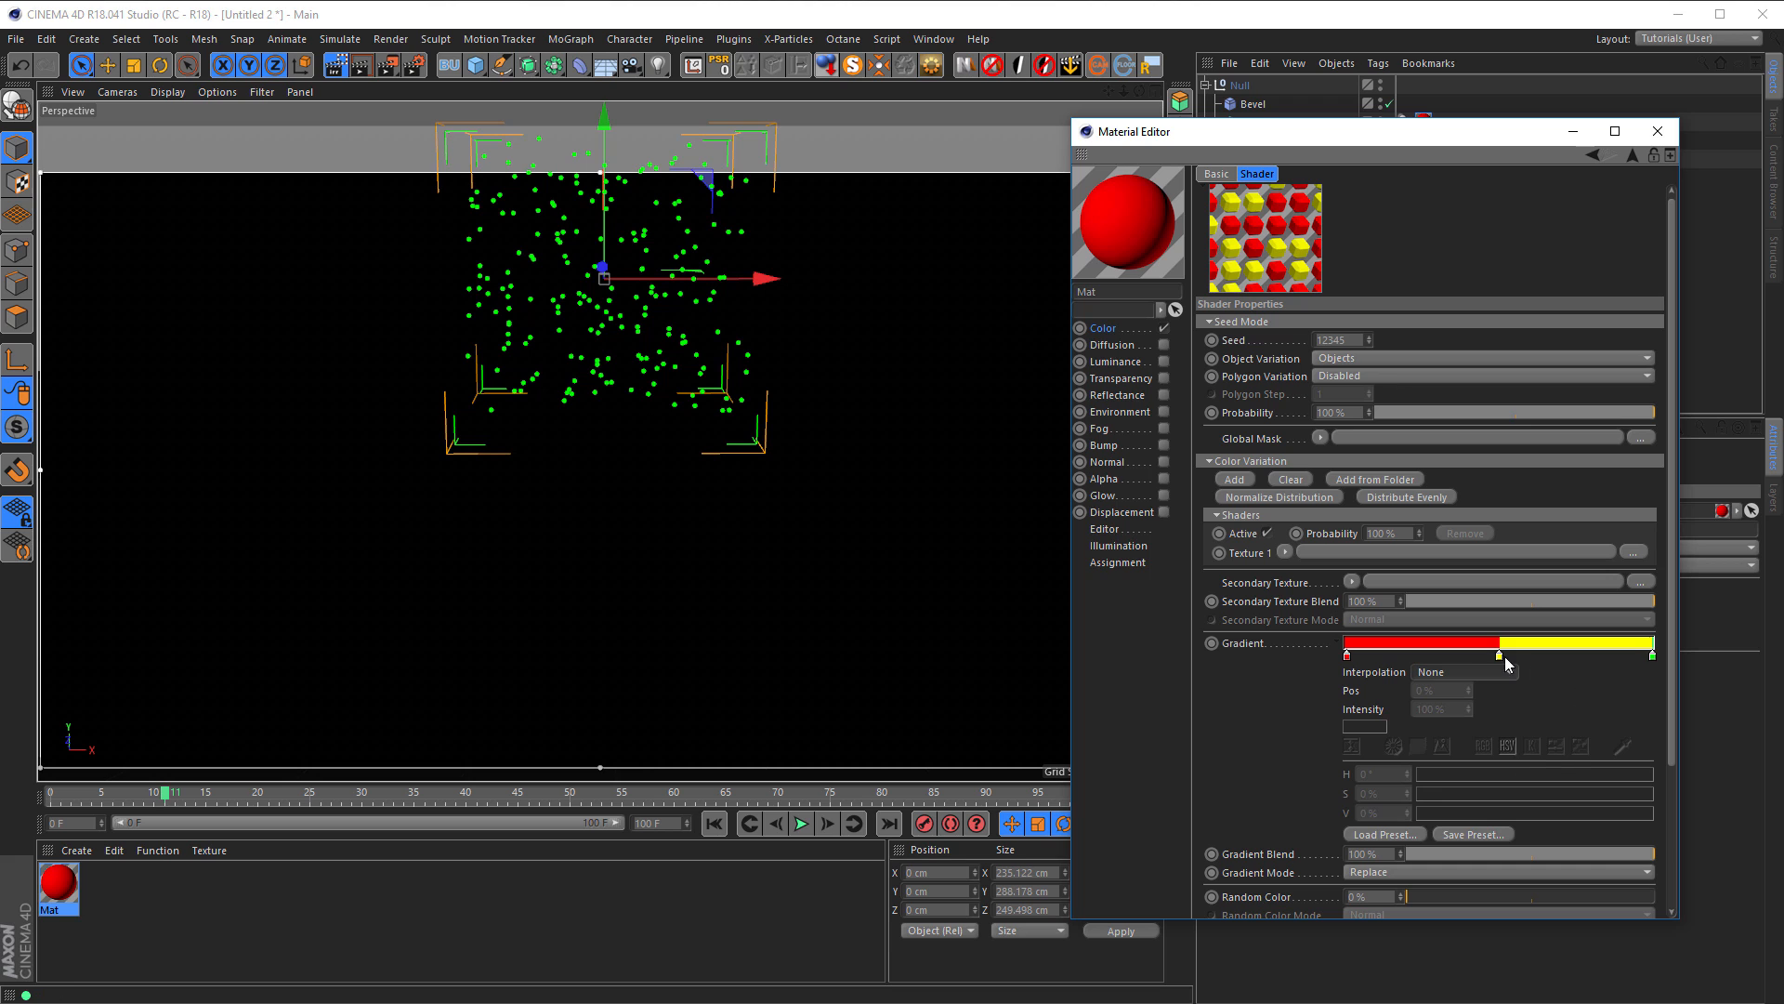
left_click_drag(1502, 657, 1422, 656)
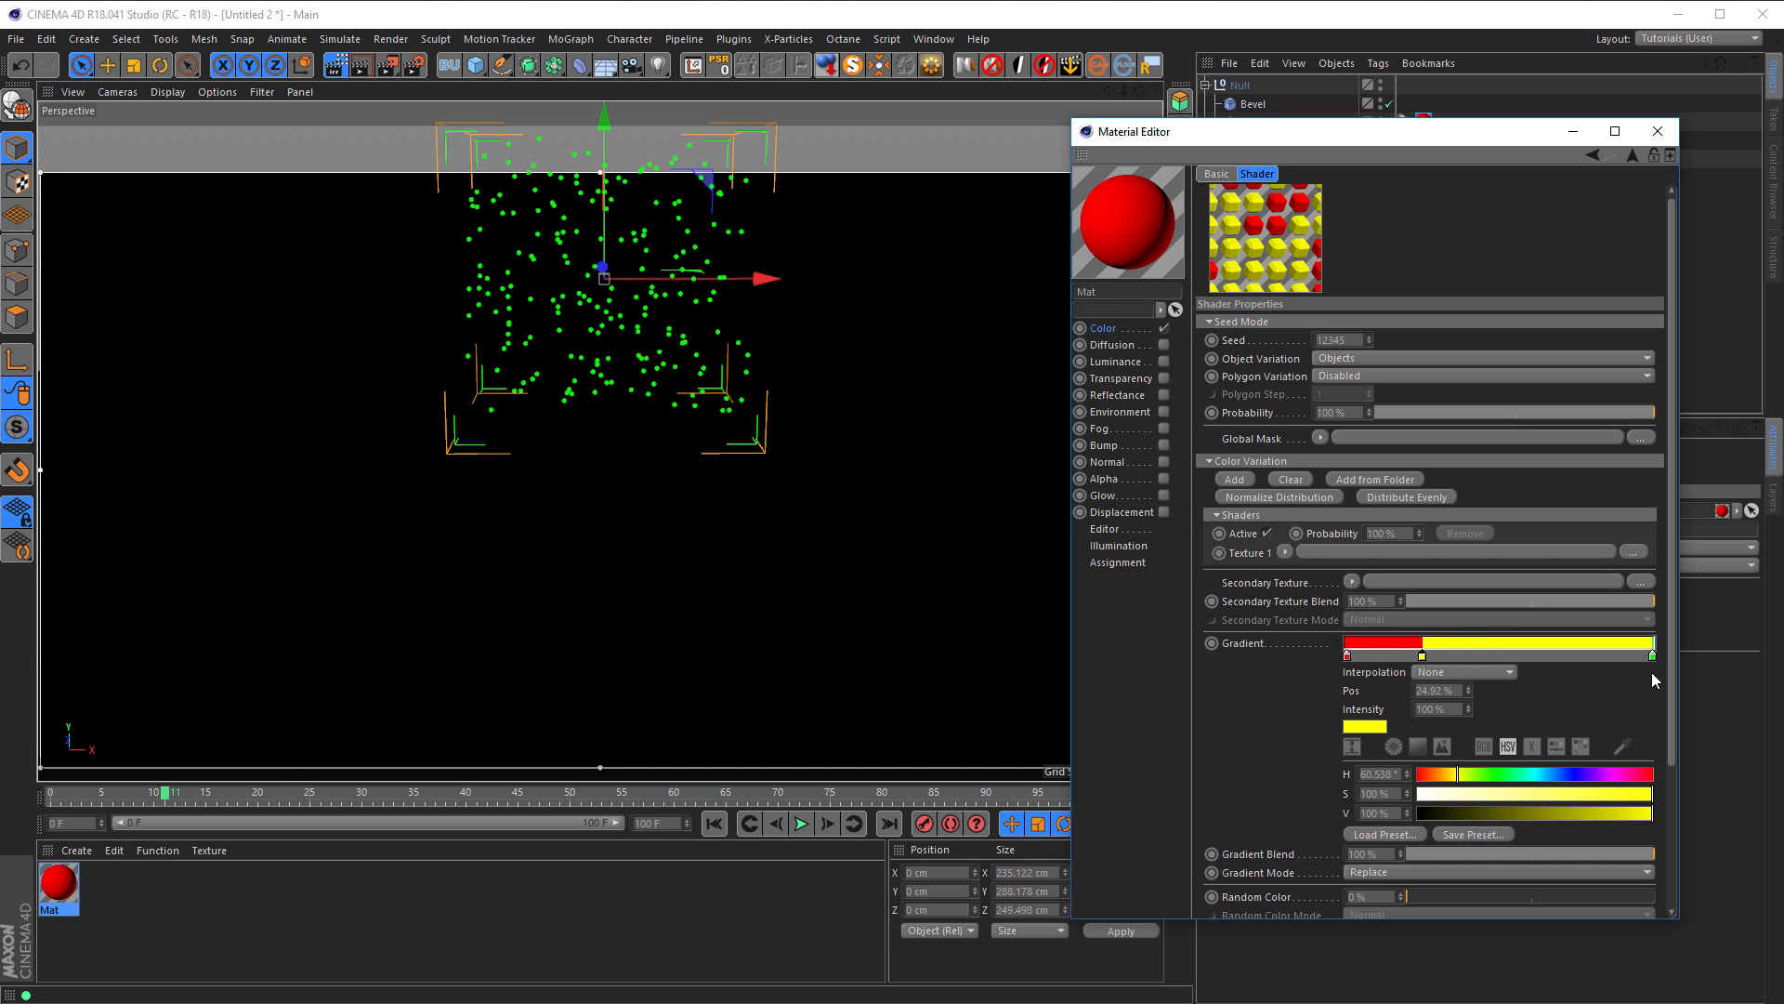
left_click_drag(1653, 655, 1563, 657)
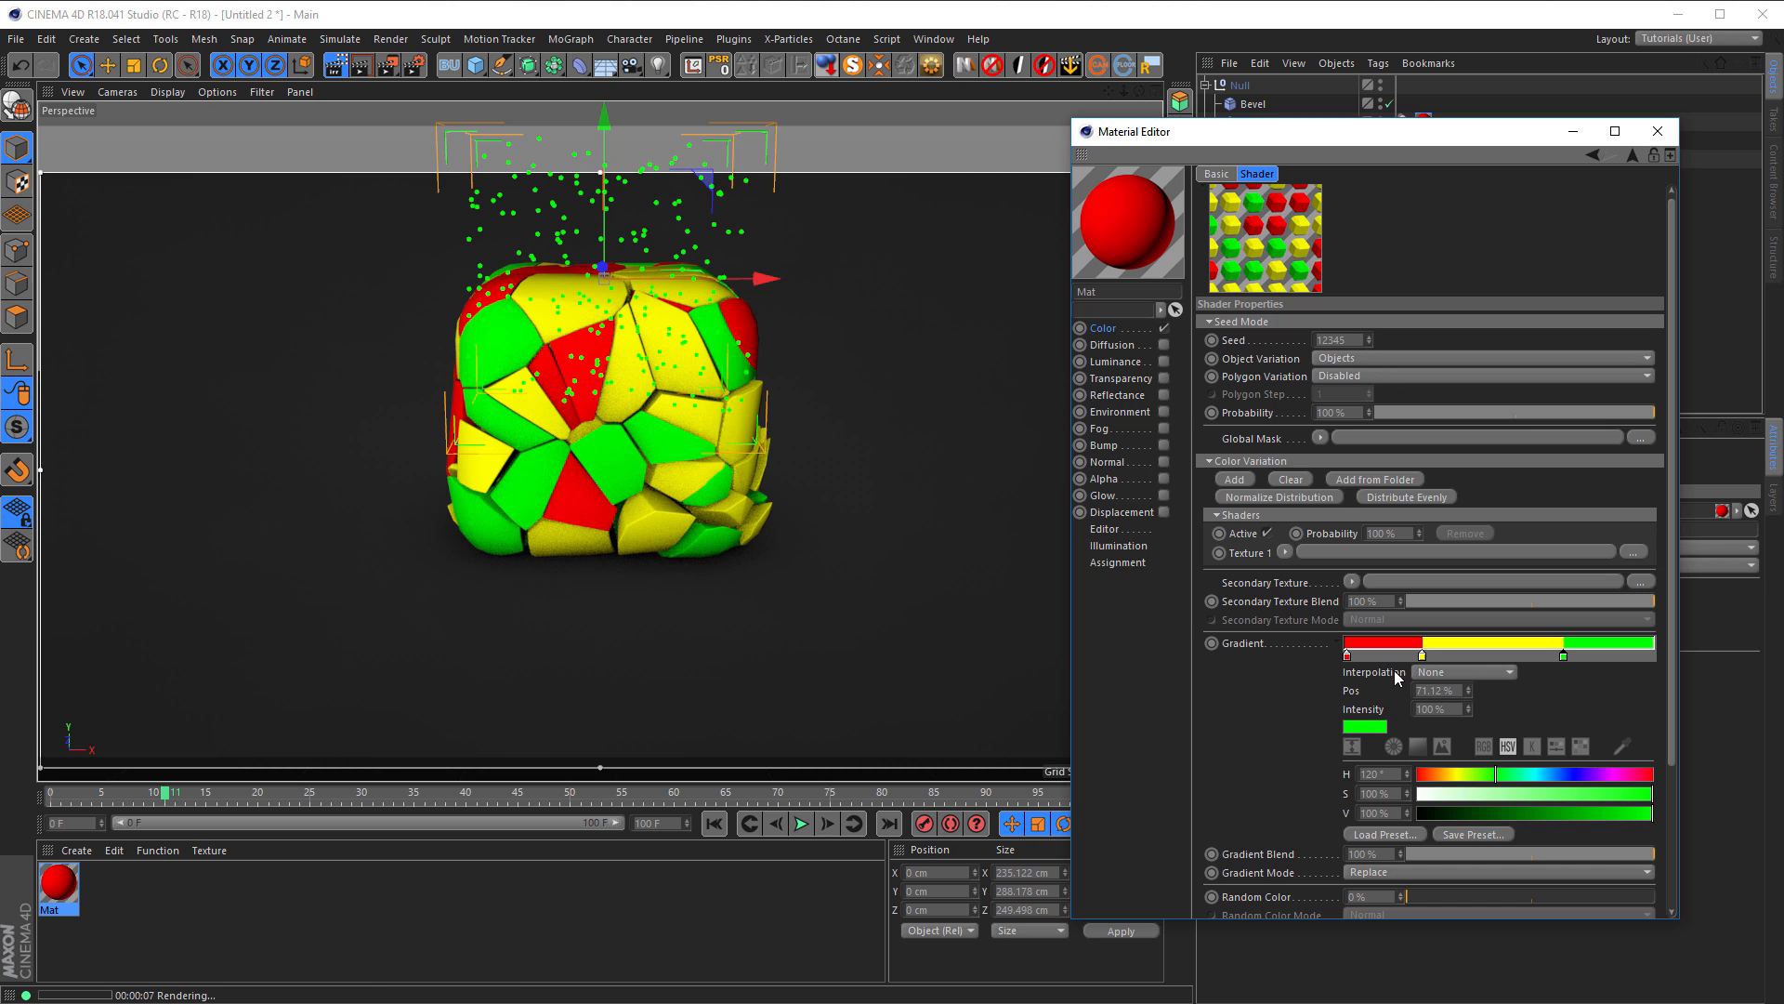
Step: Adjust the color balance by trying the green knot at about 59 %, moving it back outward, and setting the yellow knot to 23.4 %
left_click_drag(1565, 656, 1526, 658)
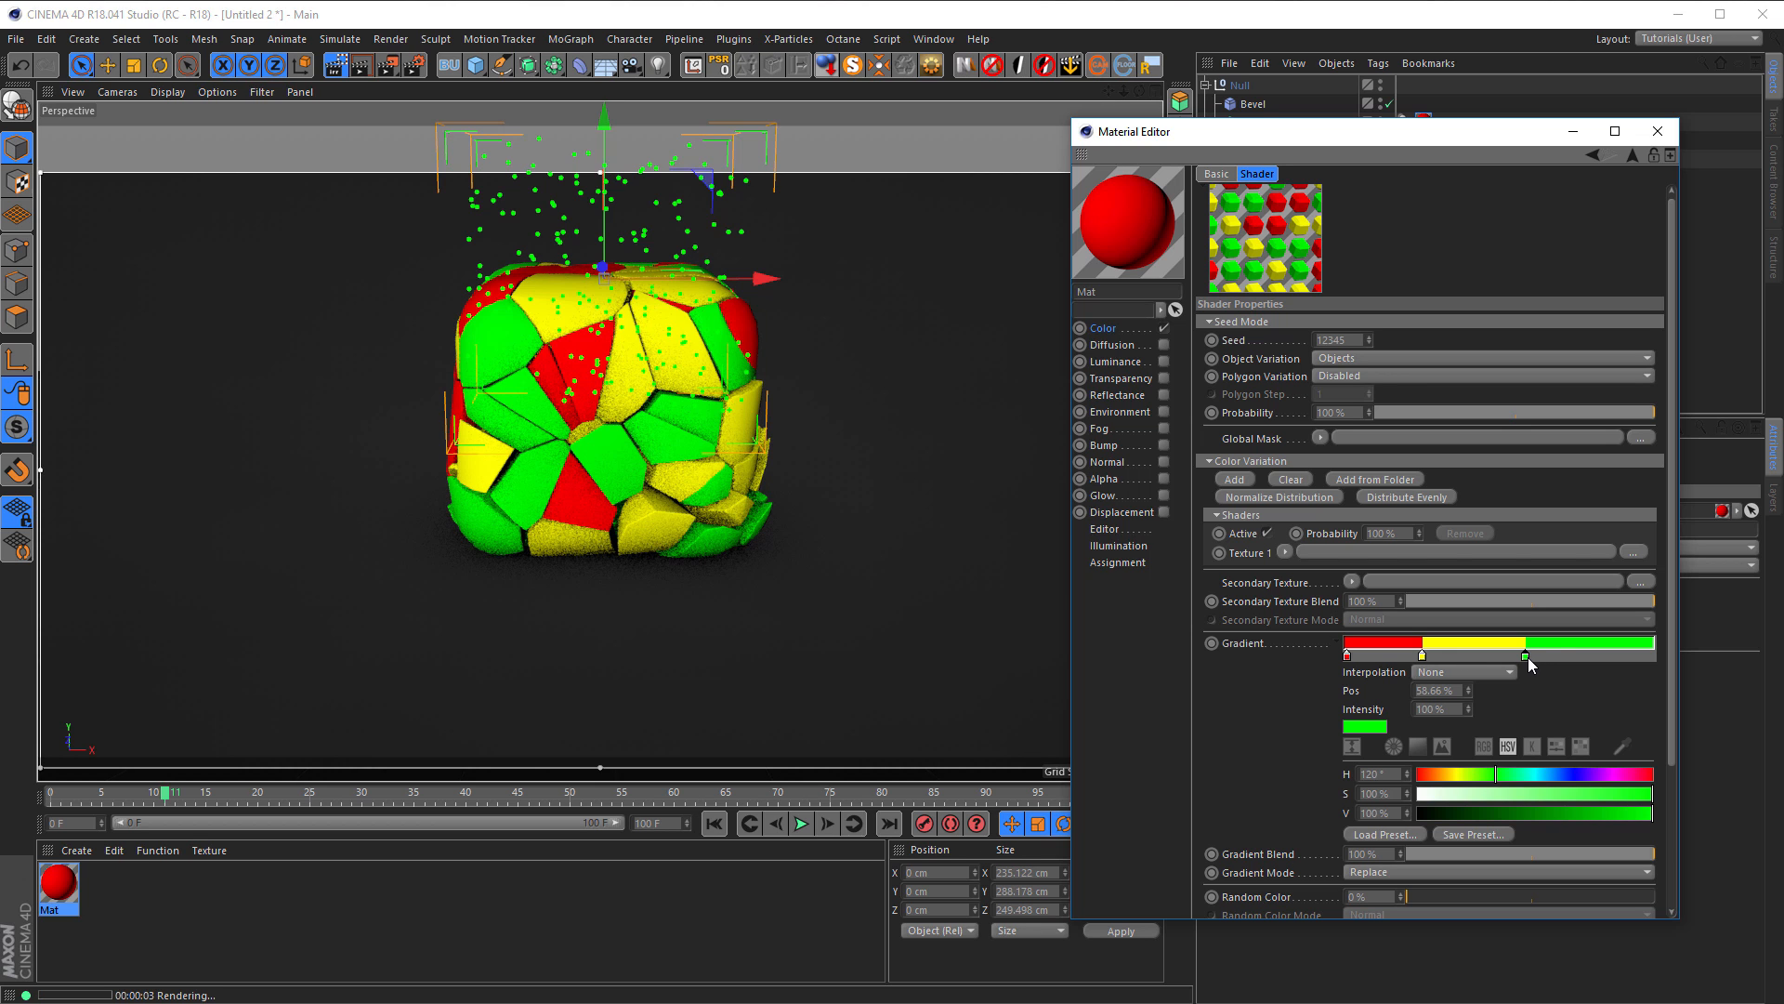
left_click_drag(1574, 655, 1583, 656)
left_click_drag(1428, 657, 1421, 659)
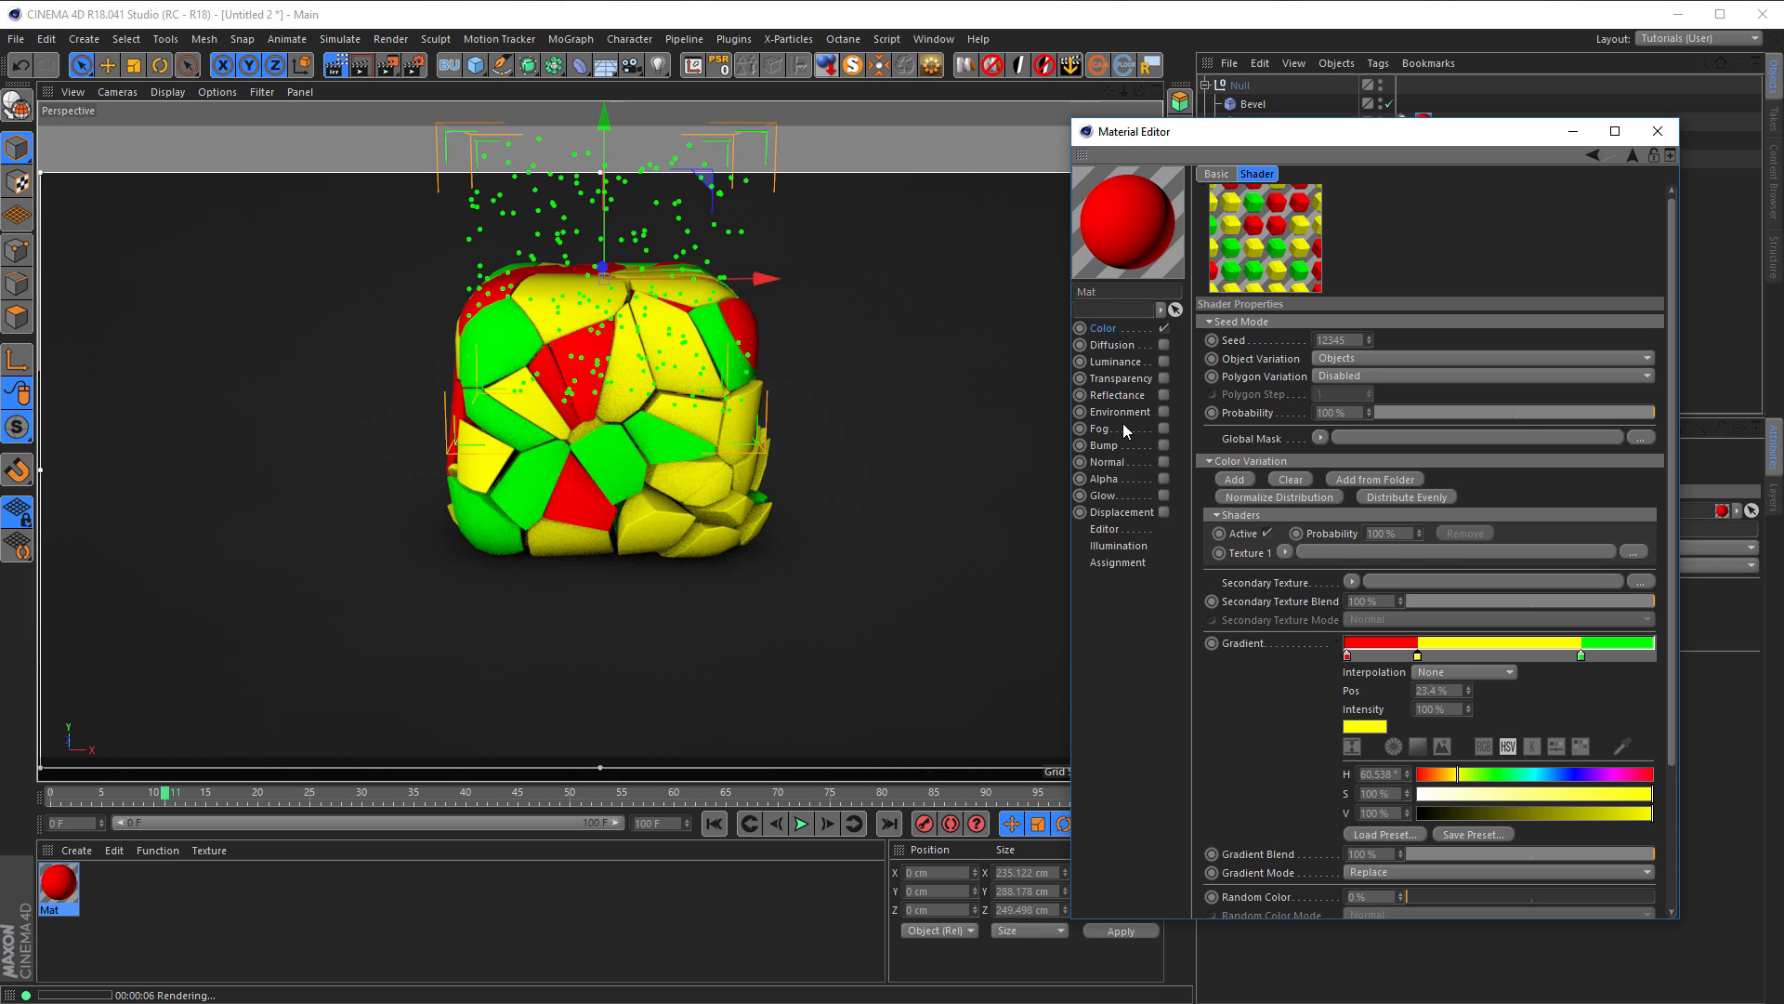
Step: Enable the material's Reflectance and give Layer 1 a Dielectric Fresnel with the PET preset
left_click(1164, 395)
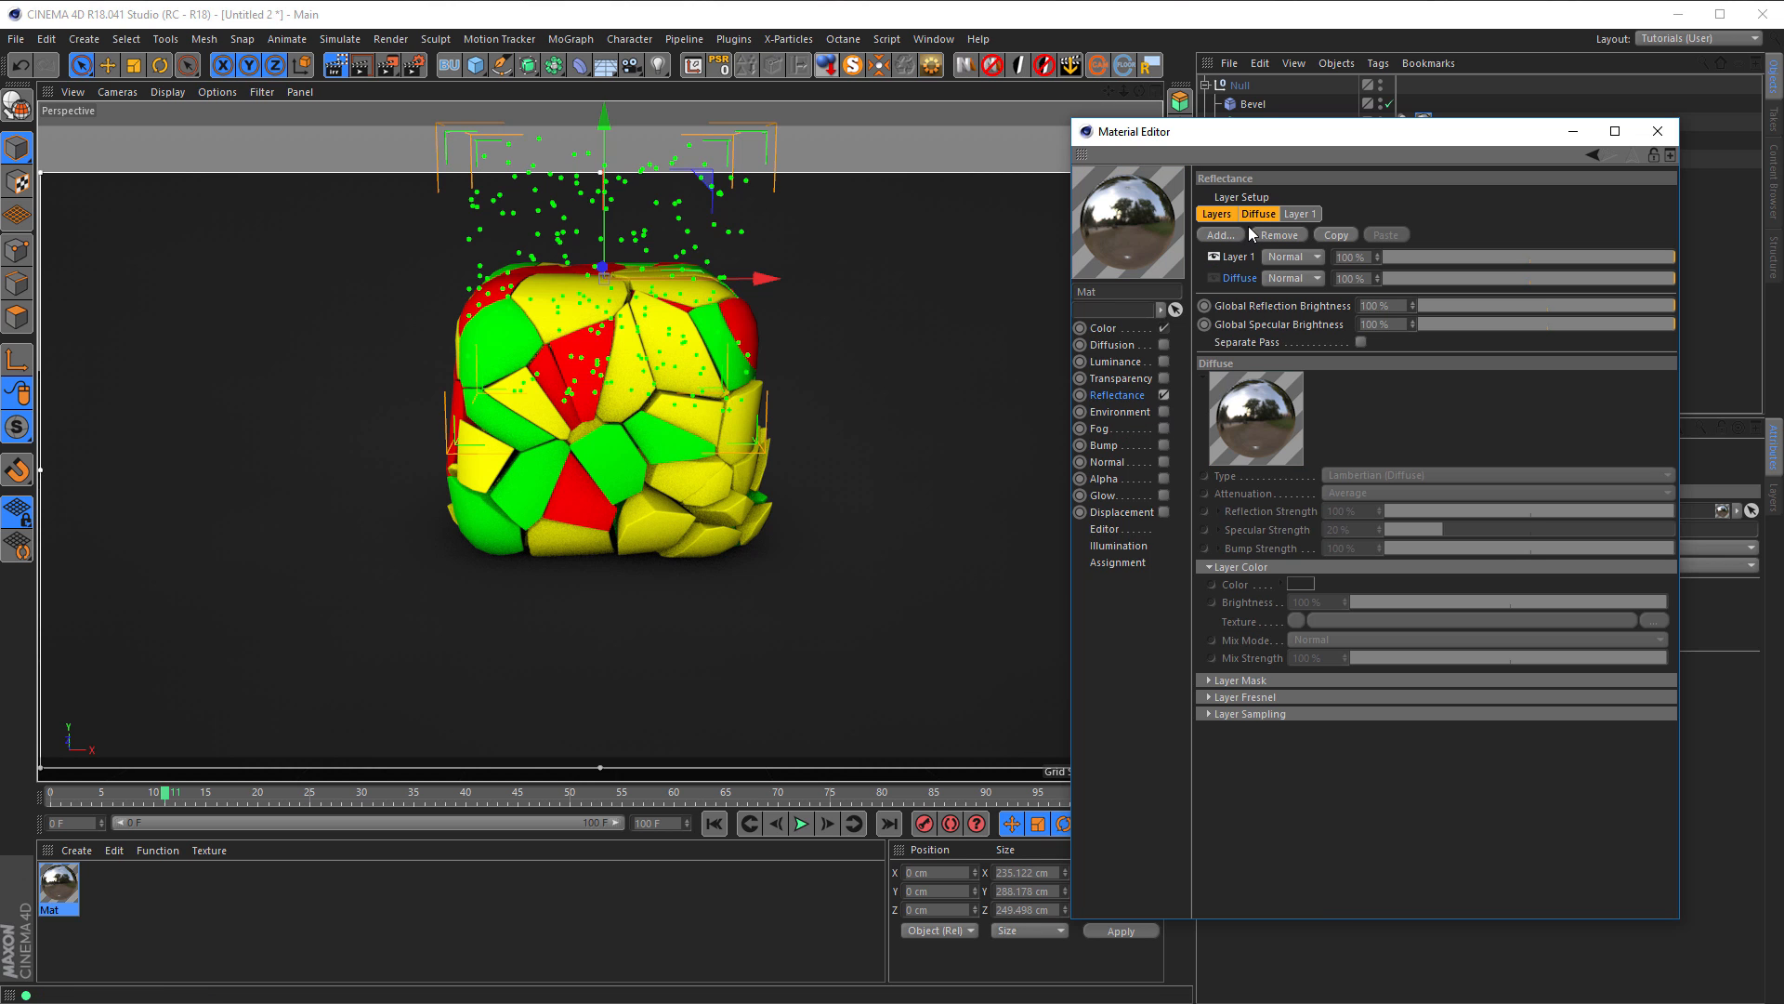
left_click(1241, 258)
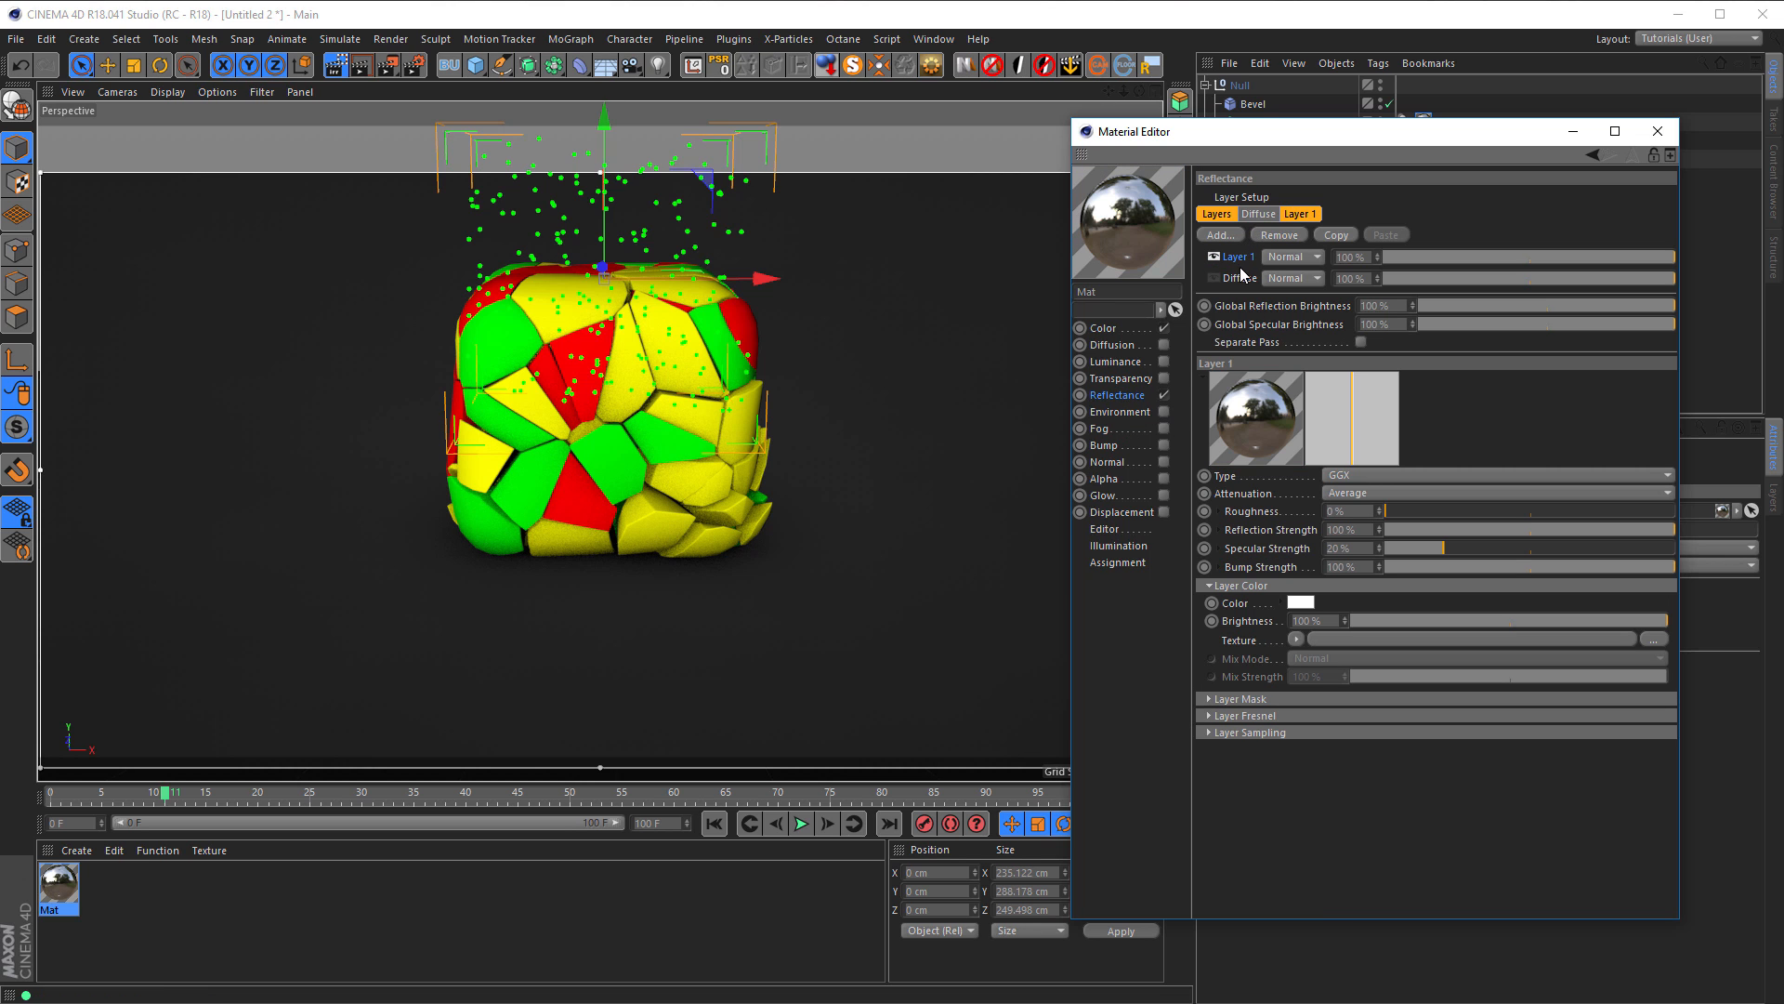
left_click(1316, 714)
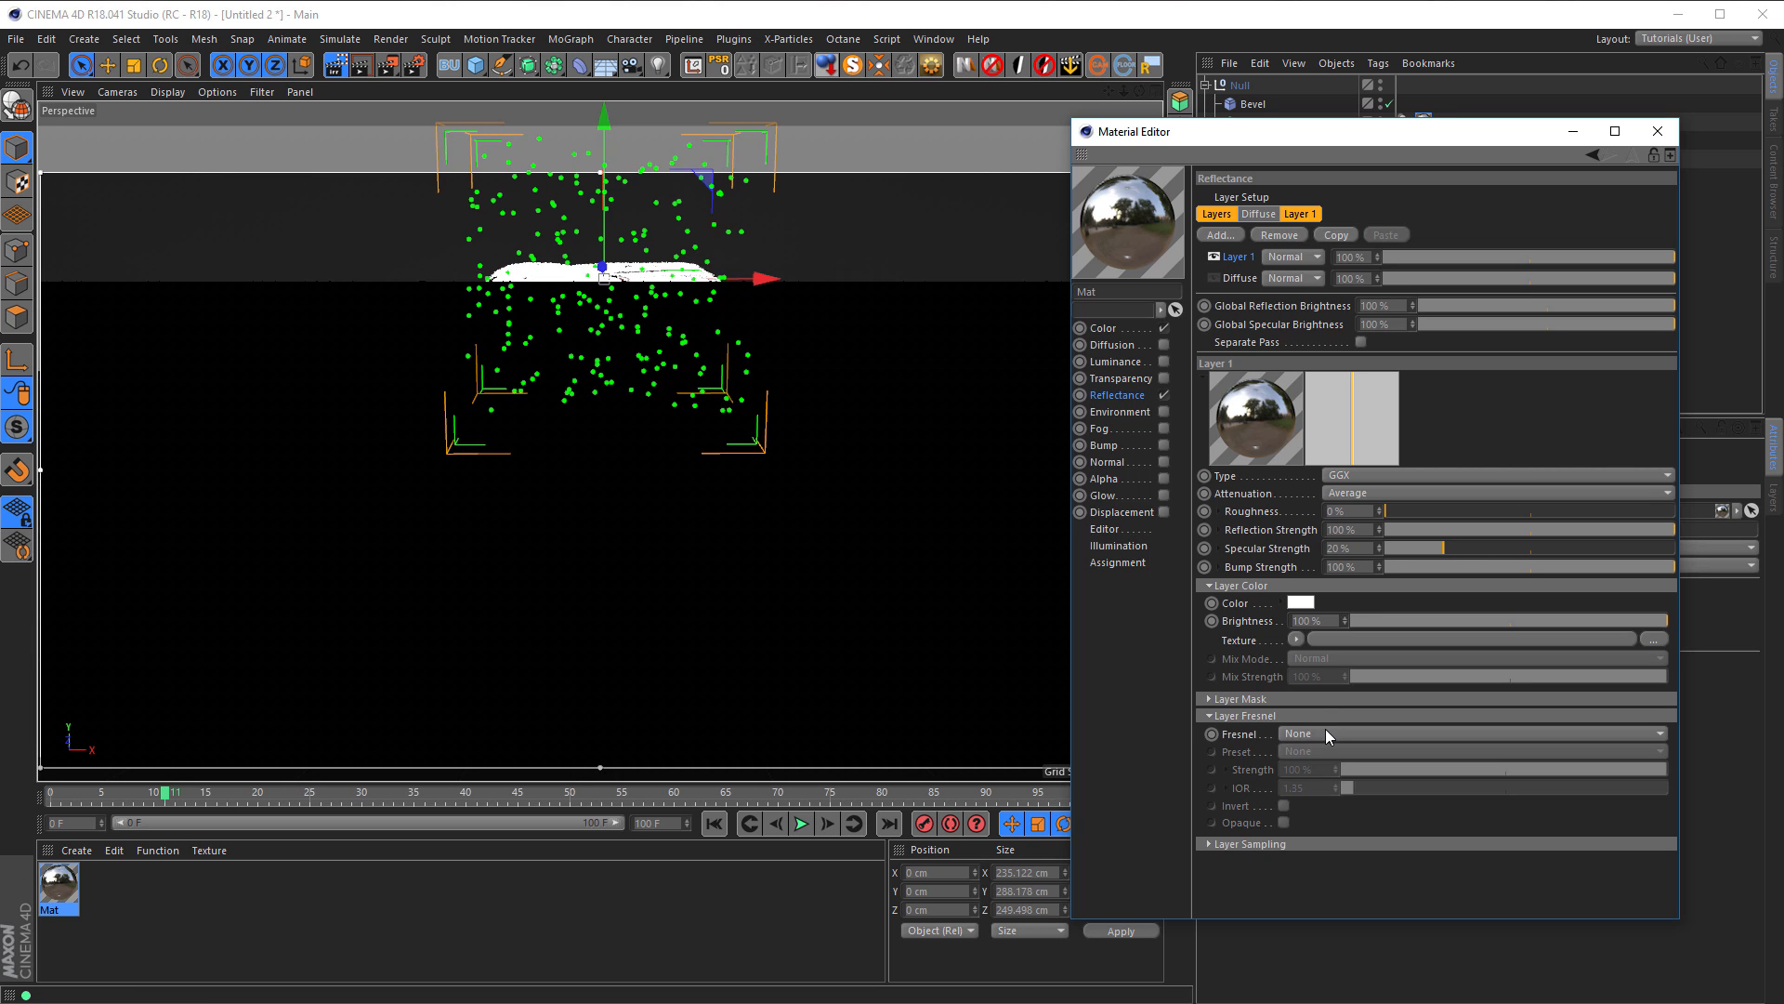
left_click(1339, 733)
left_click(1351, 771)
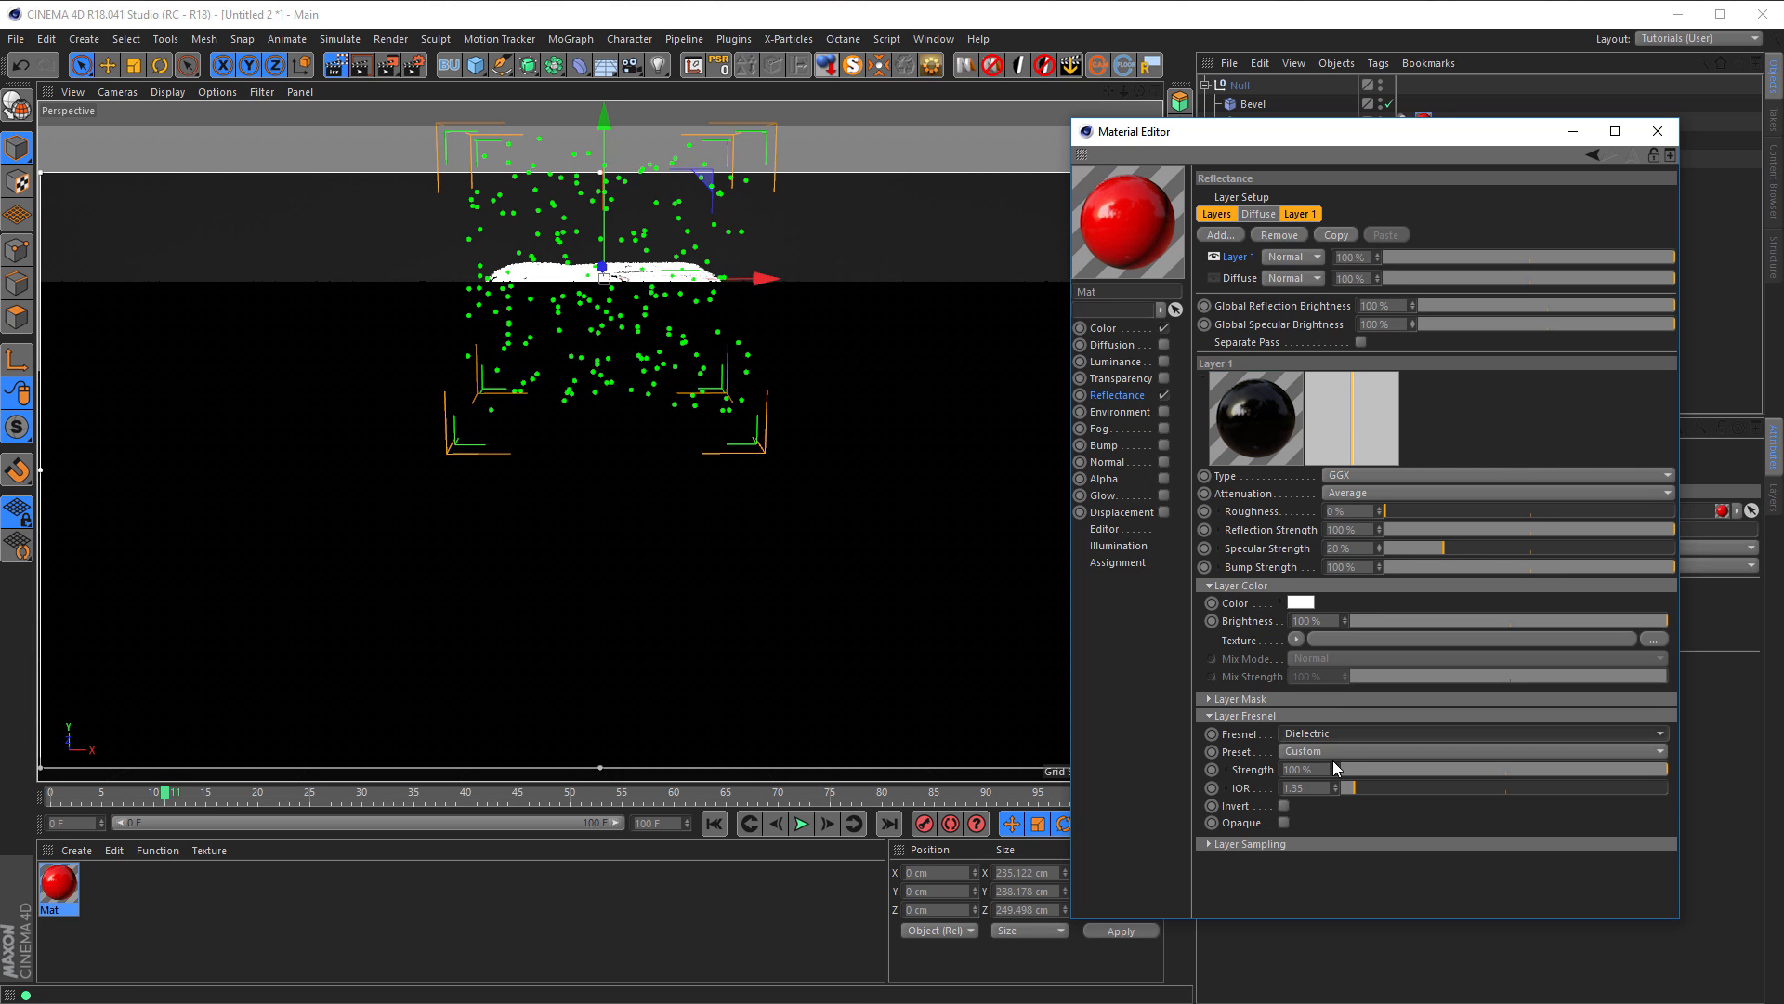
left_click(1317, 750)
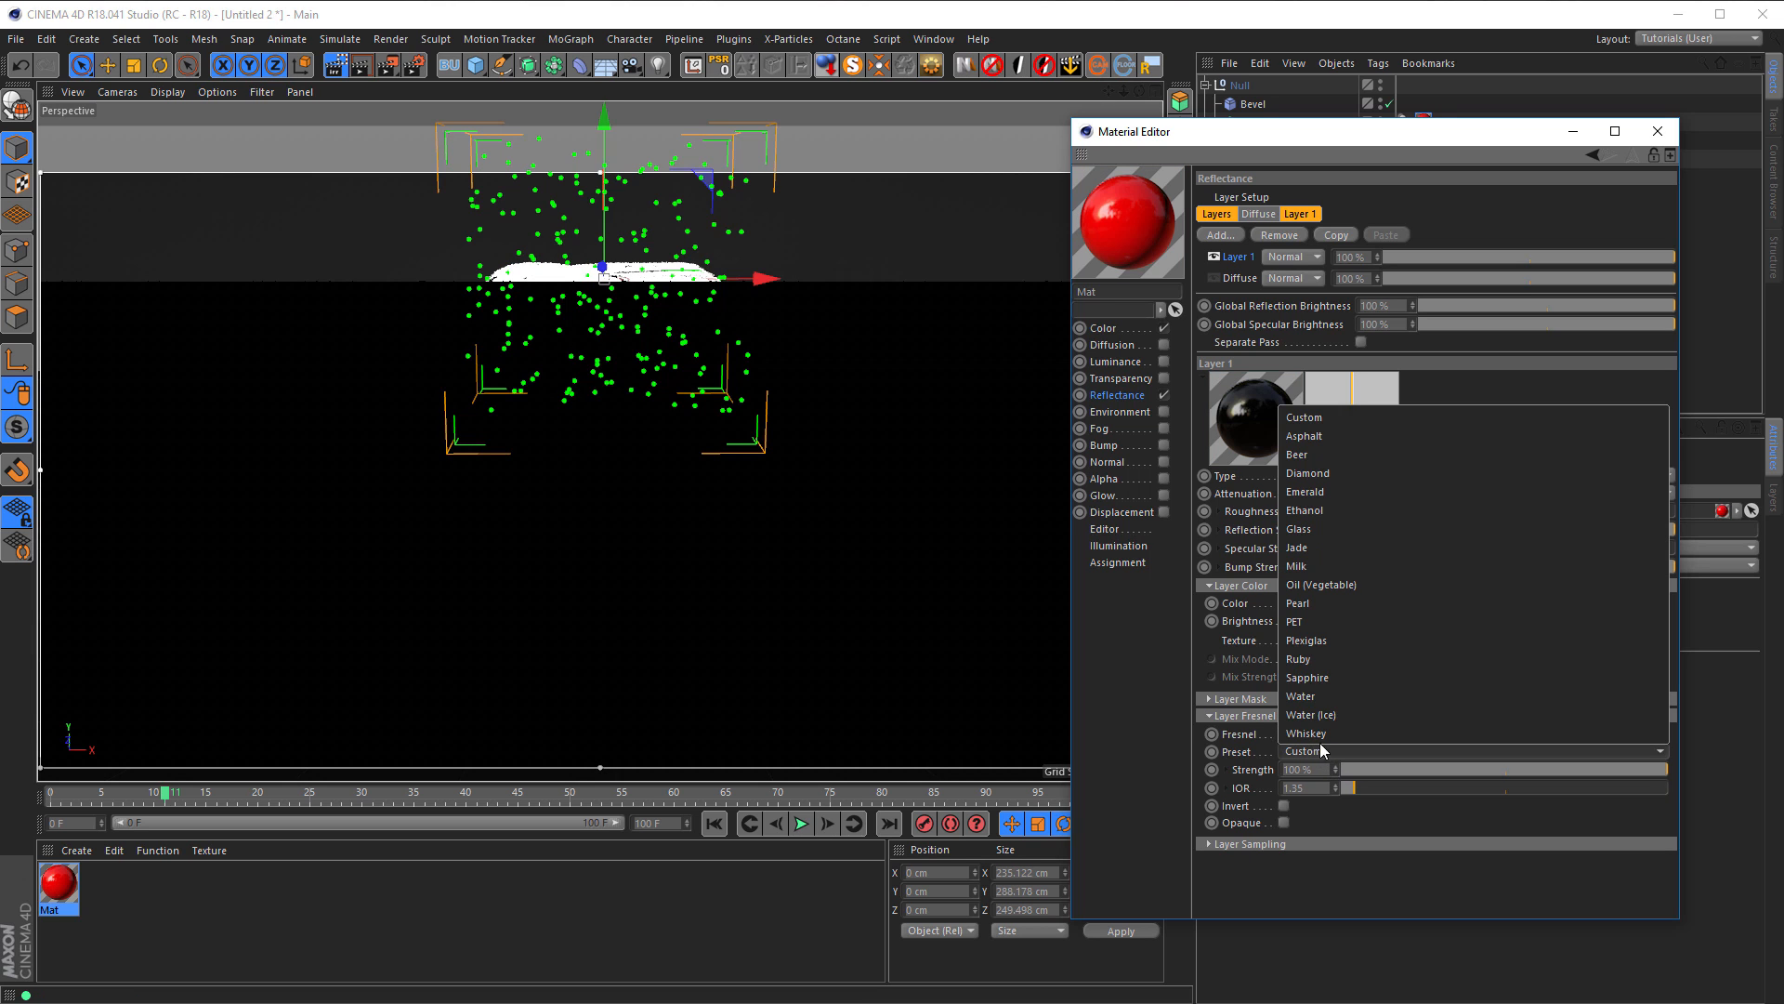
left_click(1338, 628)
Step: Set reflectance Layer 1's Roughness to 15 % and Specular Strength to 0 %, and render a closer view of the cube
mouse_move(1401, 550)
left_mouse_down()
mouse_move(1383, 548)
mouse_move(1421, 509)
mouse_move(1436, 539)
left_mouse_up()
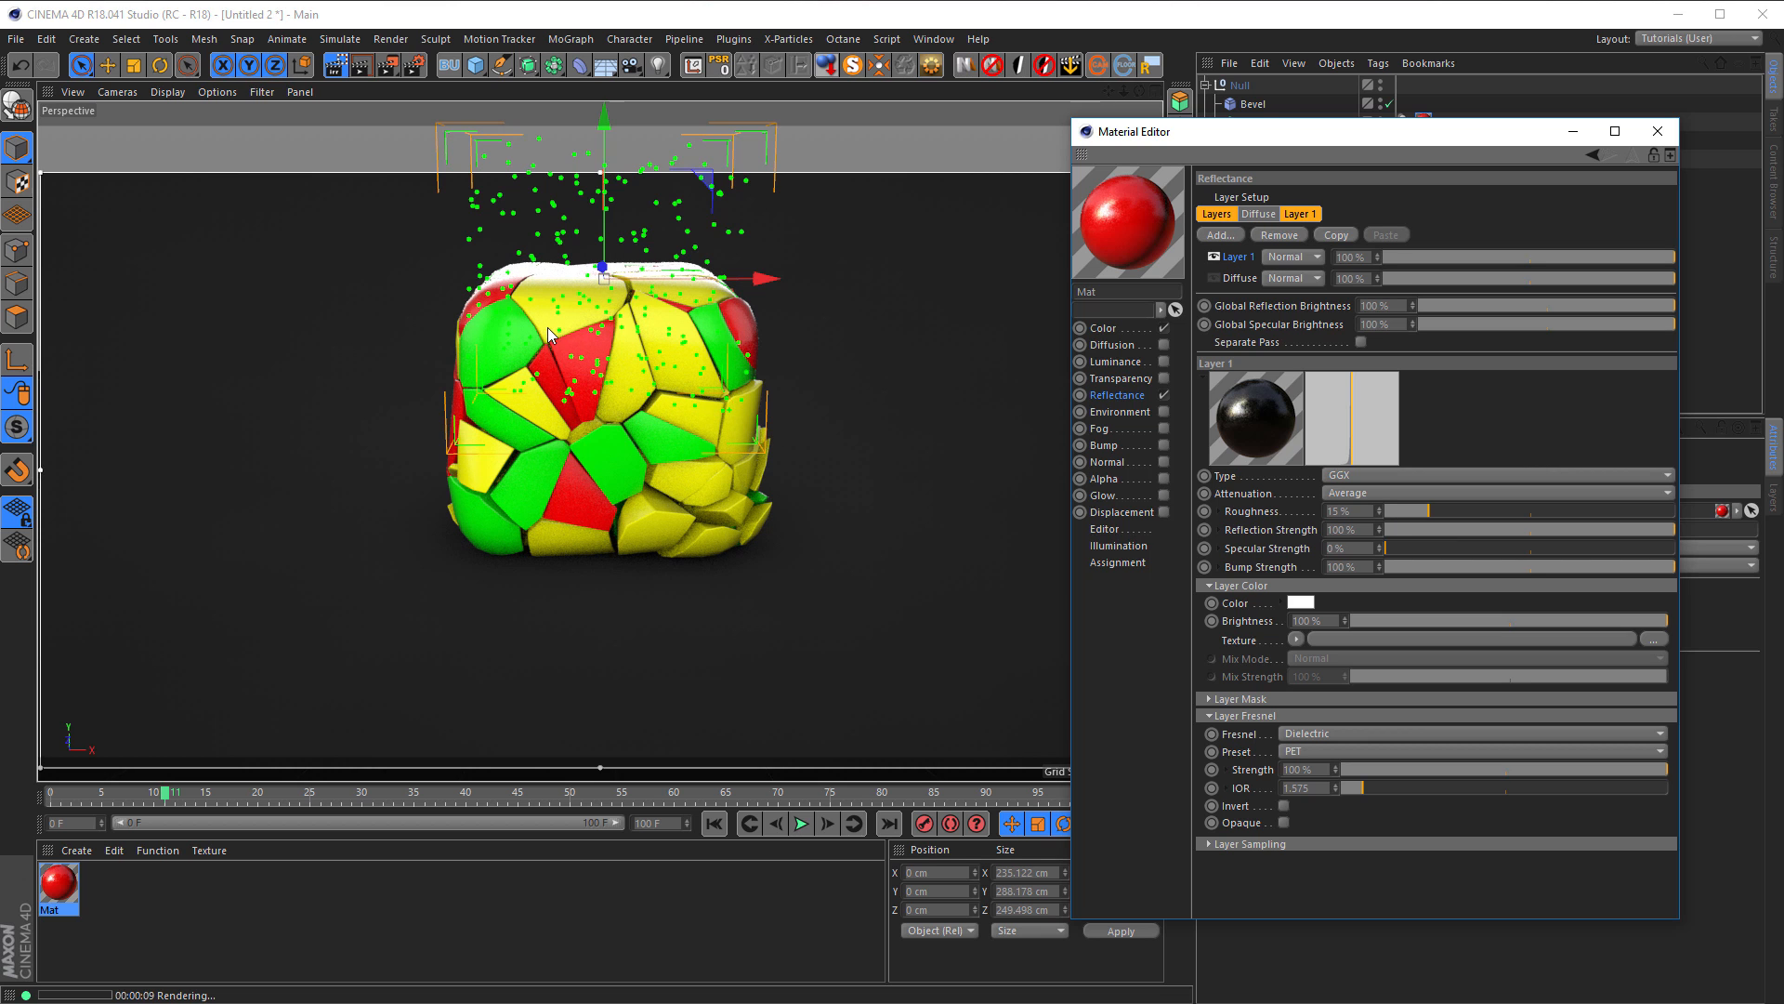
right_click_drag(577, 278, 620, 279, "alt")
key("ctrl+r")
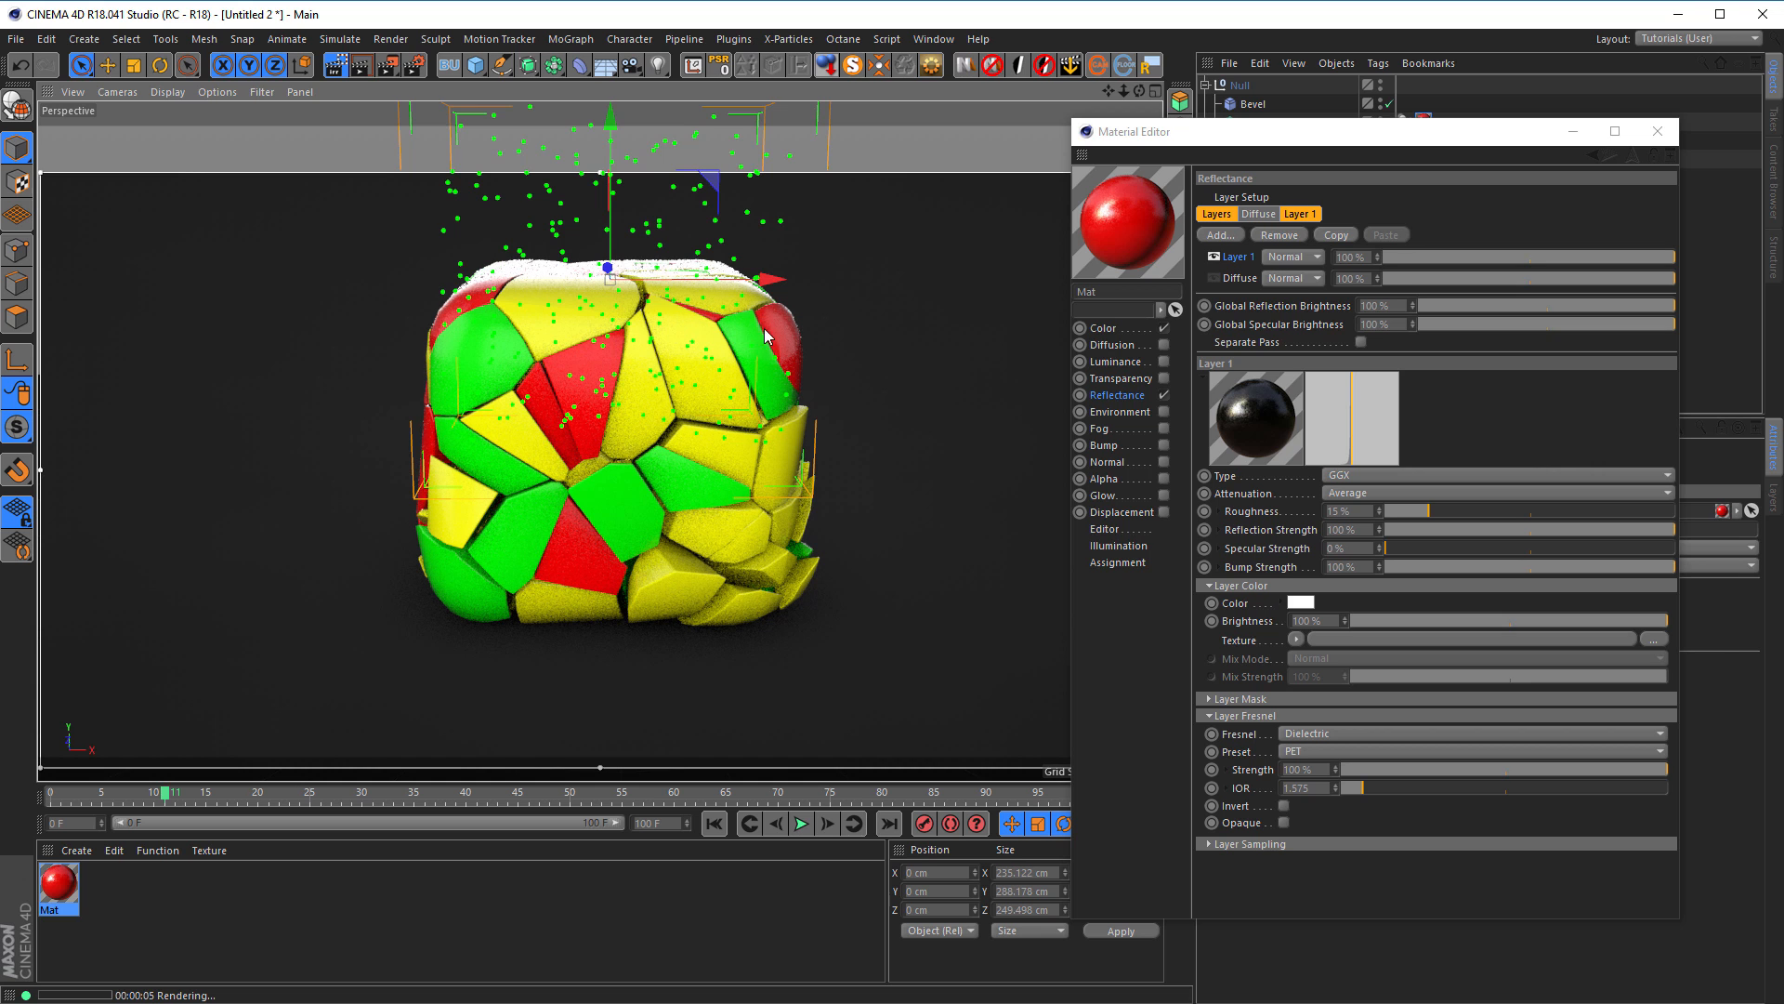
Step: Wrap the Color channel's Variation texture in a Layer shader and open its layer list
left_click(1108, 329)
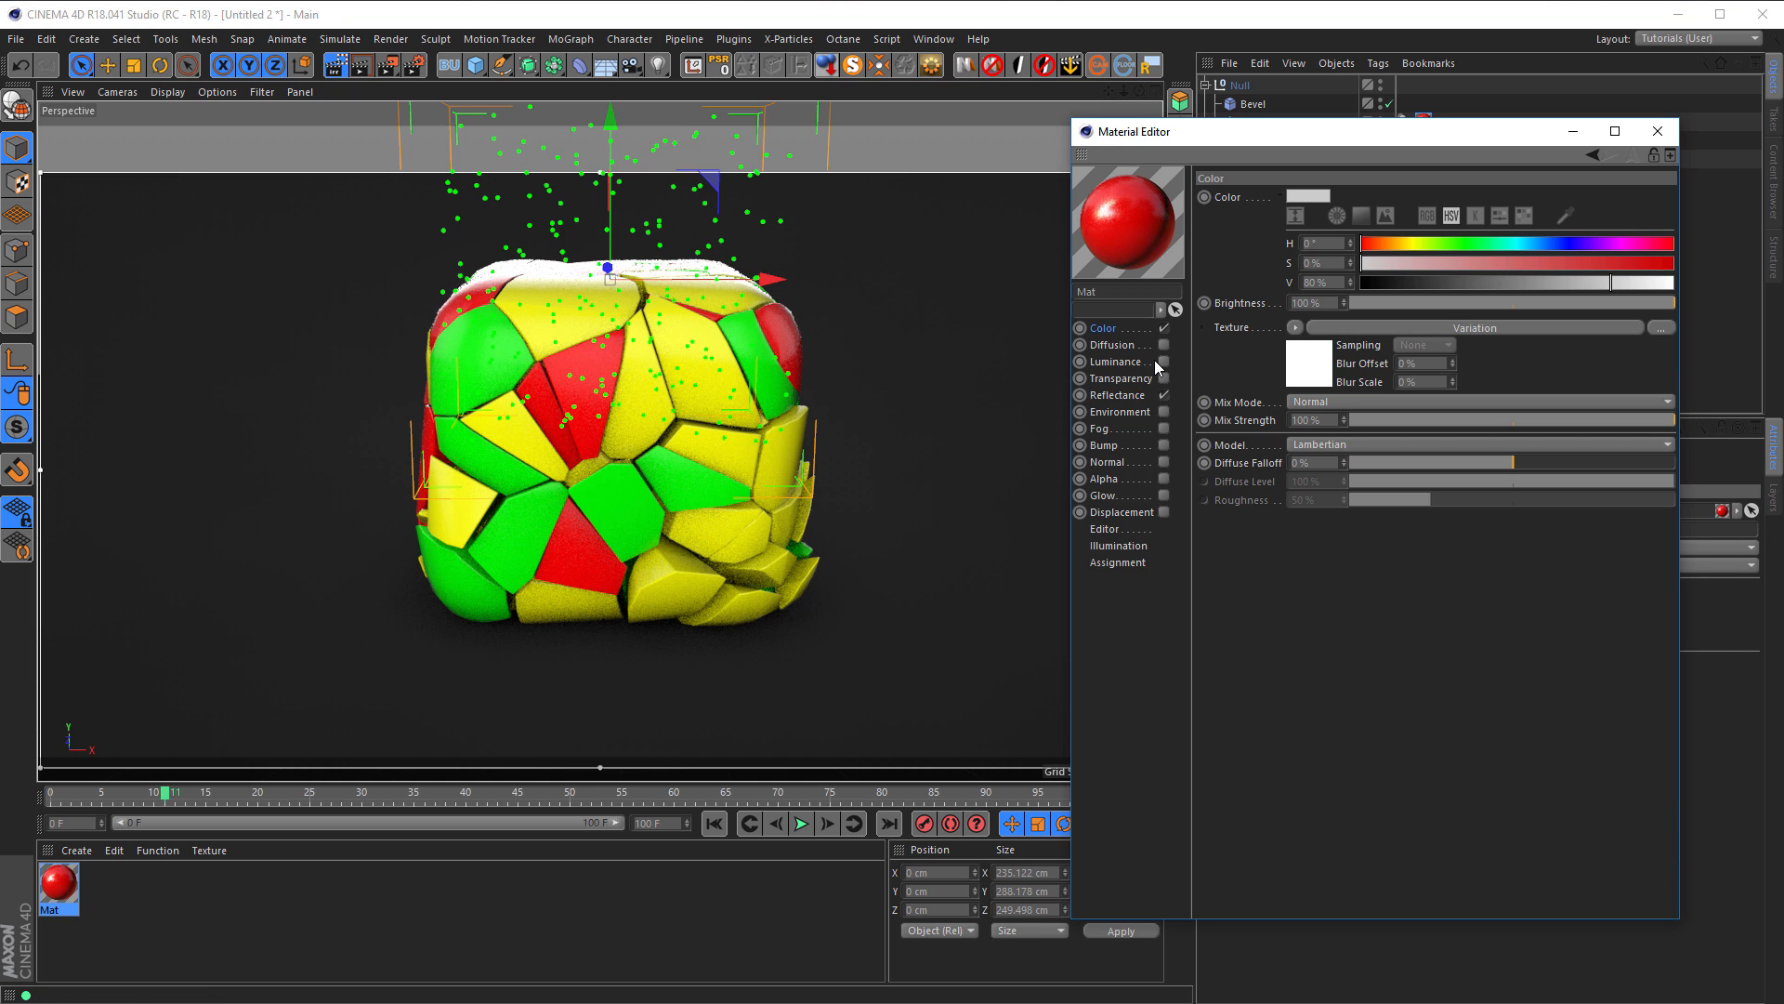
left_click(1308, 373)
left_click(1637, 153)
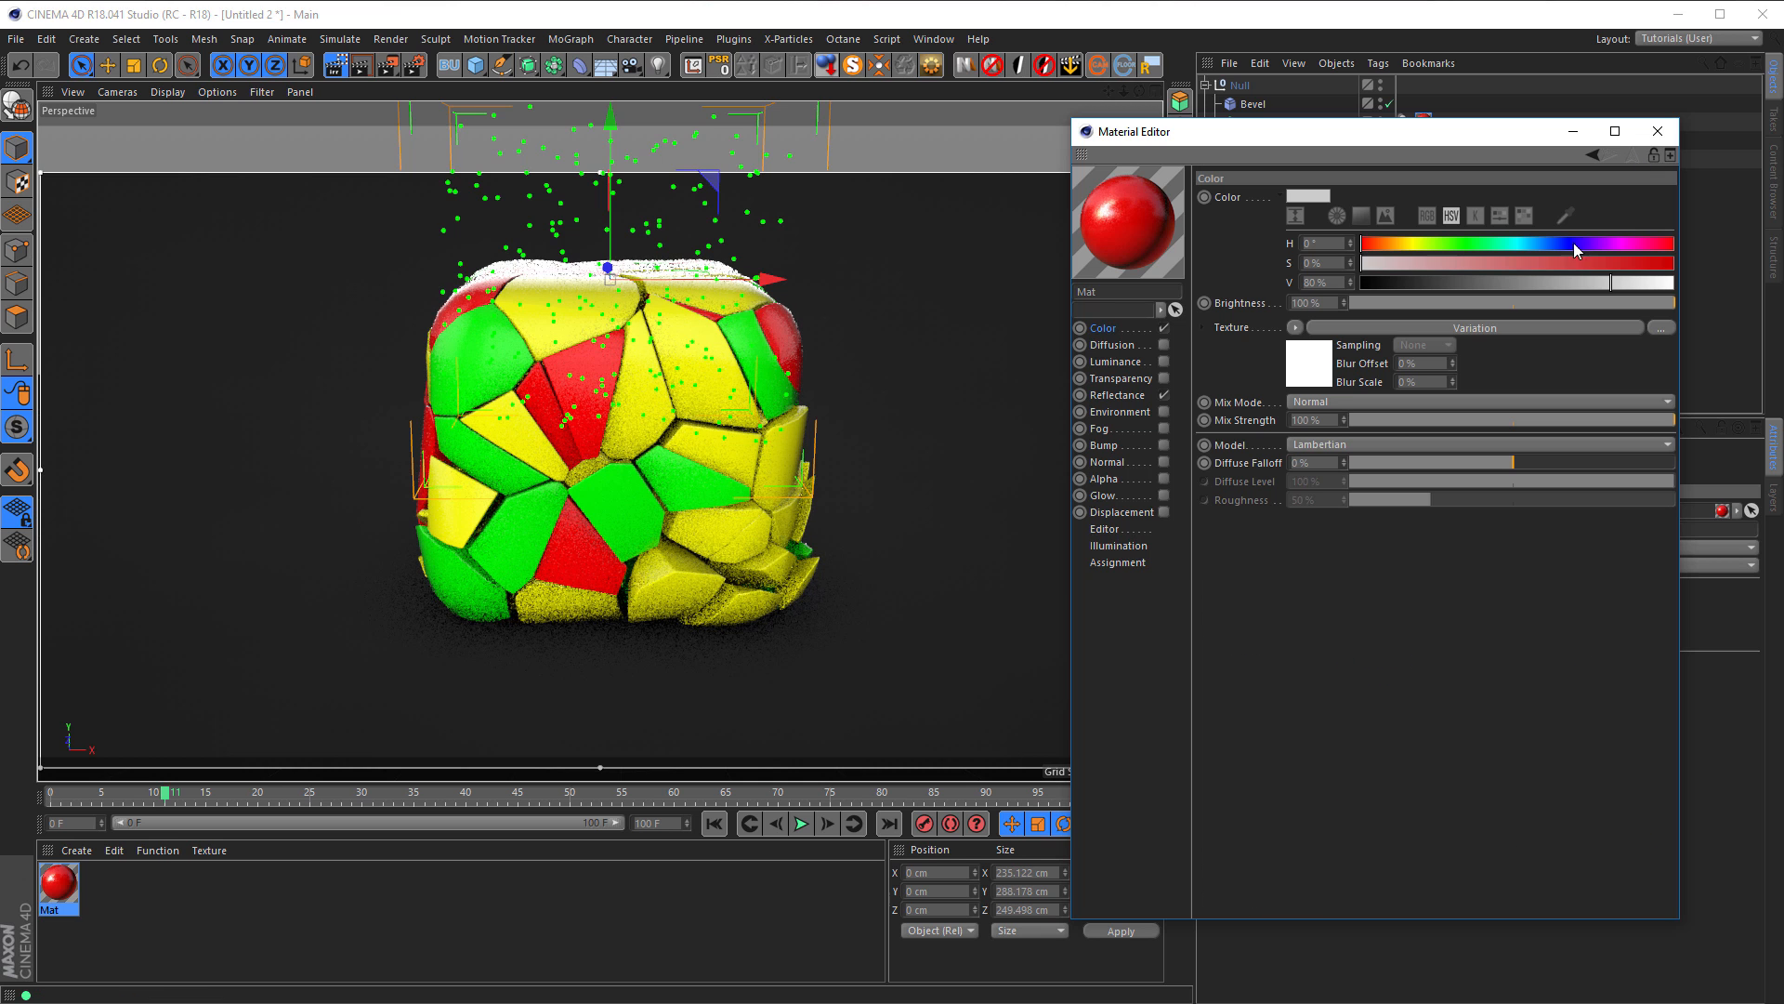
left_click(1294, 328)
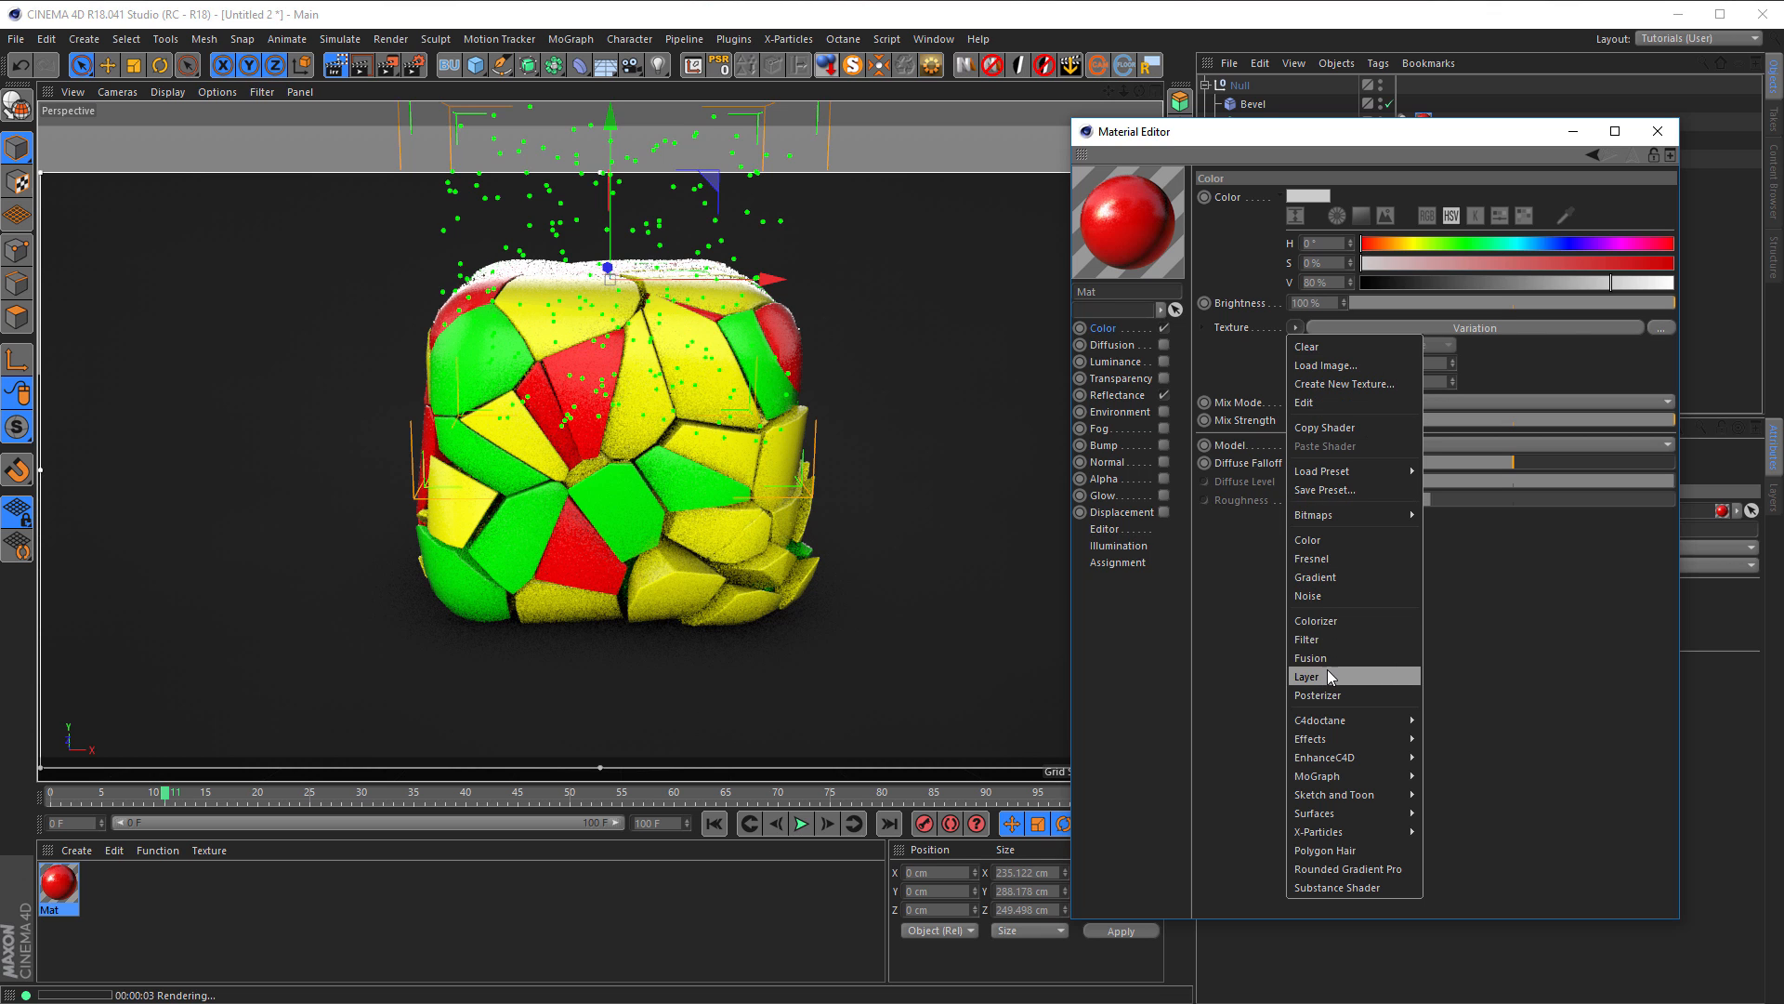
left_click(1327, 673)
left_click(1307, 364)
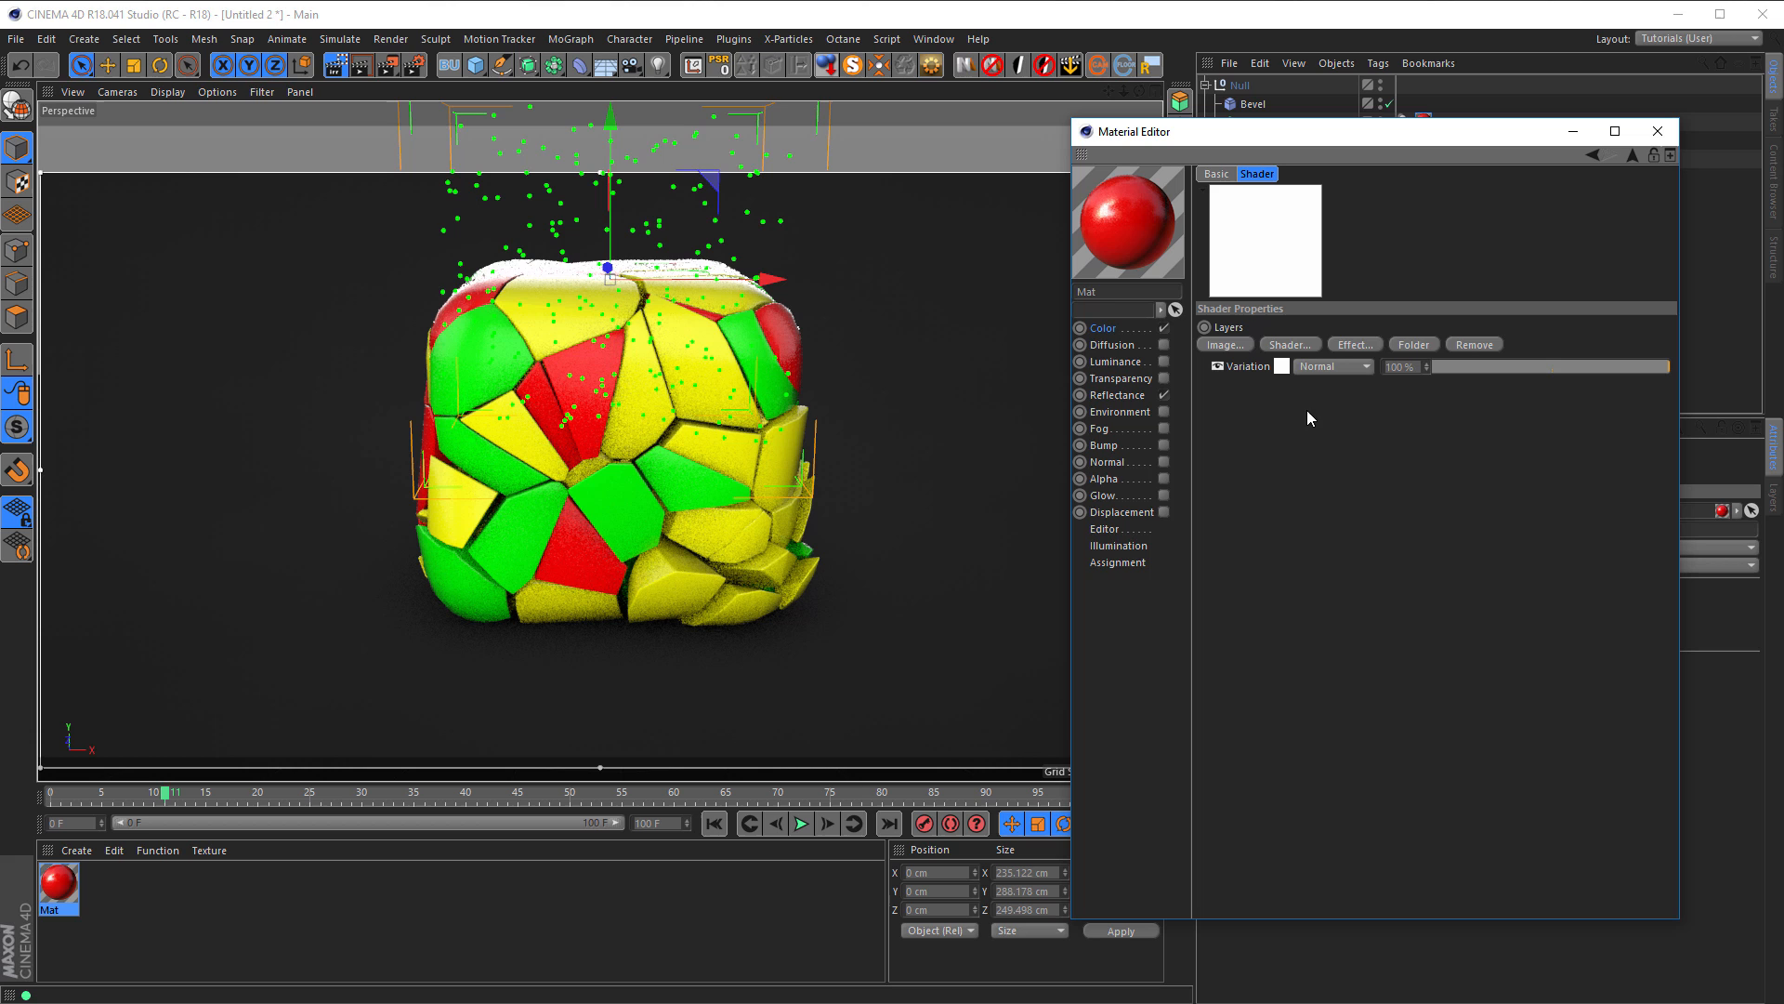
Step: Add an Ambient Occlusion shader above Variation in the Layer shader and enable its Invert Direction option
left_click(1288, 345)
mouse_move(1397, 614)
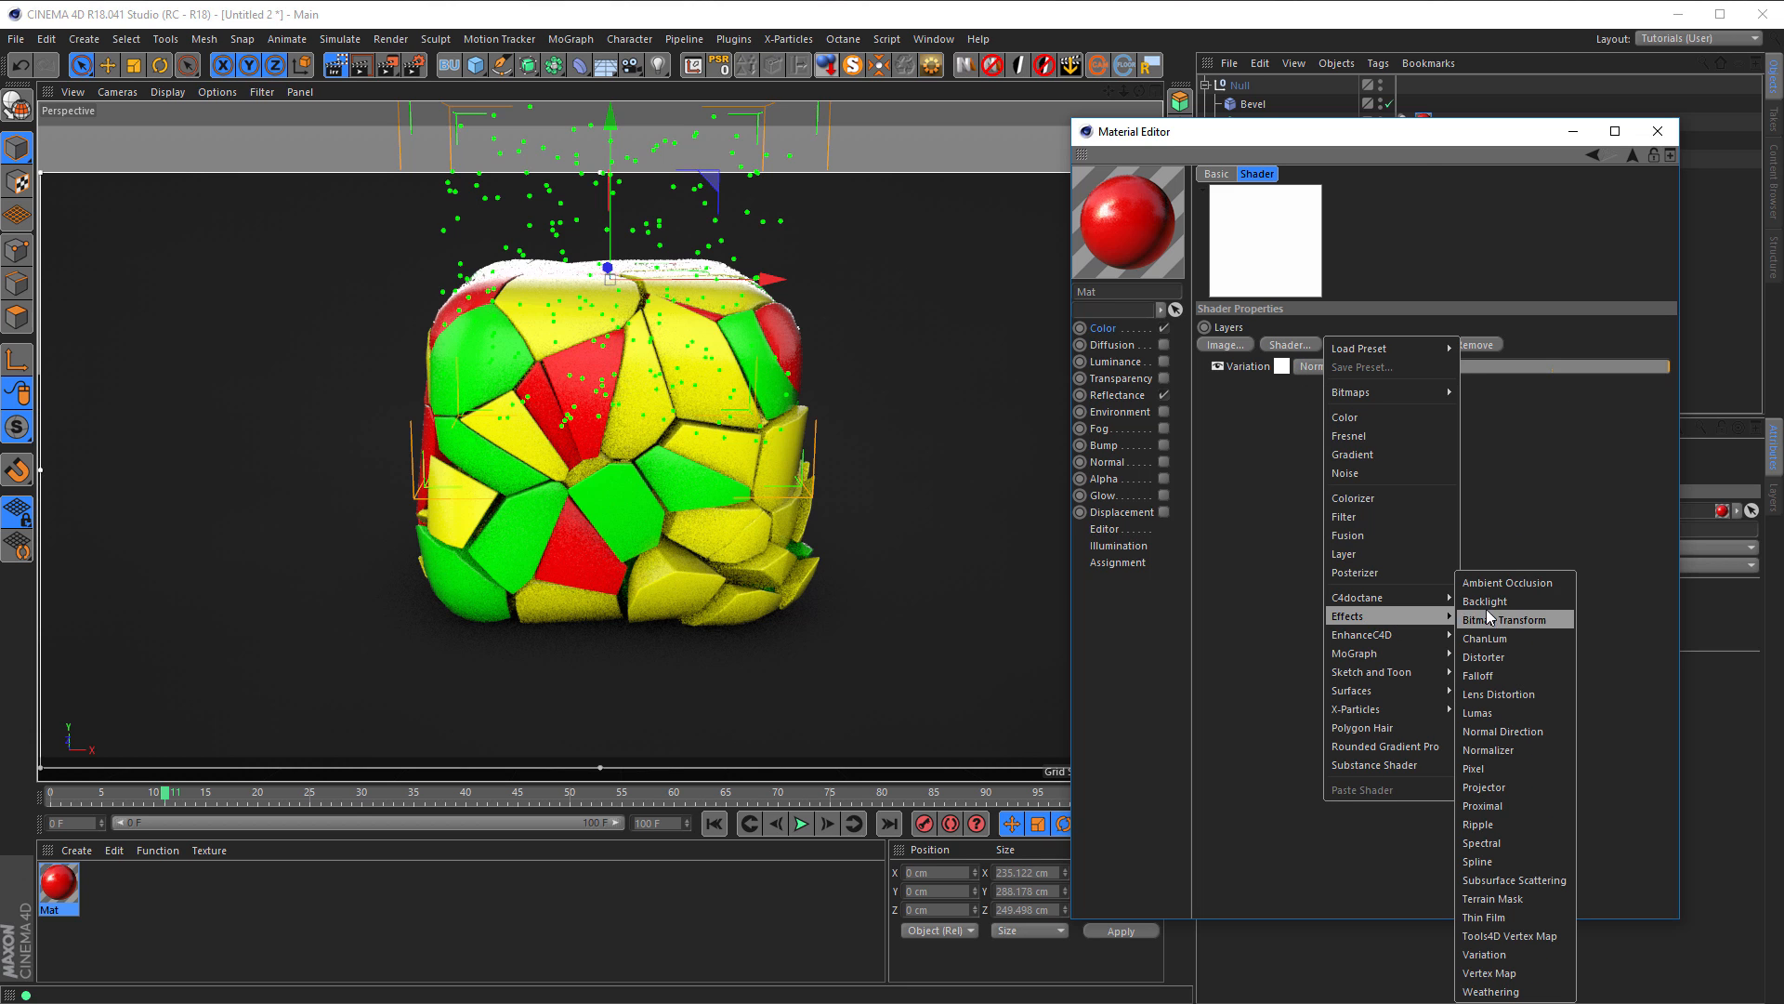
left_click(1507, 583)
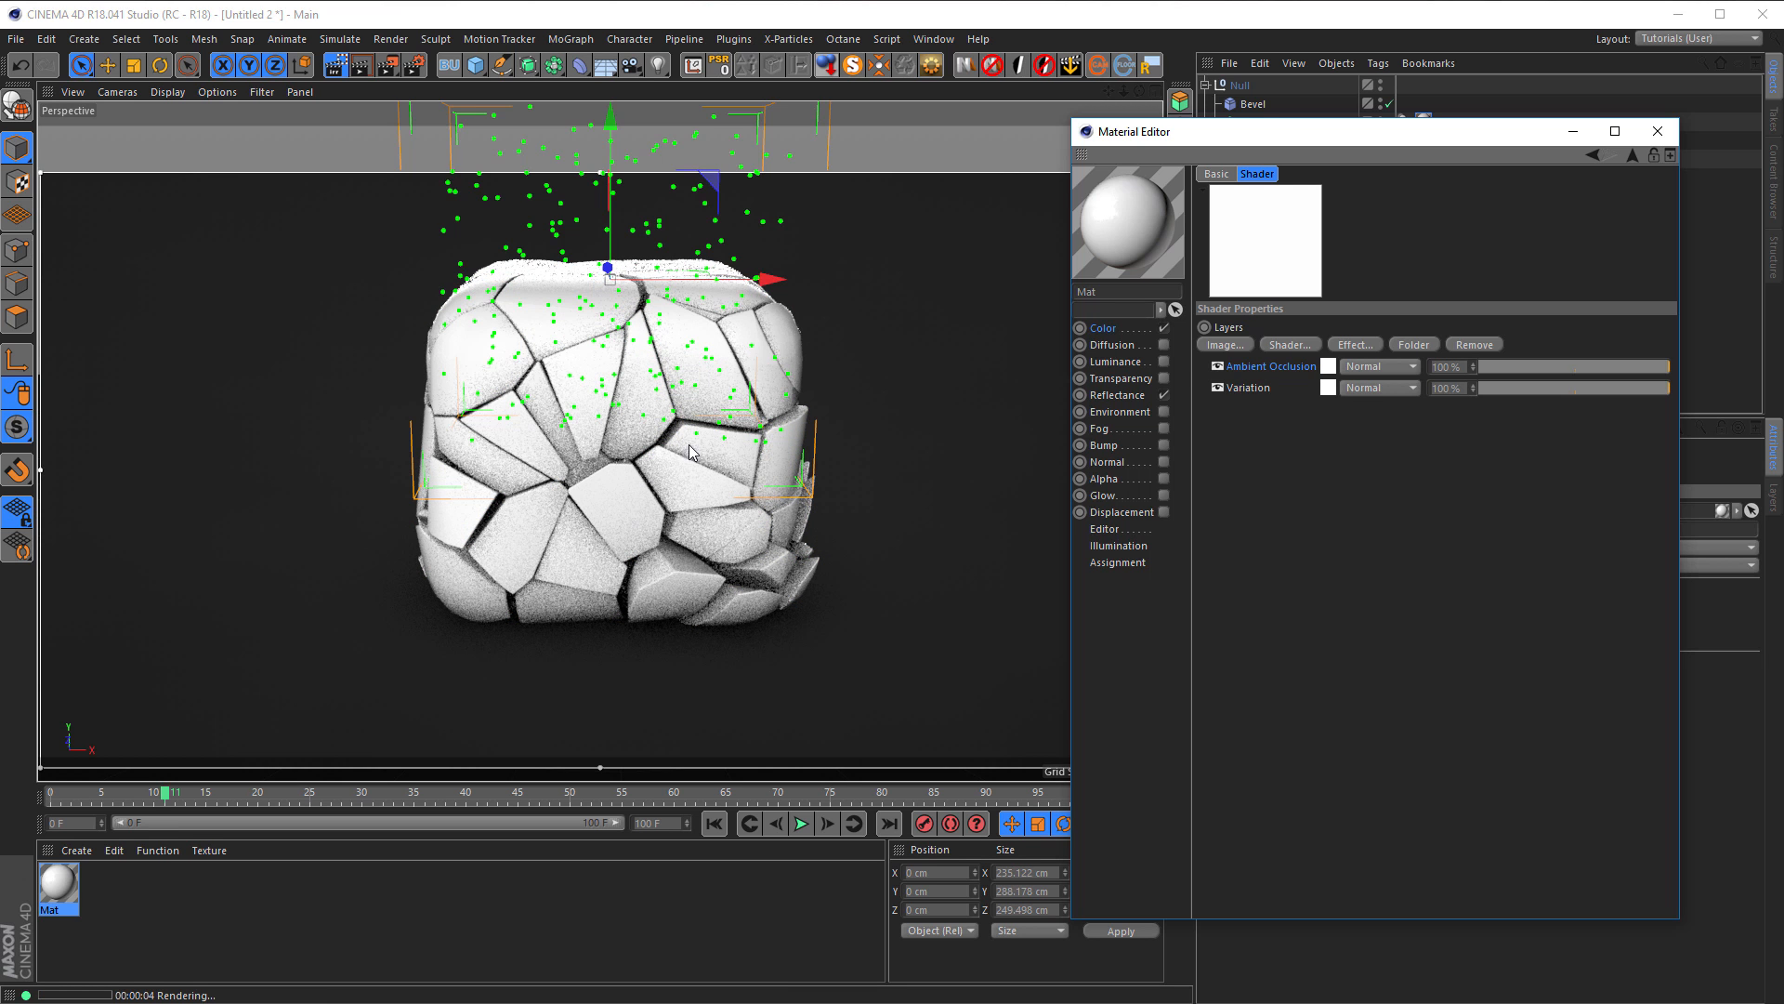
left_click(1330, 367)
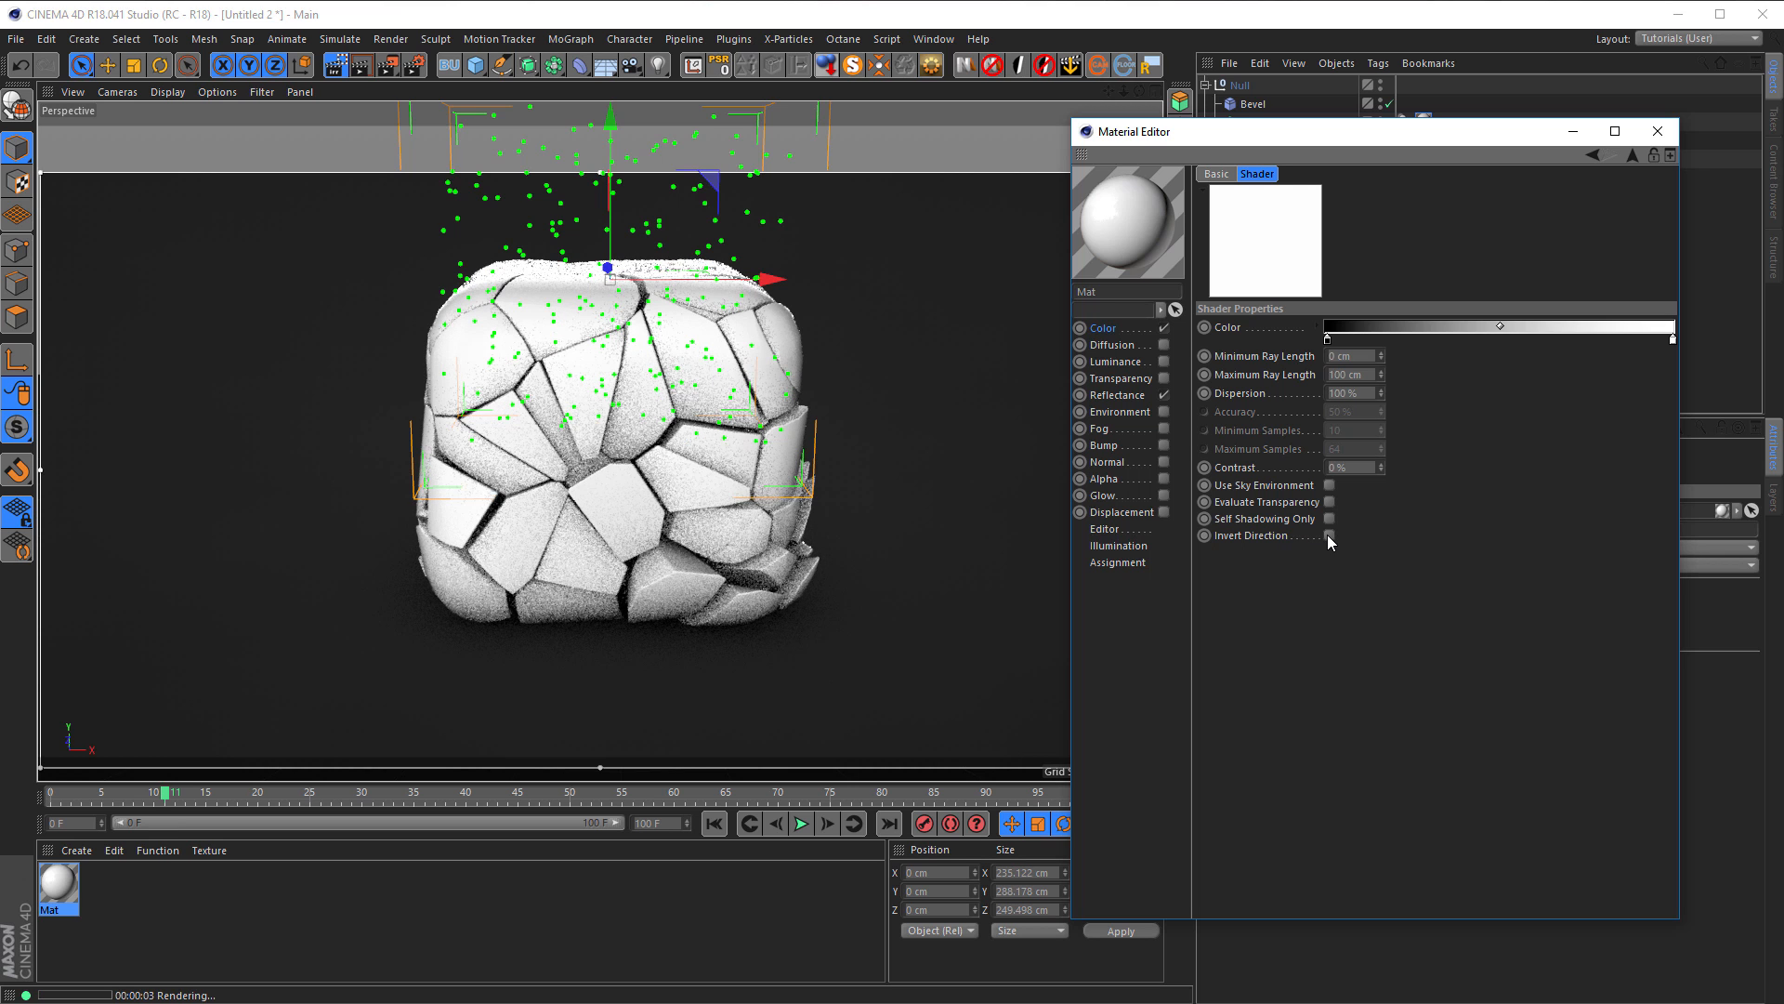
left_click(1329, 534)
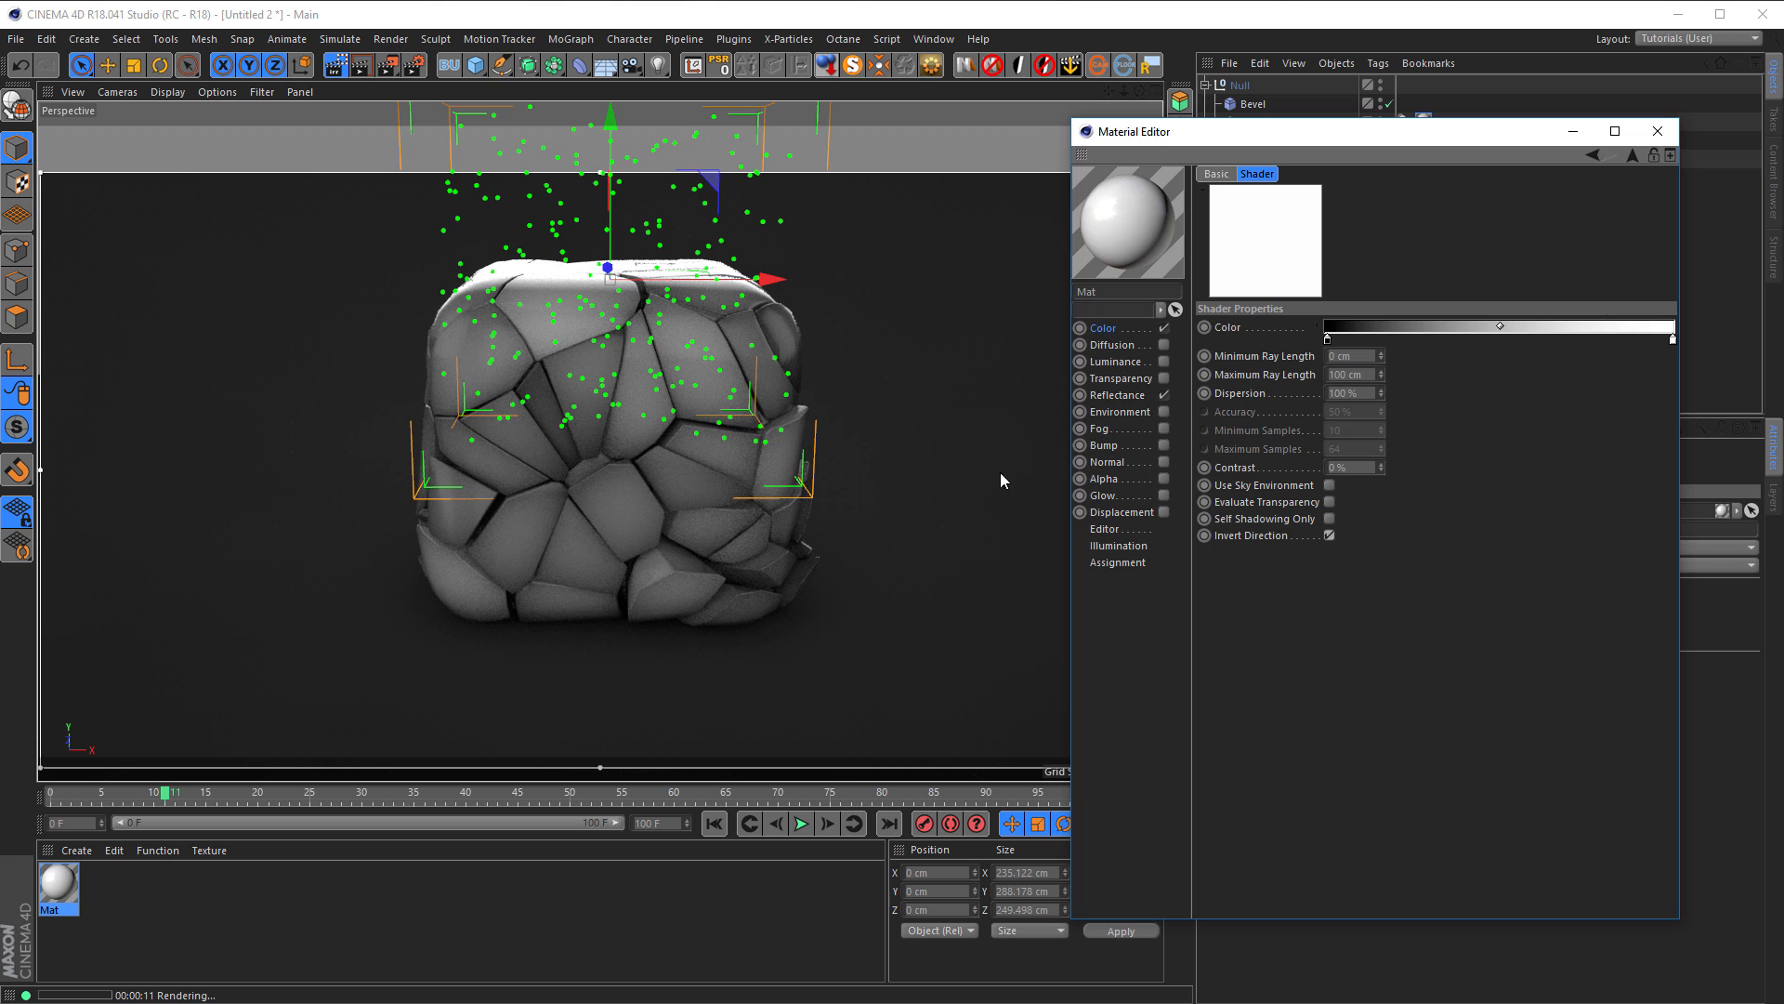
Step: Set the Ambient Occlusion layer's blend mode to Multiply over the Variation layer
left_click(1633, 154)
left_click(1366, 366)
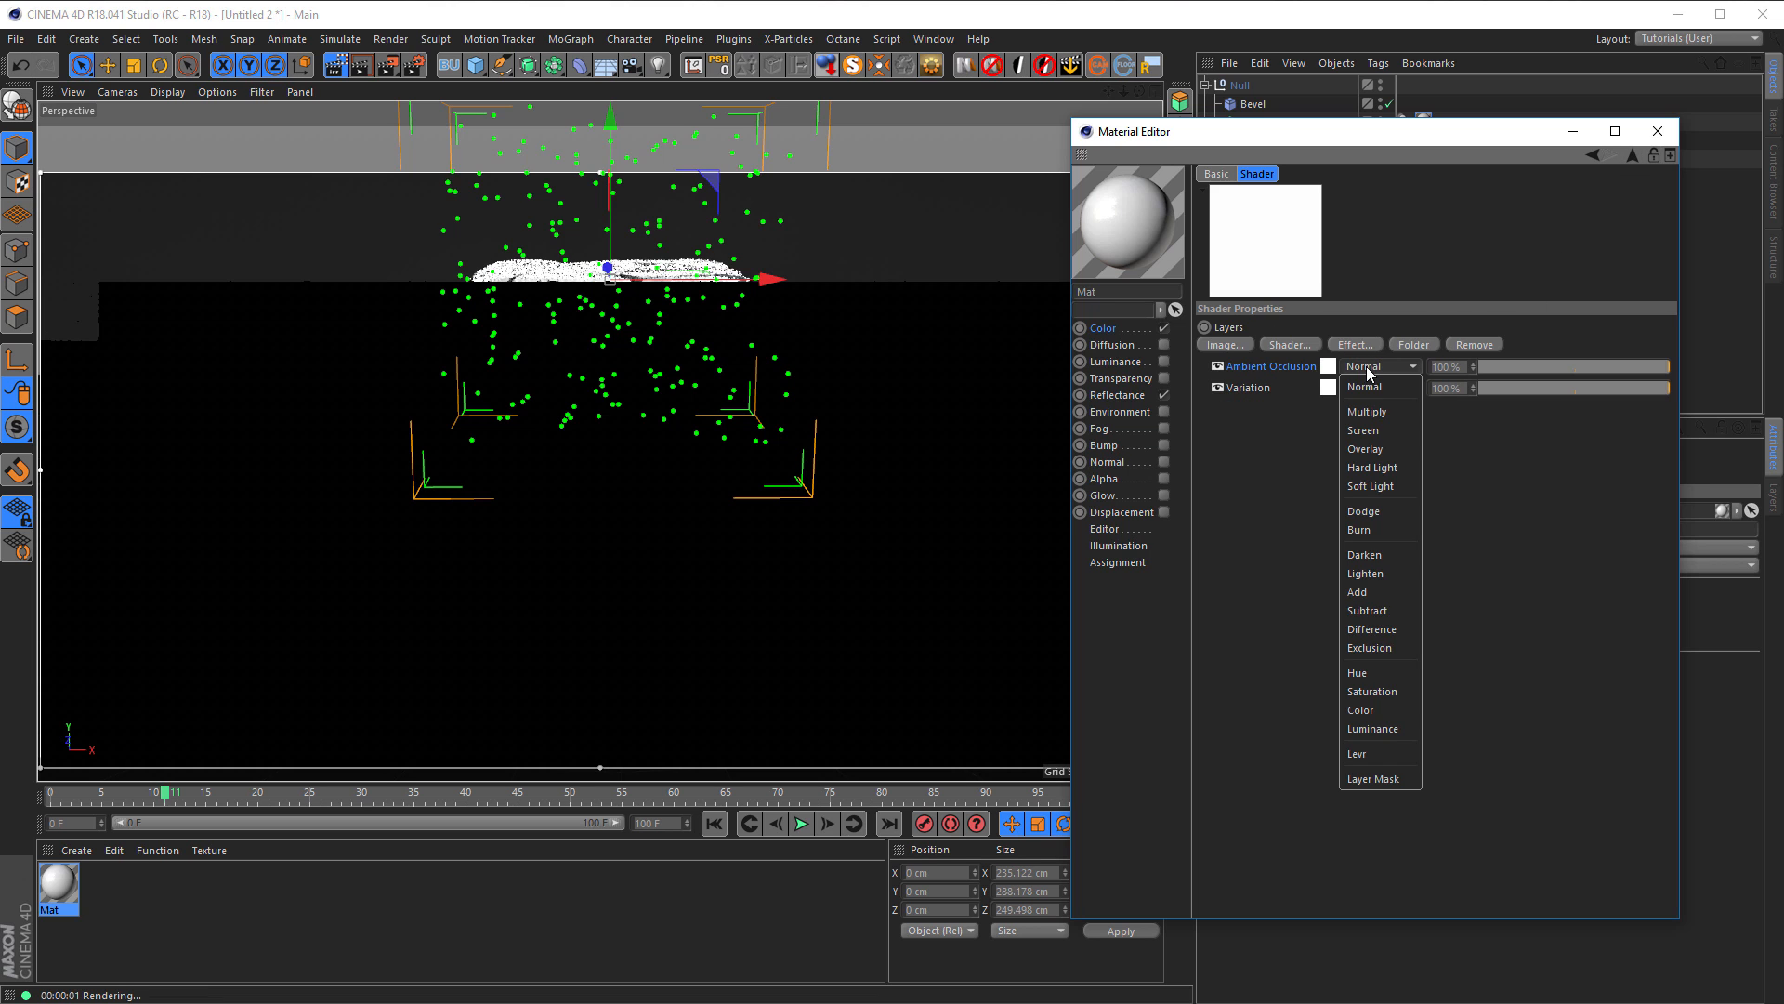
left_click(1380, 412)
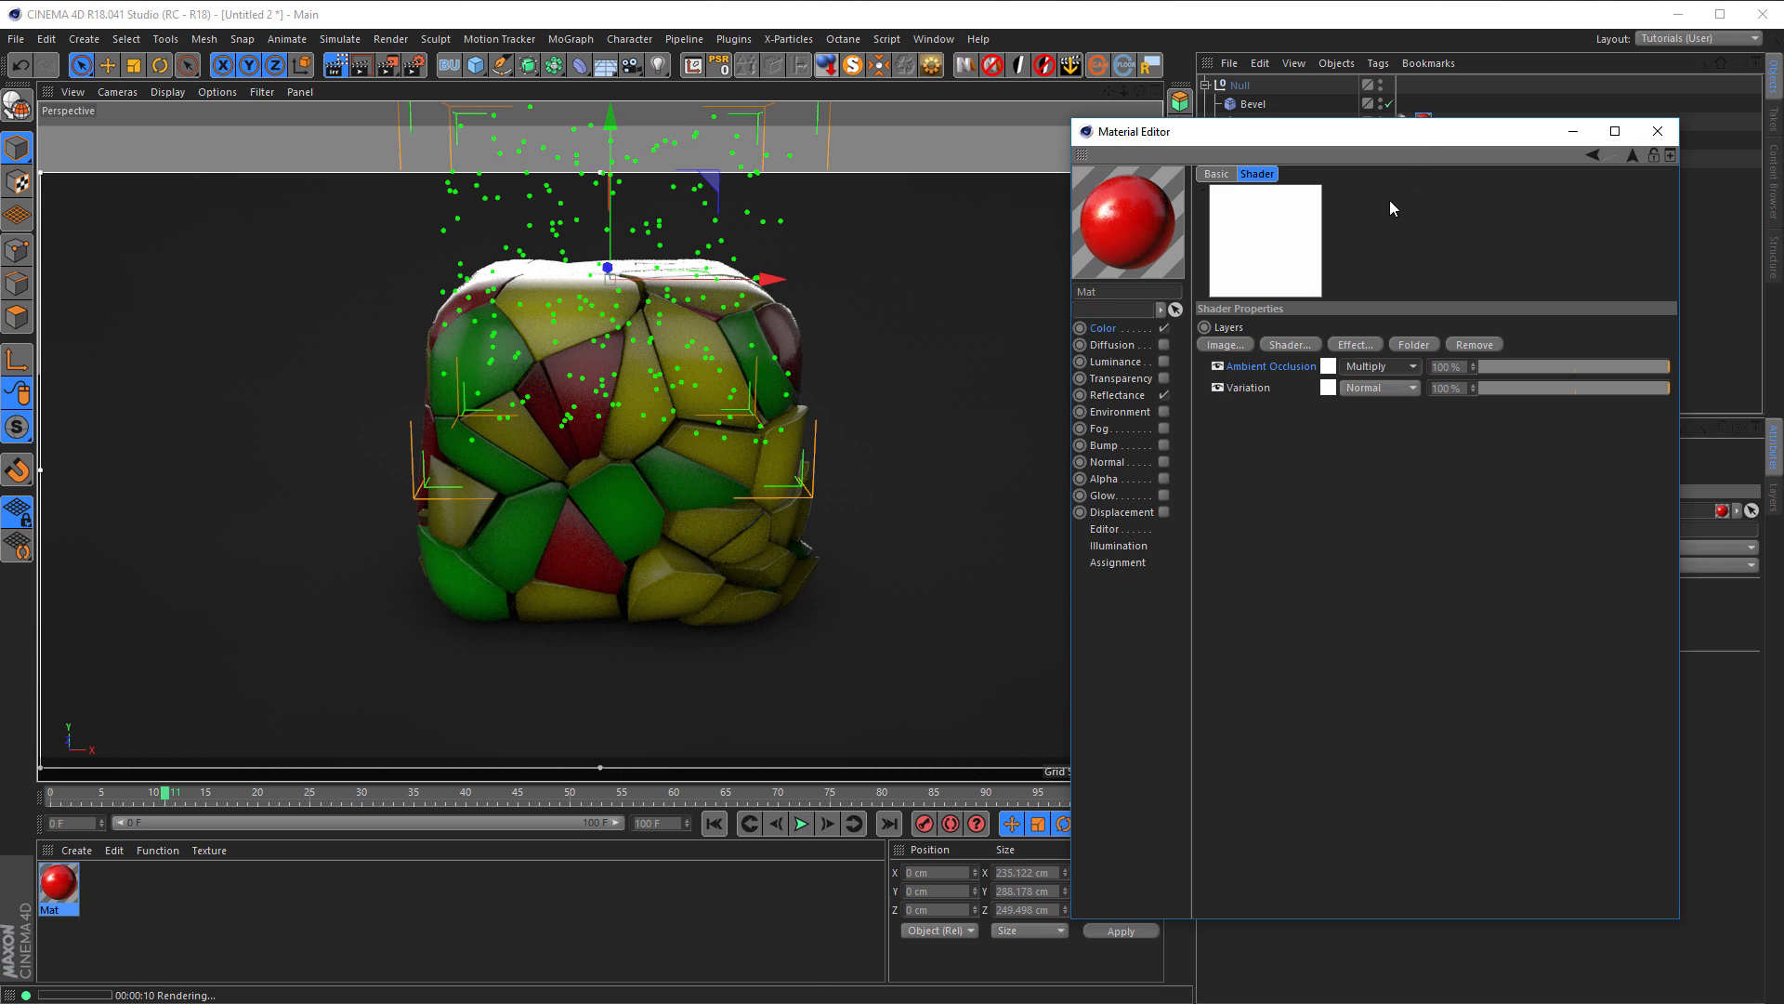
Step: Switch between the Low GI and Low render setting presets to compare the cube's lighting, keeping Low GI active
left_click_drag(1418, 132, 1475, 132)
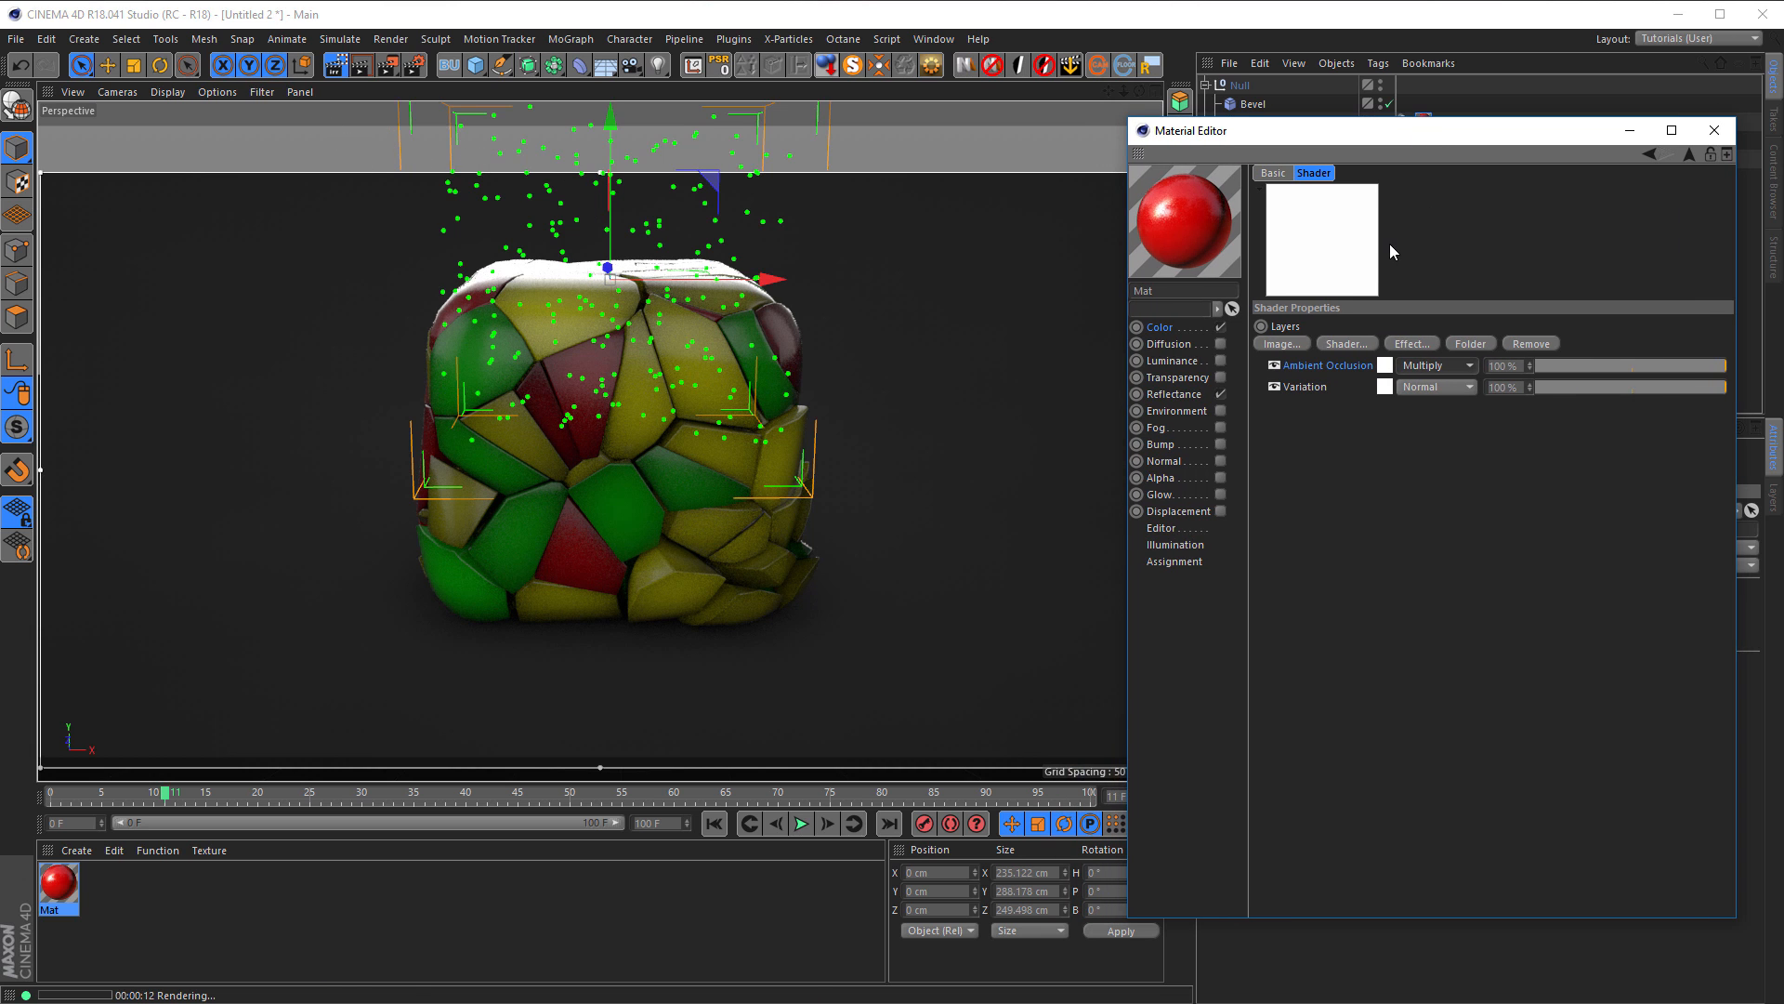
left_click(414, 65)
left_click(811, 558)
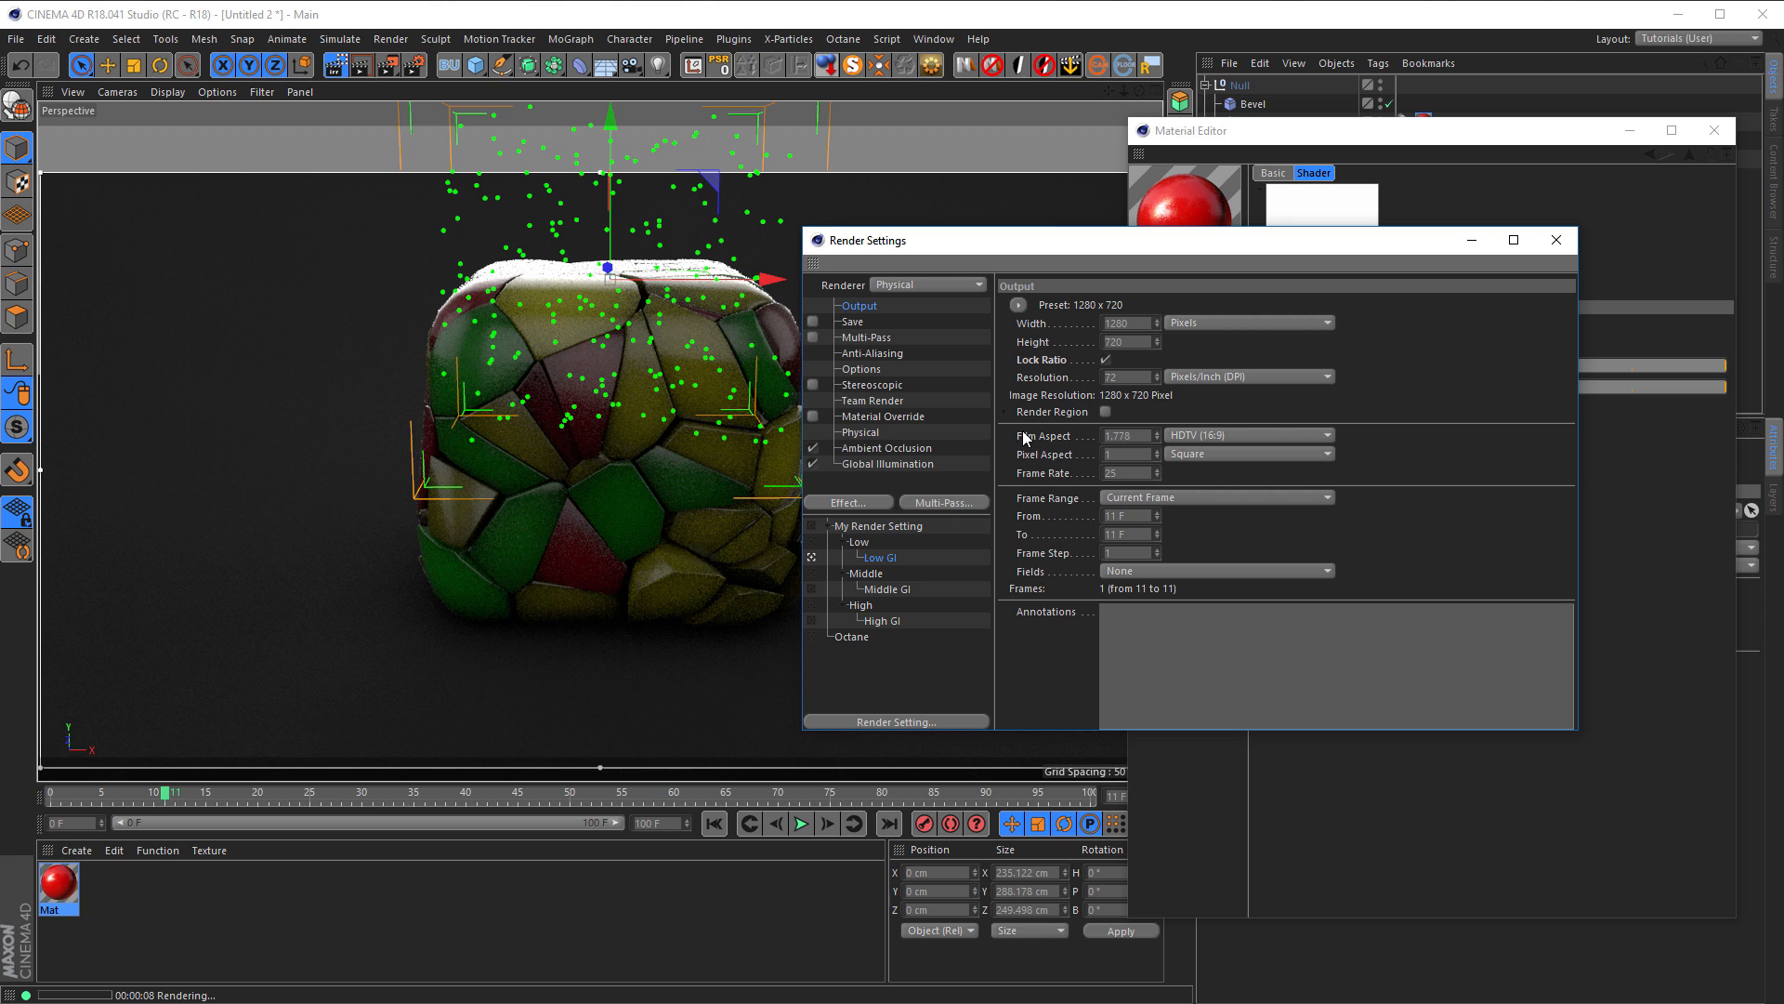
left_click(808, 542)
left_click(1560, 242)
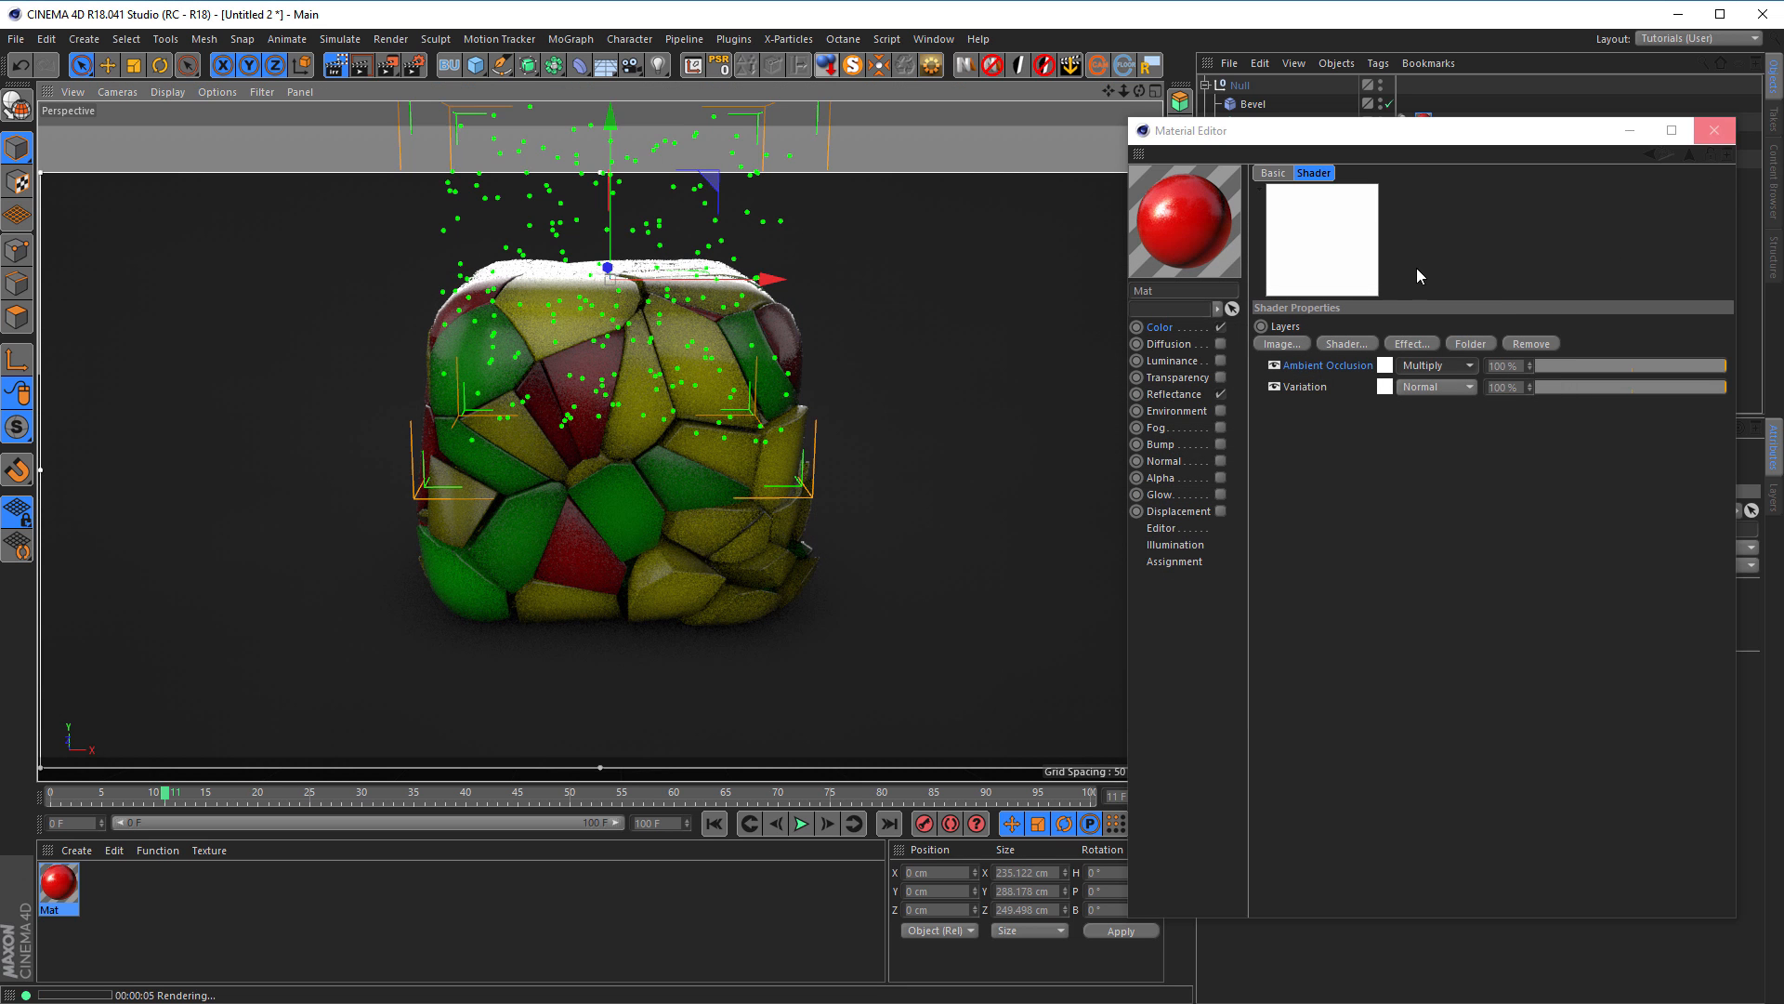
Step: Copy the Color channel's Layer shader, enable Luminance in place of Color, and paste the shader as the Luminance texture
left_click(1173, 327)
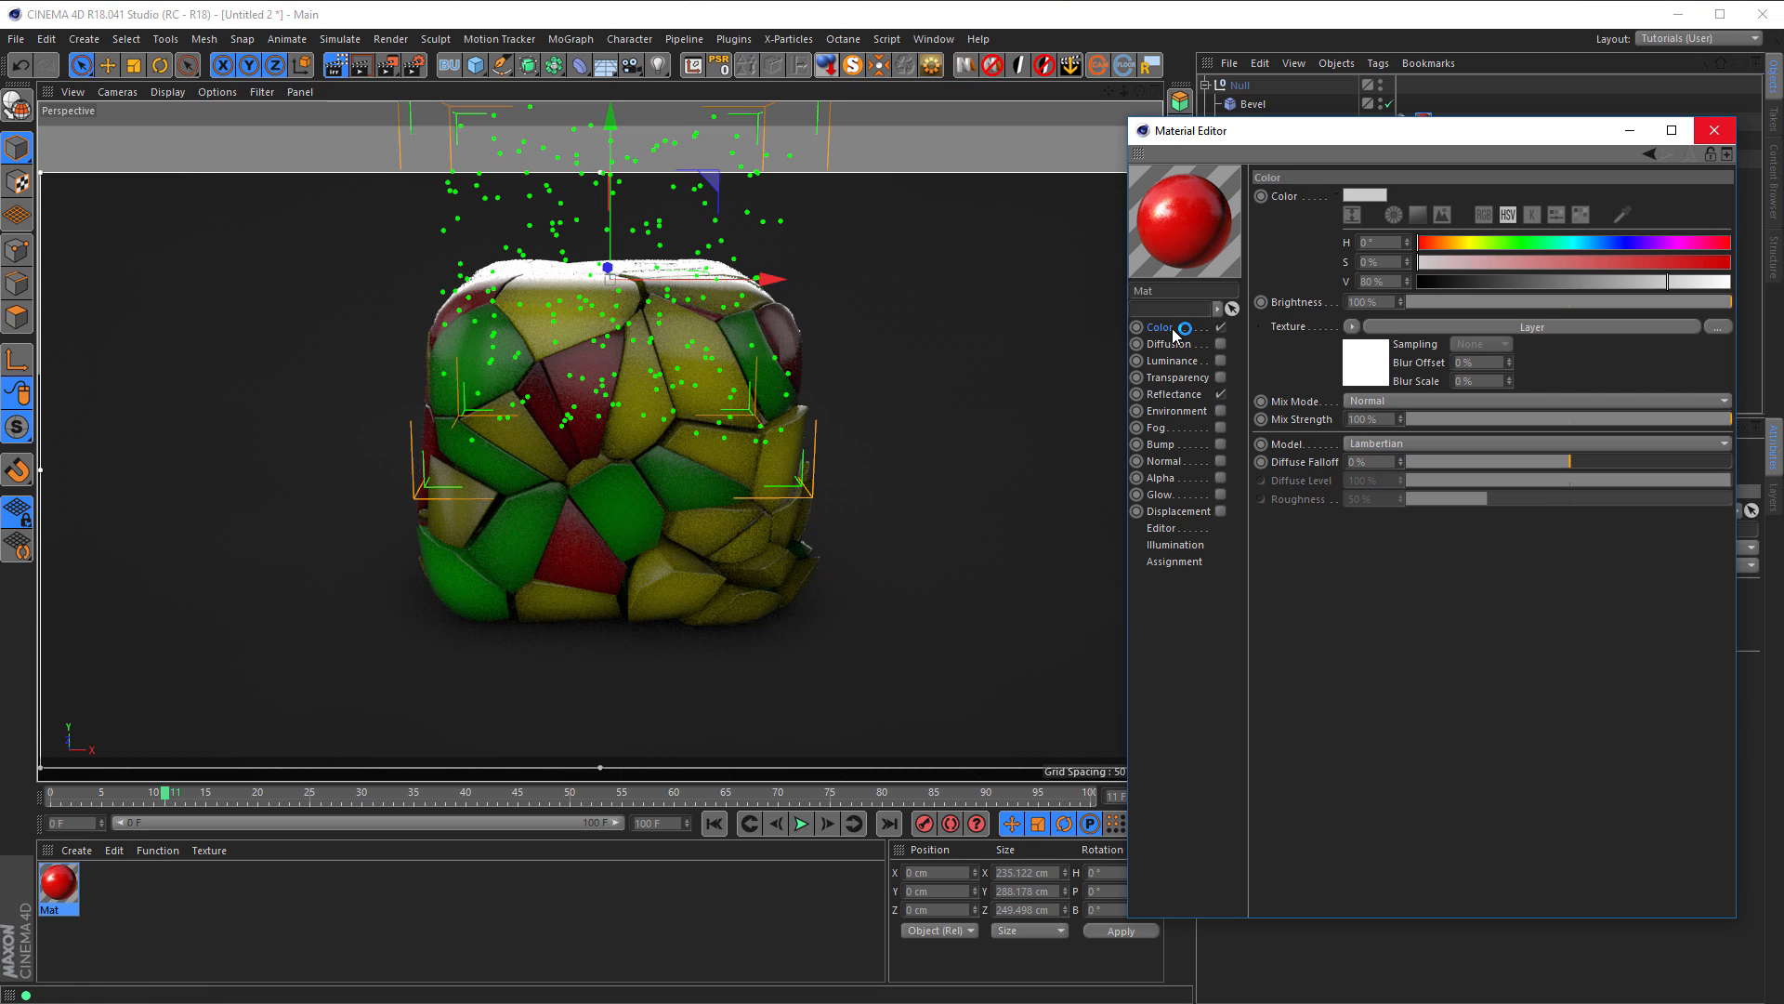
right_click(1283, 328)
left_click(1319, 381)
left_click(1220, 327)
left_click(1221, 361)
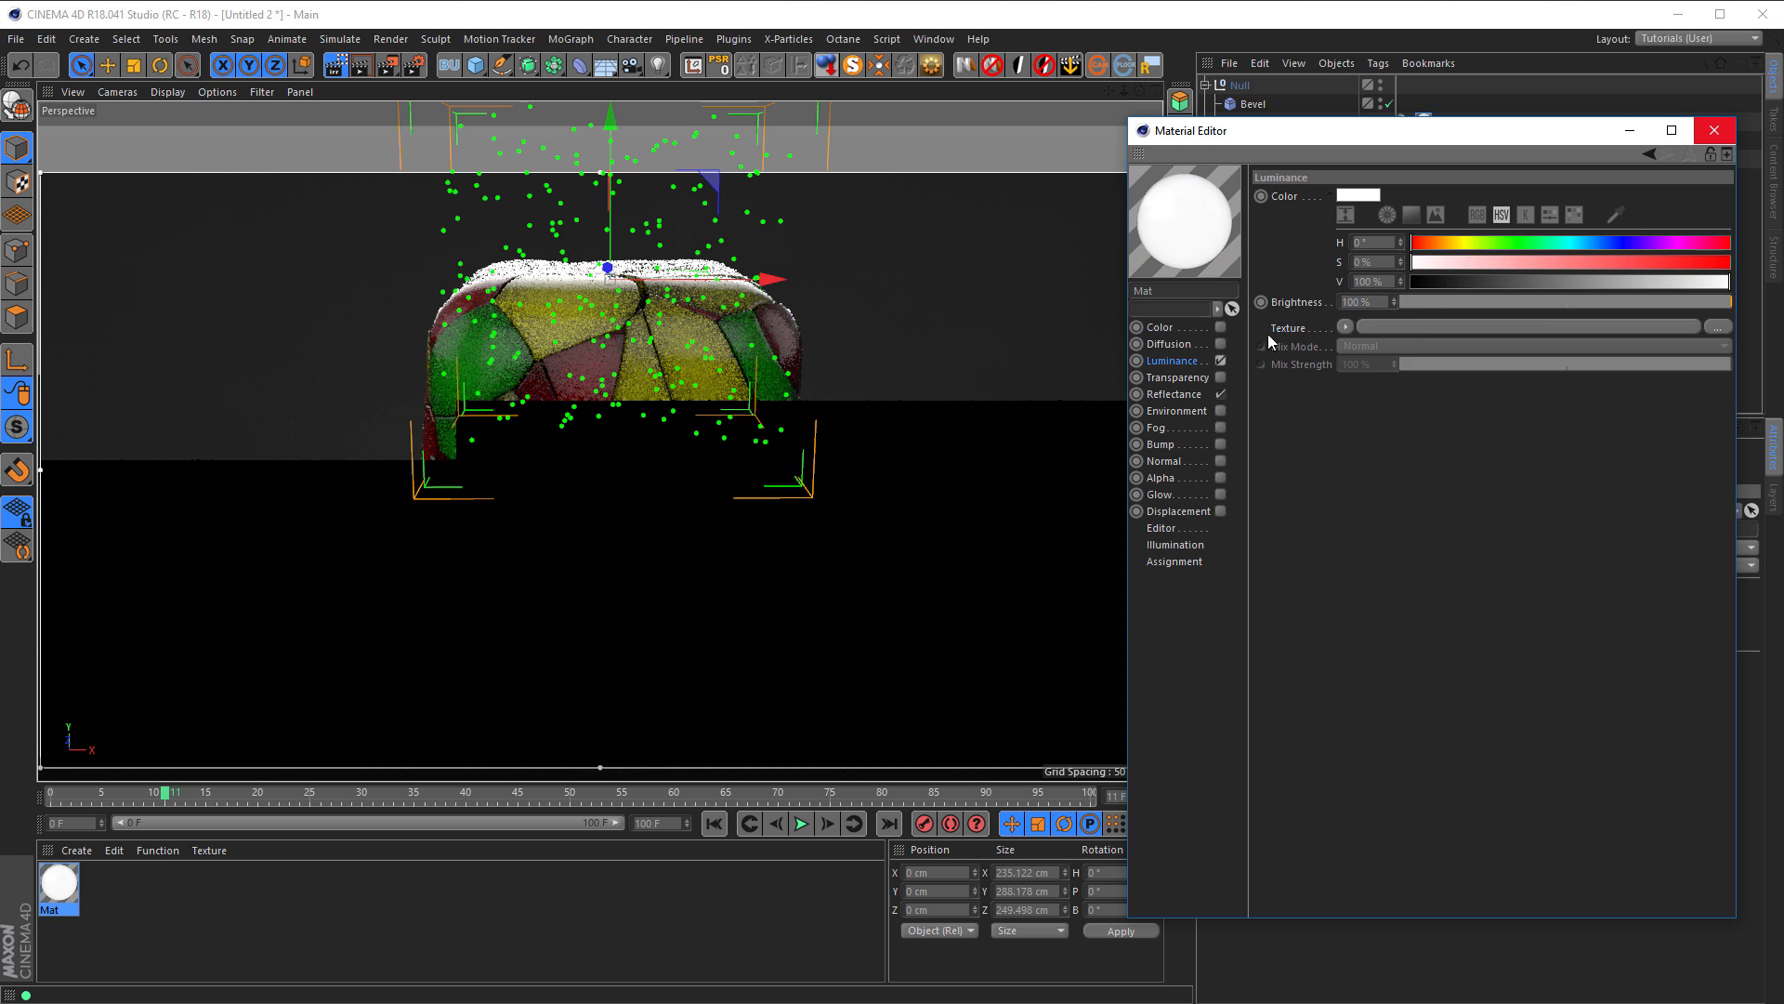
right_click(1288, 329)
left_click(1330, 402)
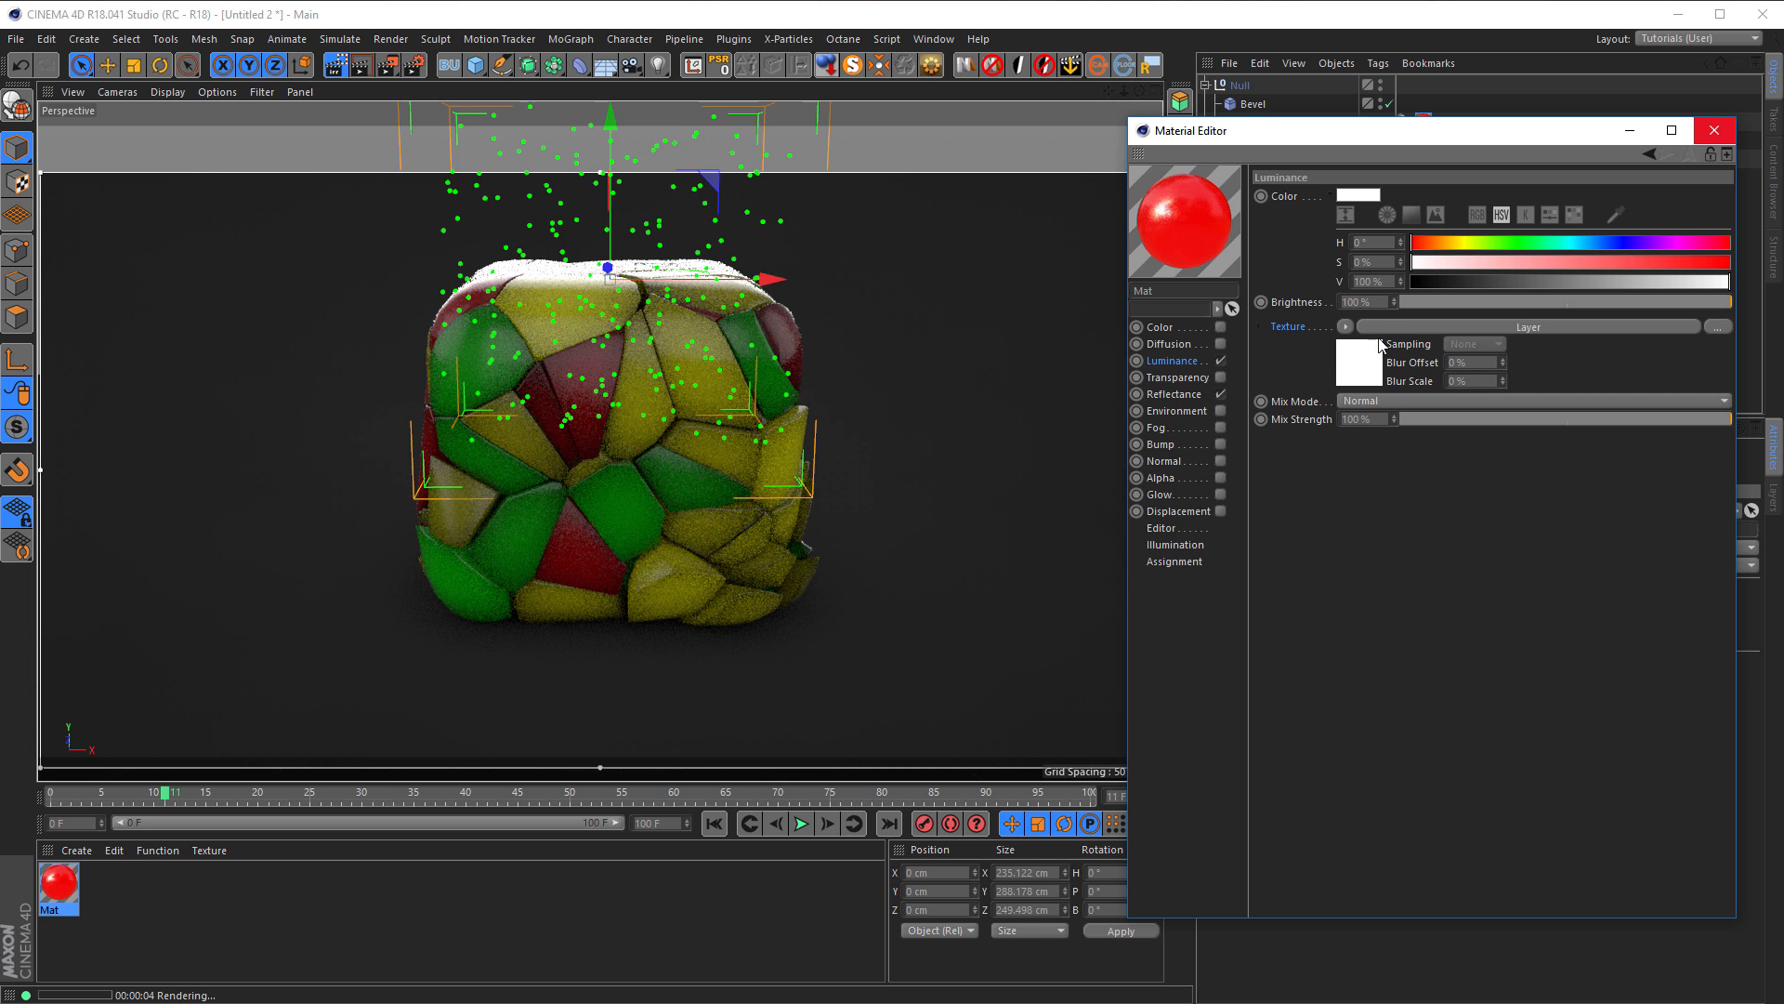
Step: Set the Luminance channel's Mix Mode to Multiply and raise its Brightness to about 169 %
left_click(1383, 402)
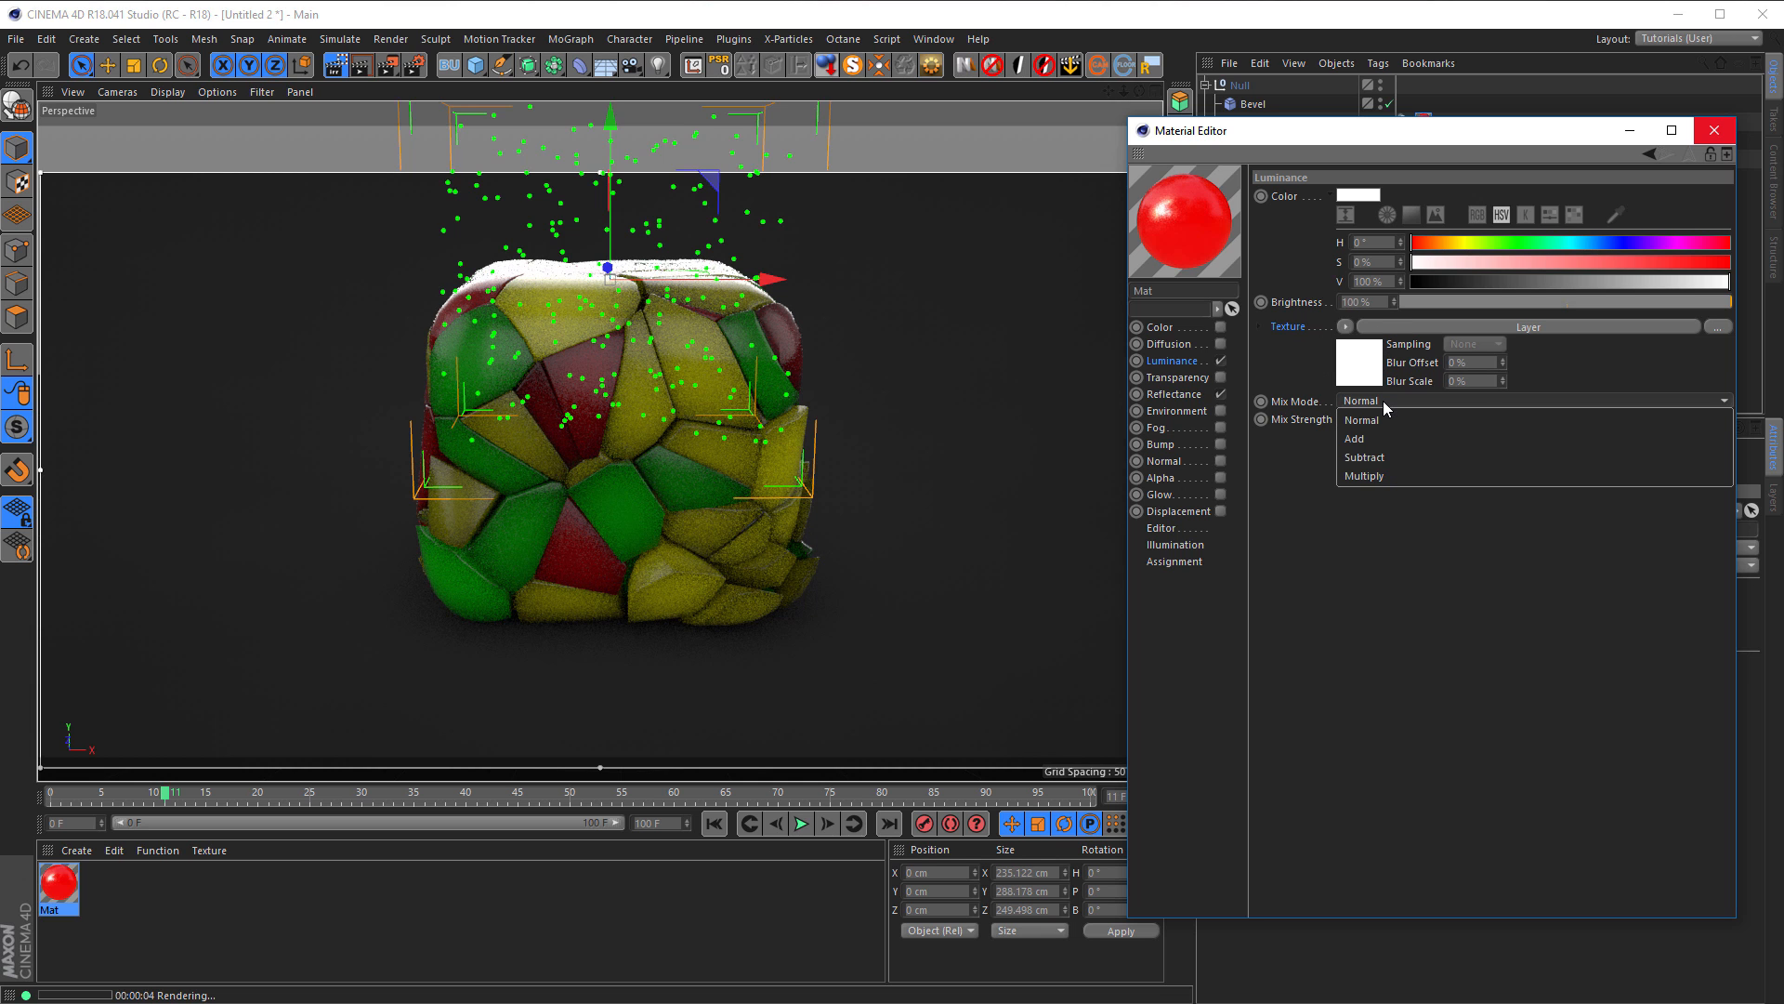
left_click(1430, 476)
left_click_drag(1394, 302, 1394, 292)
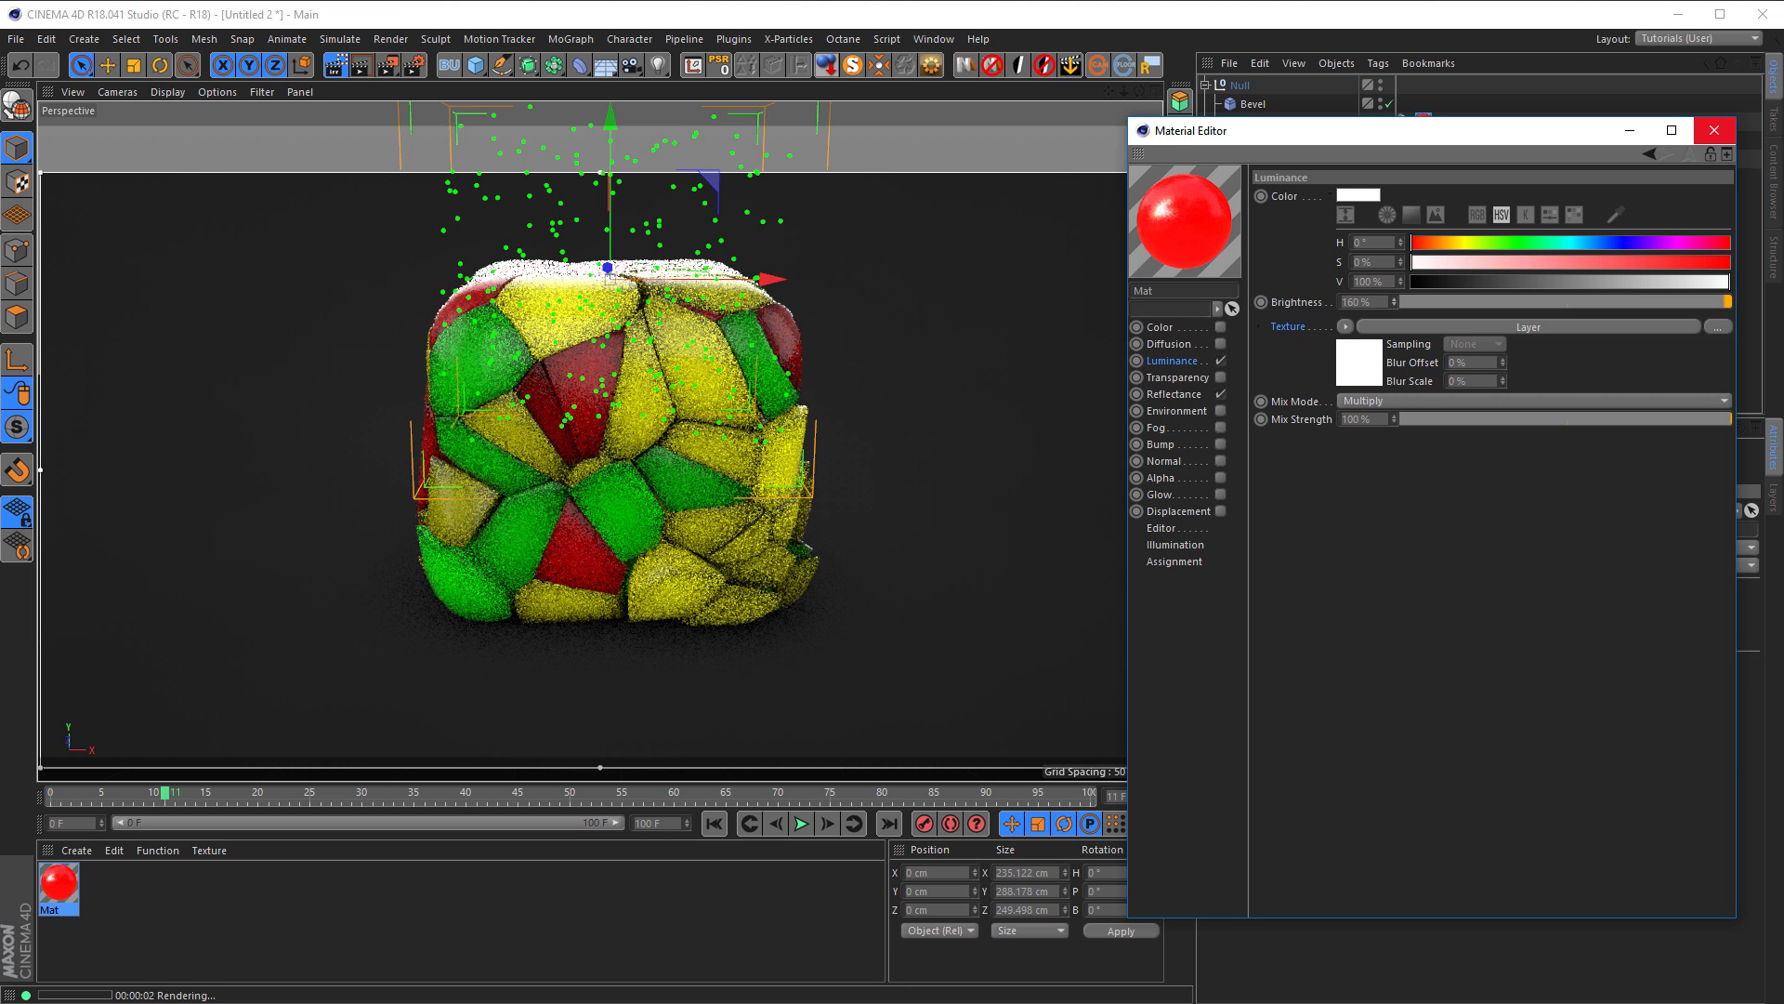
mouse_move(1394, 302)
left_mouse_down()
mouse_move(1394, 280)
mouse_move(1394, 306)
left_mouse_up()
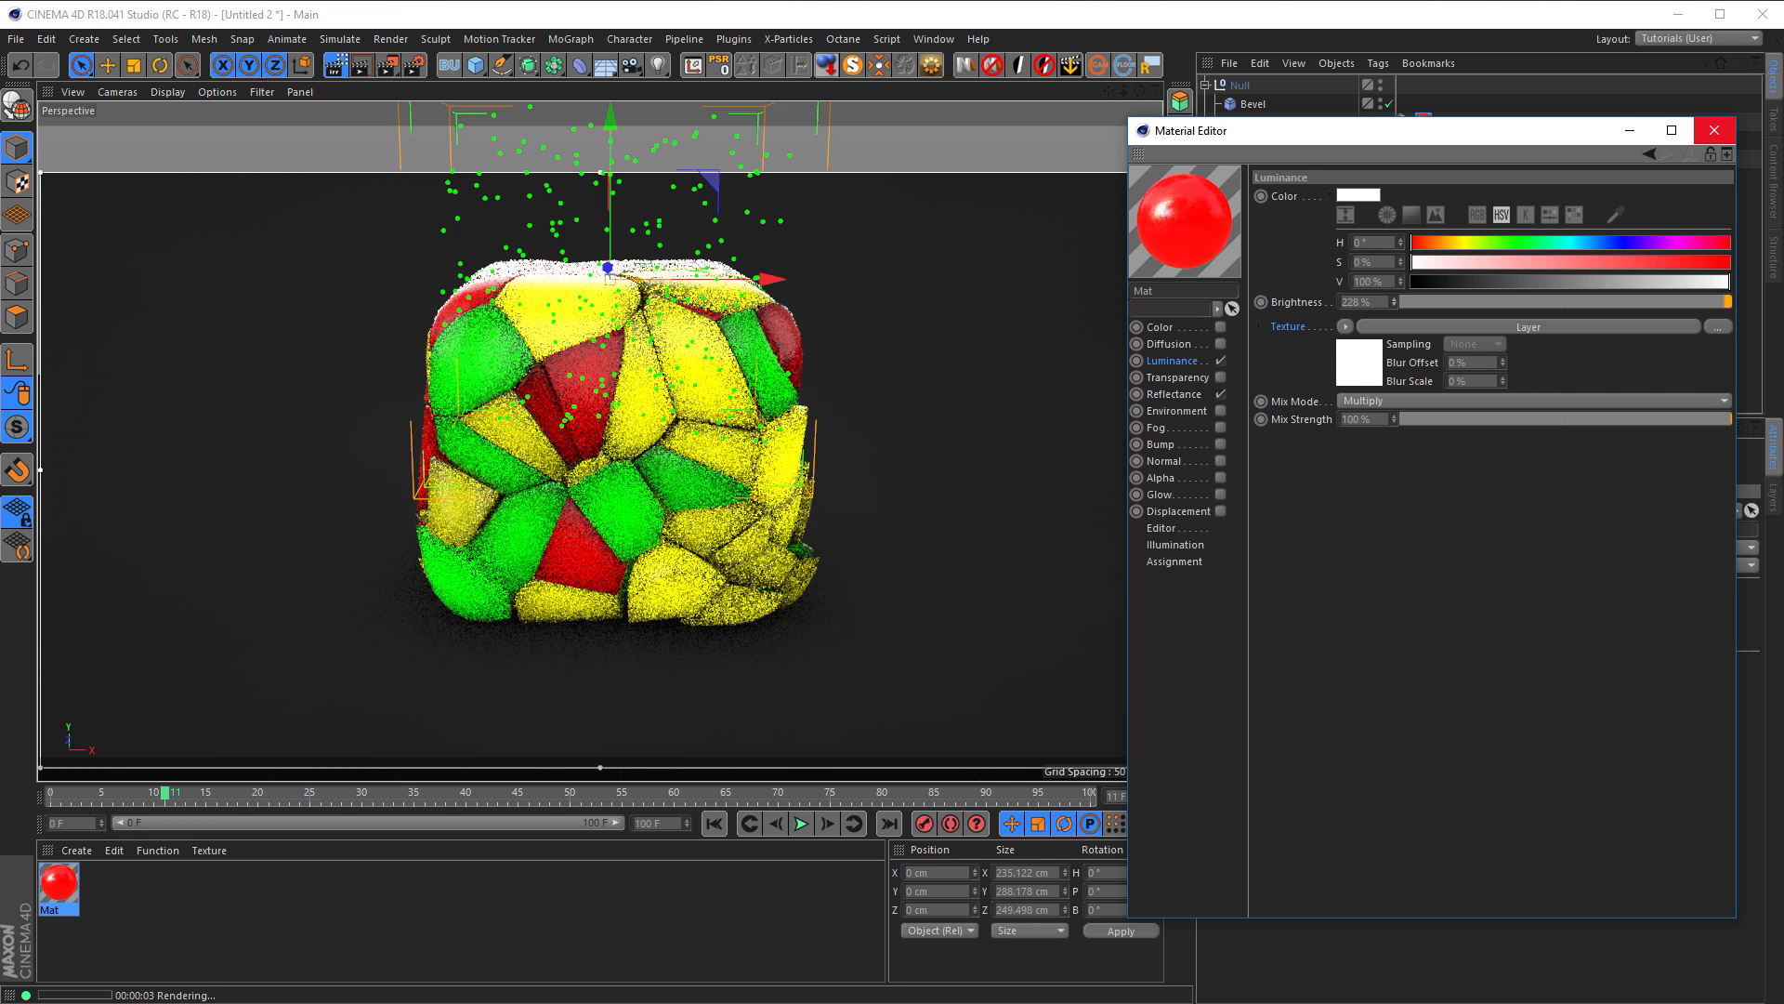
left_click_drag(1394, 301, 1394, 322)
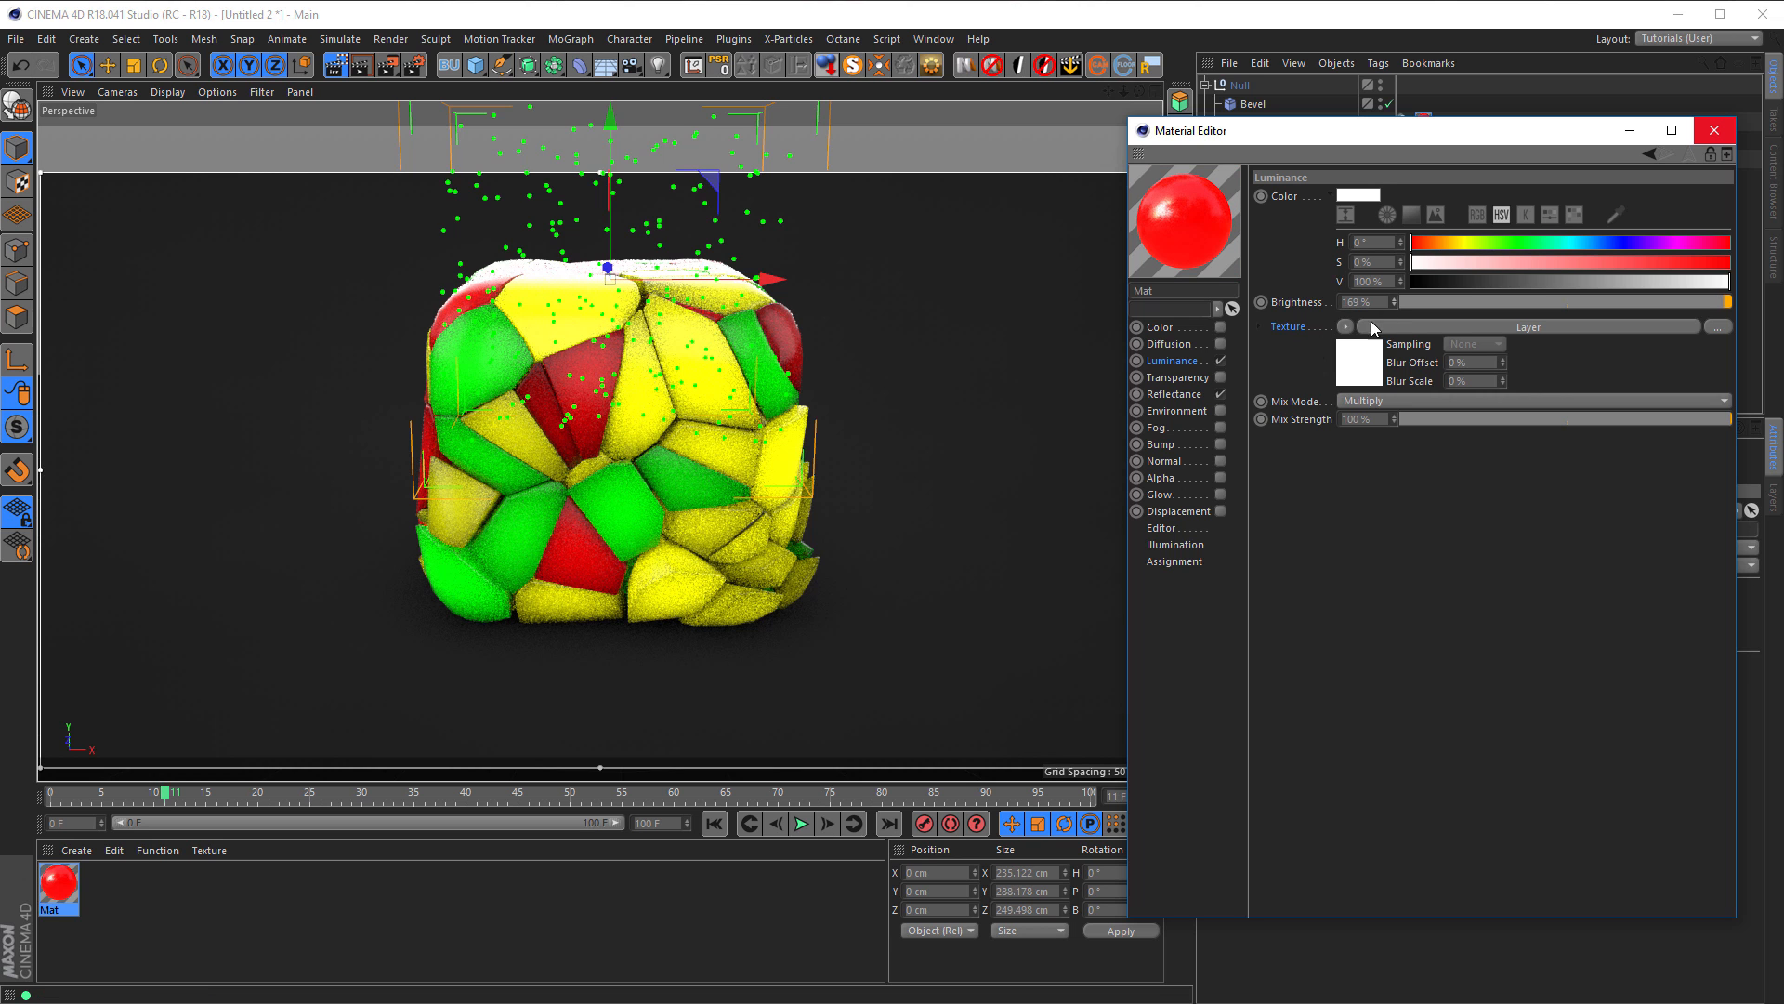
Step: Disable the material's Luminance channel and re-enable its Color channel
left_click(1222, 361)
left_click(1221, 327)
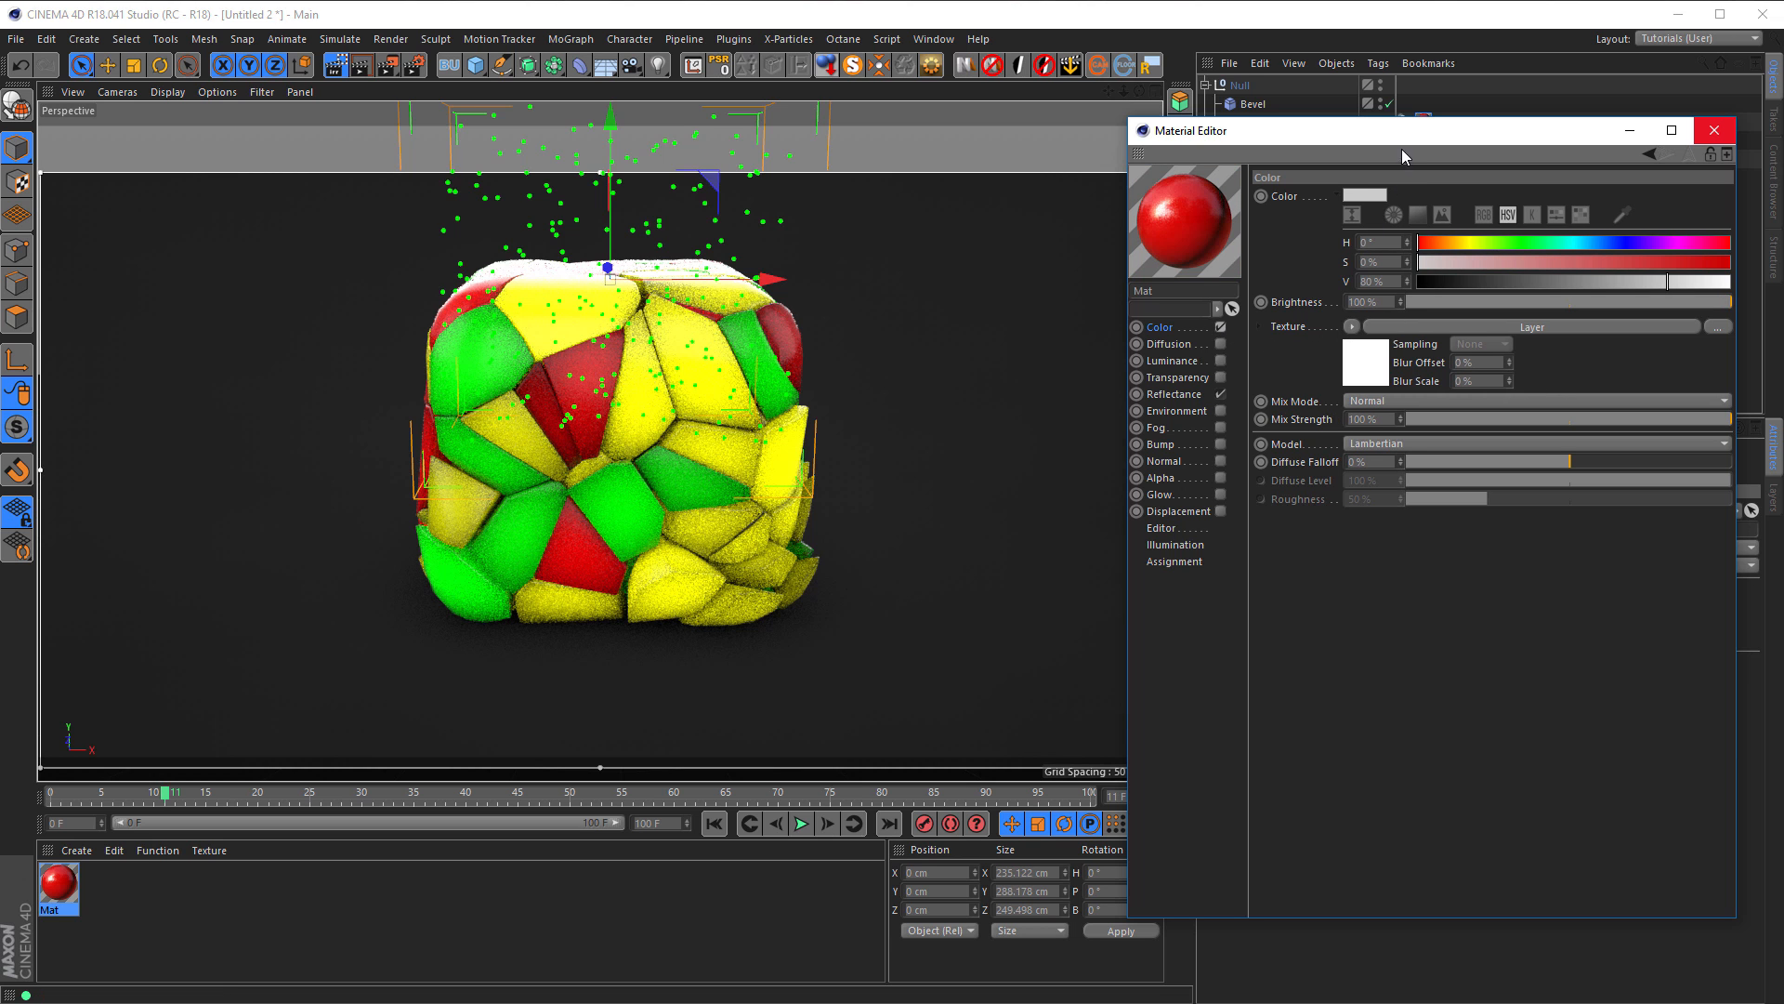
left_click_drag(1392, 143, 769, 725)
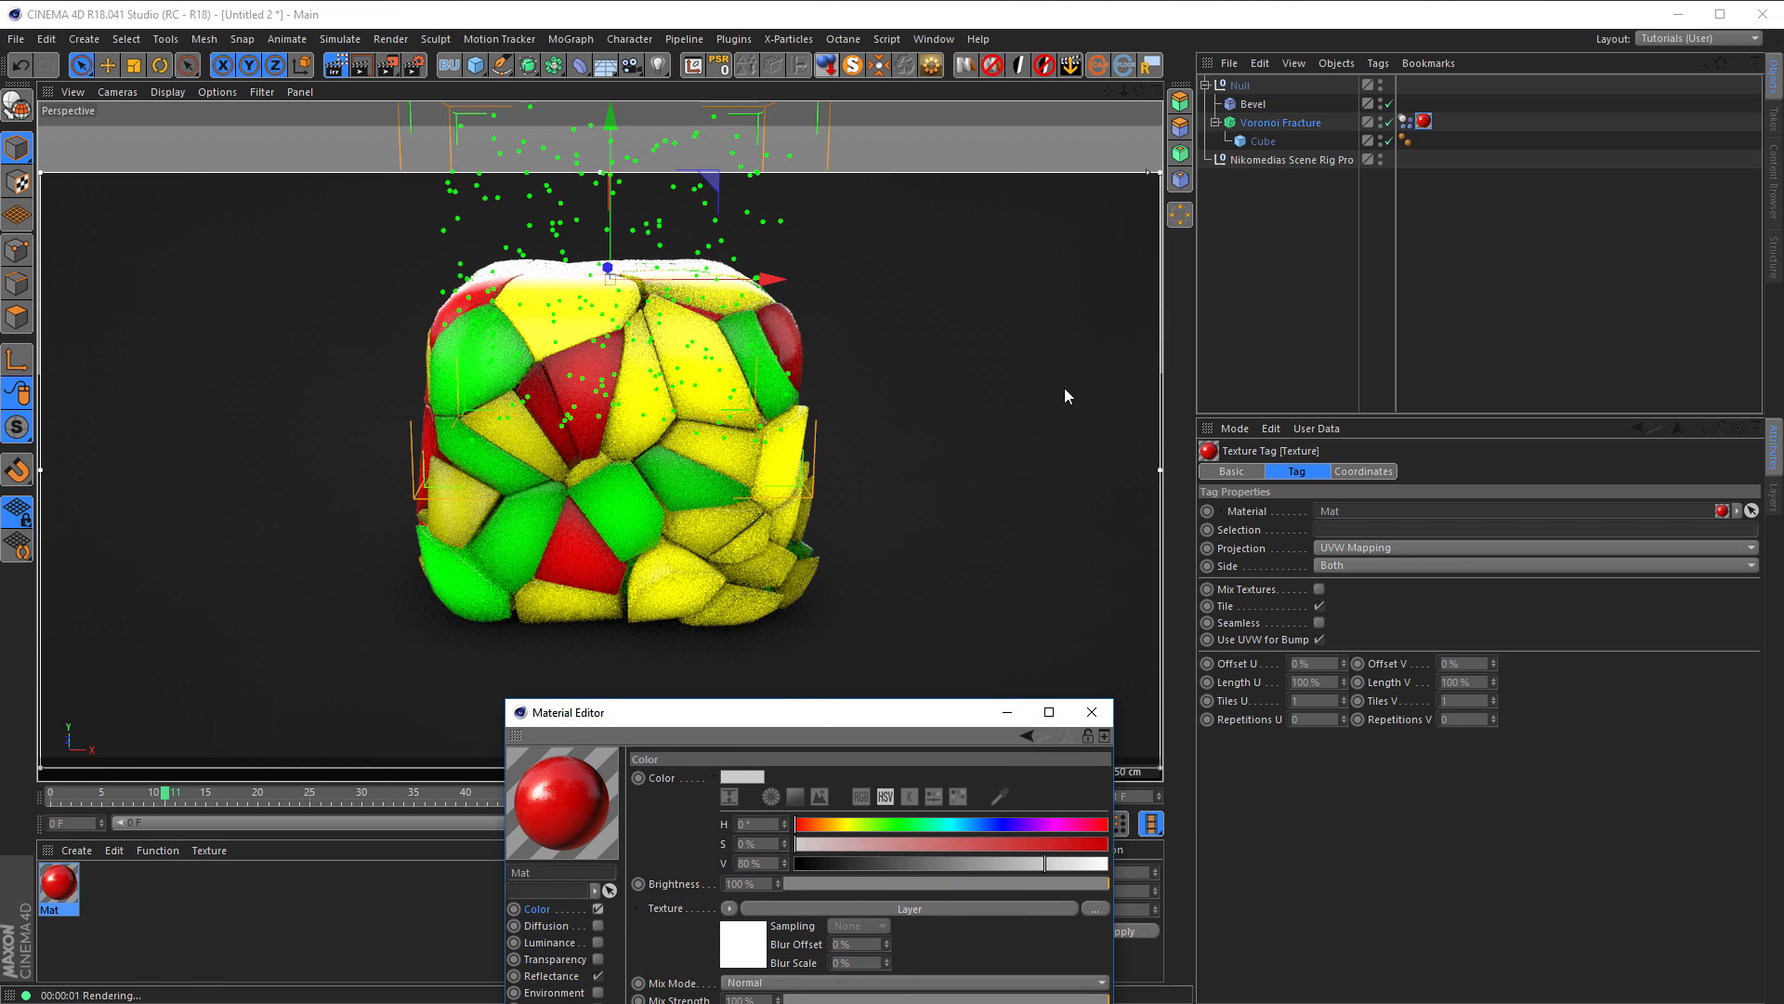
Step: Turn on the Fill Light in the HDRI Settings of the Nikomedias Scene Rig Pro
left_click(1273, 160)
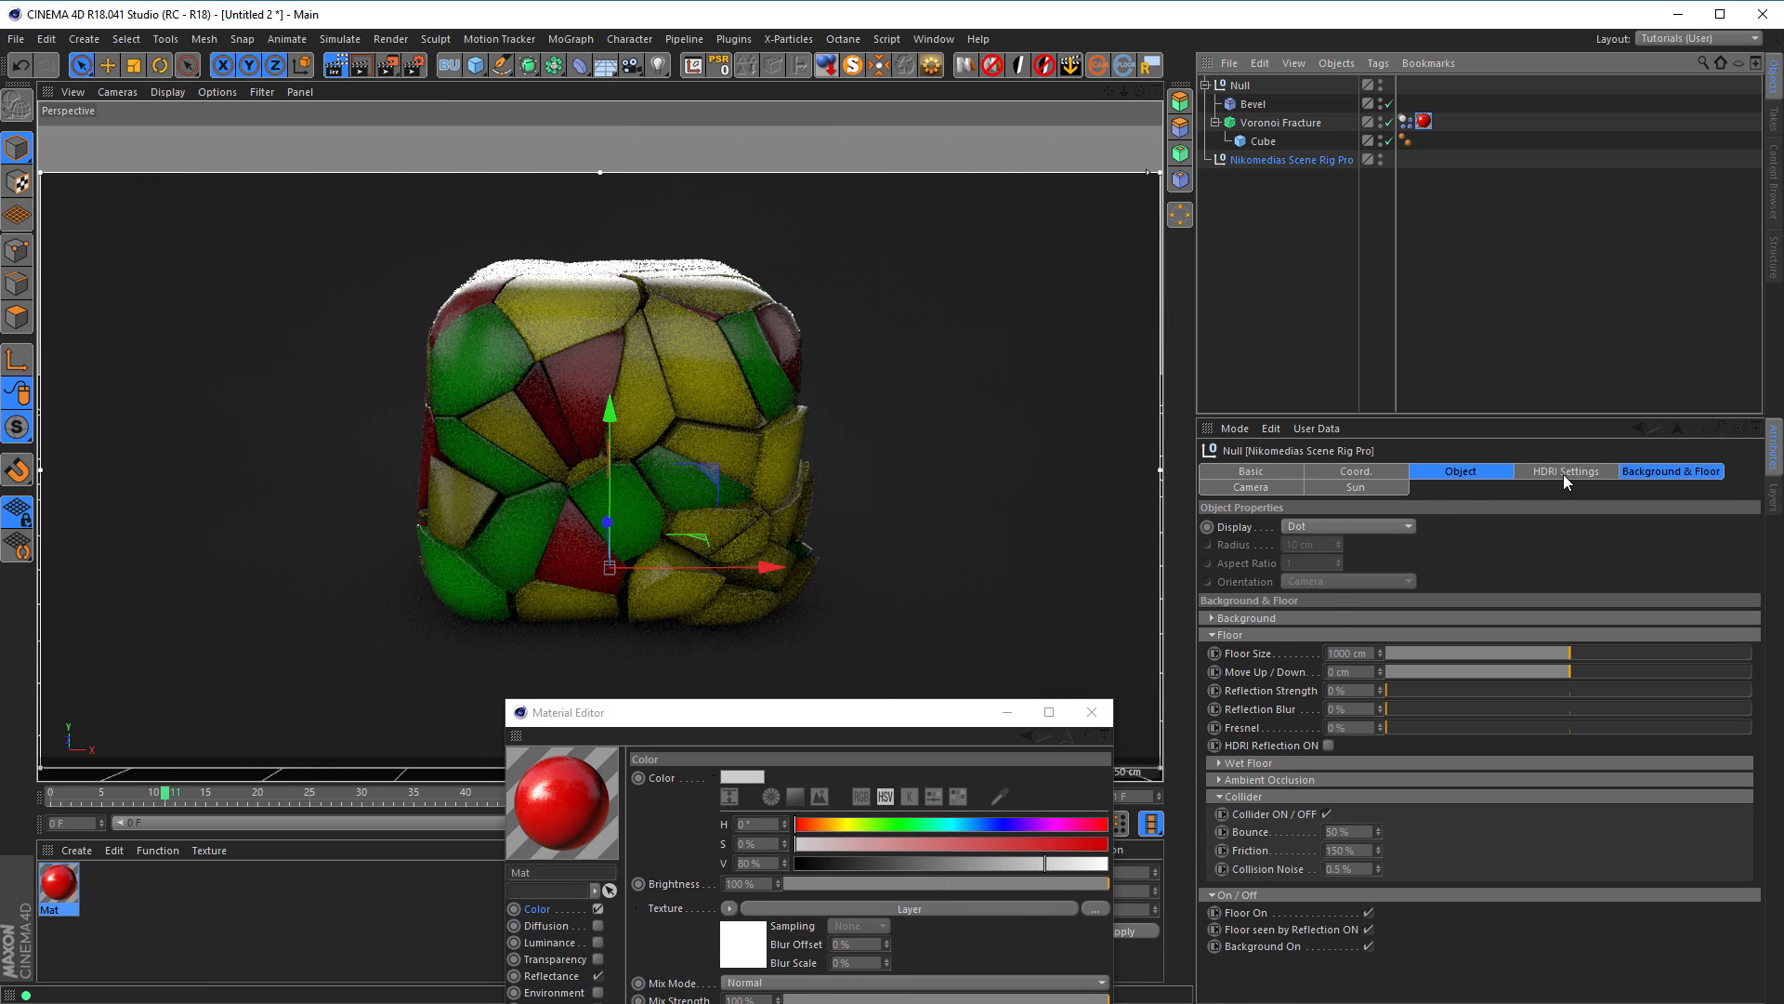
left_click(1566, 472)
left_click(1302, 743)
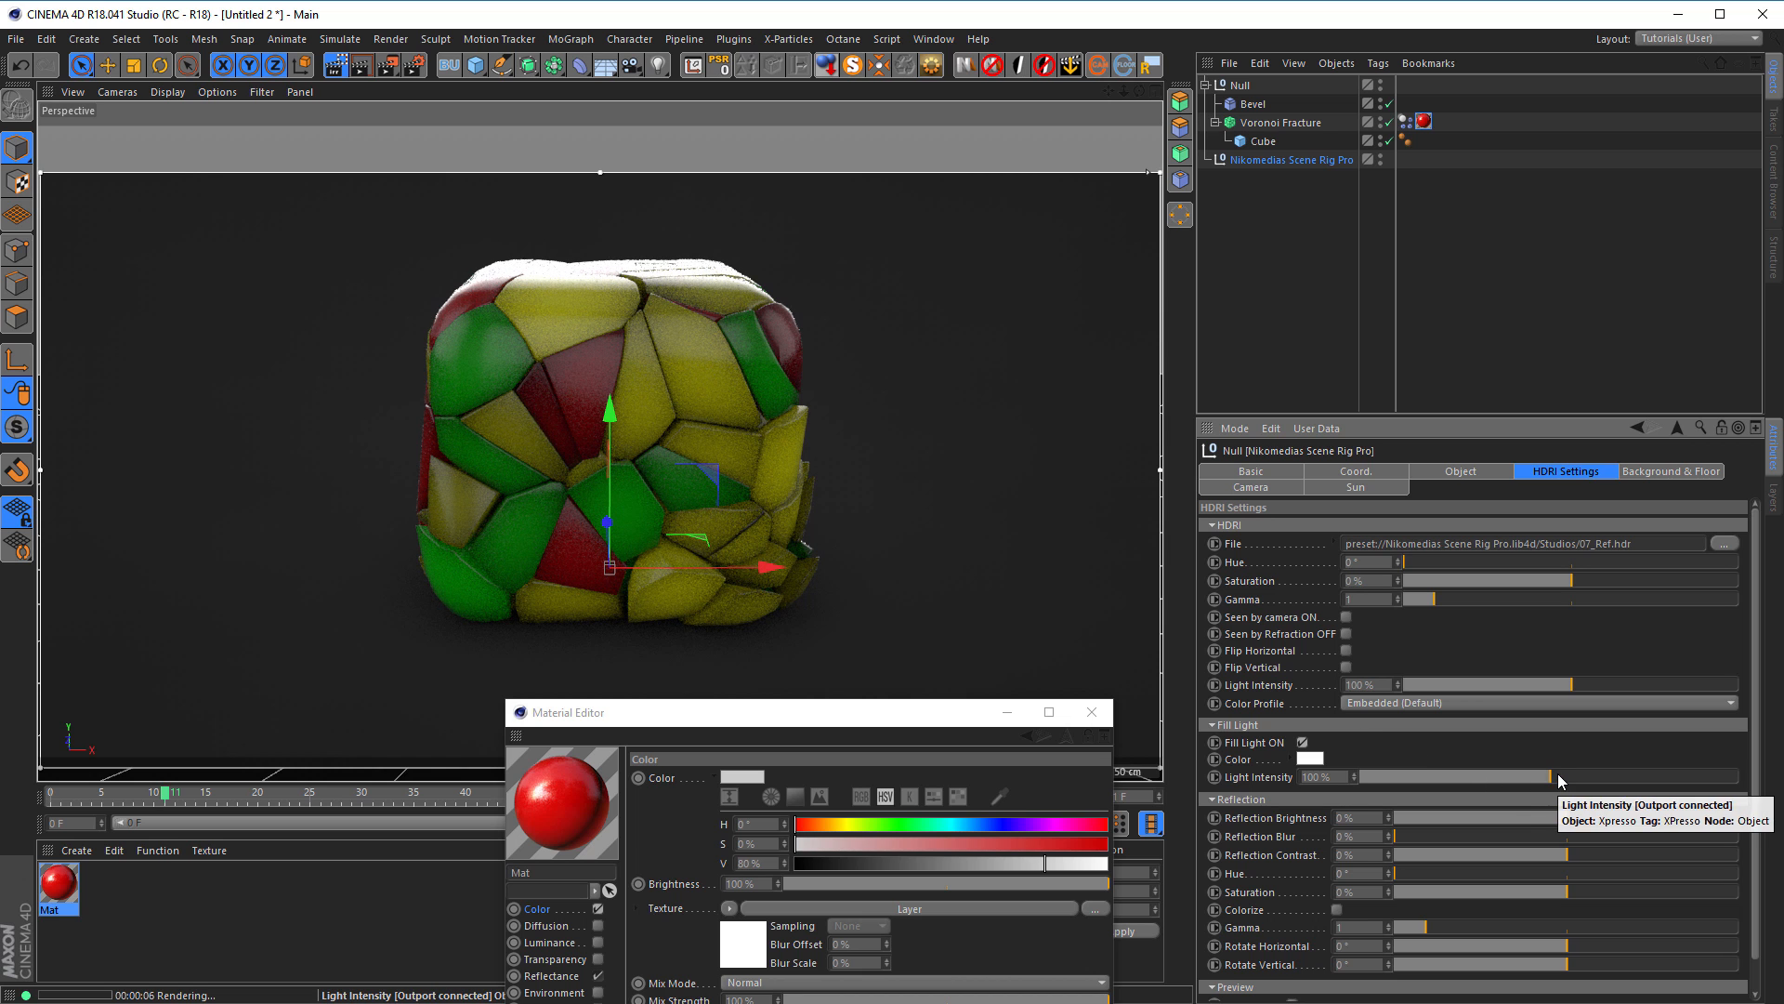
Step: Raise the rig's Fill Light intensity to about 151 %, keeping the rendered cube in view
left_click(411, 67)
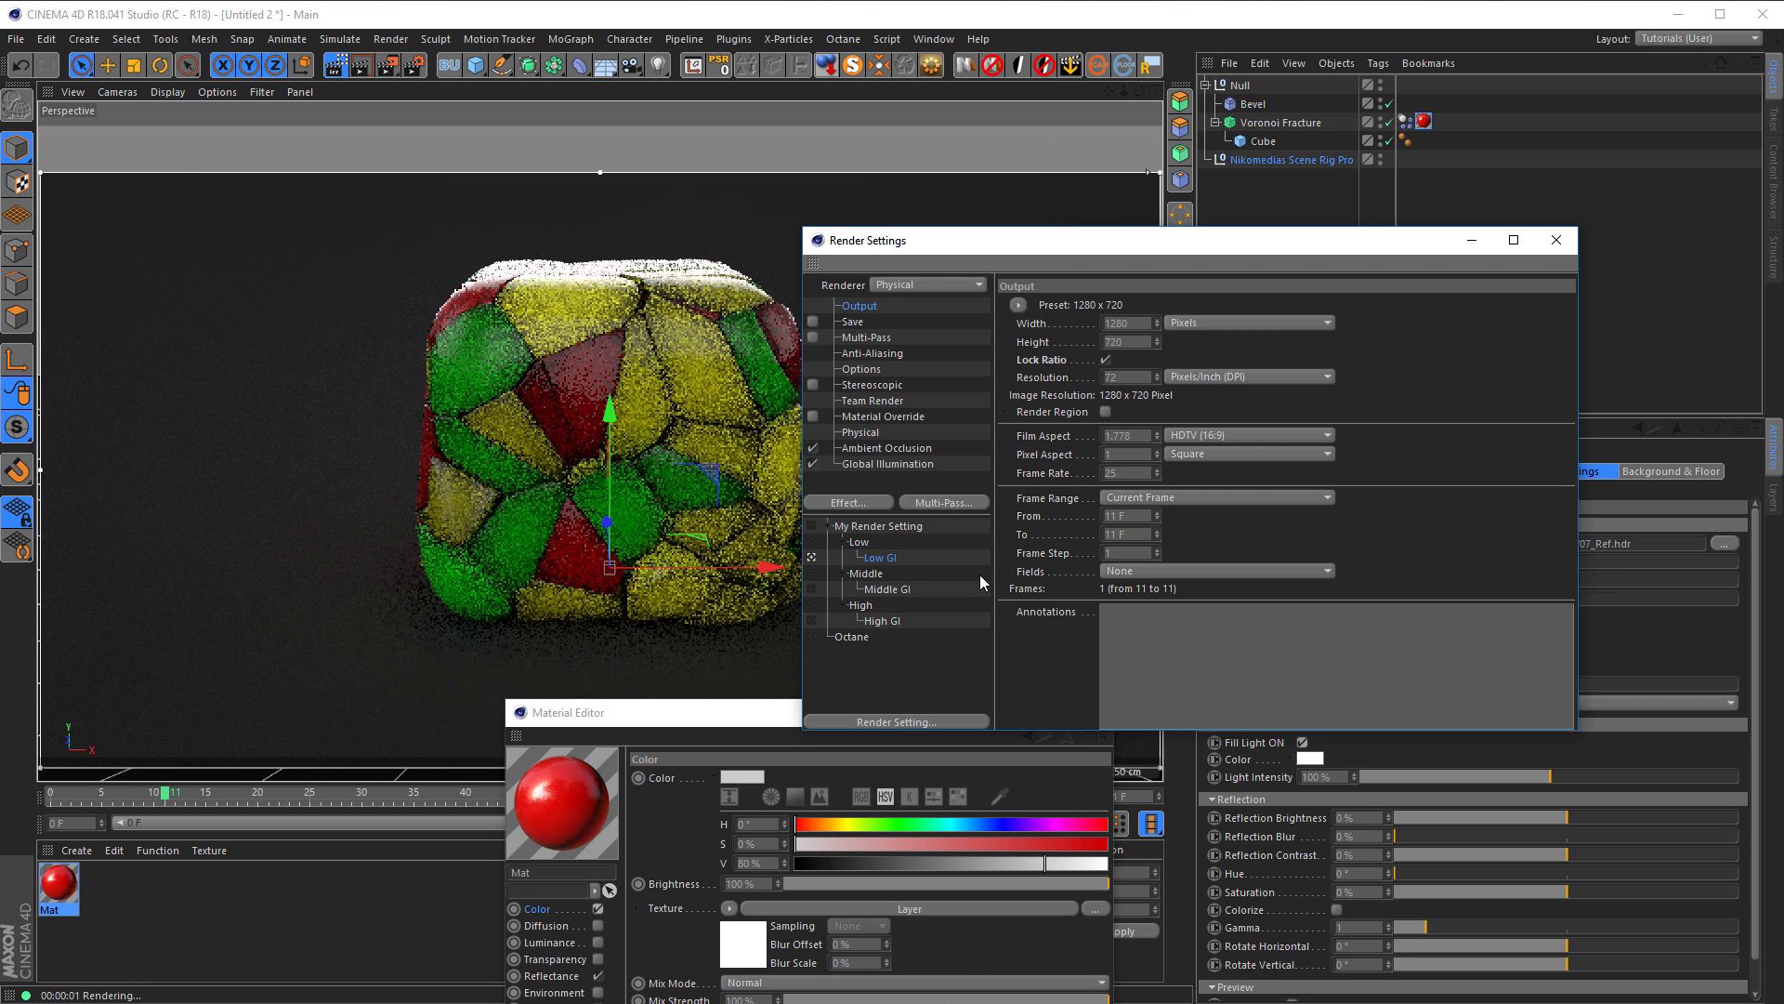
left_click_drag(1090, 240, 1039, 158)
left_click_drag(768, 716, 271, 744)
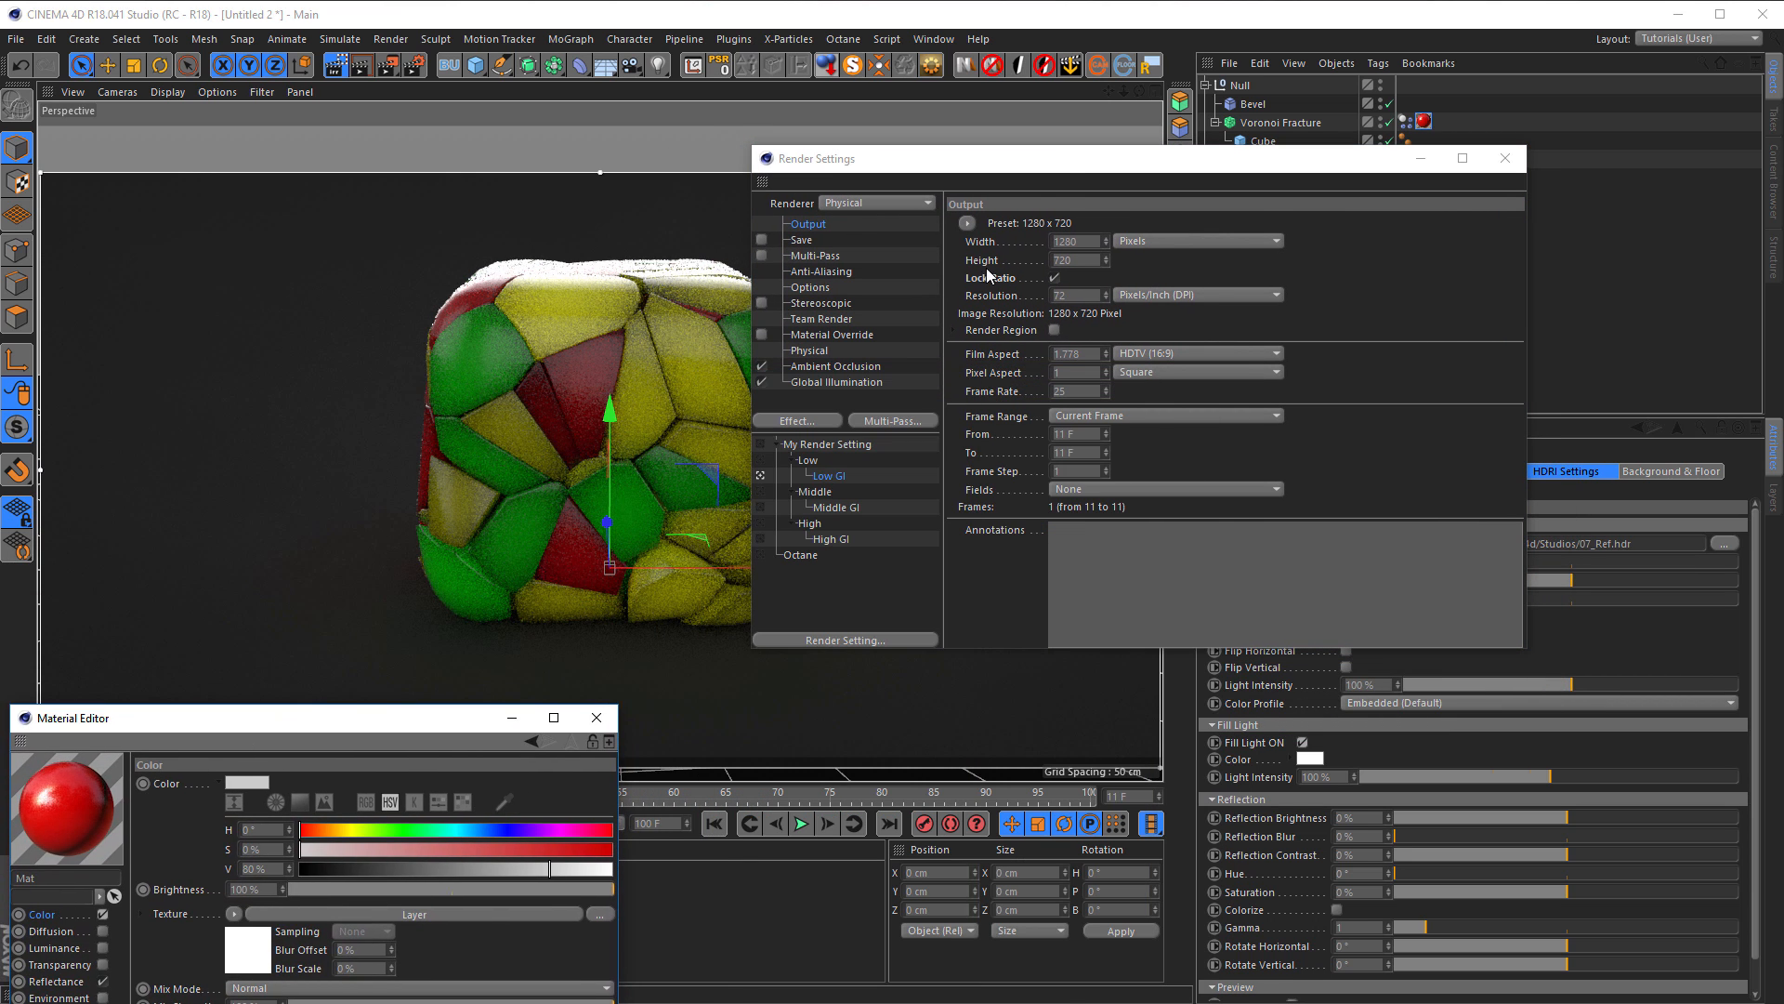
left_click_drag(1061, 166, 966, 873)
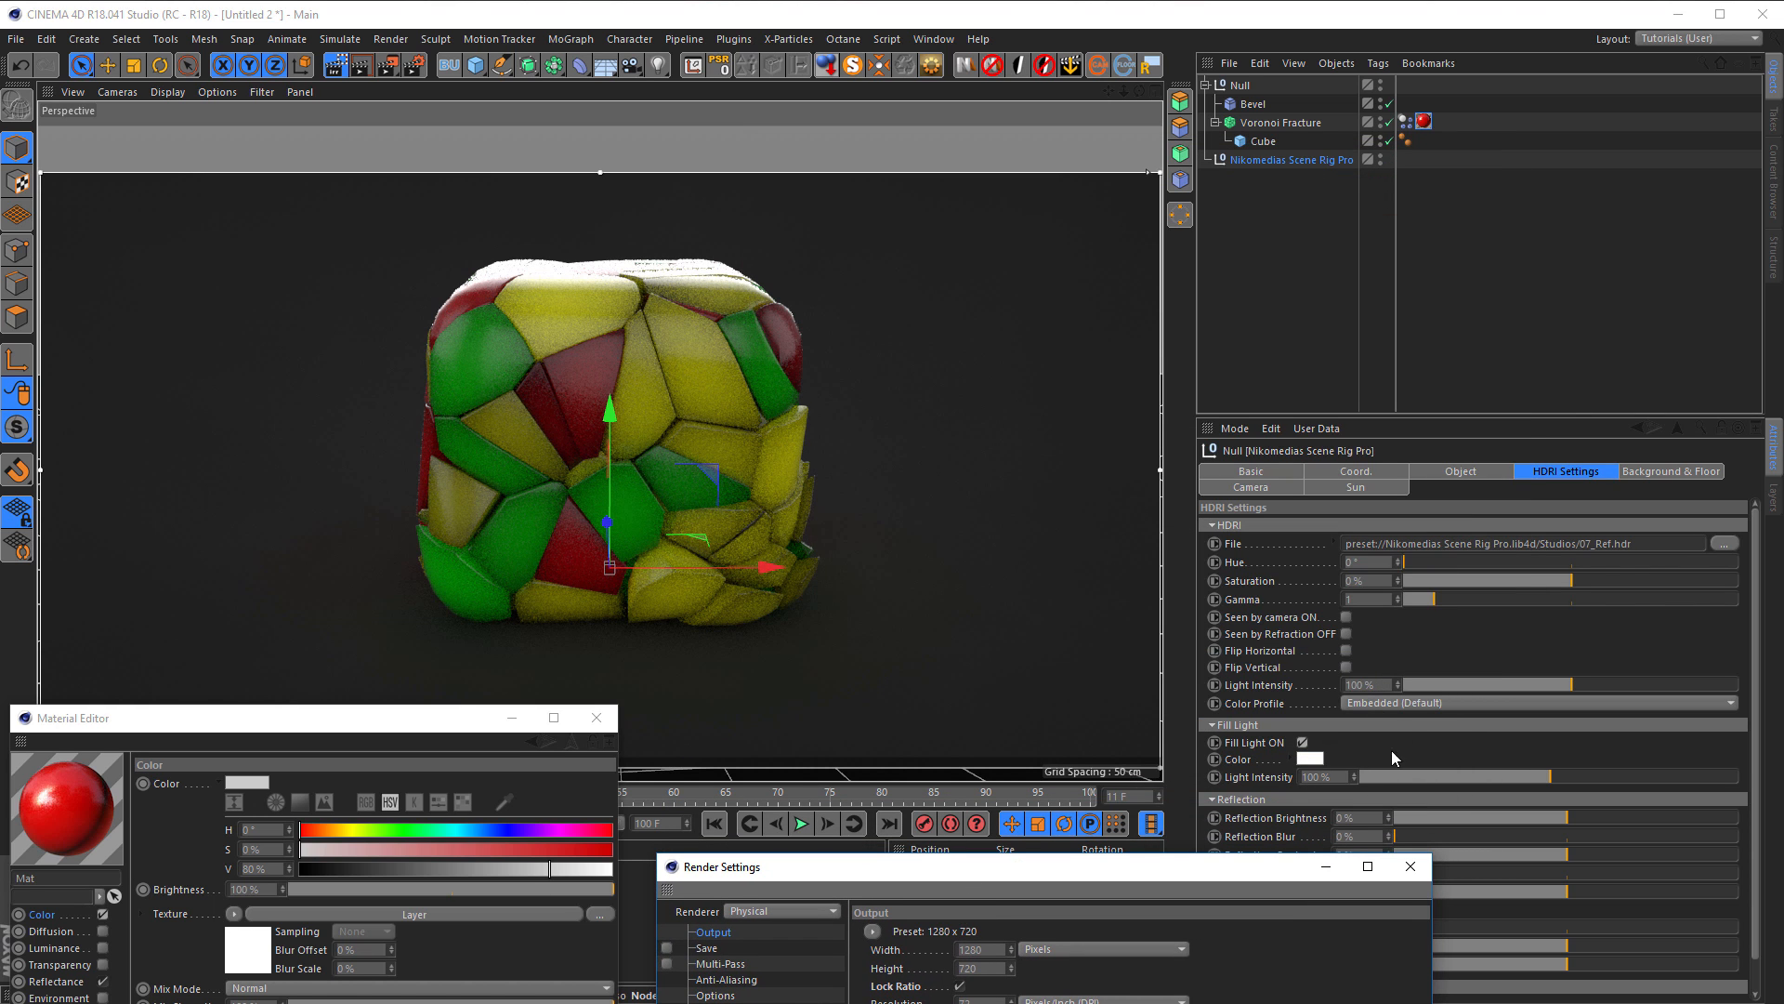
left_click_drag(1552, 776, 1661, 773)
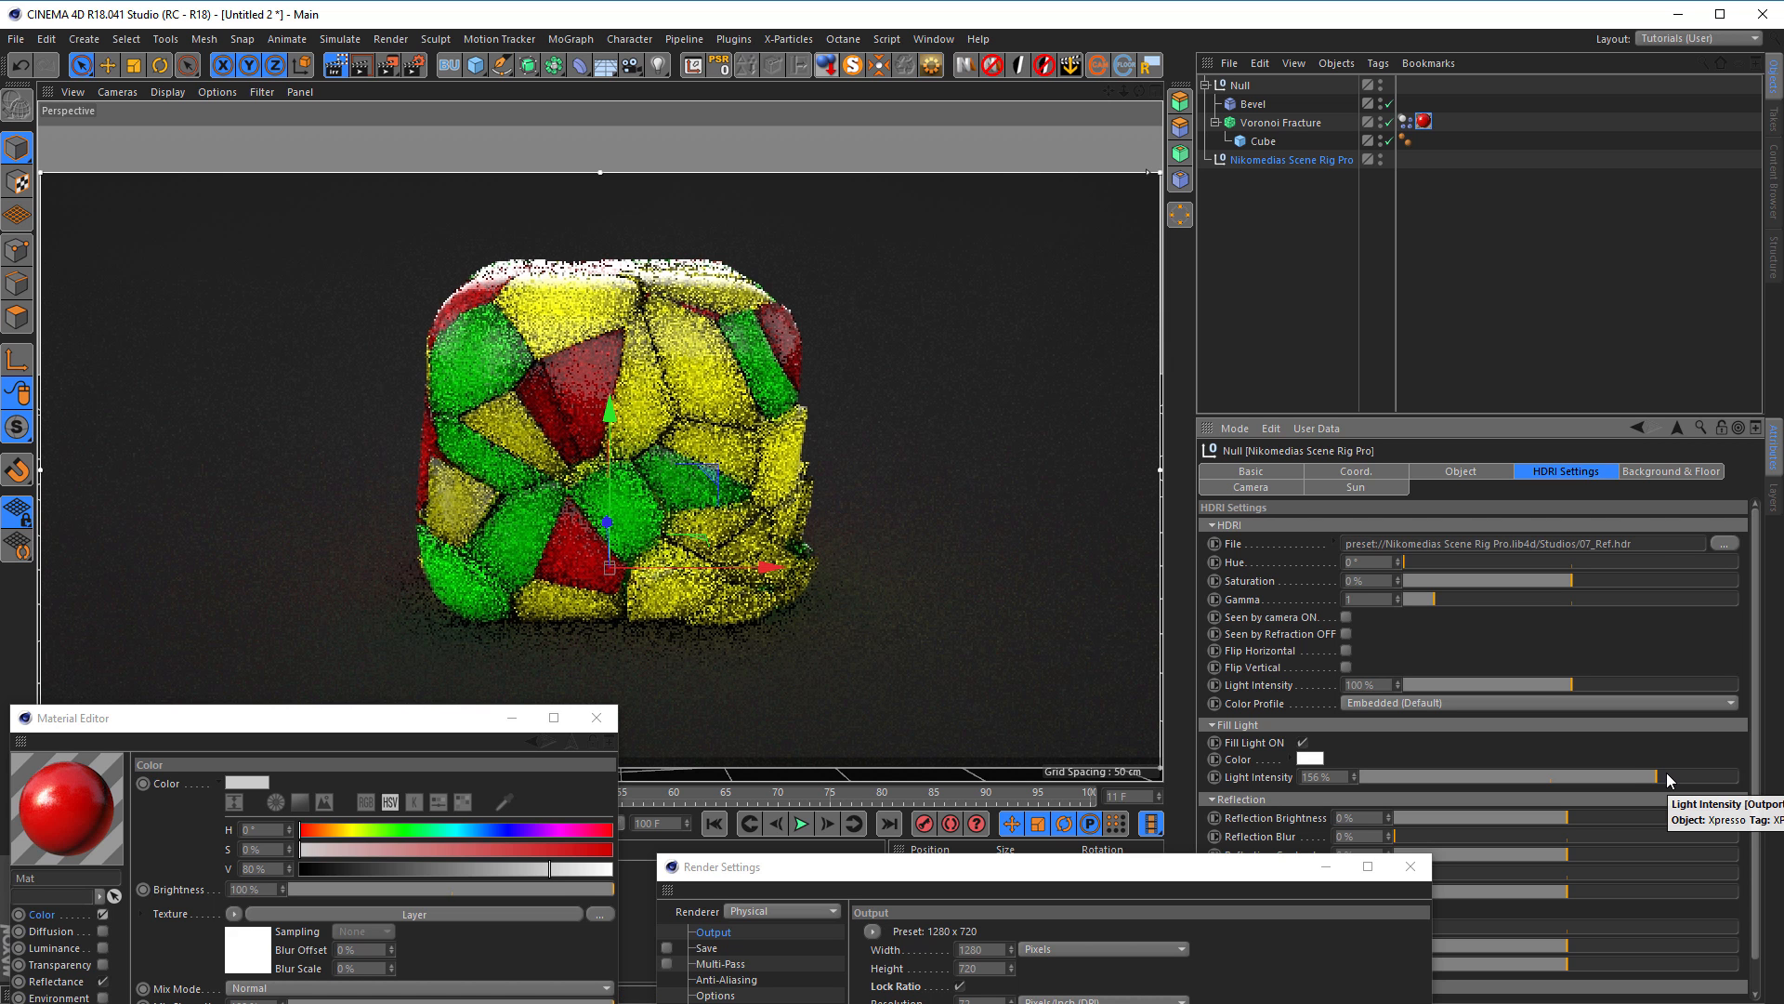
left_click_drag(1668, 777, 1710, 777)
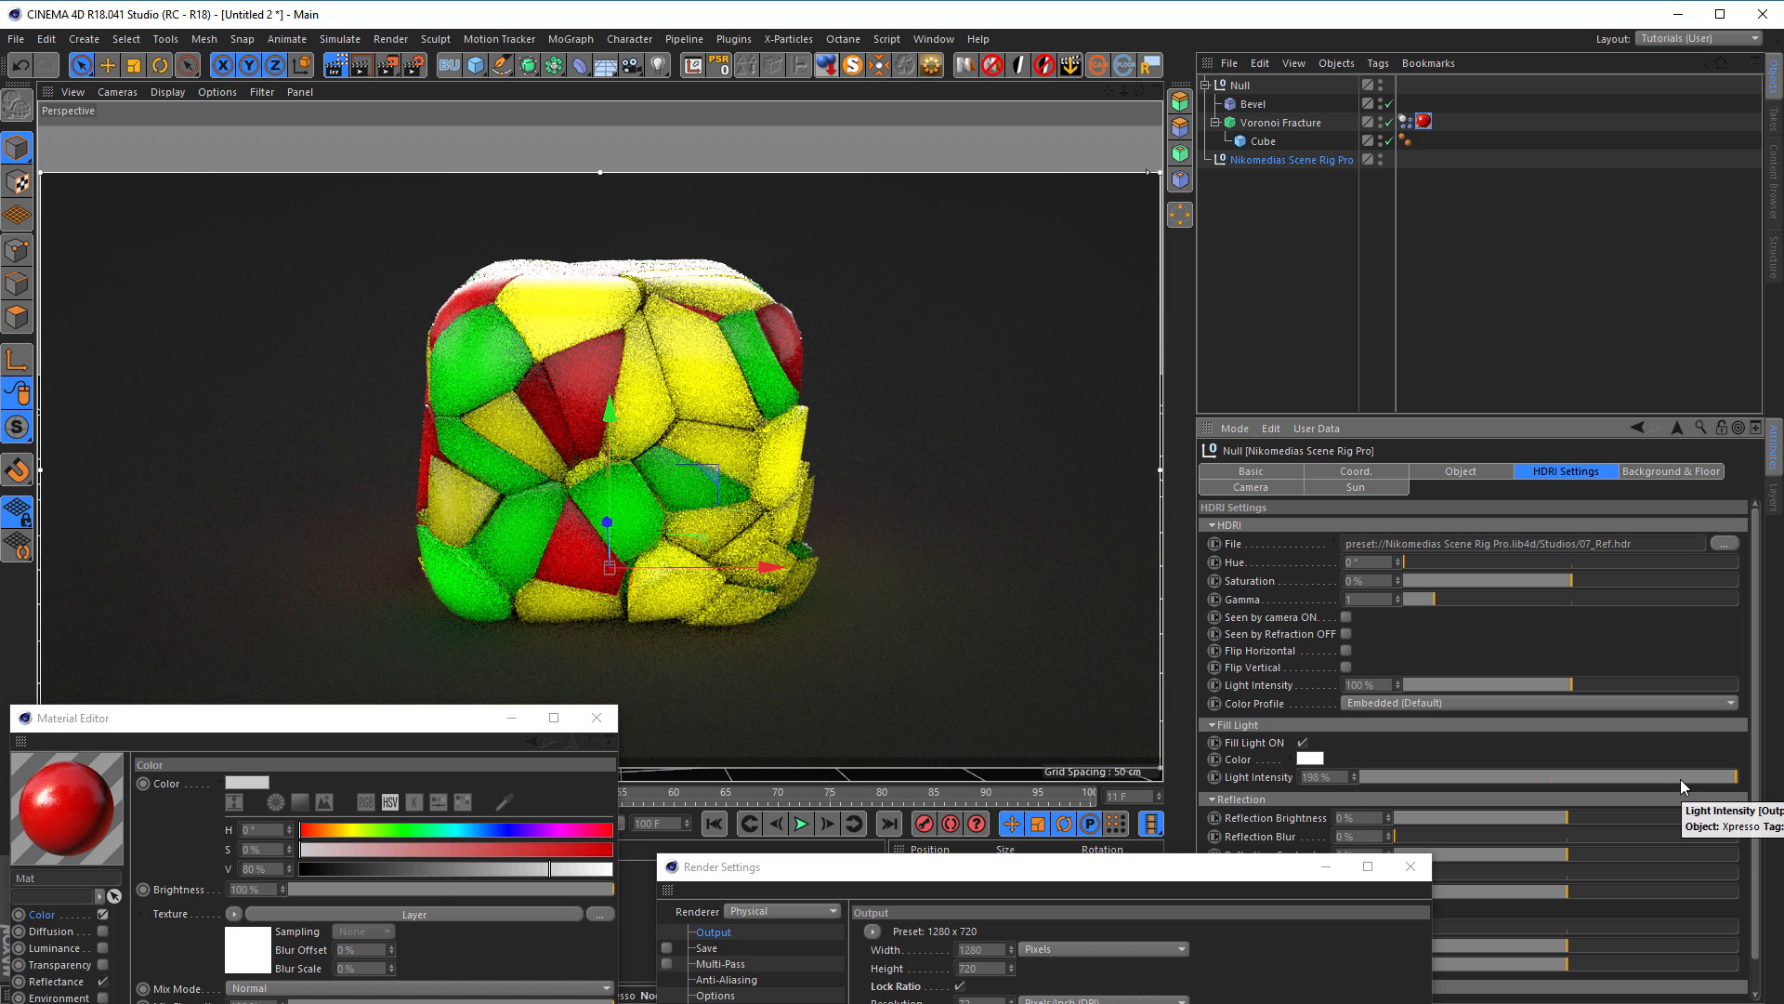
left_click_drag(1681, 779, 1649, 777)
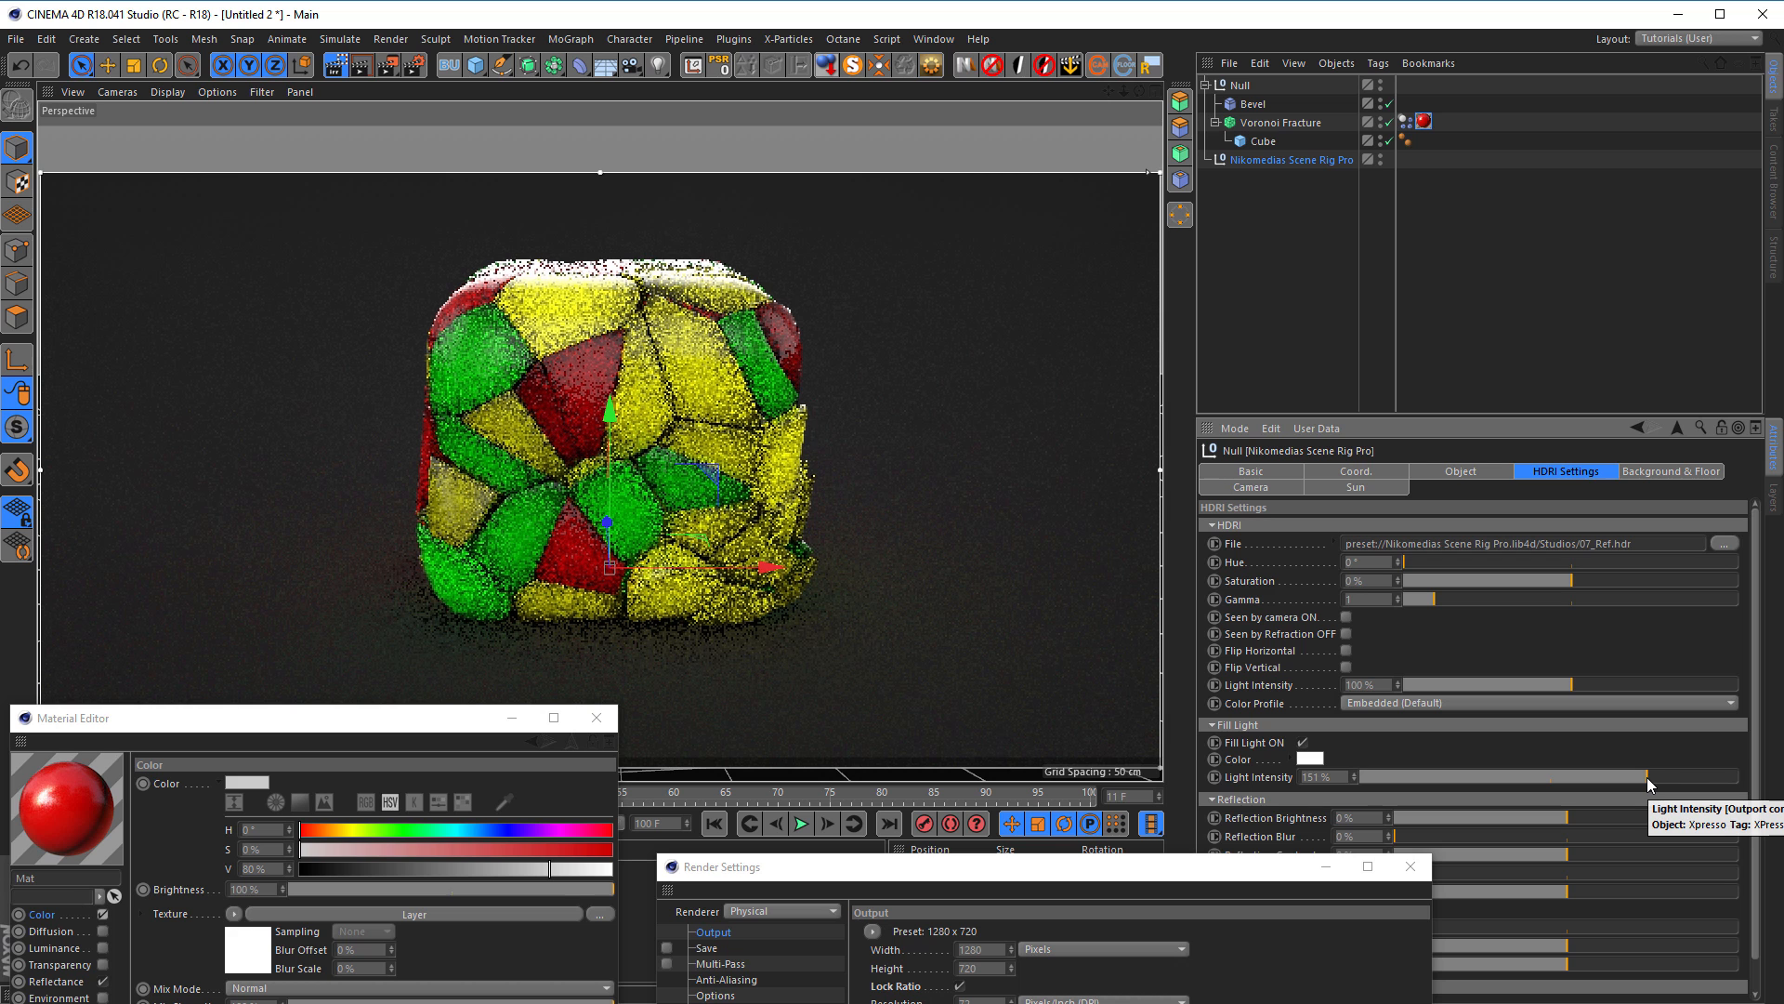
Step: Disable the Ambient Occlusion effect in the render settings, check the cube's render, and close the settings
left_click_drag(1062, 875, 1239, 381)
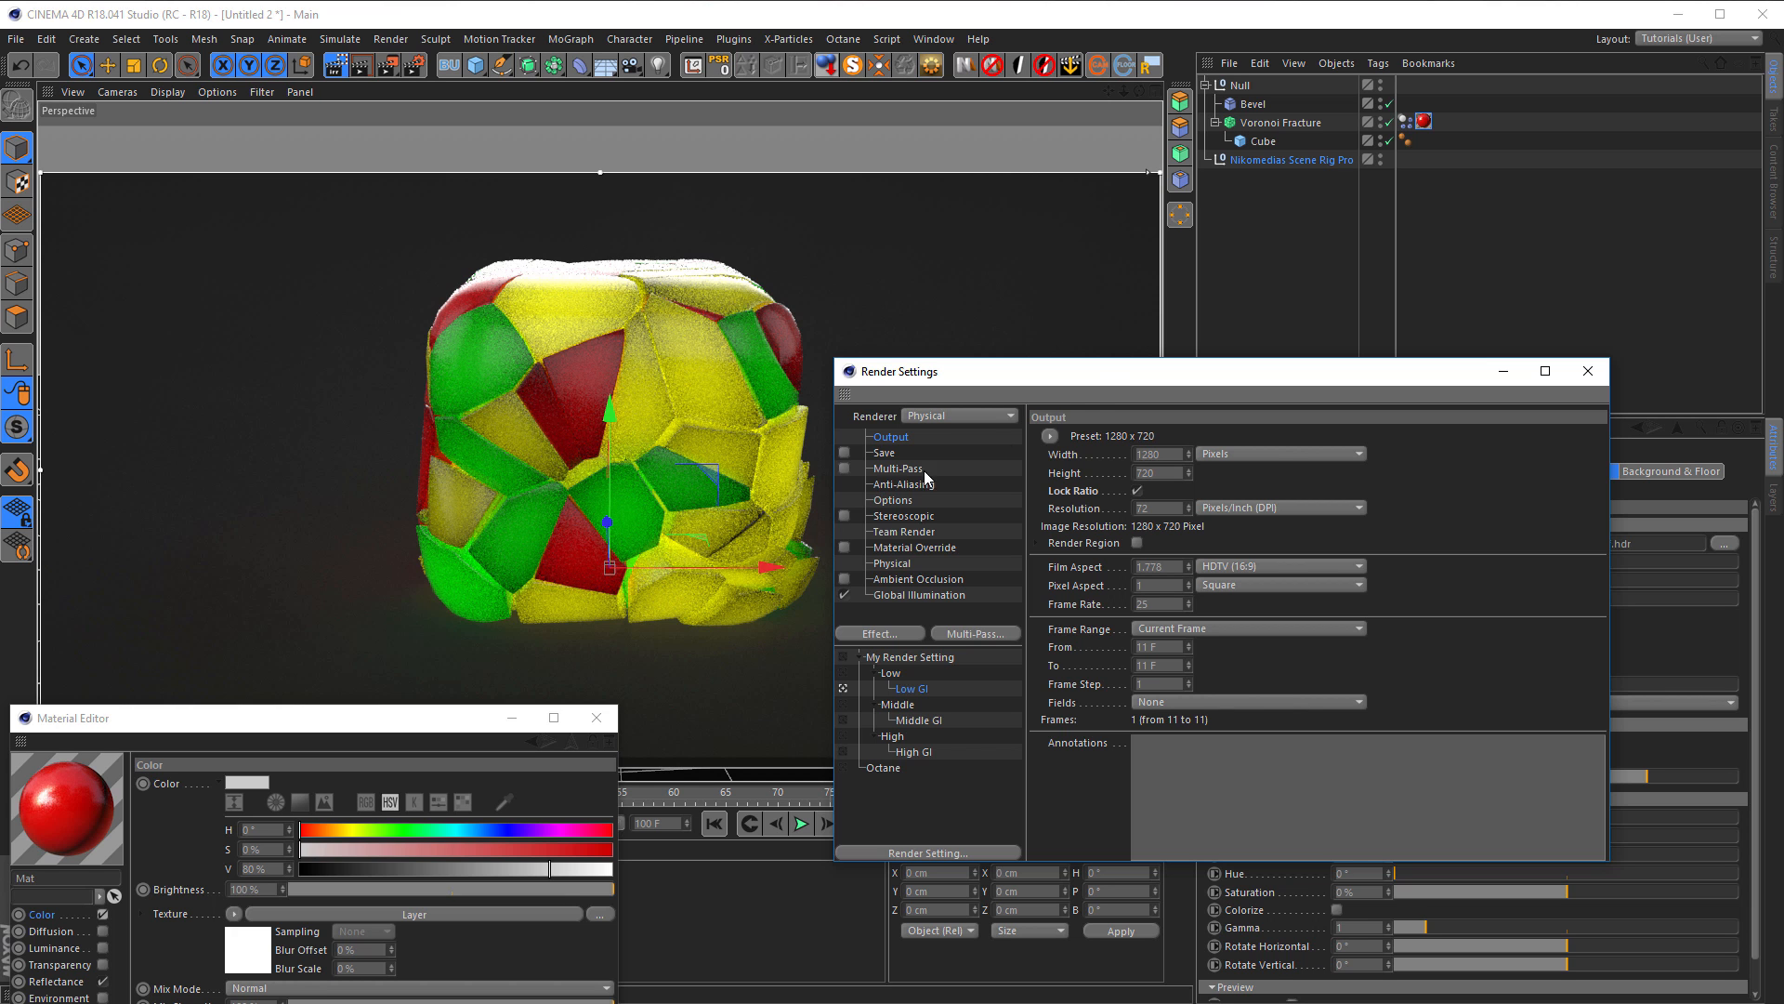
left_click_drag(1108, 376, 941, 744)
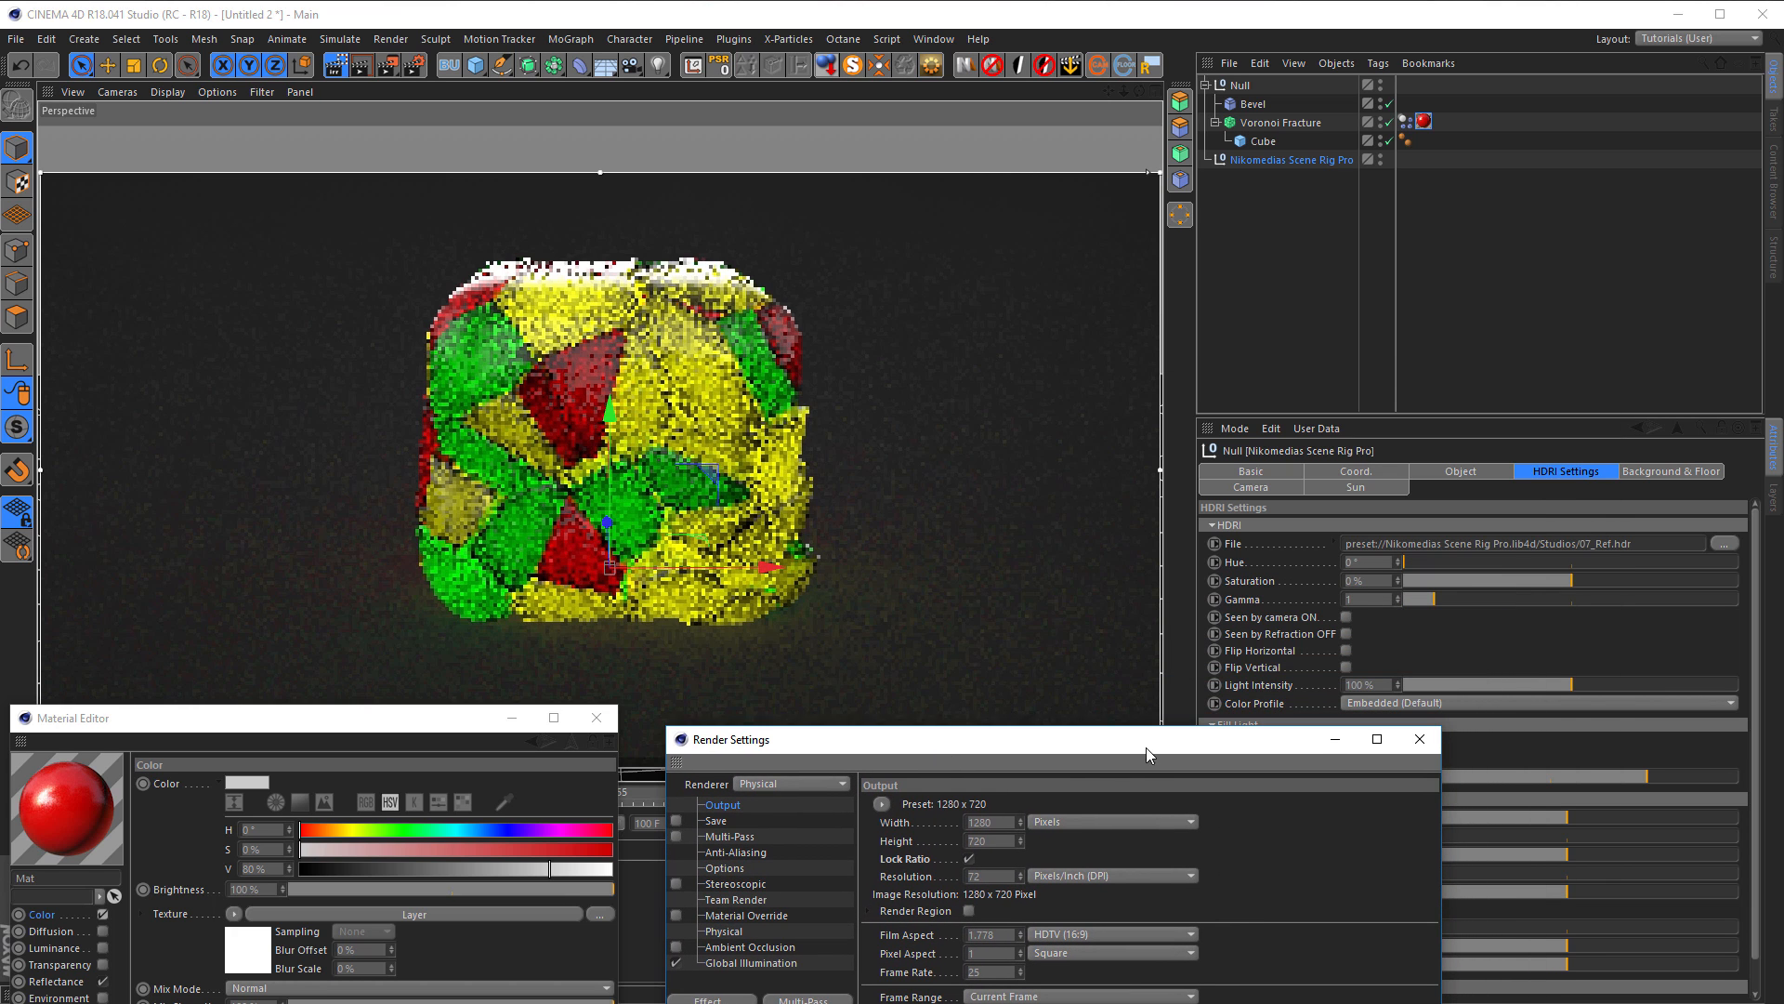
left_click_drag(1078, 740, 1266, 359)
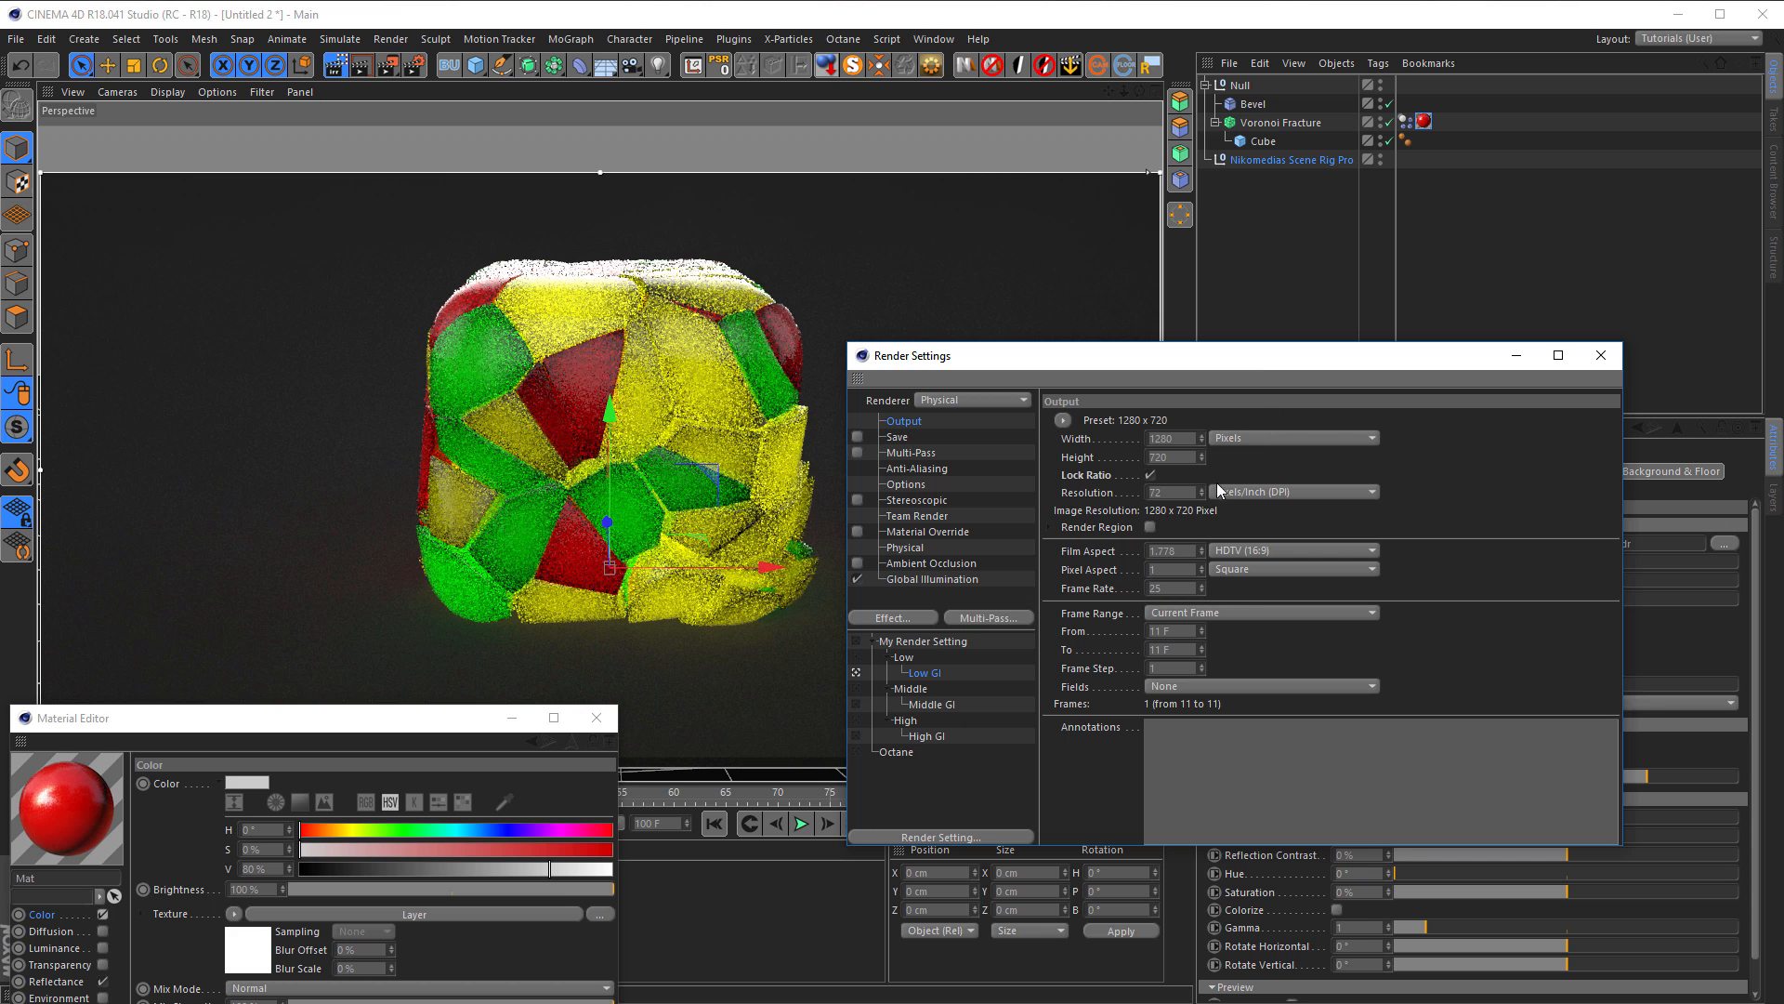
left_click(1602, 355)
Step: Try reducing the Ambient Occlusion layer's opacity to 57 %, 85 % and 94 % in the Layer shader, and return it to 100 %
left_click_drag(428, 726, 1459, 161)
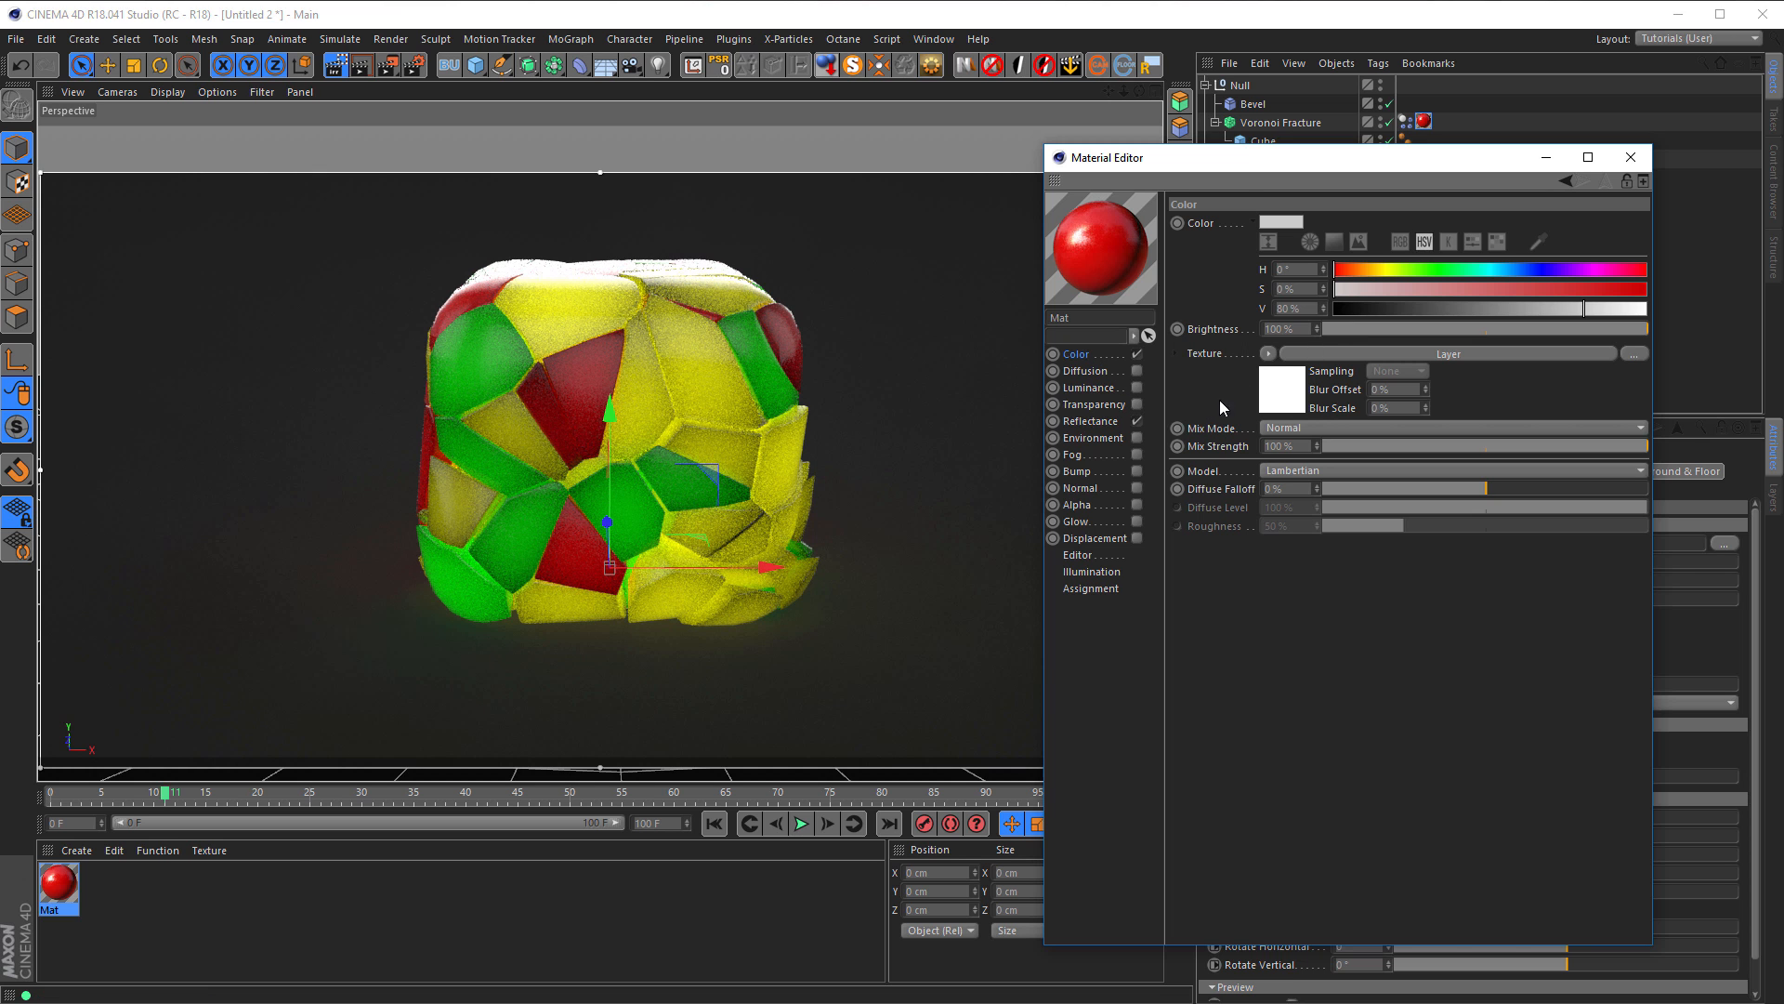
left_click(1281, 390)
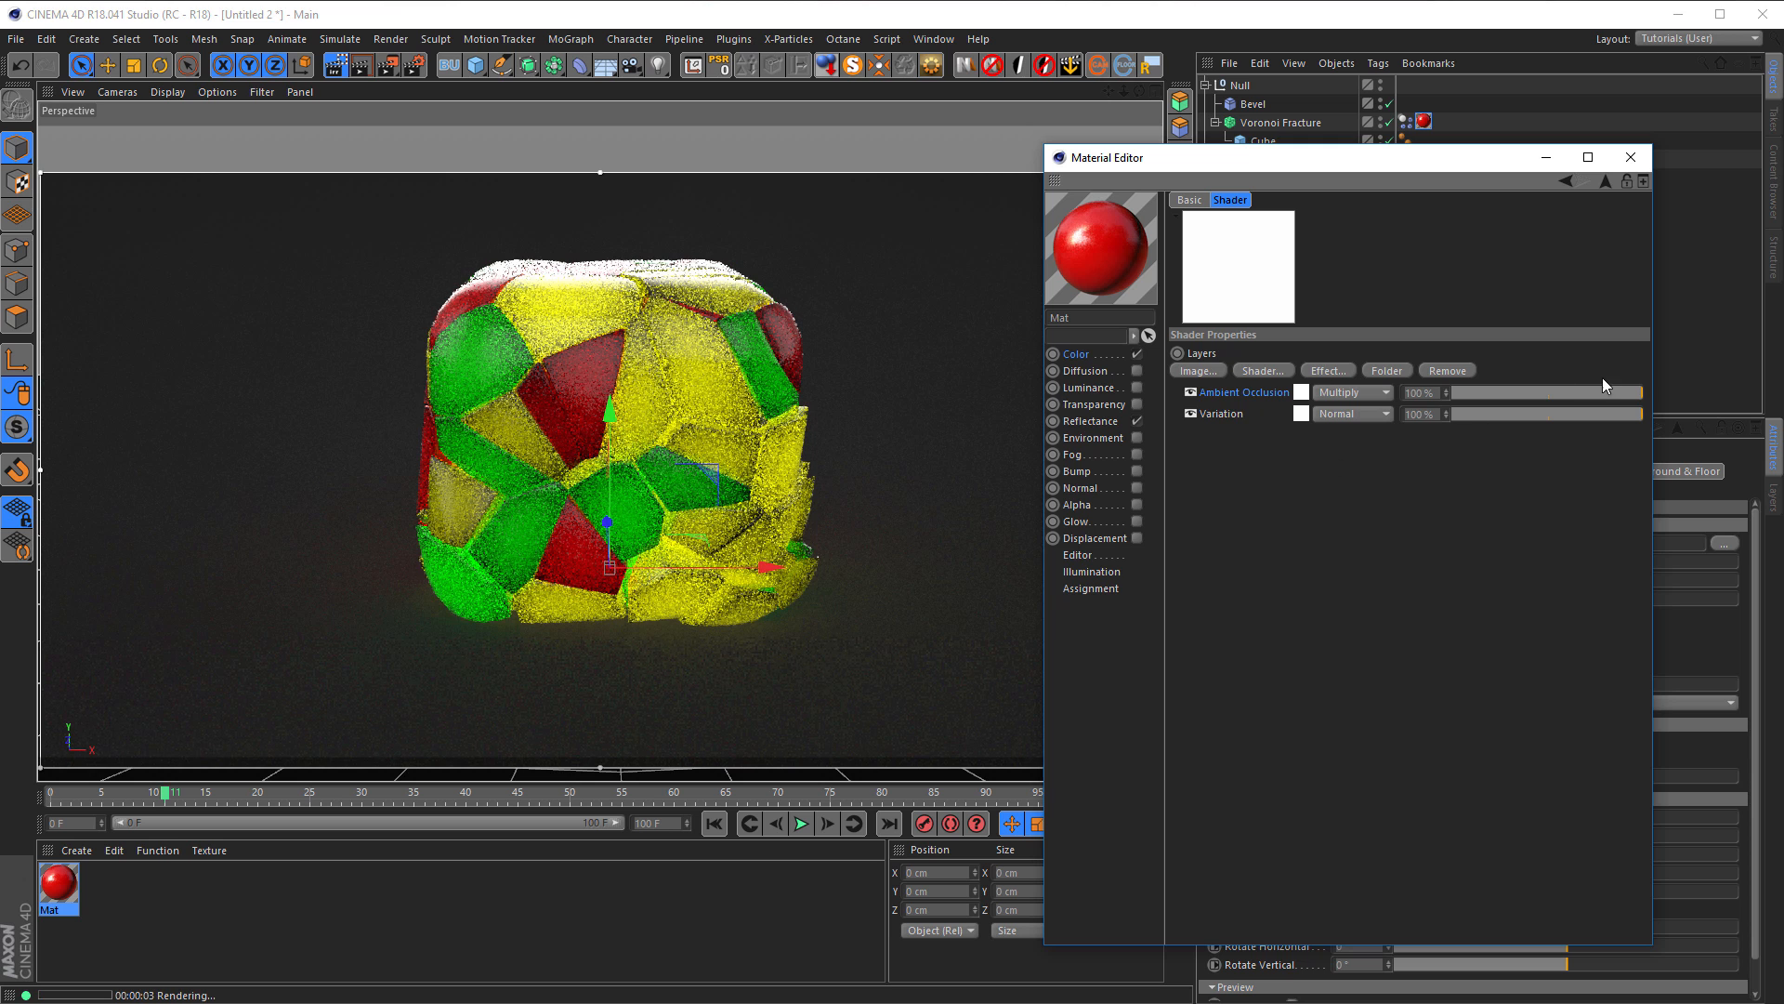
left_click_drag(1636, 402, 1576, 403)
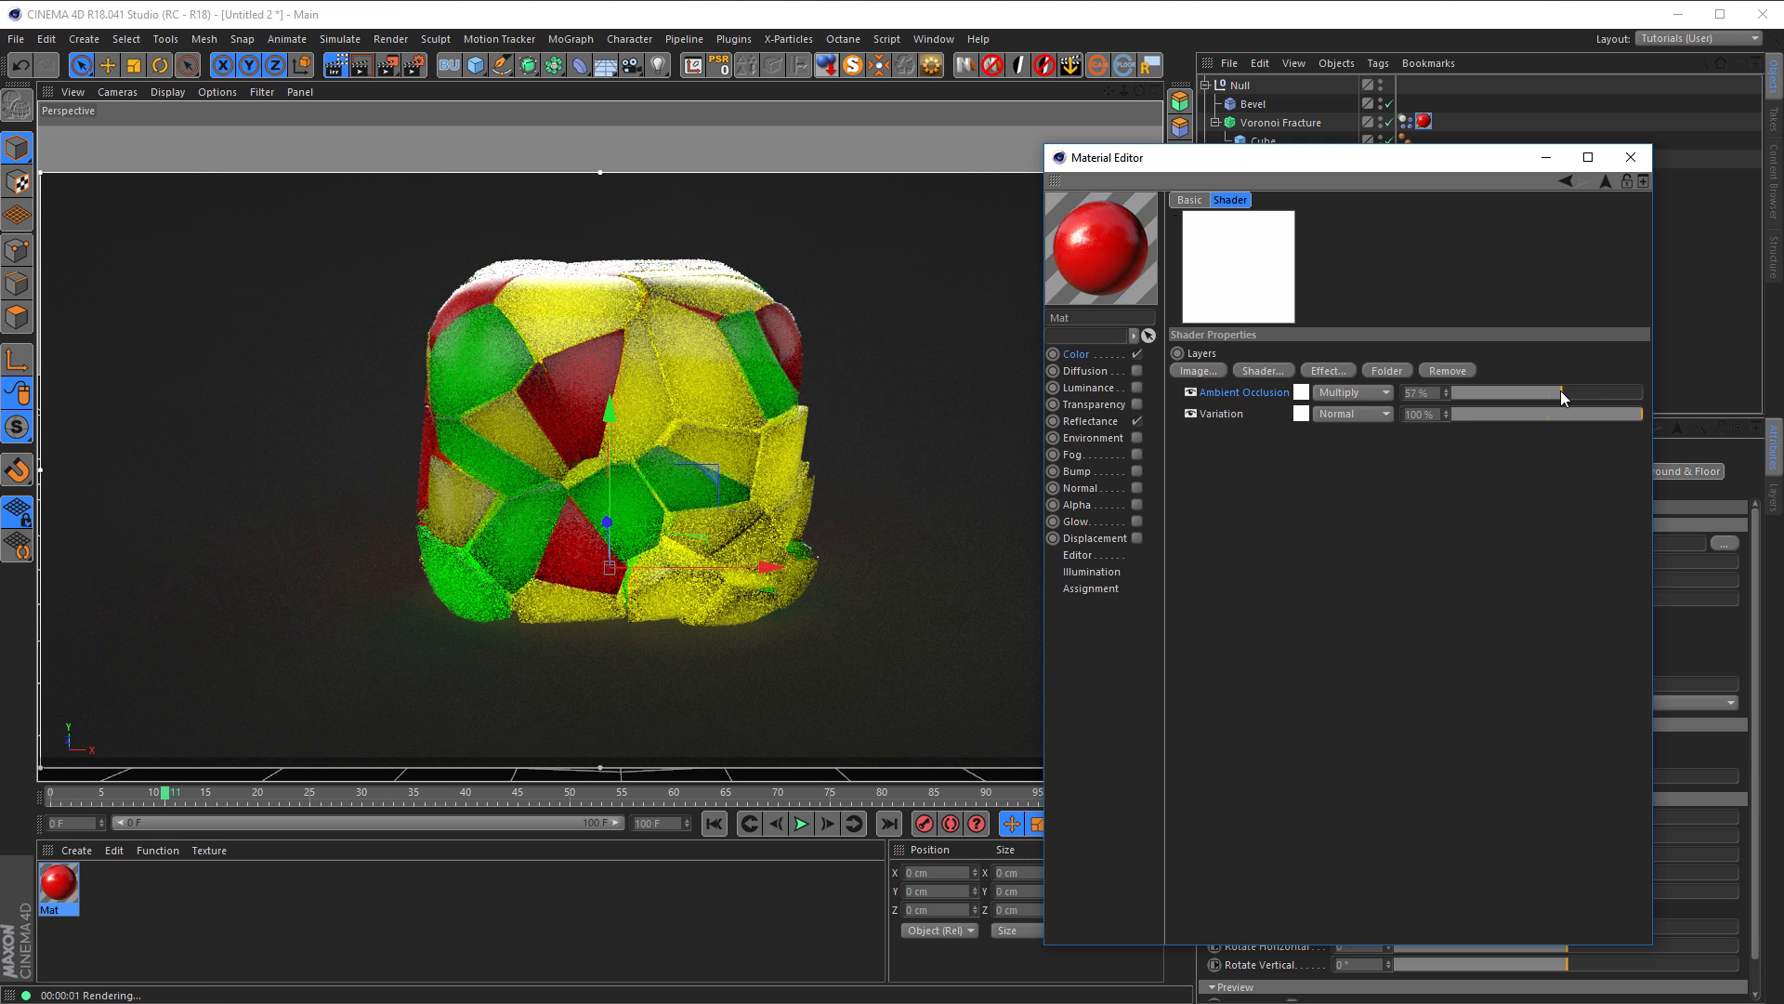
left_click(1616, 390)
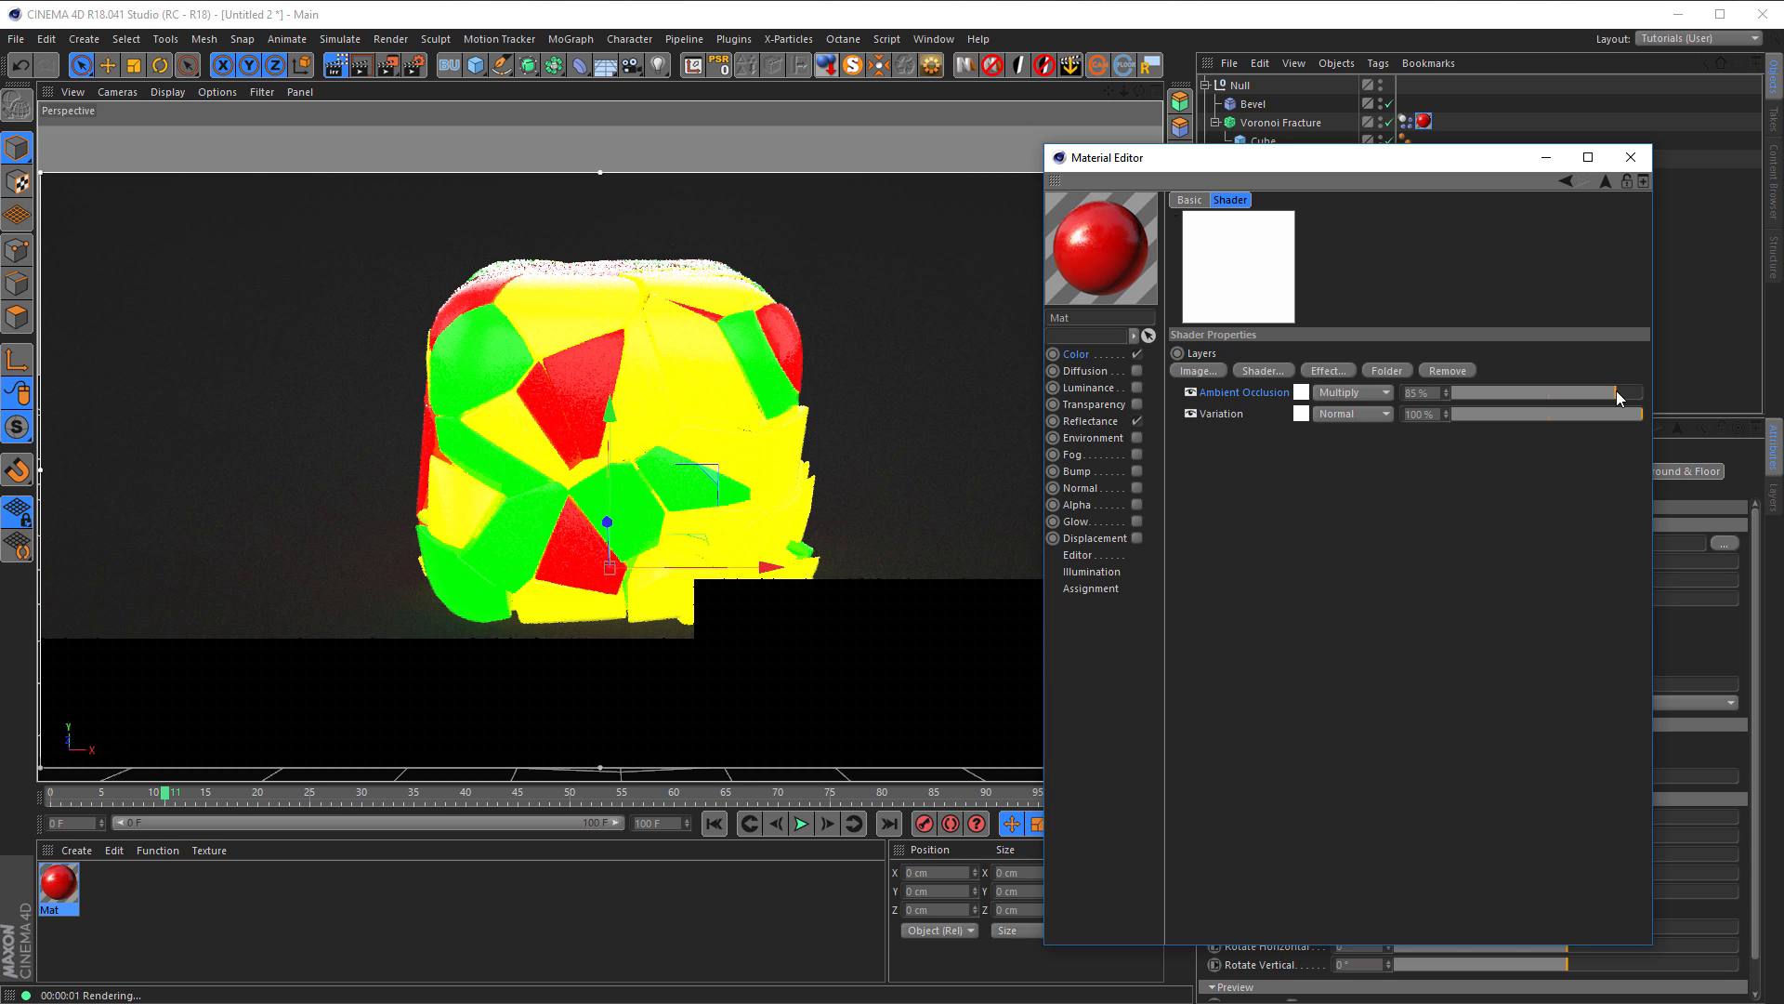
left_click(1632, 393)
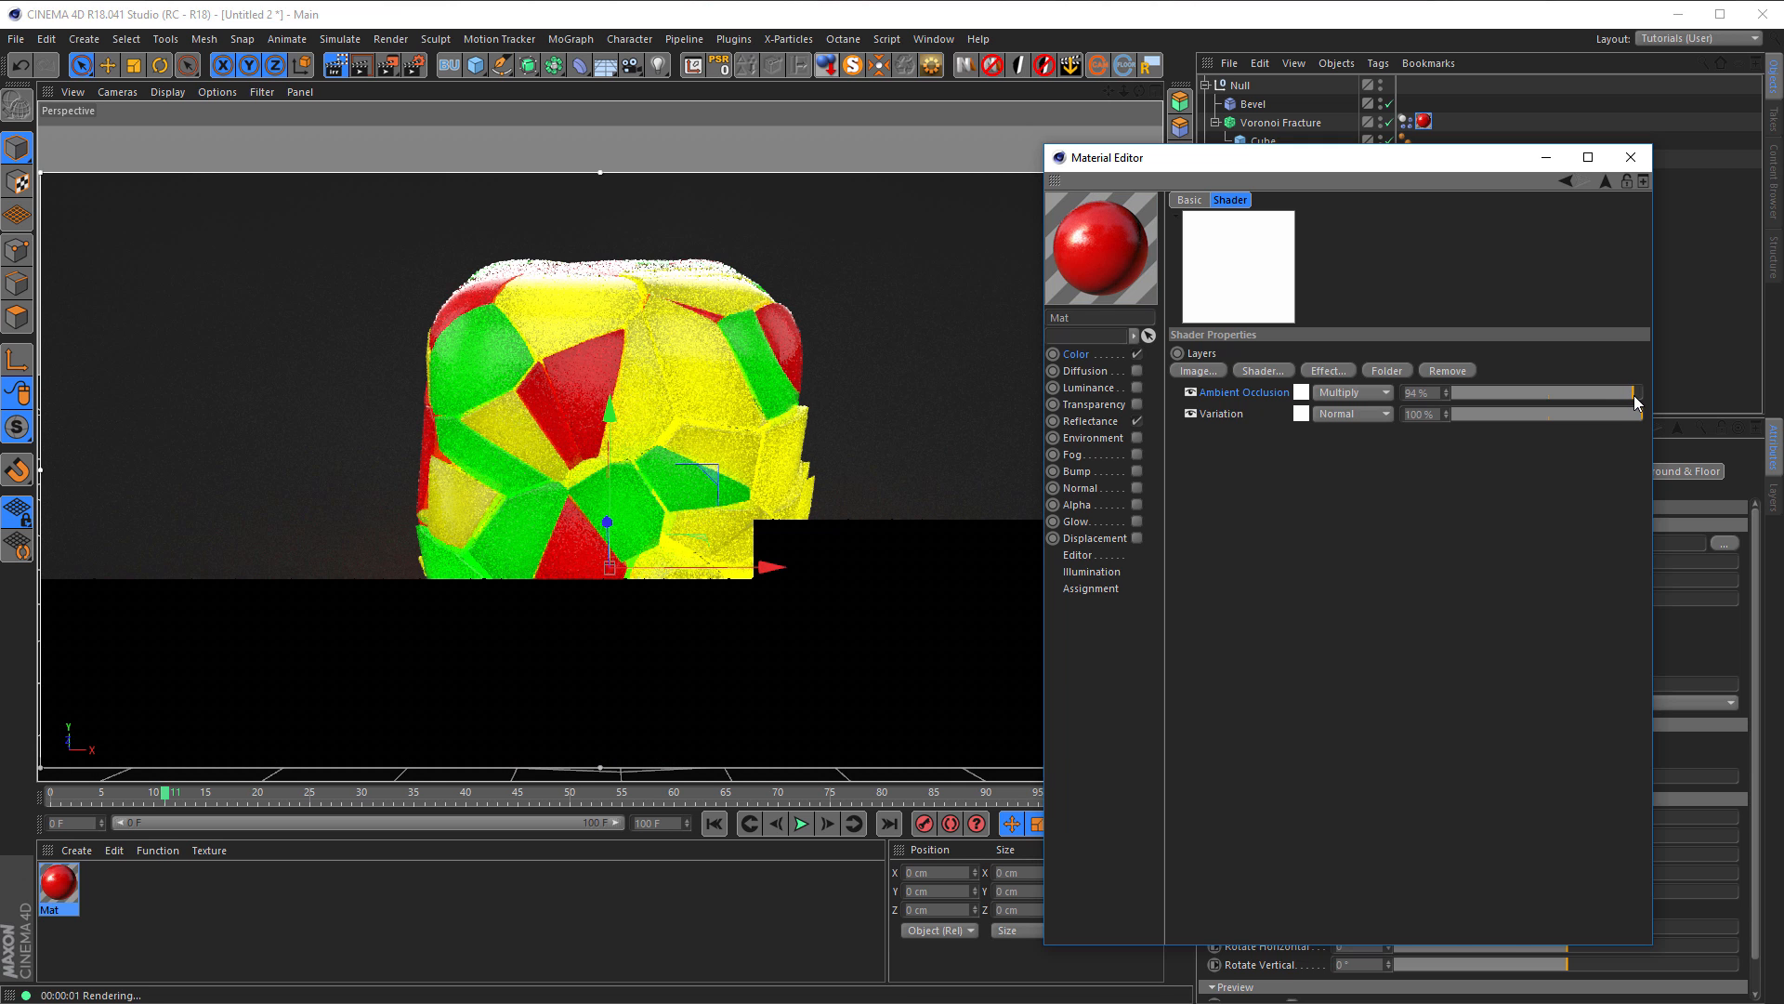
left_click_drag(1636, 400, 1669, 400)
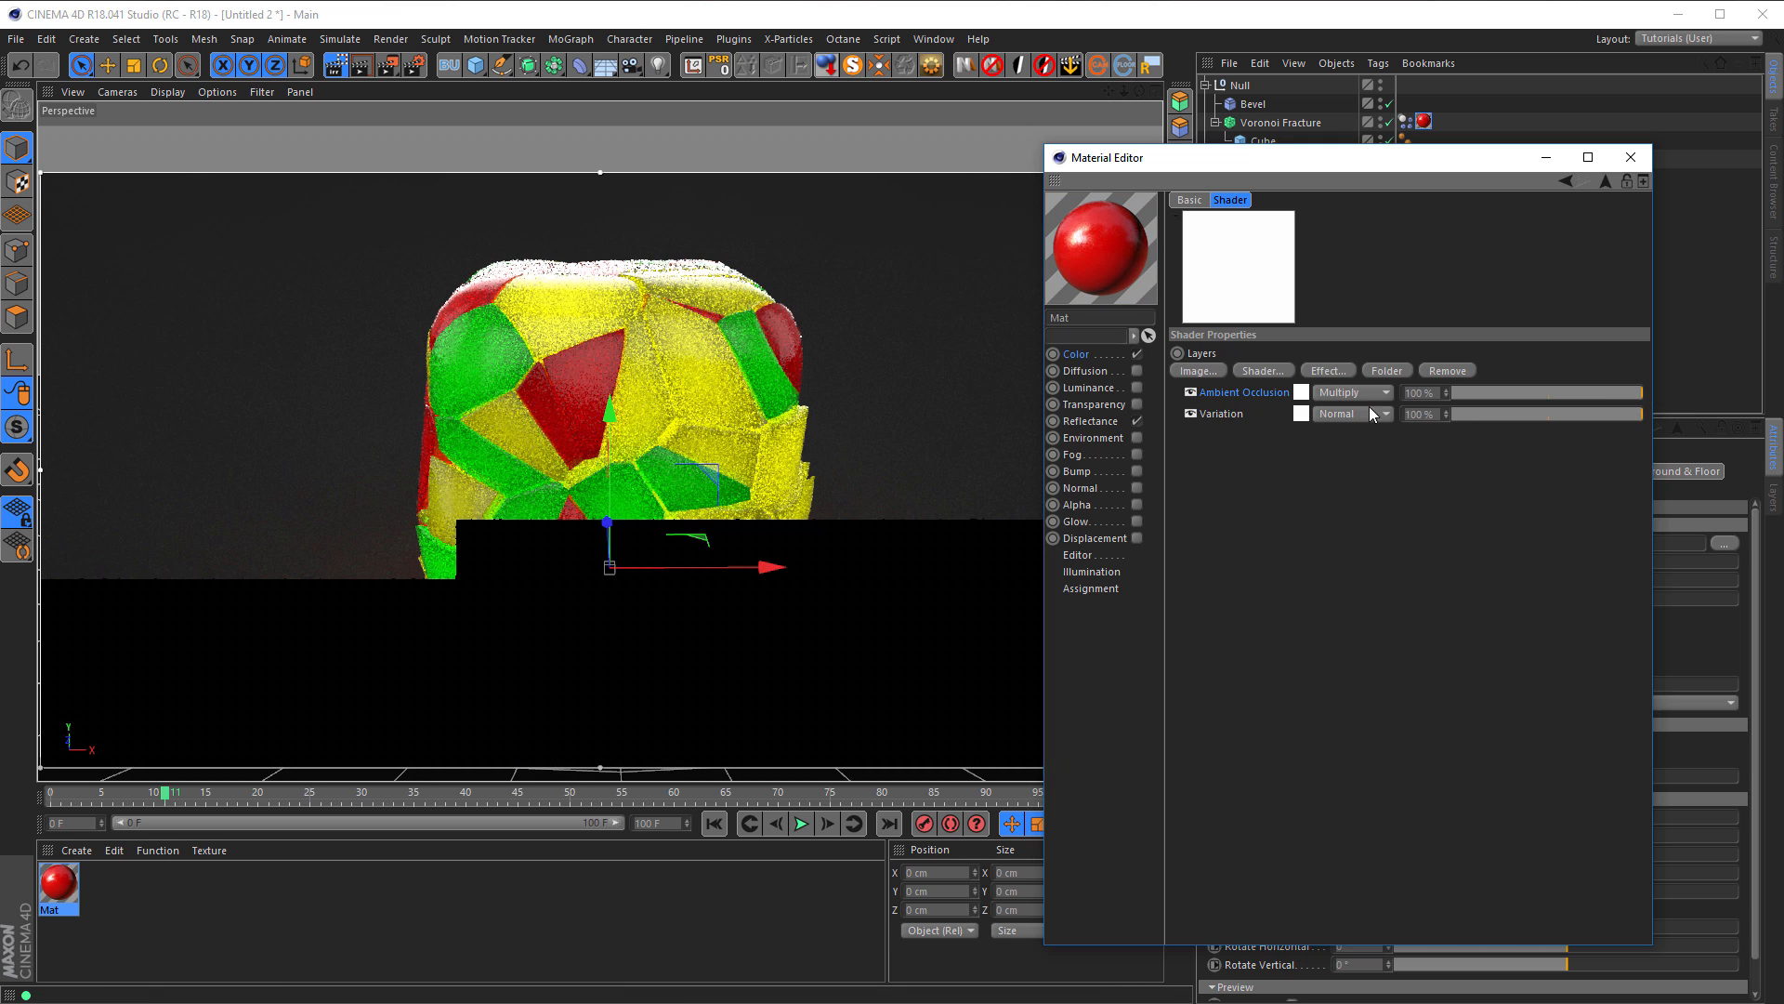
Step: Try a negative Contrast in the Ambient Occlusion shader and reset it to 0 %
left_click(1302, 394)
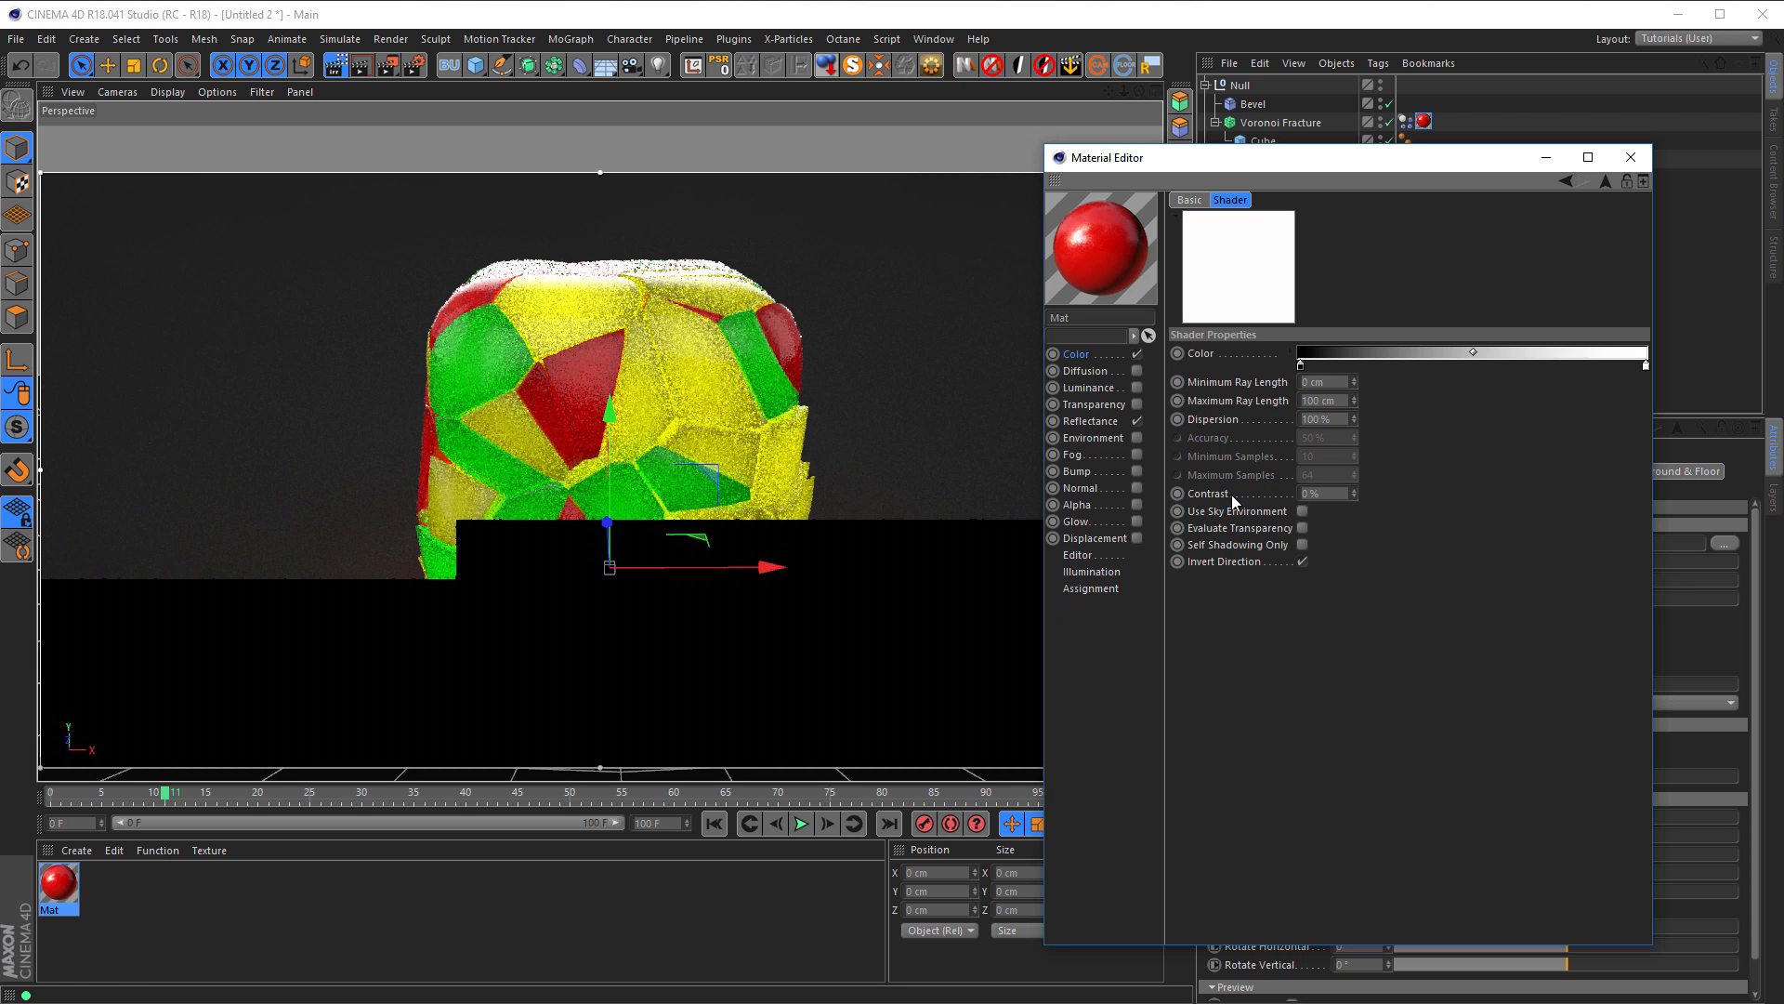
left_click_drag(1324, 495, 1262, 511)
type("-50")
key("Return")
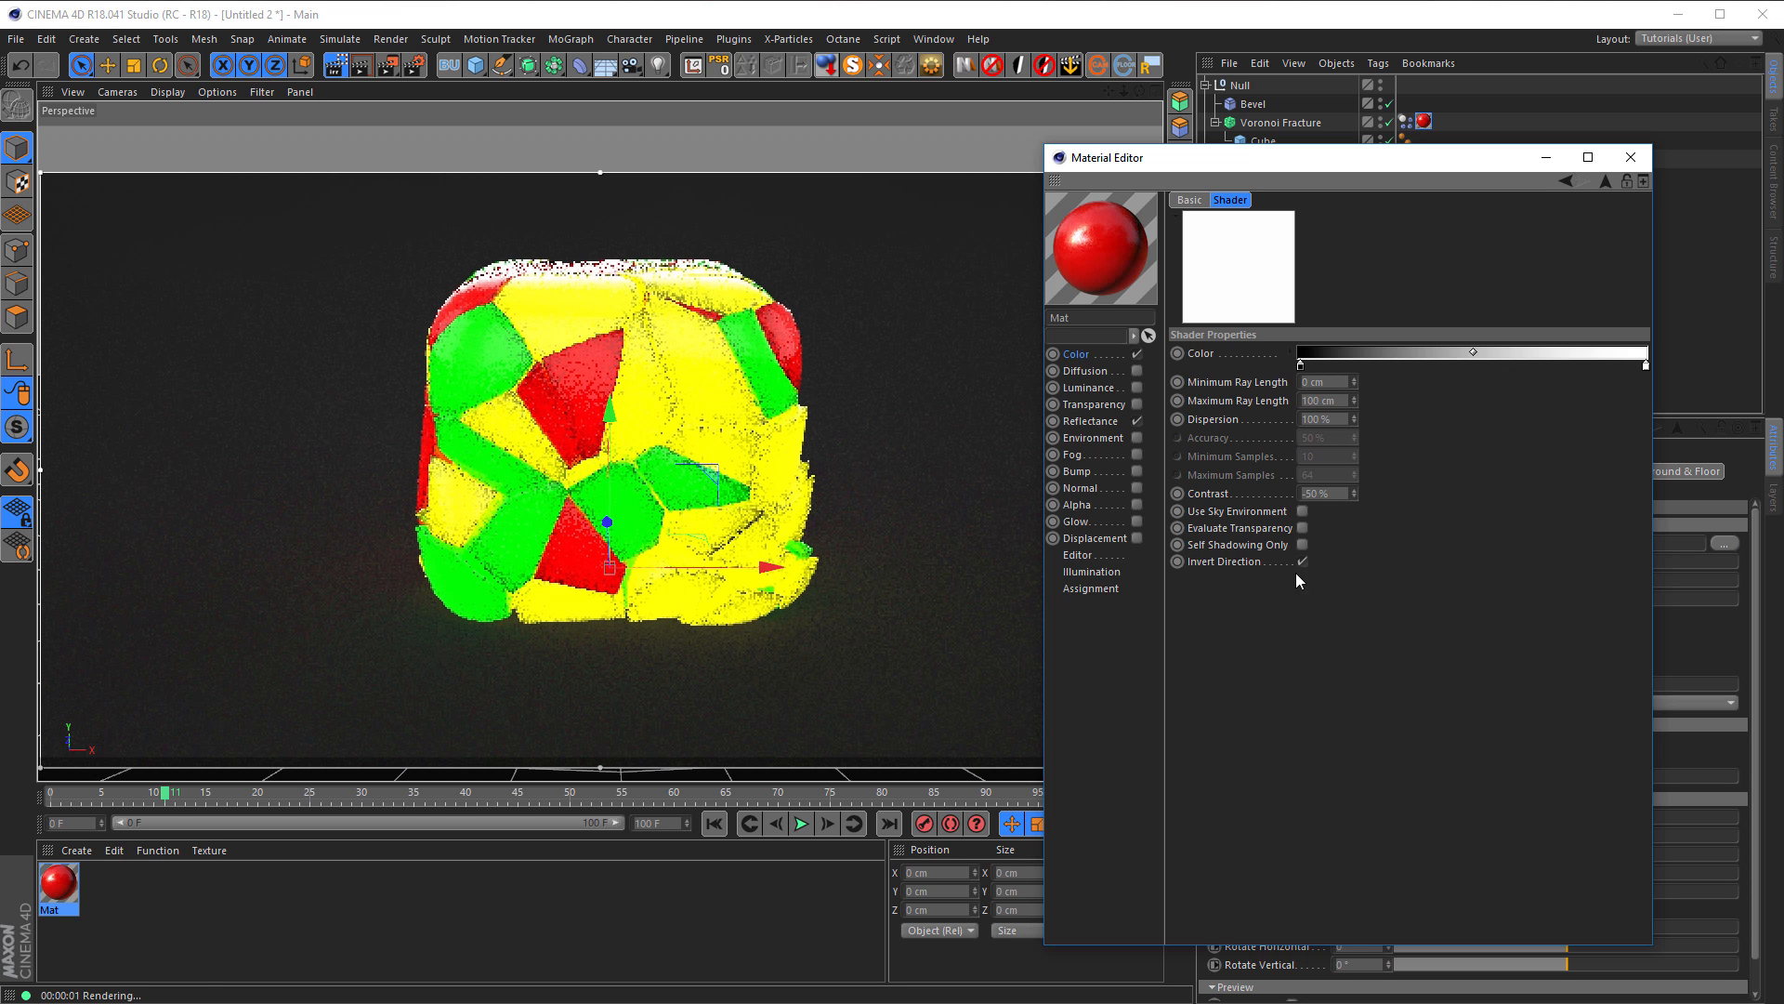
left_click_drag(1326, 495, 1239, 509)
type("0")
key("Return")
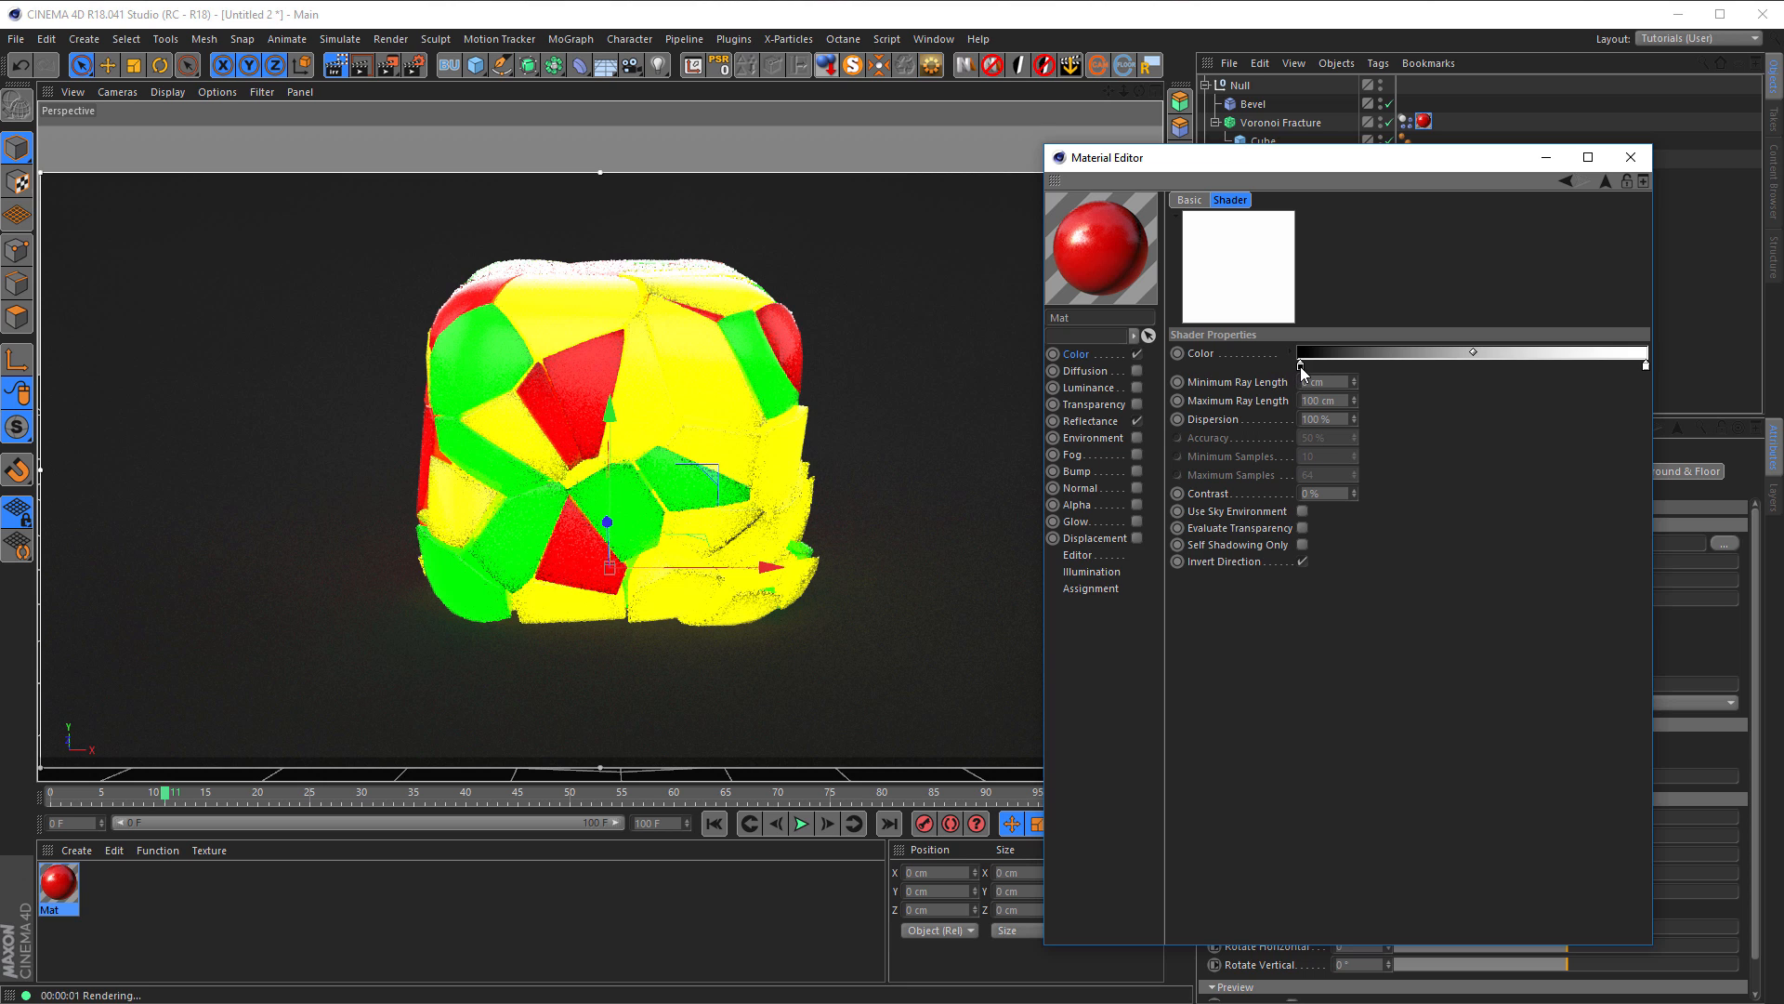
Step: Lighten the black knot of the Ambient Occlusion shader's color gradient to a V value of 25 %
double_click(1300, 365)
left_click_drag(1268, 404, 1278, 402)
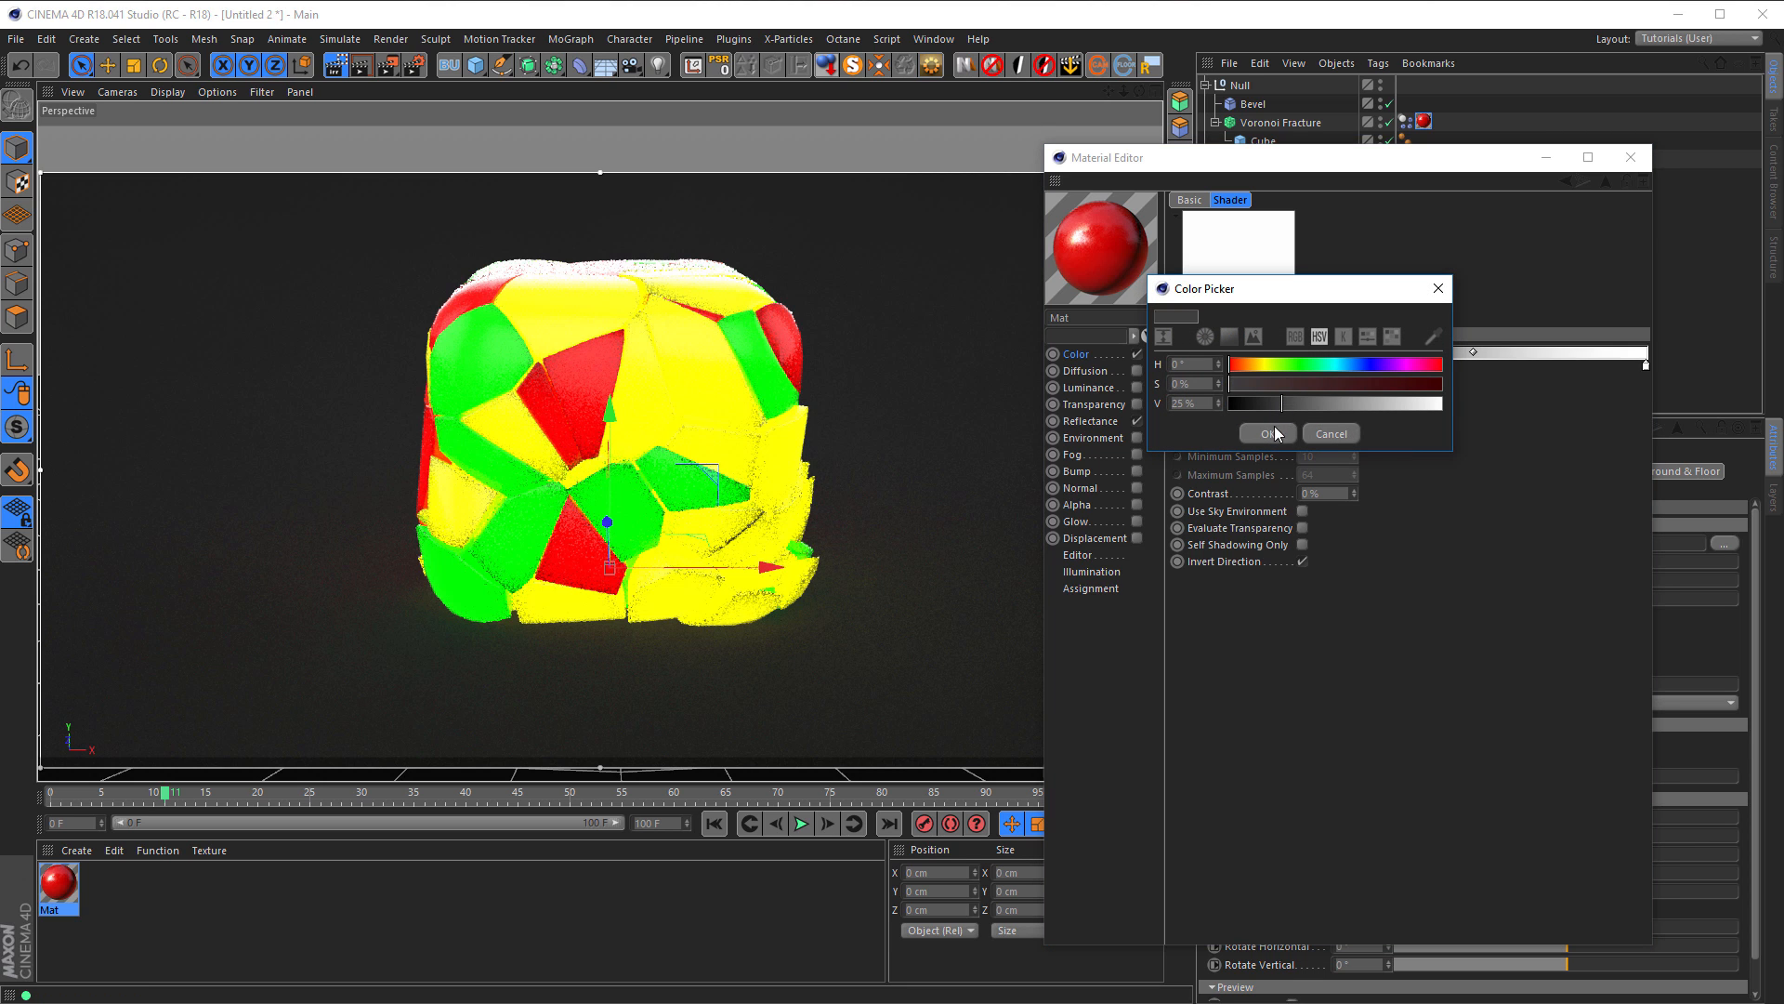
left_click(1274, 428)
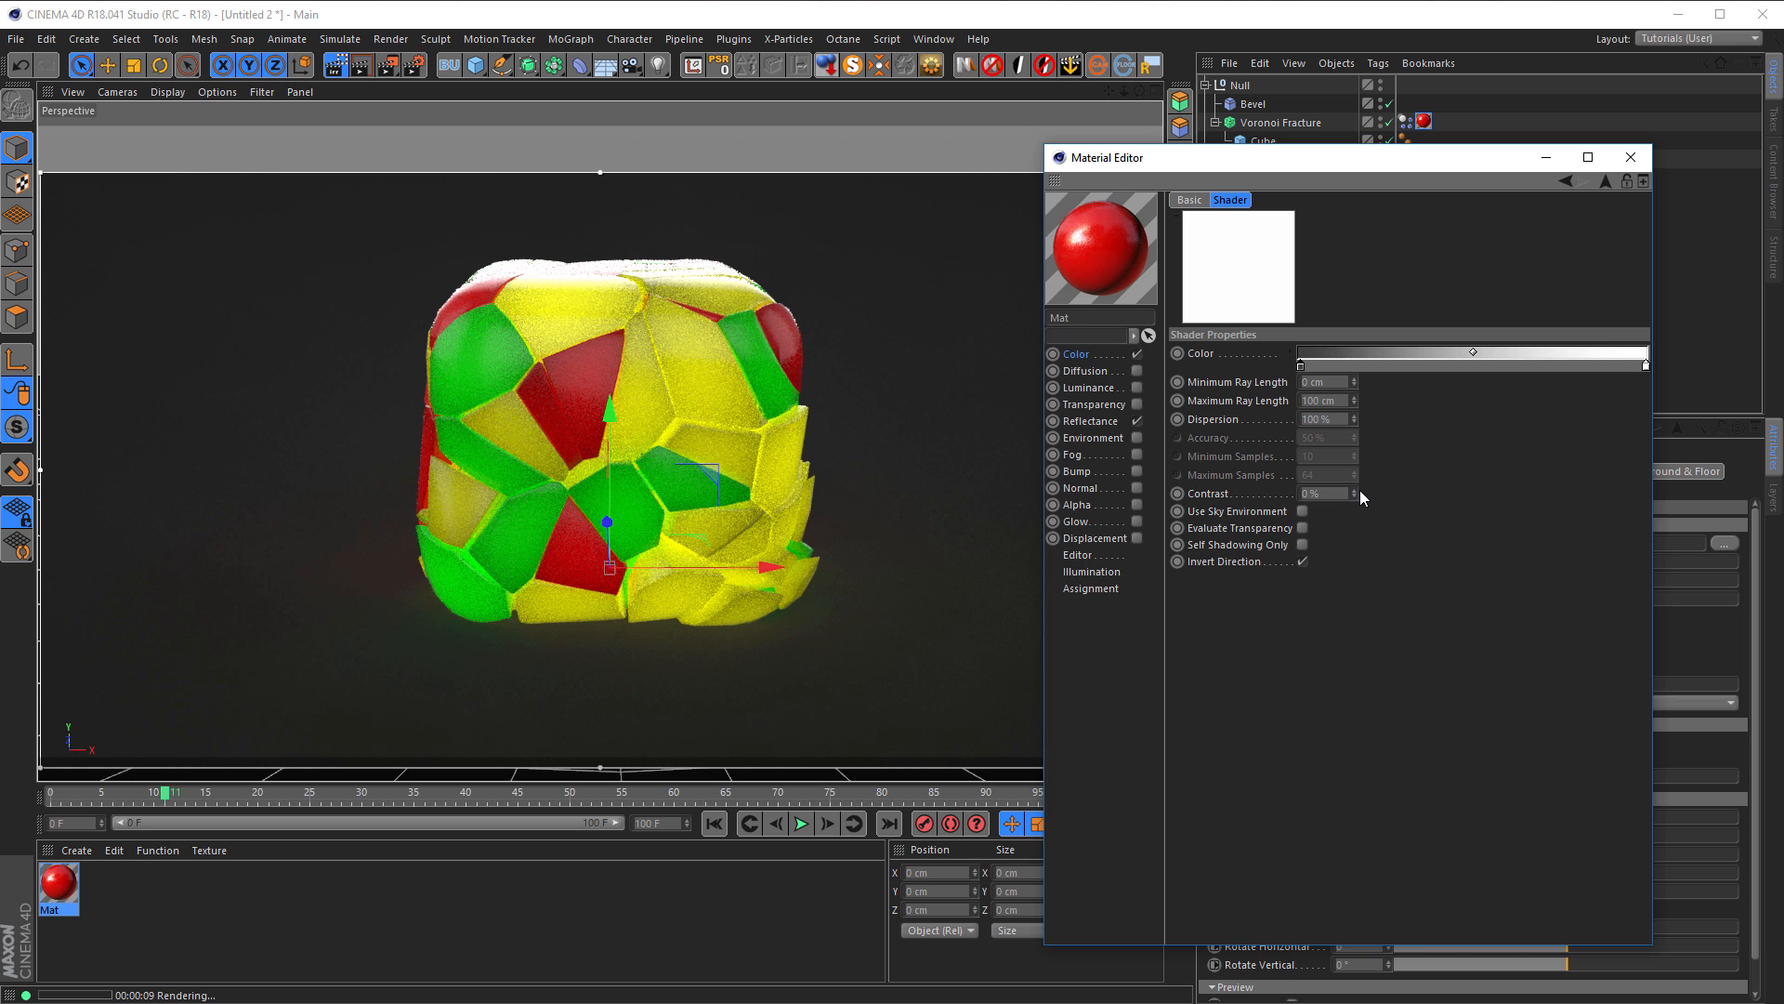
Step: Enable the Ambient Occlusion effect in the render settings and show its basic properties
left_click(416, 72)
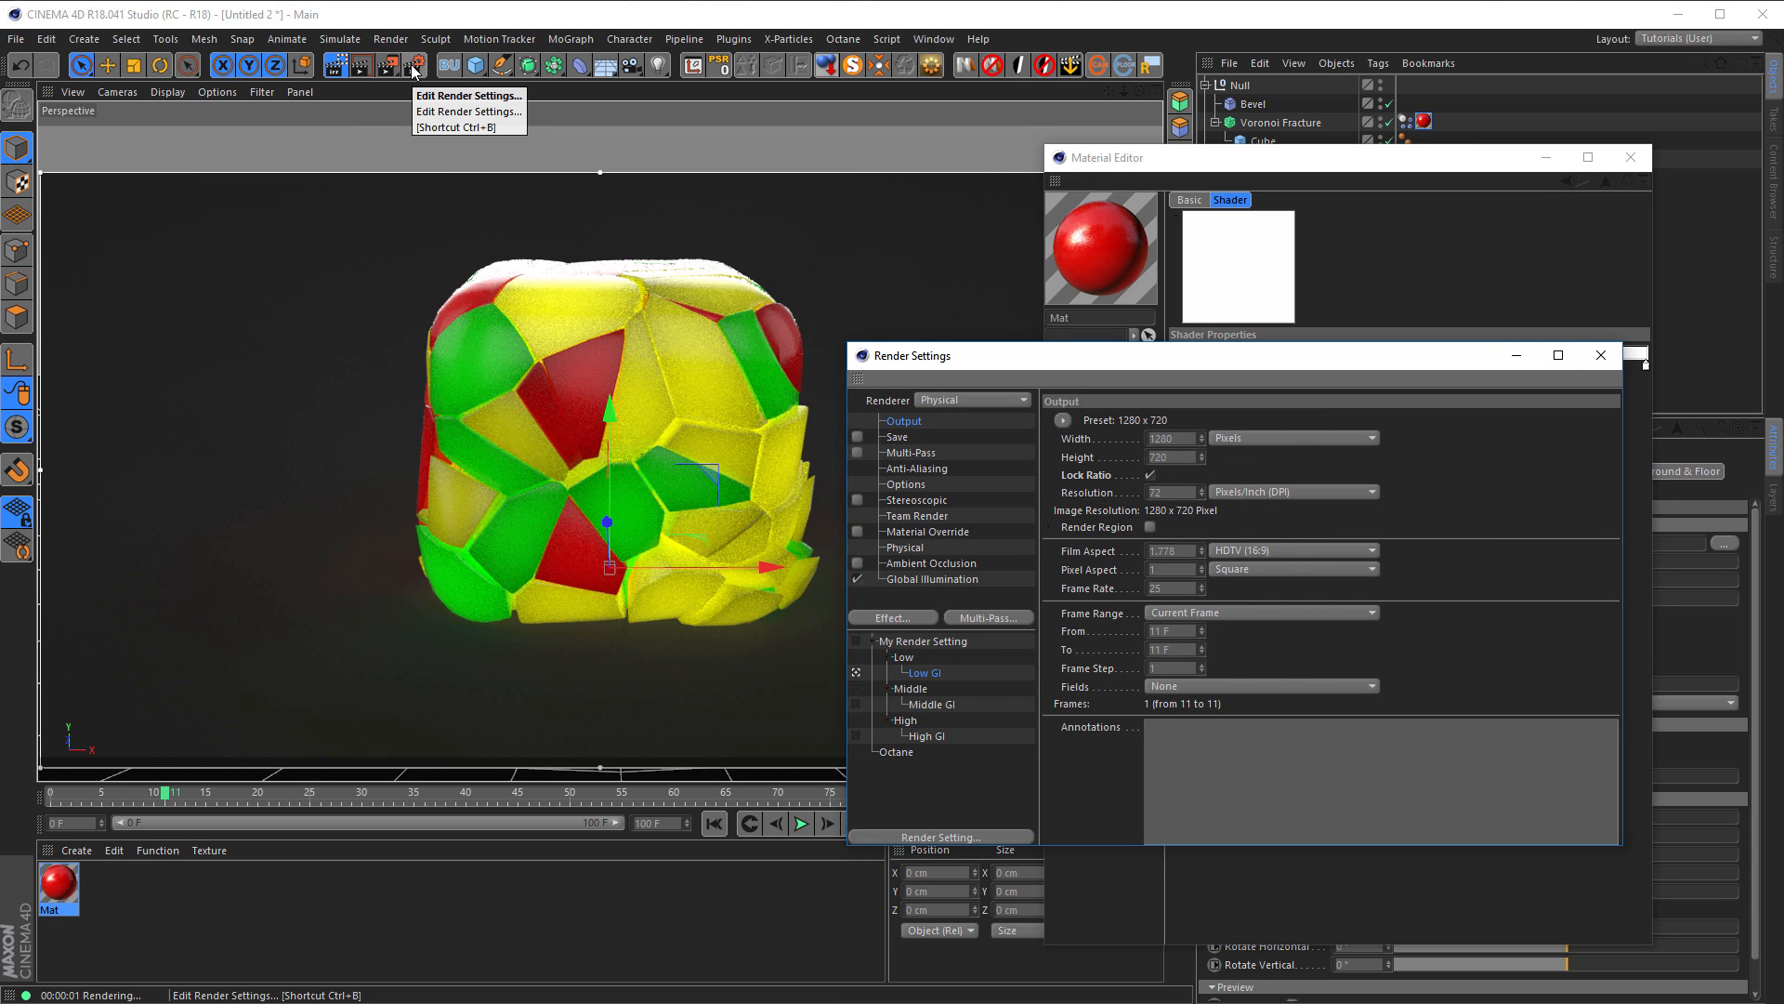
left_click(857, 563)
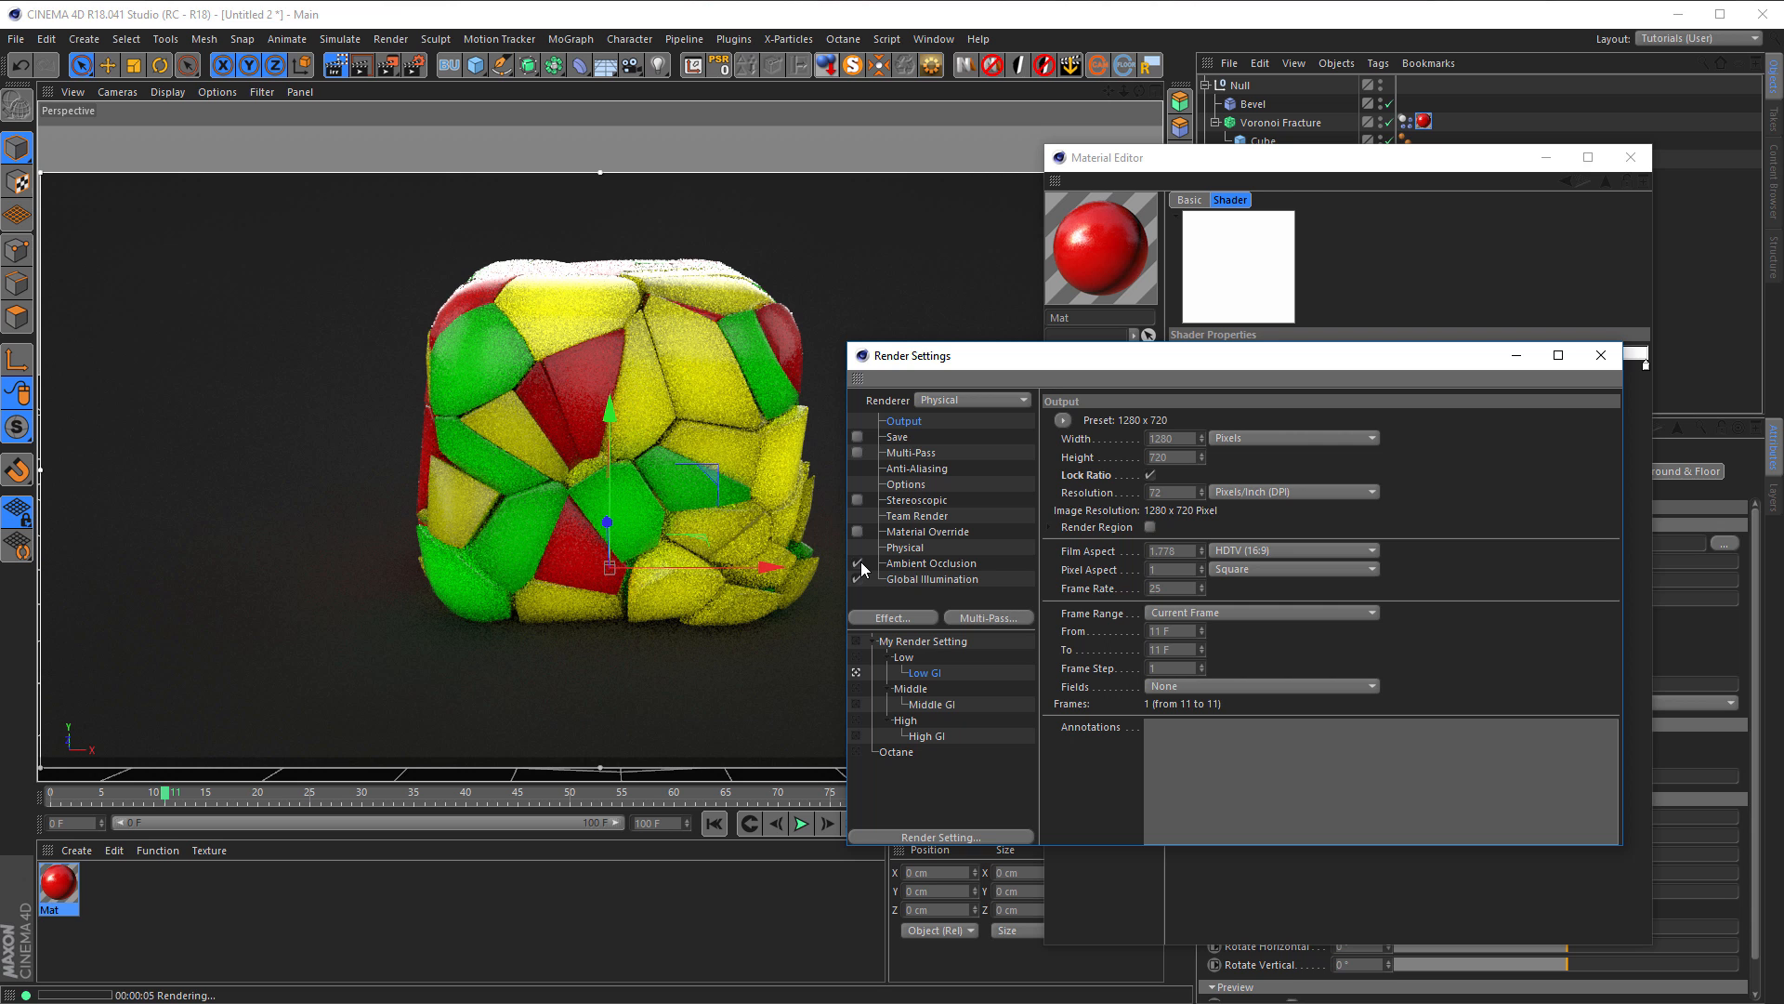
left_click(919, 564)
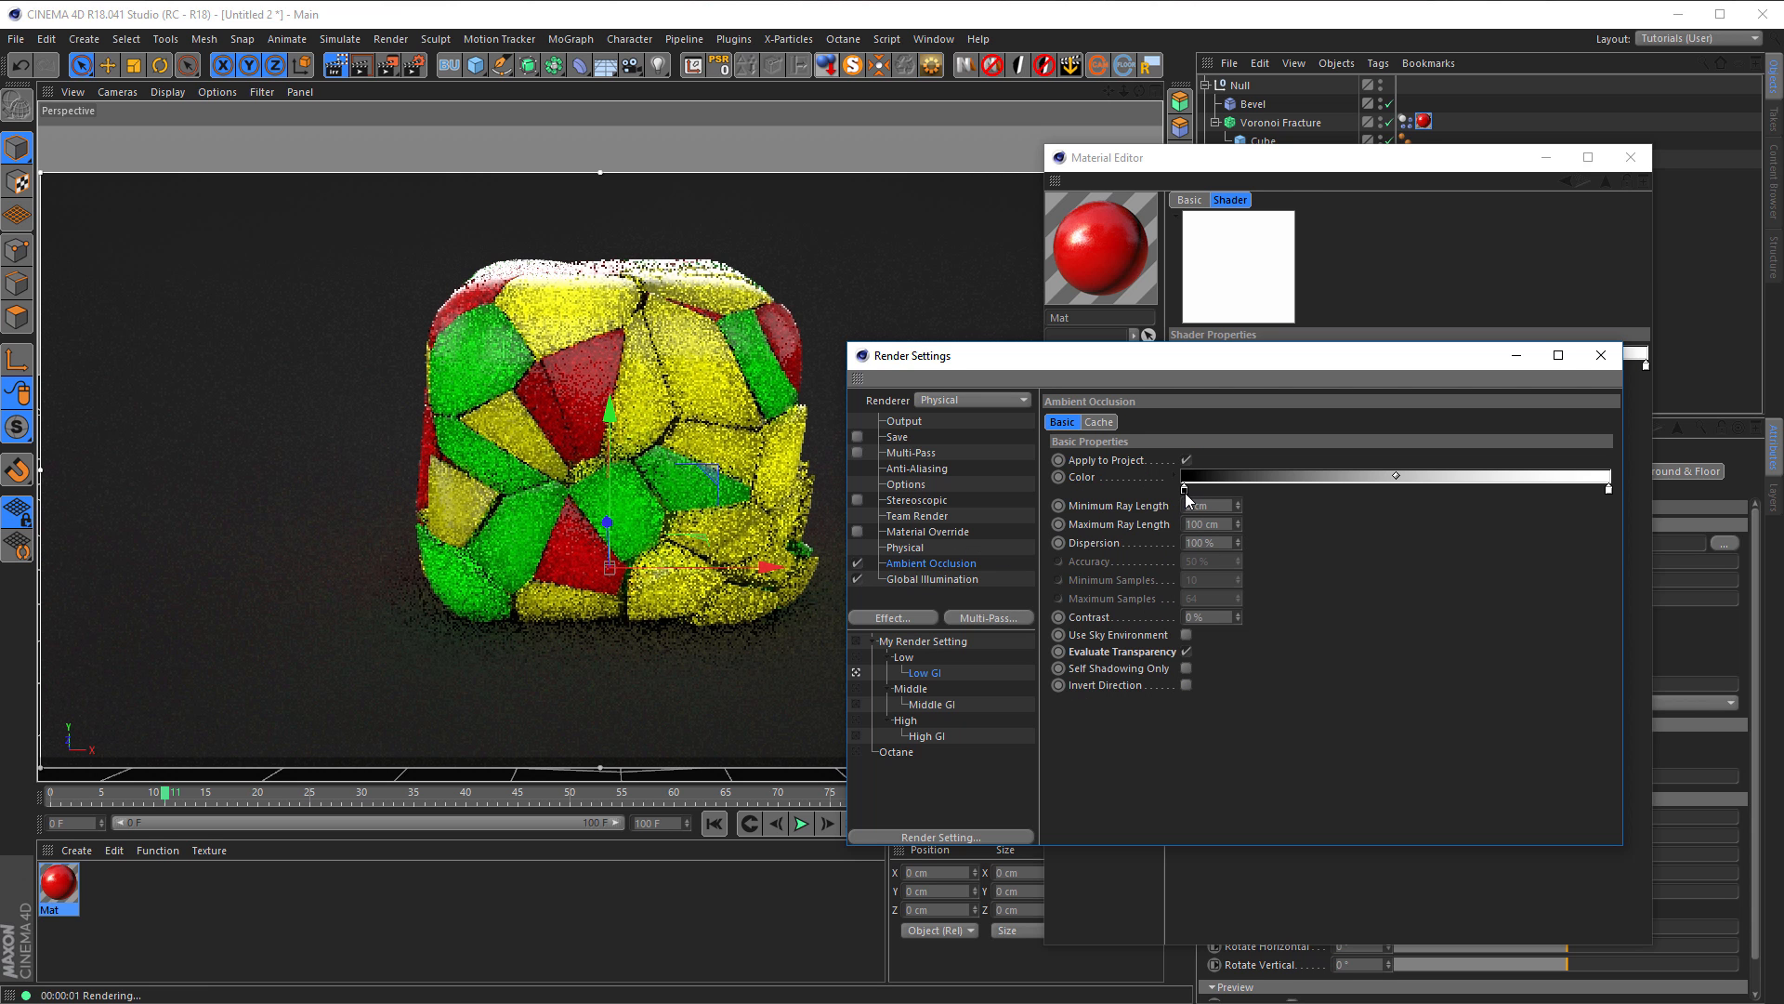
Step: Lighten the black knot of the Ambient Occlusion effect's color gradient to a V value of 24 %, and close the render settings and material editor
double_click(1185, 490)
left_click(1151, 531)
left_click(1167, 531)
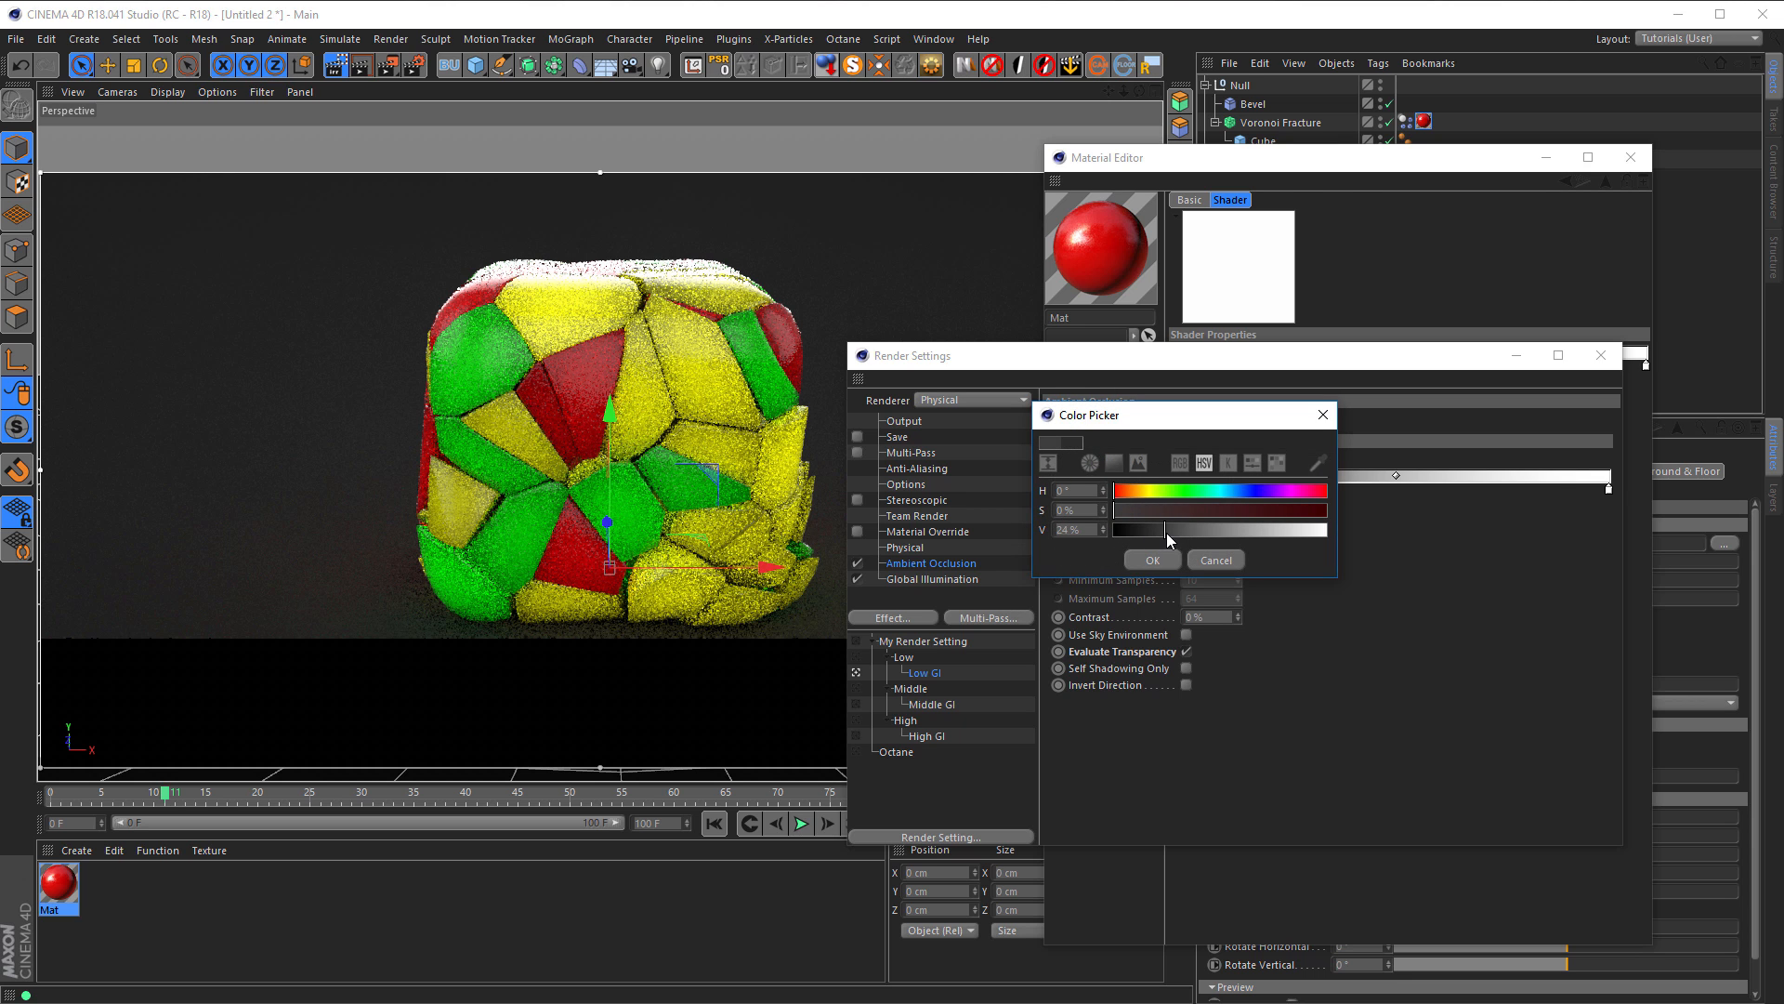
left_click(1158, 559)
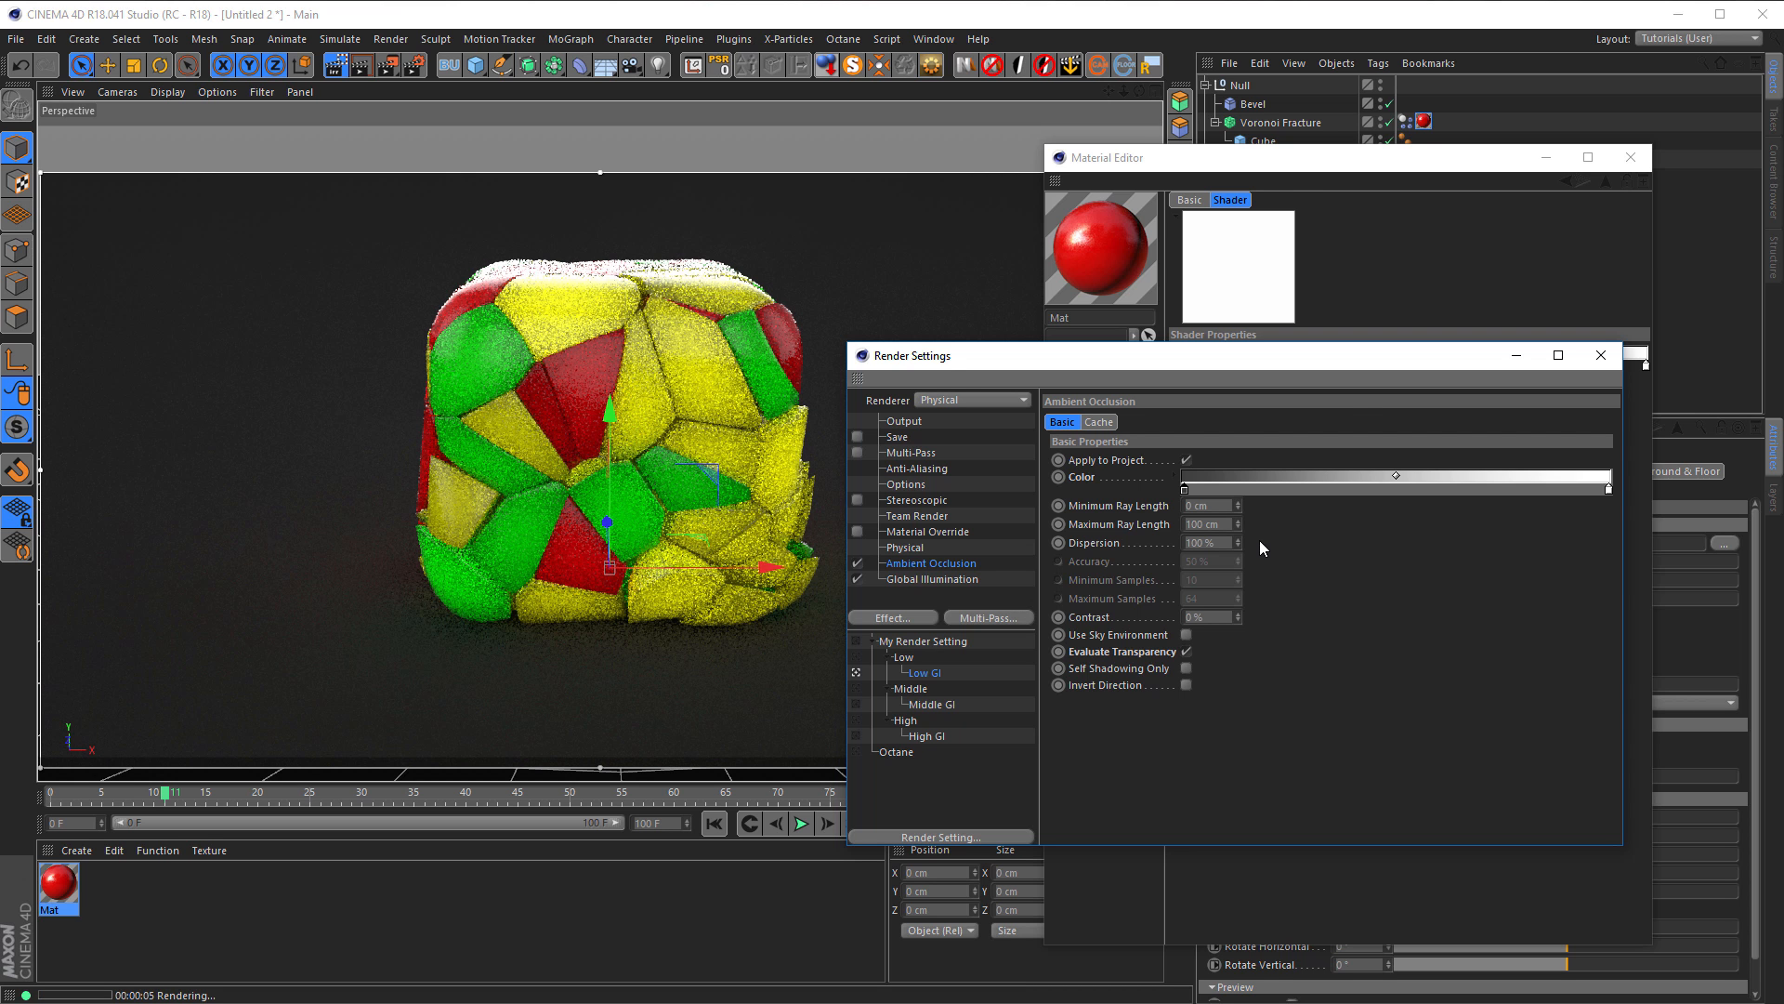
left_click(1600, 356)
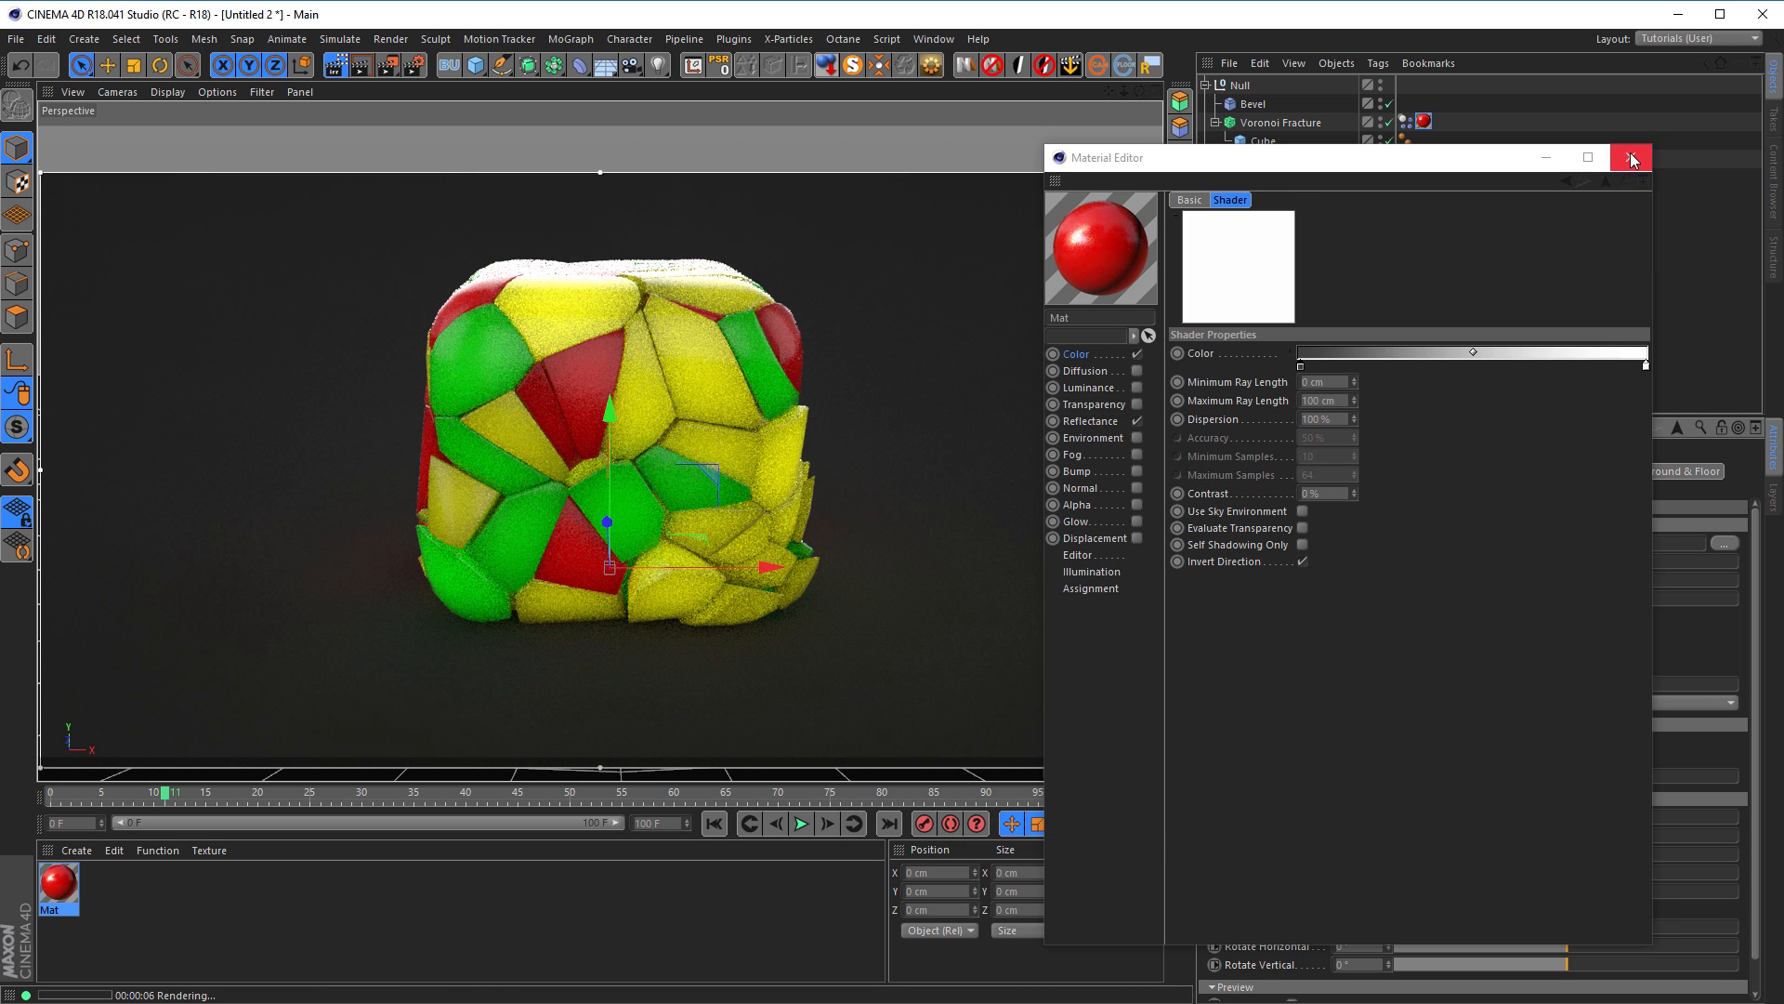
left_click(1630, 157)
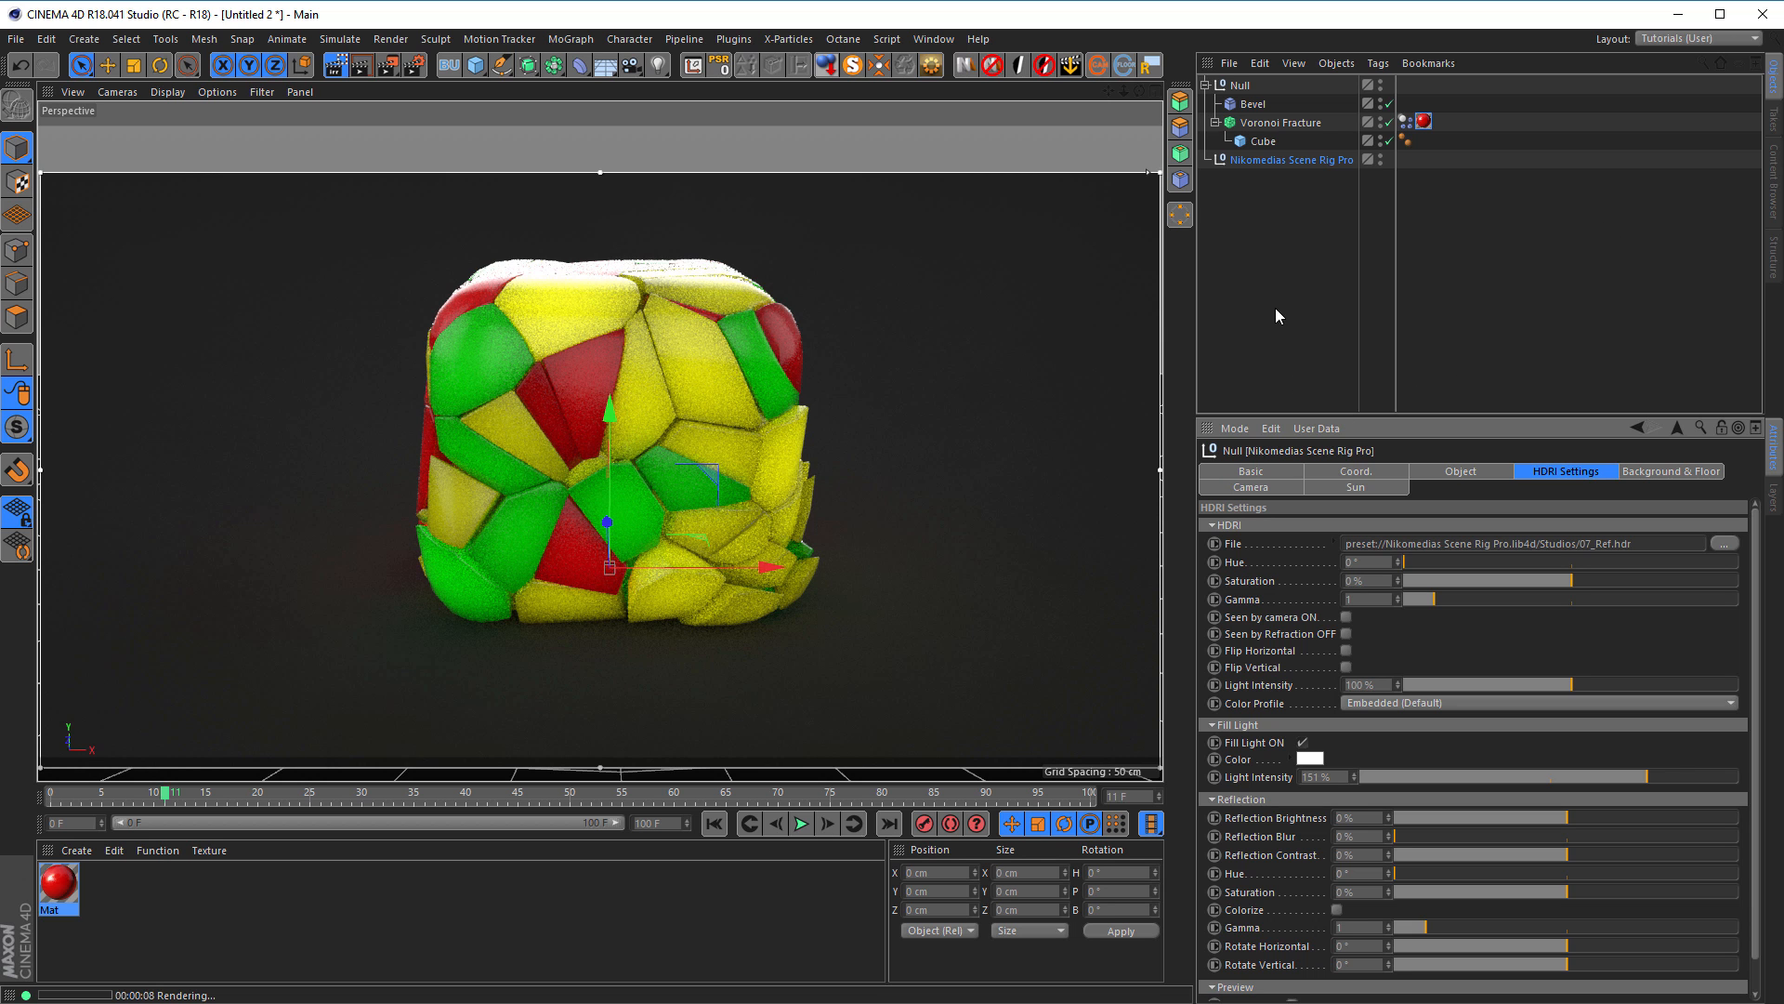
Step: Restart the interactive render region and enlarge the attributes area to show more of the scene rig's settings
left_click(335, 70)
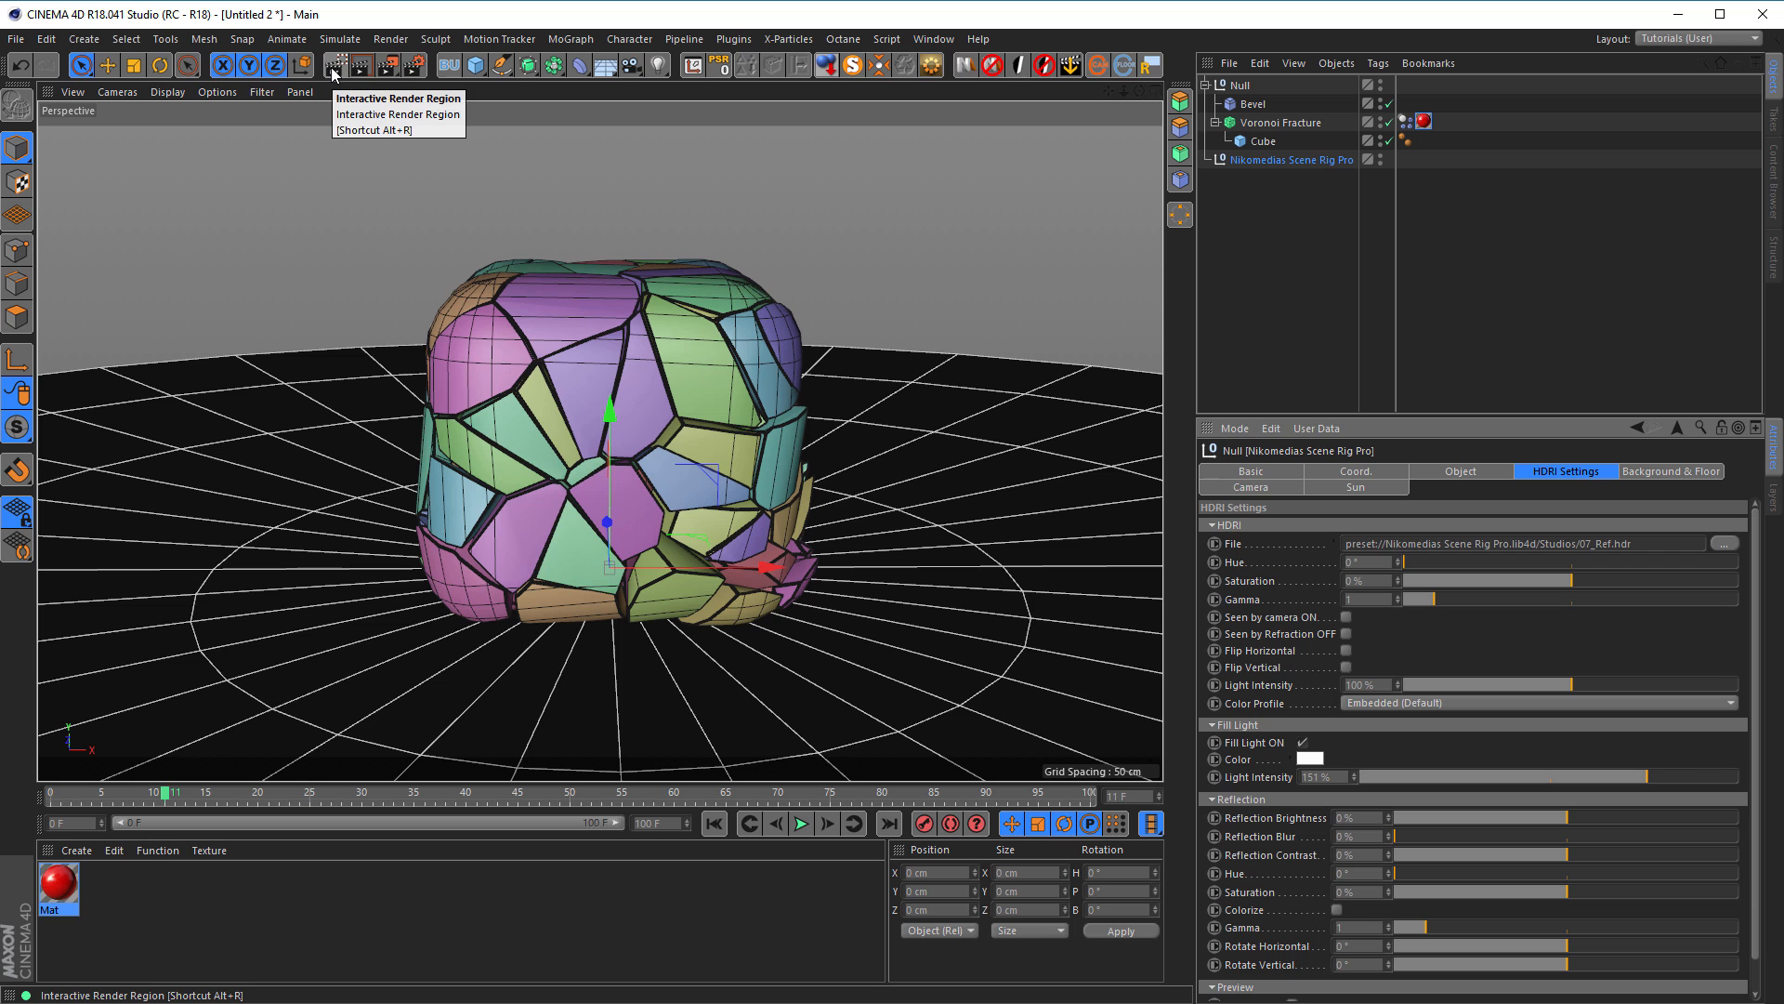
left_click(333, 71)
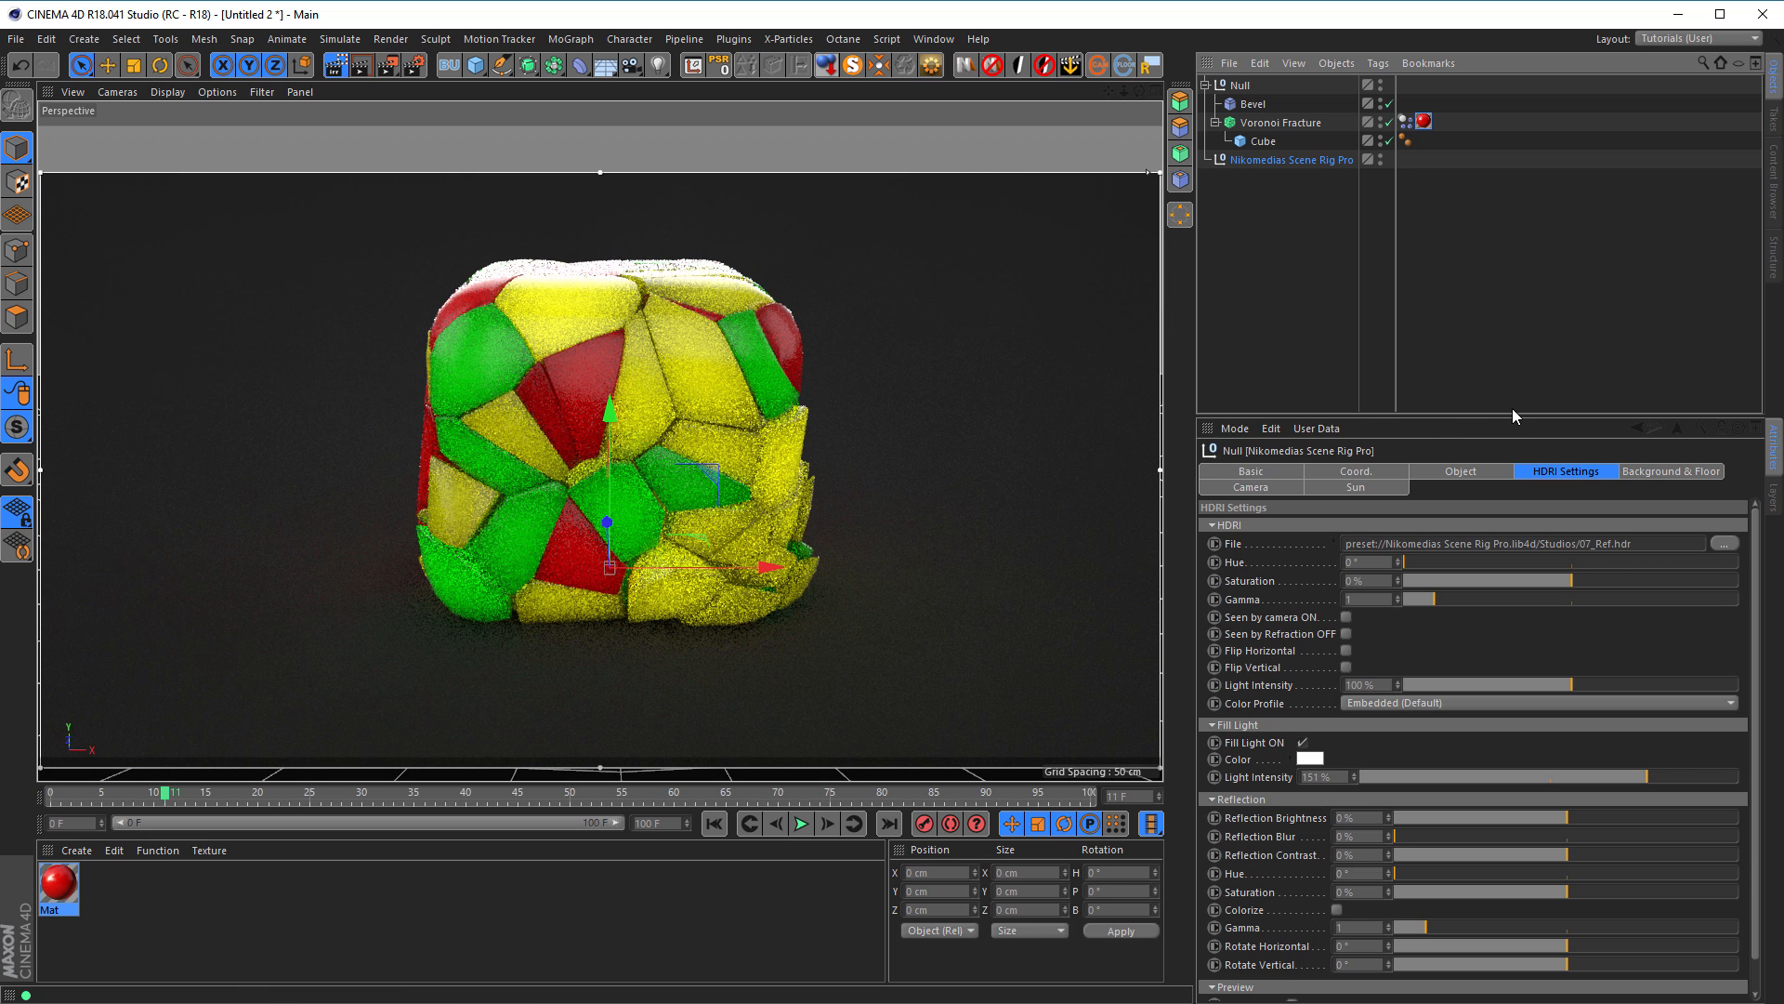
left_click_drag(1513, 414, 1402, 243)
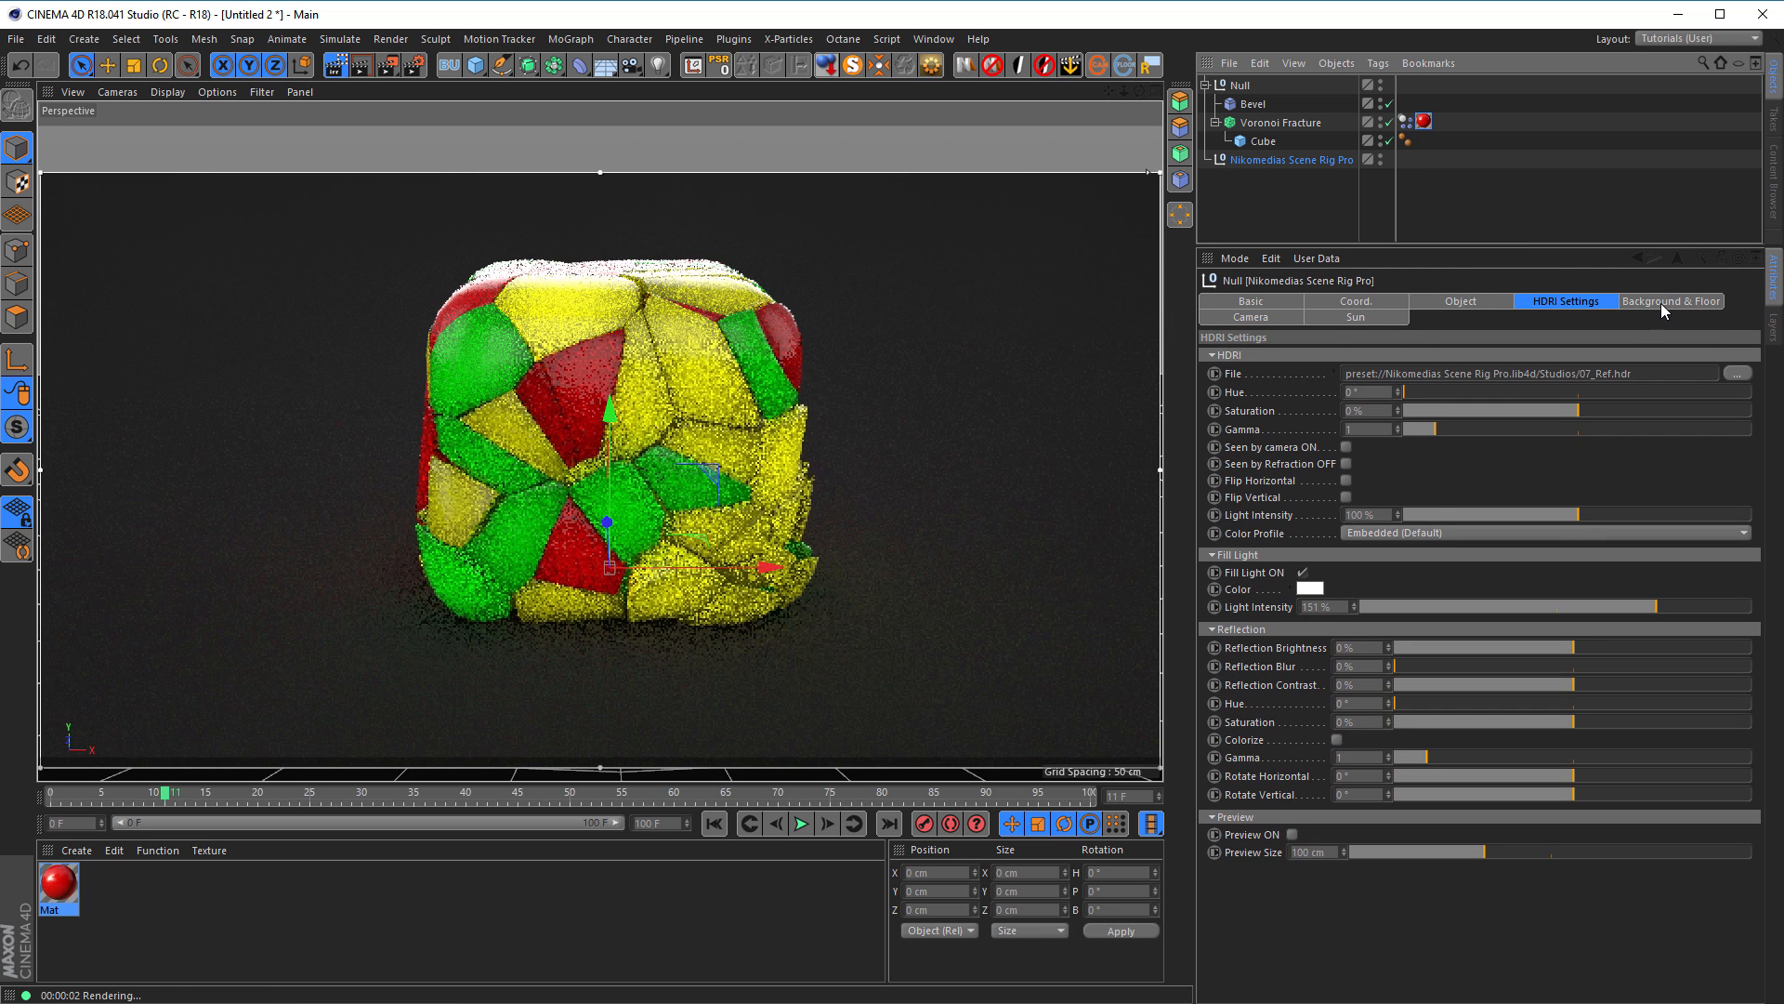
Step: Set the rig floor's Reflection Strength and Reflection Blur to 100 % and turn on Wetness for the wet floor
left_click(1664, 303)
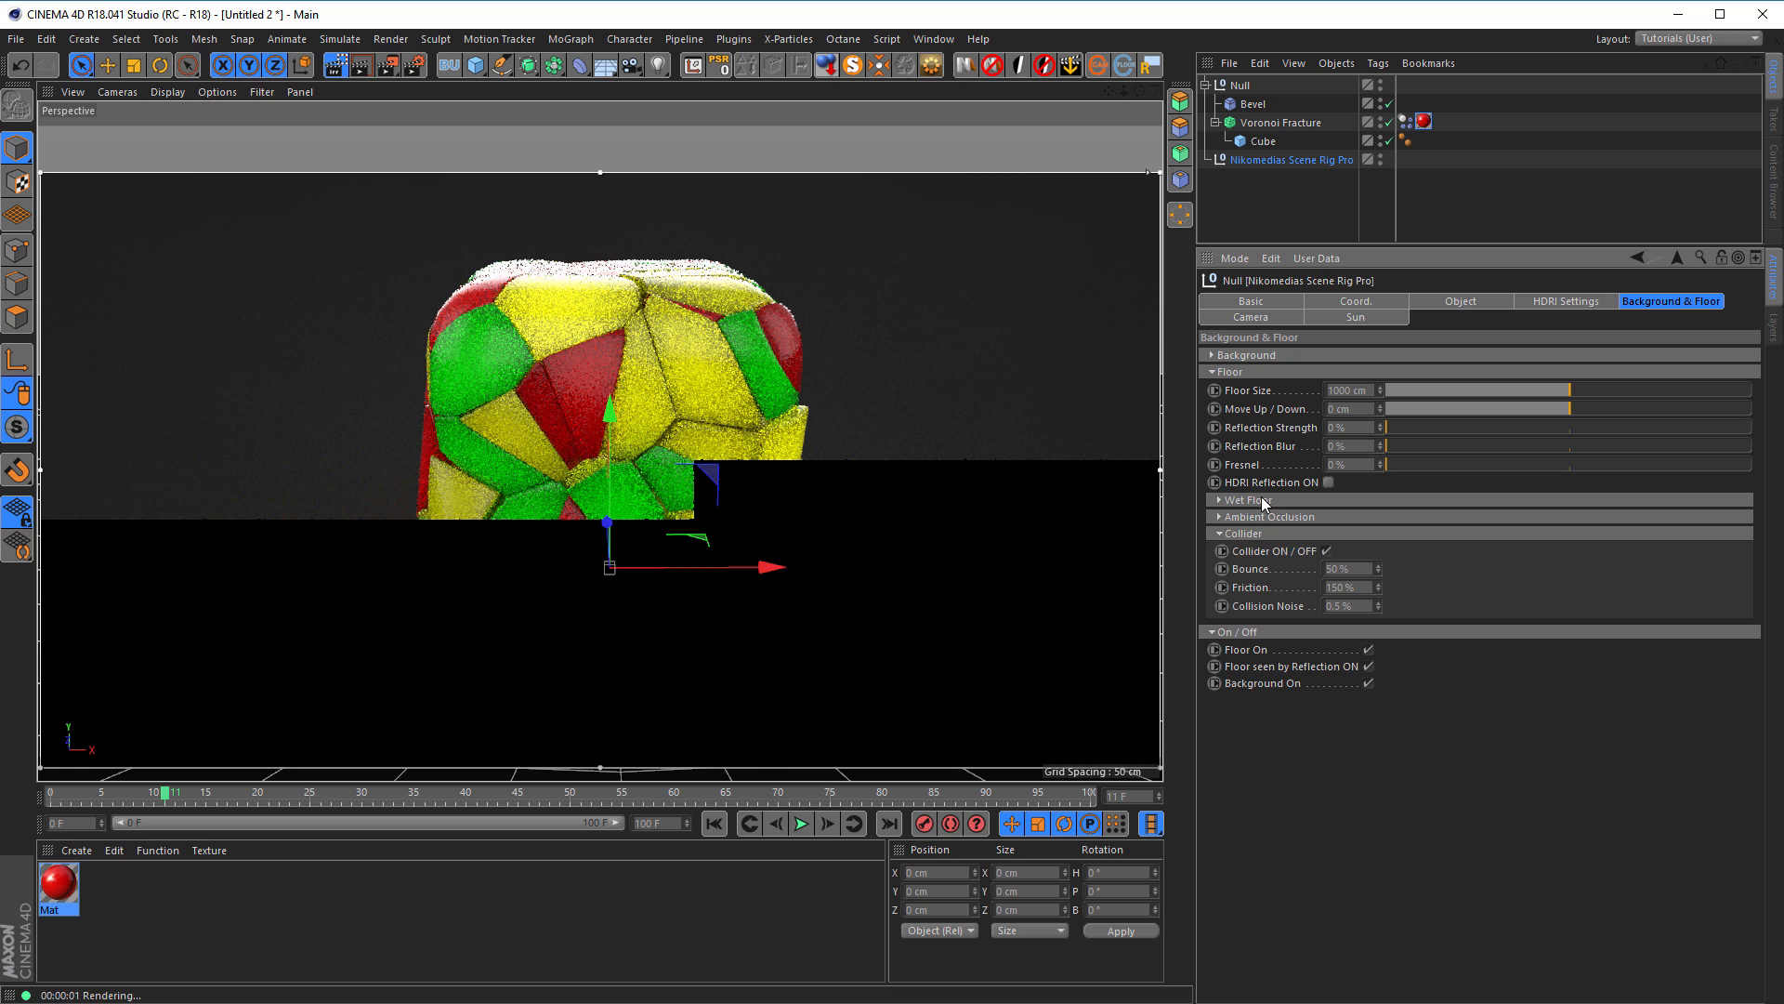
left_click_drag(1414, 427, 1440, 428)
left_click_drag(1556, 433, 1757, 446)
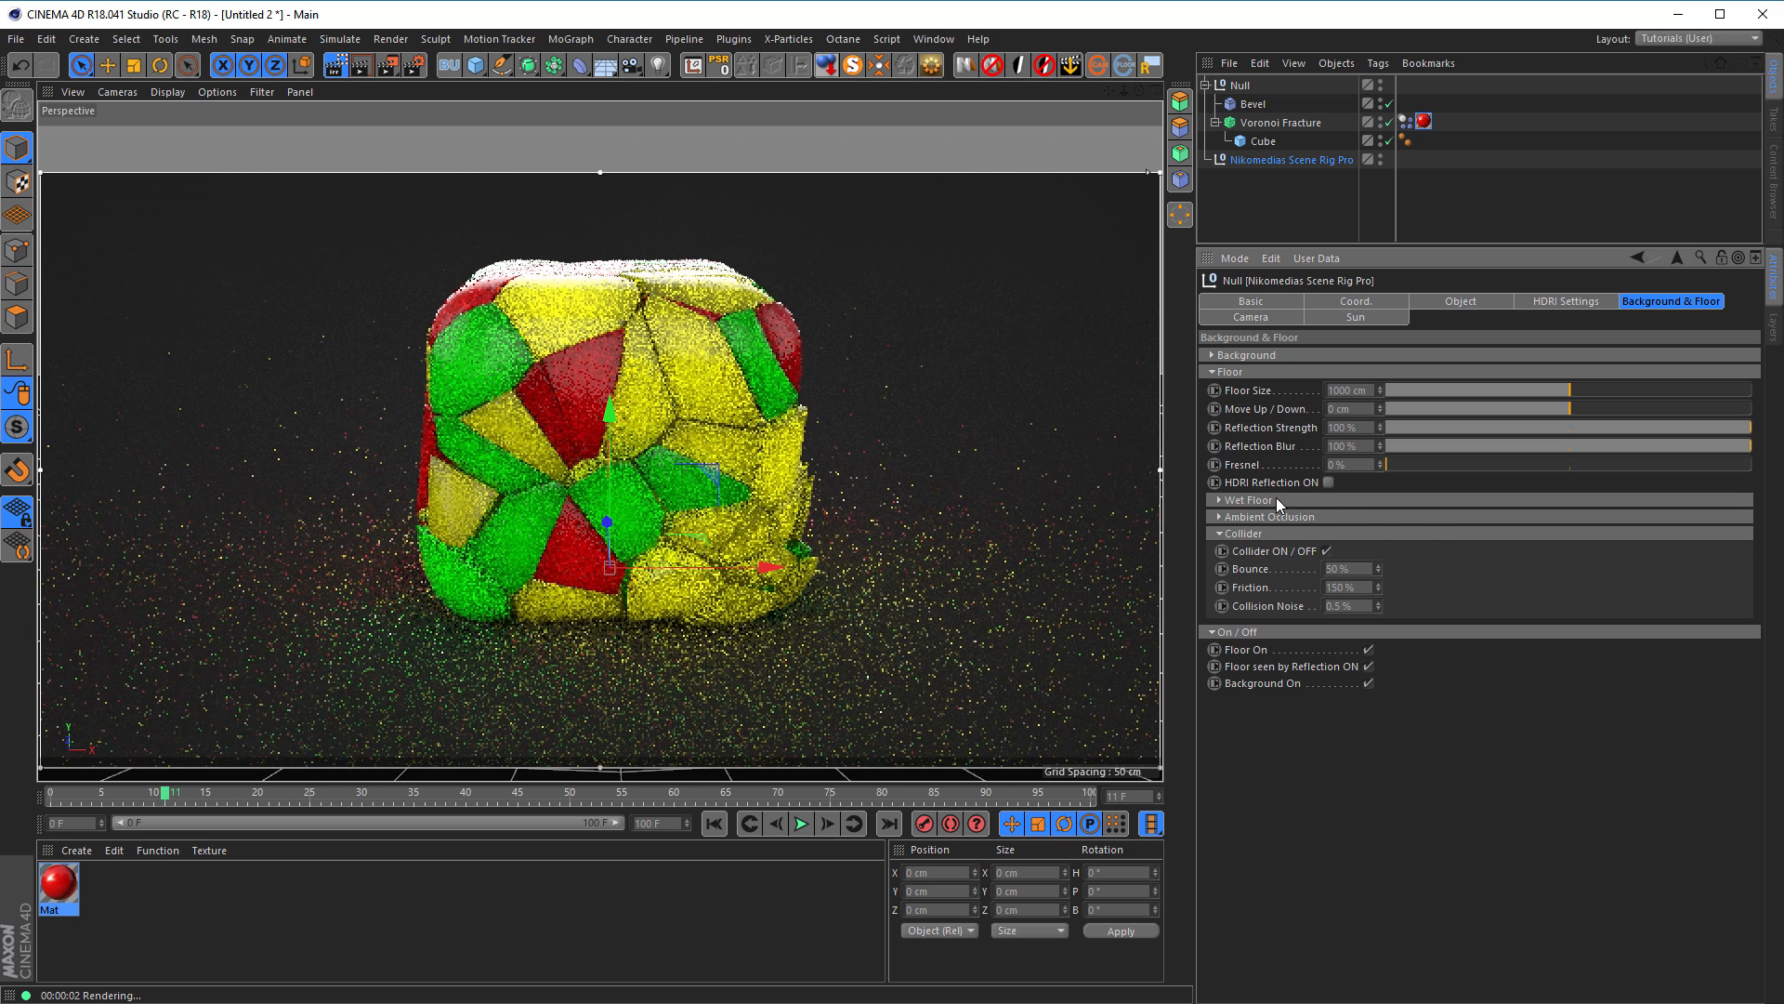
left_click(1275, 500)
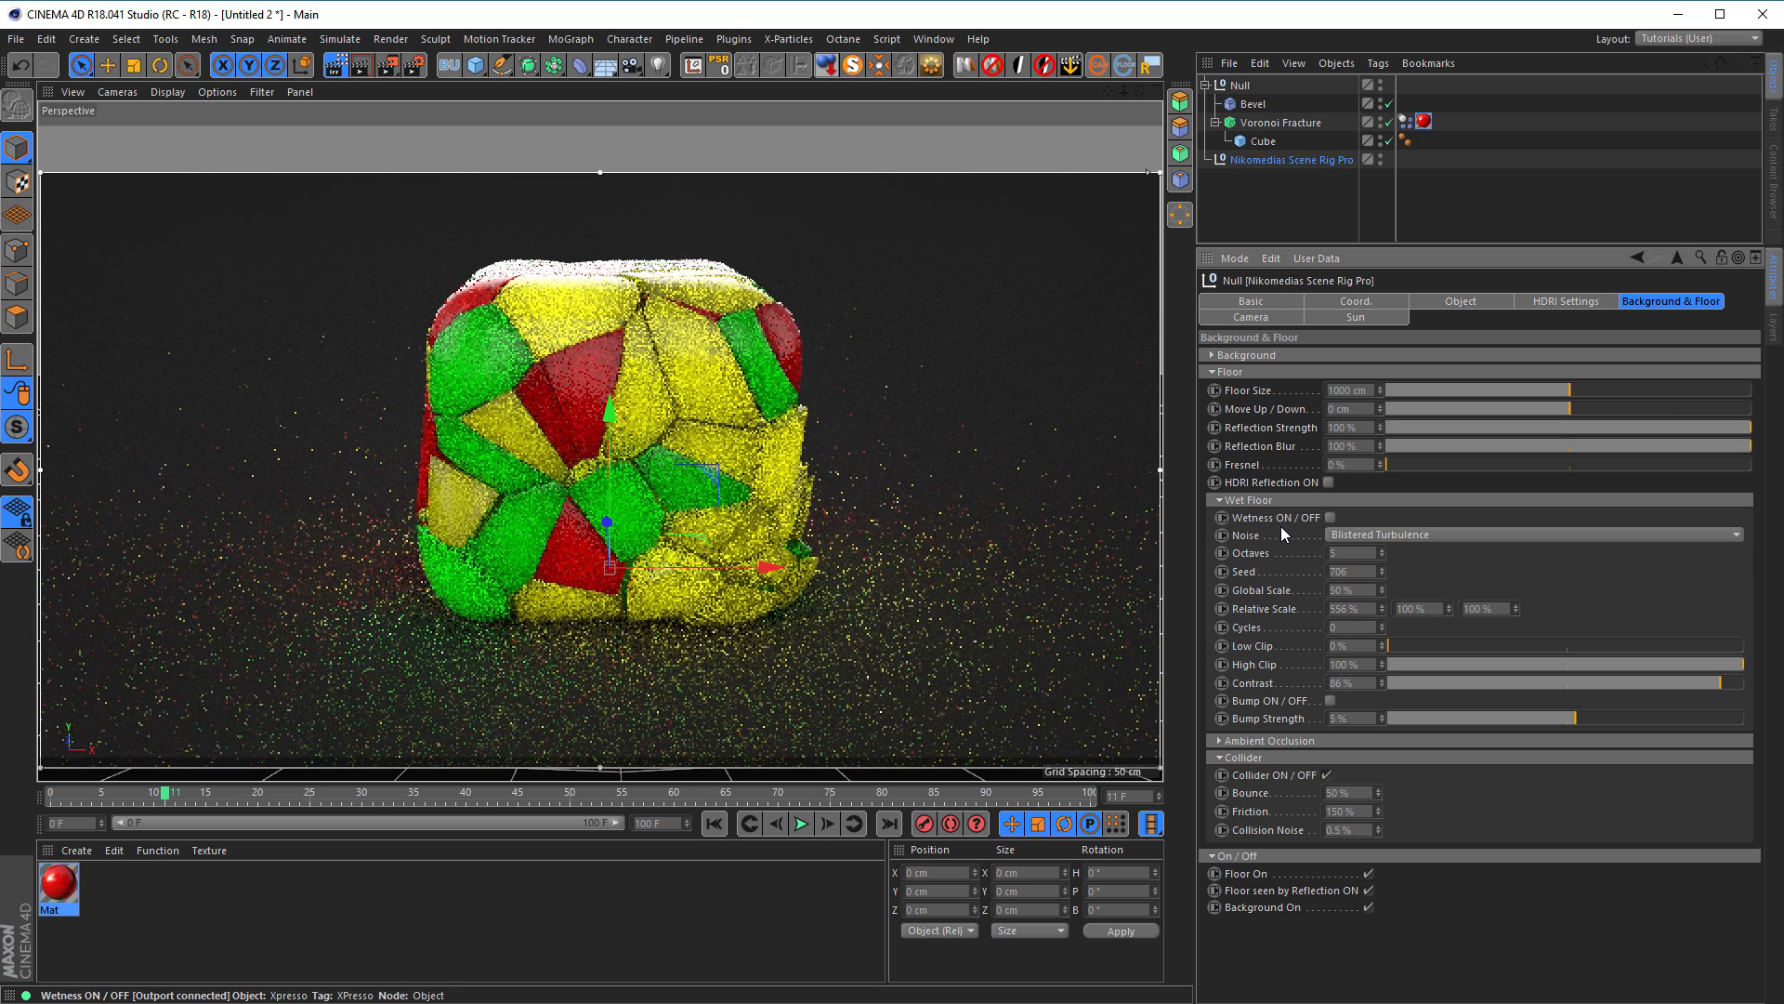
left_click(1328, 519)
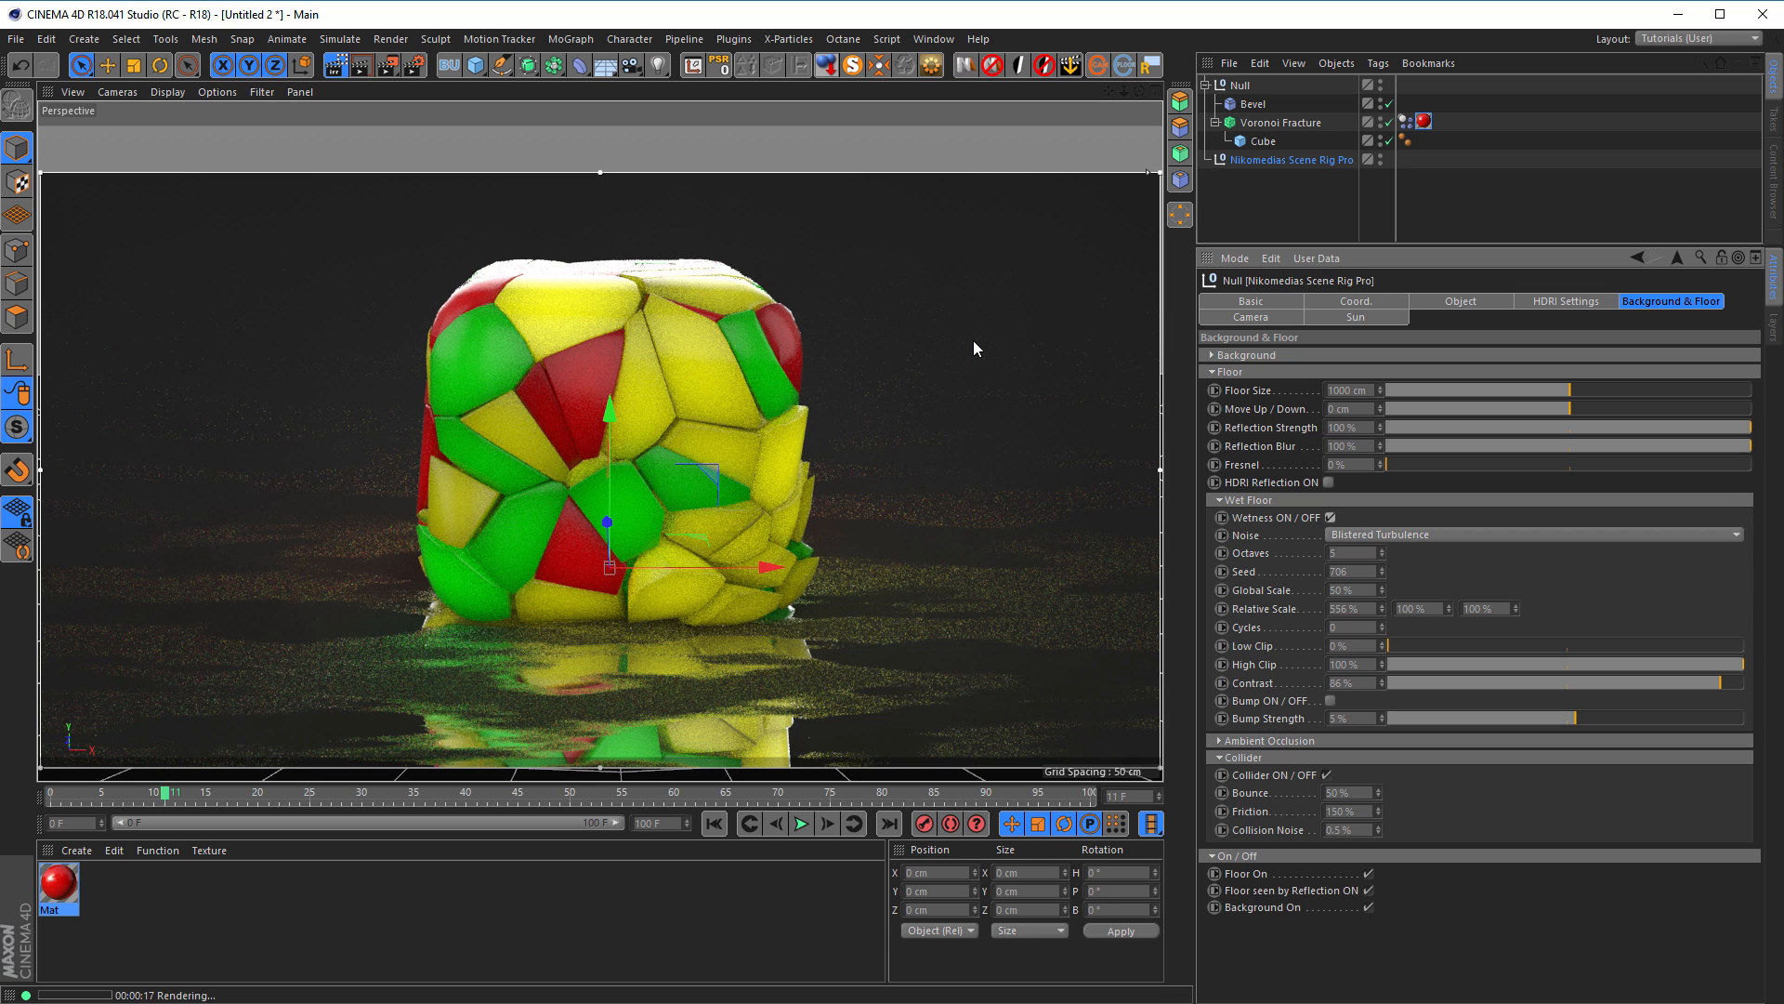
Step: Turn off the interactive render region and play the fracture simulation from frame 0, stopping at frame 23
left_click(335, 65)
left_click(714, 823)
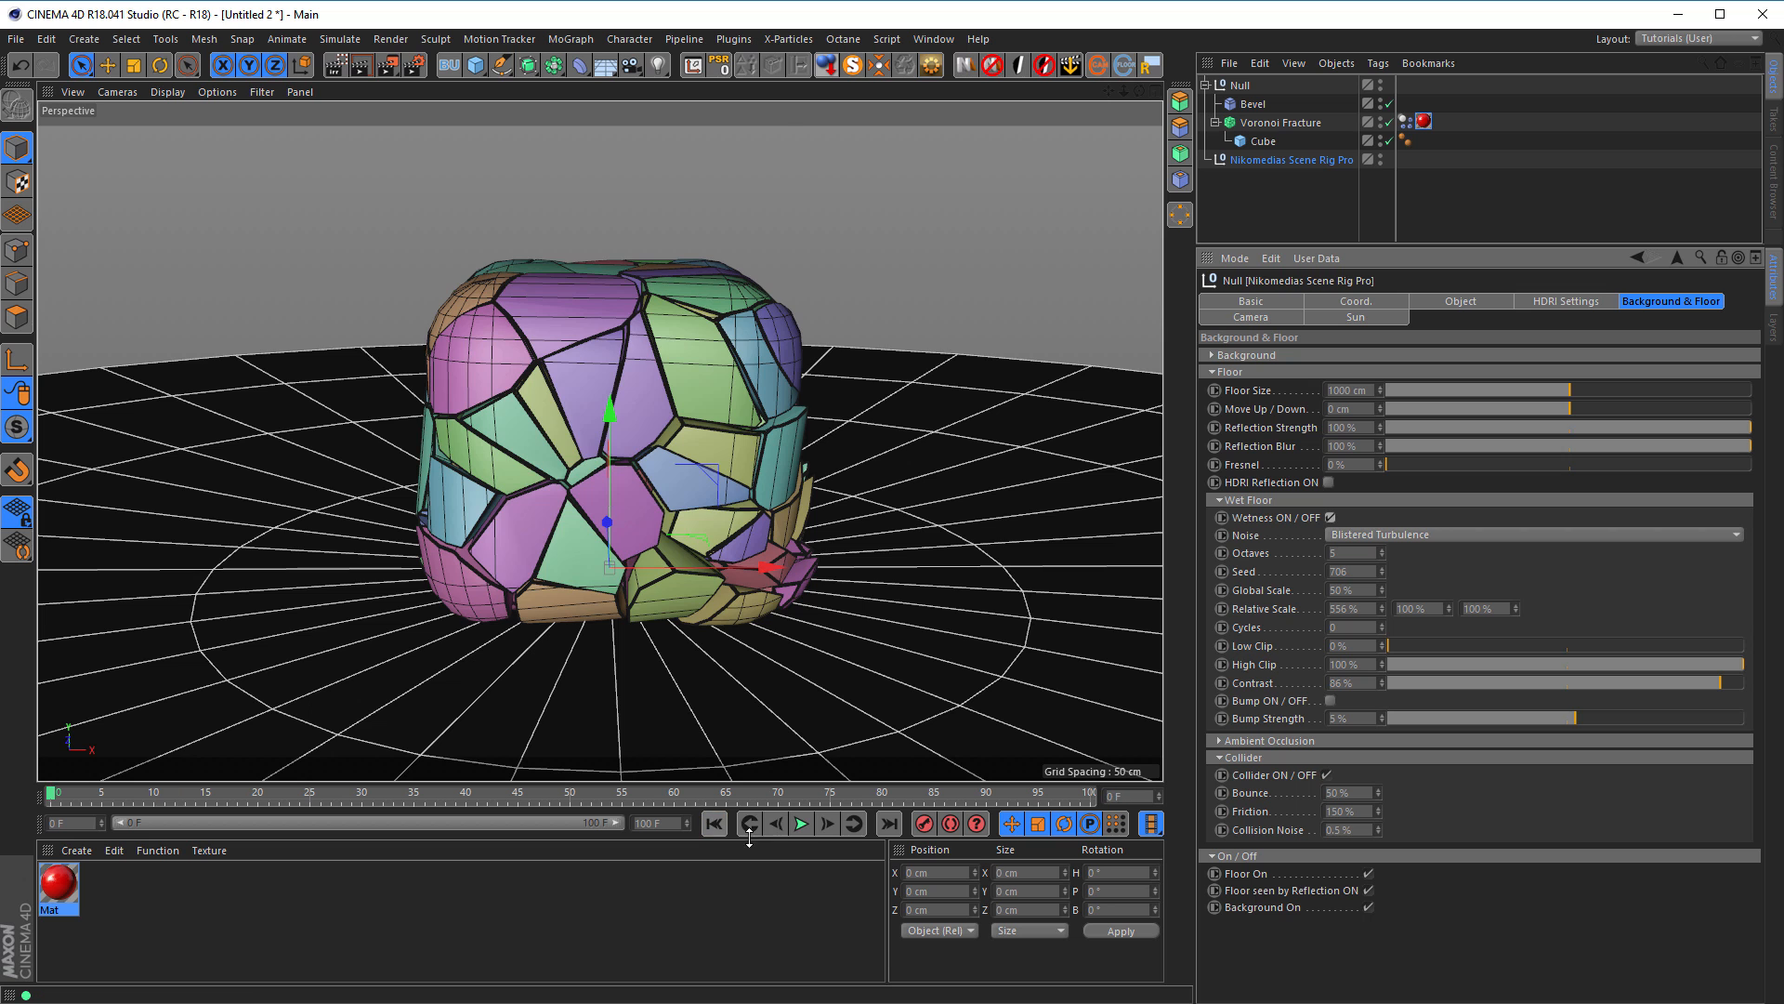
left_click(801, 824)
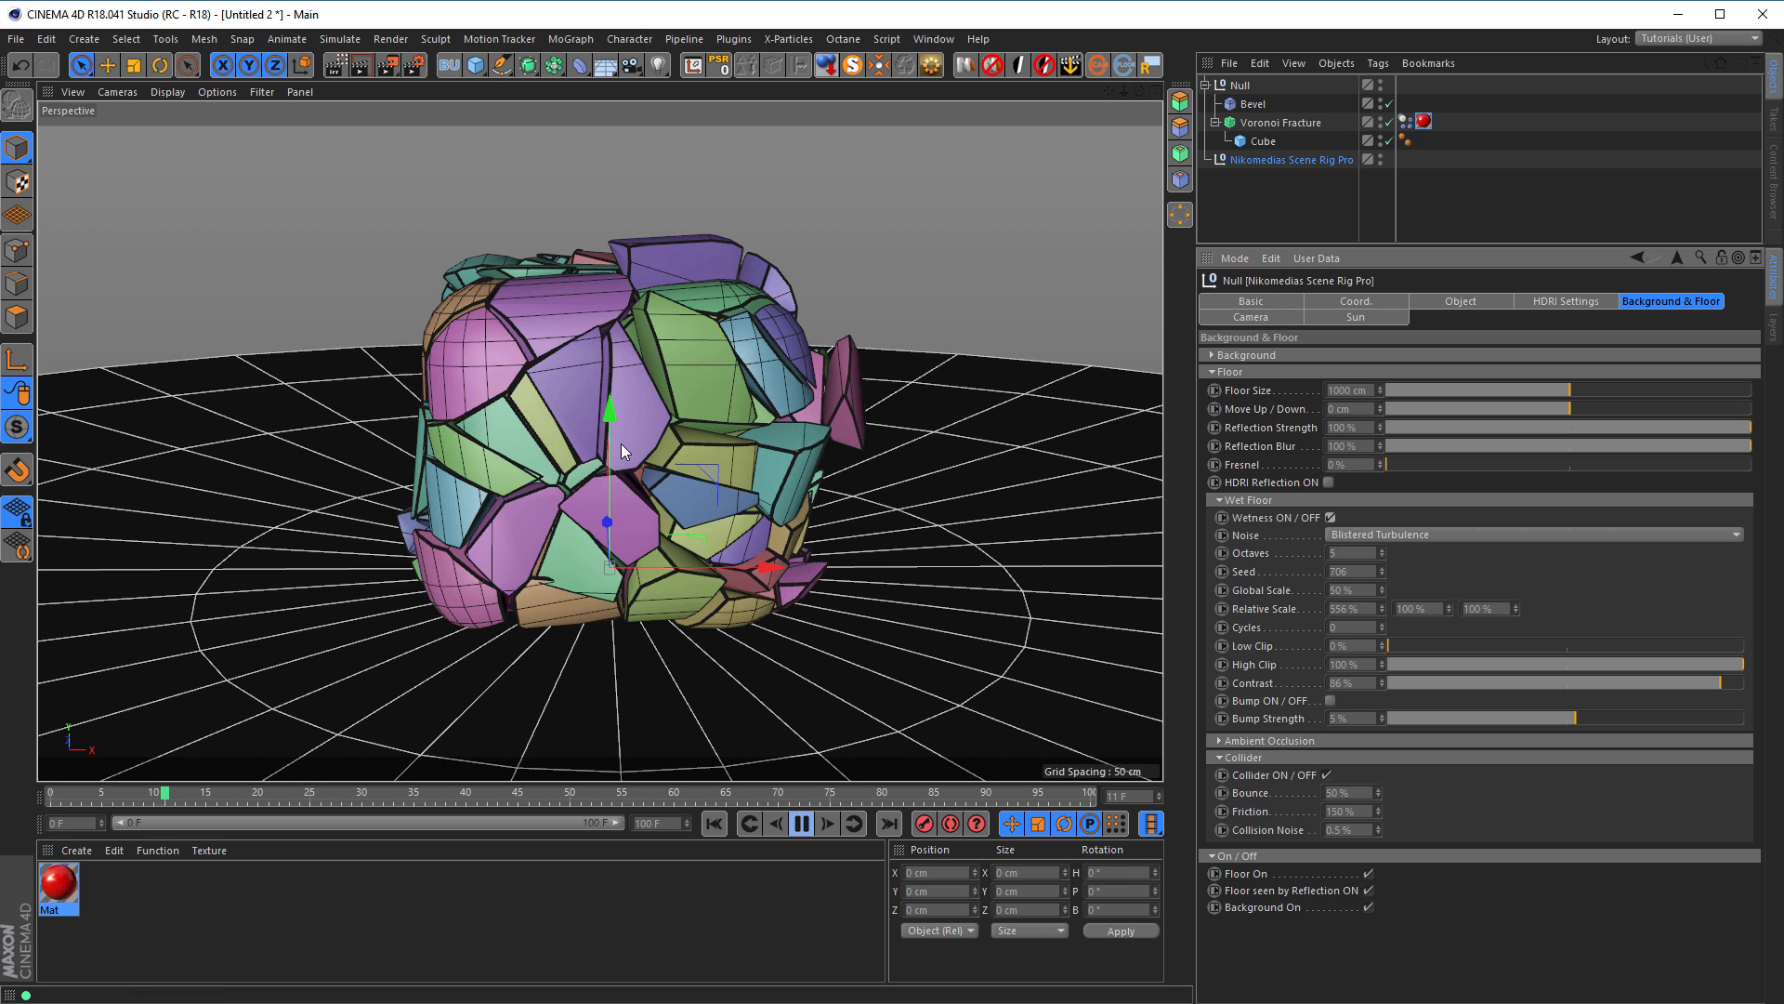
left_click(803, 826)
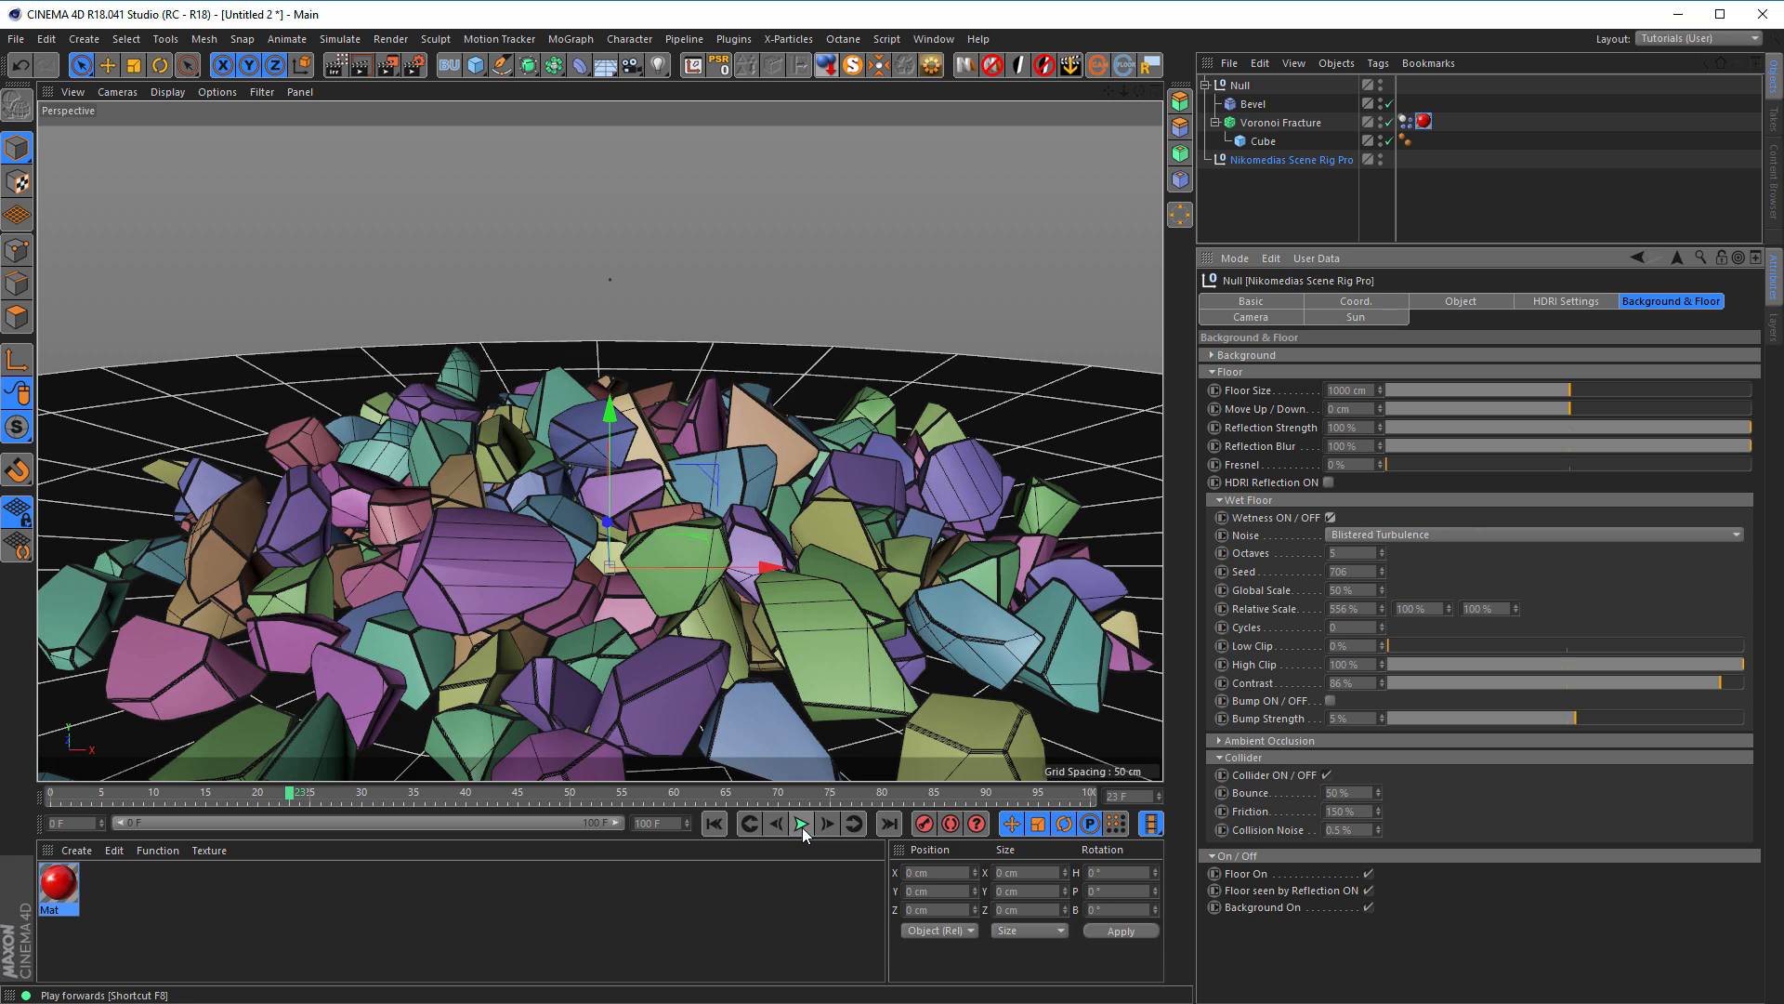
Step: Frame the whole pile of scattered fragments and render it with the interactive render region
scroll(728, 637, "down", 3)
middle_click_drag(682, 591, 672, 498, "alt")
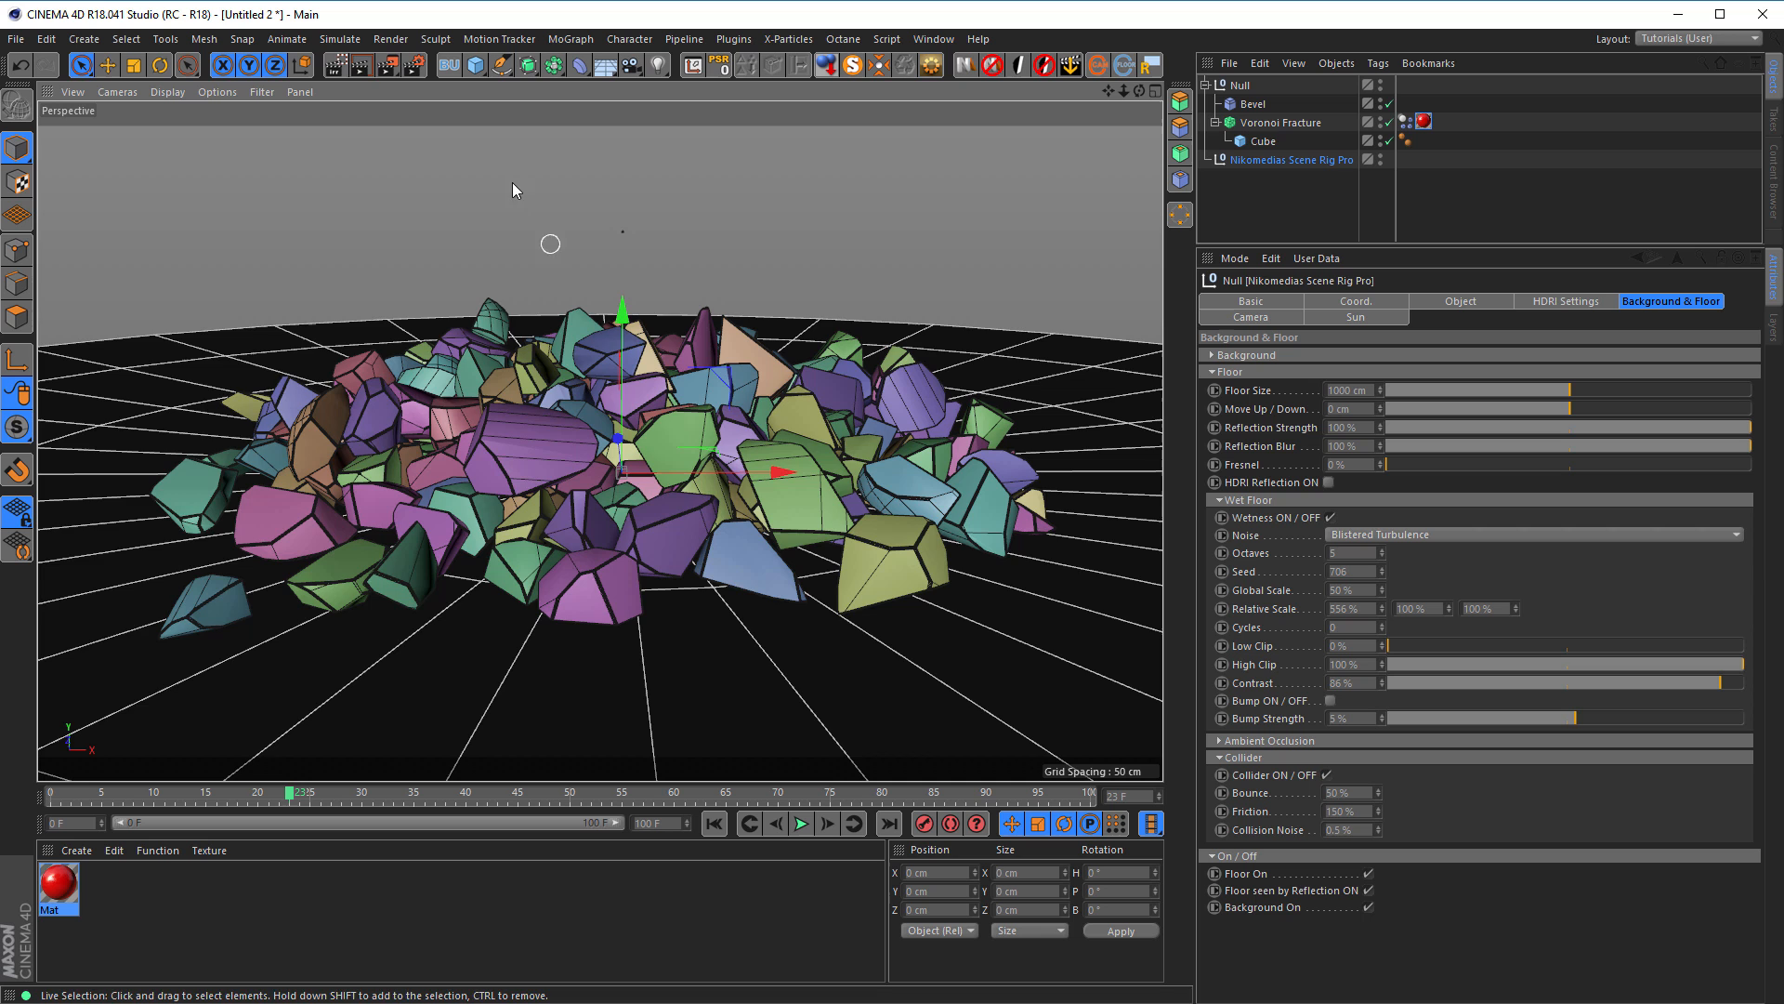
left_click(335, 65)
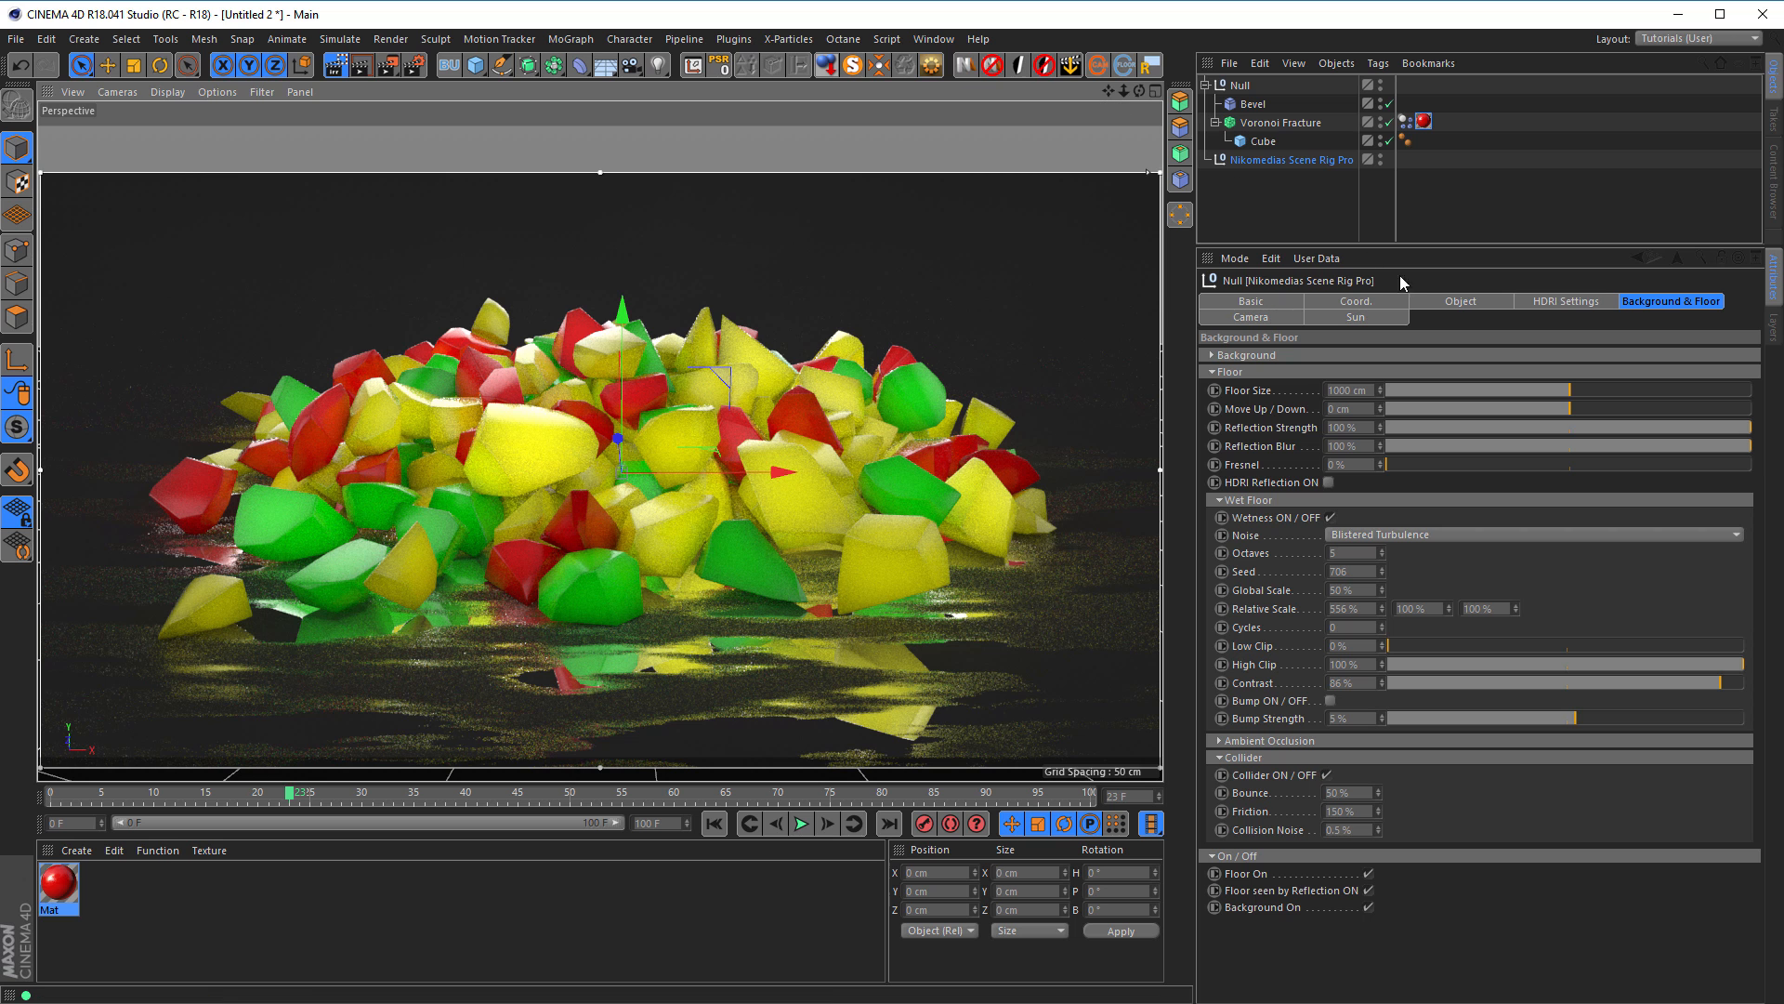
Step: Review the rig's HDRI settings and turn on Bump for the wet floor
left_click(1560, 303)
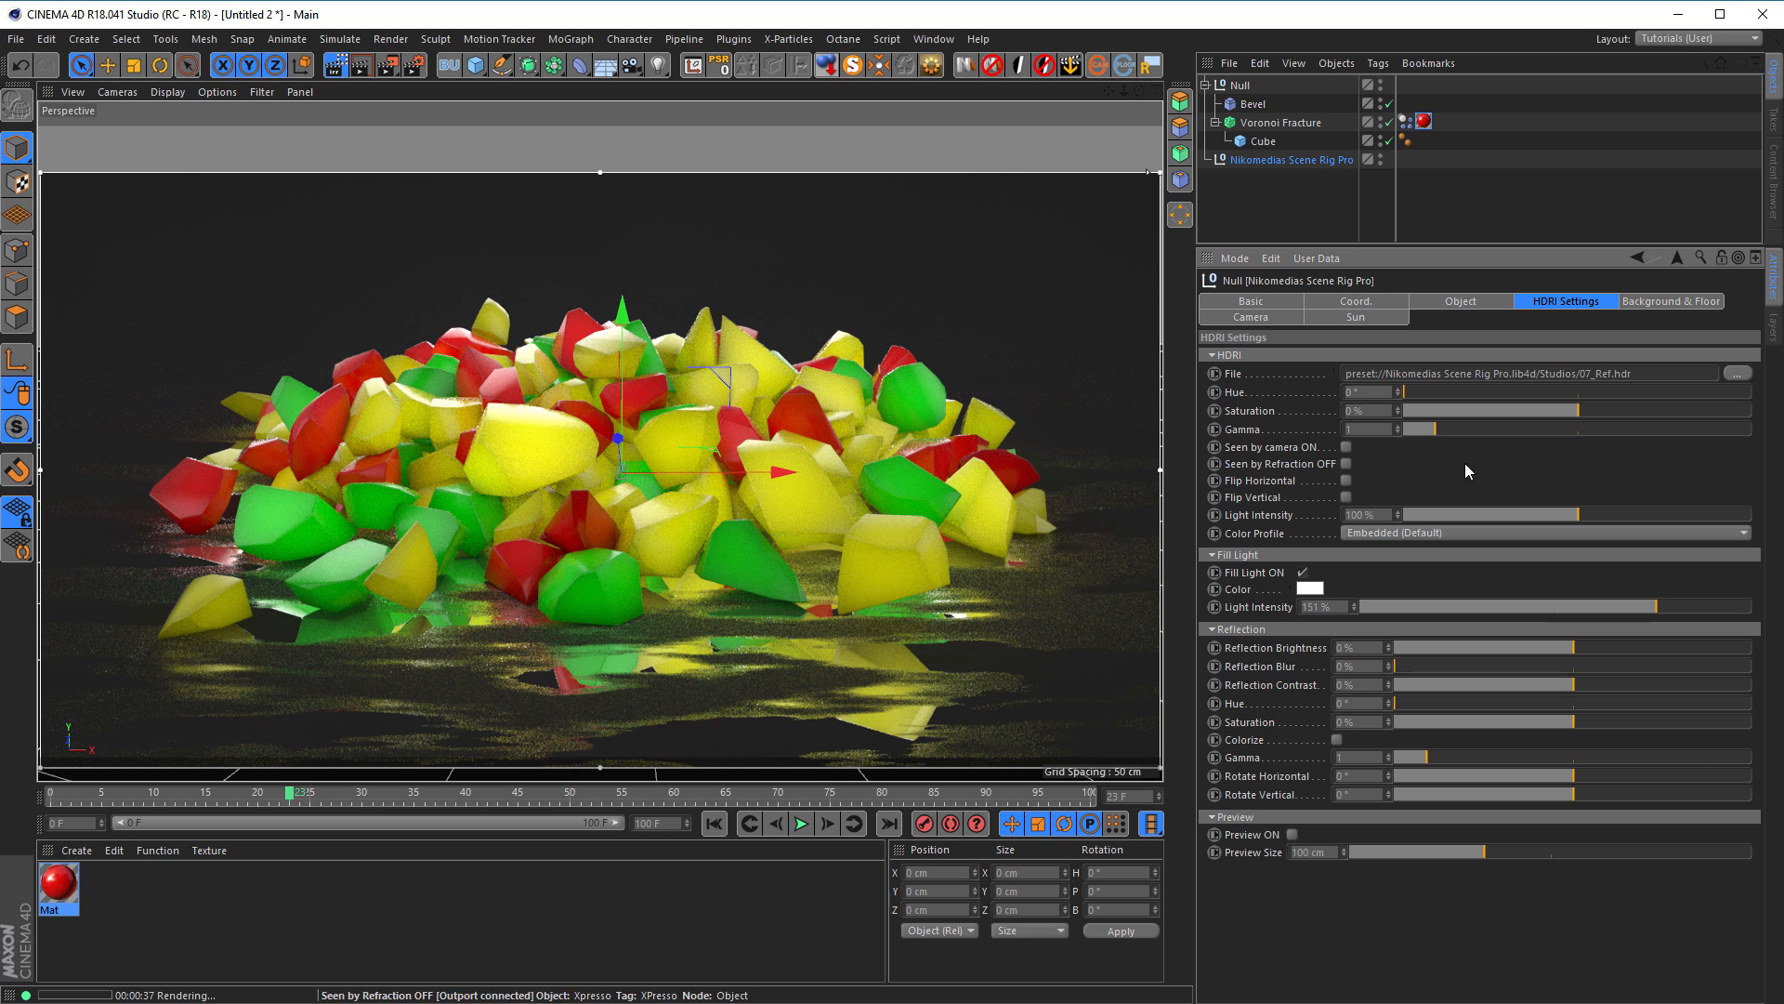
left_click(1653, 303)
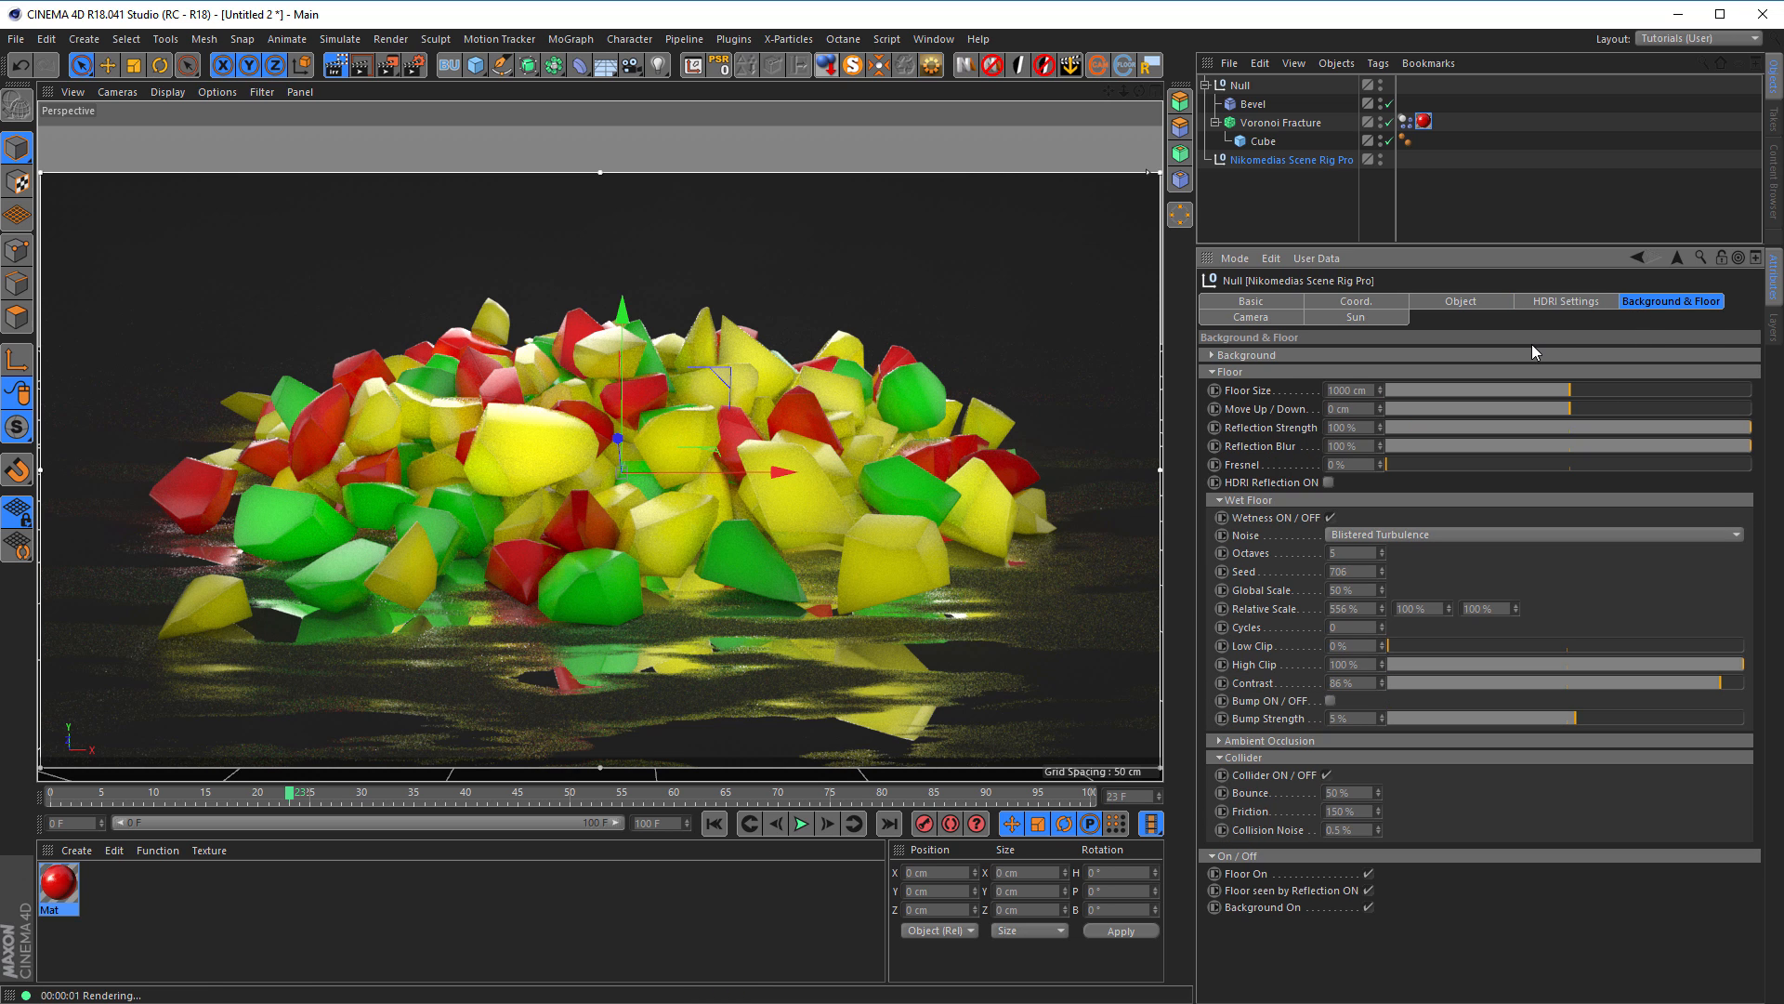
left_click(1330, 517)
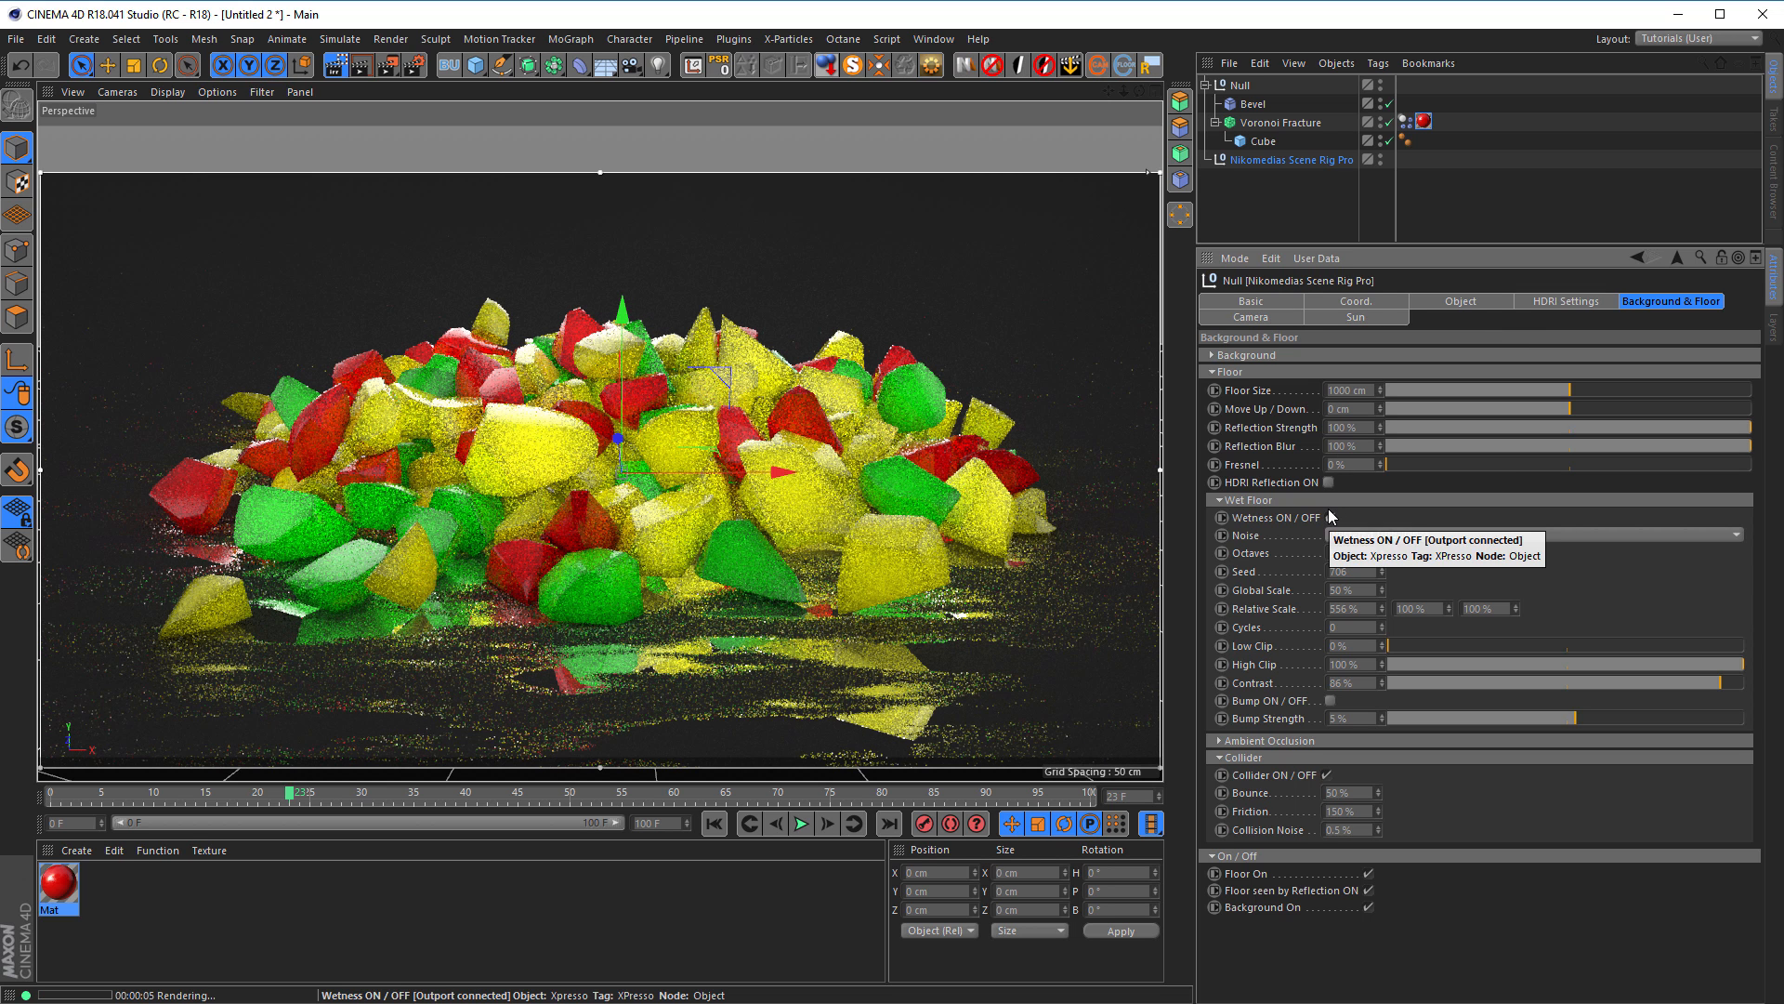
left_click(1331, 700)
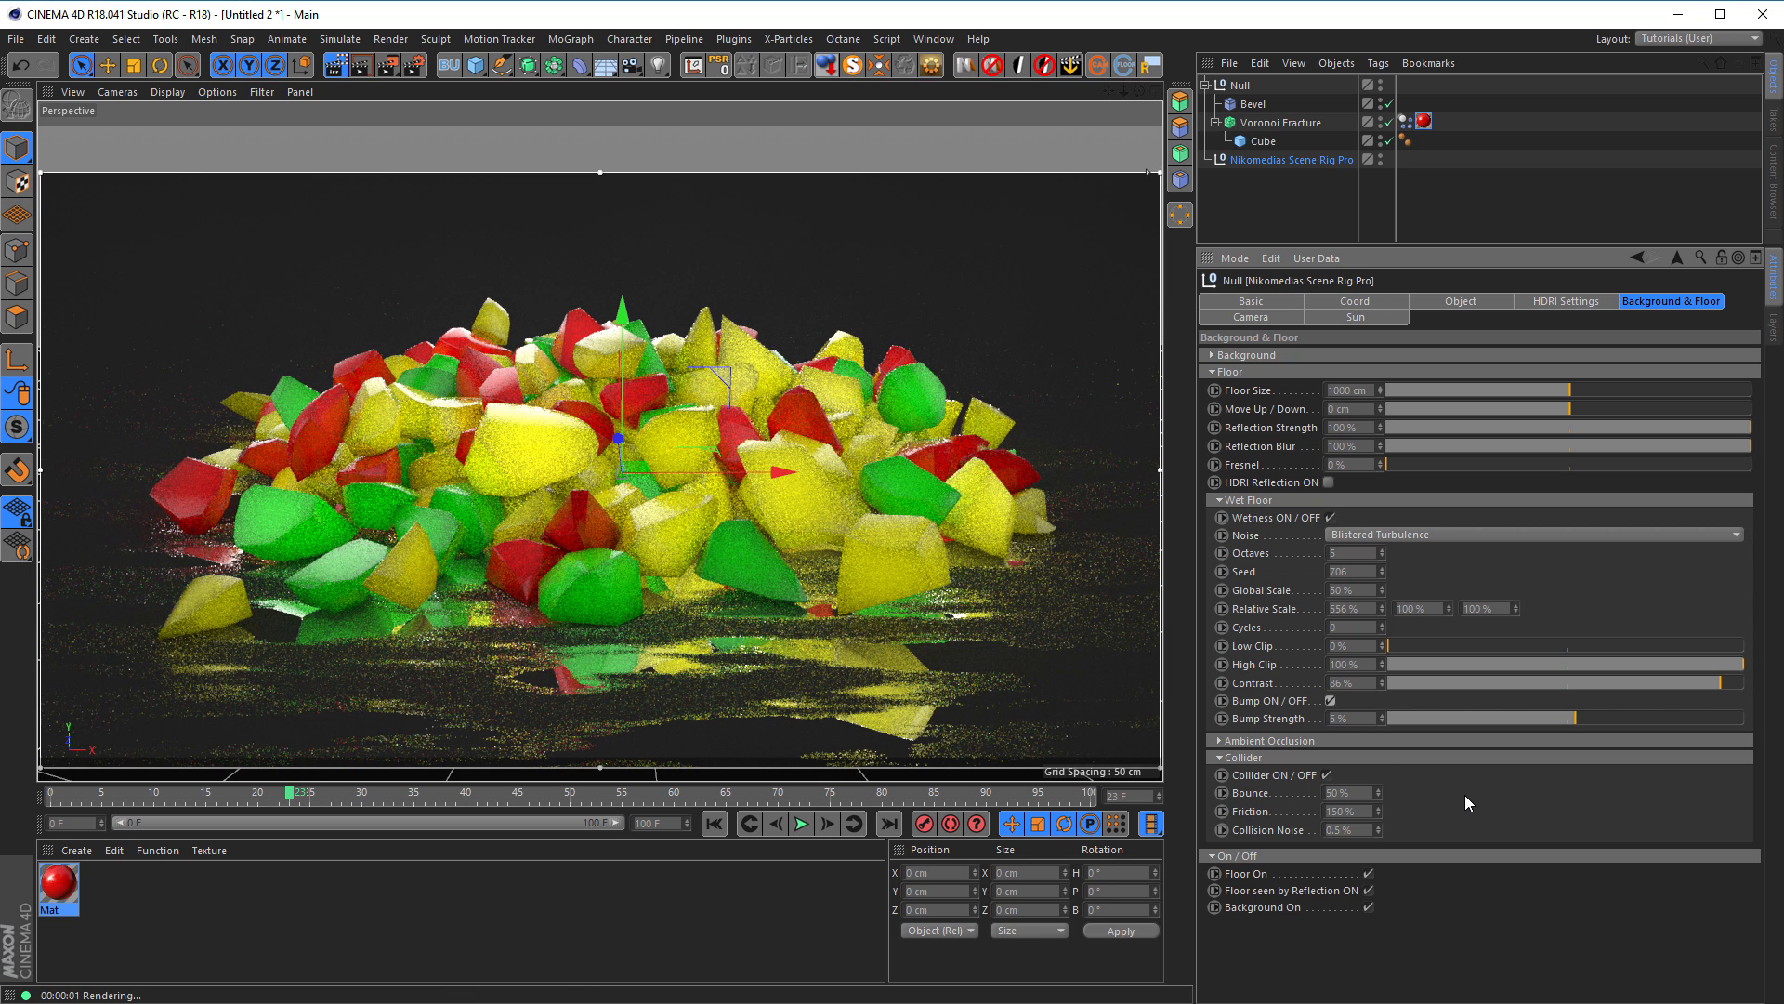